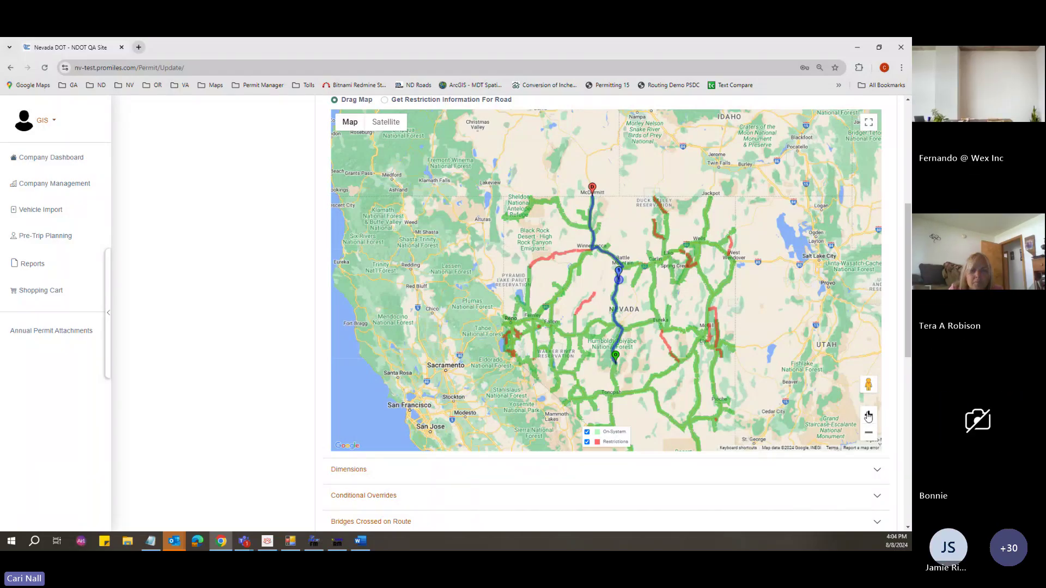
- Drag a route waypoint to Humboldt River Ranch, then remove that waypoint again
{"action": "left_click", "coordinate": [869, 416]}
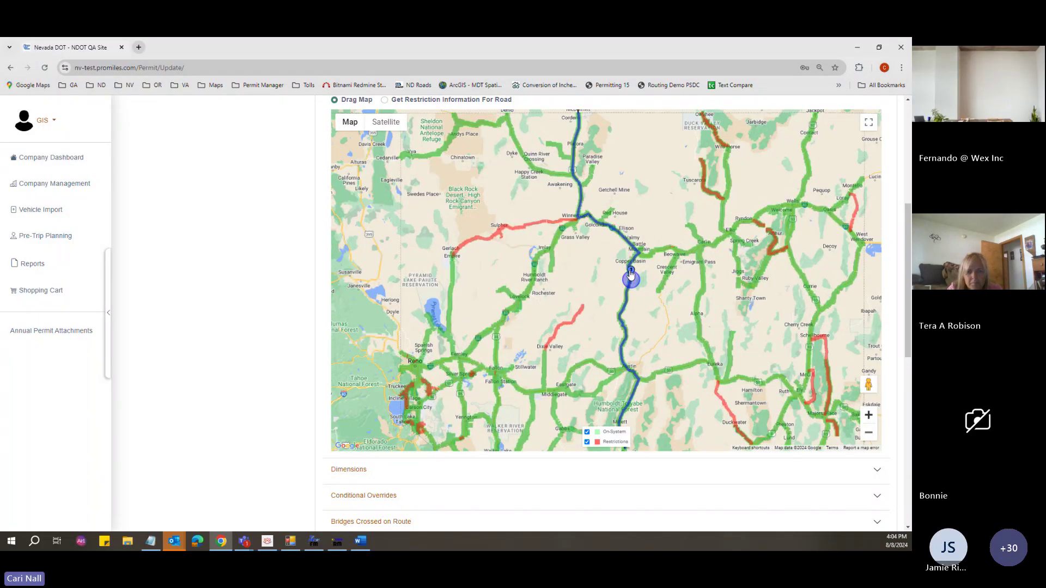
{"action": "left_click_drag", "start_coordinate": [631, 275], "coordinate": [528, 281]}
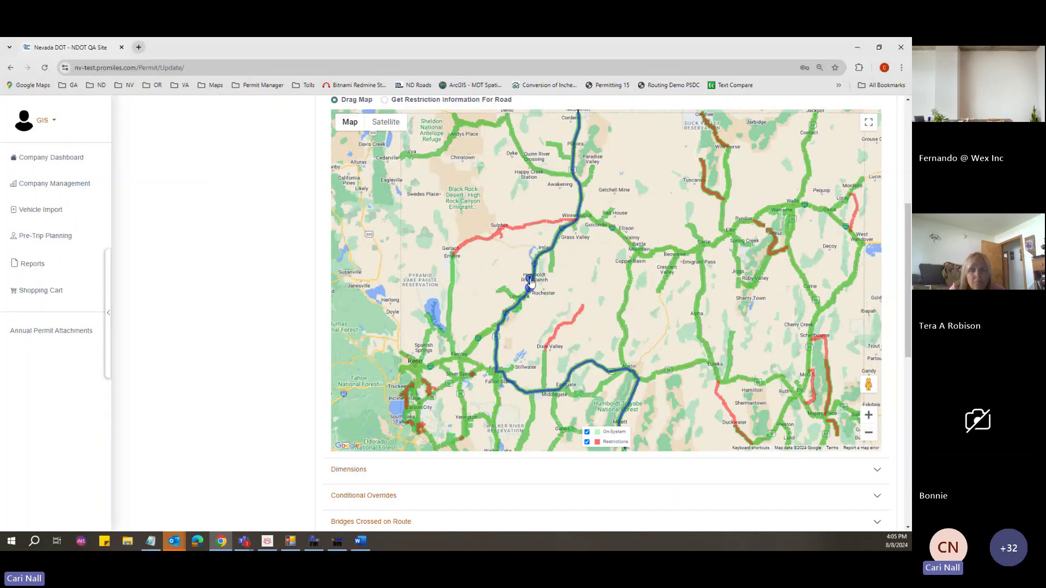
{"action": "left_click", "coordinate": [532, 282]}
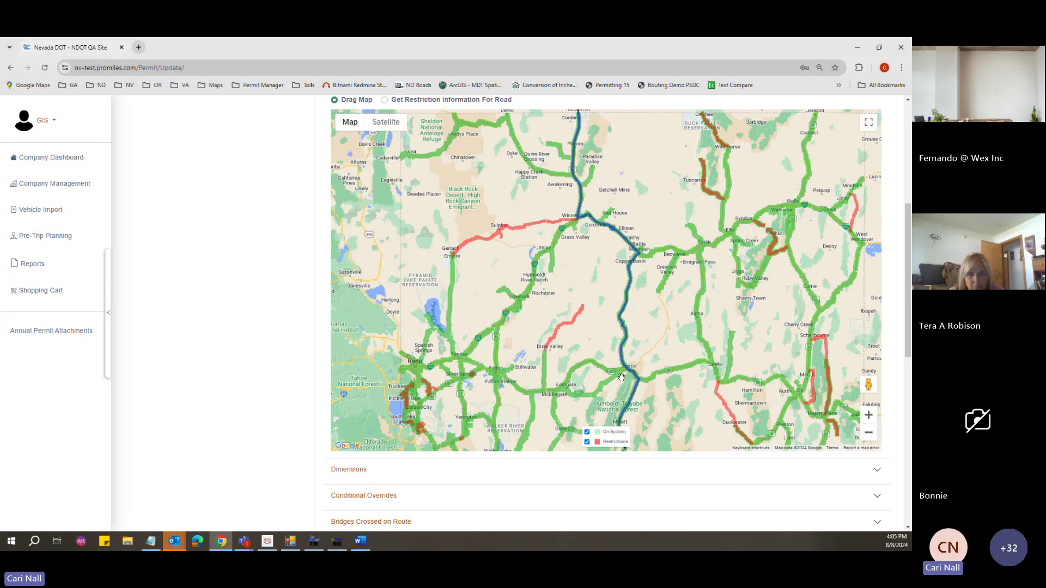
{"action": "left_click", "coordinate": [869, 434]}
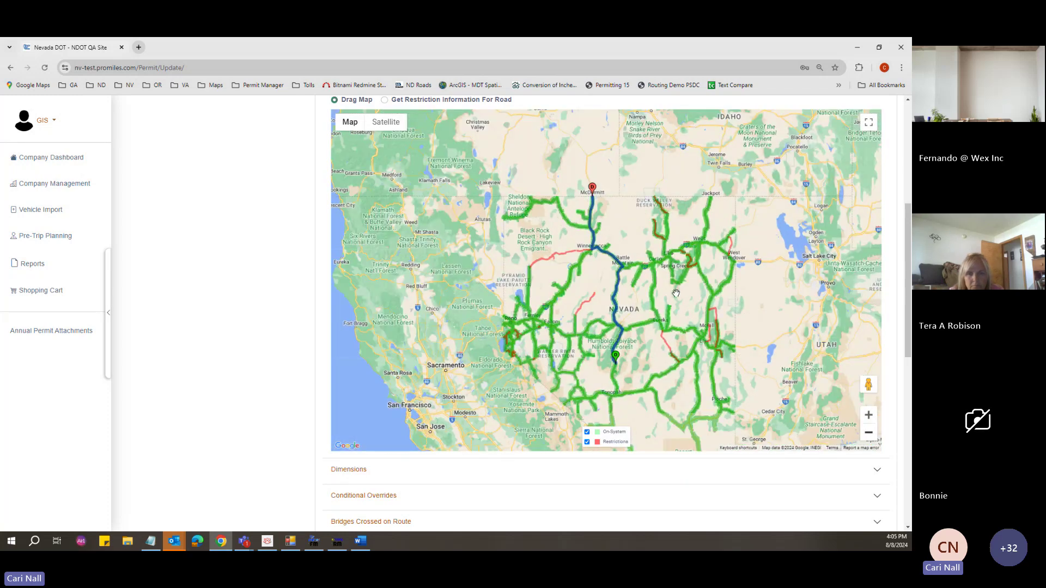
- Pull the route east of Battle Mountain and drop a via point near Alpha
{"action": "mouse_move", "coordinate": [619, 279]}
{"action": "left_click_drag", "start_coordinate": [619, 279], "coordinate": [654, 278]}
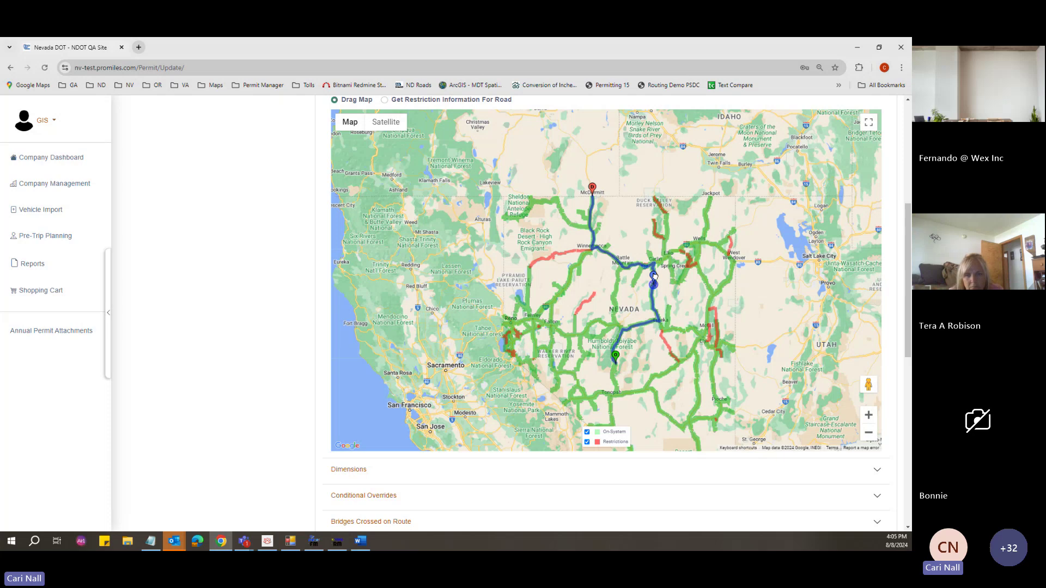
{"action": "scroll", "coordinate": [654, 276], "scroll_direction": "up", "scroll_amount": 2}
{"action": "left_click_drag", "start_coordinate": [647, 297], "coordinate": [578, 334]}
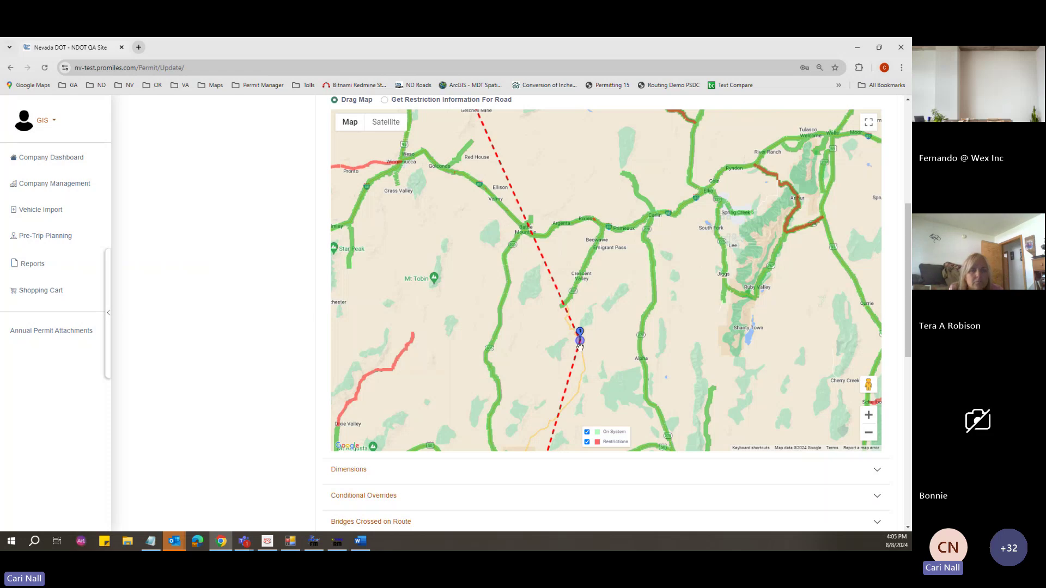
{"action": "left_click", "coordinate": [870, 434]}
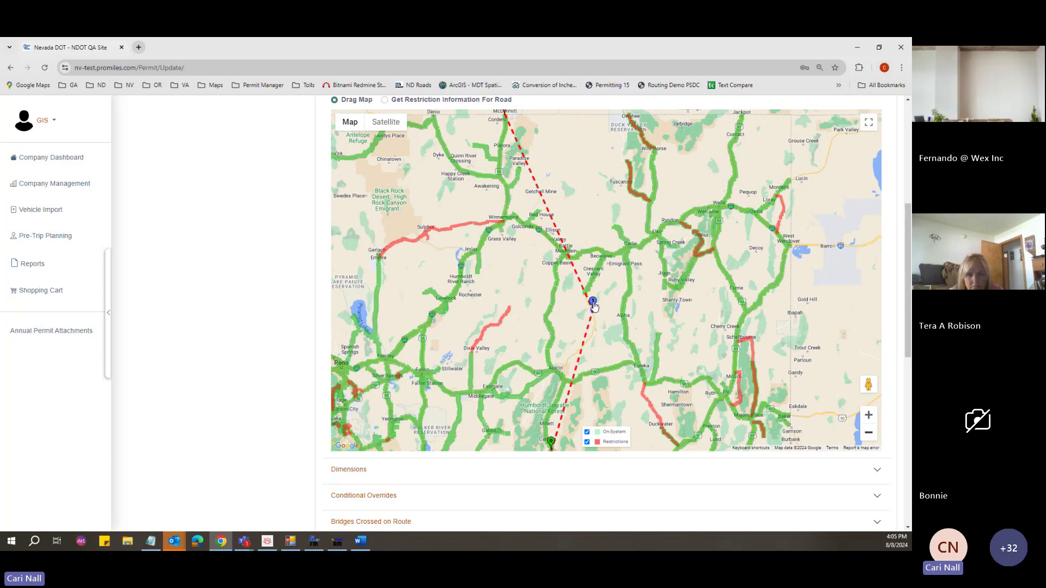
{"action": "left_click_drag", "start_coordinate": [593, 303], "coordinate": [619, 301]}
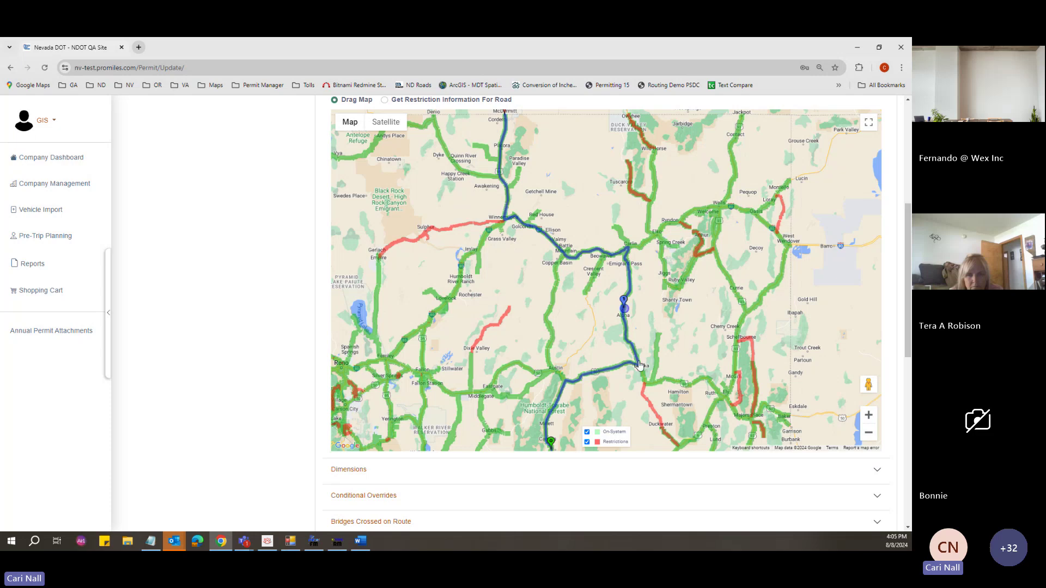
- Reroute through the Alpha via point and scroll through the 369.64-mile driving directions to McDermitt
{"action": "scroll", "coordinate": [908, 340], "scroll_direction": "up", "scroll_amount": 3}
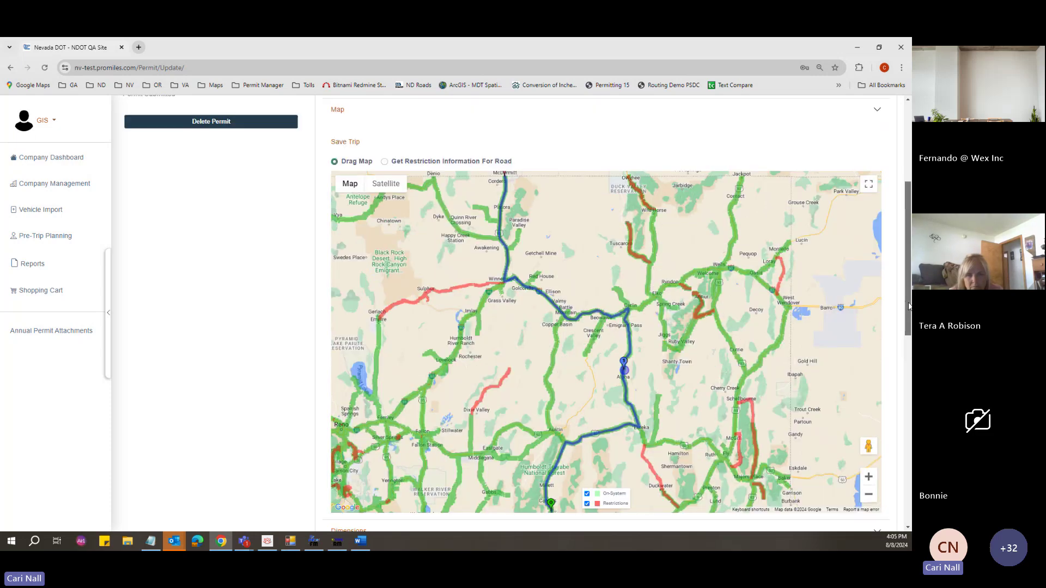
{"action": "left_click", "coordinate": [377, 185]}
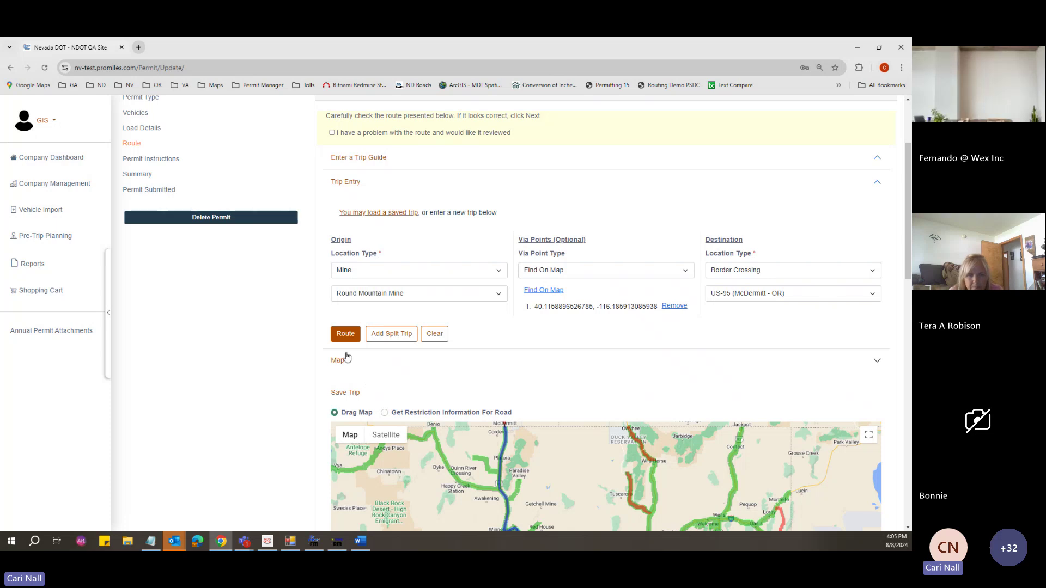
{"action": "left_click", "coordinate": [343, 336]}
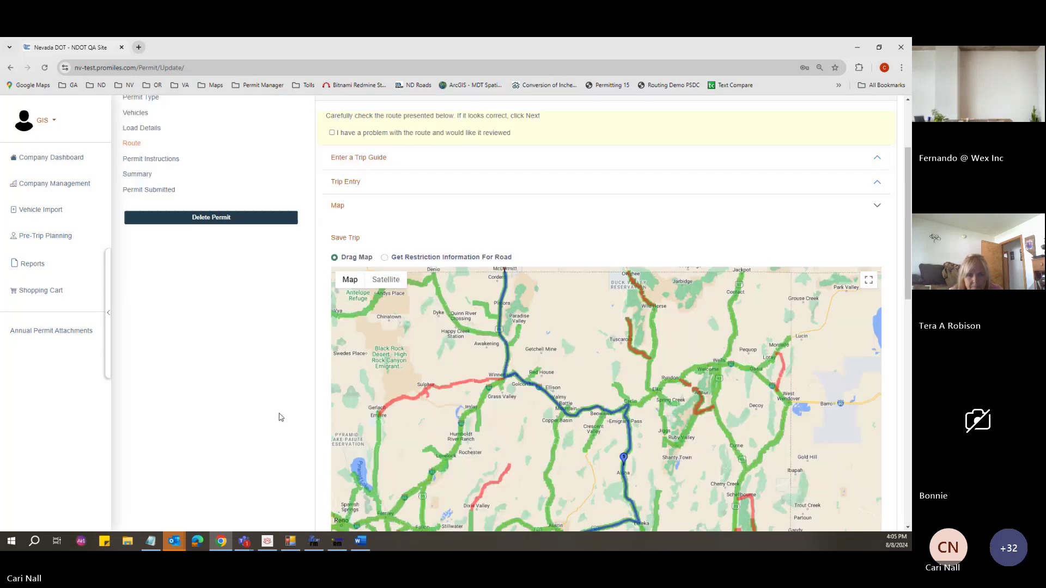
{"action": "left_click_drag", "start_coordinate": [907, 250], "coordinate": [909, 413]}
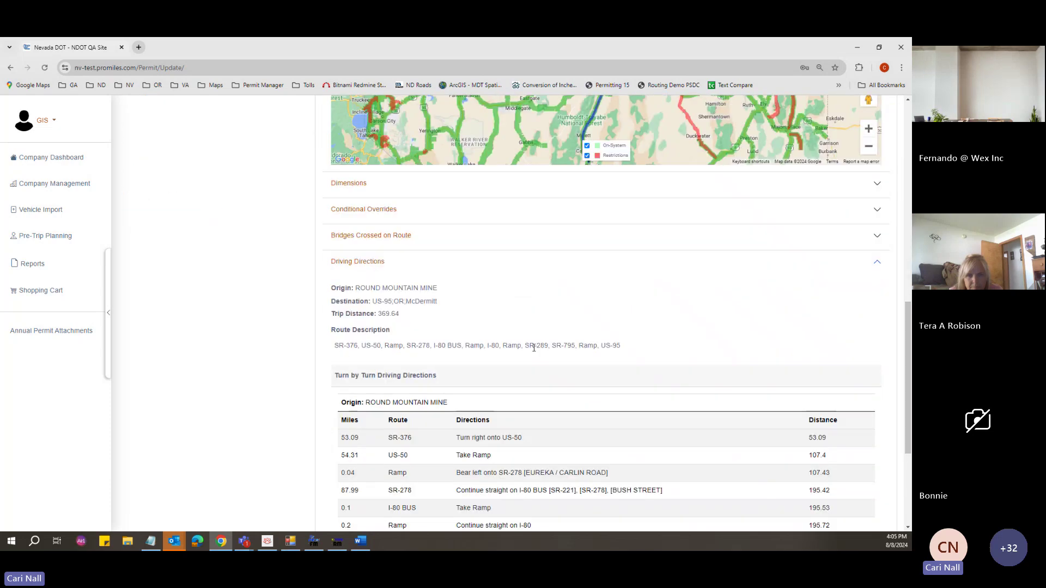
{"action": "left_click_drag", "start_coordinate": [908, 331], "coordinate": [907, 390]}
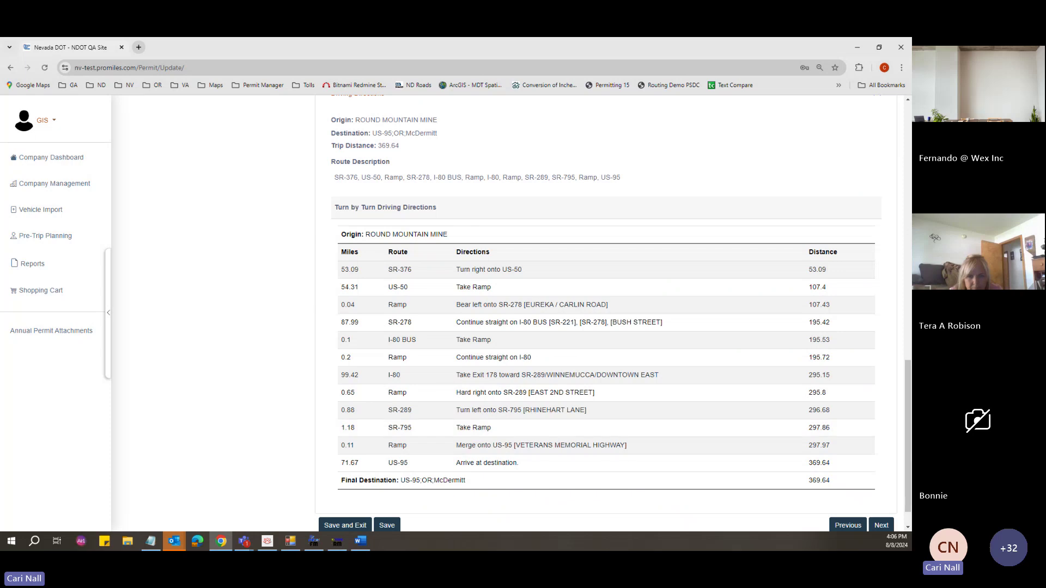
{"action": "scroll", "coordinate": [899, 388], "scroll_direction": "up", "scroll_amount": 3}
{"action": "scroll", "coordinate": [893, 348], "scroll_direction": "up", "scroll_amount": 5}
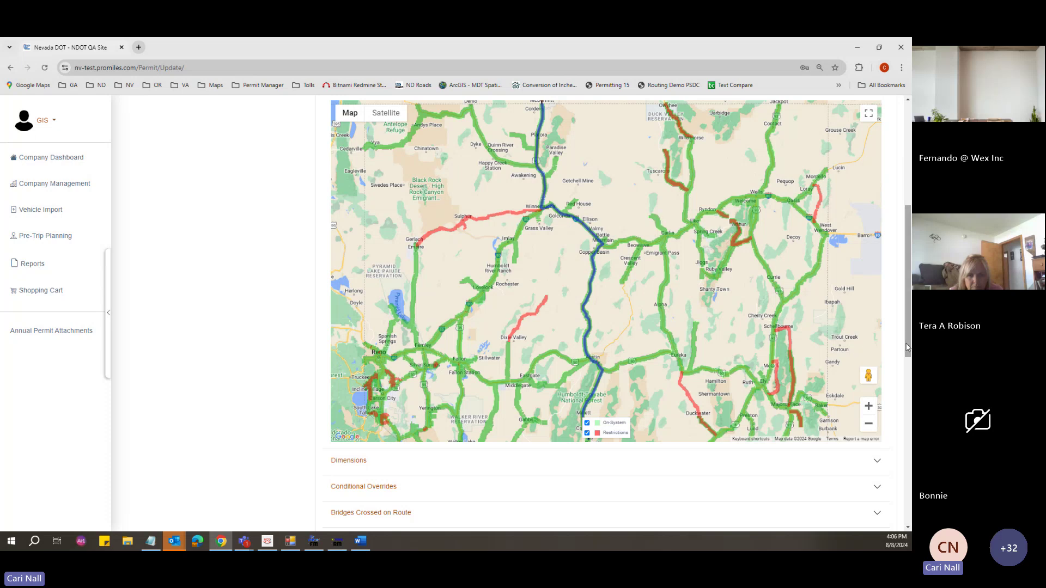
- Recalculate the route without the via point, giving 280.34 miles
{"action": "left_click_drag", "start_coordinate": [907, 347], "coordinate": [905, 302]}
{"action": "left_click", "coordinate": [396, 146]}
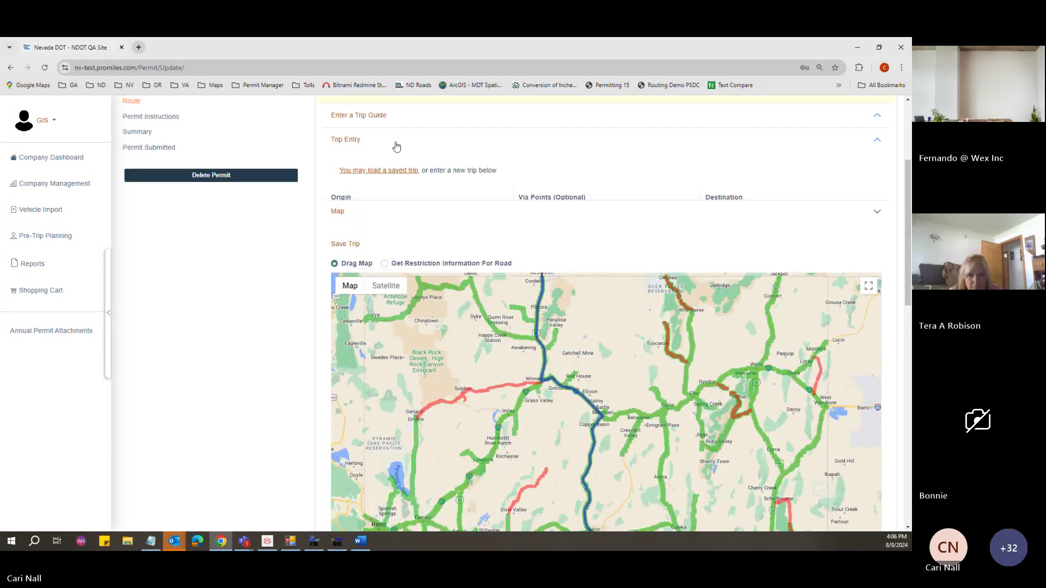
{"action": "left_click", "coordinate": [346, 277]}
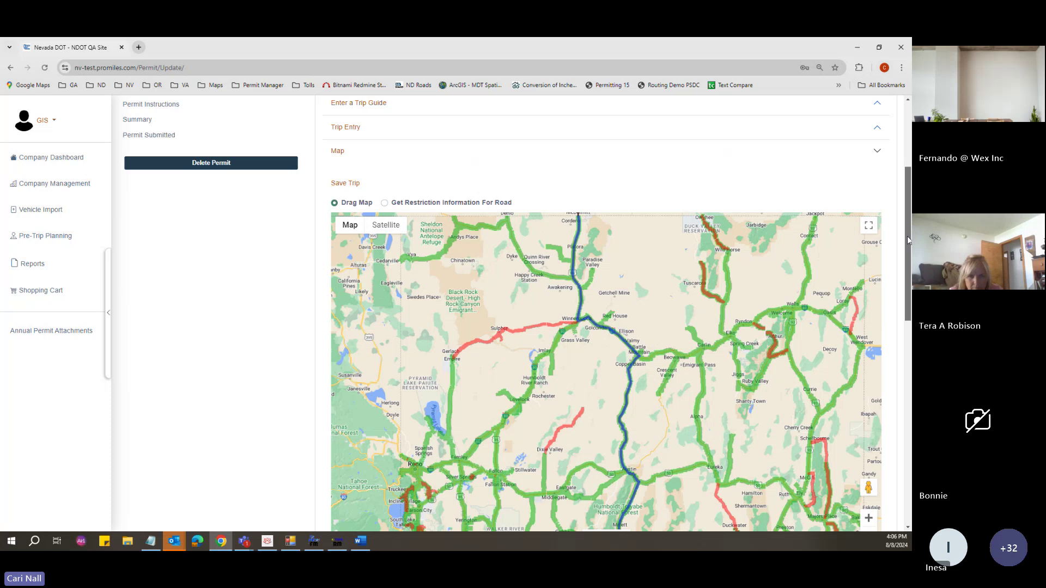
{"action": "left_click_drag", "start_coordinate": [907, 236], "coordinate": [909, 267]}
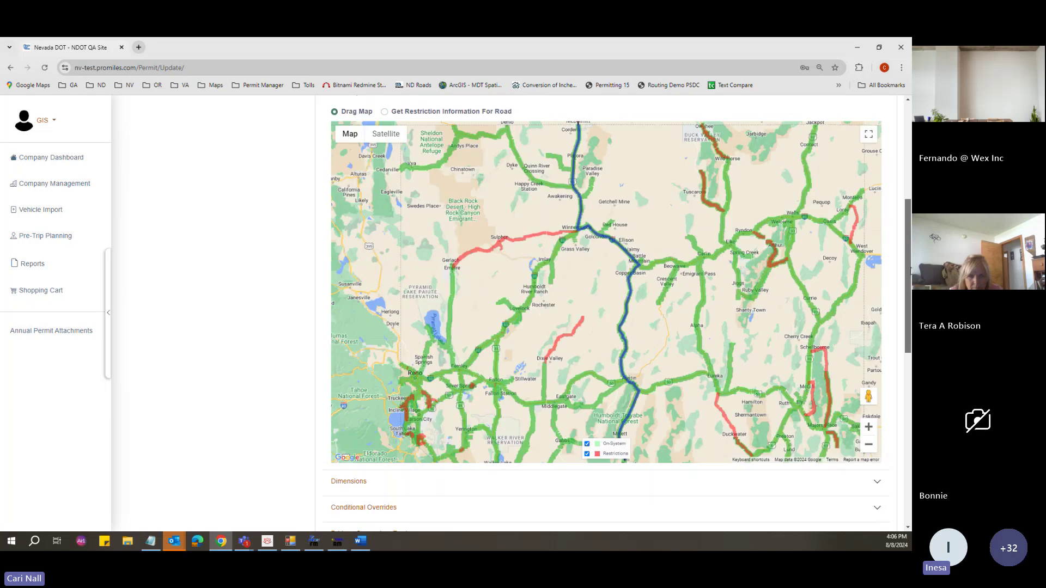
- Check the driving directions, then save the permit and return to the Company Dashboard
{"action": "scroll", "coordinate": [473, 309], "scroll_direction": "down", "scroll_amount": 6}
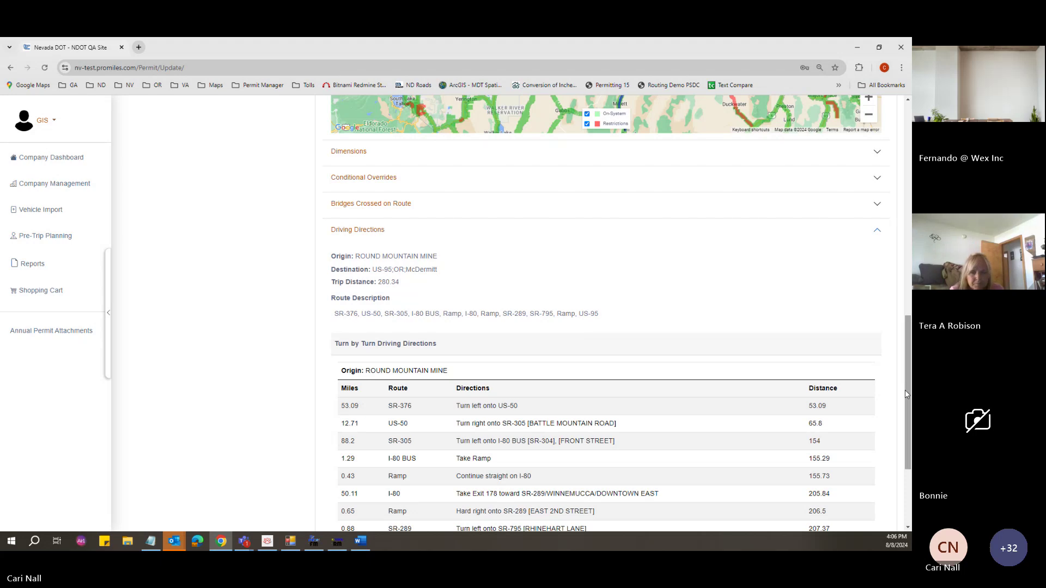
{"action": "left_click_drag", "start_coordinate": [905, 390], "coordinate": [905, 460]}
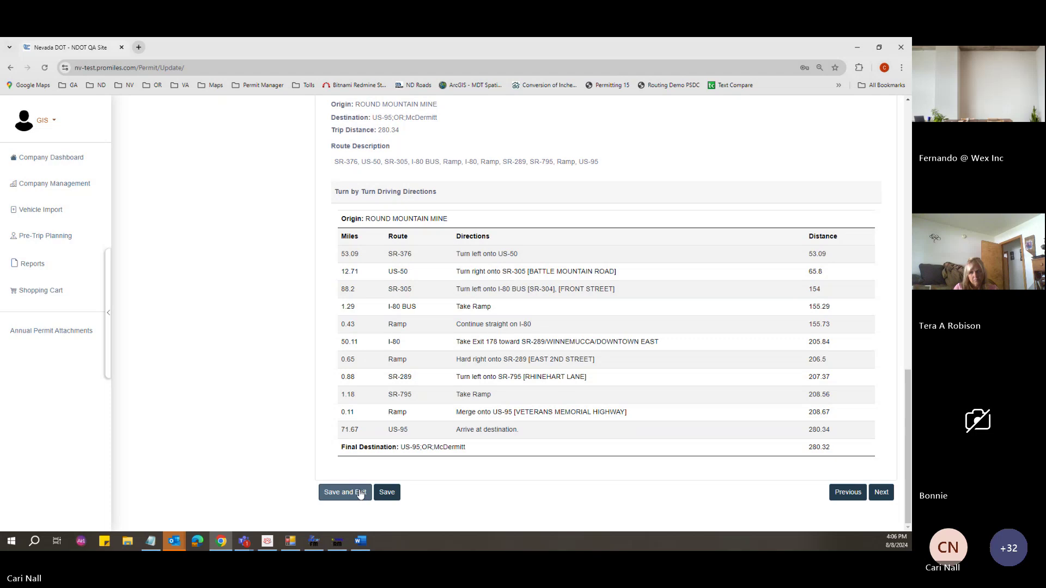
{"action": "left_click", "coordinate": [361, 541]}
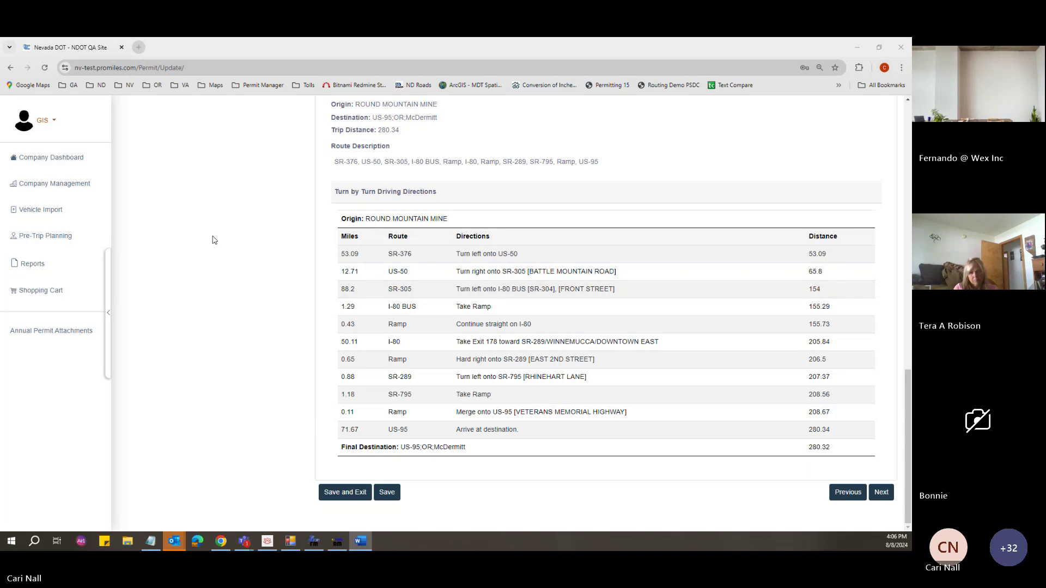
{"action": "left_click", "coordinate": [51, 159]}
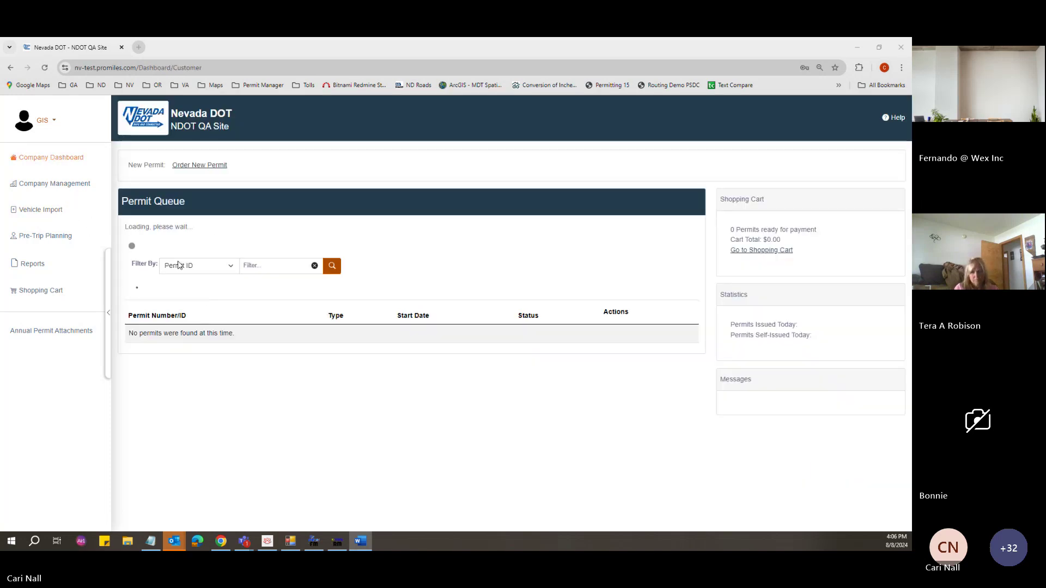
- Search the Permit Queue for permit 7822 and open it for editing
{"action": "left_click", "coordinate": [275, 235]}
{"action": "type", "text": "7822"}
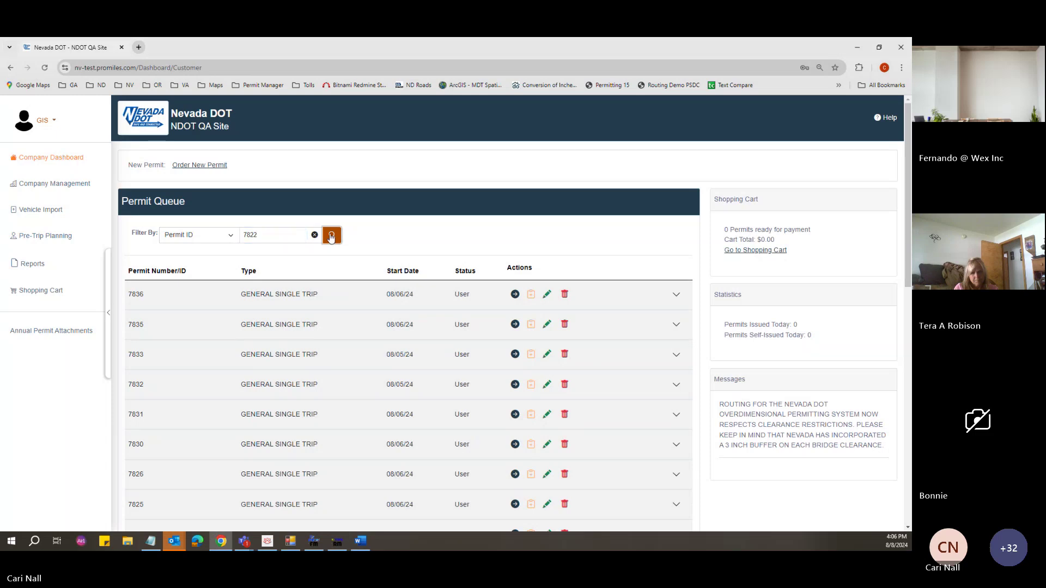
{"action": "left_click", "coordinate": [331, 235]}
{"action": "left_click", "coordinate": [548, 296]}
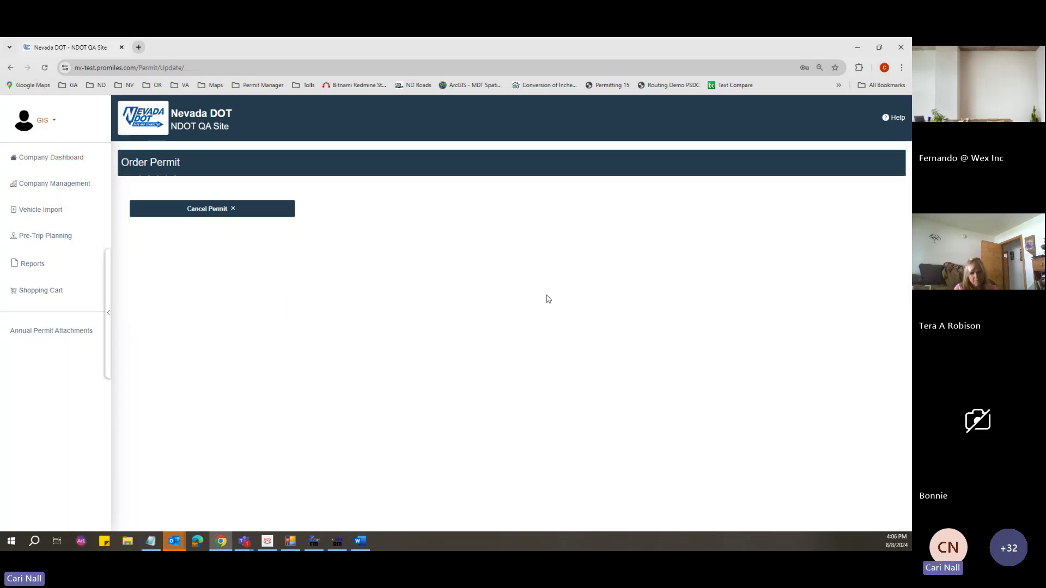
- Advance permit 7822 through contact, permit type, vehicles and load steps to Route
{"action": "left_click", "coordinate": [889, 300]}
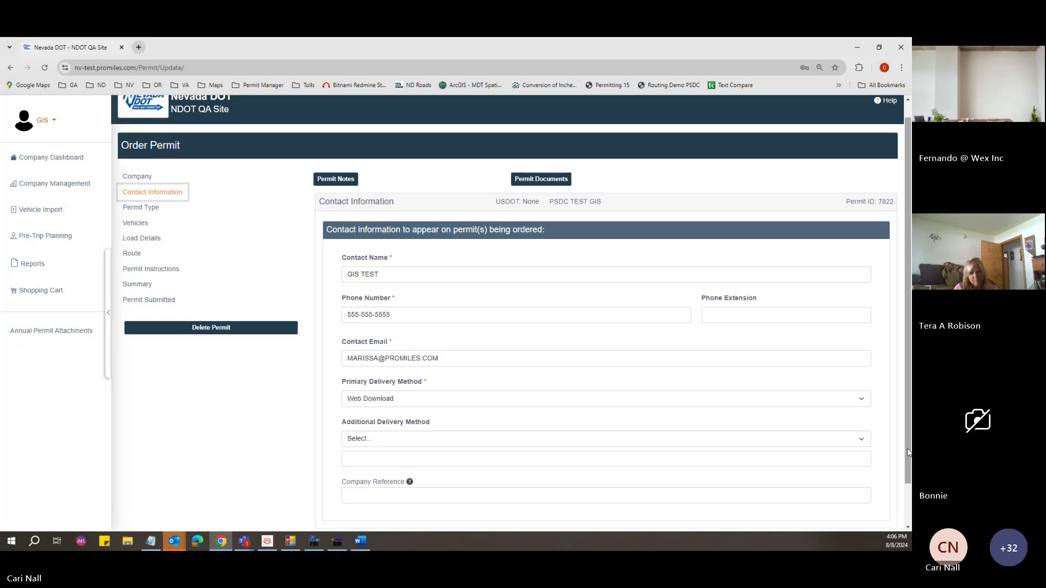
{"action": "scroll", "coordinate": [865, 453], "scroll_direction": "down", "scroll_amount": 1}
{"action": "left_click", "coordinate": [880, 496]}
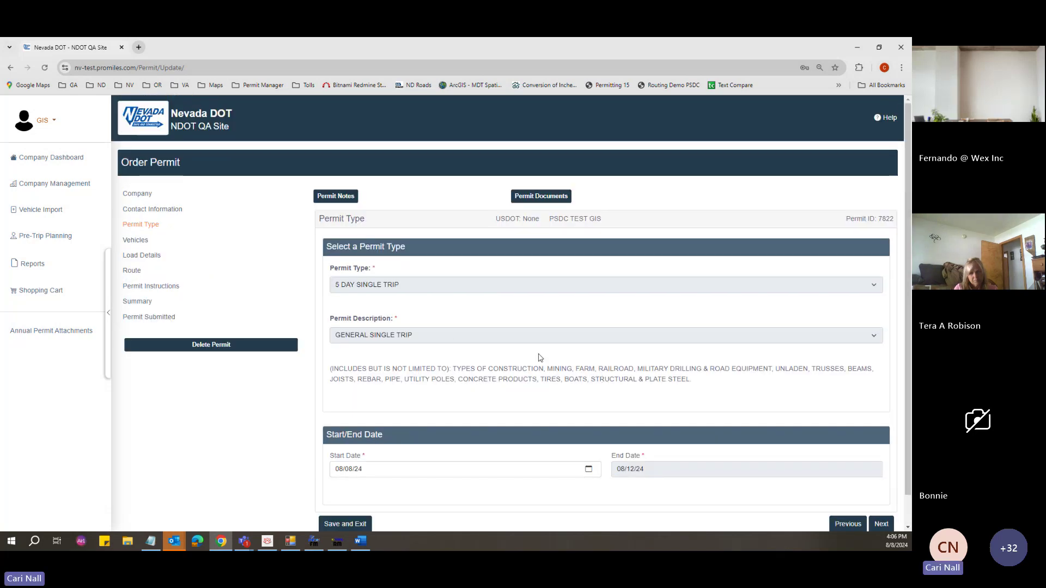
{"action": "scroll", "coordinate": [450, 343], "scroll_direction": "down", "scroll_amount": 1}
{"action": "left_click", "coordinate": [881, 494]}
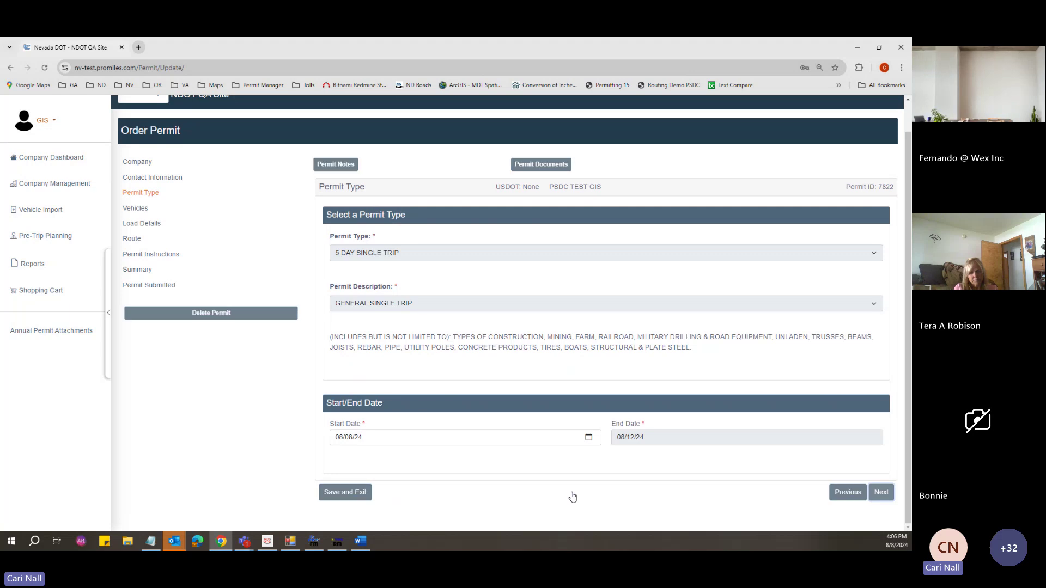
{"action": "left_click", "coordinate": [882, 498]}
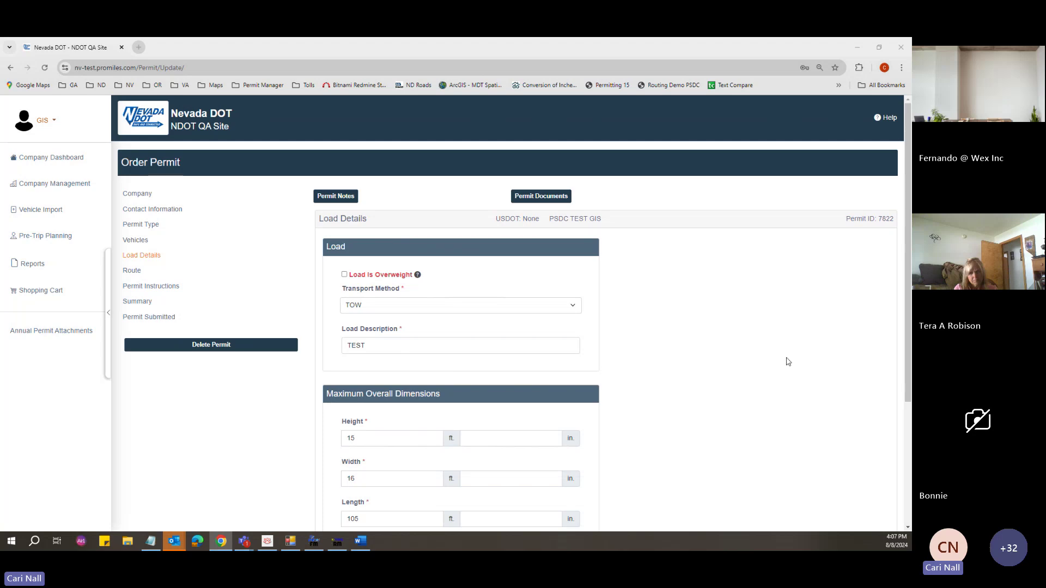
{"action": "left_click_drag", "start_coordinate": [908, 318], "coordinate": [910, 442]}
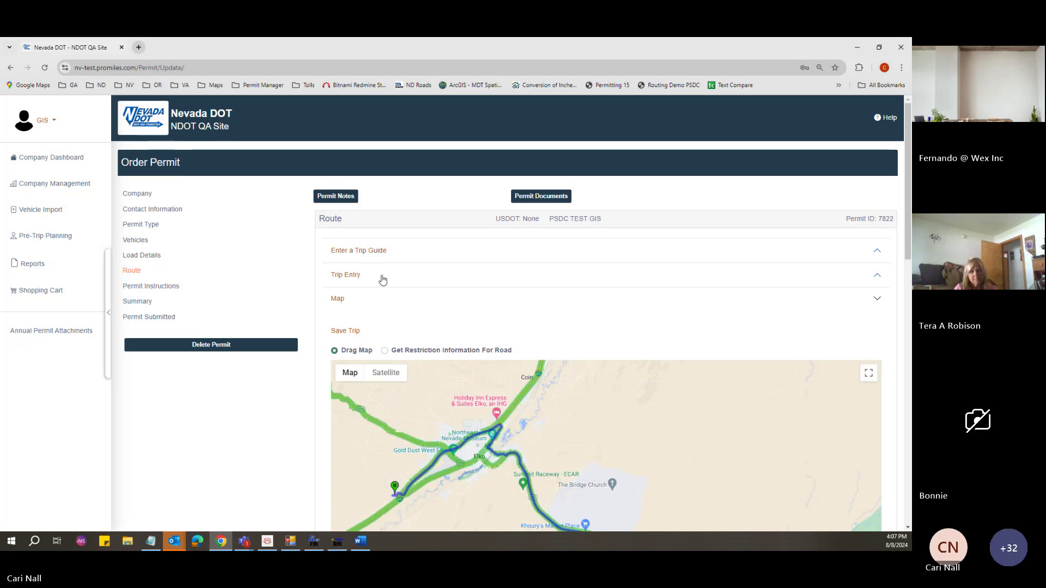
- Route the trip with '&' in the Elko origin address, which returns Location Not Found
{"action": "scroll", "coordinate": [338, 292], "scroll_direction": "down", "scroll_amount": 1}
{"action": "left_click", "coordinate": [385, 230]}
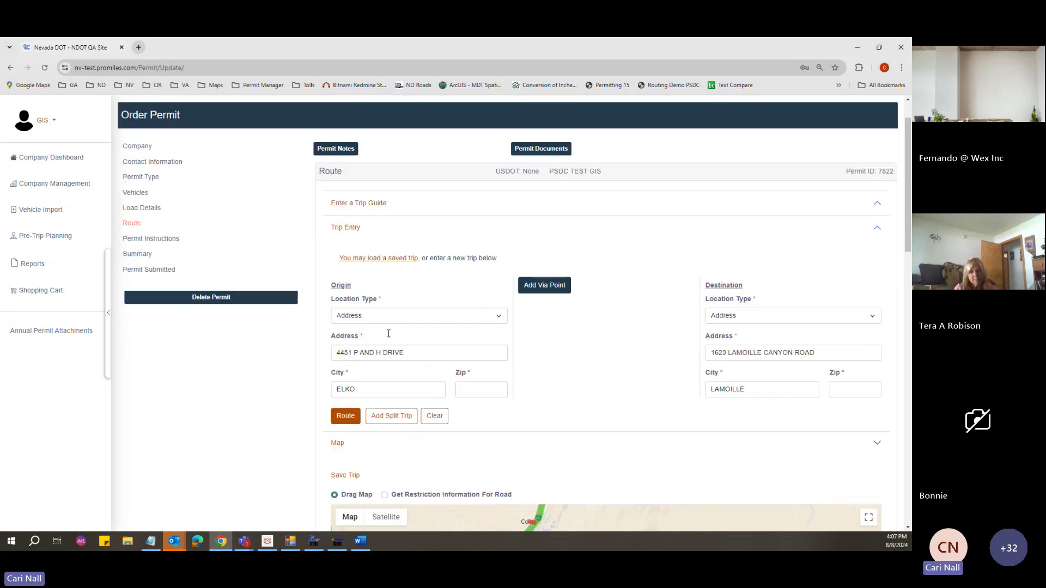
{"action": "double_click", "coordinate": [366, 354]}
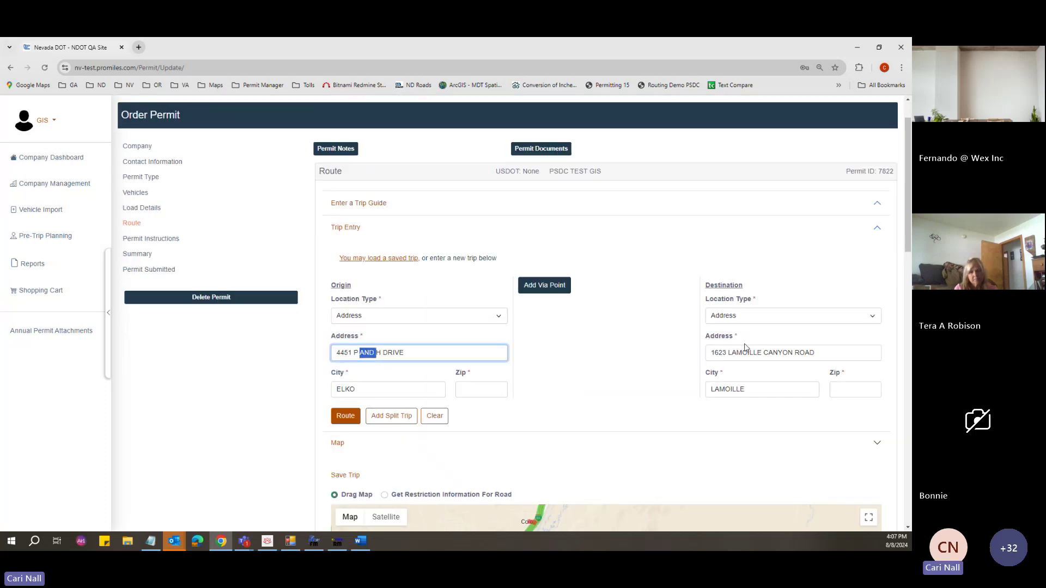
{"action": "type", "text": "&"}
{"action": "left_click_drag", "start_coordinate": [435, 354], "coordinate": [321, 356]}
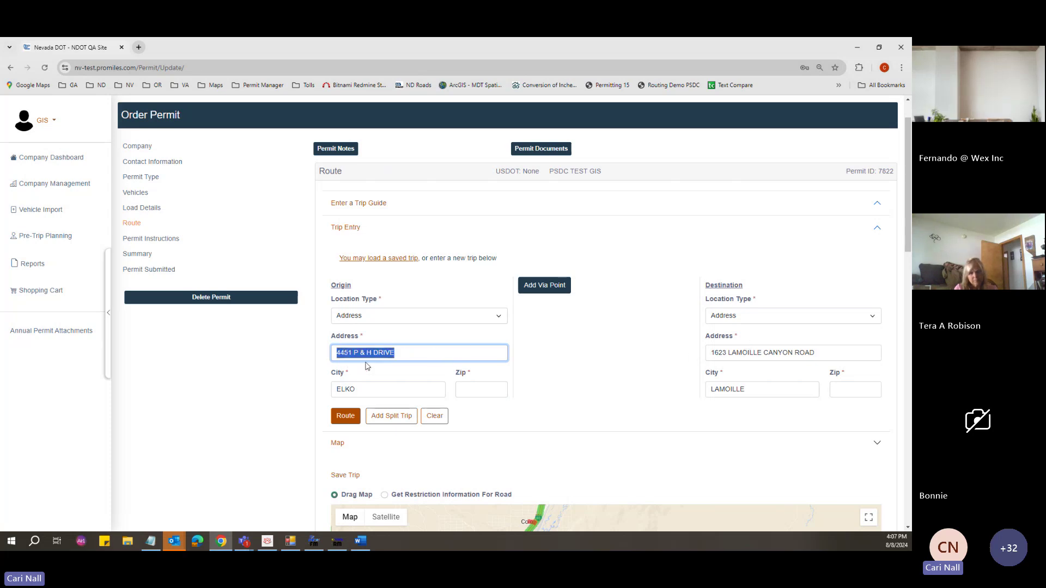
{"action": "left_click", "coordinate": [414, 353]}
{"action": "left_click", "coordinate": [345, 417]}
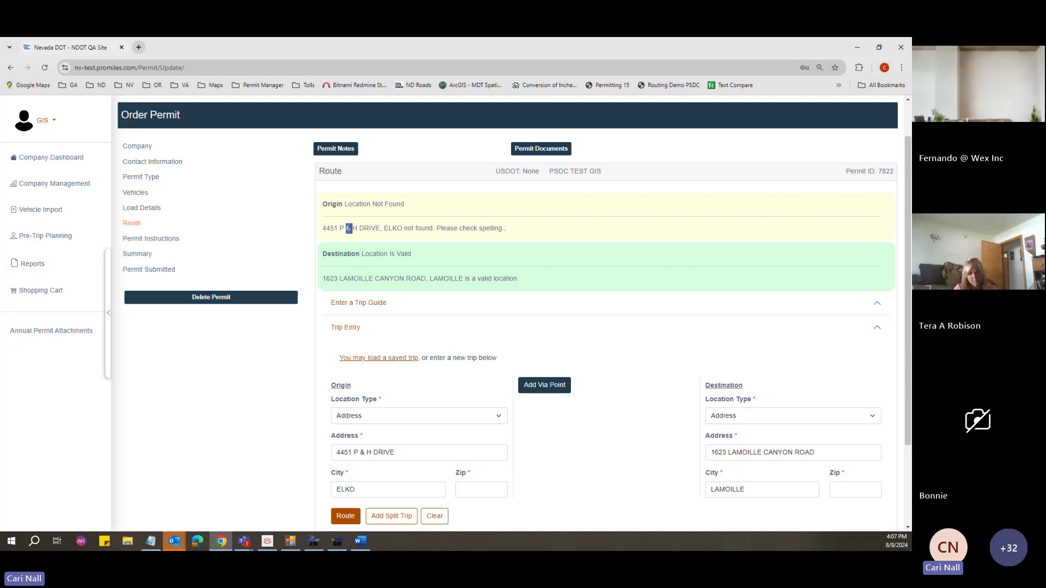
{"action": "left_click", "coordinate": [349, 229]}
{"action": "left_click", "coordinate": [356, 454]}
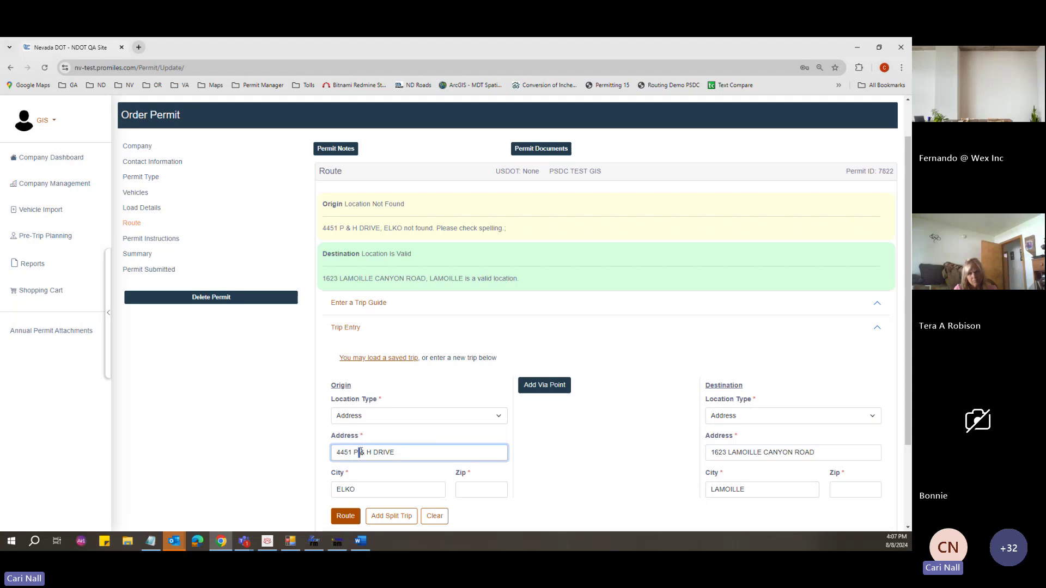
{"action": "double_click", "coordinate": [362, 453]}
{"action": "type", "text": "AND"}
{"action": "left_click", "coordinate": [345, 518]}
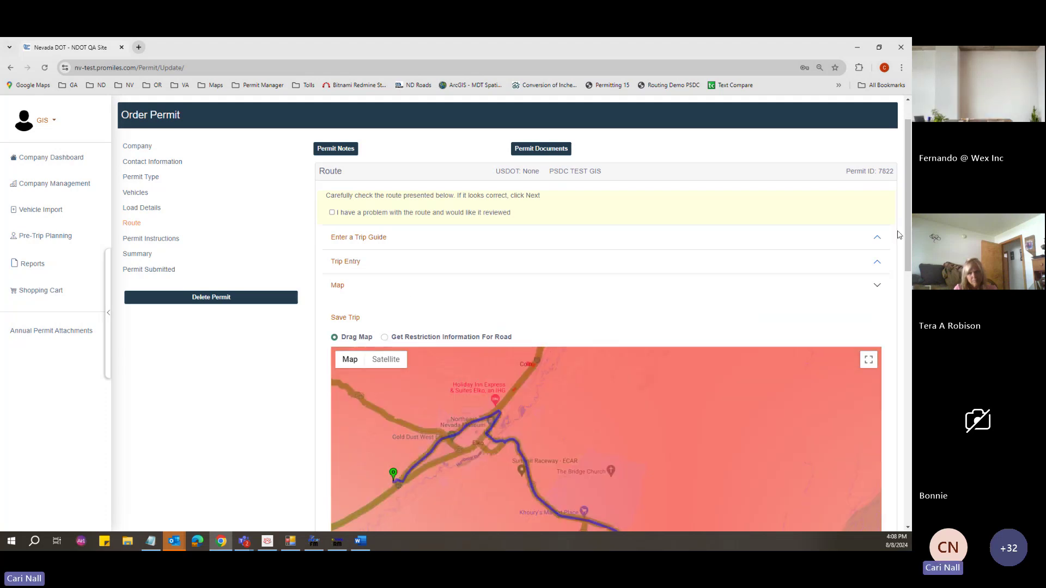
- Inspect the Elko–Spring Creek–Lamoille route map, then return to the Origin/Destination entries
{"action": "left_click_drag", "start_coordinate": [909, 243], "coordinate": [910, 253]}
{"action": "scroll", "coordinate": [910, 253], "scroll_direction": "down", "scroll_amount": 3}
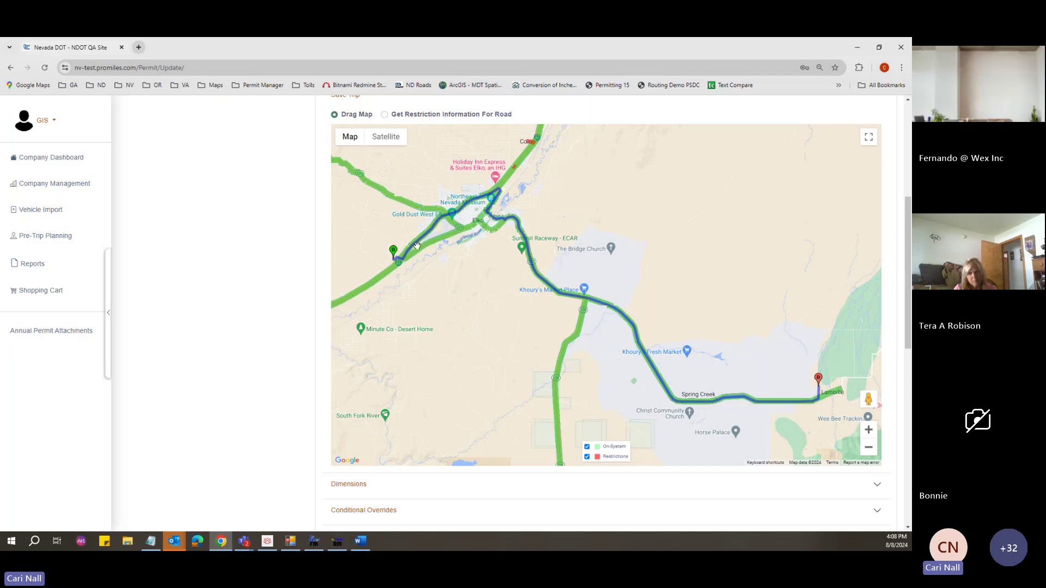
{"action": "scroll", "coordinate": [245, 275], "scroll_direction": "down", "scroll_amount": 1}
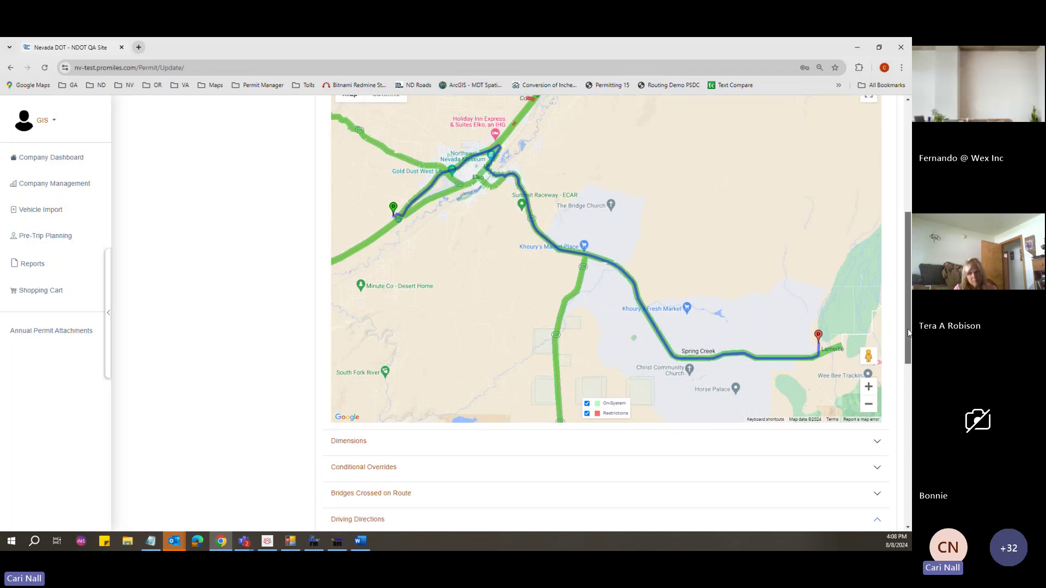
{"action": "scroll", "coordinate": [397, 146], "scroll_direction": "up", "scroll_amount": 3}
{"action": "left_click", "coordinate": [396, 146]}
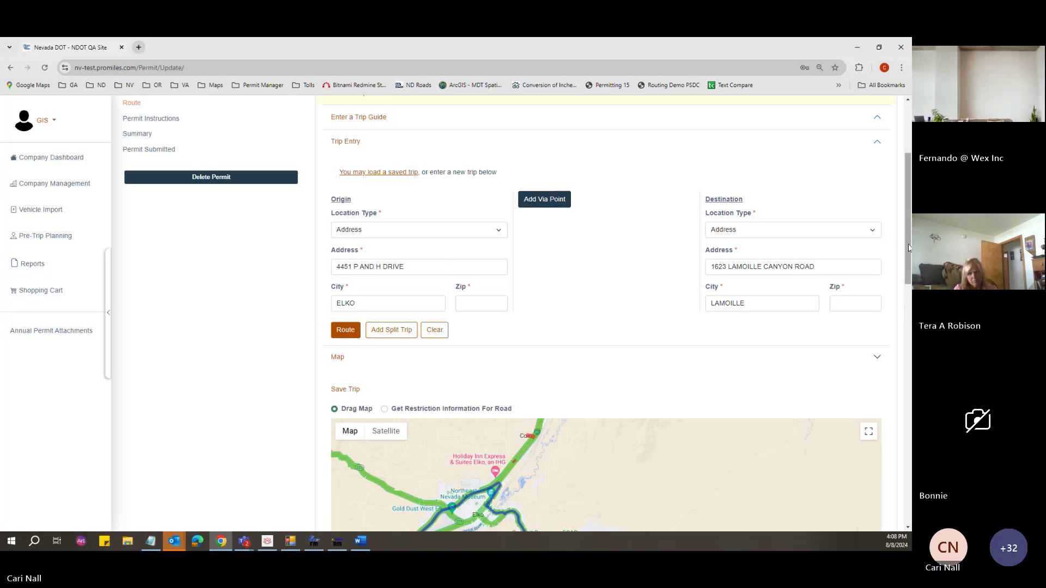
{"action": "left_click_drag", "start_coordinate": [908, 244], "coordinate": [909, 321]}
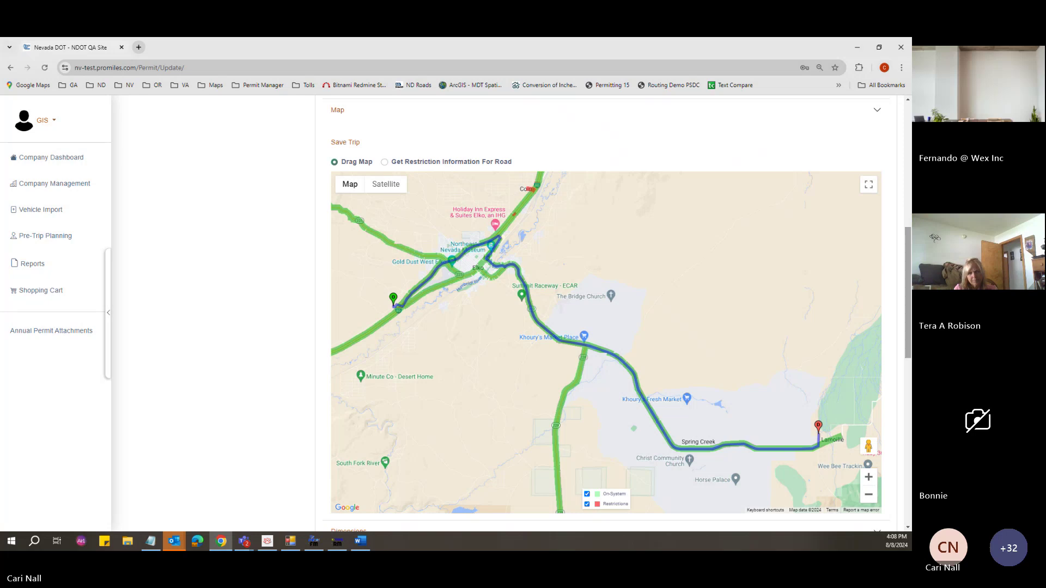
{"action": "key", "text": "alt+Tab"}
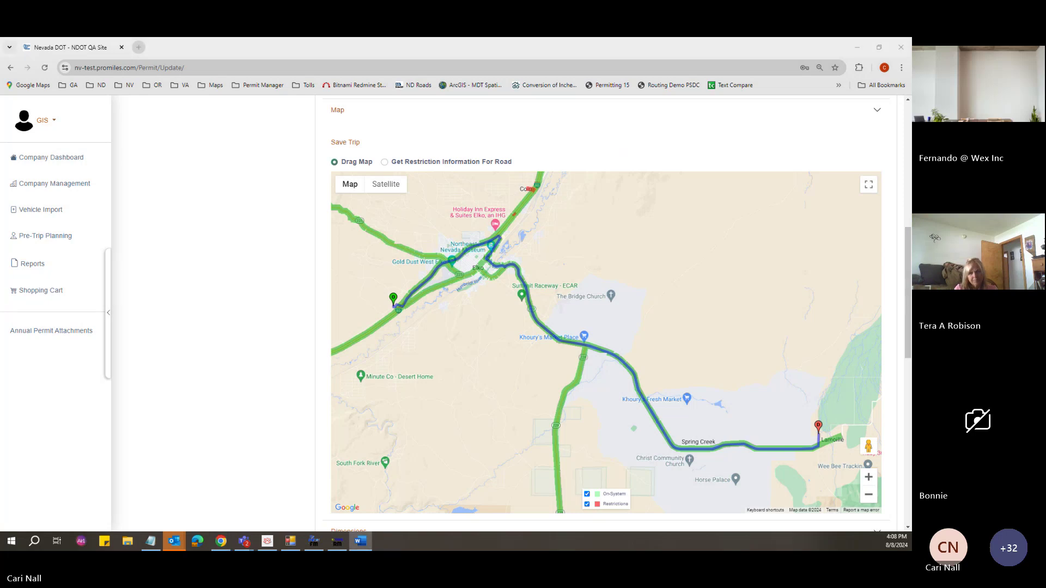
{"action": "left_click_drag", "start_coordinate": [908, 322], "coordinate": [900, 219]}
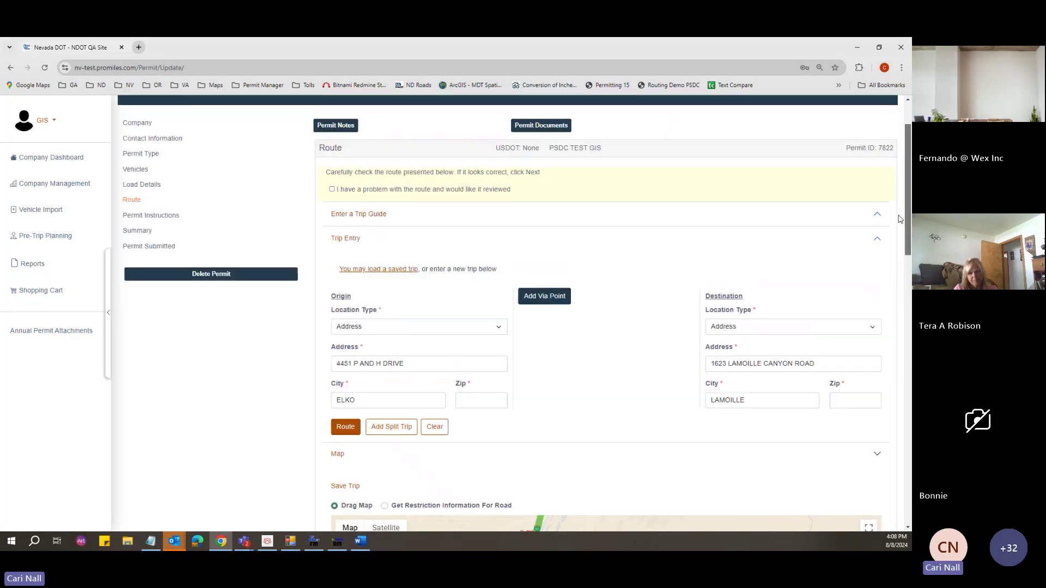
- Make the origin the Border Crossing US-93 (Jackpot - ID) and route the trip, which fails
{"action": "left_click", "coordinate": [438, 328]}
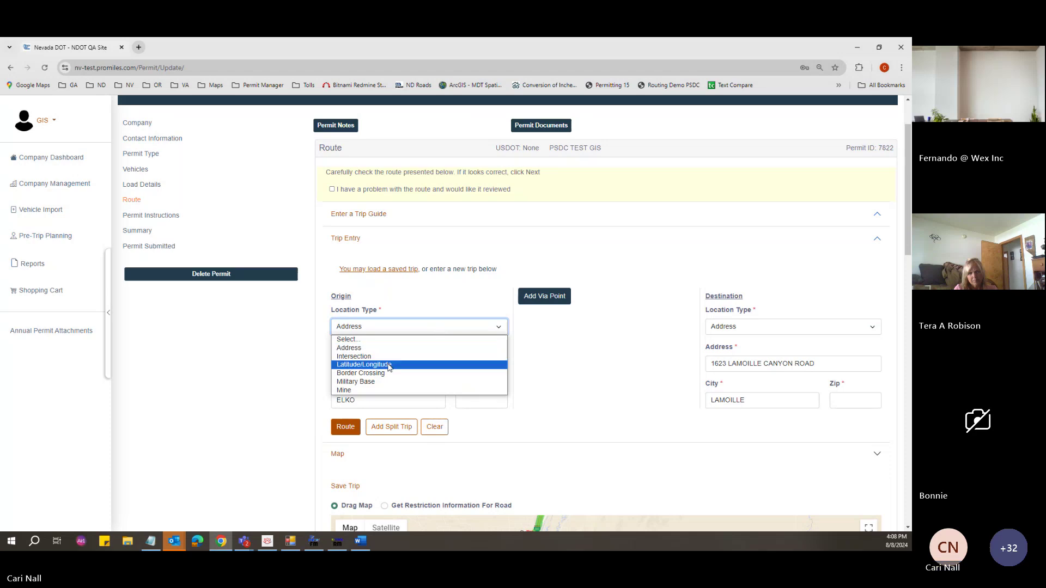
{"action": "left_click", "coordinate": [385, 374]}
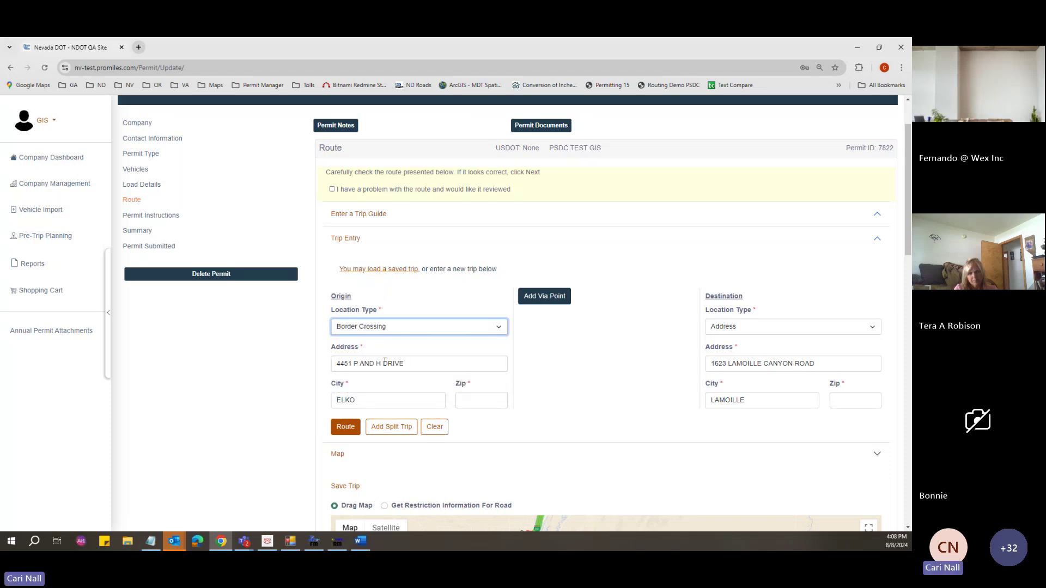
{"action": "left_click", "coordinate": [383, 352]}
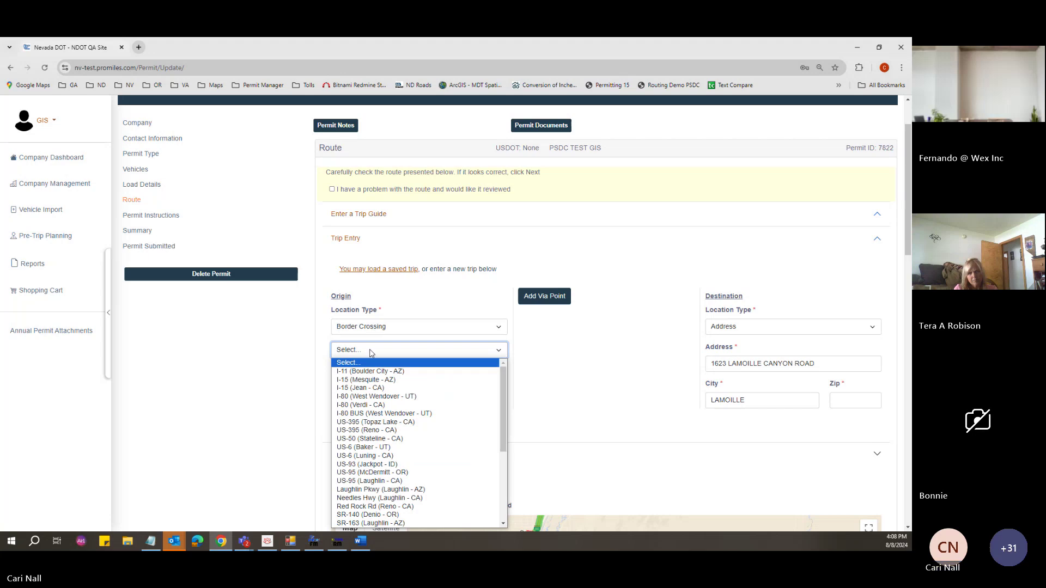
{"action": "left_click_drag", "start_coordinate": [504, 402], "coordinate": [501, 374]}
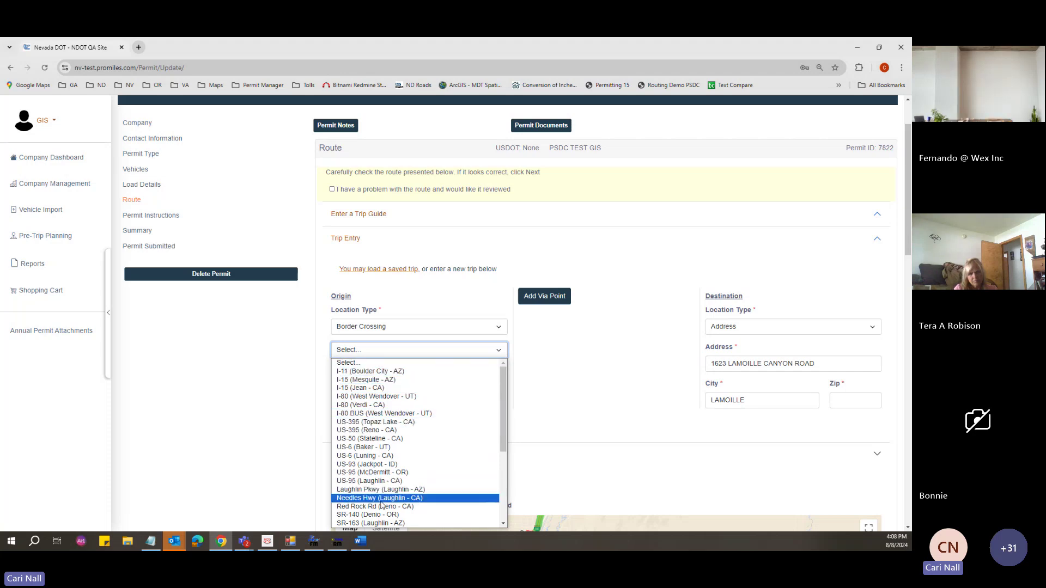
{"action": "left_click_drag", "start_coordinate": [502, 426], "coordinate": [499, 471]}
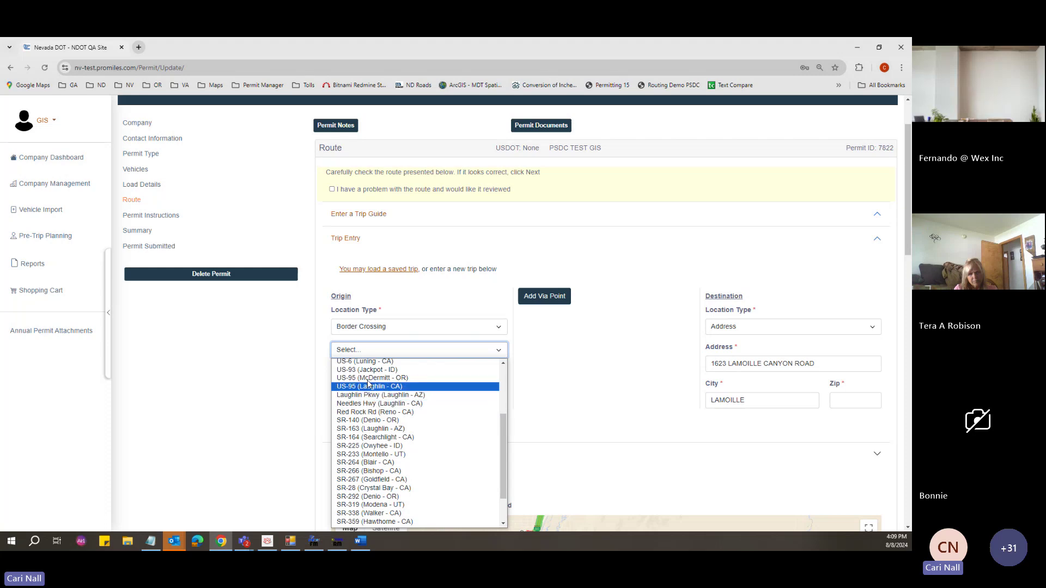
{"action": "left_click", "coordinate": [451, 374]}
{"action": "left_click", "coordinate": [346, 426]}
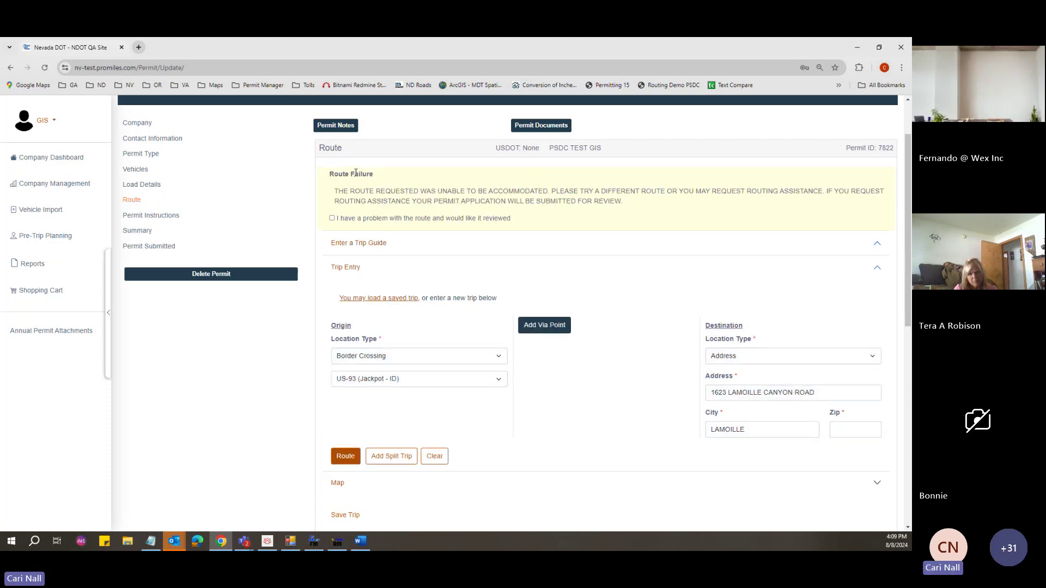
- Zoom the map in on the red US-93 stretch south of Jackpot
{"action": "scroll", "coordinate": [356, 173], "scroll_direction": "down", "scroll_amount": 7}
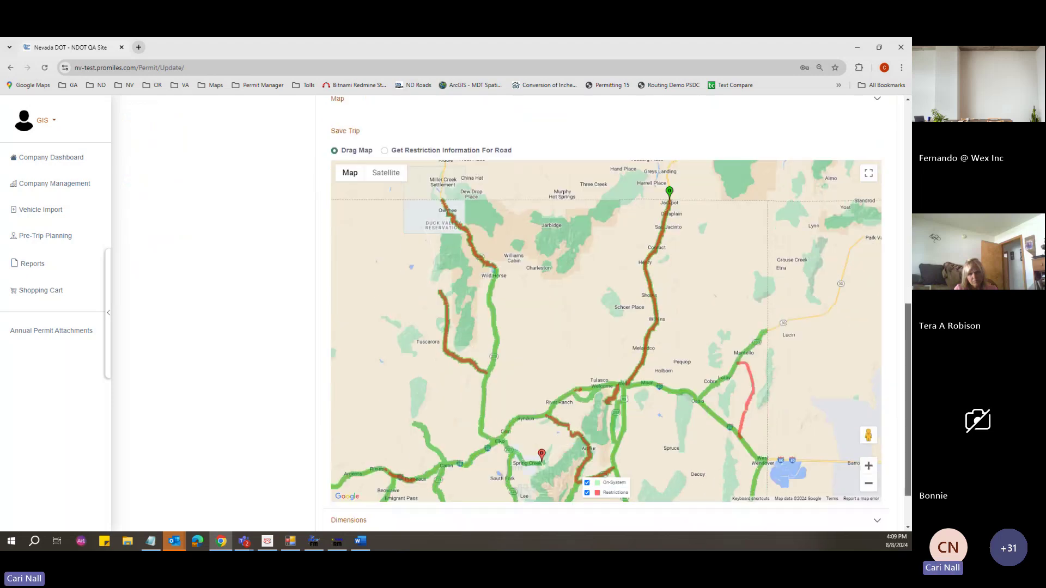
{"action": "left_click_drag", "start_coordinate": [626, 241], "coordinate": [676, 216]}
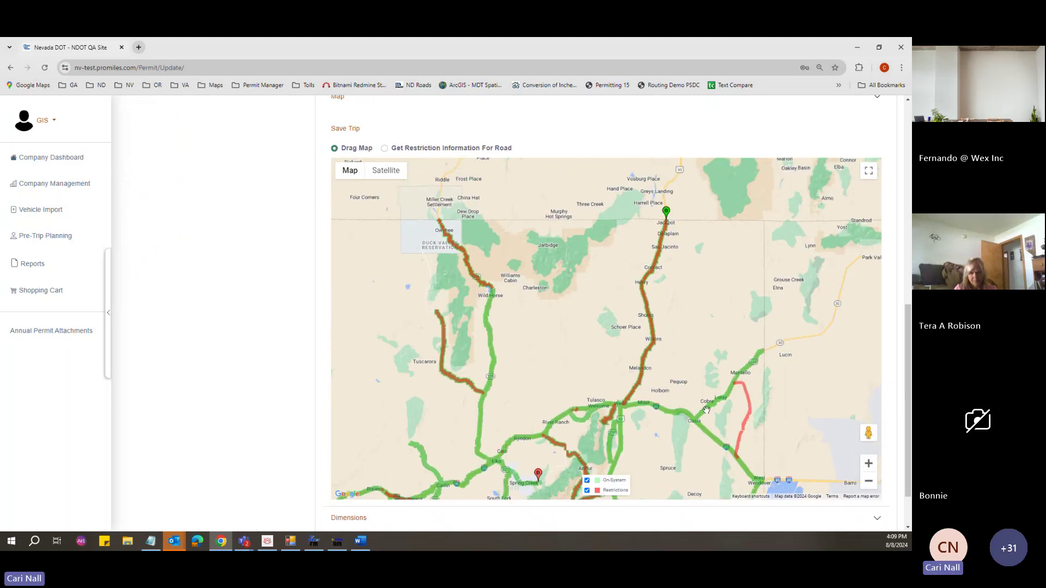
{"action": "scroll", "coordinate": [658, 234], "scroll_direction": "up", "scroll_amount": 1}
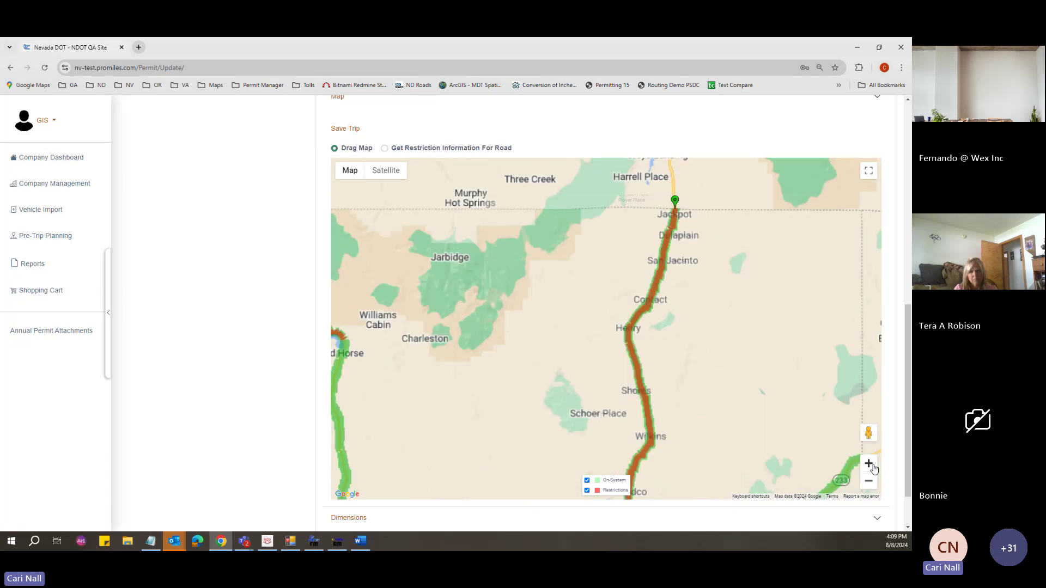
{"action": "left_click", "coordinate": [873, 467]}
{"action": "left_click_drag", "start_coordinate": [785, 296], "coordinate": [654, 414]}
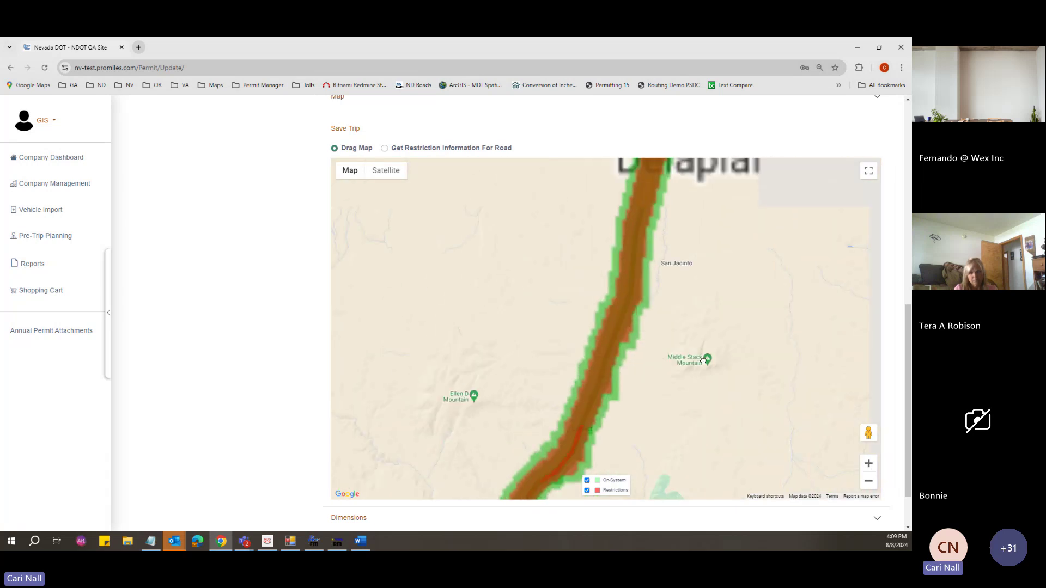
{"action": "left_click", "coordinate": [875, 471]}
{"action": "left_click", "coordinate": [875, 471]}
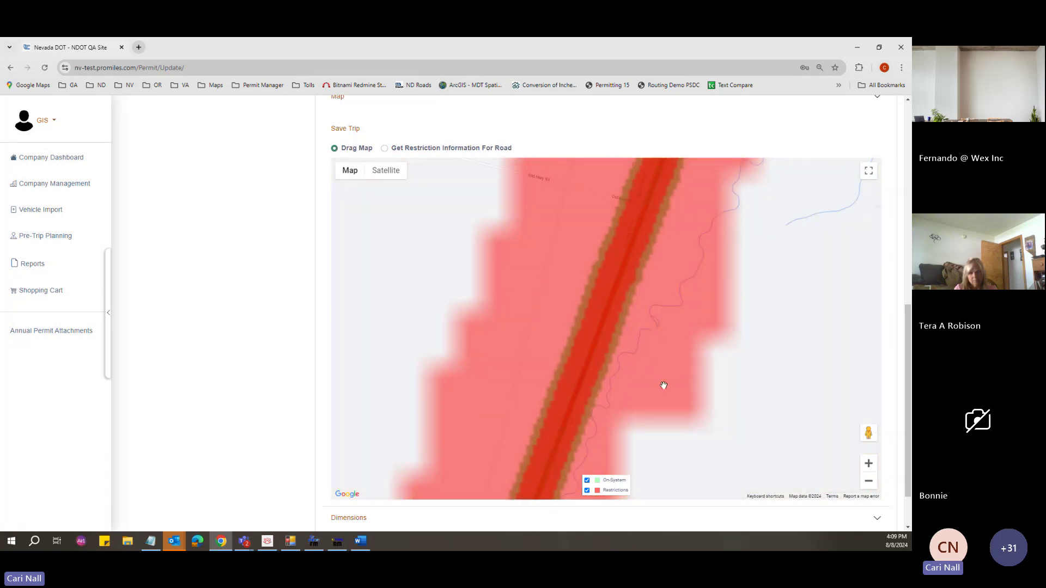
- Zoom closer and get restriction information for the Great Basin Highway
{"action": "left_click", "coordinate": [868, 465]}
{"action": "left_click", "coordinate": [869, 465]}
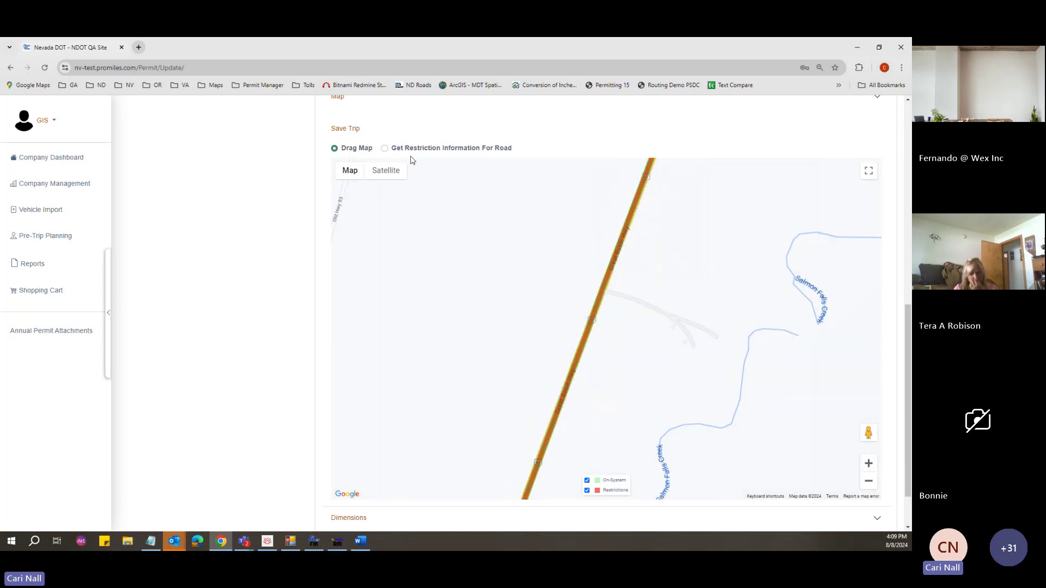
{"action": "left_click", "coordinate": [387, 150]}
{"action": "left_click", "coordinate": [585, 340]}
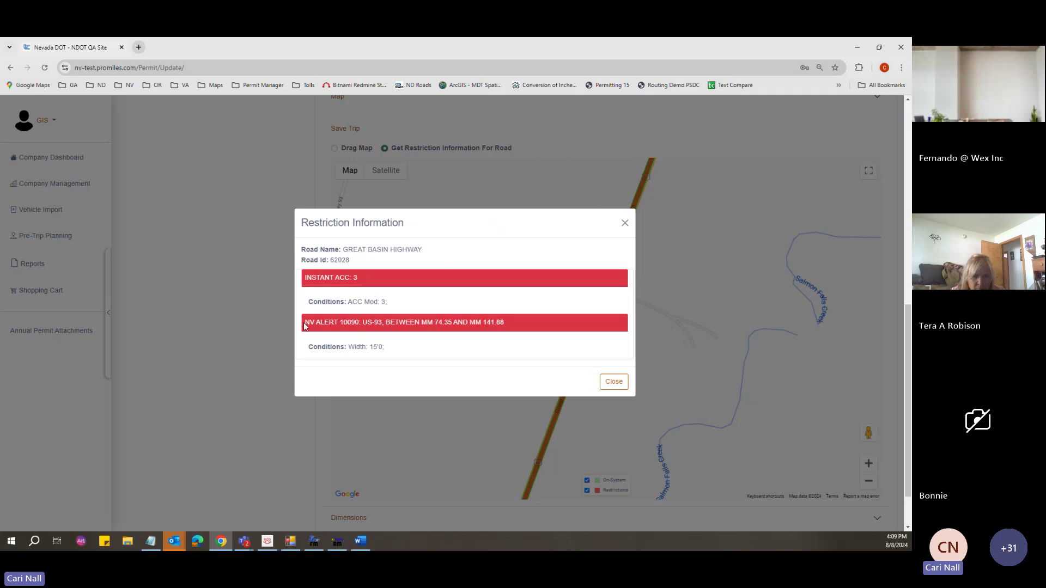
- Highlight the US-93 alert and 15'0" width limit, close the restriction details, and zoom out
{"action": "left_click_drag", "start_coordinate": [304, 325], "coordinate": [385, 345]}
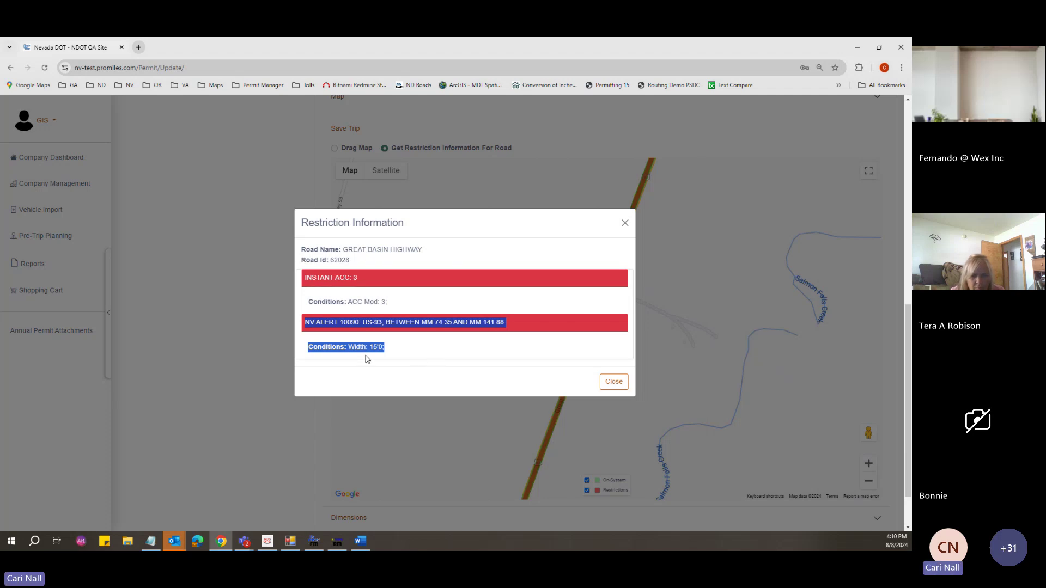
{"action": "left_click", "coordinate": [429, 352]}
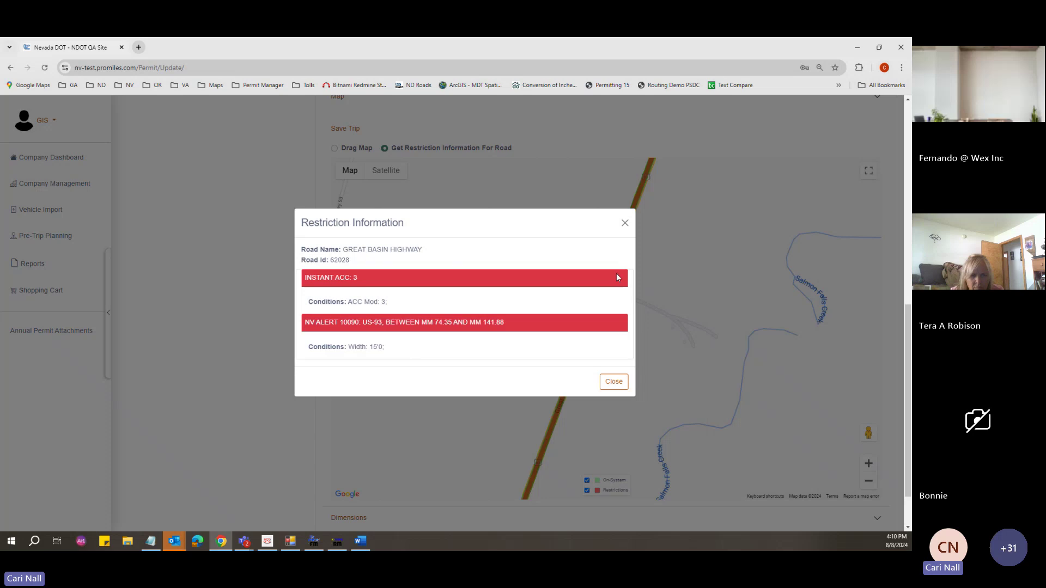
{"action": "left_click", "coordinate": [624, 223]}
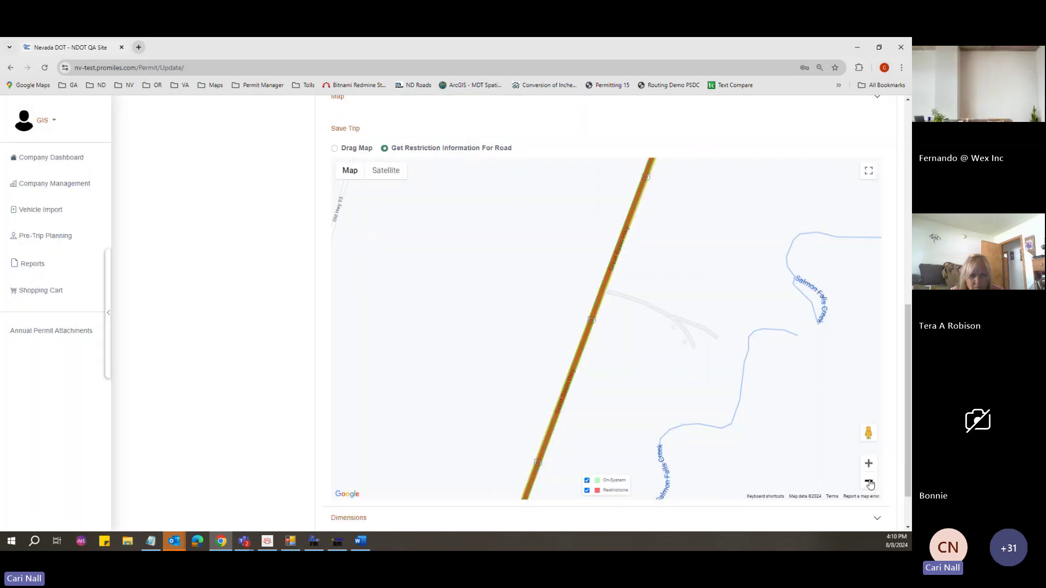
{"action": "left_click", "coordinate": [868, 482]}
- Zoom out and pan to show the whole route to Jackpot with US-93 restrictions marked
{"action": "left_click", "coordinate": [869, 482]}
{"action": "left_click", "coordinate": [869, 482]}
{"action": "left_click", "coordinate": [869, 482]}
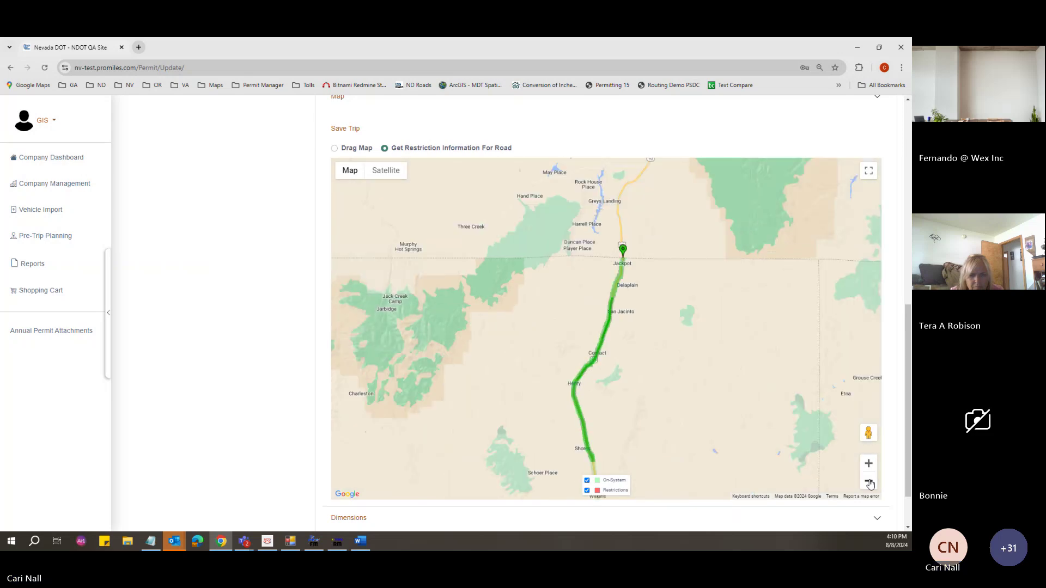
{"action": "mouse_move", "coordinate": [673, 433]}
{"action": "left_mouse_down"}
{"action": "mouse_move", "coordinate": [713, 373]}
{"action": "mouse_move", "coordinate": [706, 413]}
{"action": "left_mouse_up"}
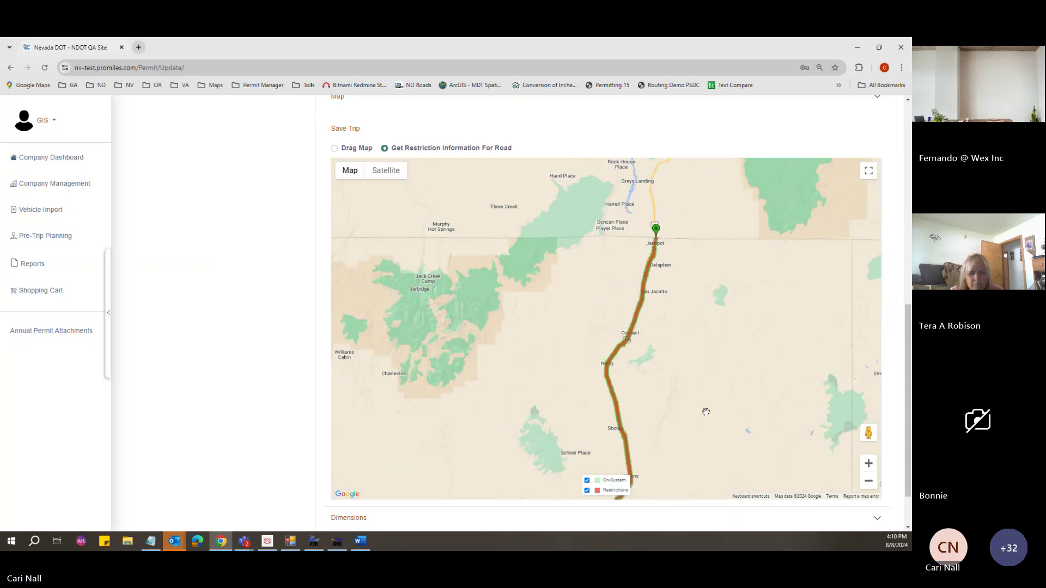
{"action": "left_click", "coordinate": [868, 482]}
{"action": "left_click_drag", "start_coordinate": [526, 387], "coordinate": [601, 378]}
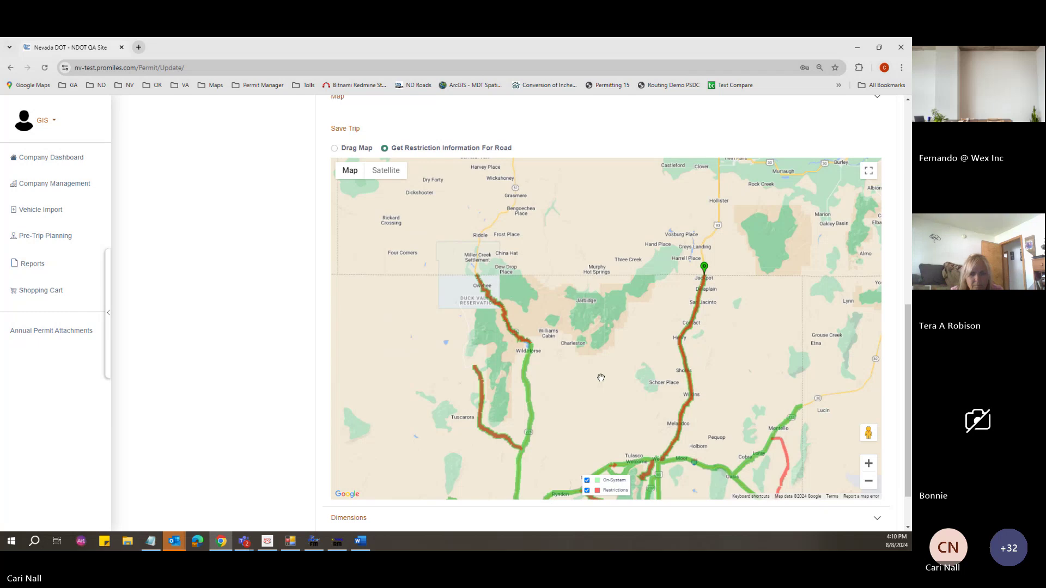
{"action": "left_click_drag", "start_coordinate": [908, 432], "coordinate": [907, 414]}
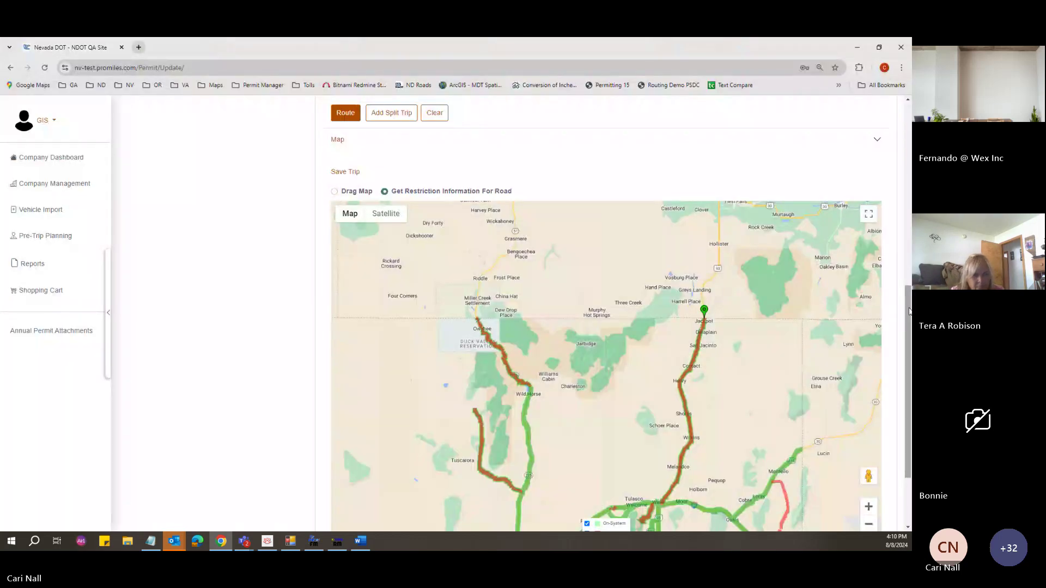
{"action": "left_click_drag", "start_coordinate": [907, 311], "coordinate": [908, 357]}
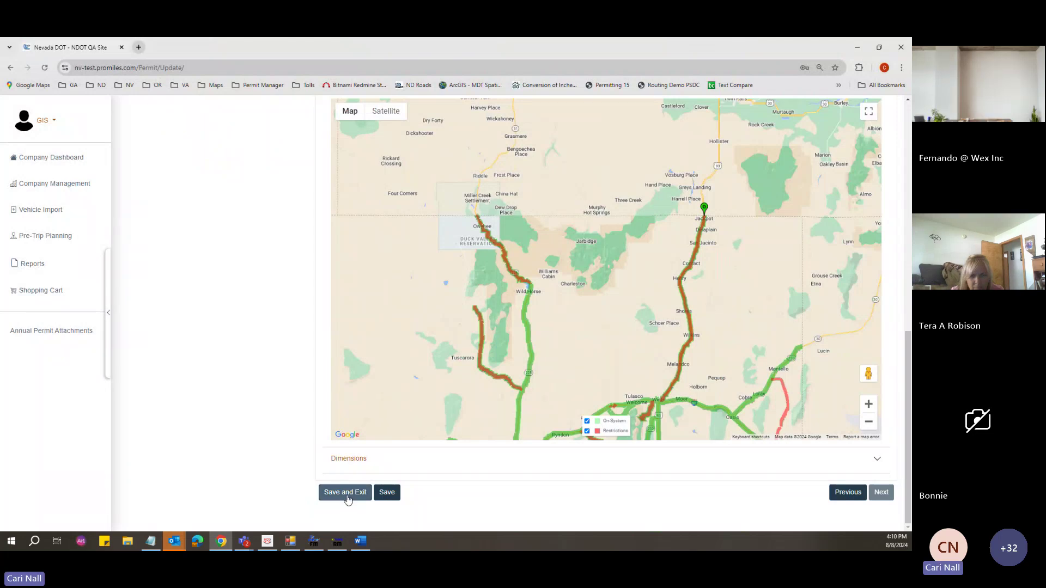
- Save and exit the current permit, then find permit 7823 in the queue and open it for editing
{"action": "left_click", "coordinate": [361, 541]}
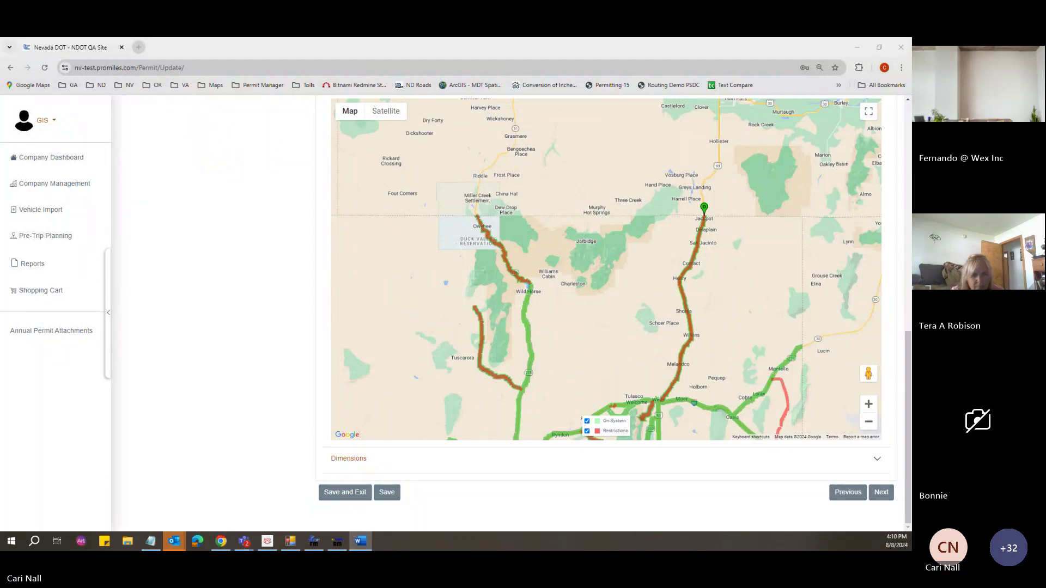
{"action": "left_click", "coordinate": [345, 492]}
{"action": "left_click", "coordinate": [276, 234]}
{"action": "type", "text": "7823"}
{"action": "left_click", "coordinate": [332, 234]}
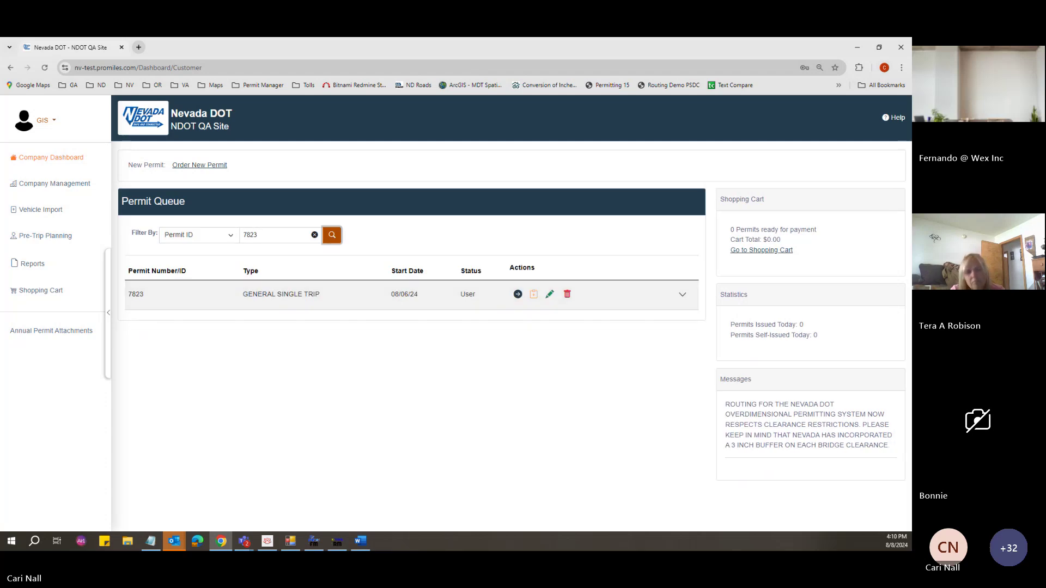
{"action": "left_click", "coordinate": [549, 294]}
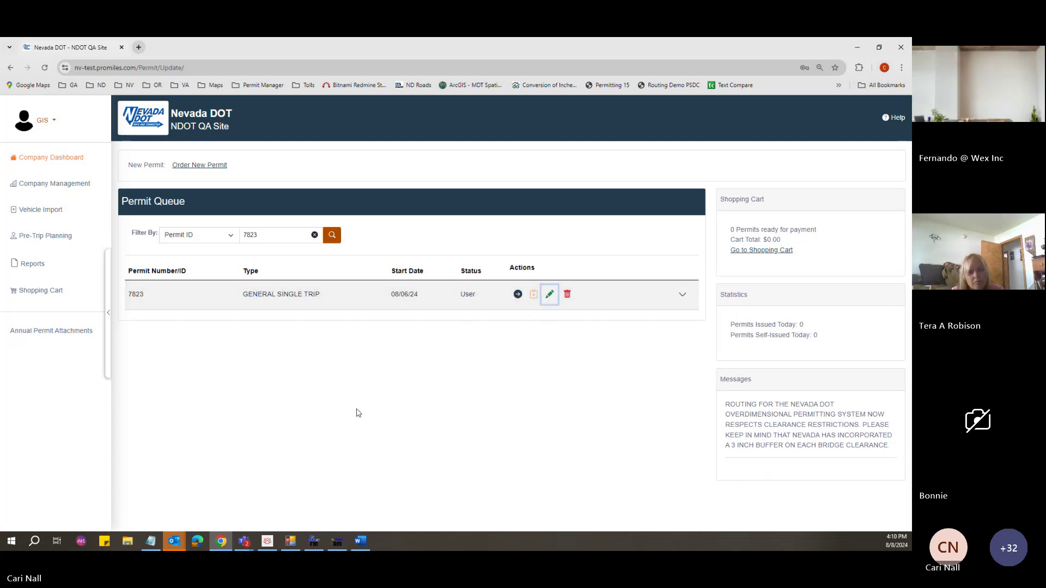
- Advance permit 7823 through Contact Information, Permit Type, Vehicles and Load Details to Route
{"action": "left_click", "coordinate": [889, 299]}
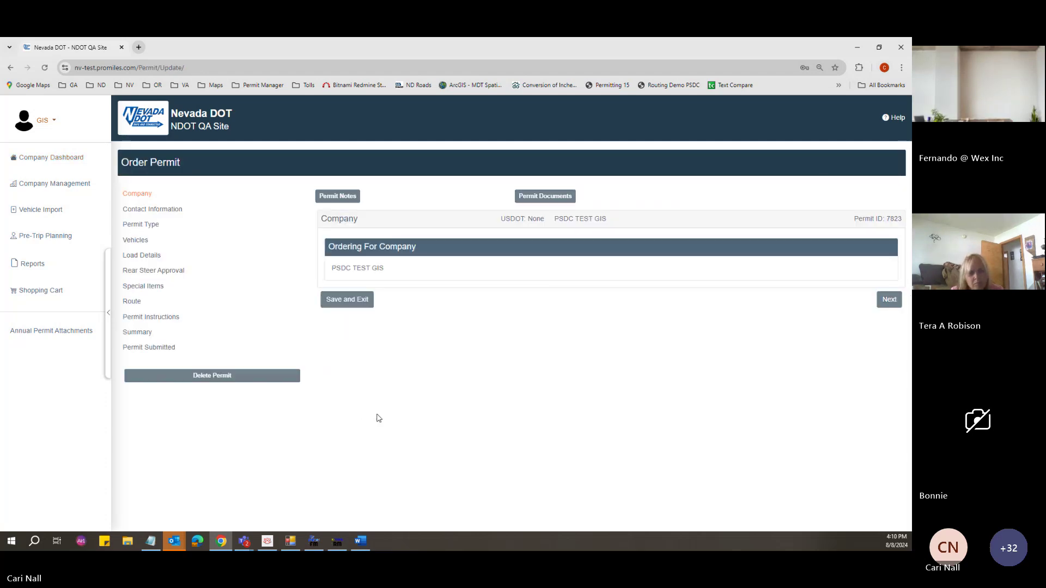
{"action": "scroll", "coordinate": [510, 444], "scroll_direction": "down", "scroll_amount": 1}
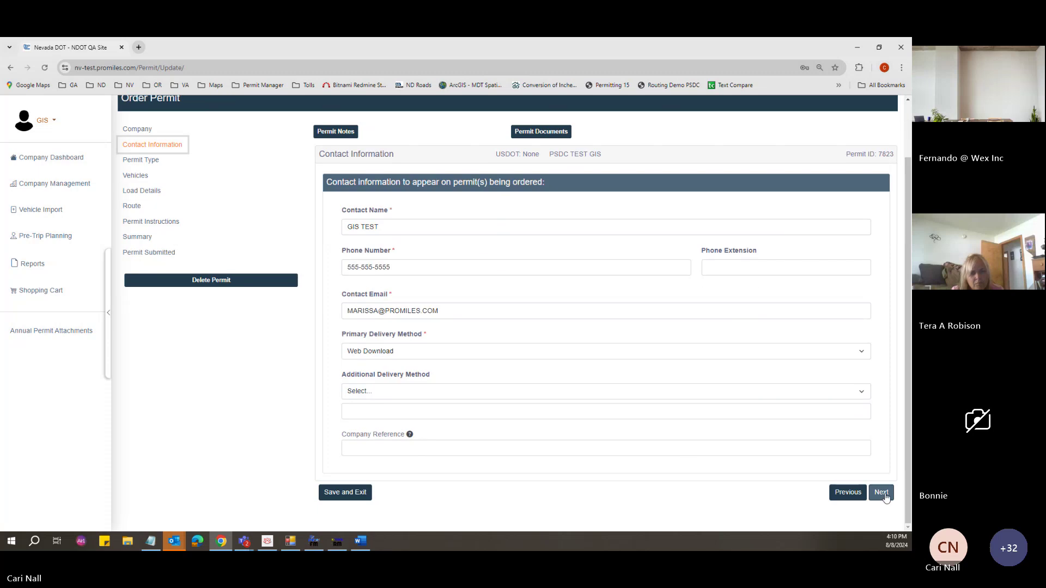
{"action": "left_click", "coordinate": [881, 492]}
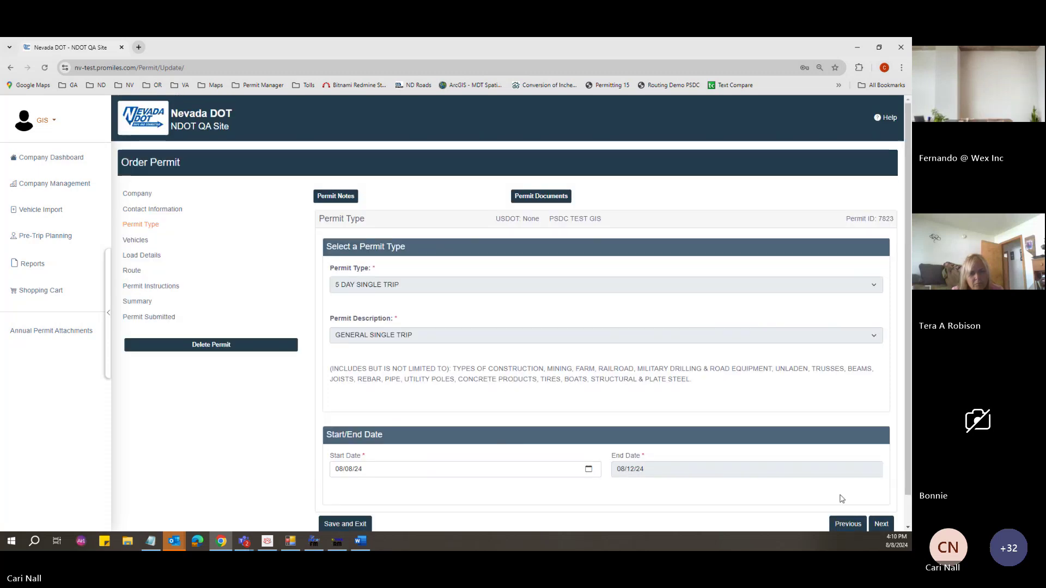
{"action": "left_click", "coordinate": [881, 524]}
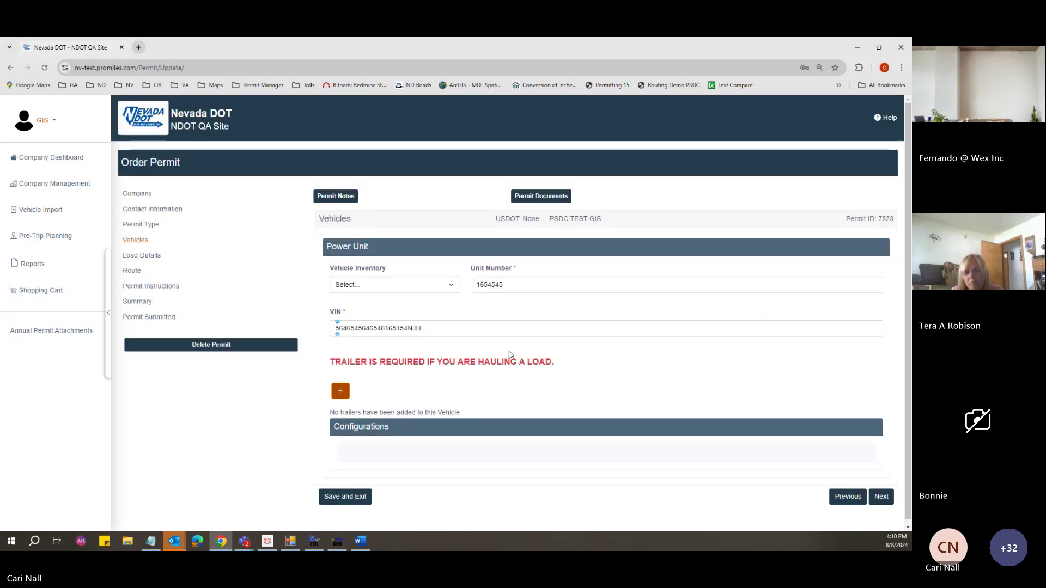
{"action": "left_click", "coordinate": [883, 496]}
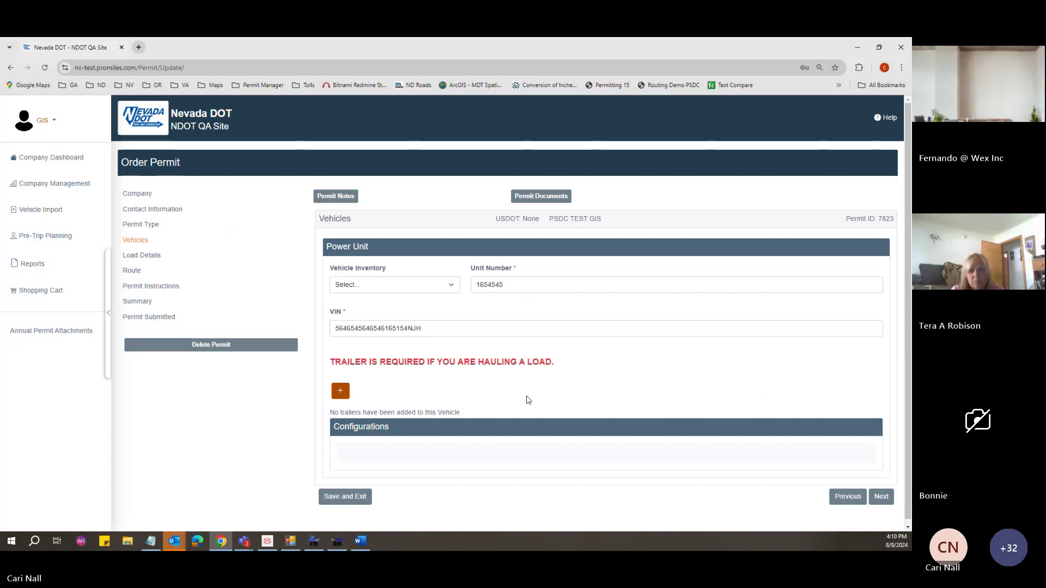
{"action": "scroll", "coordinate": [654, 390], "scroll_direction": "down", "scroll_amount": 3}
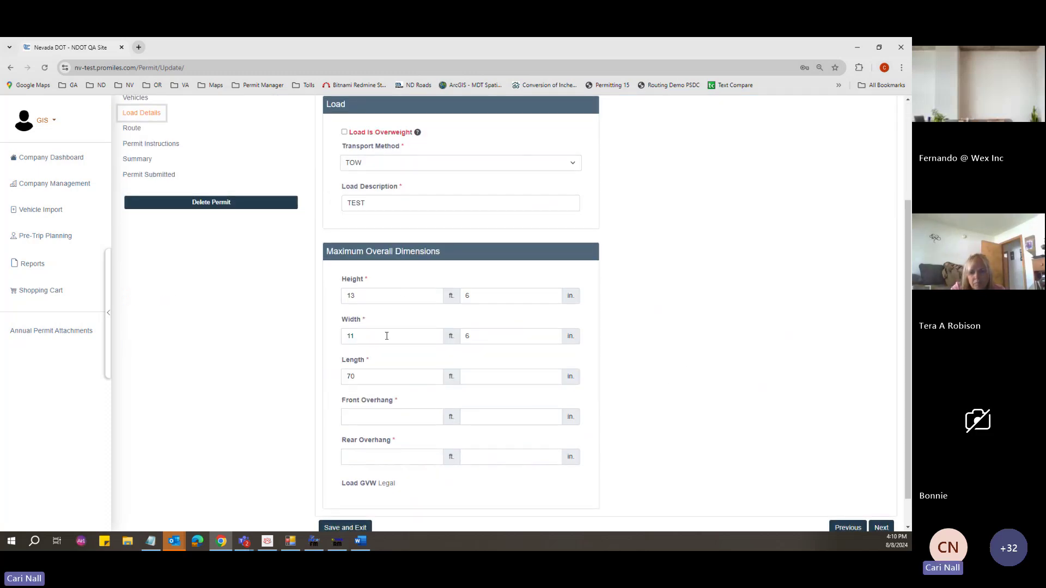
{"action": "left_click", "coordinate": [880, 527]}
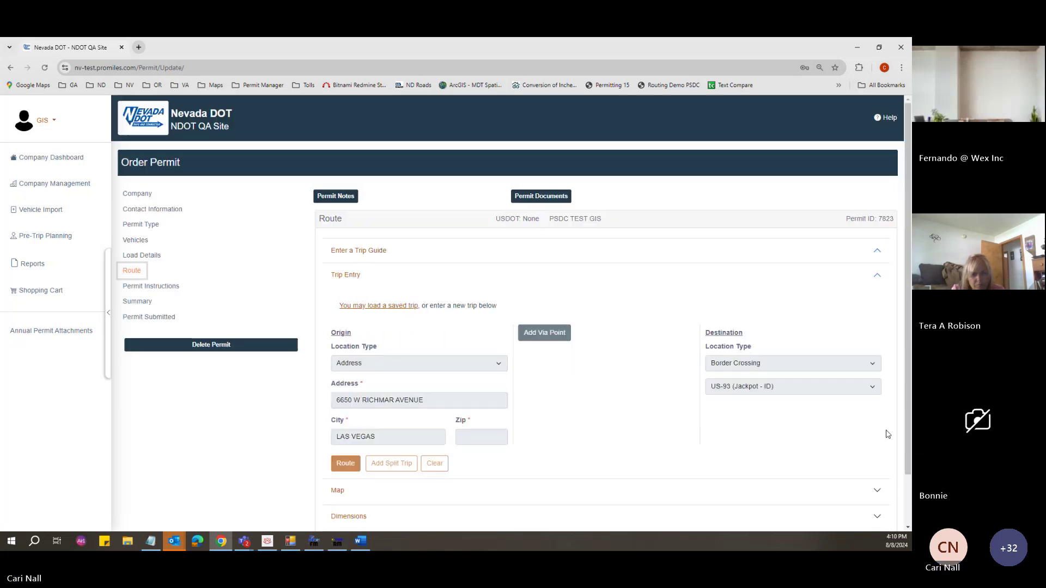
- Calculate the Las Vegas-to-Jackpot route and check it on the map before returning to Trip Entry
{"action": "scroll", "coordinate": [344, 375], "scroll_direction": "down", "scroll_amount": 1}
{"action": "scroll", "coordinate": [344, 375], "scroll_direction": "down", "scroll_amount": 1}
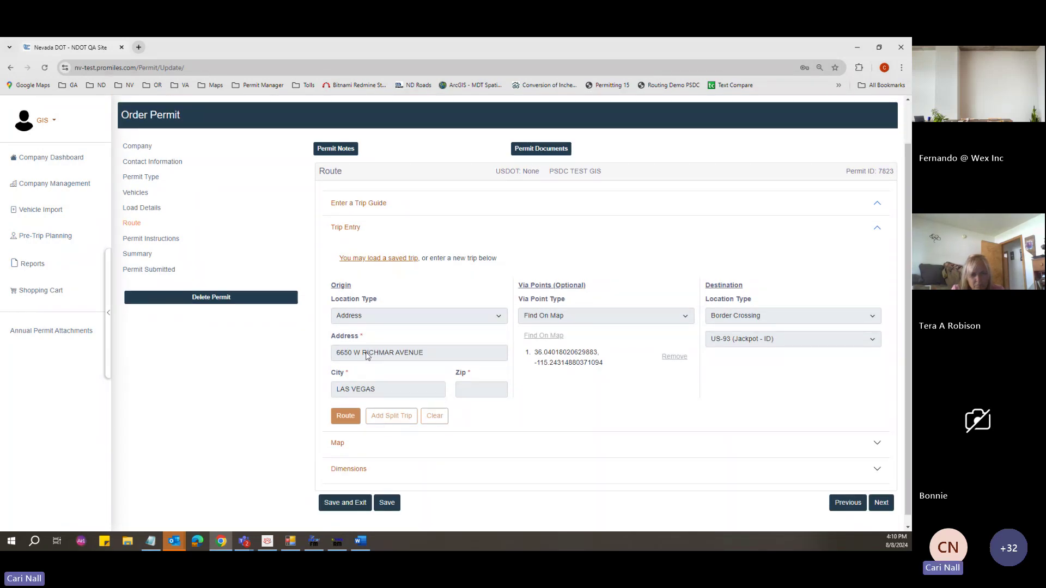
{"action": "left_click", "coordinate": [388, 231]}
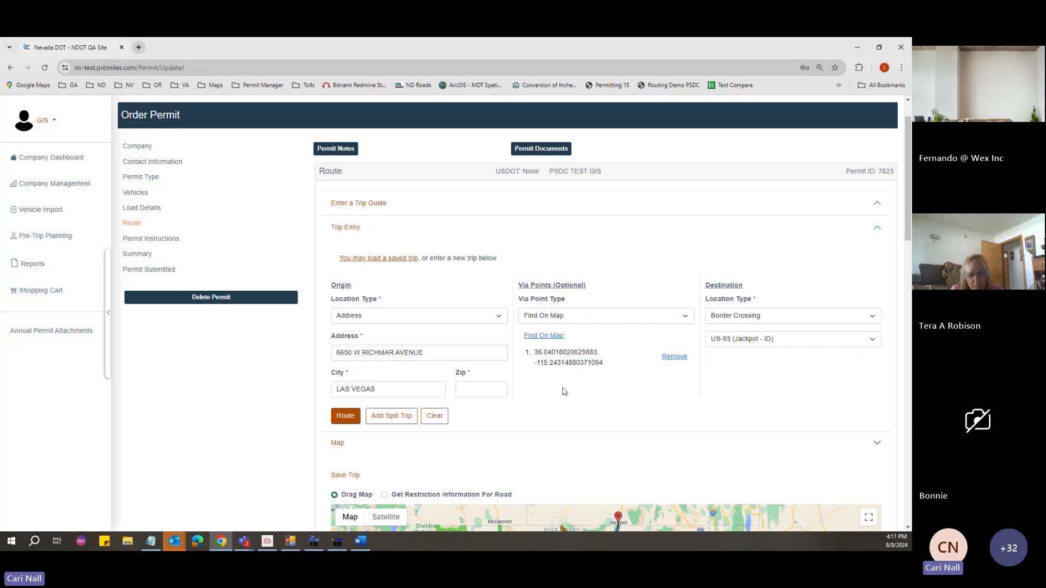
{"action": "key", "text": "Return"}
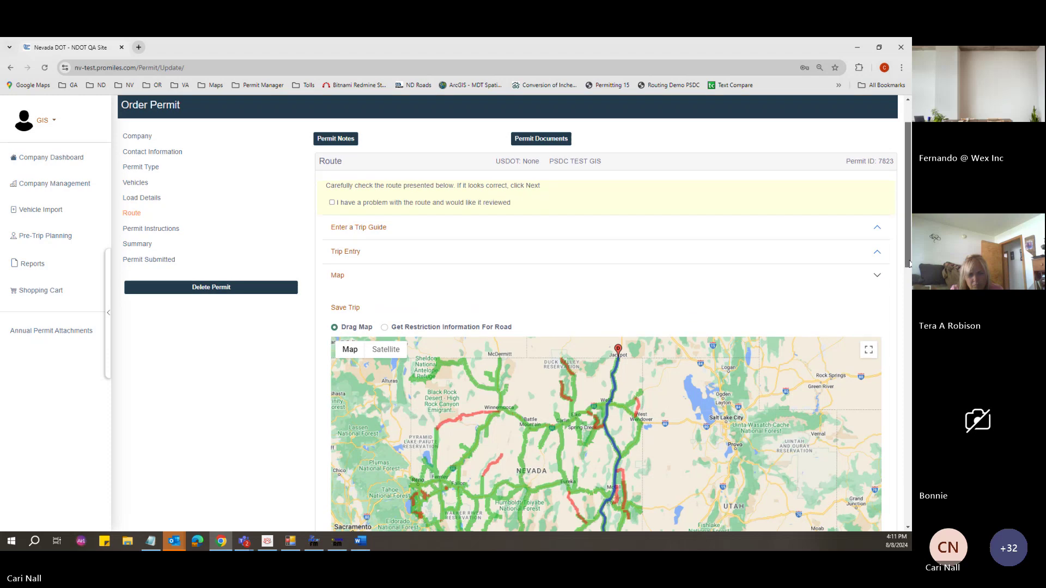
{"action": "scroll", "coordinate": [909, 264], "scroll_direction": "down", "scroll_amount": 4}
{"action": "scroll", "coordinate": [597, 351], "scroll_direction": "up", "scroll_amount": 5}
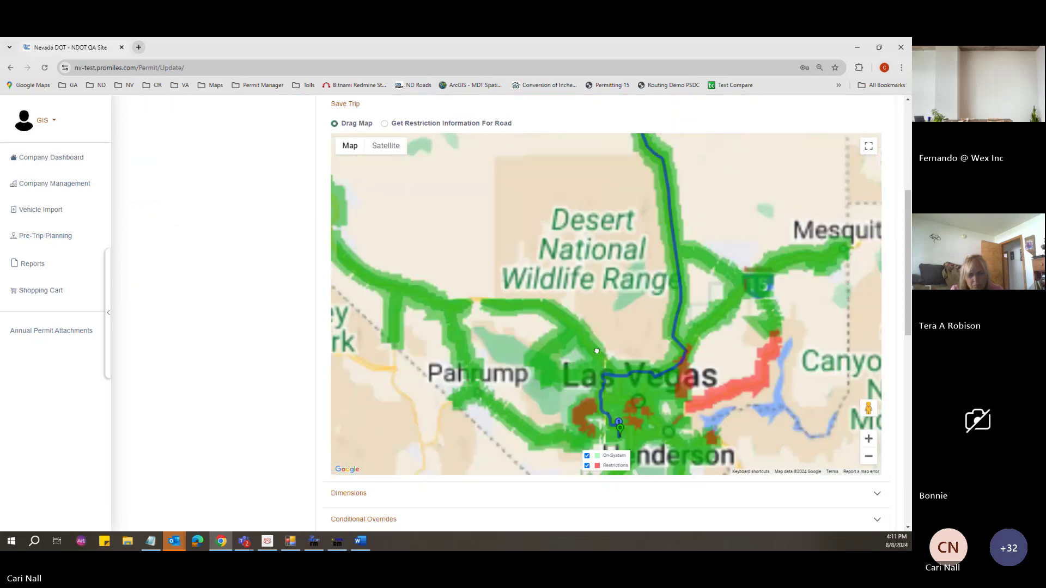
{"action": "scroll", "coordinate": [597, 351], "scroll_direction": "up", "scroll_amount": 4}
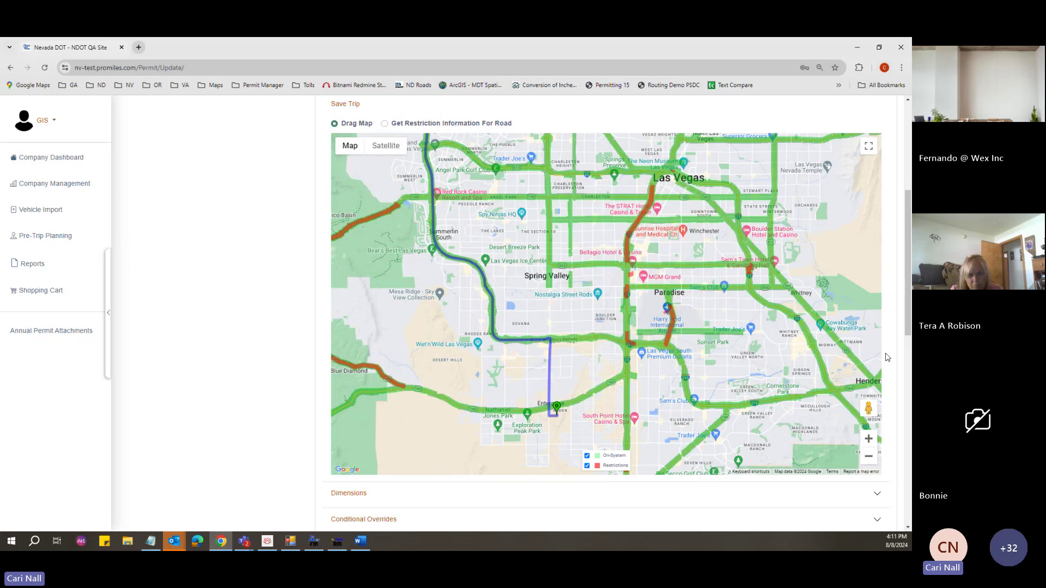
{"action": "scroll", "coordinate": [402, 287], "scroll_direction": "up", "scroll_amount": 5}
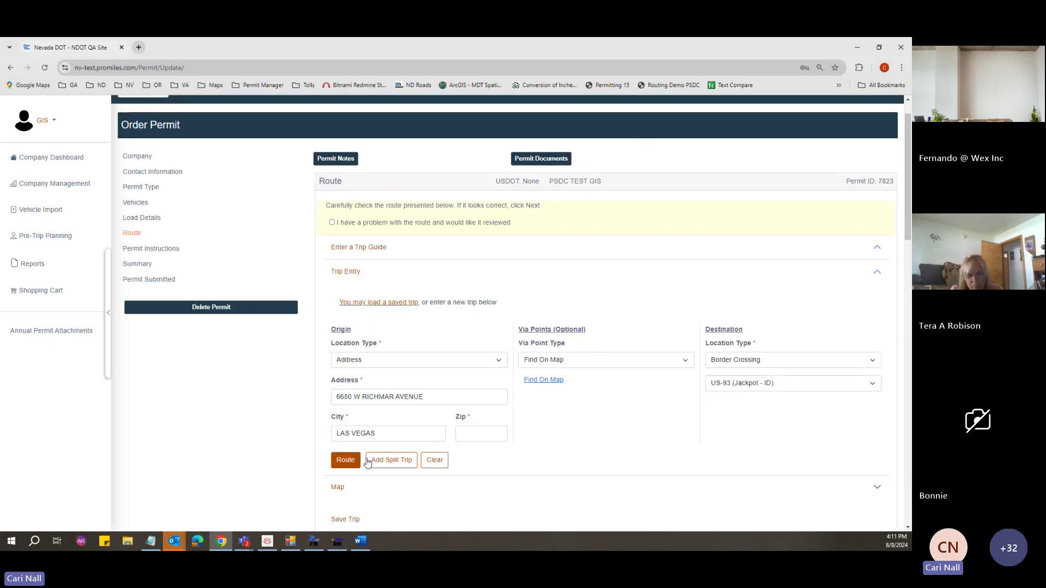
- Reroute the trip from Las Vegas to Jackpot and pan the map along the new route
{"action": "left_click", "coordinate": [351, 465]}
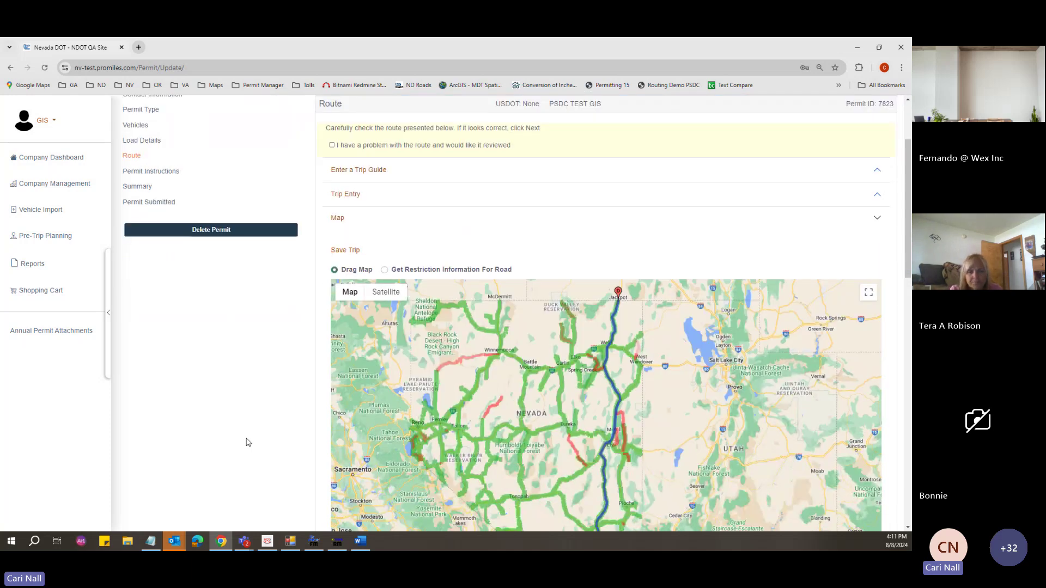
{"action": "scroll", "coordinate": [248, 442], "scroll_direction": "down", "scroll_amount": 2}
{"action": "left_click_drag", "start_coordinate": [612, 486], "coordinate": [603, 451]}
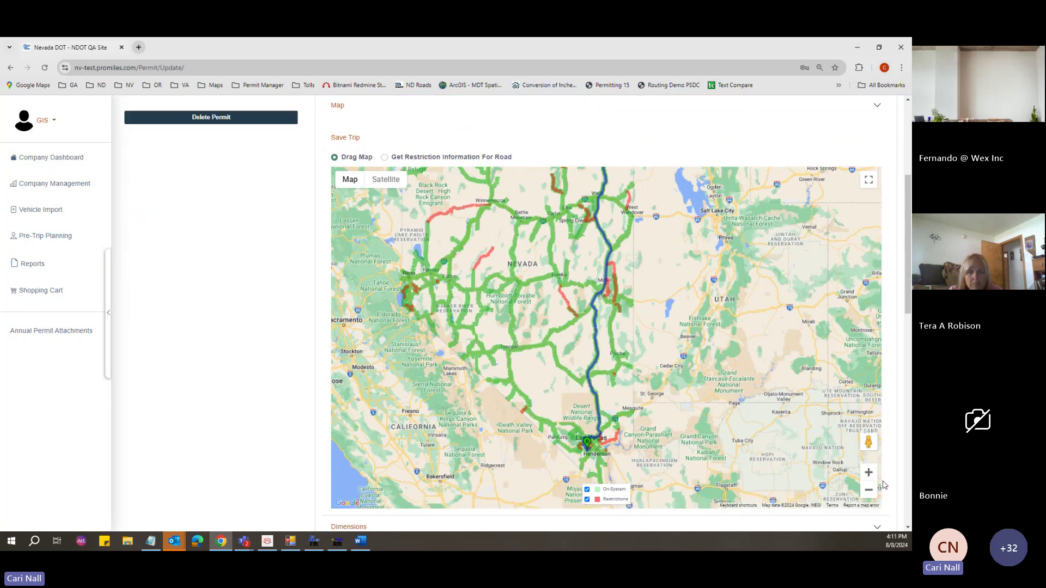
{"action": "scroll", "coordinate": [599, 402], "scroll_direction": "up", "scroll_amount": 4}
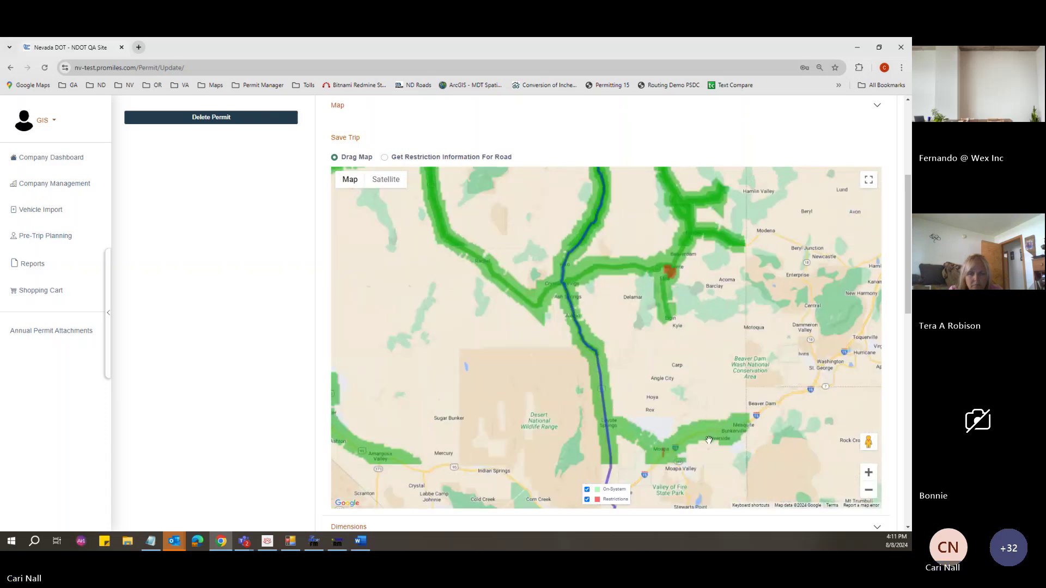
{"action": "scroll", "coordinate": [708, 440], "scroll_direction": "down", "scroll_amount": 4}
{"action": "scroll", "coordinate": [551, 357], "scroll_direction": "up", "scroll_amount": 4}
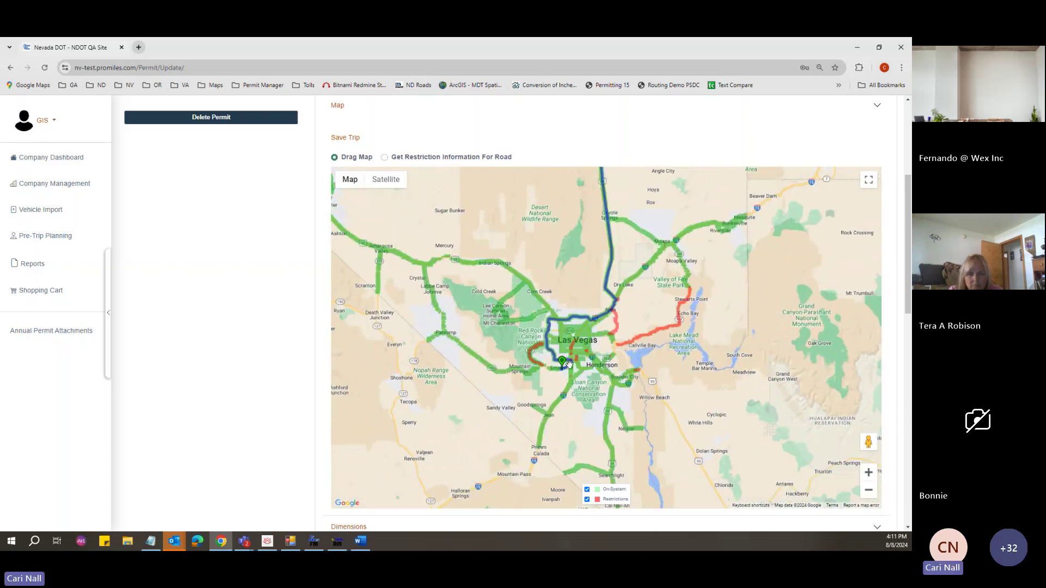
{"action": "scroll", "coordinate": [577, 339], "scroll_direction": "up", "scroll_amount": 2}
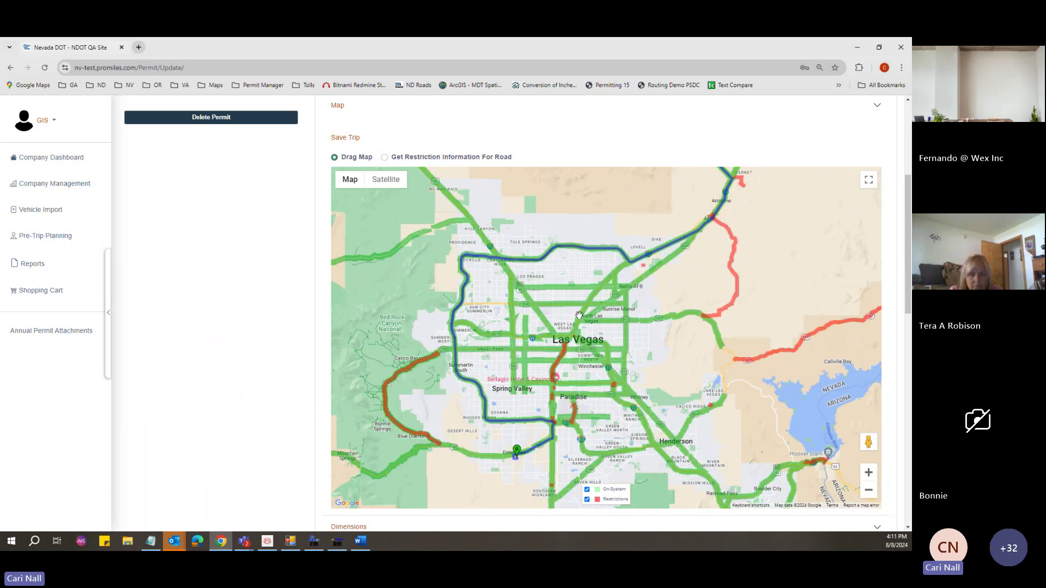
- Add waypoints near Summerlin and move waypoint 2 onto Rainbow Blvd near Spring Valley Hospital
{"action": "left_click", "coordinate": [462, 298]}
{"action": "scroll", "coordinate": [520, 455], "scroll_direction": "up", "scroll_amount": 1}
{"action": "scroll", "coordinate": [520, 462], "scroll_direction": "up", "scroll_amount": 2}
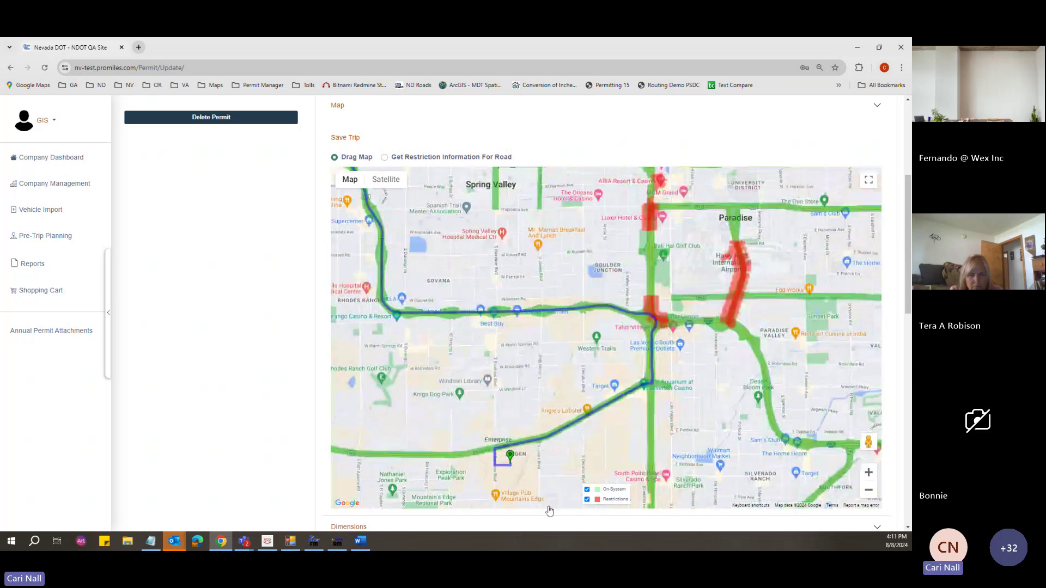
{"action": "left_click", "coordinate": [650, 353]}
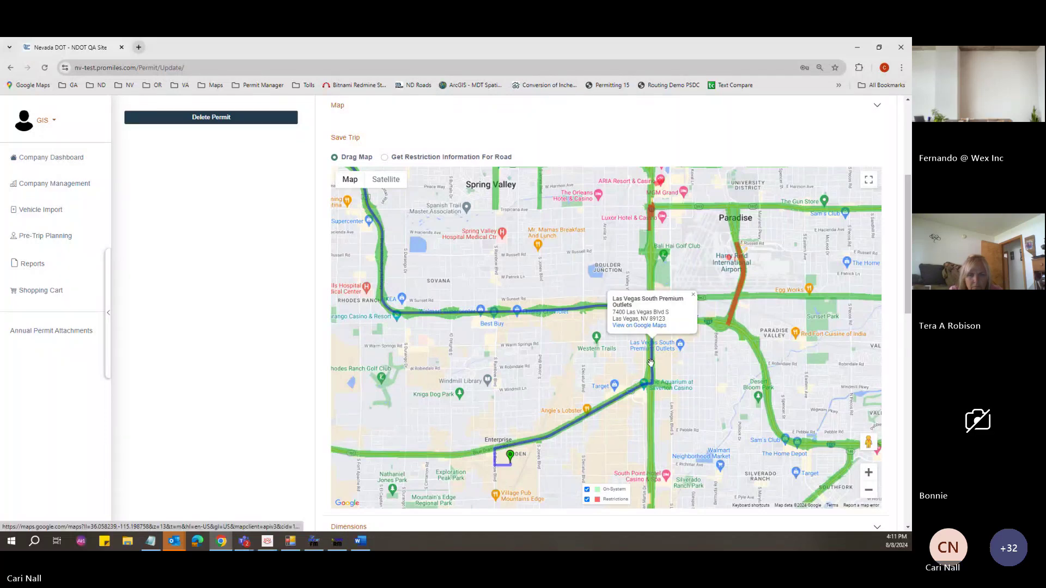
{"action": "left_click", "coordinate": [693, 294]}
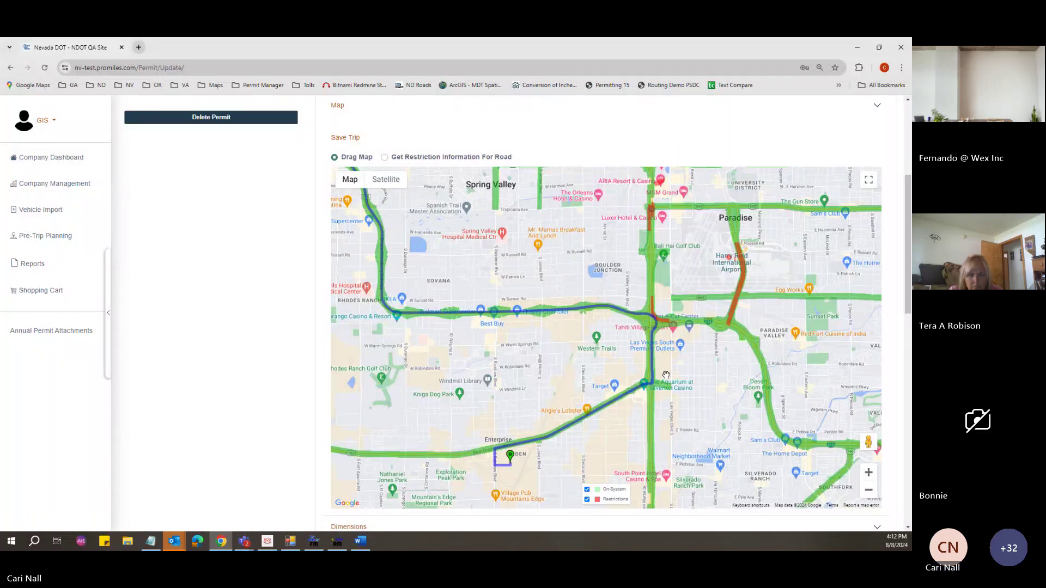
{"action": "left_click_drag", "start_coordinate": [653, 370], "coordinate": [494, 393]}
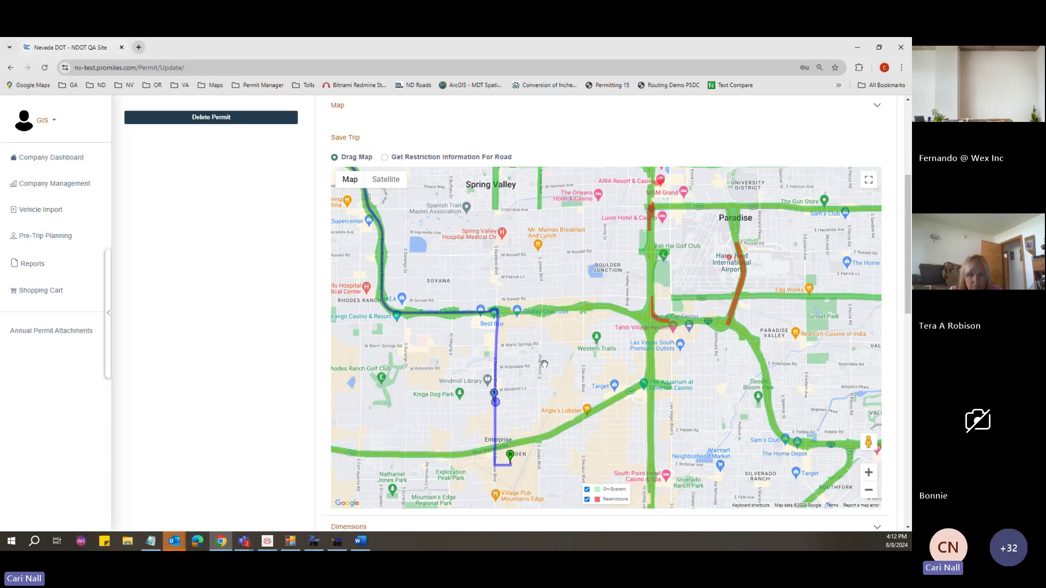
{"action": "left_click_drag", "start_coordinate": [544, 364], "coordinate": [556, 372]}
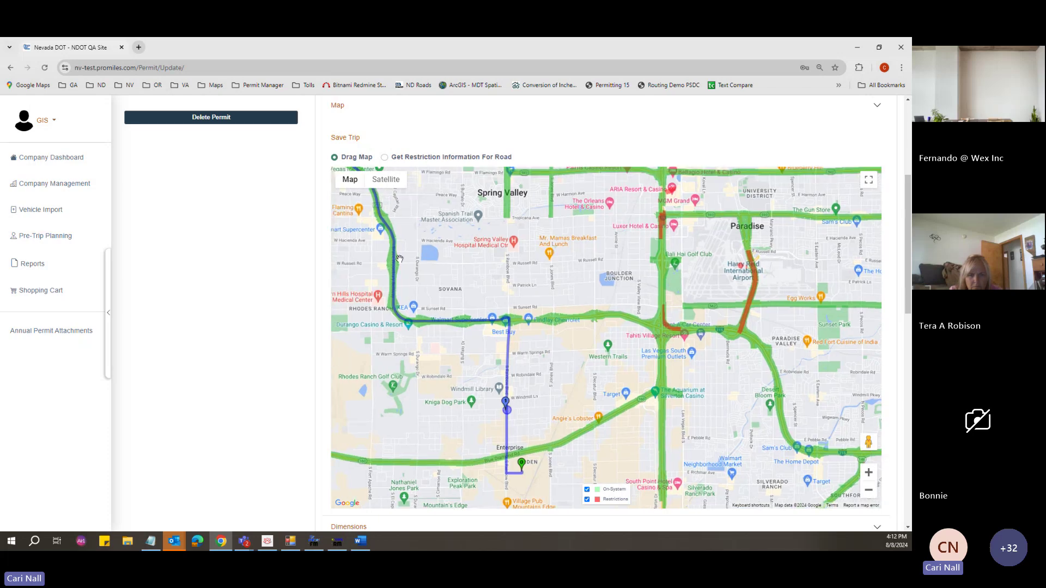
{"action": "left_click", "coordinate": [393, 256]}
{"action": "mouse_move", "coordinate": [394, 252]}
{"action": "left_mouse_down"}
{"action": "mouse_move", "coordinate": [508, 248]}
{"action": "mouse_move", "coordinate": [510, 223]}
{"action": "mouse_move", "coordinate": [505, 255]}
{"action": "left_mouse_up"}
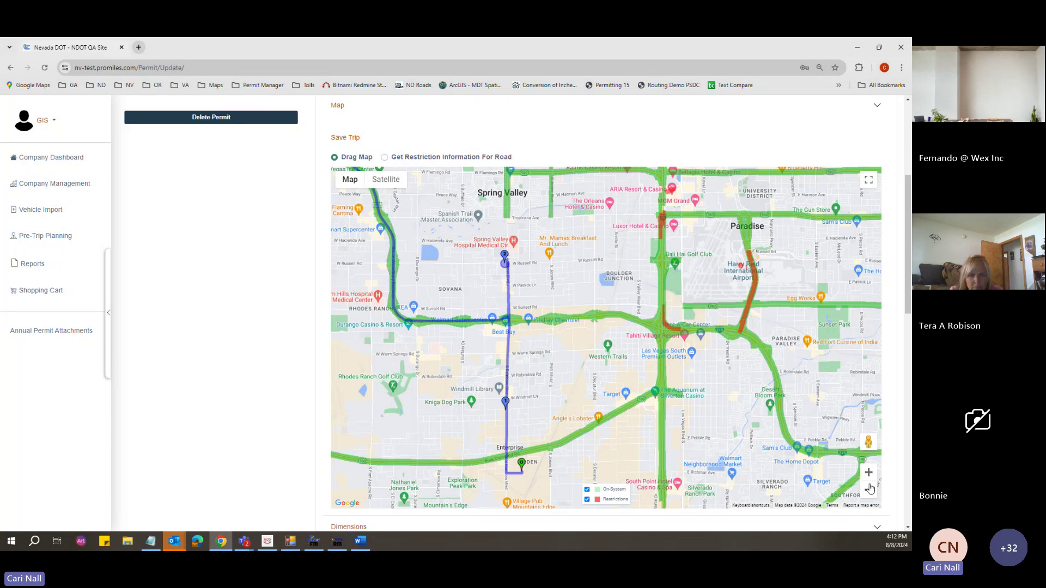
- Pan and zoom the map to show the Russell Rd waypoint and central Las Vegas
{"action": "scroll", "coordinate": [506, 290], "scroll_direction": "up", "scroll_amount": 5}
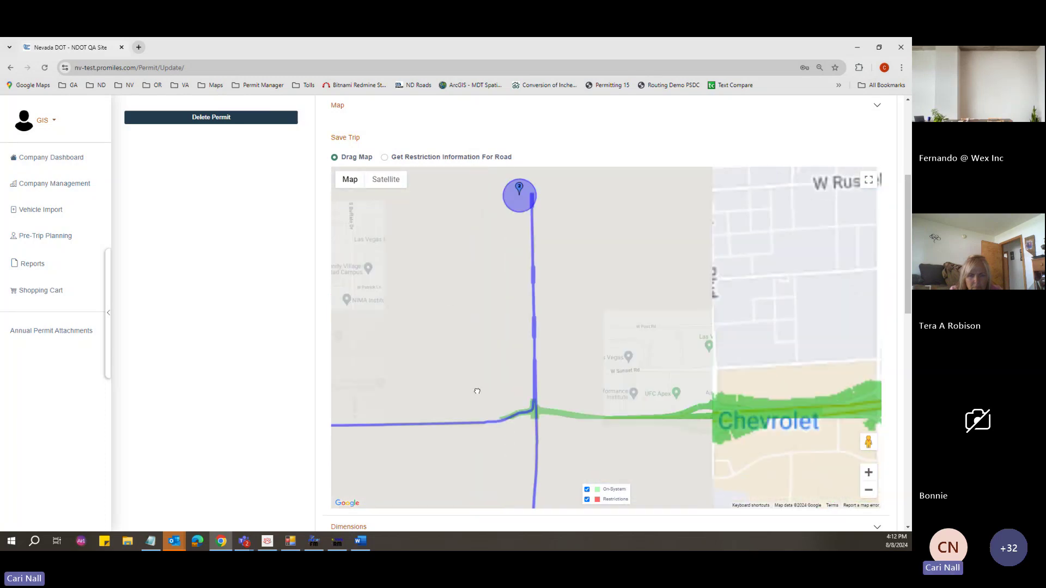
{"action": "scroll", "coordinate": [537, 305], "scroll_direction": "down", "scroll_amount": 3}
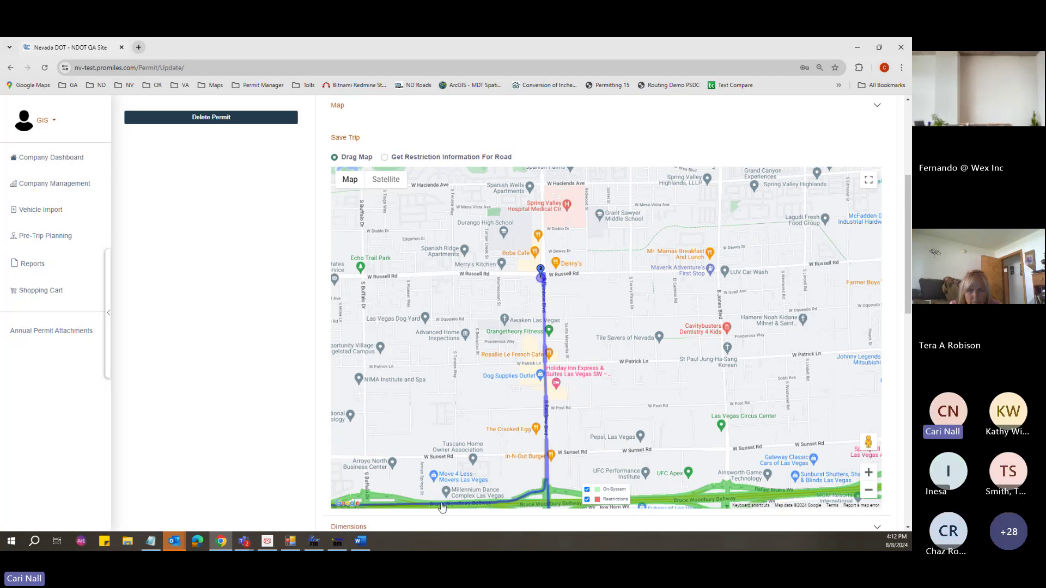
{"action": "left_click_drag", "start_coordinate": [747, 431], "coordinate": [774, 480]}
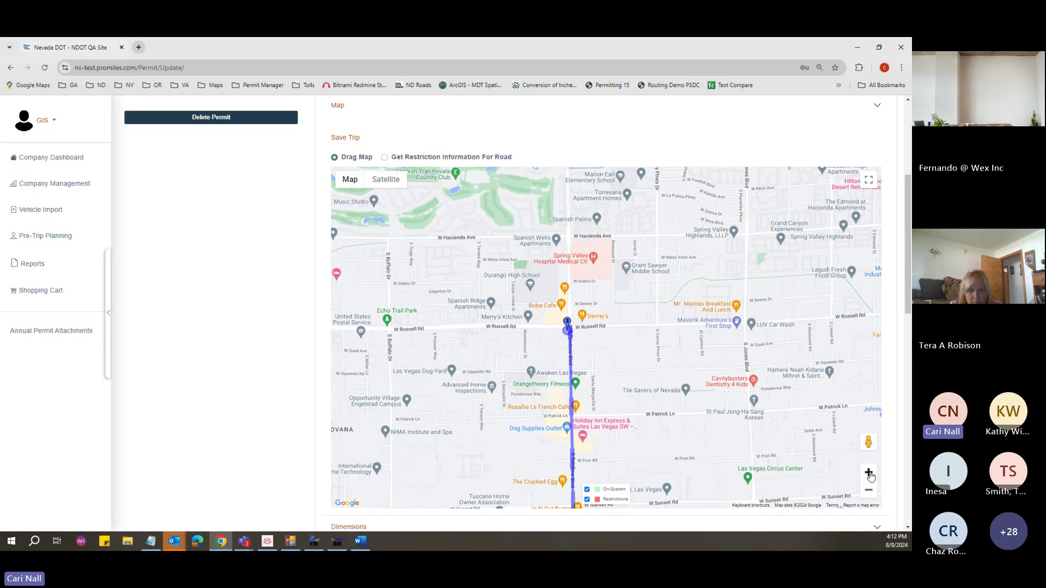
{"action": "left_click", "coordinate": [867, 474]}
{"action": "mouse_move", "coordinate": [531, 312]}
{"action": "left_mouse_down"}
{"action": "mouse_move", "coordinate": [532, 427]}
{"action": "mouse_move", "coordinate": [533, 180]}
{"action": "mouse_move", "coordinate": [531, 197]}
{"action": "left_mouse_up"}
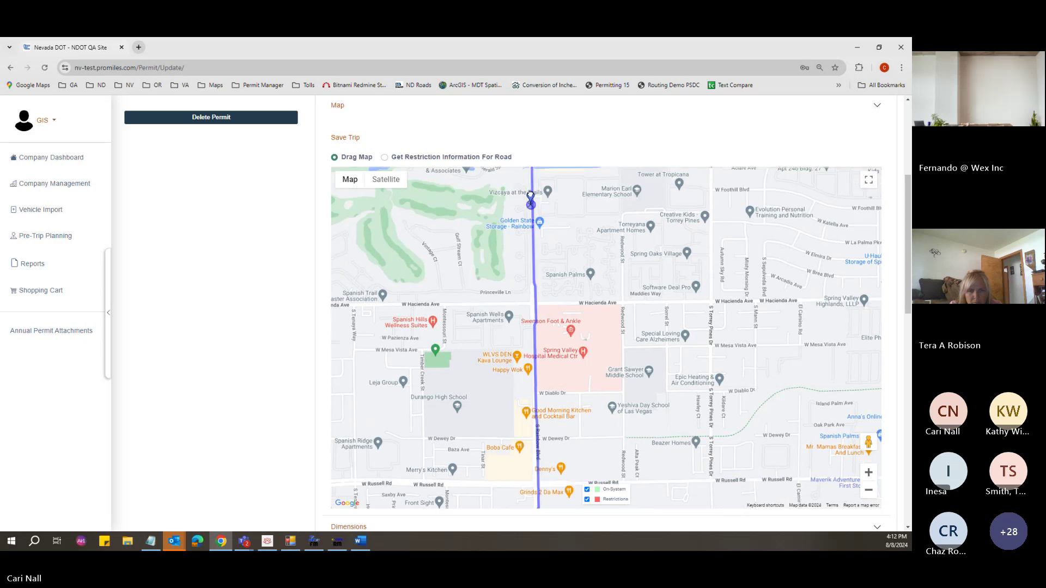
{"action": "left_click_drag", "start_coordinate": [559, 288], "coordinate": [572, 452]}
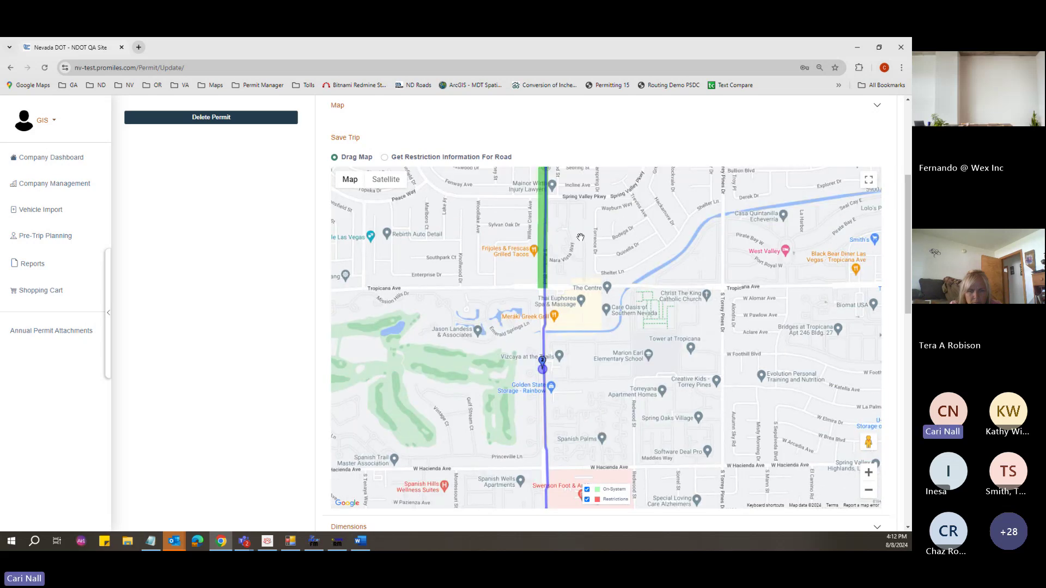
{"action": "left_click", "coordinate": [869, 491]}
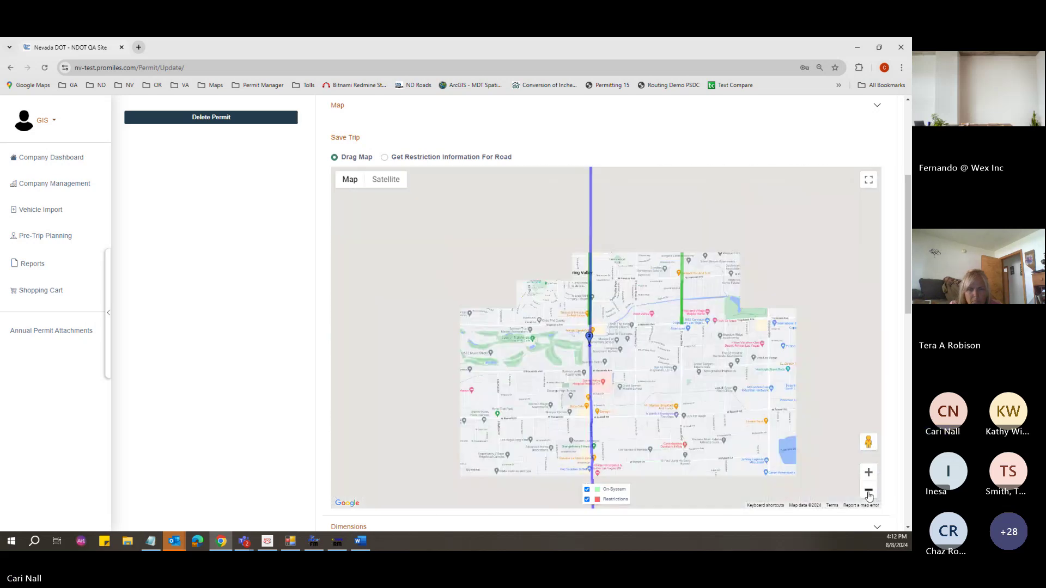
{"action": "left_click", "coordinate": [869, 492]}
{"action": "left_click_drag", "start_coordinate": [706, 499], "coordinate": [593, 349]}
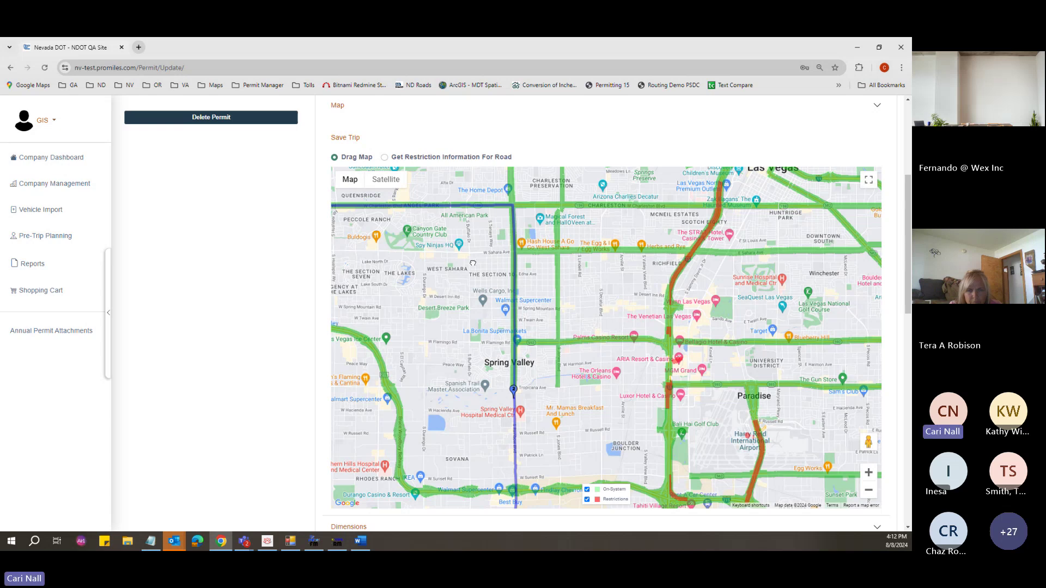
- Add route endpoints east along Flamingo Road and zoom out to show the northern loop
{"action": "left_click_drag", "start_coordinate": [373, 210], "coordinate": [443, 273]}
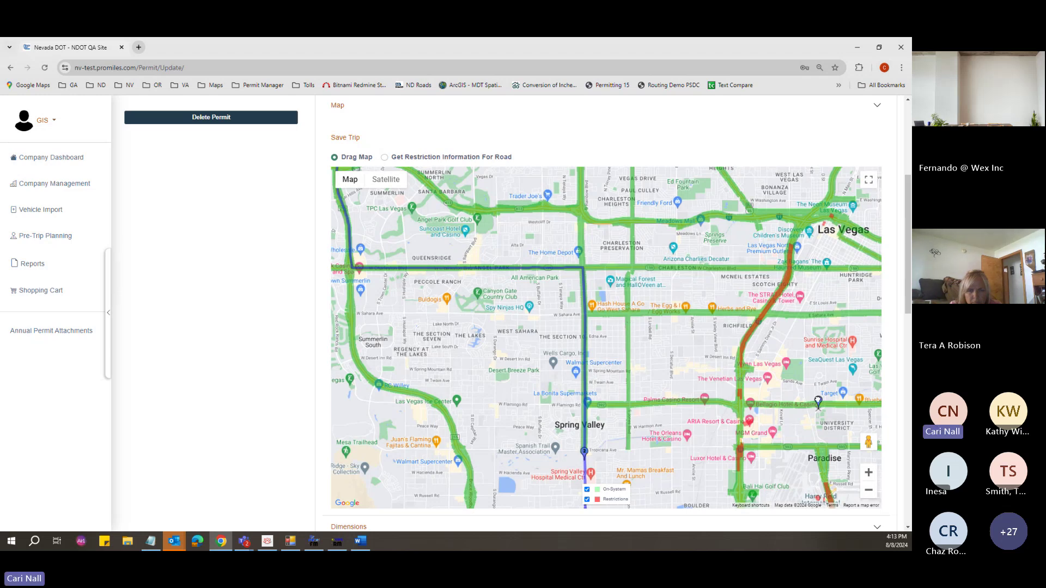
{"action": "left_click", "coordinate": [841, 404]}
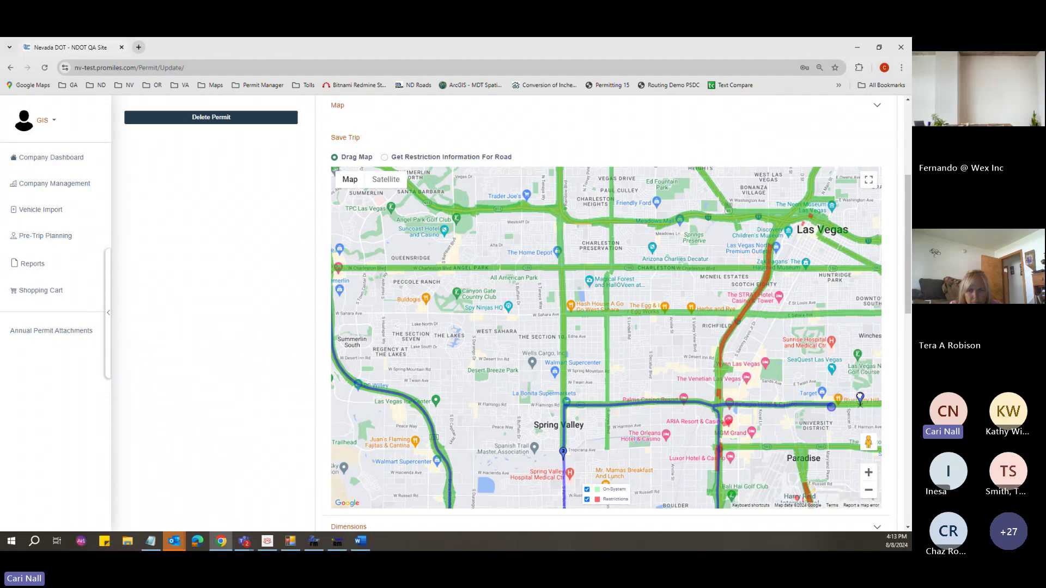
{"action": "left_click", "coordinate": [842, 403]}
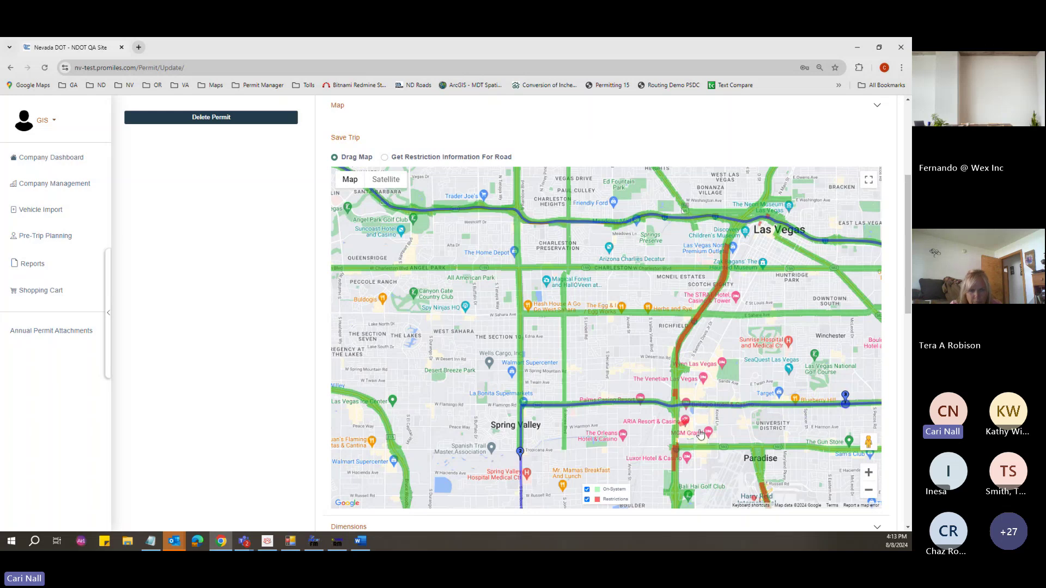
{"action": "left_click_drag", "start_coordinate": [619, 473], "coordinate": [606, 452]}
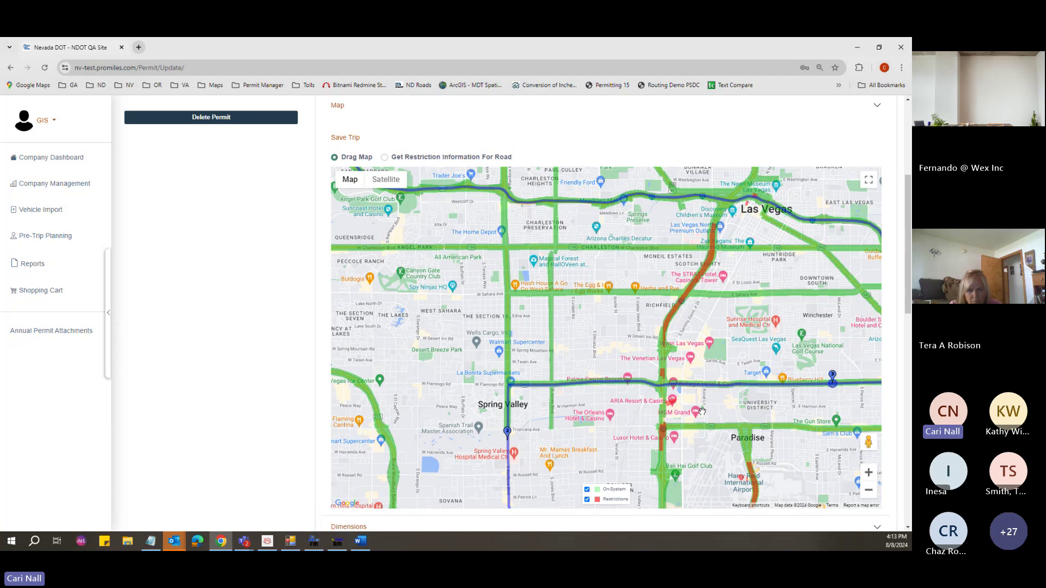
{"action": "left_click_drag", "start_coordinate": [734, 409], "coordinate": [681, 407]}
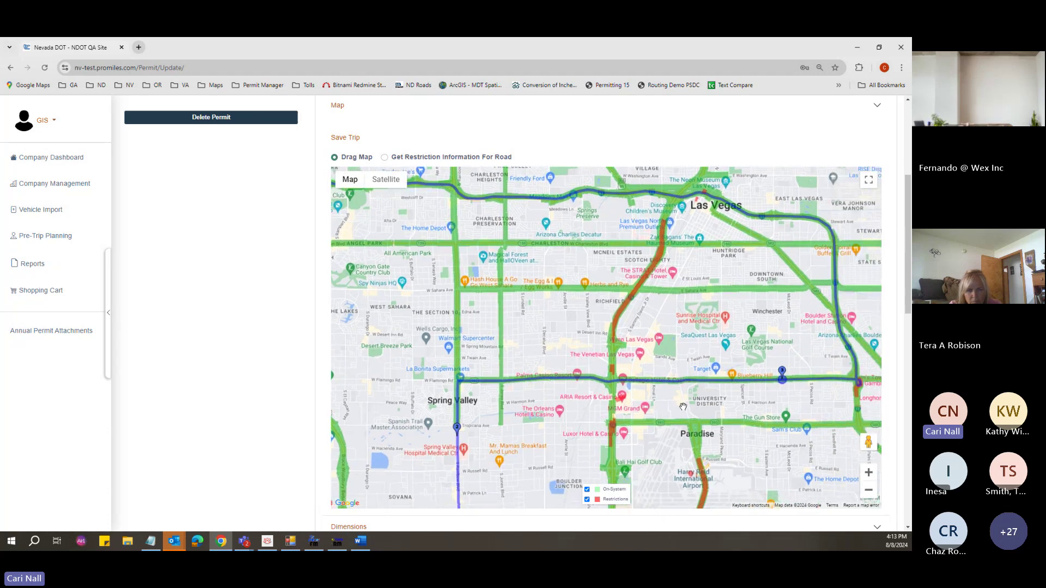
{"action": "left_click_drag", "start_coordinate": [755, 408], "coordinate": [686, 418]}
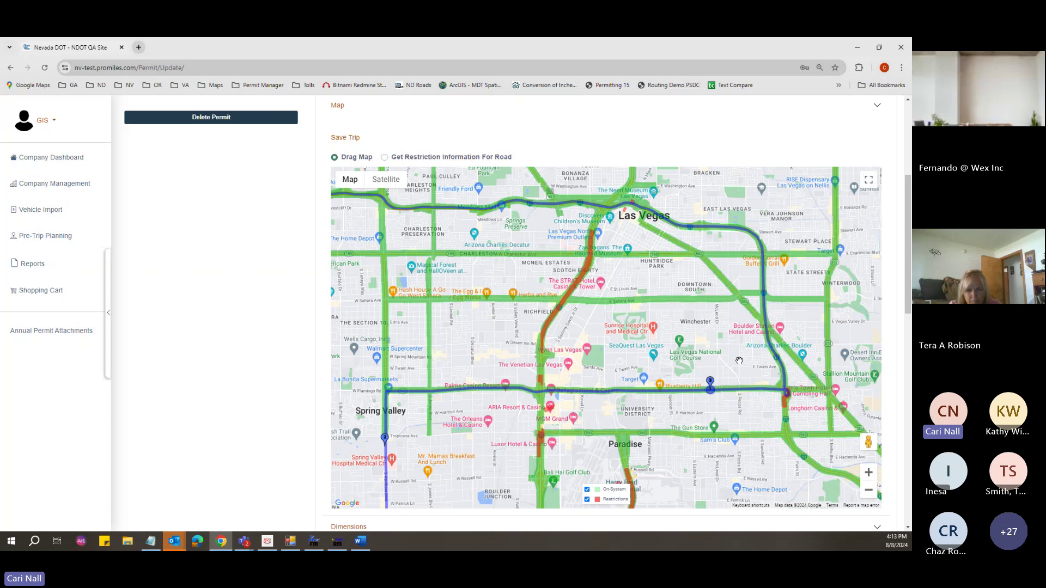
{"action": "left_click_drag", "start_coordinate": [739, 360], "coordinate": [768, 411]}
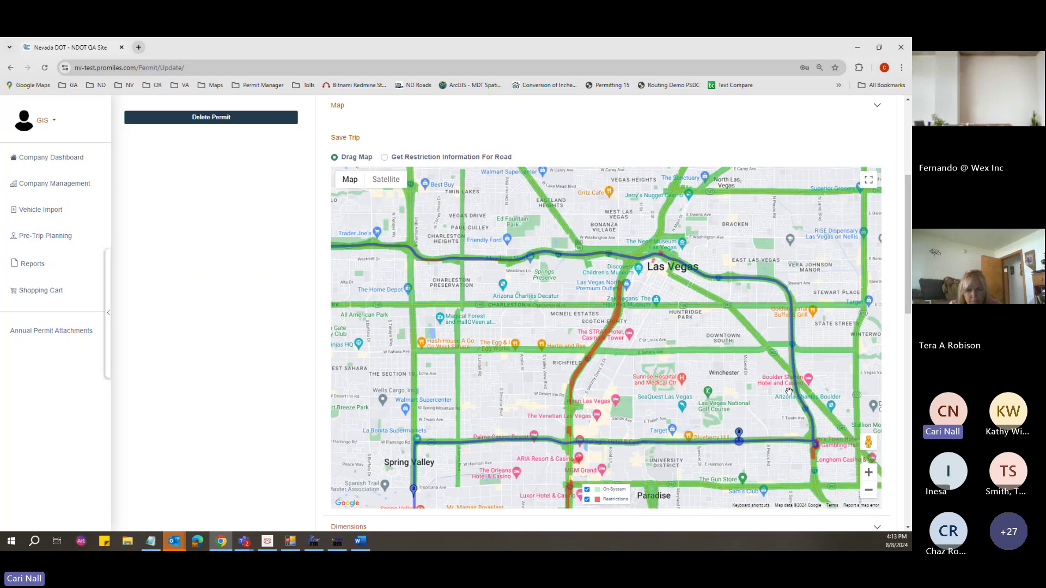
{"action": "left_click", "coordinate": [869, 491]}
{"action": "left_click", "coordinate": [870, 491]}
{"action": "left_click", "coordinate": [869, 491]}
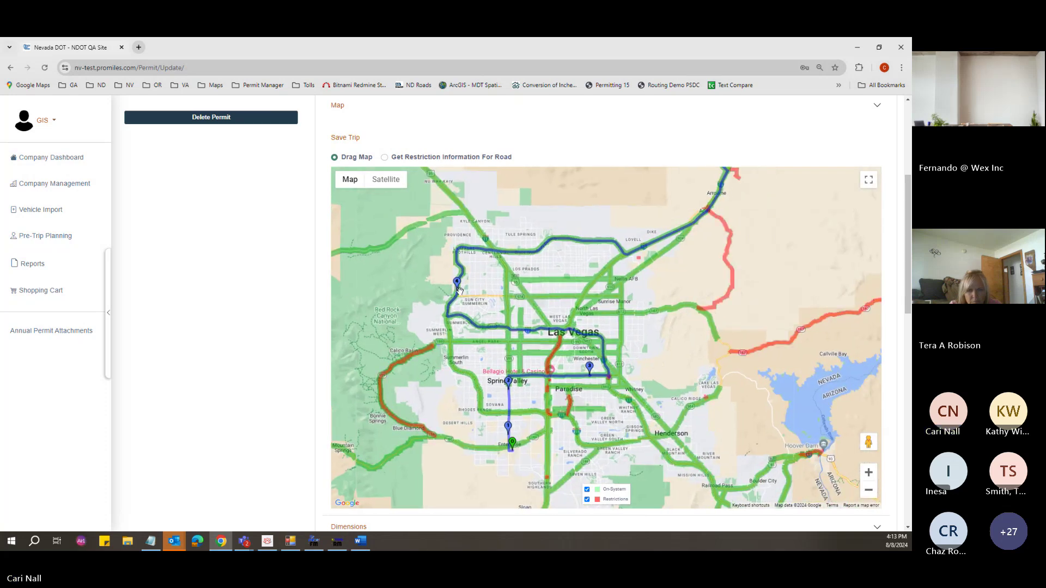
- Drag route point 4 to near Nellis AFB and view the rerouted path
{"action": "left_click_drag", "start_coordinate": [460, 284], "coordinate": [622, 314]}
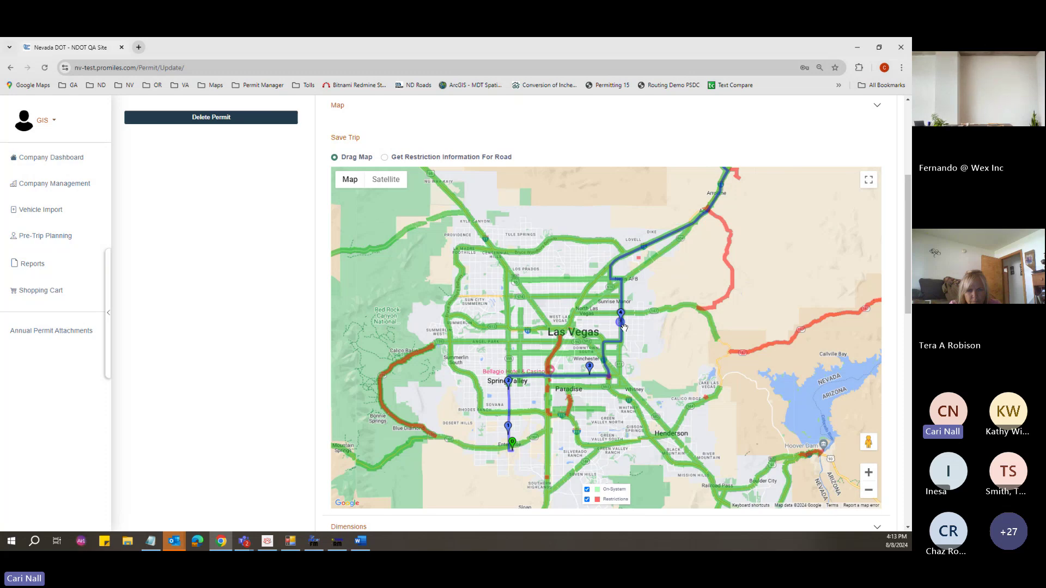
{"action": "scroll", "coordinate": [624, 327], "scroll_direction": "down", "scroll_amount": 1}
{"action": "left_click_drag", "start_coordinate": [612, 357], "coordinate": [605, 386]}
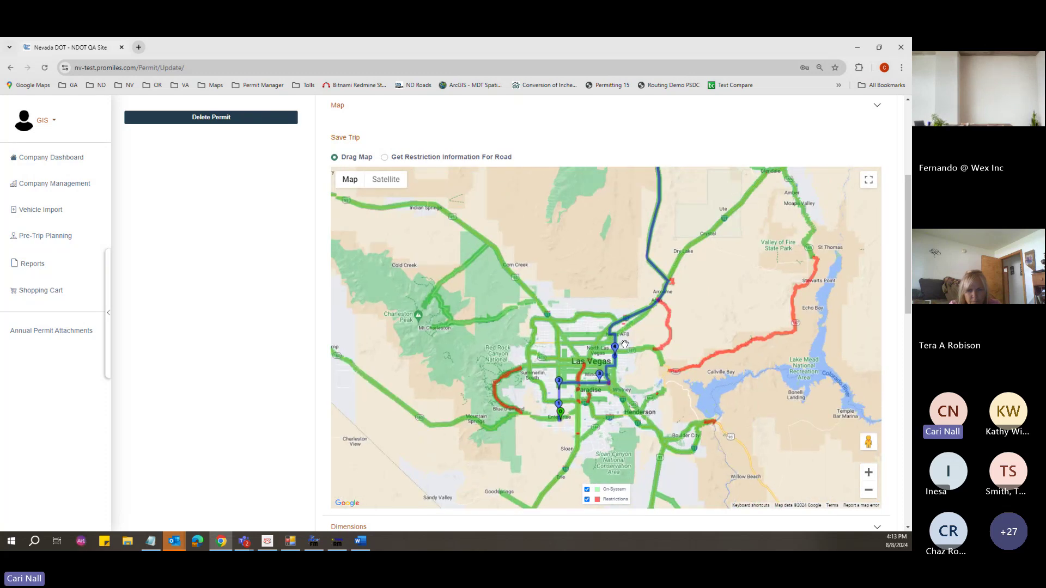
- Move a route point toward Las Vegas Motor Speedway and zoom out to show Apex
{"action": "left_click", "coordinate": [869, 473]}
{"action": "scroll", "coordinate": [635, 356], "scroll_direction": "up", "scroll_amount": 3}
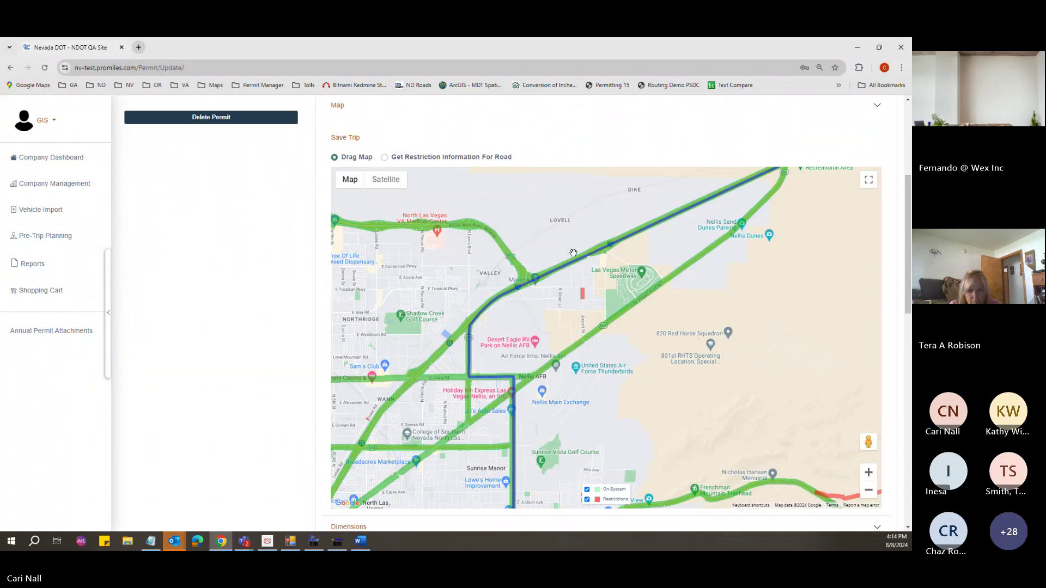
{"action": "mouse_move", "coordinate": [574, 247]}
{"action": "left_mouse_down"}
{"action": "mouse_move", "coordinate": [649, 289]}
{"action": "mouse_move", "coordinate": [678, 267]}
{"action": "left_mouse_up"}
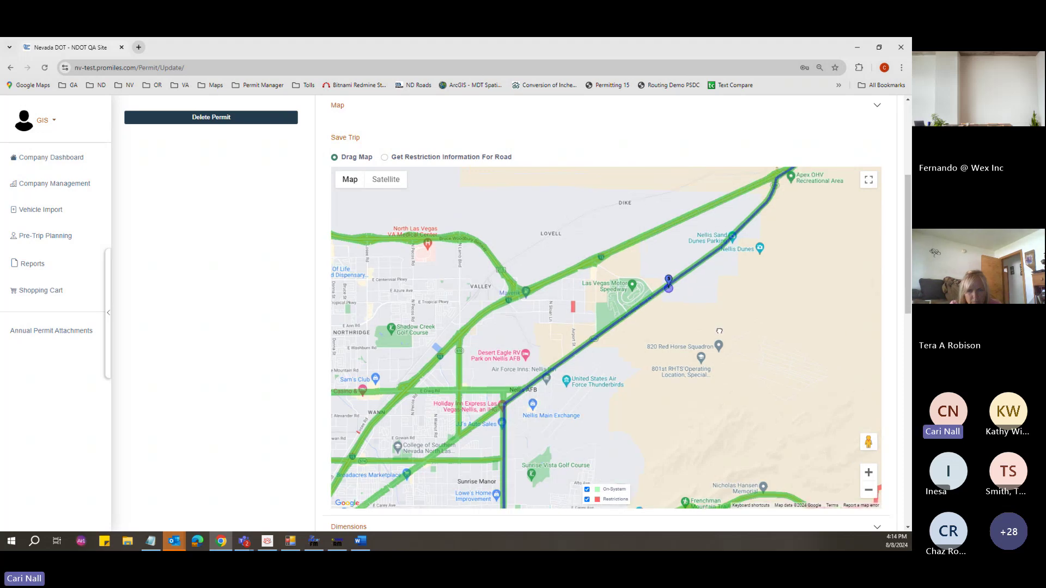
{"action": "left_click_drag", "start_coordinate": [745, 179], "coordinate": [629, 315]}
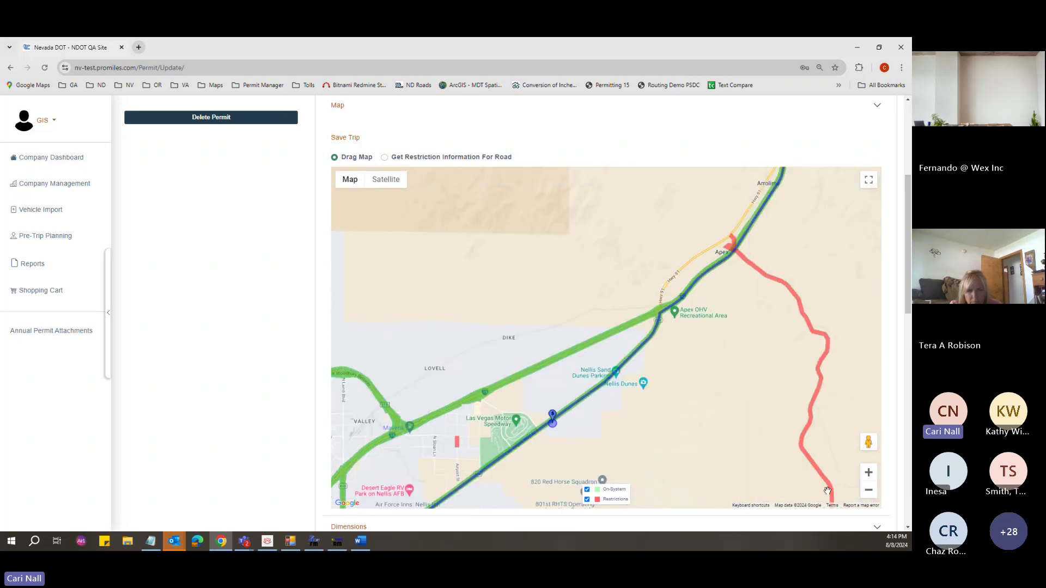
{"action": "left_click", "coordinate": [869, 490]}
{"action": "left_click", "coordinate": [869, 491]}
{"action": "left_click", "coordinate": [869, 490]}
{"action": "left_click_drag", "start_coordinate": [803, 414], "coordinate": [838, 398]}
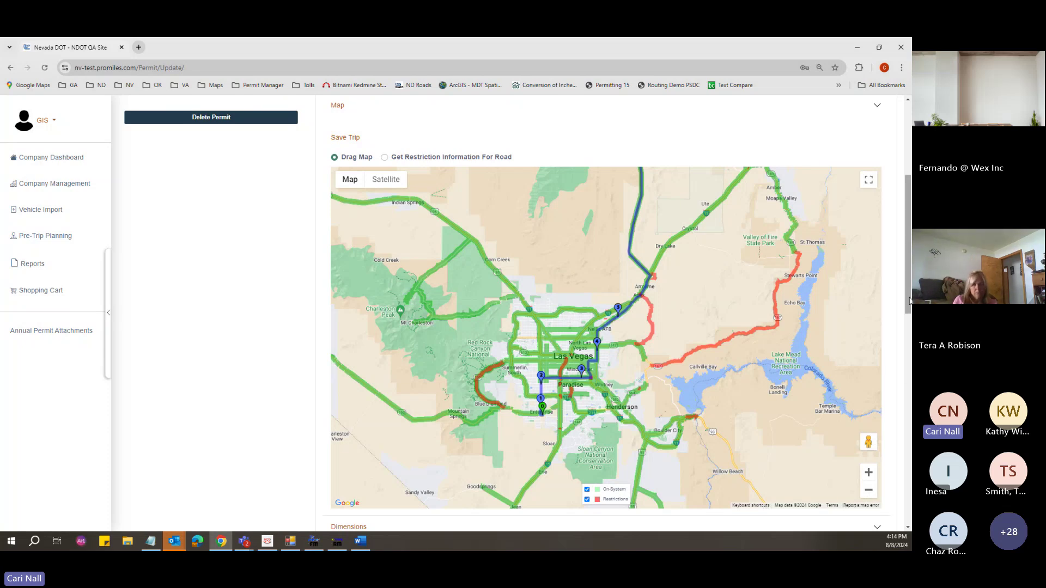
- Recalculate the route to the US-93 (Jackpot - ID) crossing from the current via points
{"action": "scroll", "coordinate": [230, 434], "scroll_direction": "up", "scroll_amount": 2}
{"action": "scroll", "coordinate": [230, 434], "scroll_direction": "down", "scroll_amount": 1}
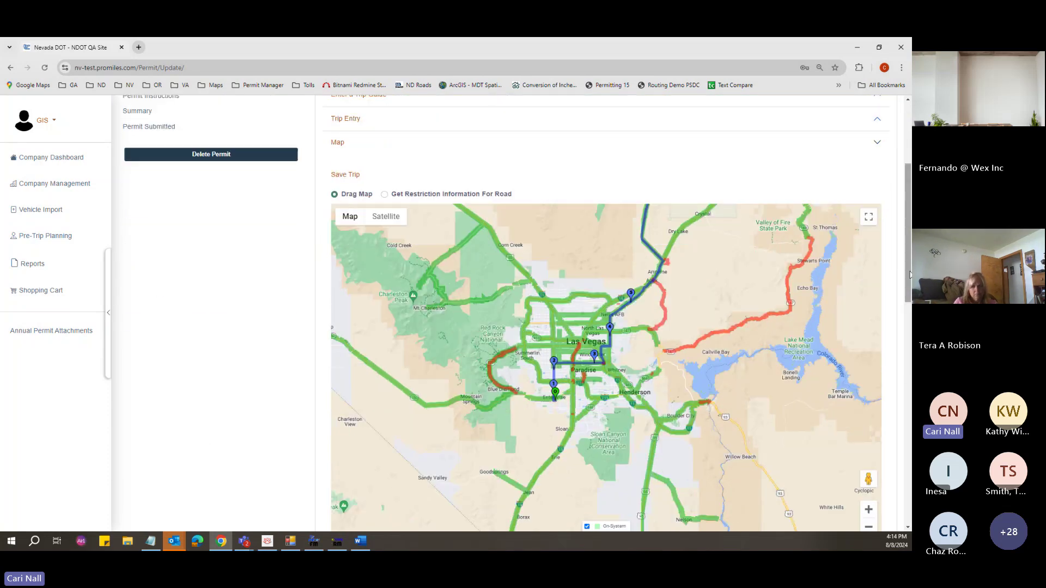
{"action": "scroll", "coordinate": [557, 381], "scroll_direction": "up", "scroll_amount": 1}
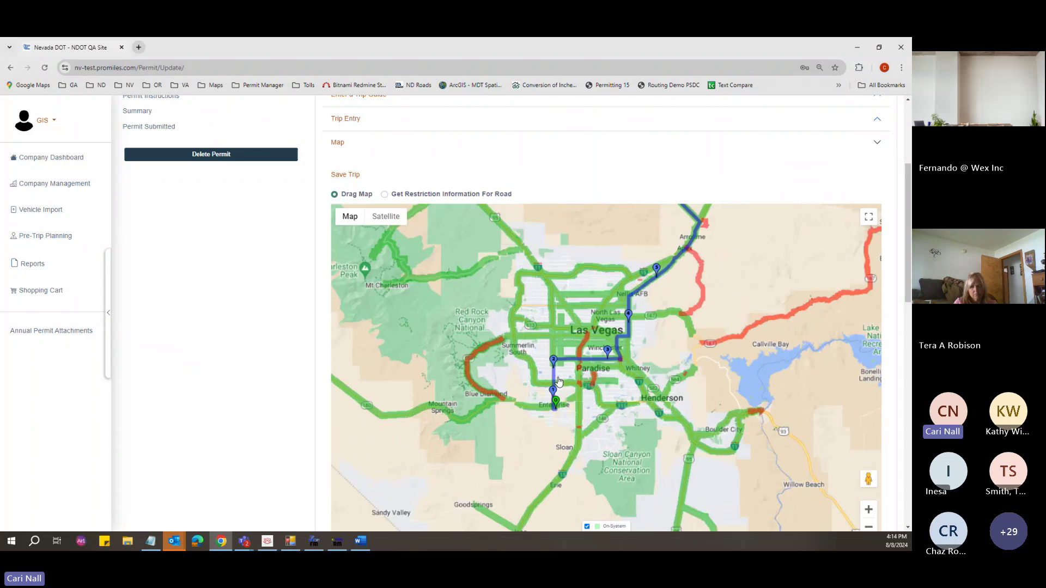
{"action": "scroll", "coordinate": [558, 382], "scroll_direction": "down", "scroll_amount": 1}
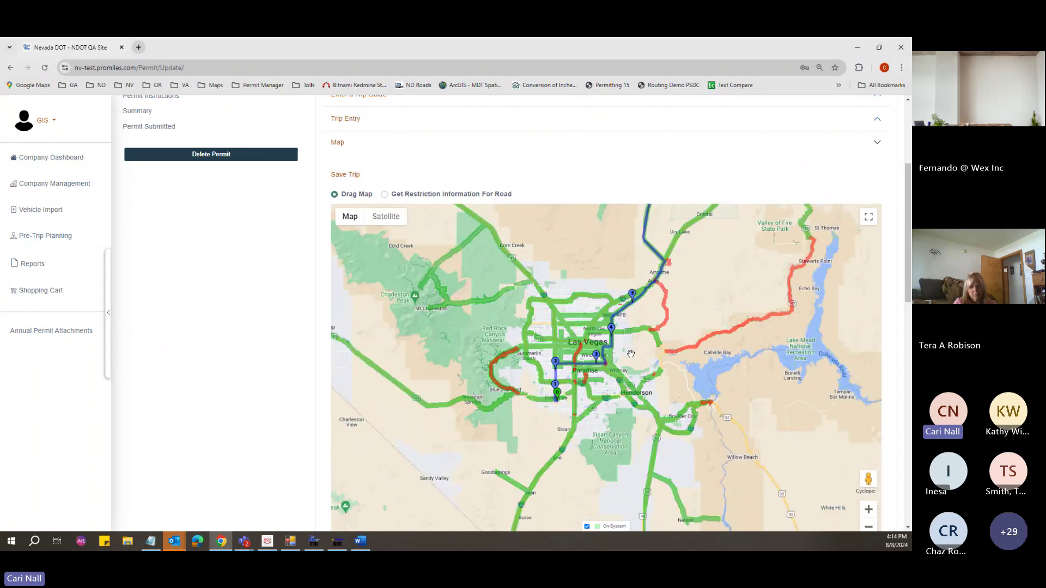
{"action": "left_click_drag", "start_coordinate": [631, 354], "coordinate": [632, 375]}
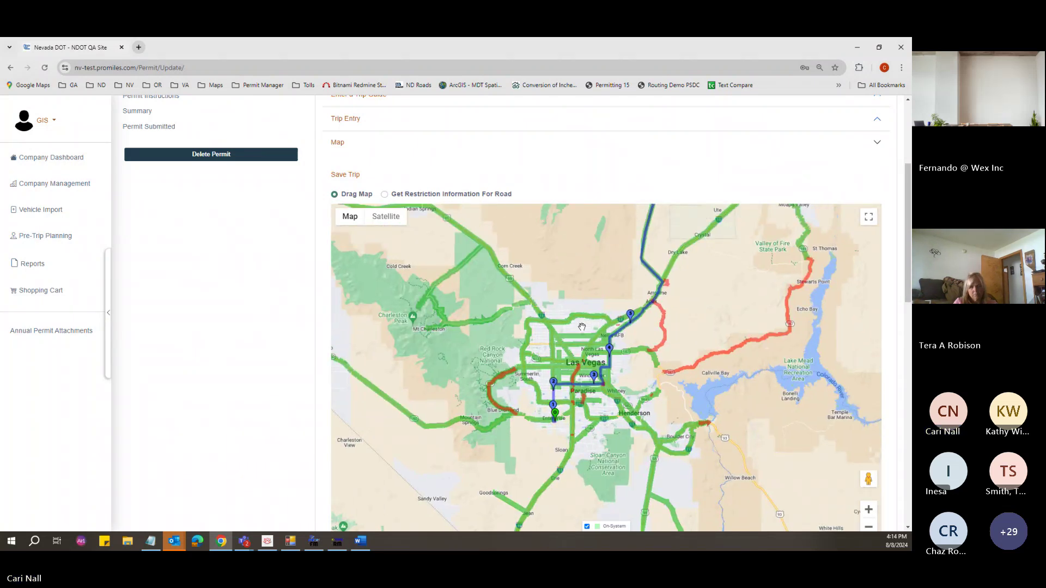
{"action": "left_click", "coordinate": [868, 511]}
{"action": "left_click", "coordinate": [869, 511]}
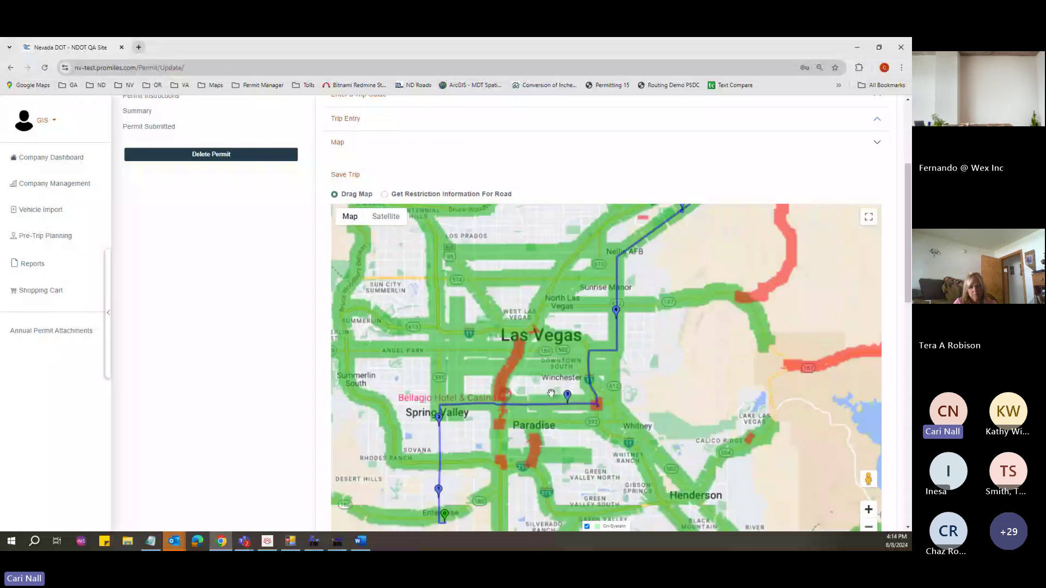
{"action": "scroll", "coordinate": [552, 393], "scroll_direction": "down", "scroll_amount": 2}
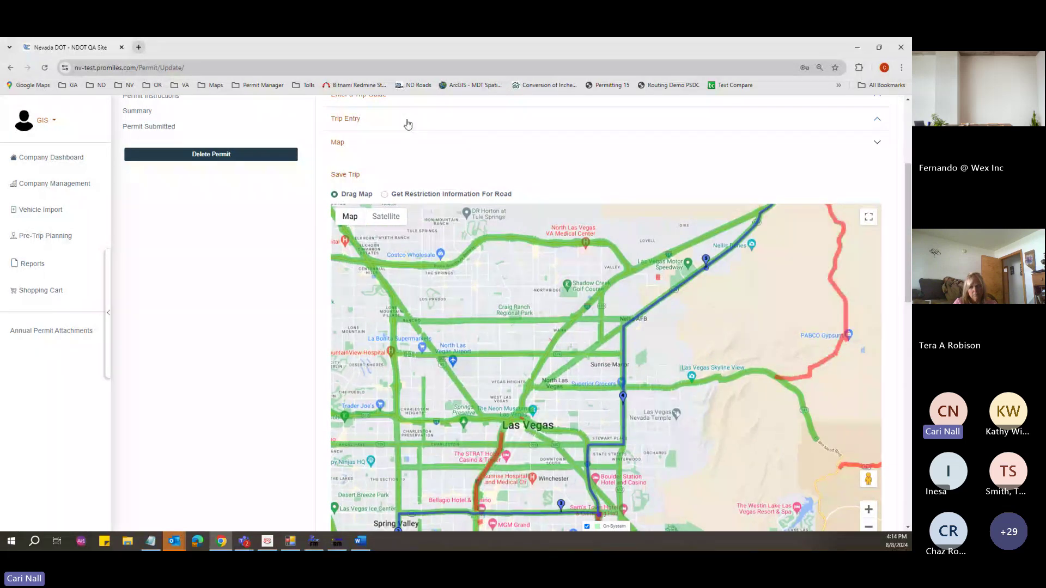
{"action": "left_click", "coordinate": [403, 120]}
{"action": "left_click", "coordinate": [344, 340]}
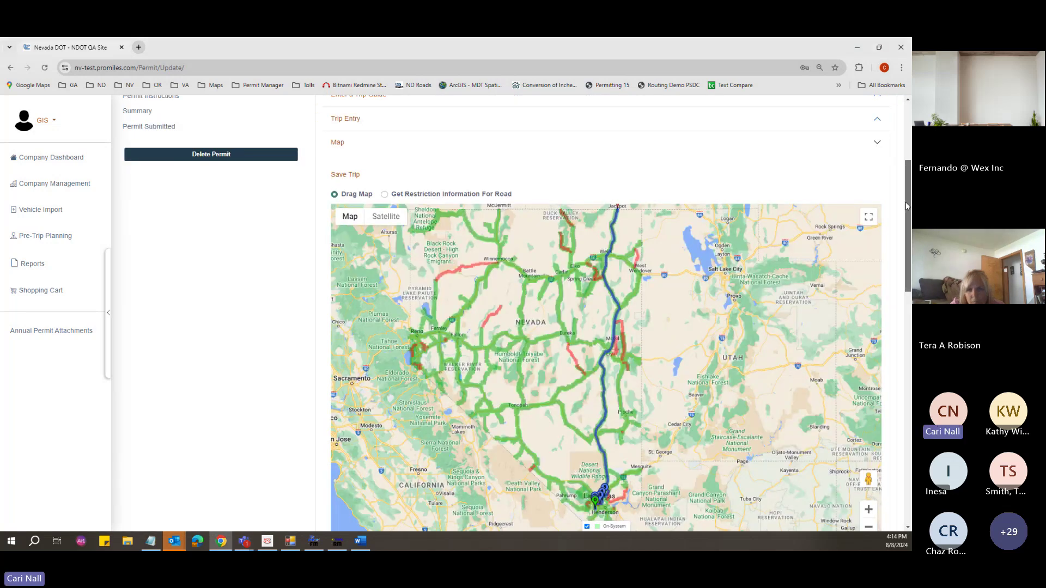
- Review the 469.07-mile driving directions, then reopen the Trip Entry form
{"action": "scroll", "coordinate": [207, 206], "scroll_direction": "down", "scroll_amount": 10}
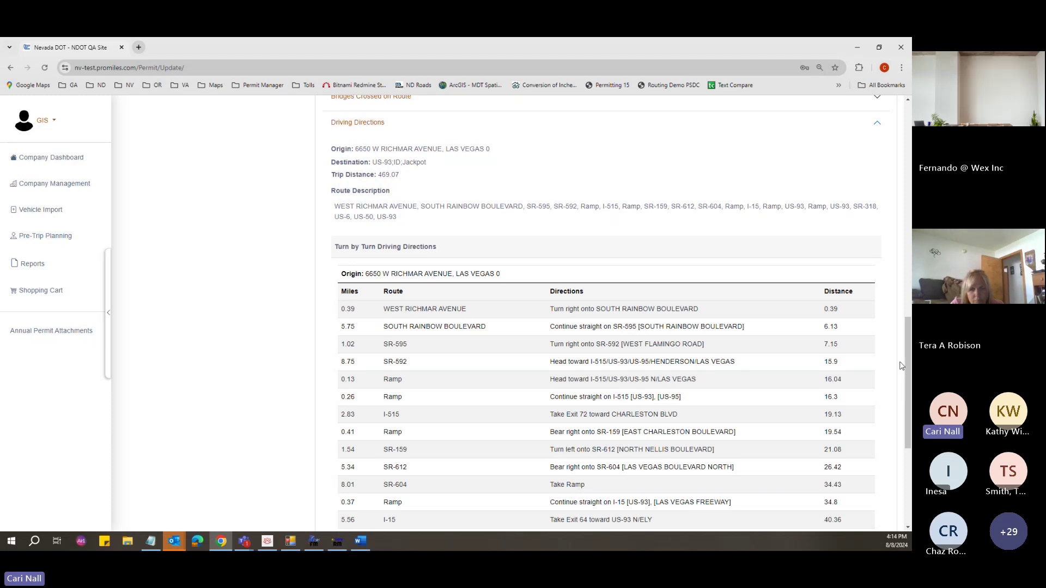
{"action": "left_click_drag", "start_coordinate": [906, 362], "coordinate": [910, 320]}
{"action": "scroll", "coordinate": [436, 313], "scroll_direction": "up", "scroll_amount": 10}
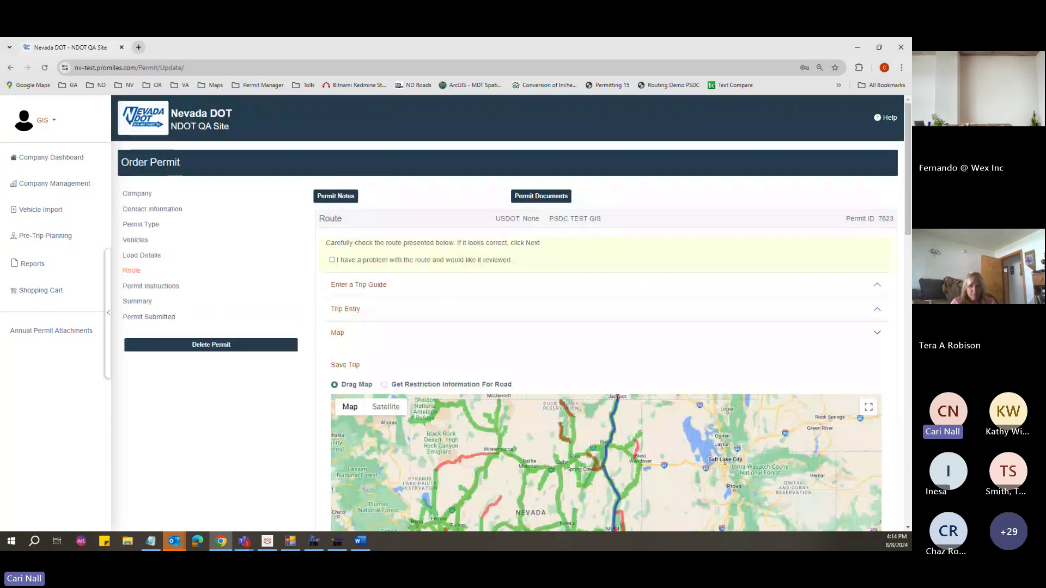
{"action": "left_click", "coordinate": [456, 310]}
{"action": "scroll", "coordinate": [349, 393], "scroll_direction": "down", "scroll_amount": 1}
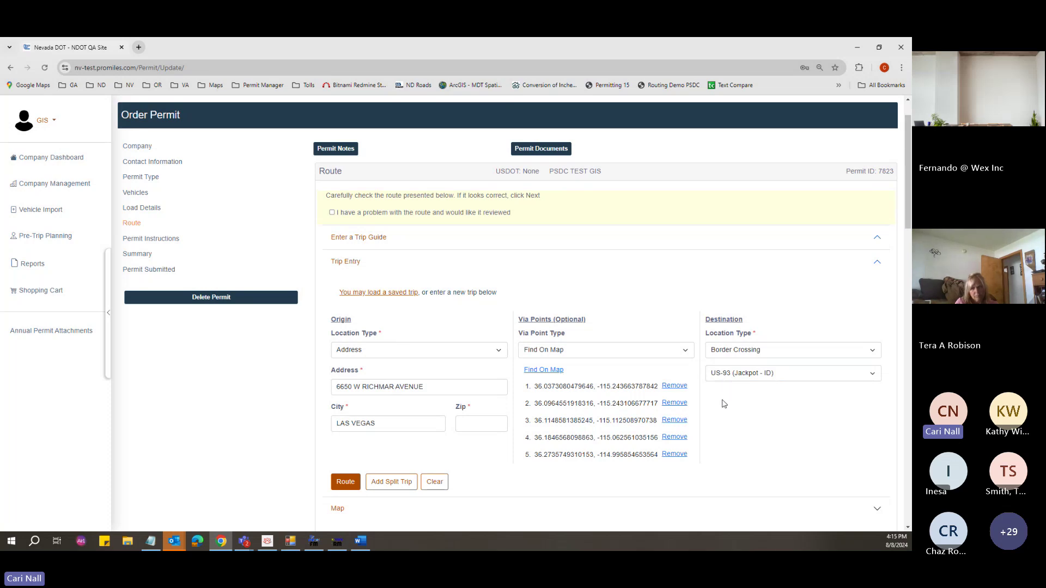
- Clear all route information and set both origin and destination location types to Border Crossing
{"action": "left_click", "coordinate": [434, 481]}
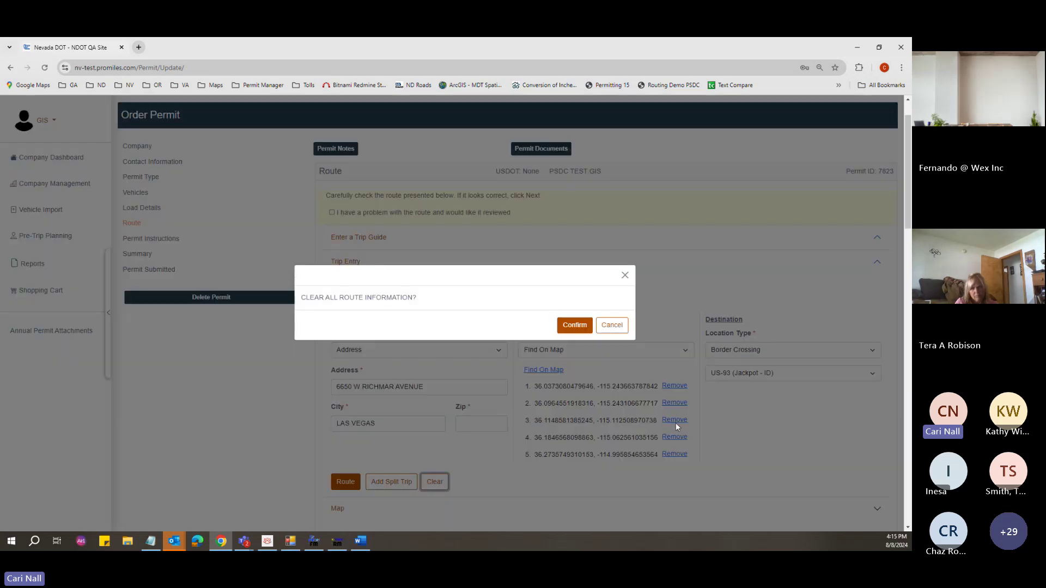
{"action": "left_click", "coordinate": [573, 326]}
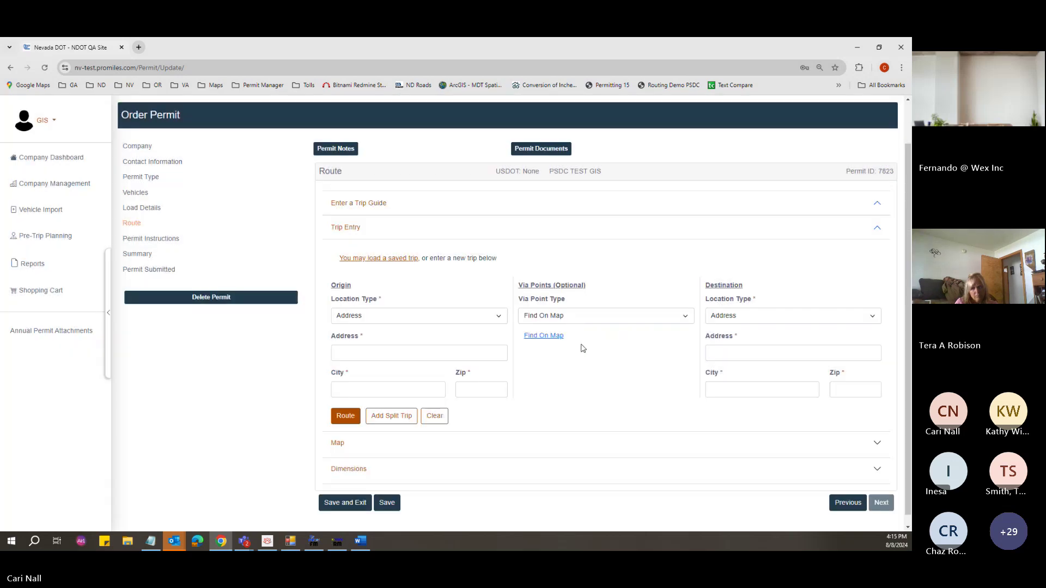
{"action": "left_click", "coordinate": [394, 321]}
{"action": "left_click", "coordinate": [394, 361]}
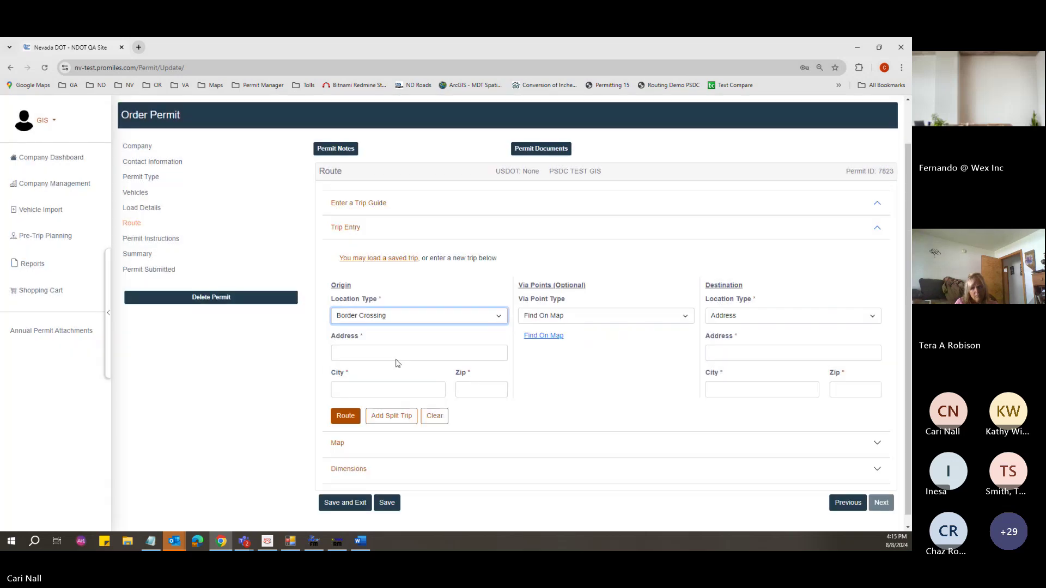
{"action": "left_click", "coordinate": [831, 319]}
{"action": "left_click", "coordinate": [830, 371]}
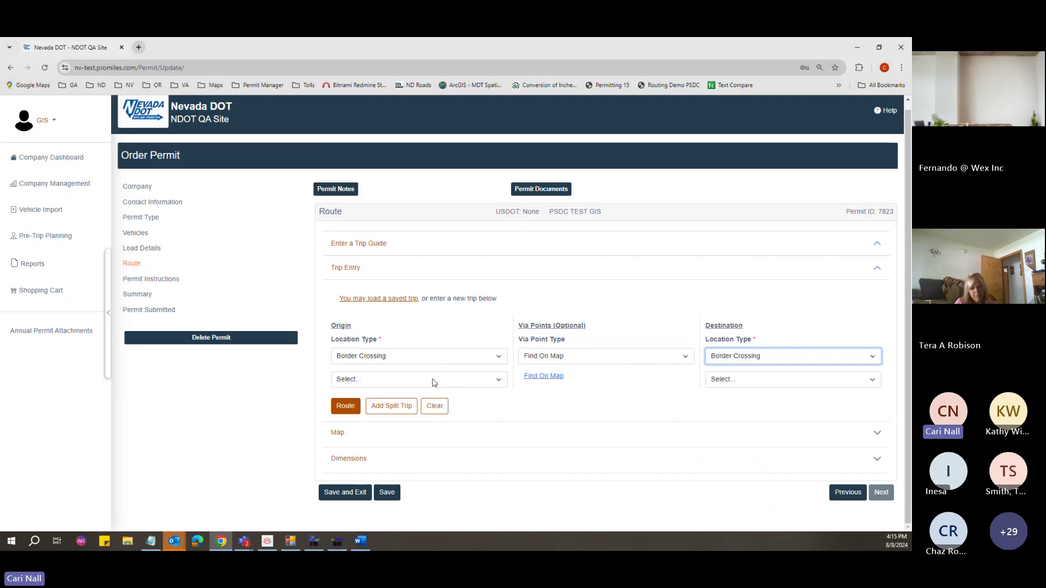
{"action": "left_click", "coordinate": [435, 384]}
{"action": "left_click", "coordinate": [612, 413]}
- Try the origin as street address, intersection, Latitude/Longitude, then Border Crossing again
{"action": "left_click", "coordinate": [472, 359]}
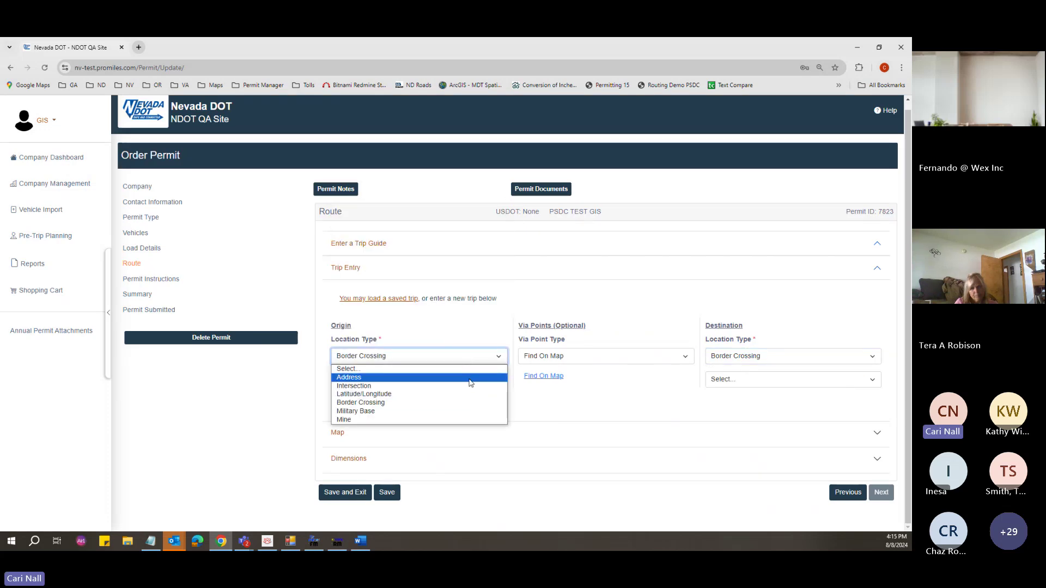
{"action": "left_click", "coordinate": [468, 378]}
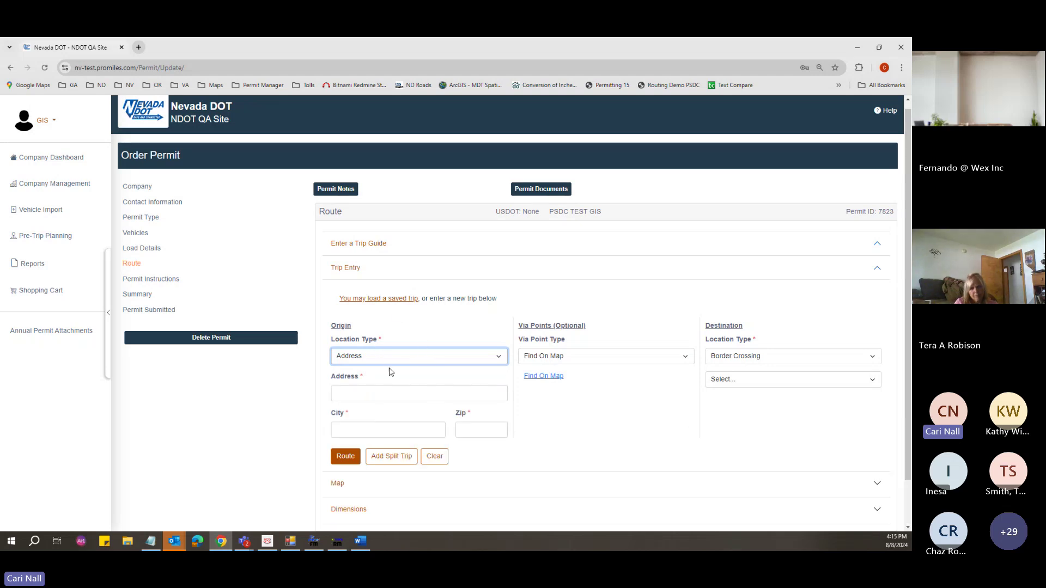
{"action": "left_click", "coordinate": [388, 358]}
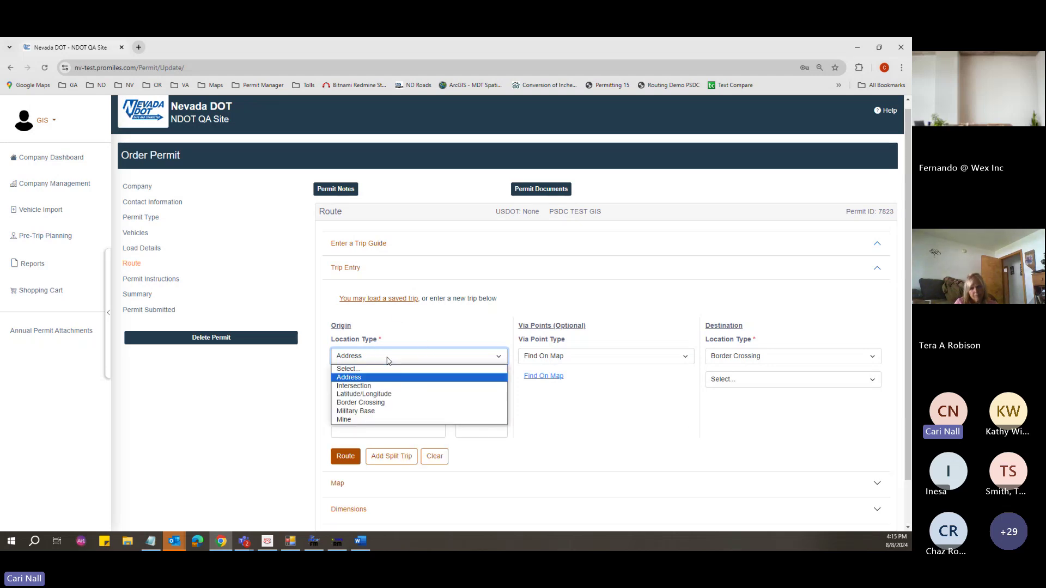
{"action": "left_click", "coordinate": [408, 385]}
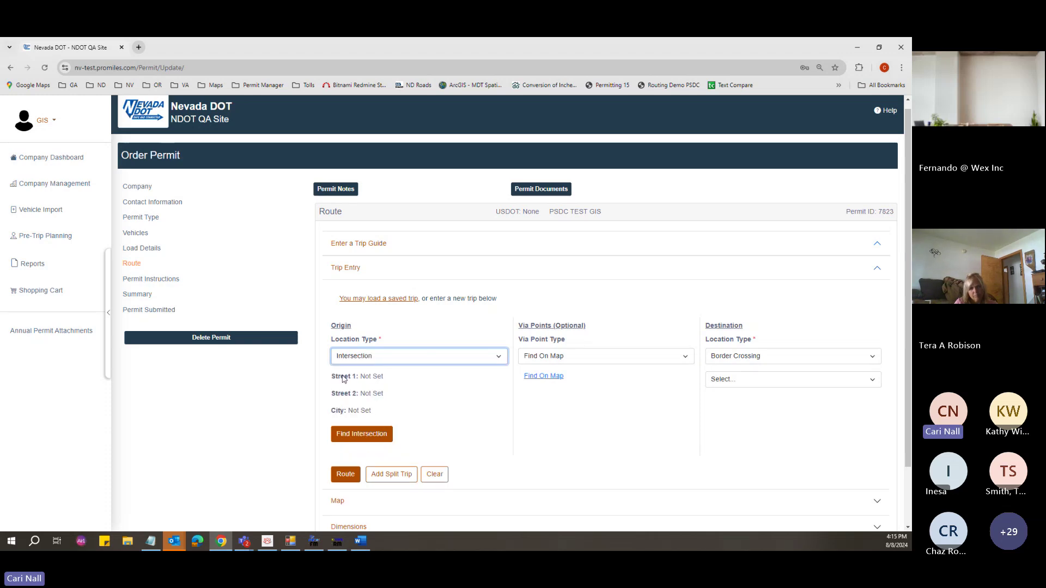
{"action": "left_click", "coordinate": [412, 361]}
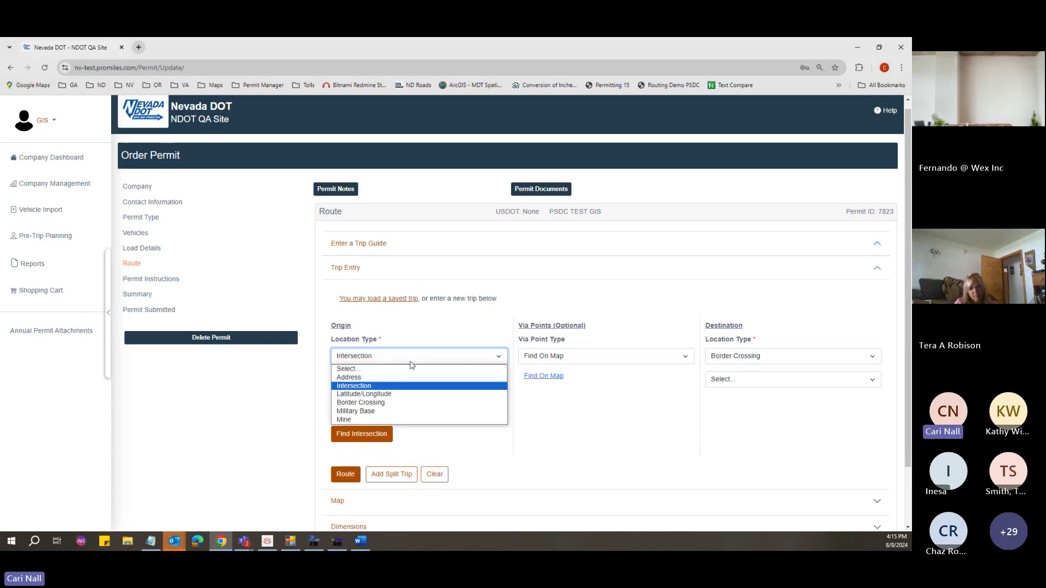
{"action": "left_click", "coordinate": [413, 395]}
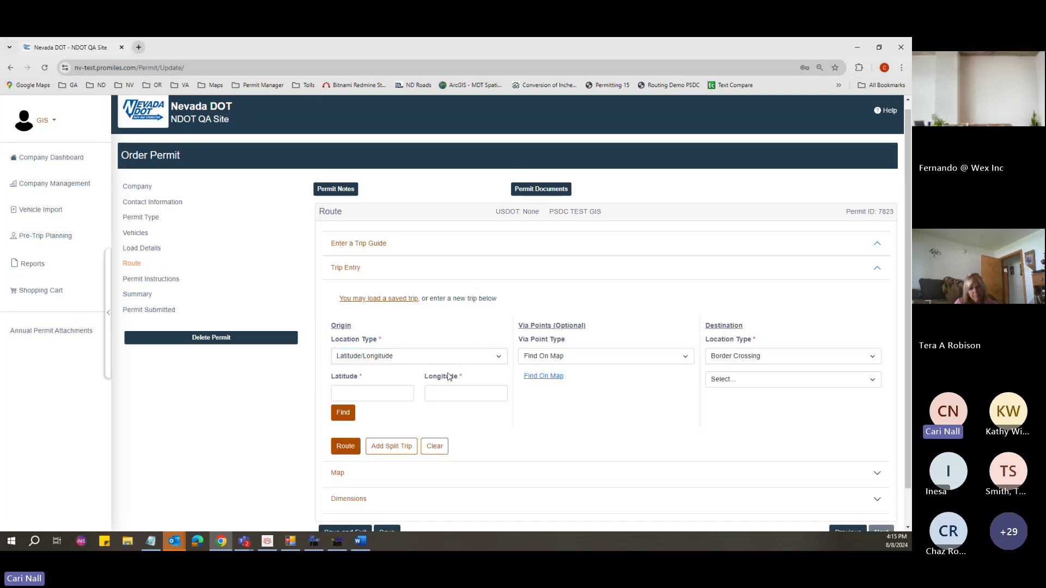
{"action": "left_click", "coordinate": [384, 358]}
{"action": "left_click", "coordinate": [383, 404]}
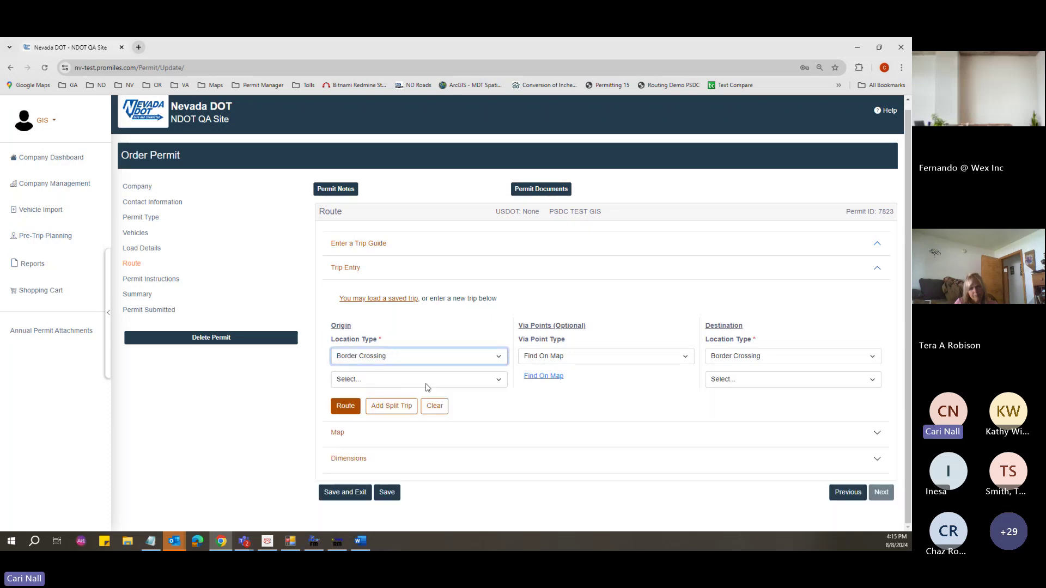
{"action": "left_click", "coordinate": [502, 382]}
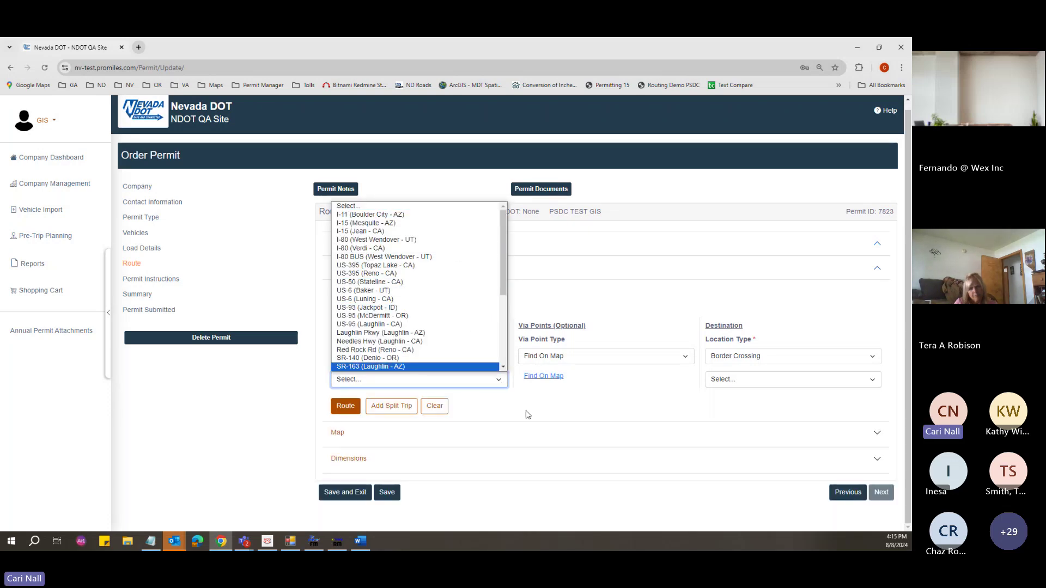
{"action": "left_click", "coordinate": [513, 404]}
- Switch the origin type to Military Base and choose Creech Air Force Base
{"action": "left_click", "coordinate": [474, 361]}
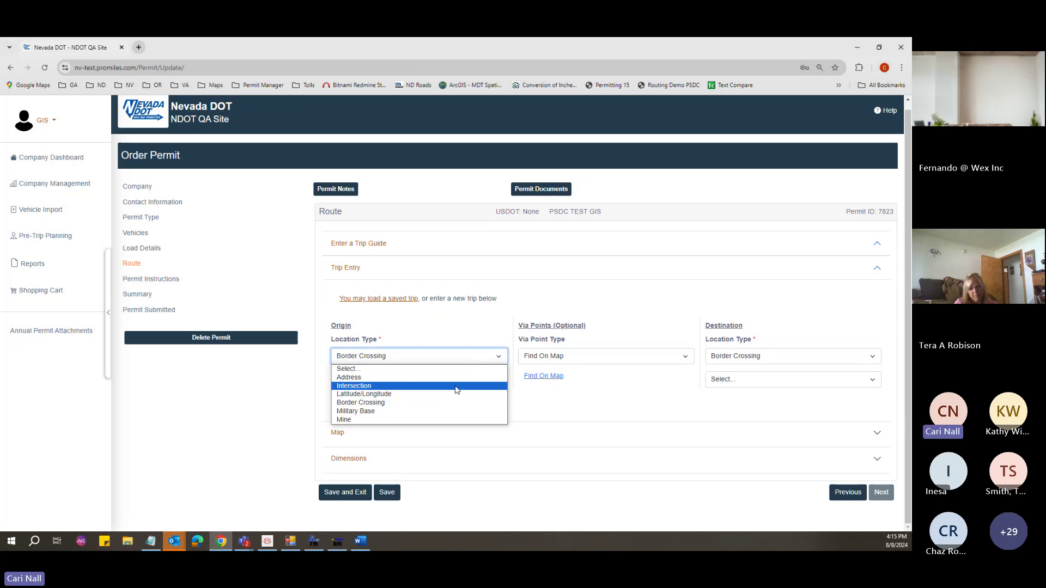
{"action": "left_click", "coordinate": [444, 410]}
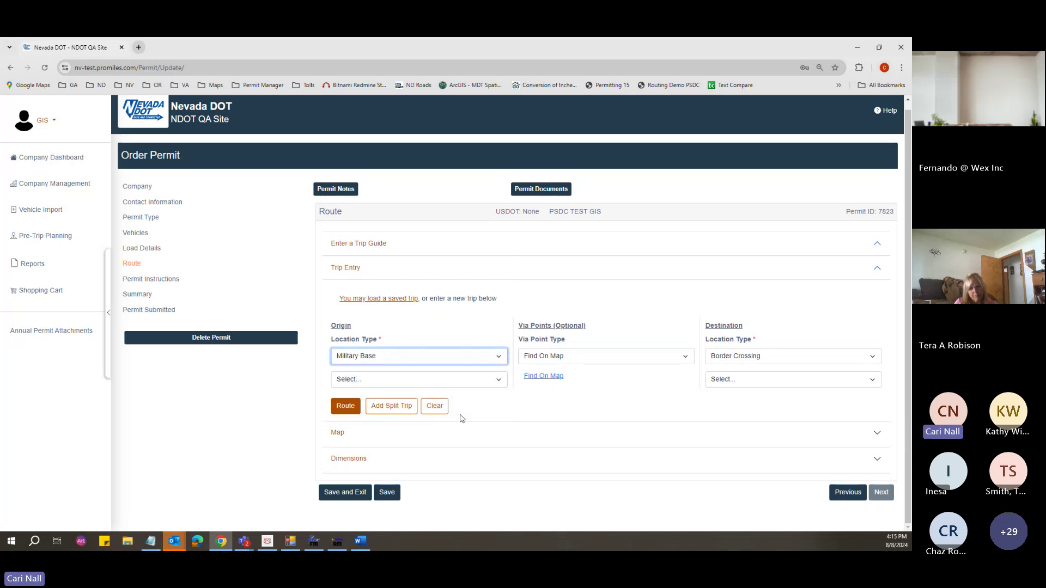
{"action": "left_click", "coordinate": [483, 380]}
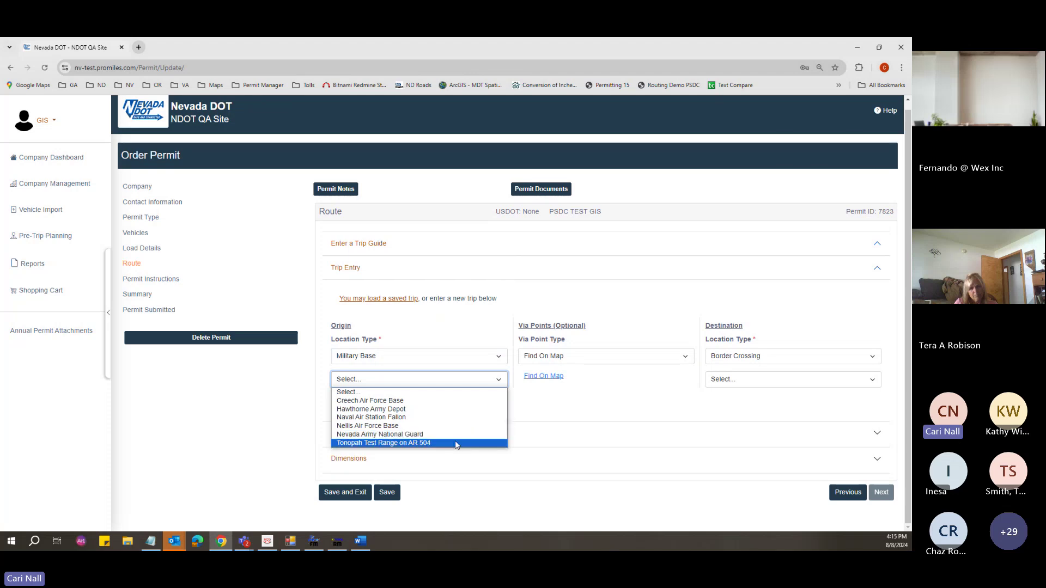
{"action": "left_click", "coordinate": [432, 402]}
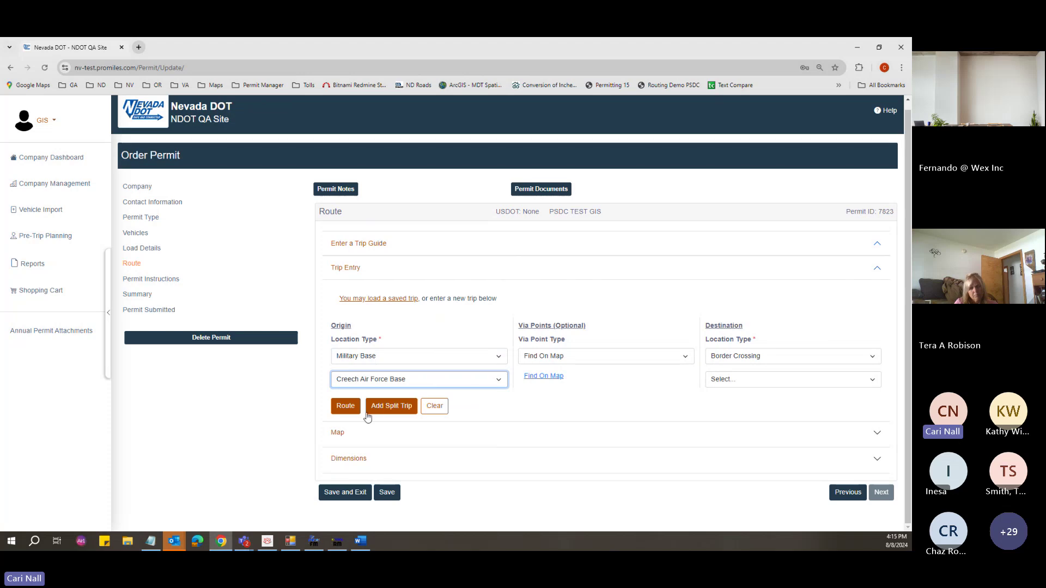
{"action": "left_click", "coordinate": [371, 382]}
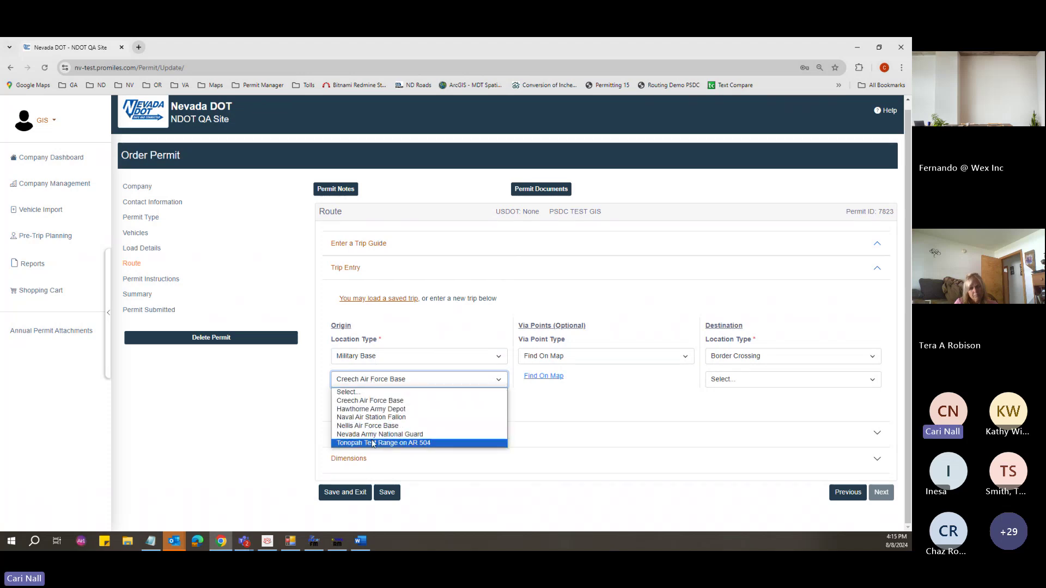
- Try the Mine origin type, browse the mine list without choosing, and back out
{"action": "left_click", "coordinate": [372, 357]}
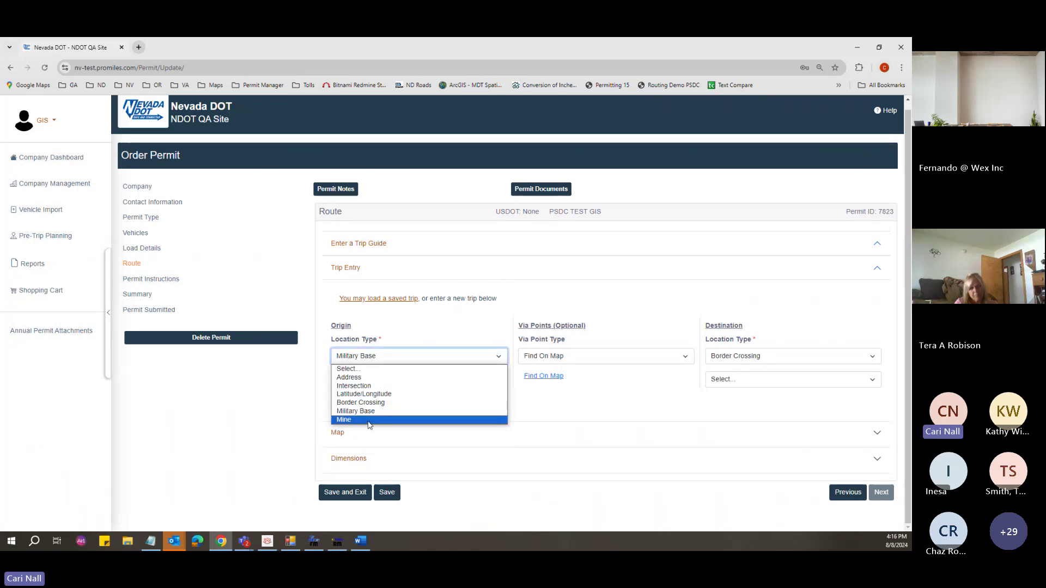
{"action": "left_click", "coordinate": [374, 418]}
{"action": "left_click", "coordinate": [373, 380]}
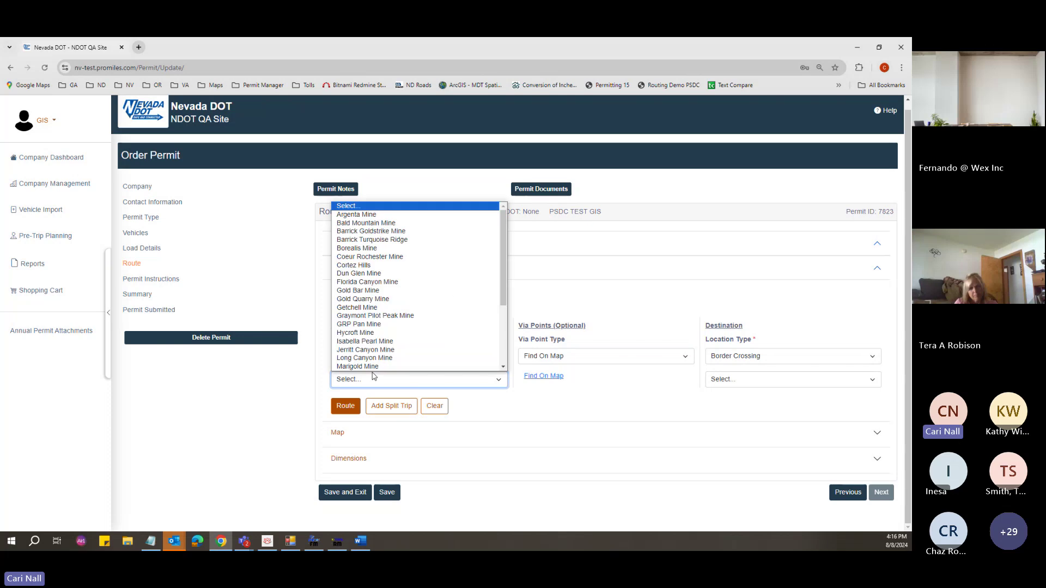
{"action": "scroll", "coordinate": [504, 270], "scroll_direction": "down", "scroll_amount": 3}
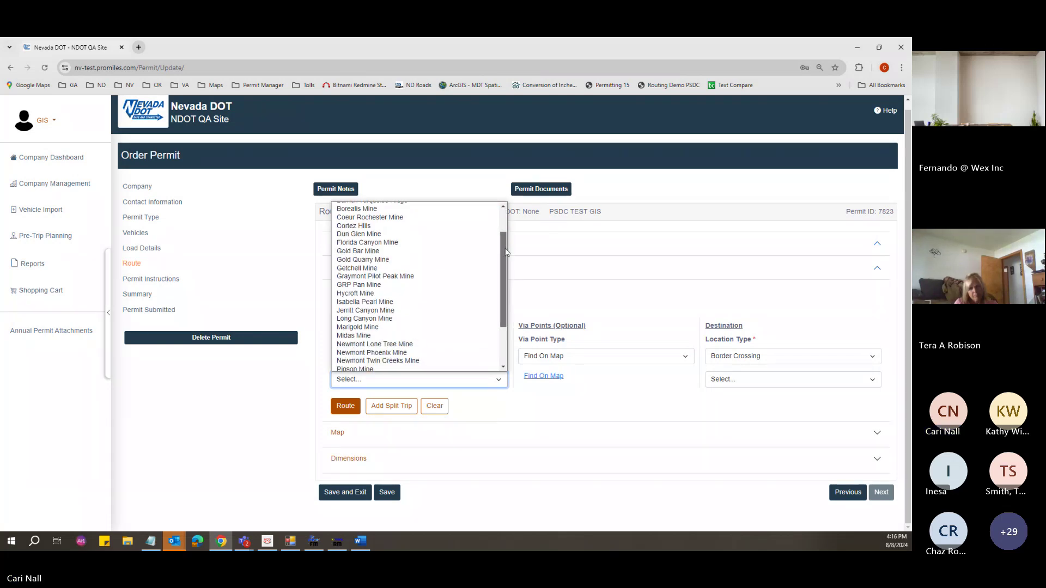
{"action": "scroll", "coordinate": [503, 270], "scroll_direction": "down", "scroll_amount": 2}
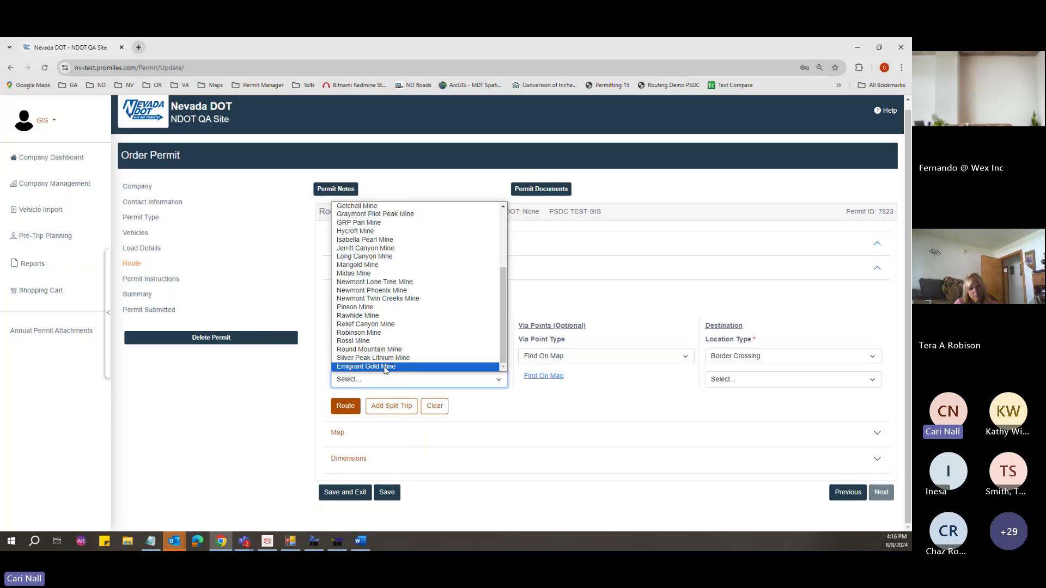
{"action": "scroll", "coordinate": [506, 266], "scroll_direction": "up", "scroll_amount": 3}
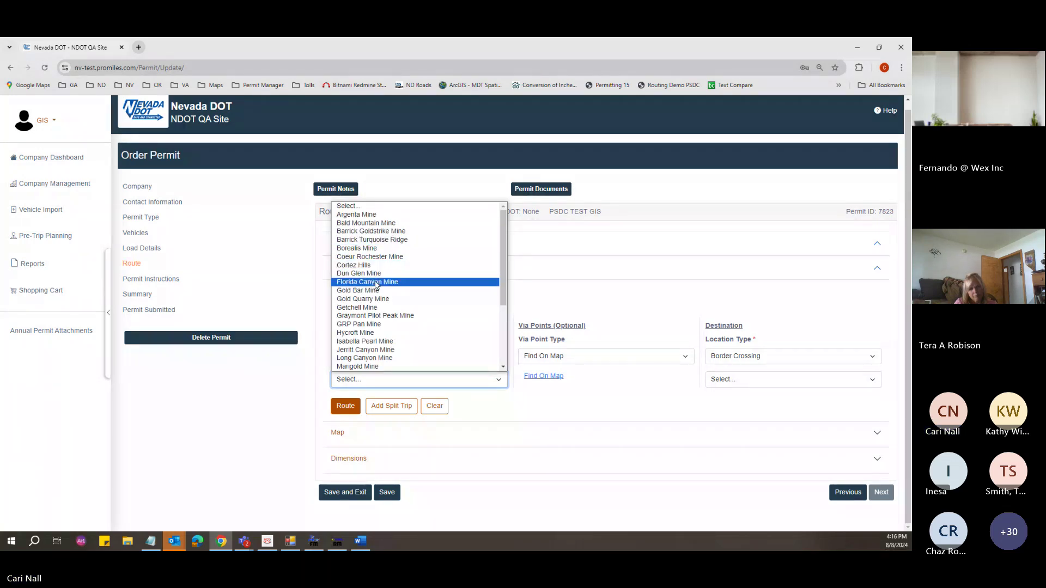
{"action": "left_click_drag", "start_coordinate": [504, 302], "coordinate": [507, 355]}
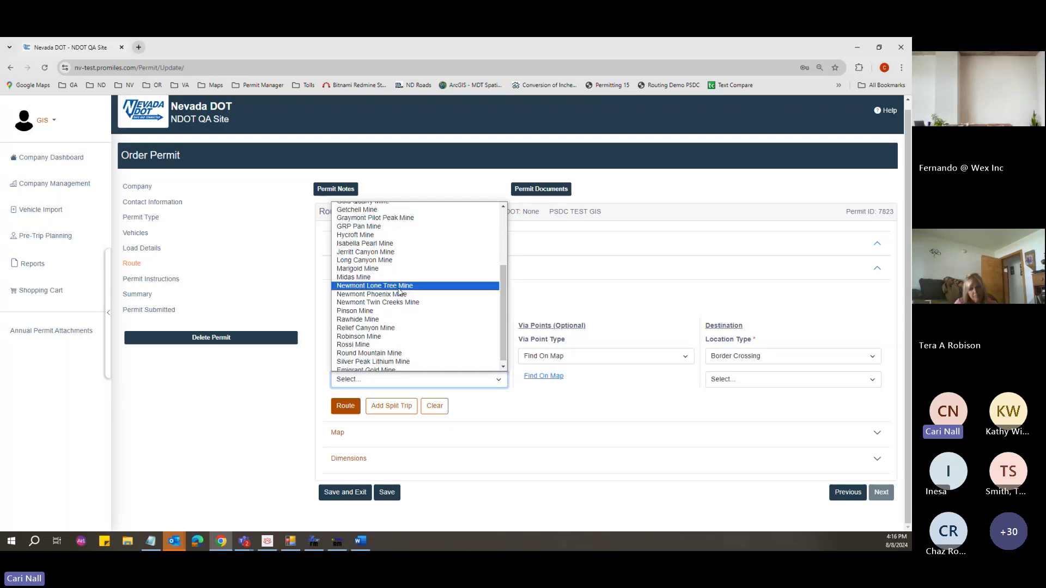
{"action": "left_click_drag", "start_coordinate": [503, 318], "coordinate": [500, 253]}
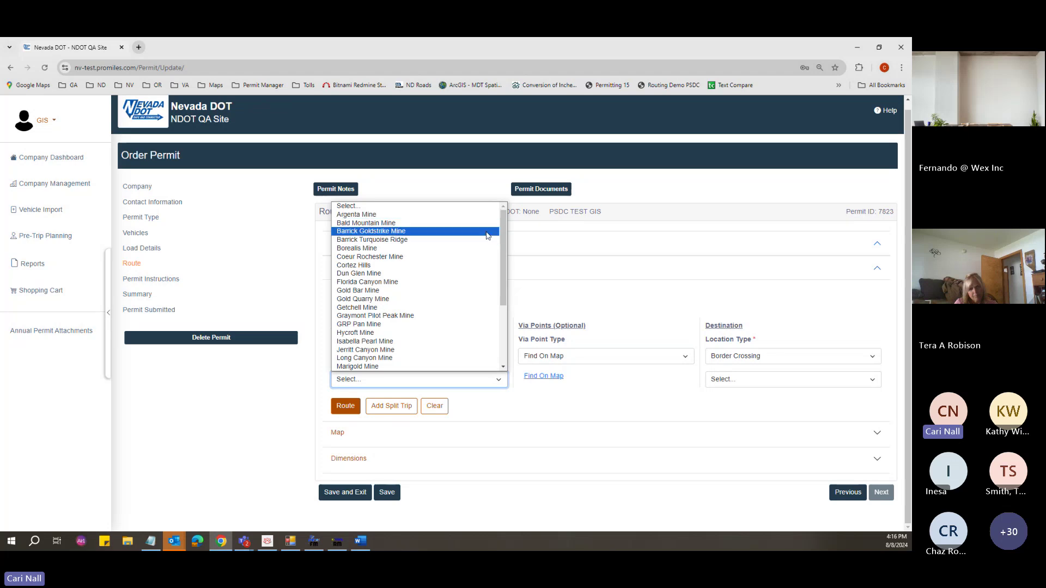
{"action": "left_click_drag", "start_coordinate": [504, 286], "coordinate": [502, 311]}
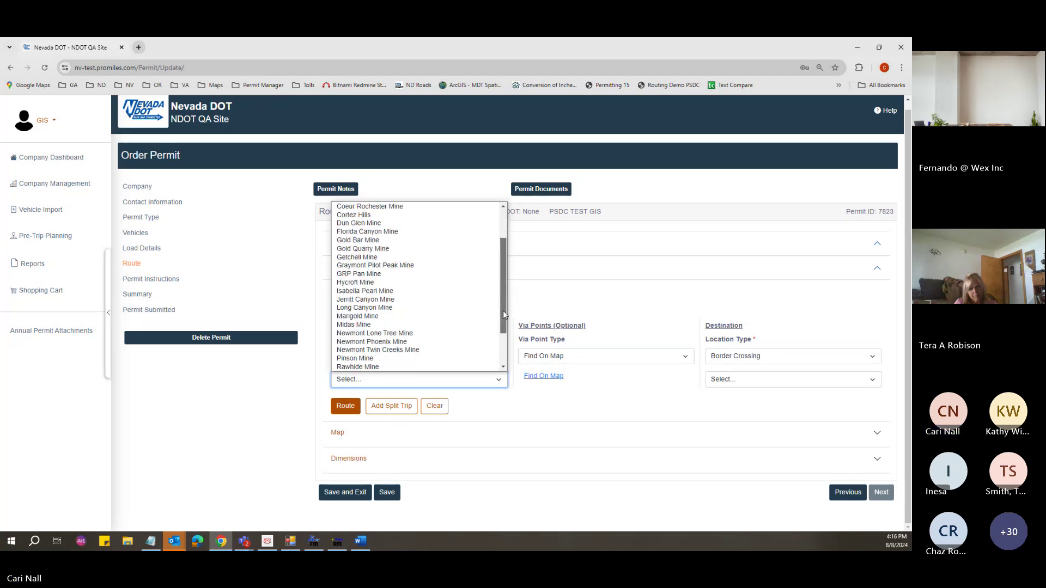
{"action": "left_click", "coordinate": [635, 474]}
{"action": "left_click", "coordinate": [393, 357]}
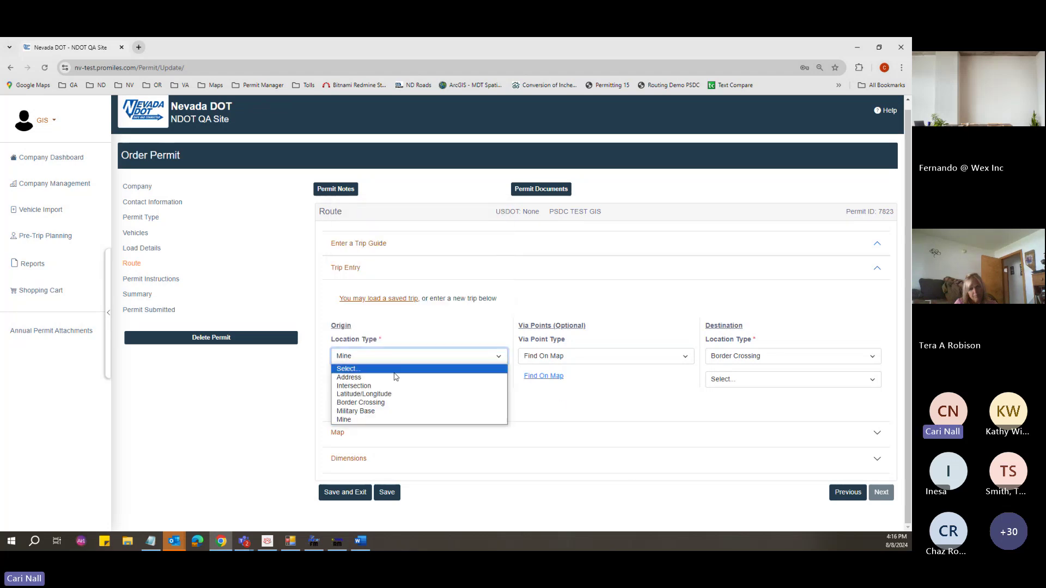
{"action": "key", "text": "Escape"}
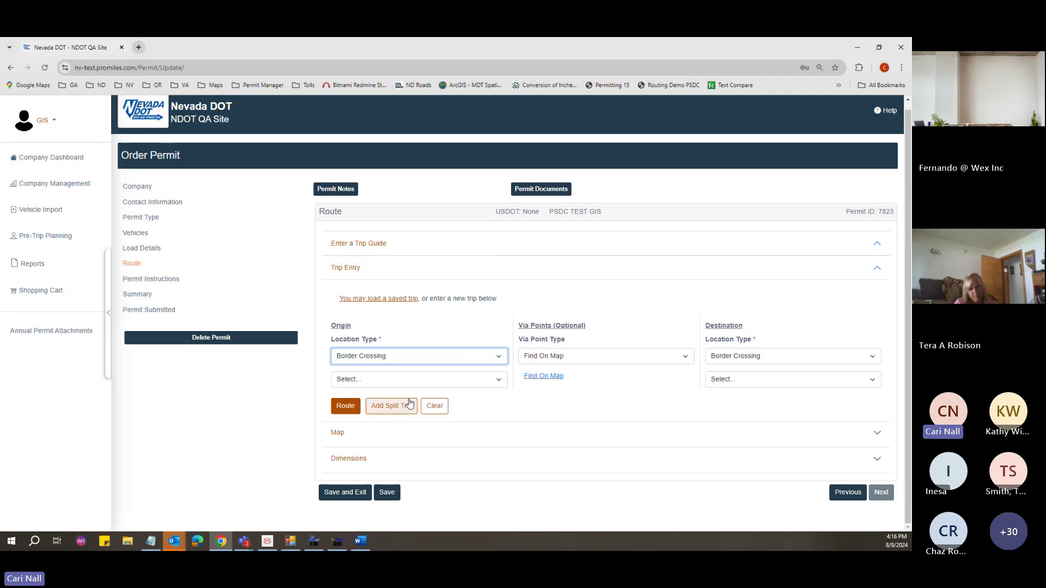
- Route from I-15 (Mesquite - AZ) to I-15 (Jean - CA) and reopen the trip entry details
{"action": "left_click", "coordinate": [403, 381]}
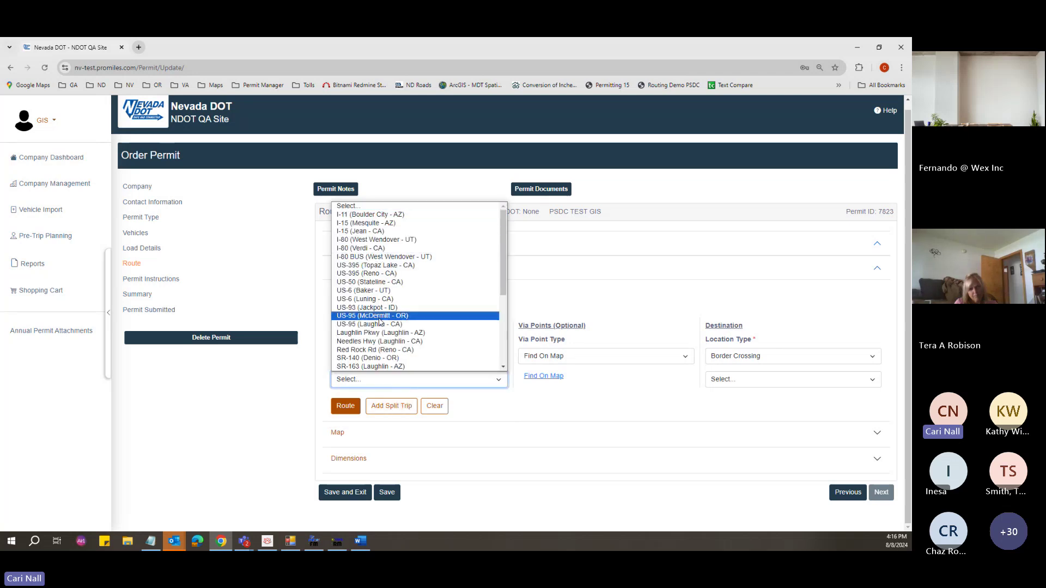
{"action": "left_click", "coordinate": [381, 224]}
{"action": "left_click", "coordinate": [730, 386]}
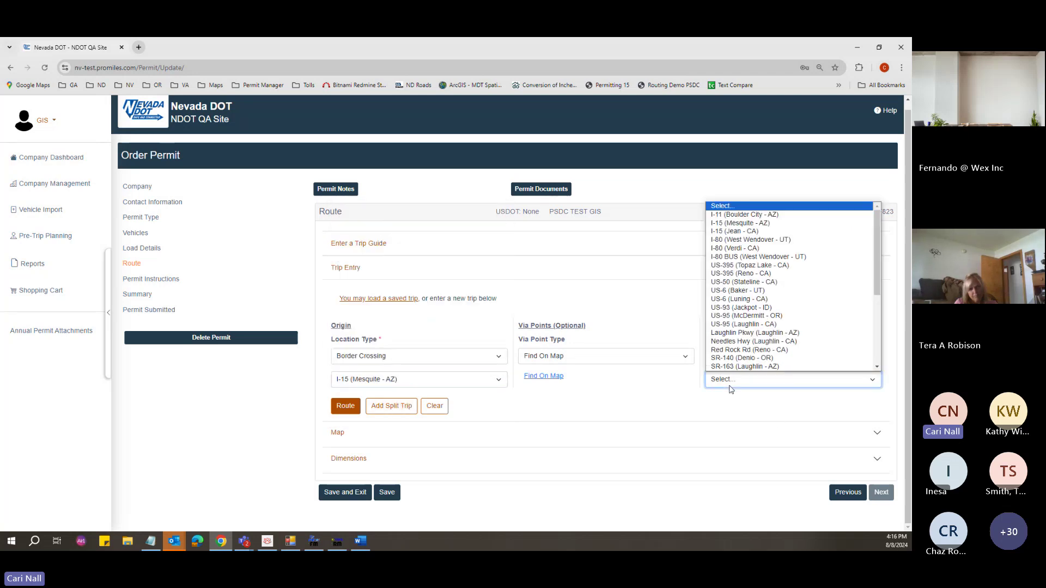
{"action": "left_click", "coordinate": [736, 234]}
{"action": "left_click", "coordinate": [348, 408]}
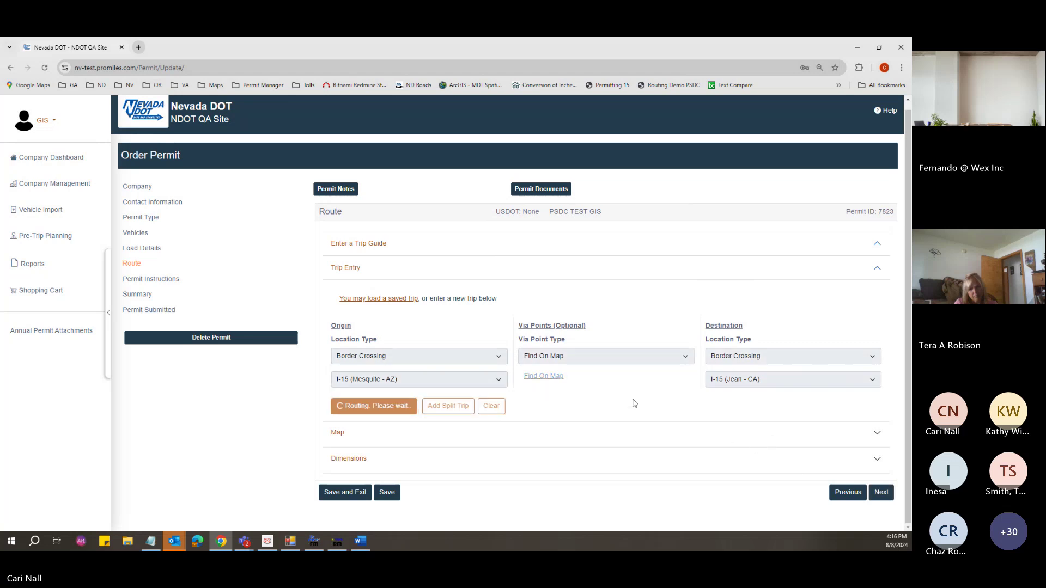
{"action": "scroll", "coordinate": [238, 423], "scroll_direction": "down", "scroll_amount": 3}
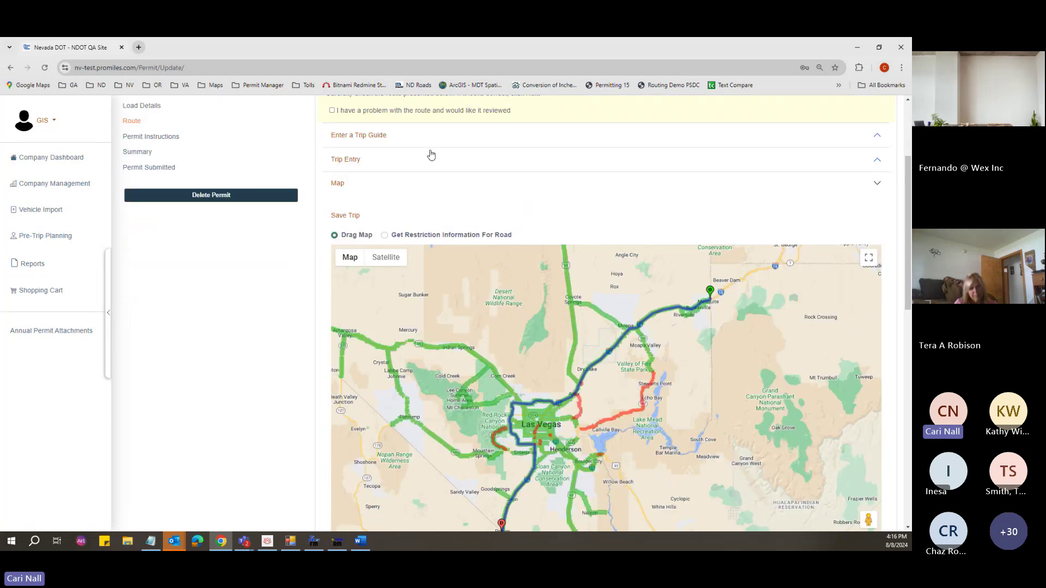
{"action": "left_click", "coordinate": [430, 158]}
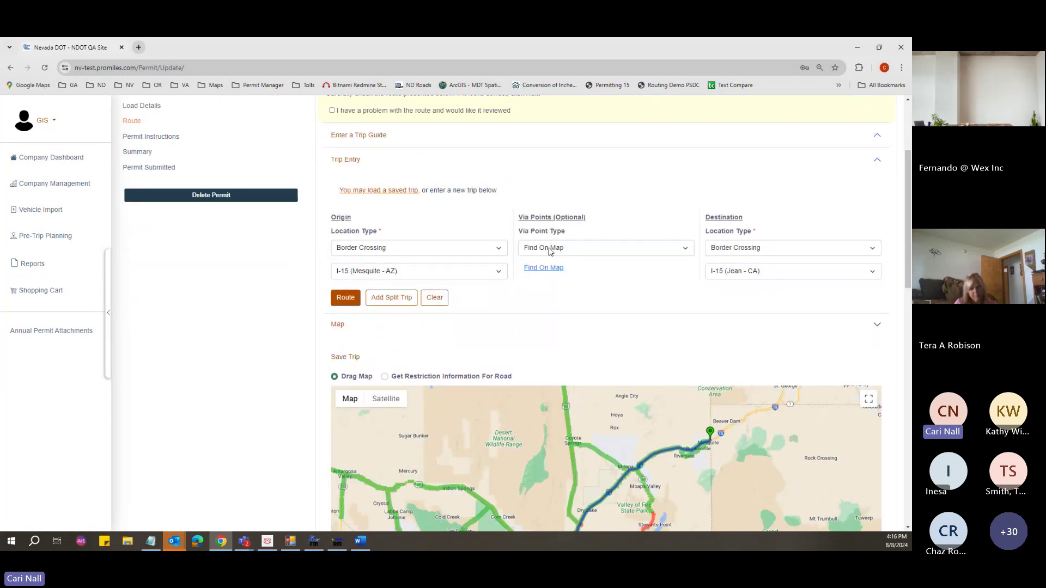
- Start adding a via point and zoom the map into north Las Vegas neighborhoods
{"action": "left_click", "coordinate": [544, 268]}
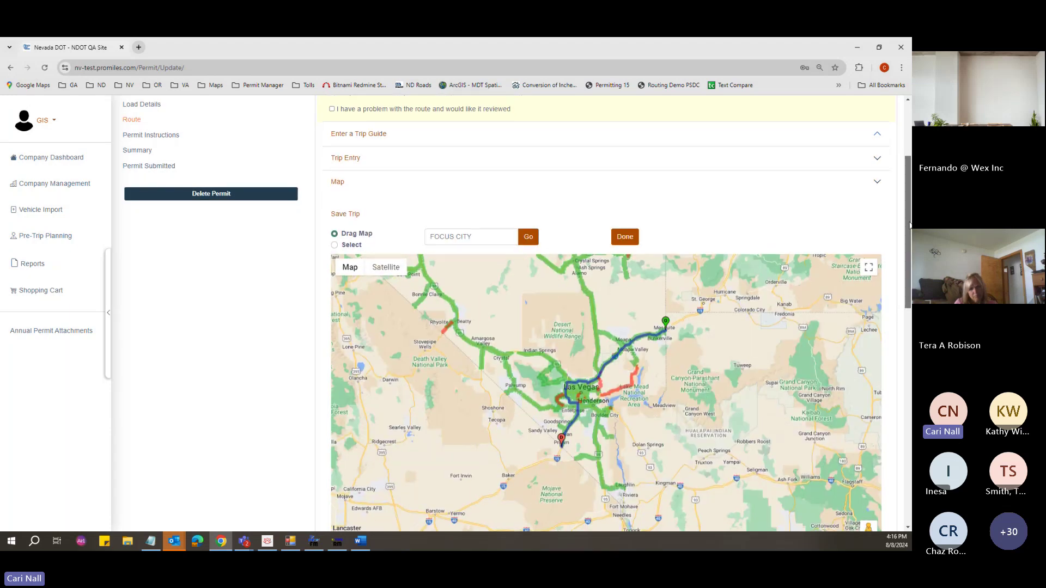
{"action": "scroll", "coordinate": [575, 349], "scroll_direction": "down", "scroll_amount": 2}
{"action": "scroll", "coordinate": [588, 302], "scroll_direction": "up", "scroll_amount": 3}
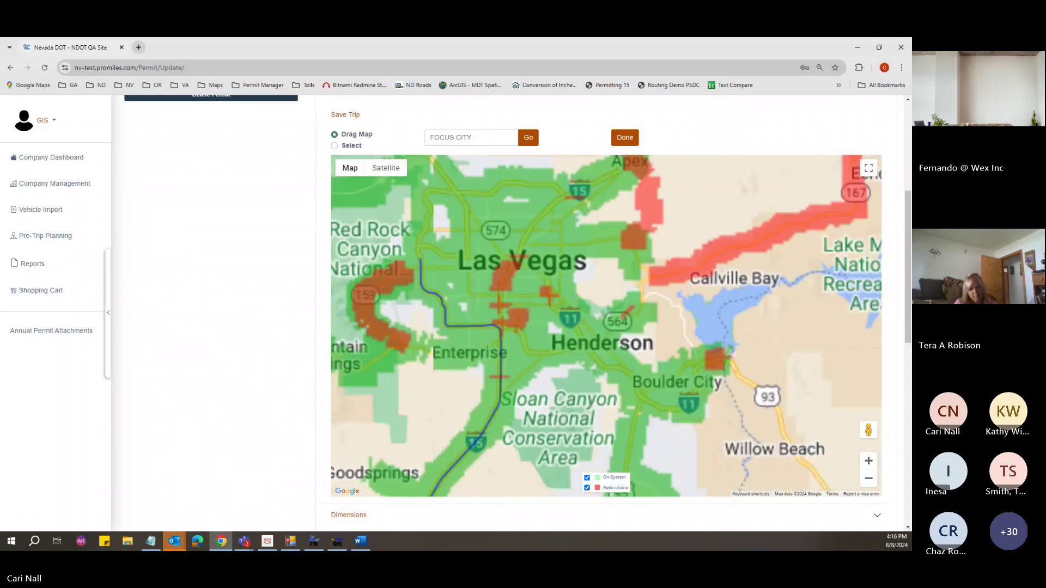
{"action": "scroll", "coordinate": [700, 376], "scroll_direction": "down", "scroll_amount": 2}
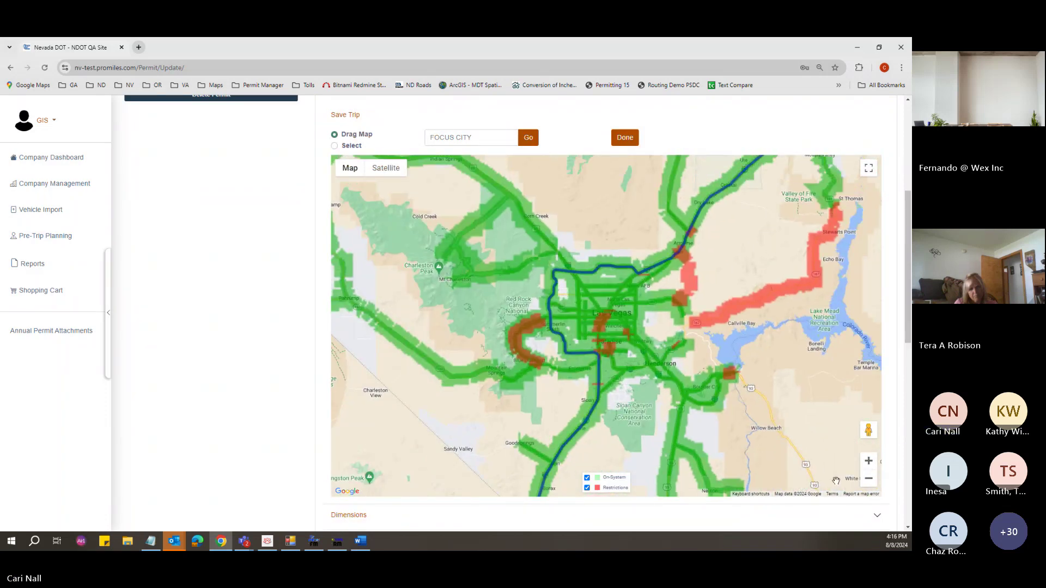
{"action": "left_click", "coordinate": [870, 460]}
{"action": "left_click", "coordinate": [870, 460]}
{"action": "left_click", "coordinate": [870, 460]}
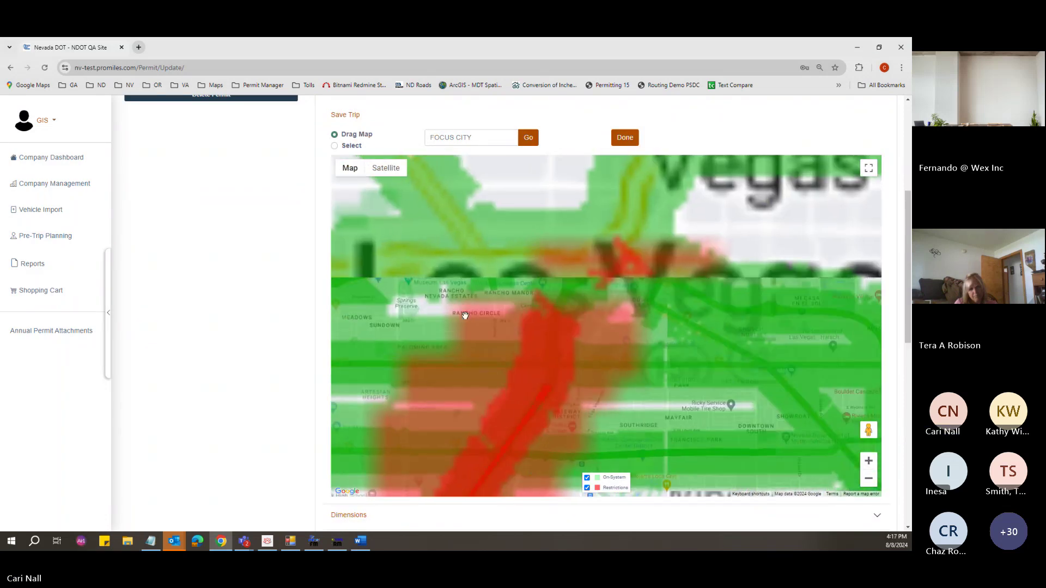
{"action": "left_click_drag", "start_coordinate": [627, 273], "coordinate": [499, 349]}
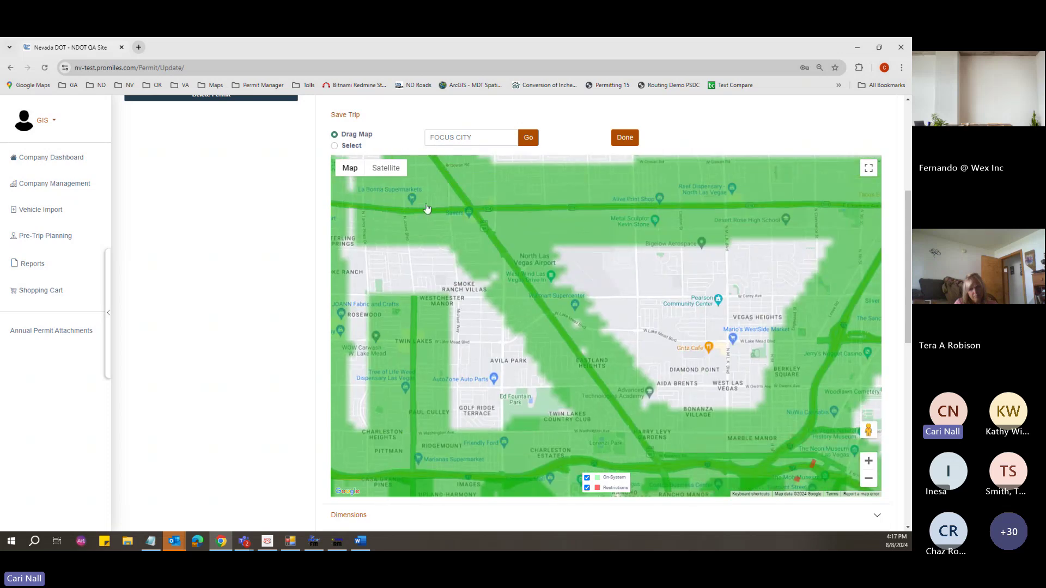
- Pick a via point on W Cheyenne Ave, dismissing the zoom warning, and confirm with Done
{"action": "left_click", "coordinate": [334, 146]}
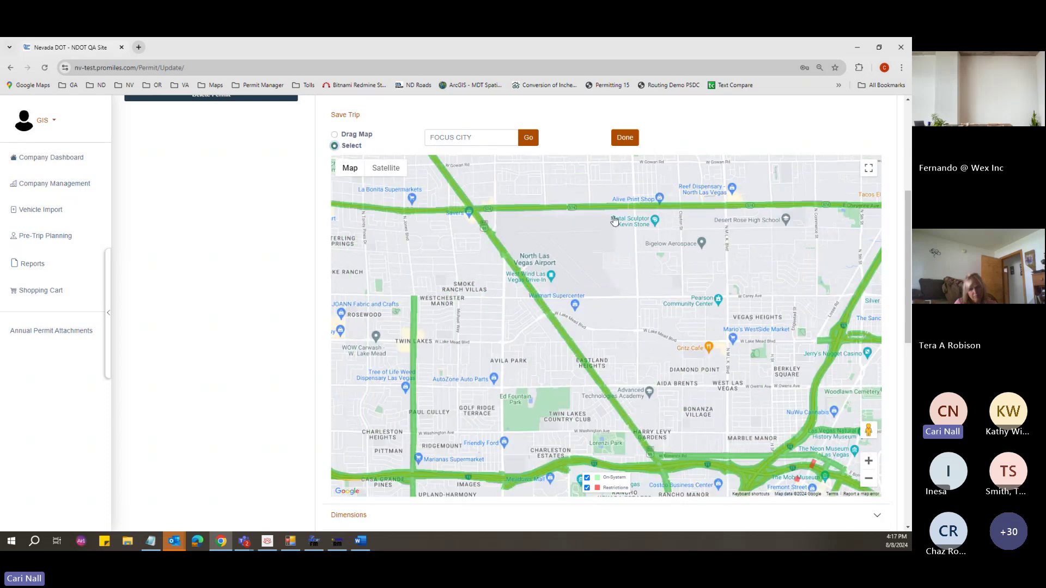
{"action": "left_click", "coordinate": [589, 298]}
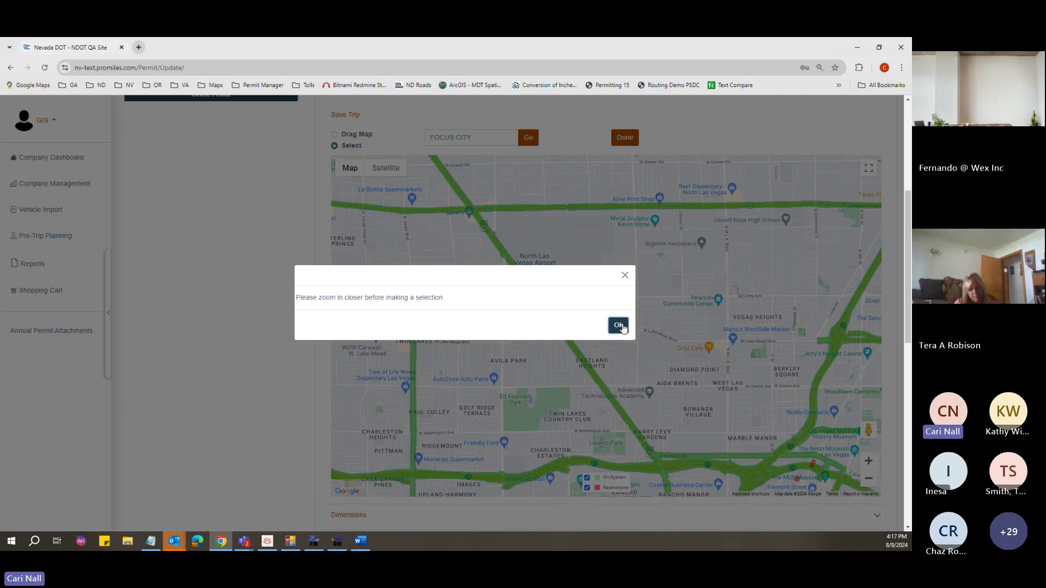
{"action": "left_click", "coordinate": [619, 326]}
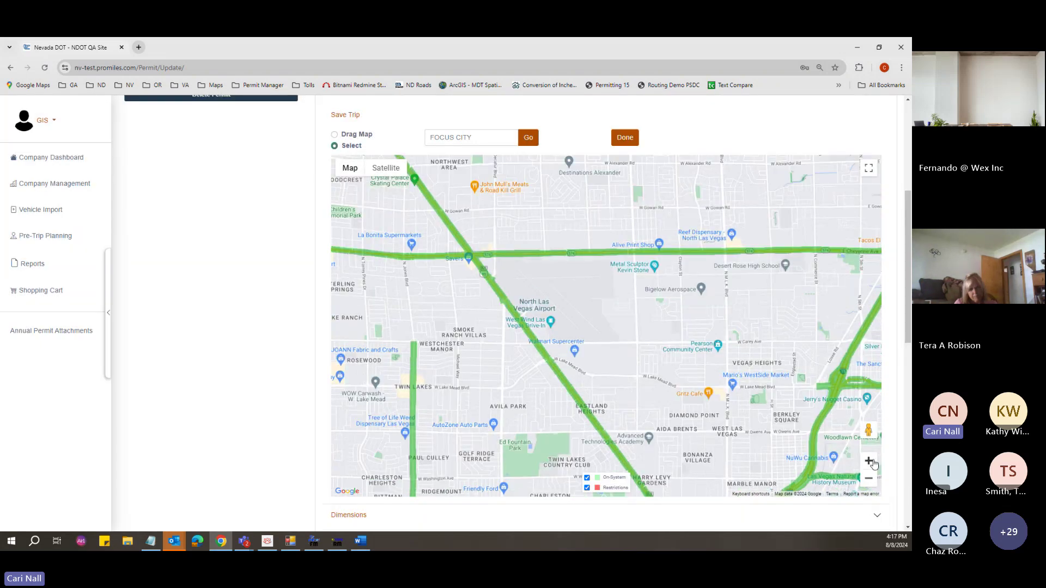
{"action": "left_click", "coordinate": [870, 462]}
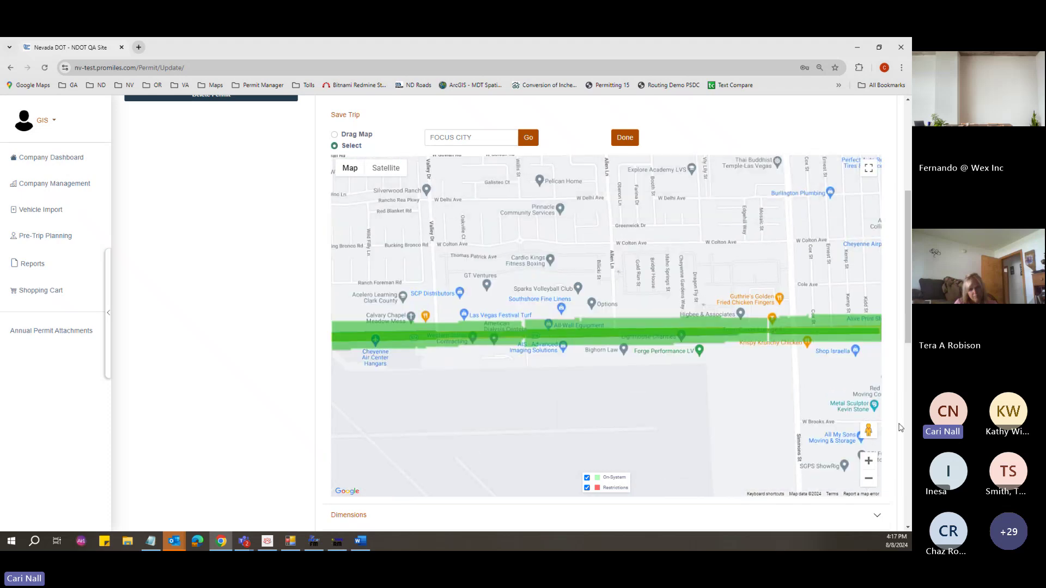
{"action": "left_click", "coordinate": [869, 462]}
{"action": "scroll", "coordinate": [602, 327], "scroll_direction": "up", "scroll_amount": 1}
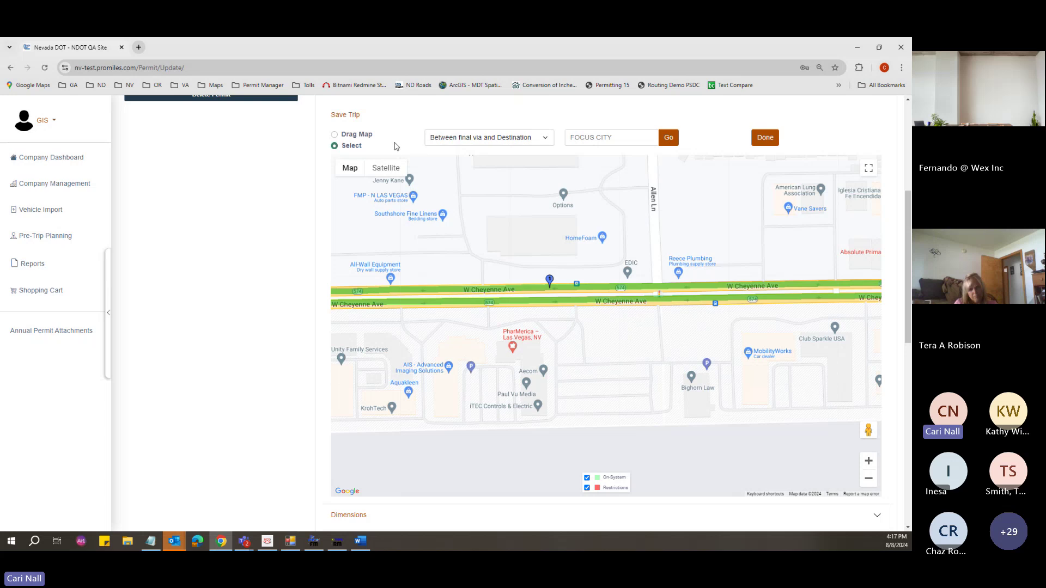
{"action": "left_click", "coordinate": [765, 137]}
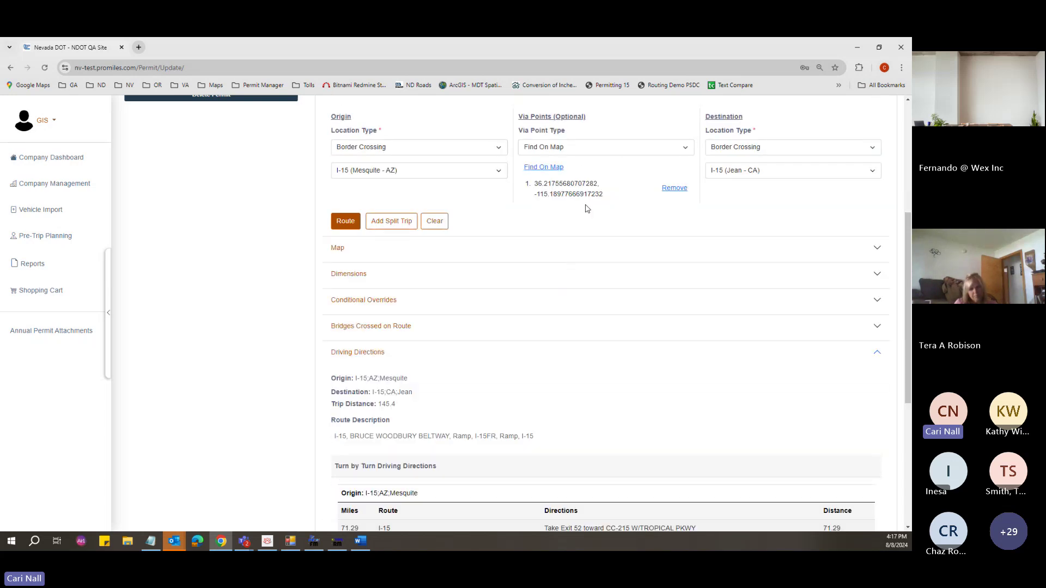
- Remove the map-picked via point and zoom out to the Las Vegas beltway route on the expanded map
{"action": "left_click", "coordinate": [344, 249]}
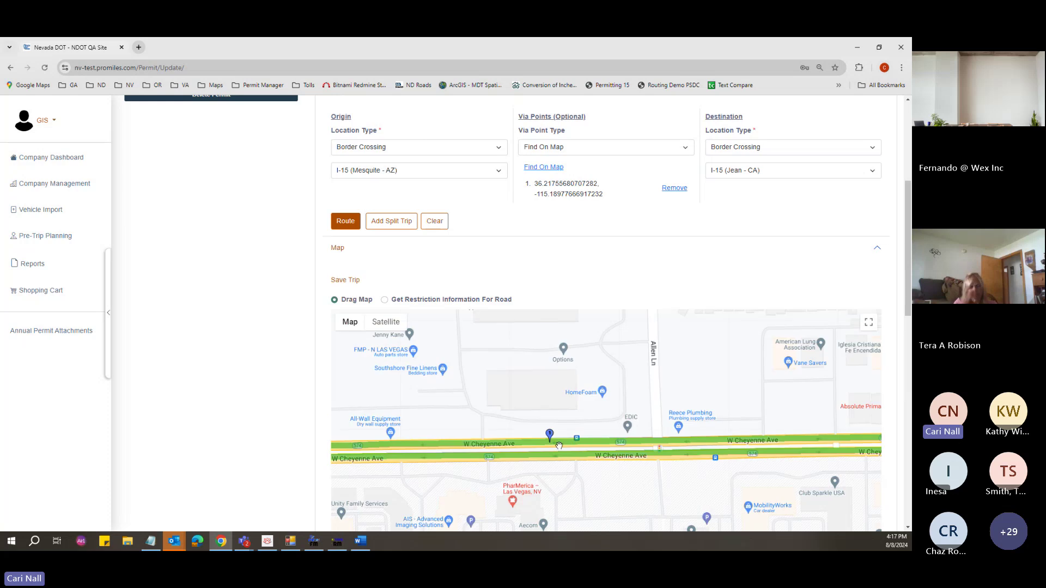
{"action": "left_click", "coordinate": [670, 189]}
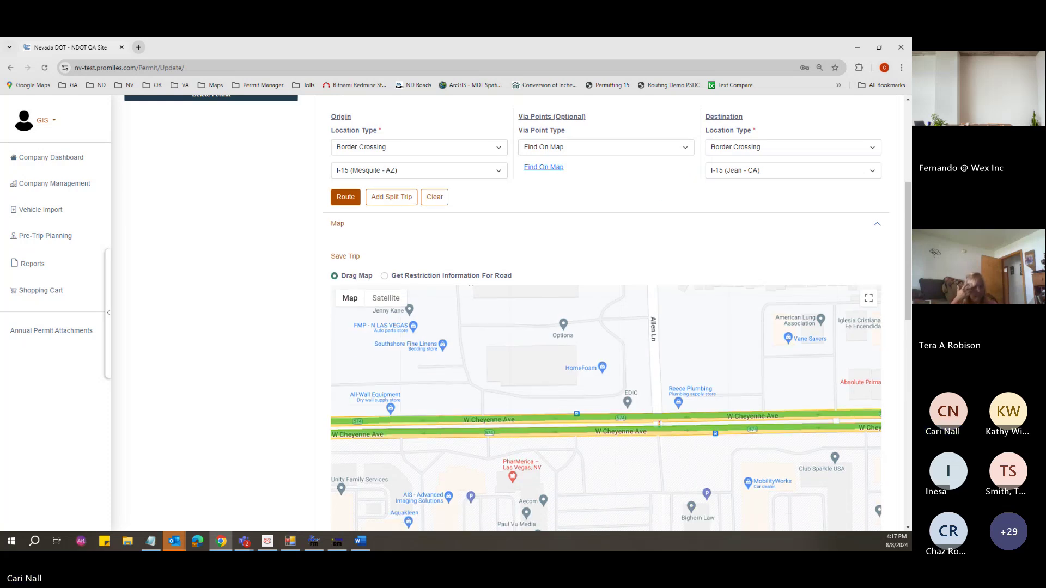
{"action": "scroll", "coordinate": [605, 313], "scroll_direction": "down", "scroll_amount": 2}
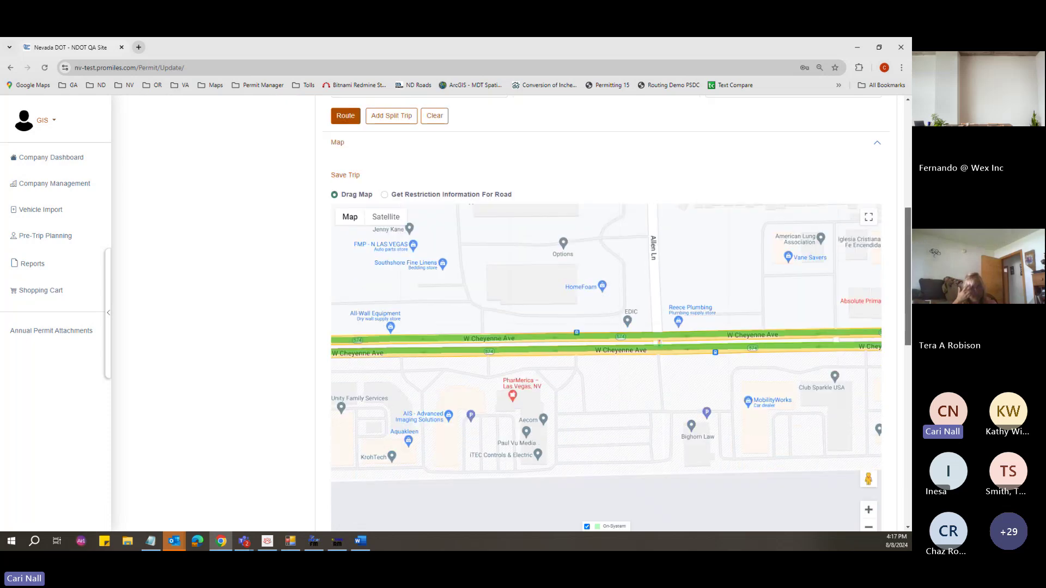
{"action": "left_click", "coordinate": [873, 523]}
{"action": "left_click", "coordinate": [873, 523]}
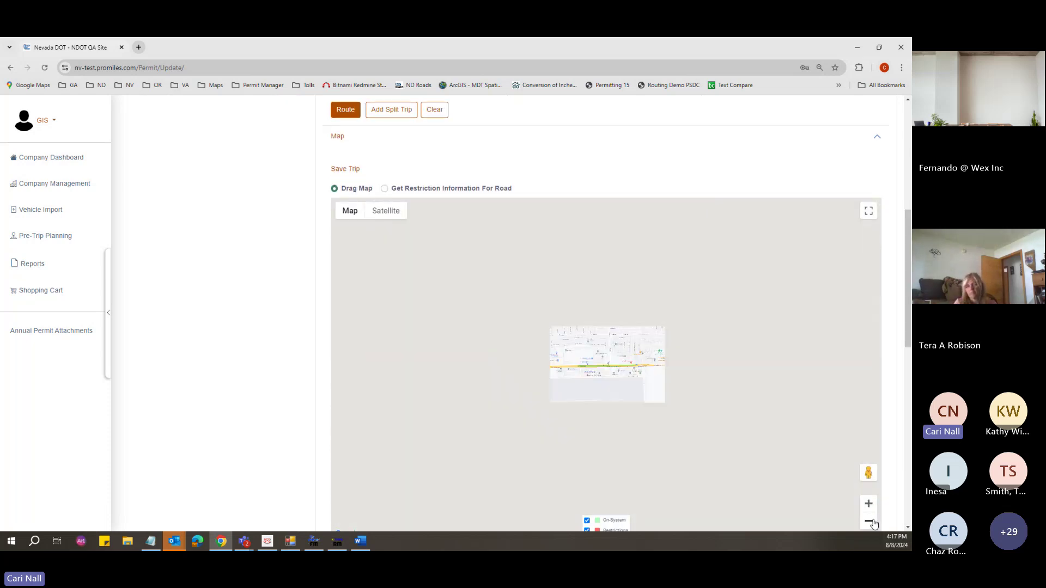
{"action": "left_click_drag", "start_coordinate": [557, 408], "coordinate": [535, 366]}
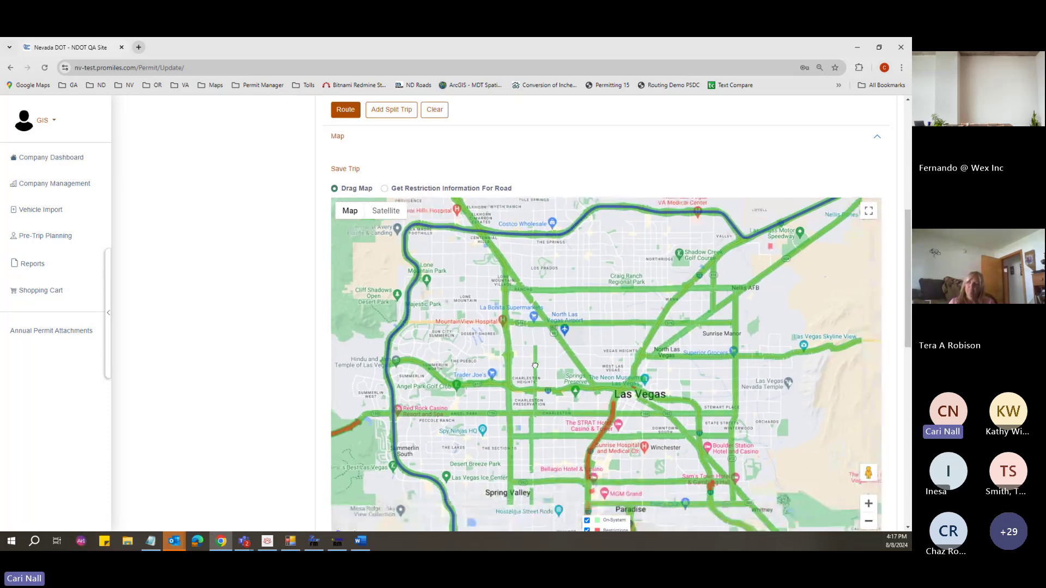
{"action": "key", "text": "minus"}
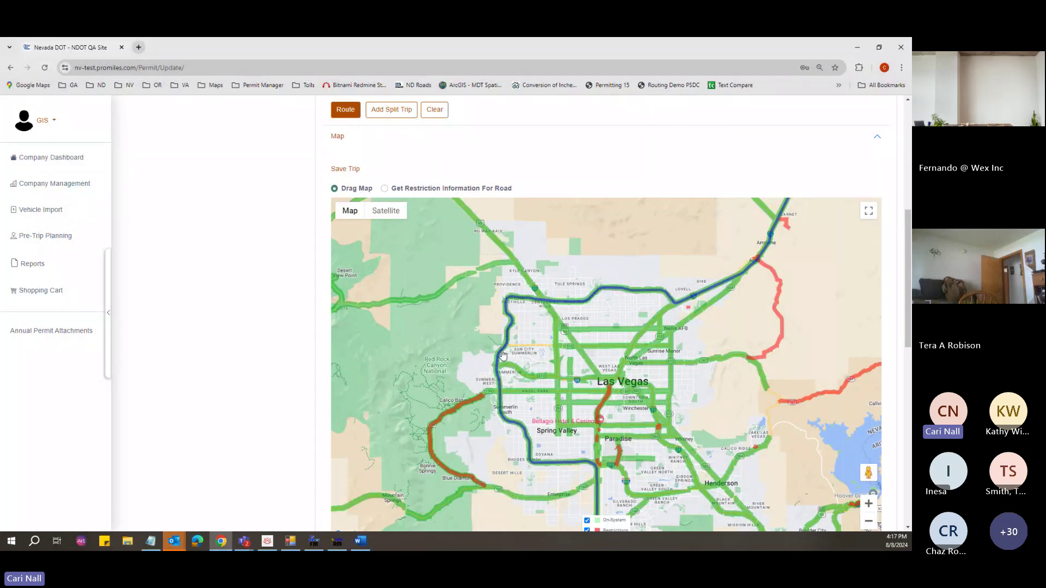
- Drag the route point over to near MountainView Hospital to reroute the trip
{"action": "scroll", "coordinate": [502, 354], "scroll_direction": "up", "scroll_amount": 1}
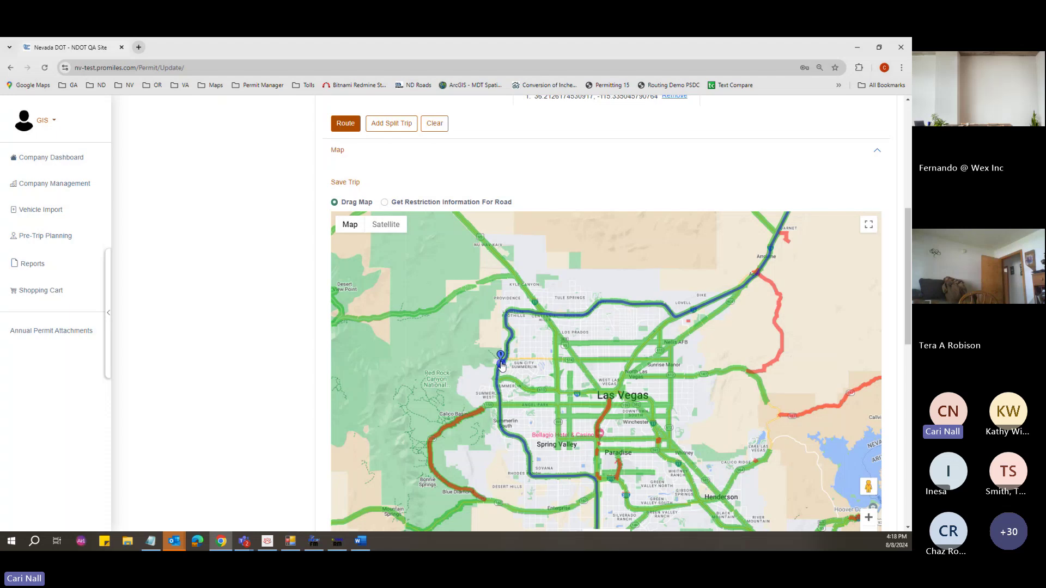
{"action": "scroll", "coordinate": [502, 365], "scroll_direction": "down", "scroll_amount": 1}
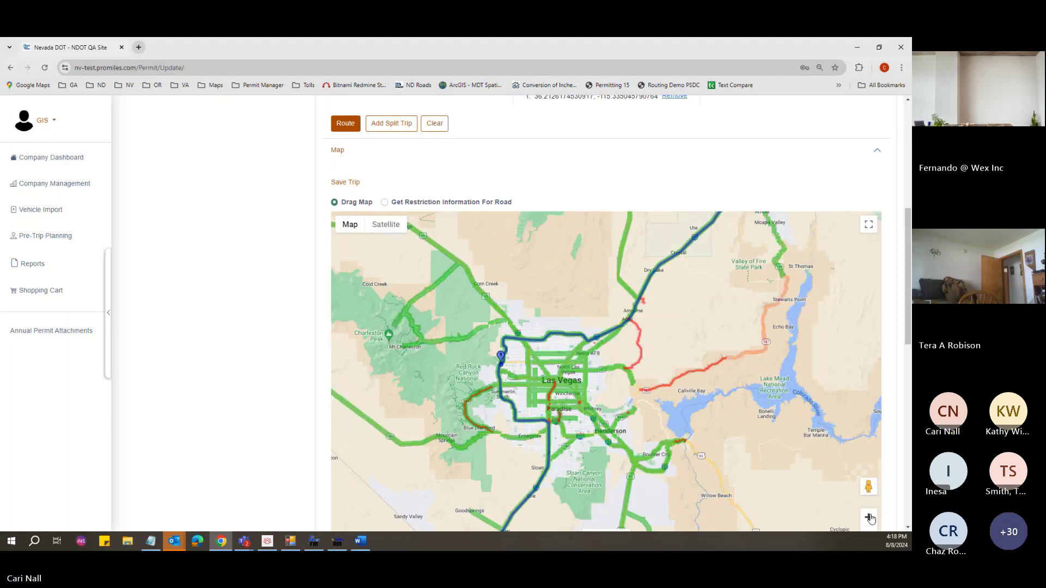
{"action": "scroll", "coordinate": [502, 359], "scroll_direction": "up", "scroll_amount": 2}
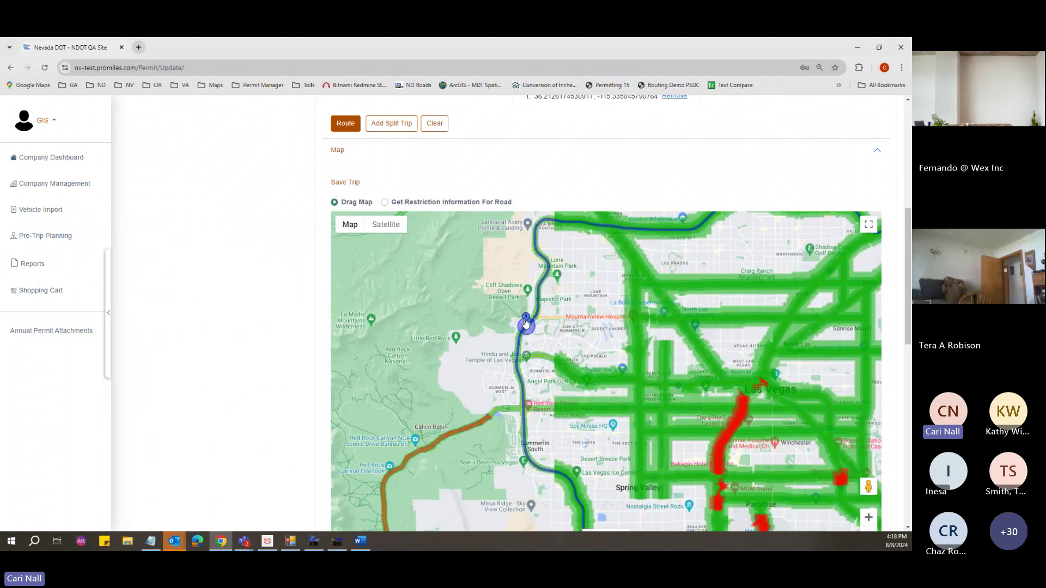
{"action": "left_click_drag", "start_coordinate": [526, 324], "coordinate": [636, 326]}
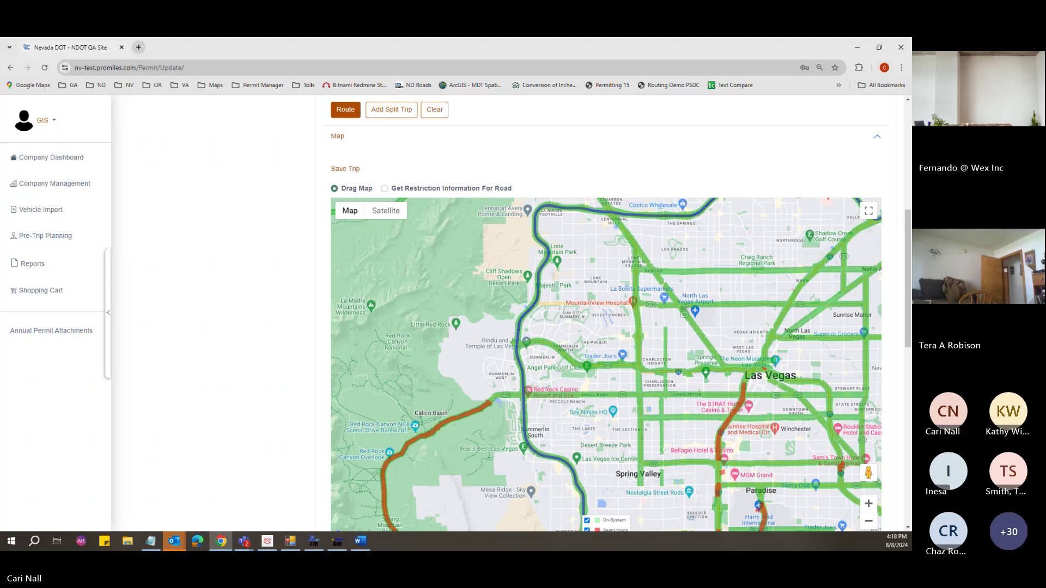
- Review the 145.4-mile driving directions, then go back to the Company Dashboard permit queue
{"action": "left_click_drag", "start_coordinate": [906, 312], "coordinate": [907, 294]}
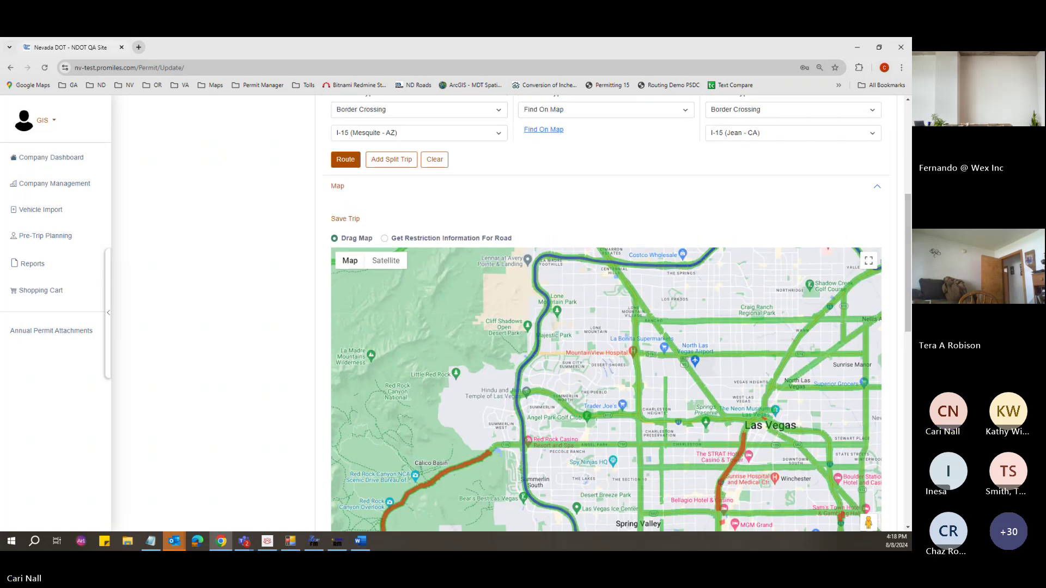
{"action": "left_click_drag", "start_coordinate": [906, 298], "coordinate": [910, 349]}
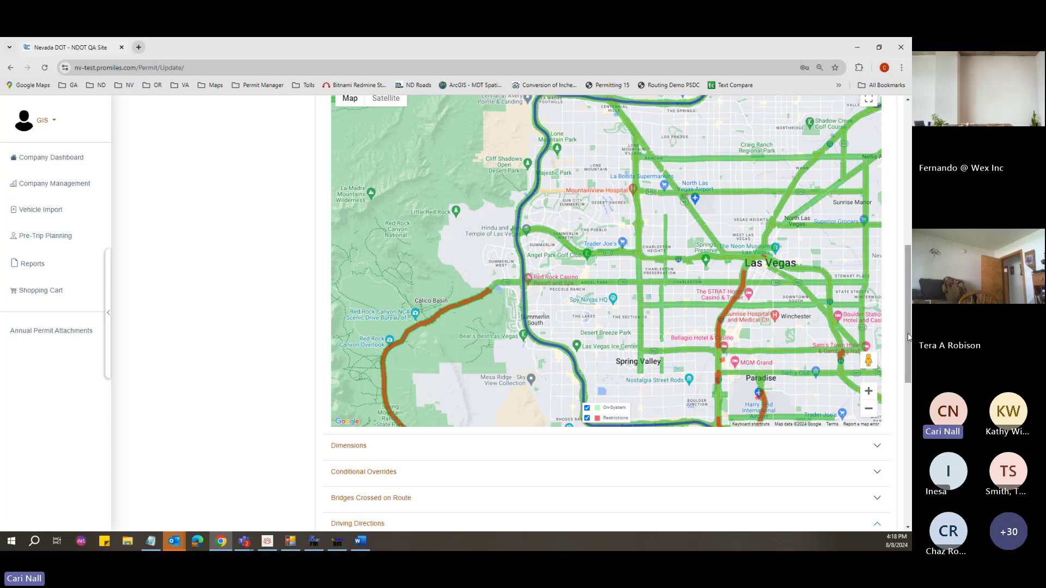
{"action": "left_click_drag", "start_coordinate": [909, 337], "coordinate": [908, 477]}
{"action": "left_click", "coordinate": [345, 492]}
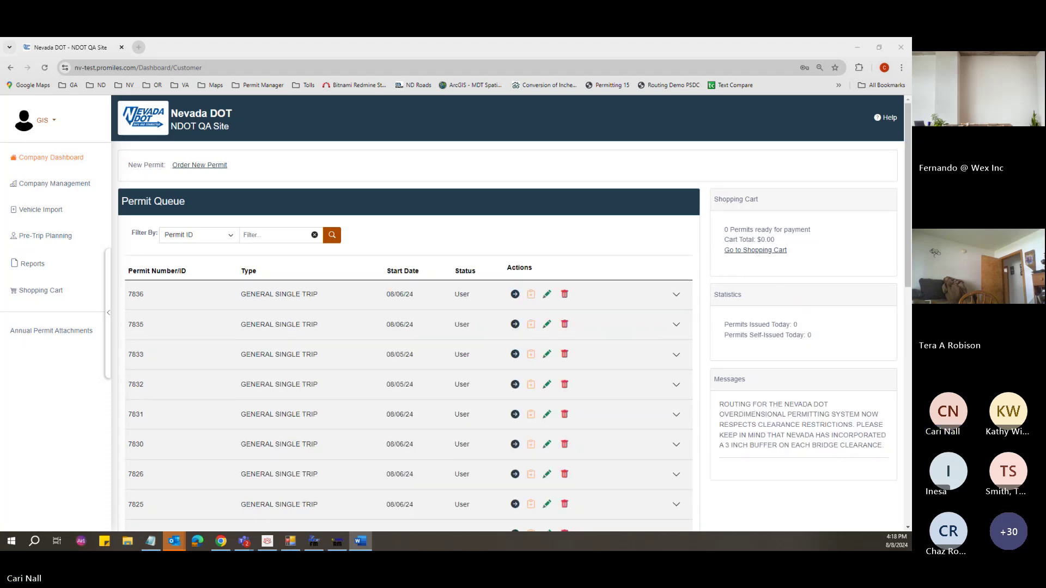
- Filter the permit queue to Permit ID 7824 and open it for editing
{"action": "left_click", "coordinate": [294, 234]}
{"action": "type", "text": "7824"}
{"action": "left_click", "coordinate": [332, 236]}
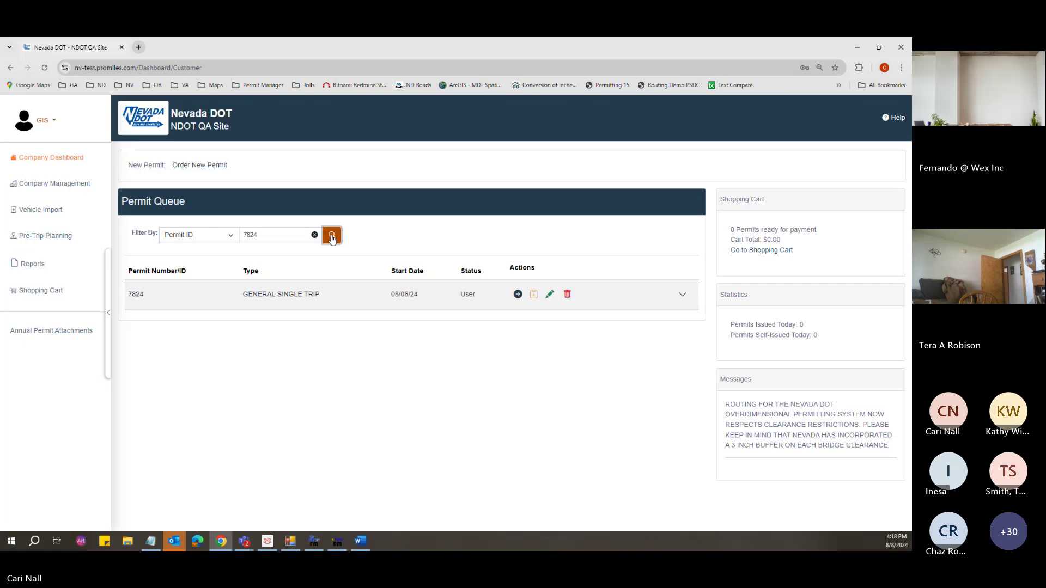
{"action": "left_click", "coordinate": [550, 294]}
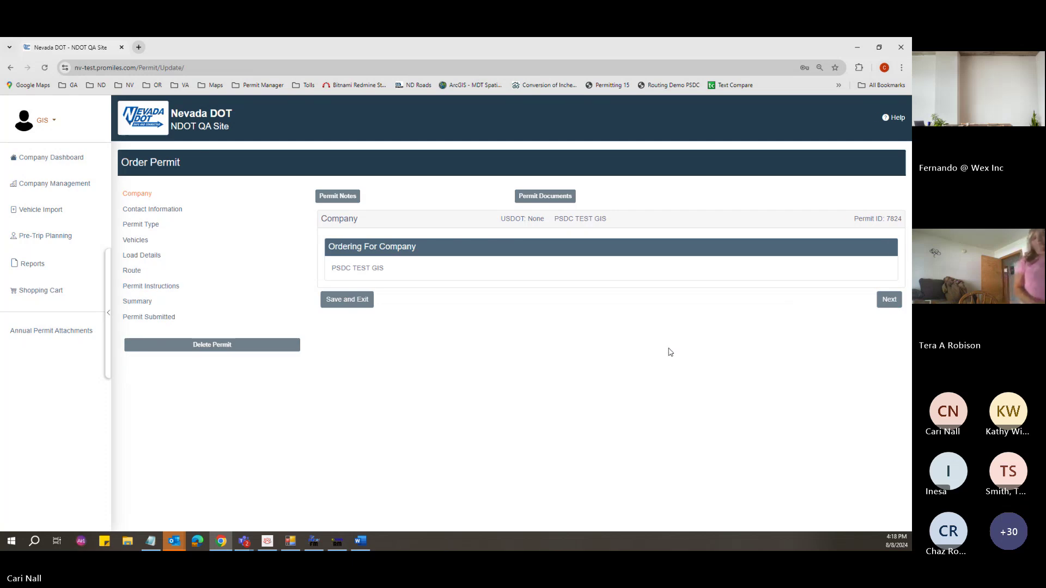
- Advance through Permit Type, Vehicles and Load Details to the Route step's trip fields
{"action": "scroll", "coordinate": [903, 255], "scroll_direction": "down", "scroll_amount": 2}
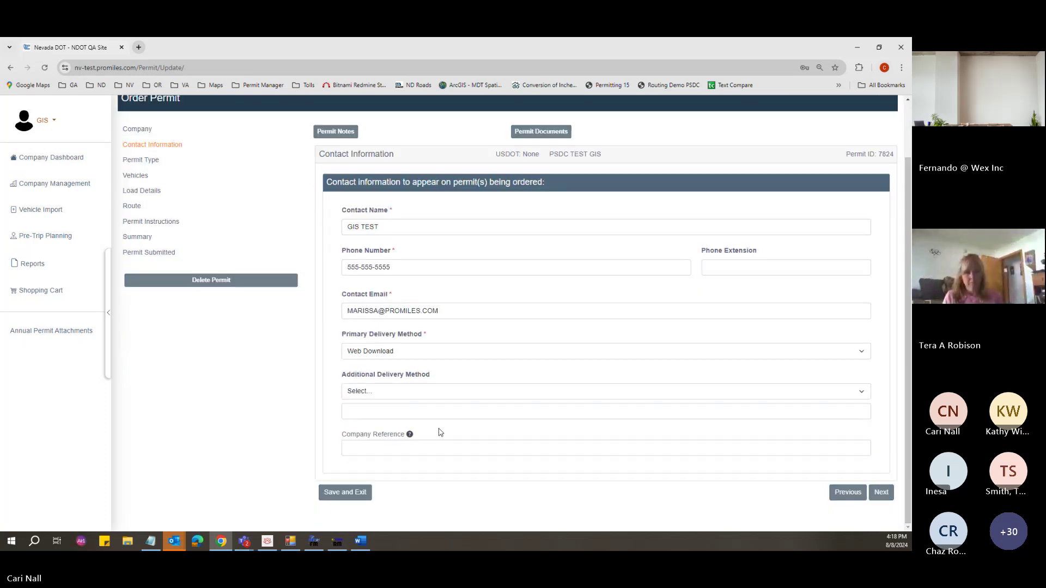
{"action": "left_click", "coordinate": [885, 525]}
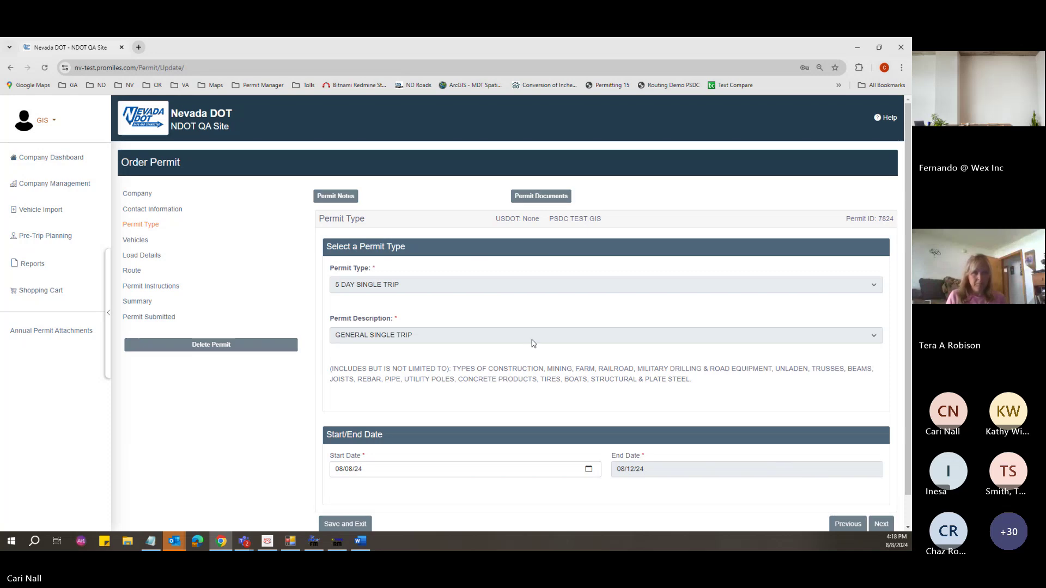
{"action": "left_click", "coordinate": [888, 499]}
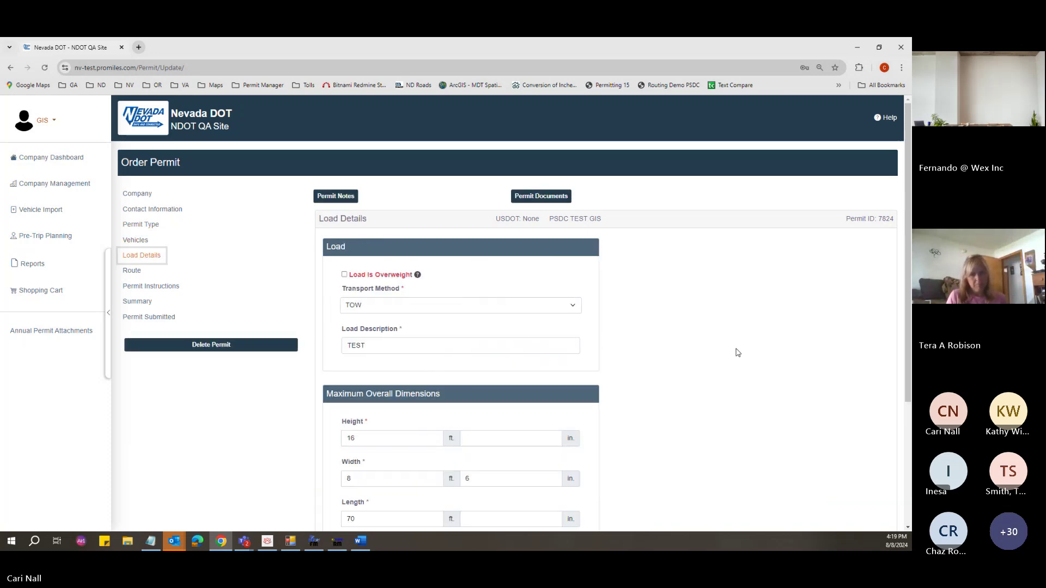
{"action": "scroll", "coordinate": [736, 353], "scroll_direction": "down", "scroll_amount": 3}
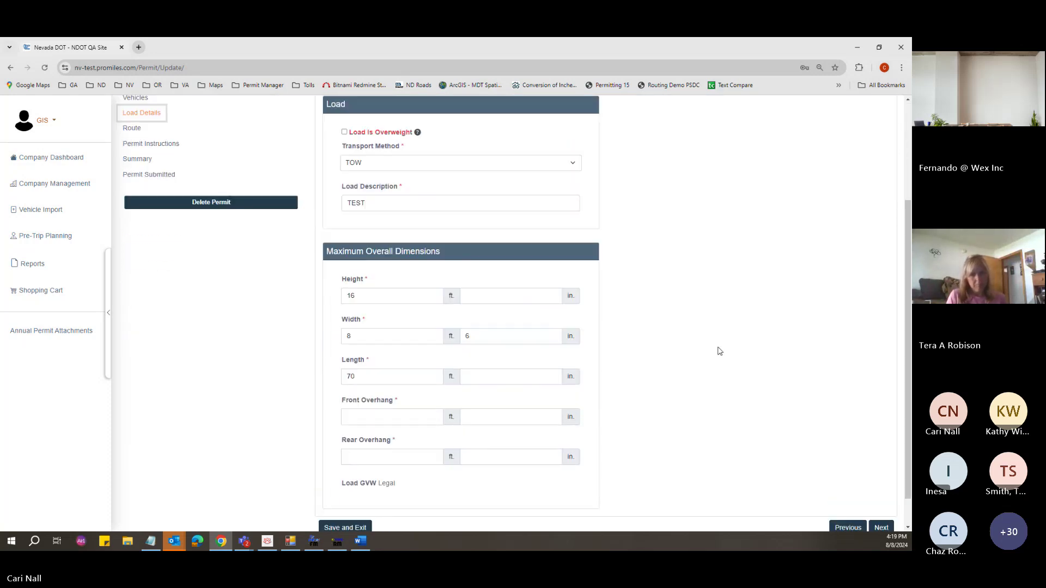
{"action": "left_click", "coordinate": [881, 527]}
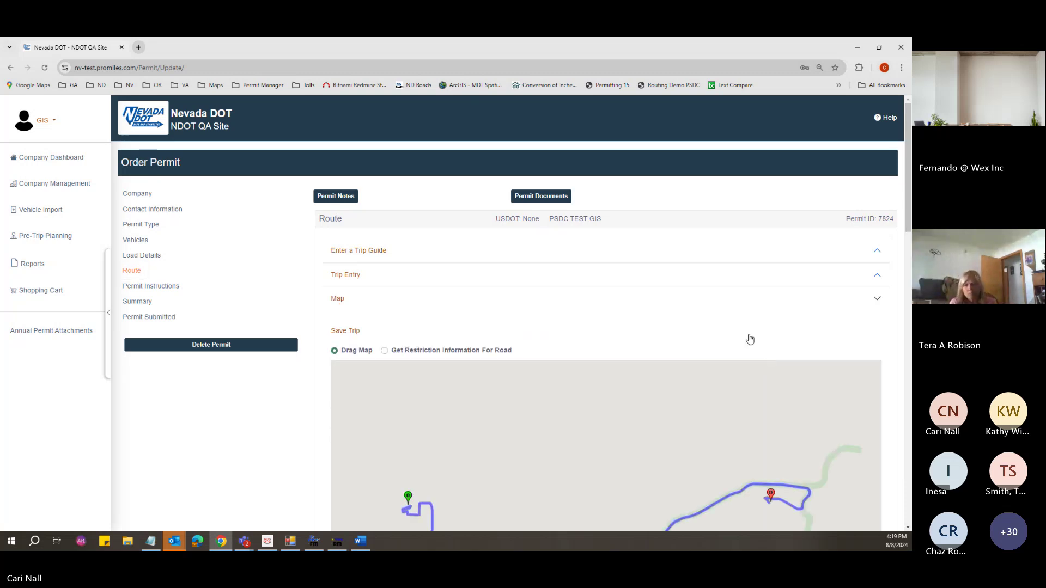
{"action": "left_click", "coordinate": [763, 363]}
{"action": "left_click", "coordinate": [746, 386]}
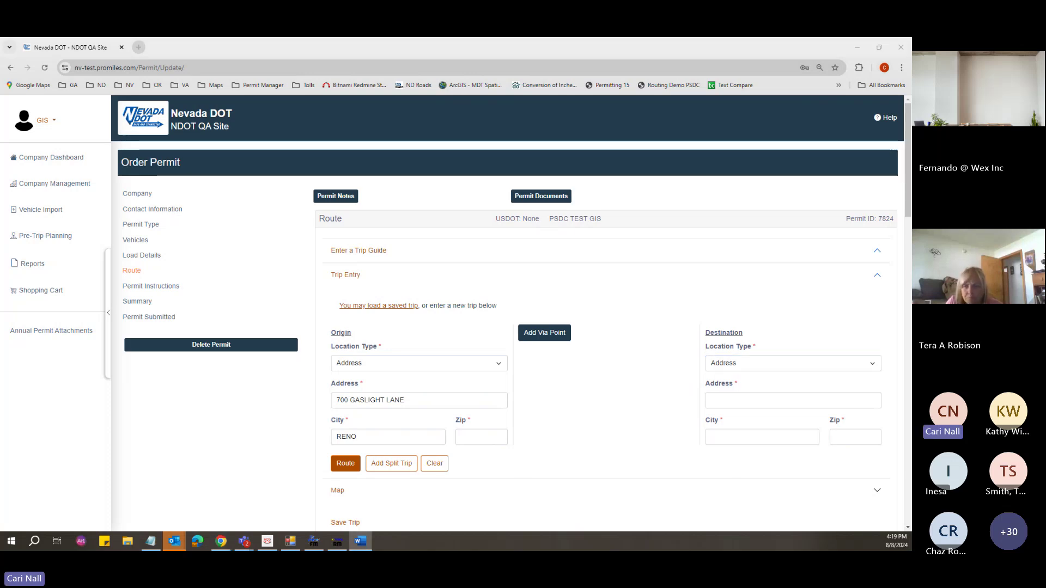
{"action": "left_click", "coordinate": [795, 403]}
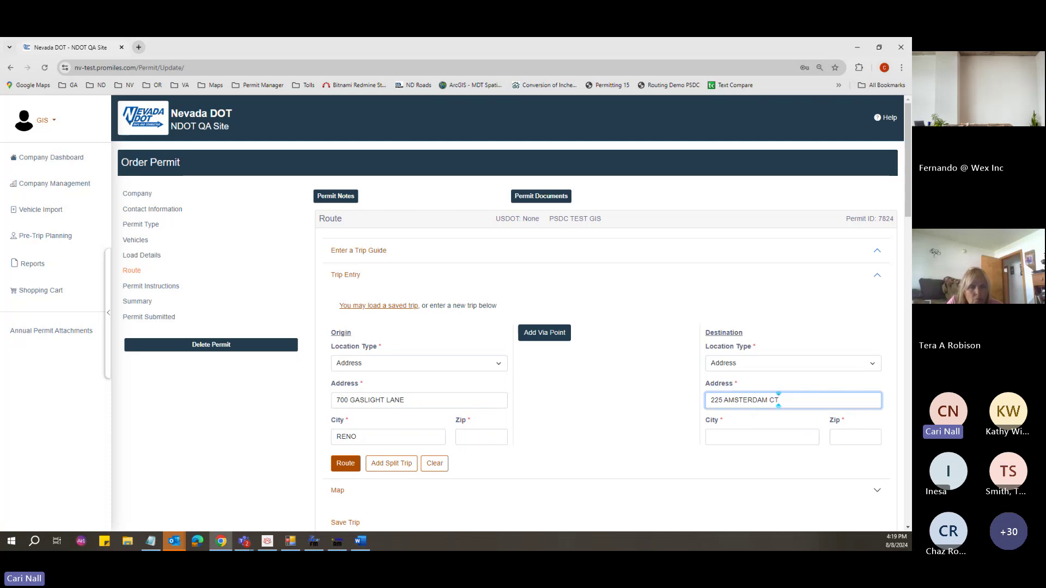
{"action": "key", "text": "alt+Tab"}
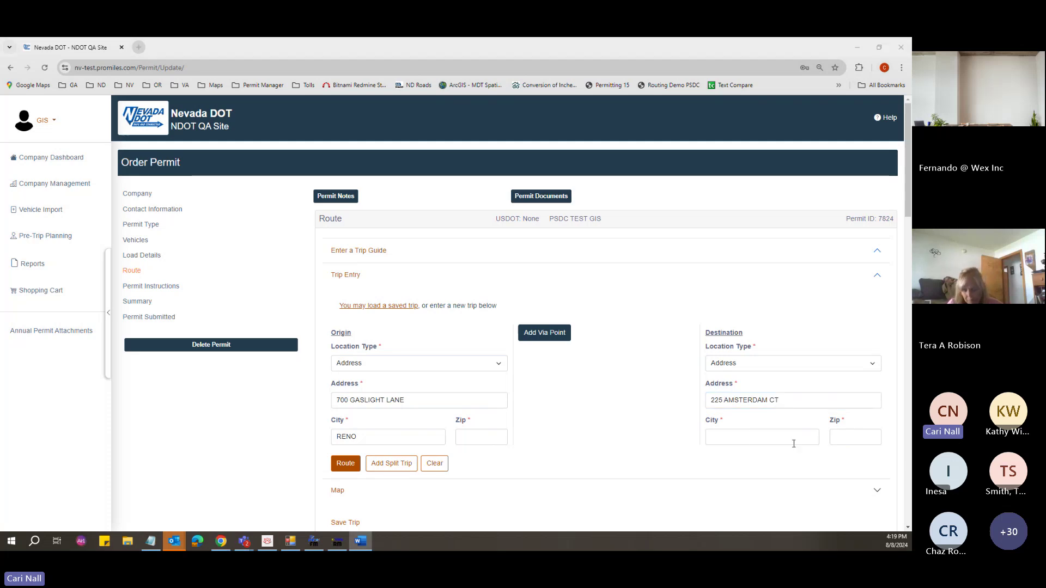
{"action": "left_click", "coordinate": [793, 443]}
{"action": "type", "text": "SPARKS"}
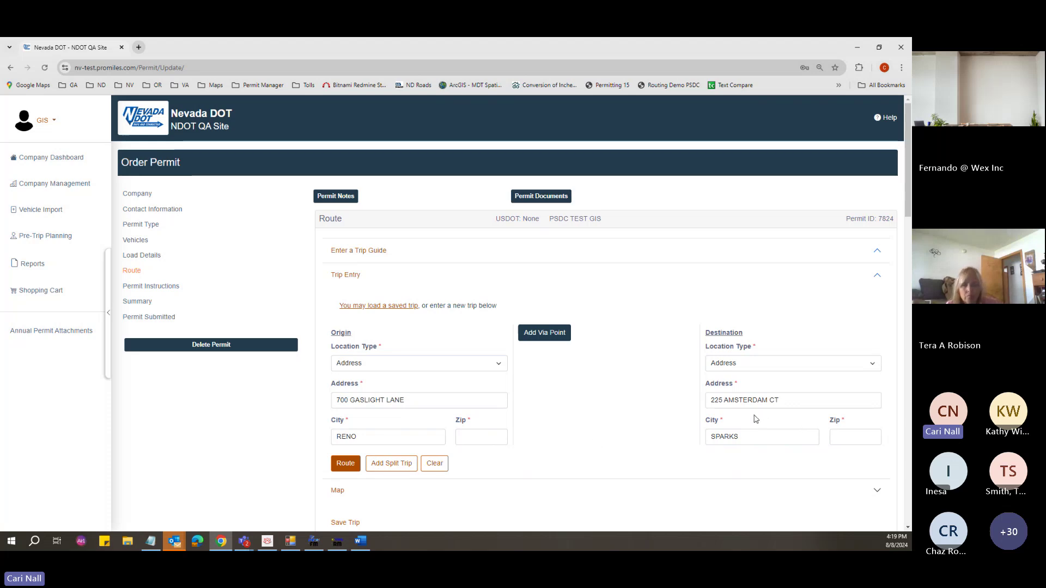
{"action": "left_click", "coordinate": [346, 463]}
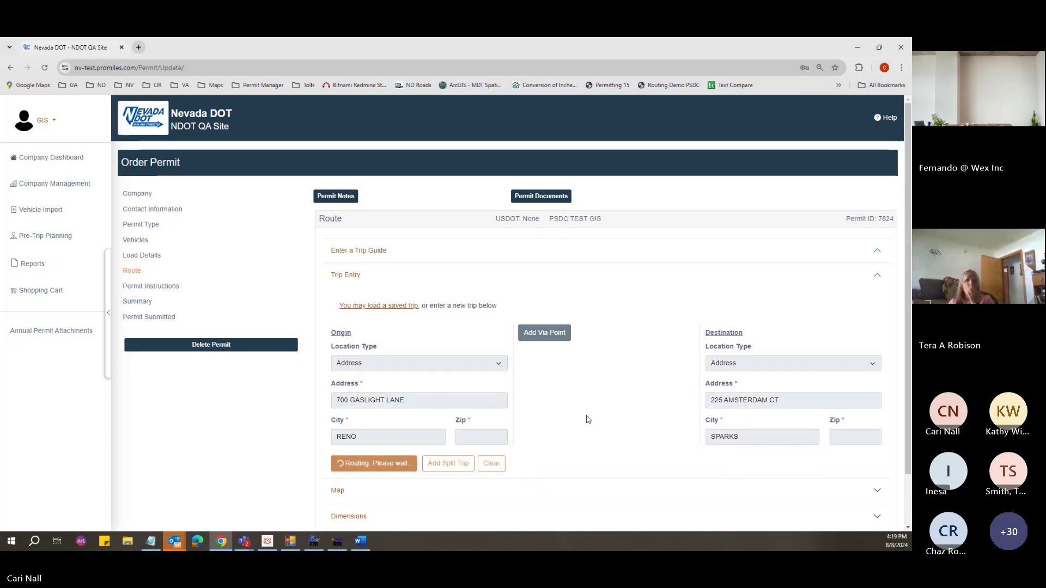
- After the Location Not Found warning, select the destination address and open a blank browser tab
{"action": "key", "text": "alt+Tab"}
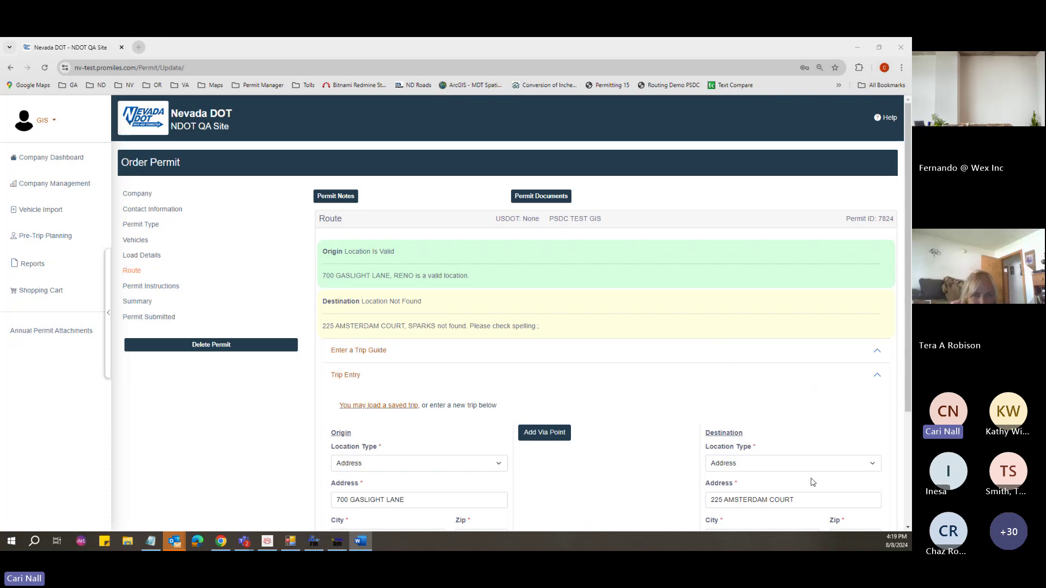
{"action": "scroll", "coordinate": [656, 391], "scroll_direction": "down", "scroll_amount": 1}
{"action": "left_click_drag", "start_coordinate": [788, 447], "coordinate": [701, 460]}
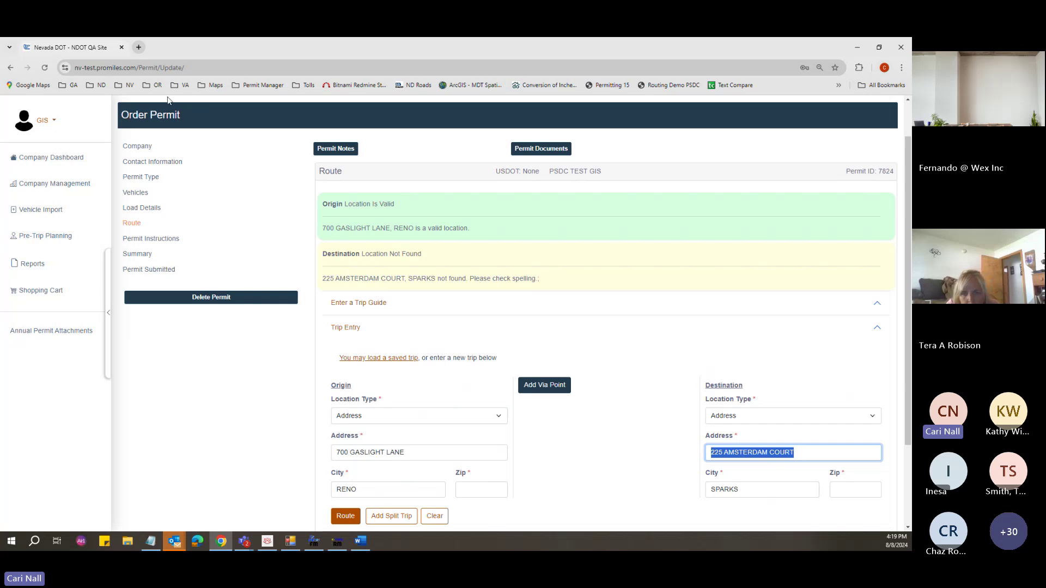
{"action": "left_click", "coordinate": [139, 50]}
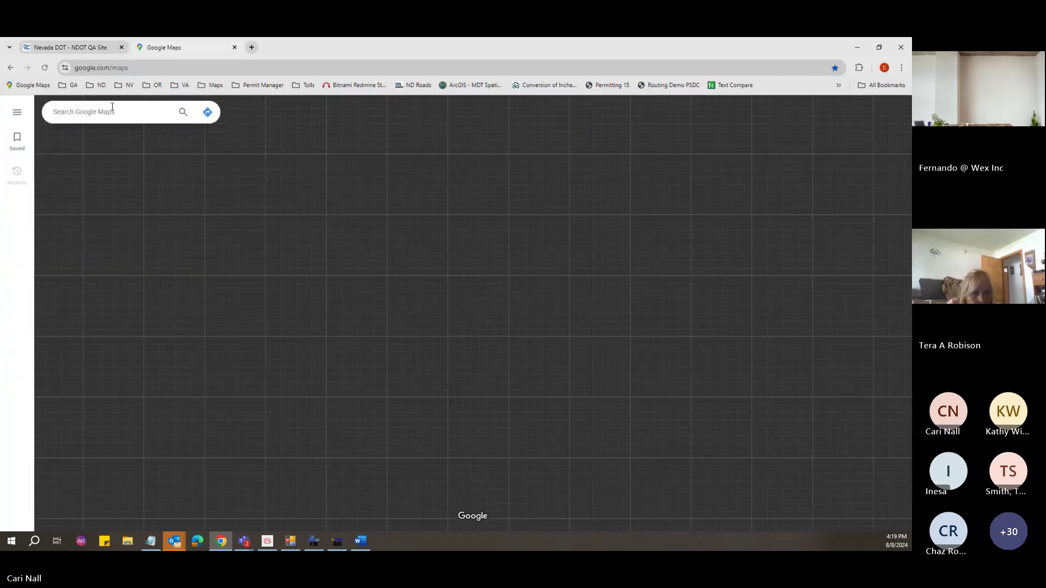
{"action": "key", "text": "Return"}
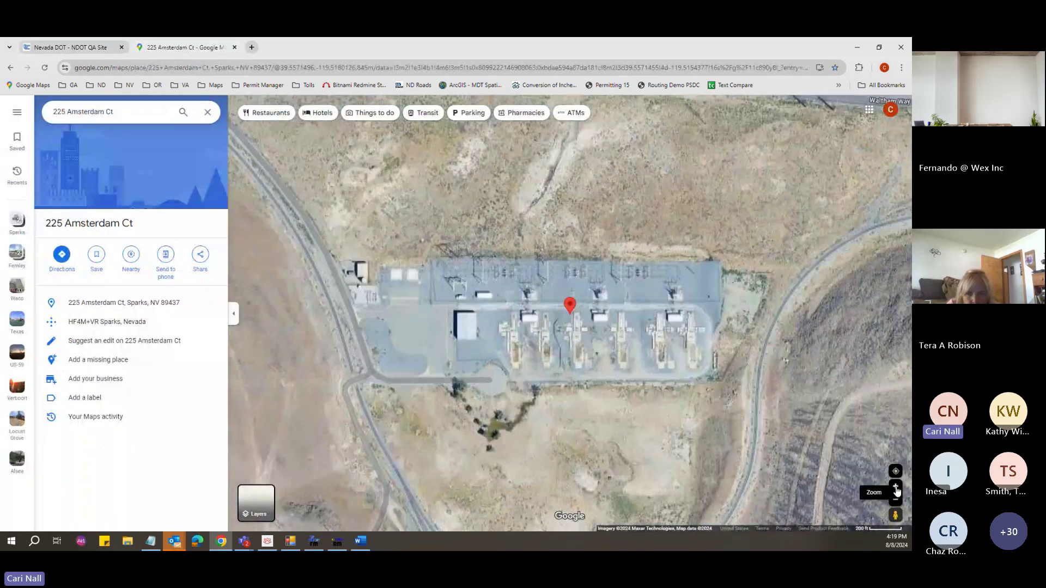
{"action": "left_click", "coordinate": [896, 488]}
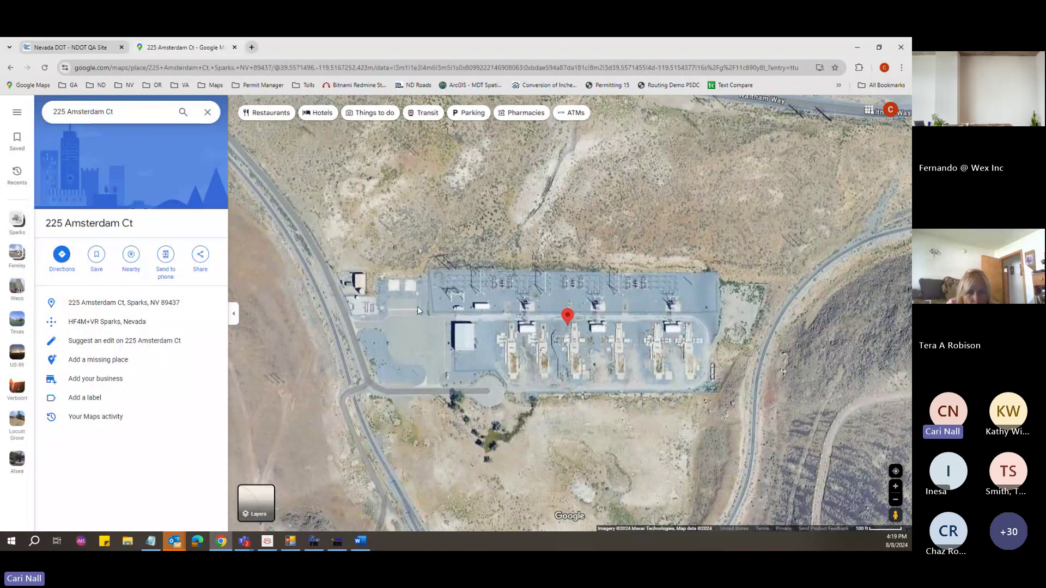
{"action": "left_click_drag", "start_coordinate": [661, 339], "coordinate": [656, 355]}
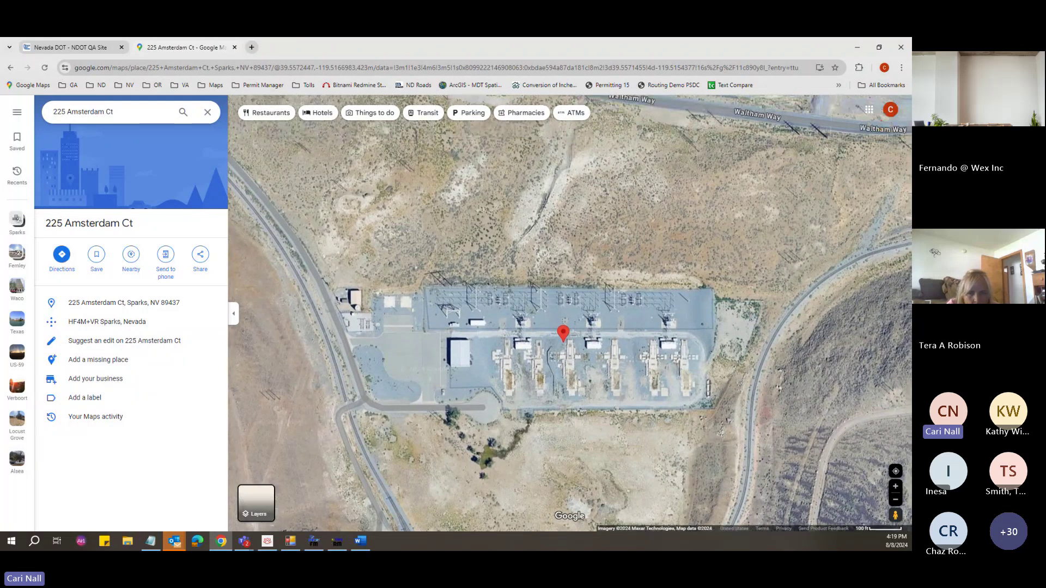
{"action": "left_click", "coordinate": [896, 500]}
{"action": "left_click", "coordinate": [896, 500]}
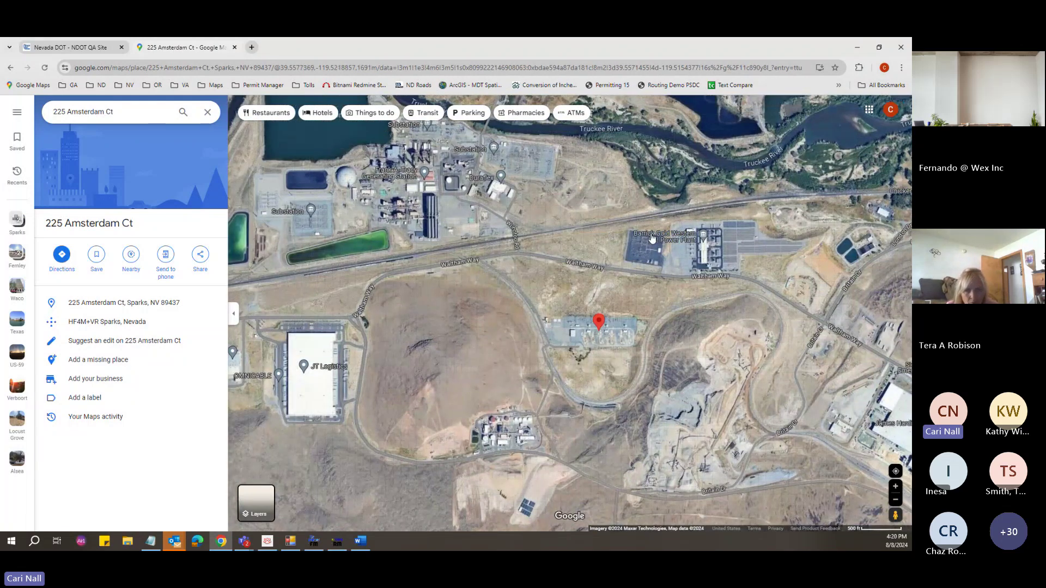
{"action": "mouse_move", "coordinate": [653, 239]}
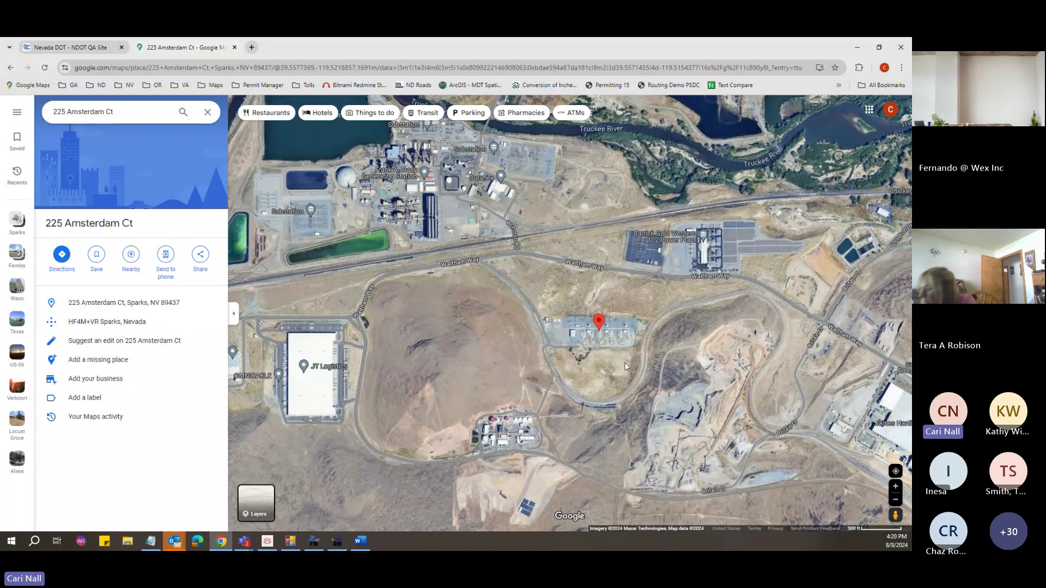
{"action": "scroll", "coordinate": [624, 362], "scroll_direction": "up", "scroll_amount": 3}
{"action": "left_click_drag", "start_coordinate": [608, 367], "coordinate": [573, 355]}
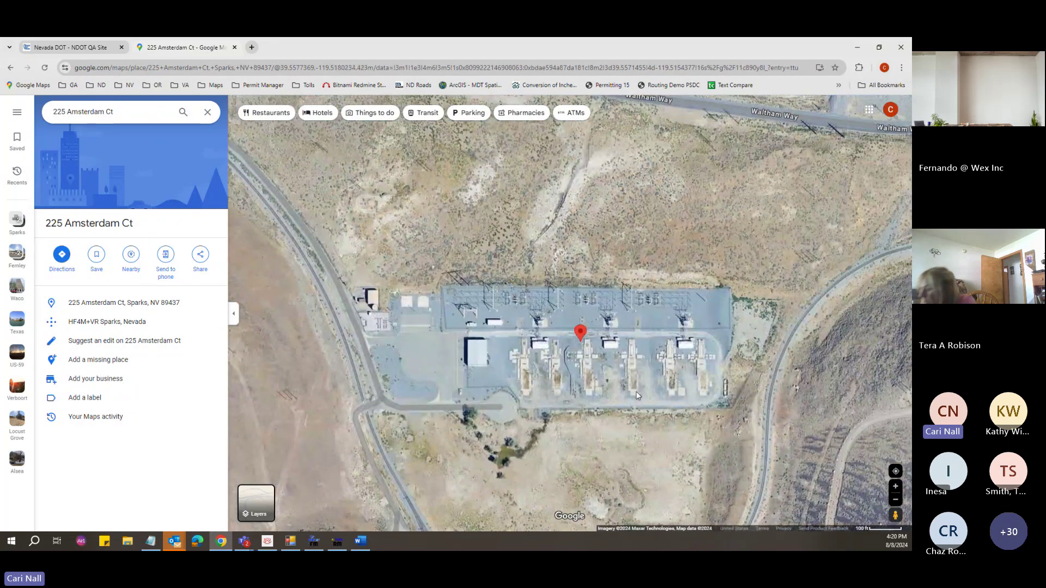
- Copy the marker's coordinates and return to the NDOT Route page's destination address
{"action": "right_click", "coordinate": [574, 343]}
{"action": "left_click", "coordinate": [586, 350]}
{"action": "key", "text": "ctrl+Tab"}
{"action": "triple_click", "coordinate": [781, 452]}
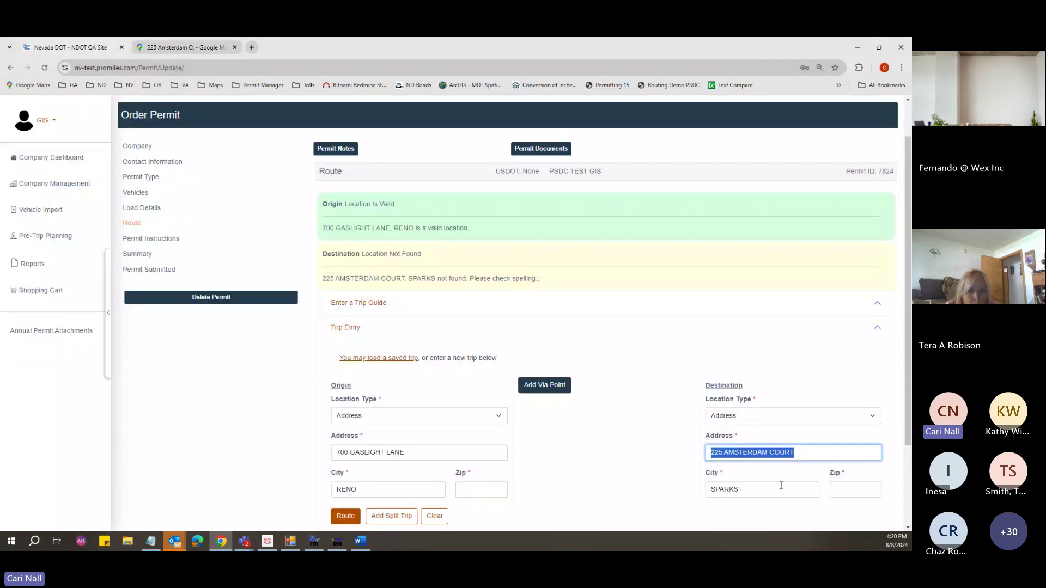
- Make the destination Latitude/Longitude 39.557147539555885, -119.5155181693797 using the copied coordinates
{"action": "left_click", "coordinate": [722, 418]}
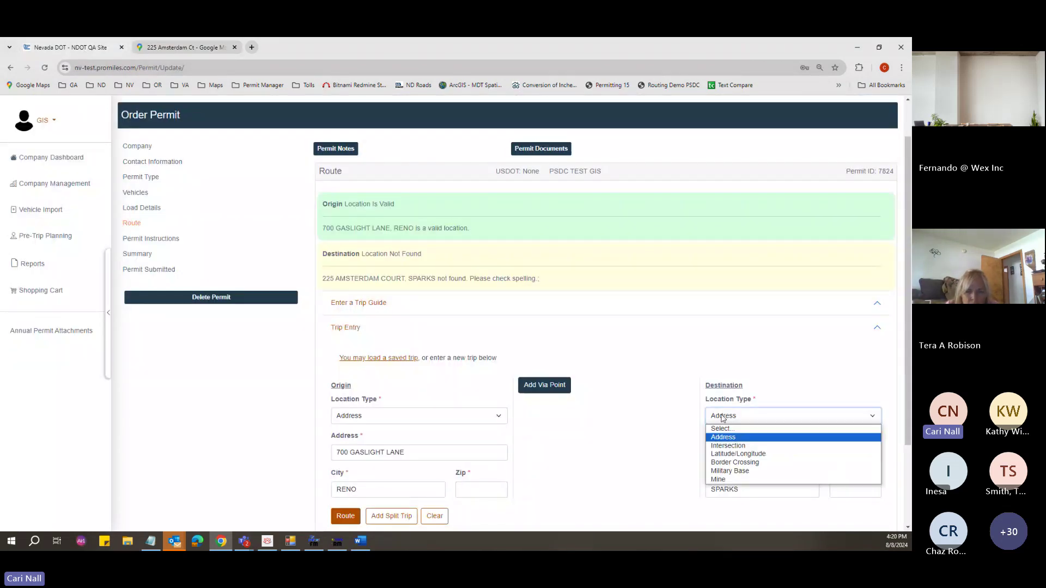
{"action": "left_click", "coordinate": [732, 456]}
{"action": "left_click", "coordinate": [735, 450]}
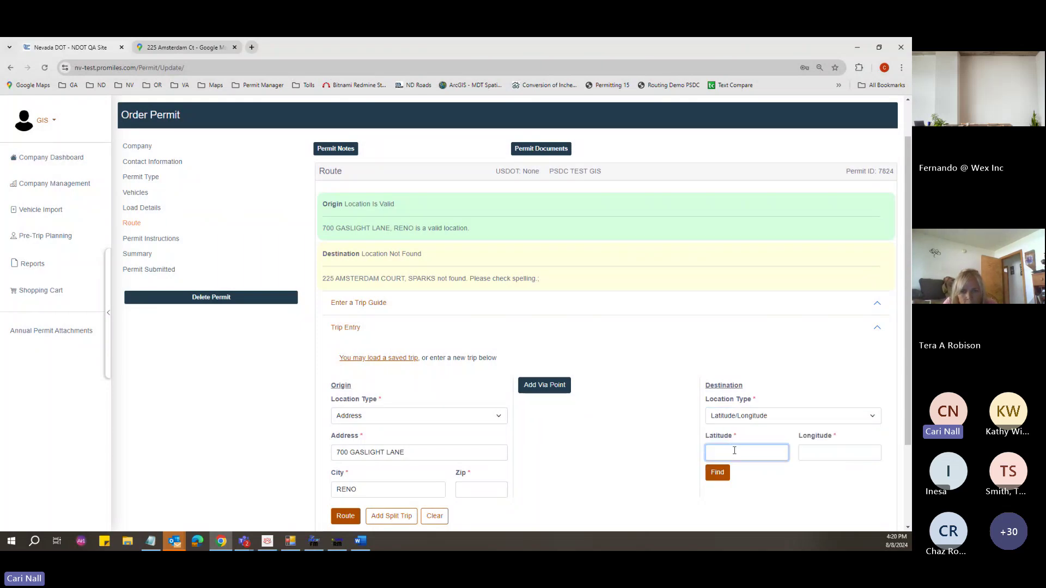
{"action": "key", "text": "ctrl+v"}
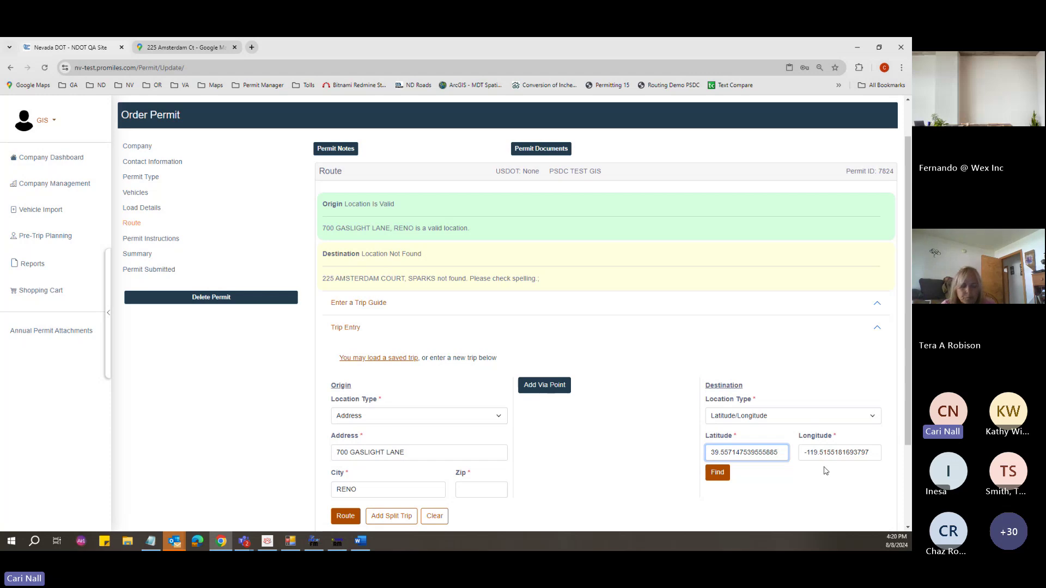
- Calculate the Reno-to-Sparks route to the coordinate destination
{"action": "scroll", "coordinate": [595, 478], "scroll_direction": "up", "scroll_amount": 2}
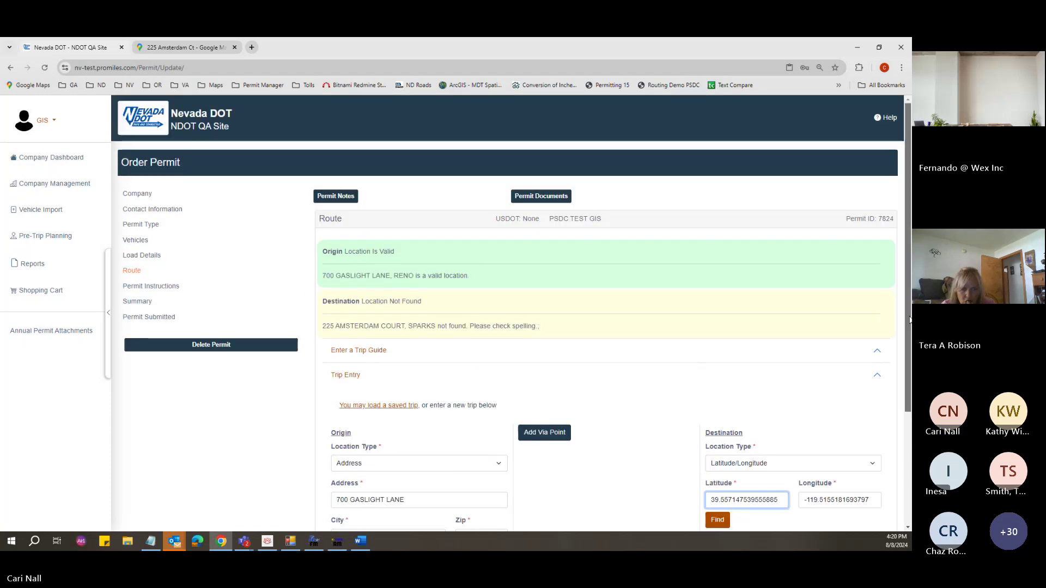
{"action": "scroll", "coordinate": [595, 477], "scroll_direction": "down", "scroll_amount": 3}
{"action": "scroll", "coordinate": [326, 429], "scroll_direction": "down", "scroll_amount": 1}
{"action": "left_click", "coordinate": [347, 435]}
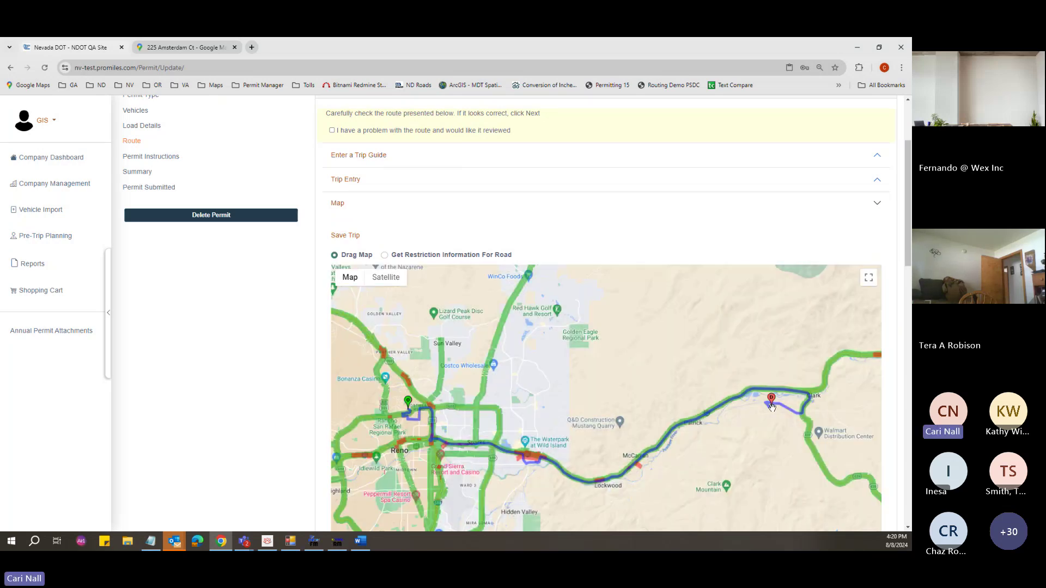
- Zoom into Sparks and show I-80 road restrictions: bridge heights 15'9" and 18'11", ACC 2
{"action": "scroll", "coordinate": [771, 406], "scroll_direction": "up", "scroll_amount": 1}
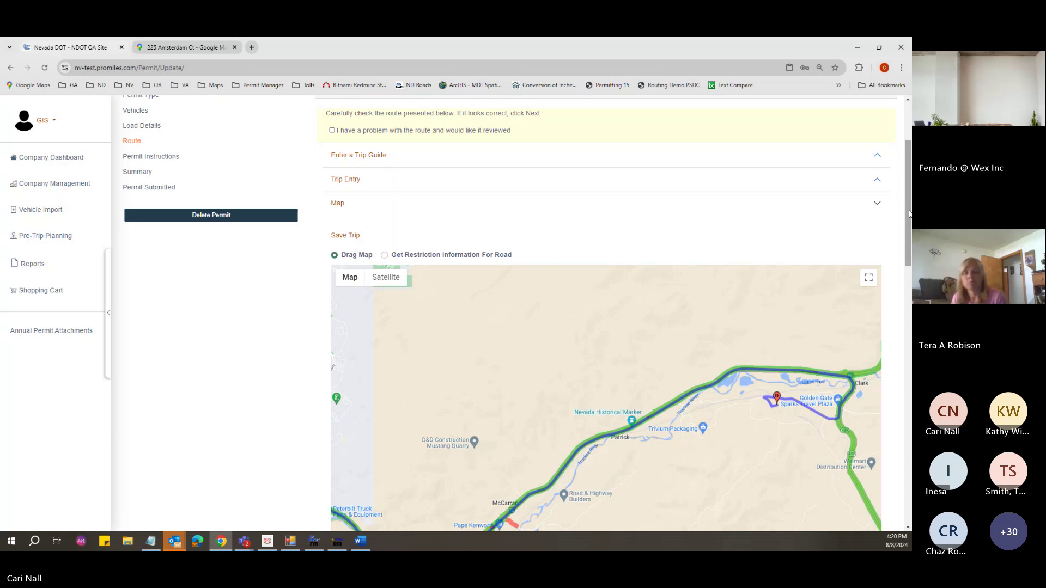
{"action": "scroll", "coordinate": [909, 213], "scroll_direction": "down", "scroll_amount": 2}
{"action": "left_click_drag", "start_coordinate": [333, 342], "coordinate": [558, 300]}
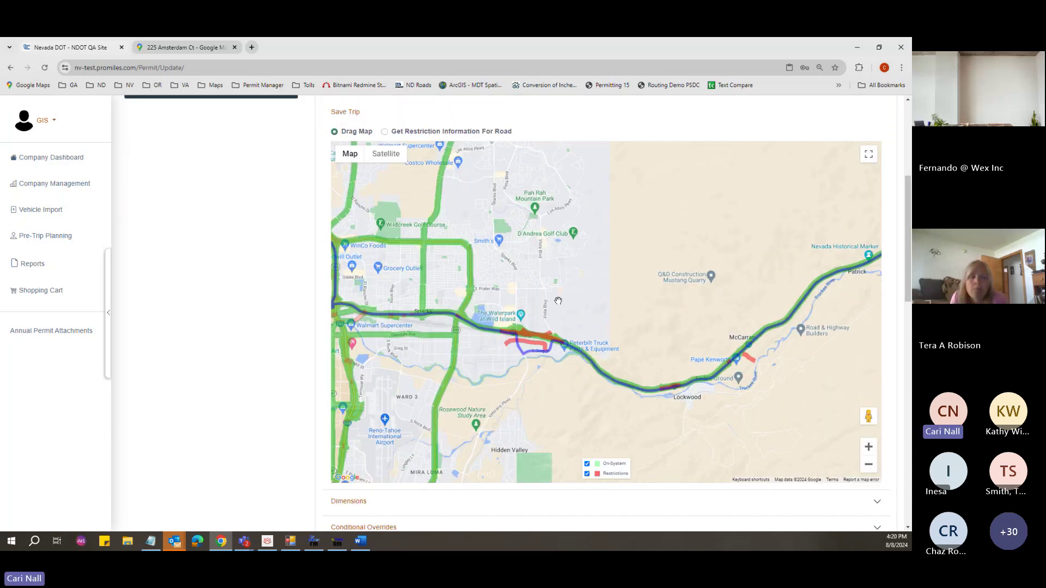
{"action": "left_click_drag", "start_coordinate": [470, 298], "coordinate": [484, 303]}
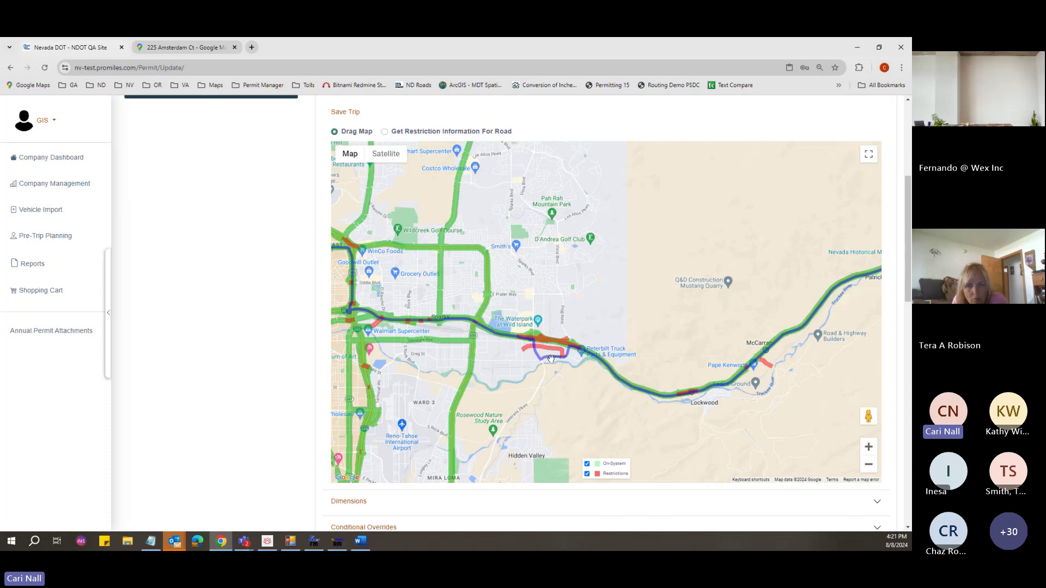
{"action": "left_click", "coordinate": [869, 447]}
{"action": "left_click", "coordinate": [869, 447]}
{"action": "scroll", "coordinate": [829, 433], "scroll_direction": "down", "scroll_amount": 1}
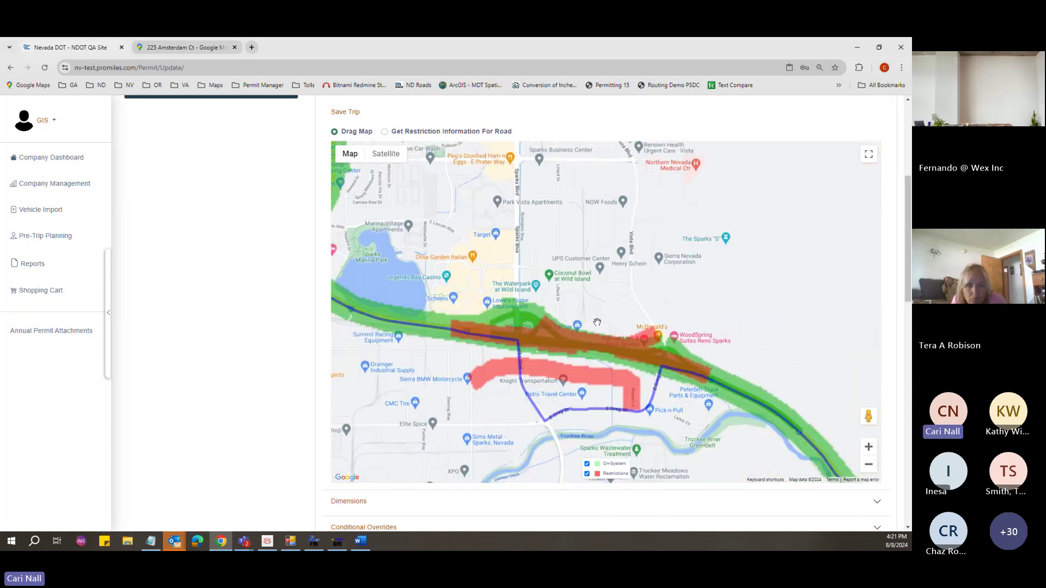
{"action": "scroll", "coordinate": [604, 305], "scroll_direction": "up", "scroll_amount": 1}
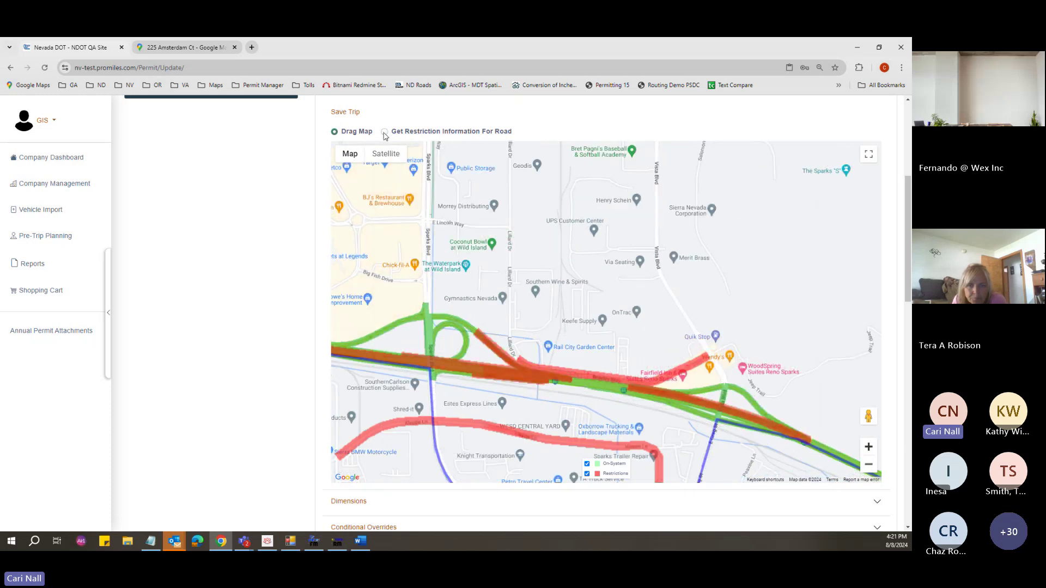
{"action": "left_click", "coordinate": [384, 132]}
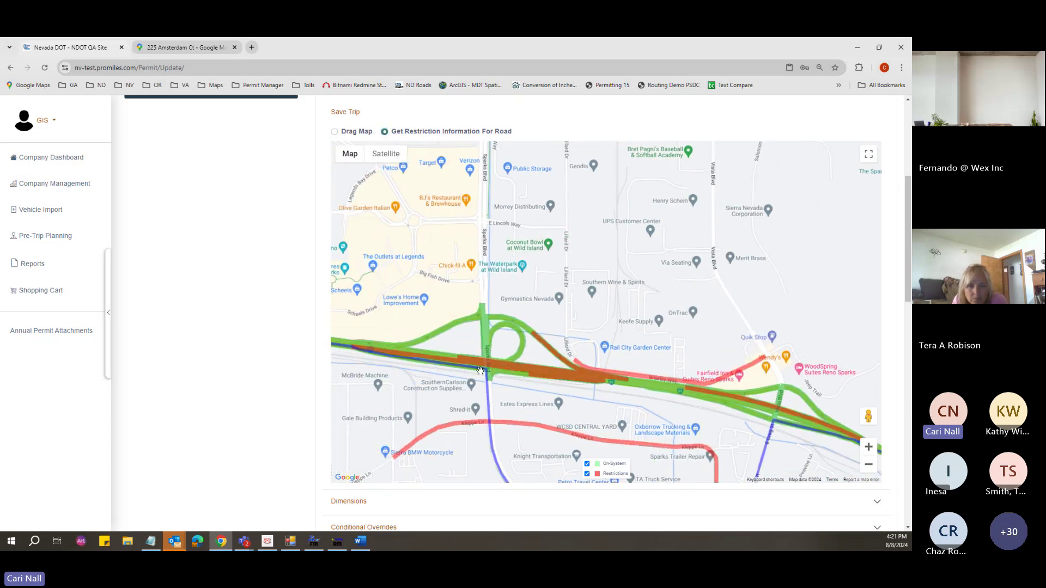
{"action": "left_click", "coordinate": [435, 358]}
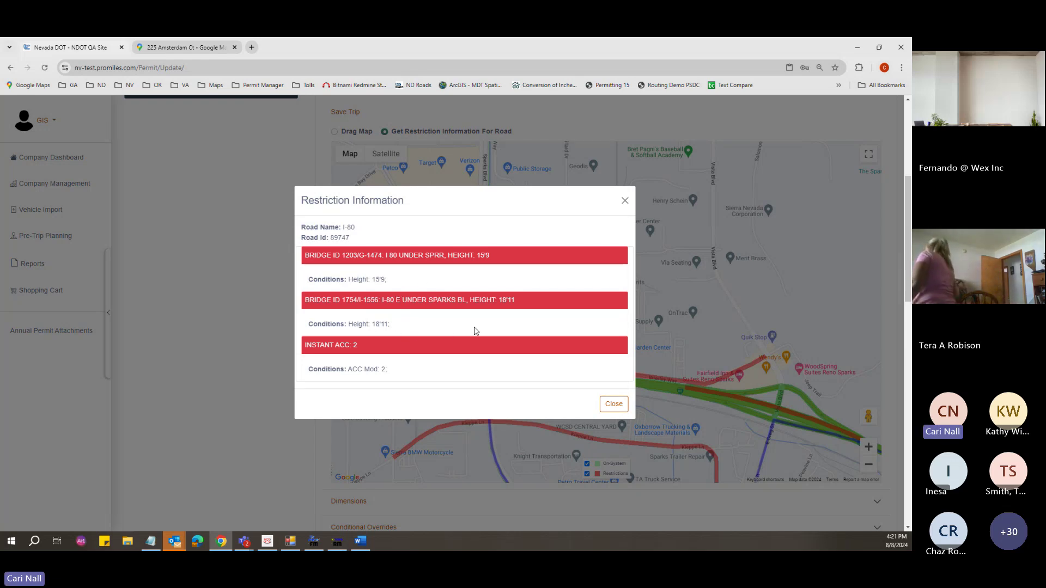
{"action": "left_click", "coordinate": [625, 201]}
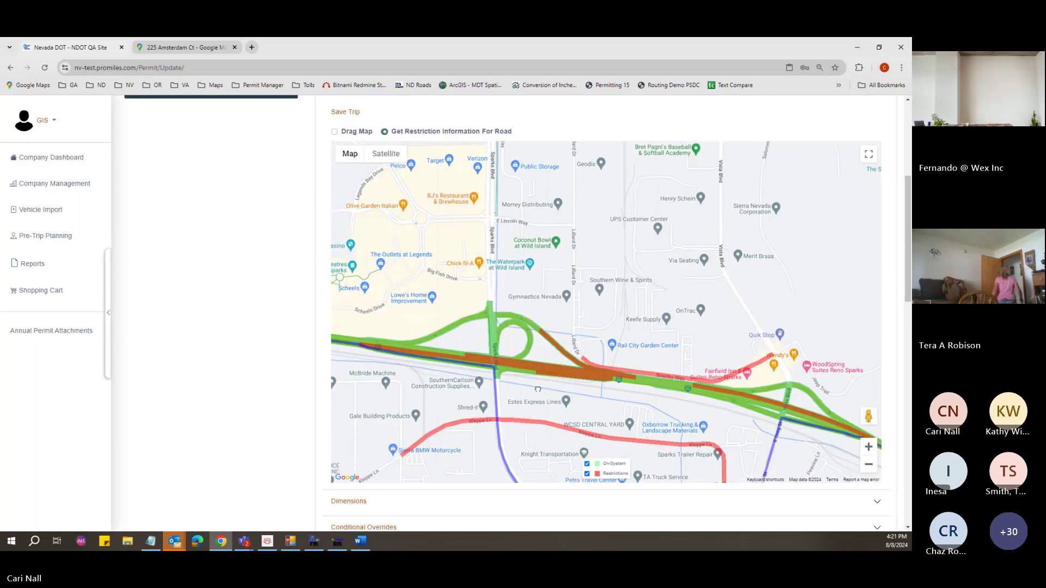
{"action": "left_click", "coordinate": [869, 466]}
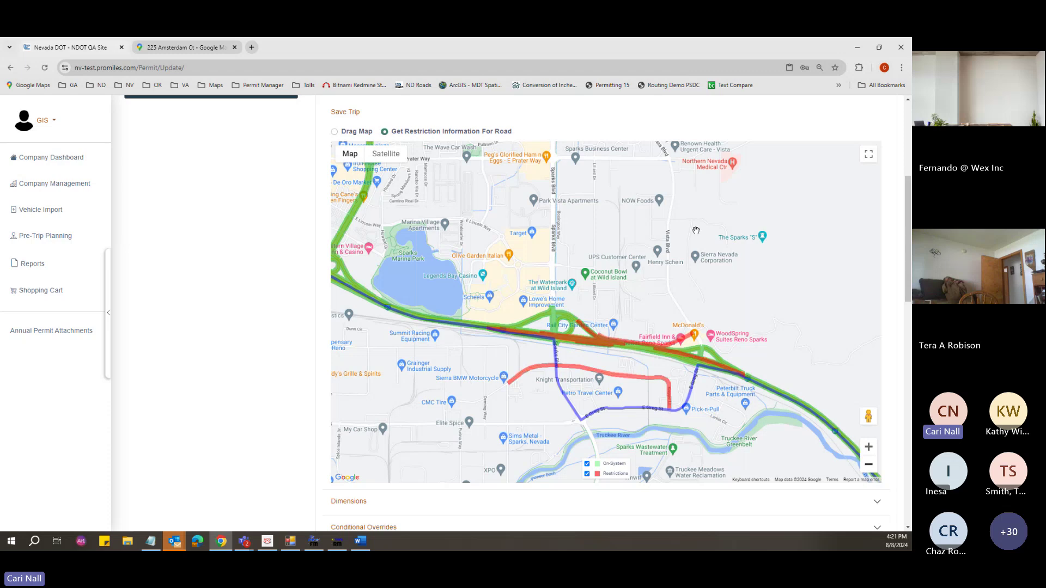
{"action": "left_click_drag", "start_coordinate": [696, 231], "coordinate": [729, 309]}
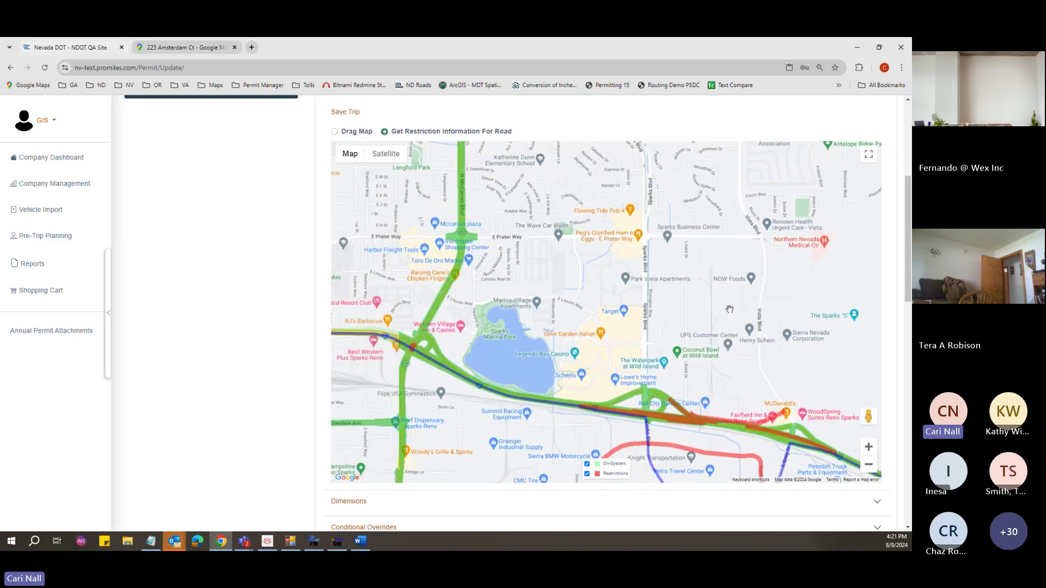
{"action": "left_click", "coordinate": [869, 464]}
{"action": "left_click_drag", "start_coordinate": [452, 327], "coordinate": [624, 200]}
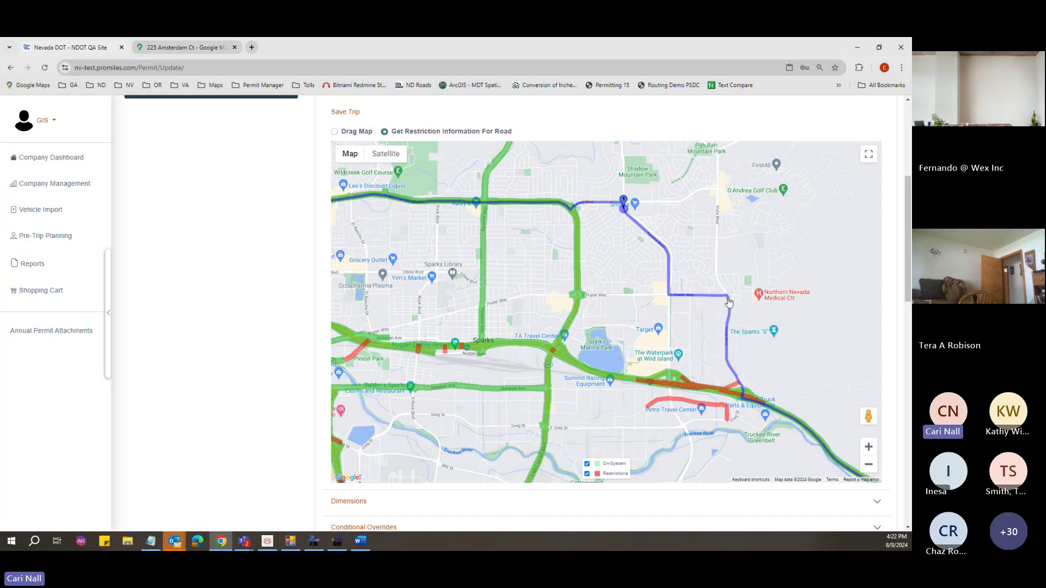
{"action": "left_click_drag", "start_coordinate": [727, 449], "coordinate": [626, 392]}
{"action": "left_click_drag", "start_coordinate": [545, 305], "coordinate": [596, 335]}
{"action": "left_click_drag", "start_coordinate": [539, 283], "coordinate": [480, 274]}
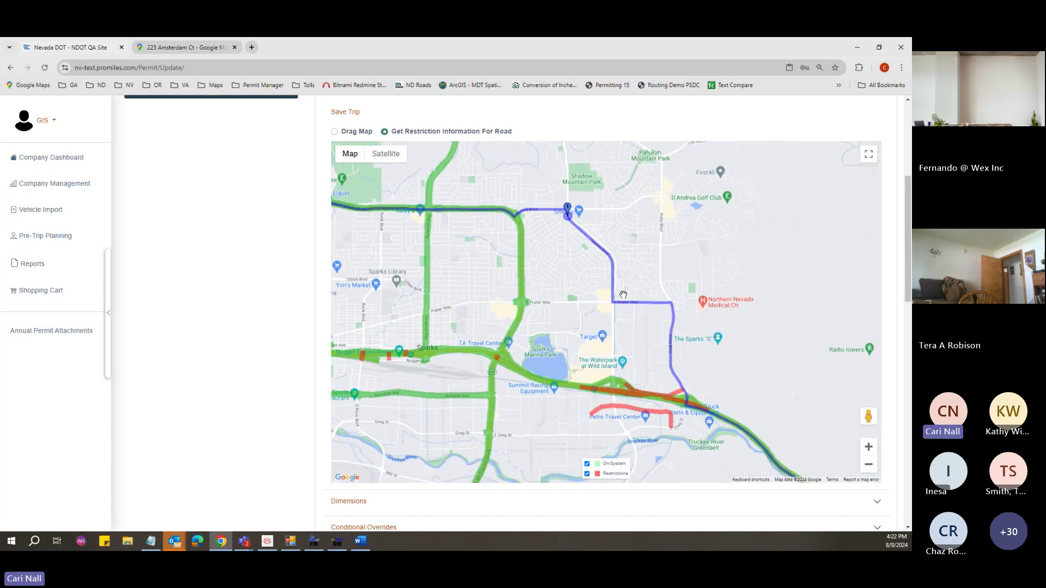
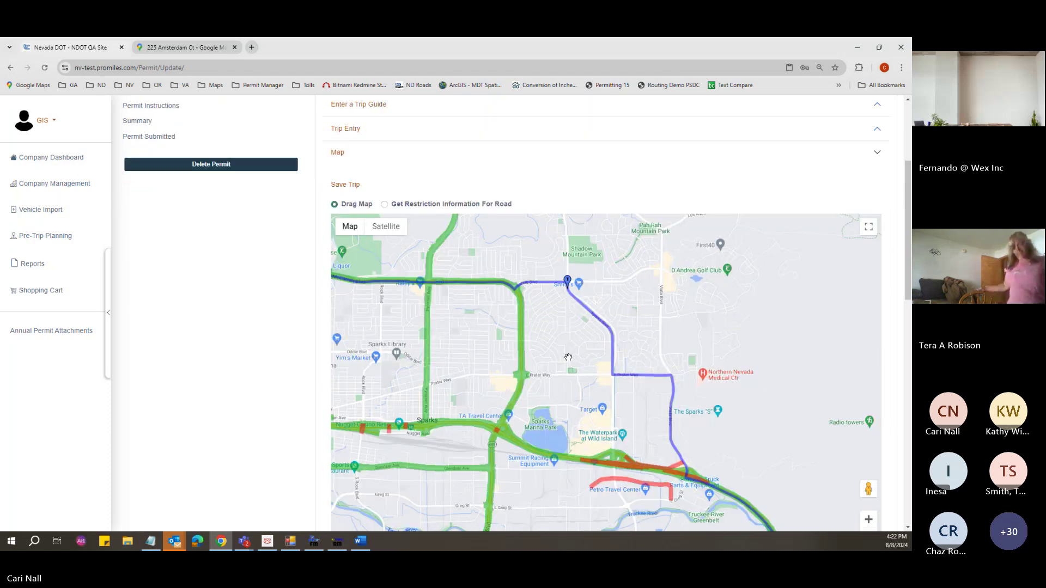
- Review permit 7824's 24.45-mile Reno route map and directions, then save and exit
{"action": "scroll", "coordinate": [605, 313], "scroll_direction": "down", "scroll_amount": 12}
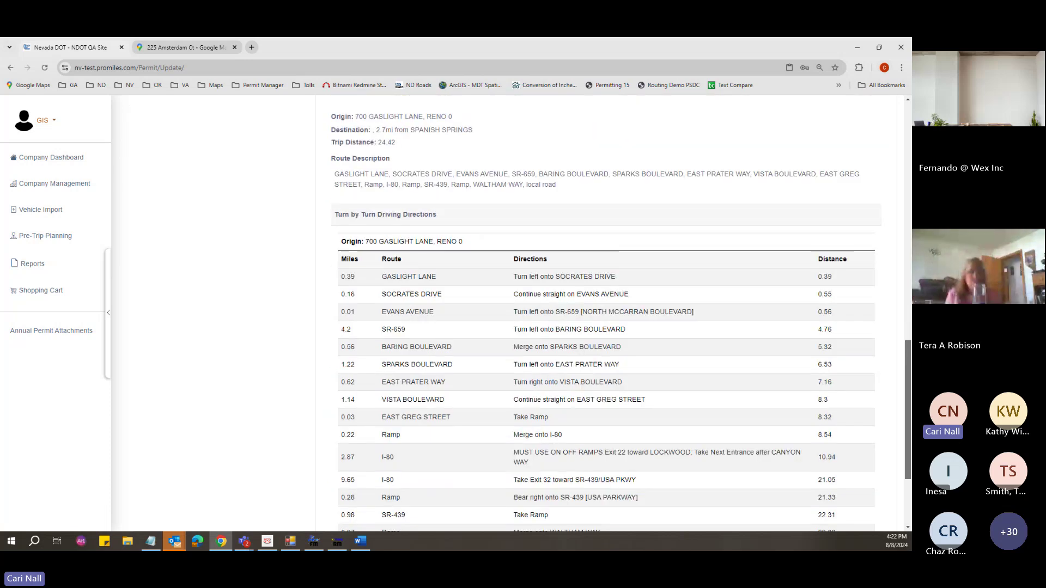
{"action": "scroll", "coordinate": [605, 314], "scroll_direction": "up", "scroll_amount": 3}
{"action": "scroll", "coordinate": [579, 291], "scroll_direction": "up", "scroll_amount": 6}
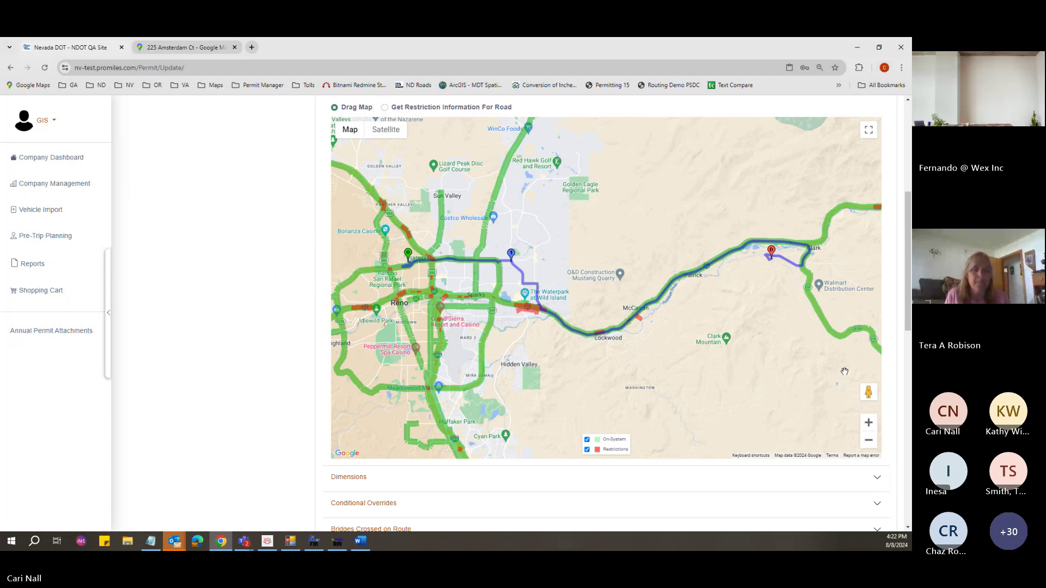
{"action": "left_click_drag", "start_coordinate": [909, 319], "coordinate": [908, 251]}
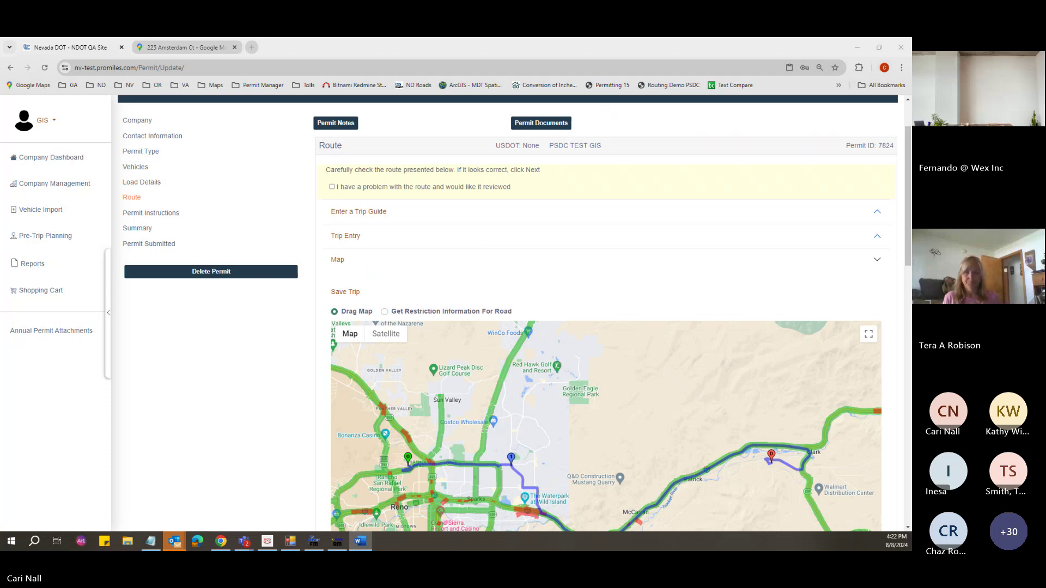
{"action": "left_click_drag", "start_coordinate": [909, 255], "coordinate": [909, 517]}
{"action": "left_click", "coordinate": [336, 493]}
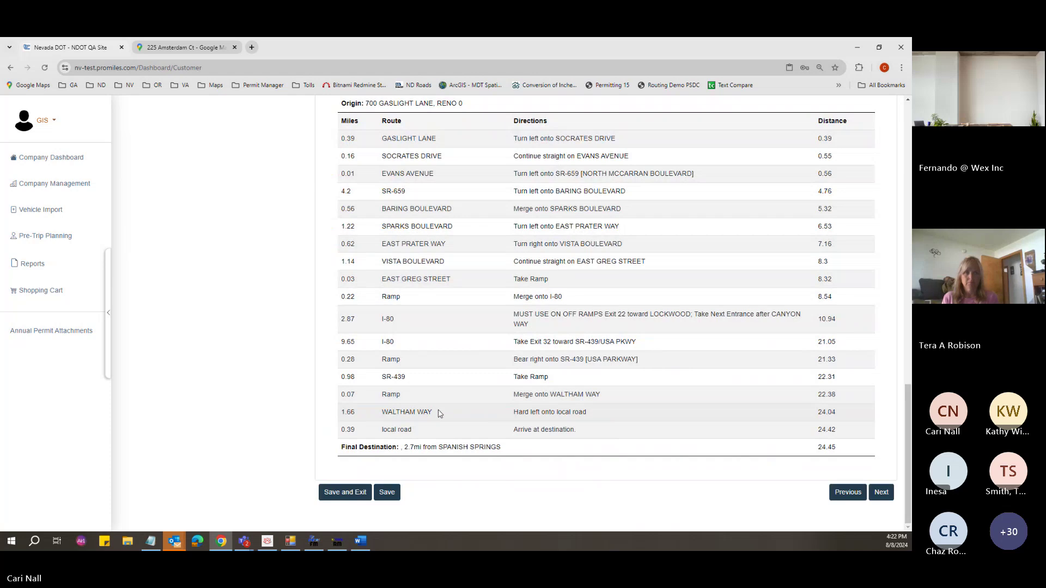
- Filter the Permit Queue to permit ID 7826 and open it for editing
{"action": "key", "text": "alt+Tab"}
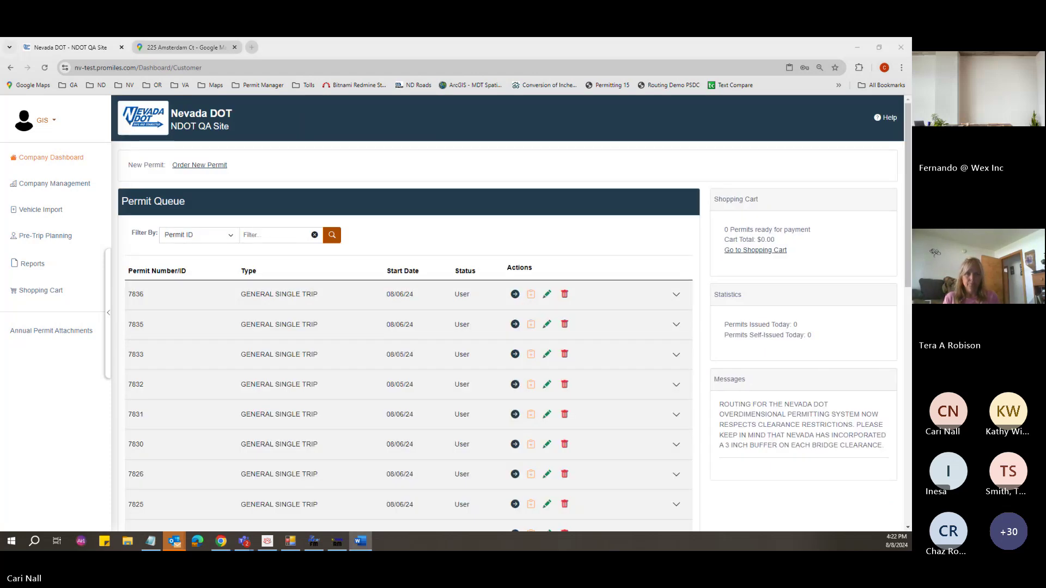
{"action": "left_click", "coordinate": [283, 236]}
{"action": "type", "text": "7826"}
{"action": "left_click", "coordinate": [333, 236]}
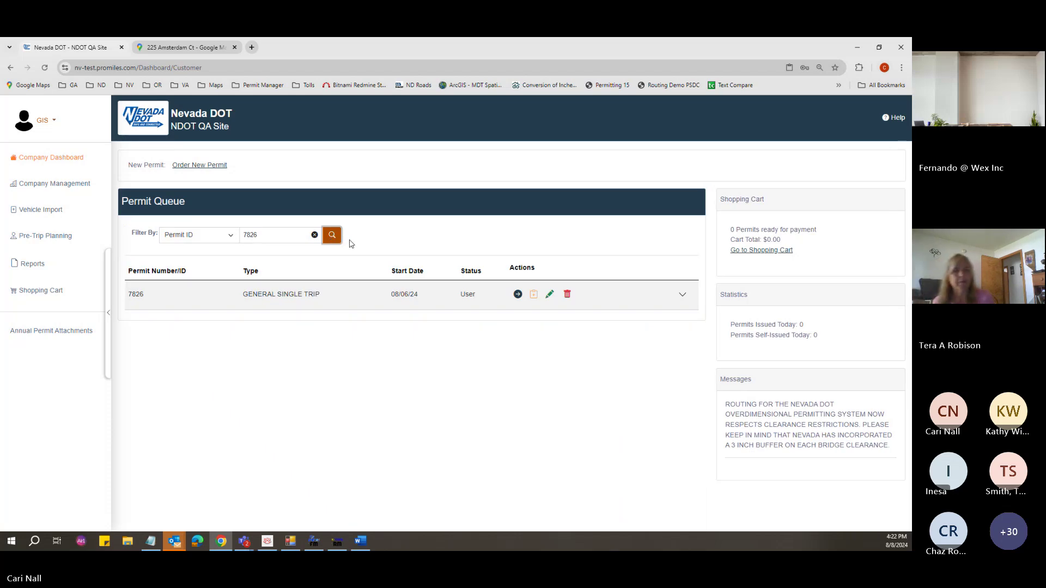
{"action": "left_click", "coordinate": [549, 295]}
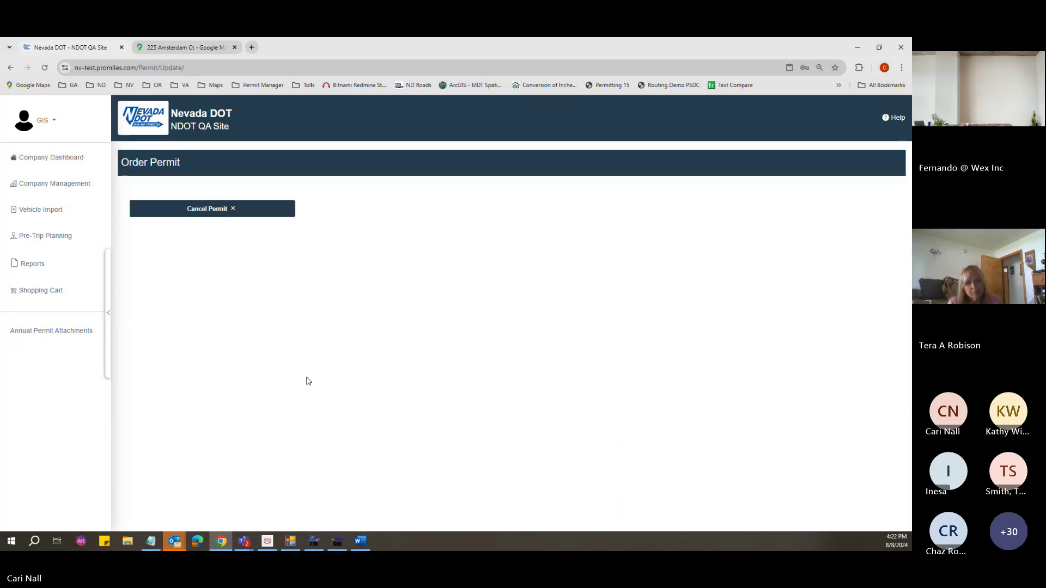
- Advance permit 7826 past contact, permit type, vehicle and load details to the Route step
{"action": "left_click", "coordinate": [882, 304]}
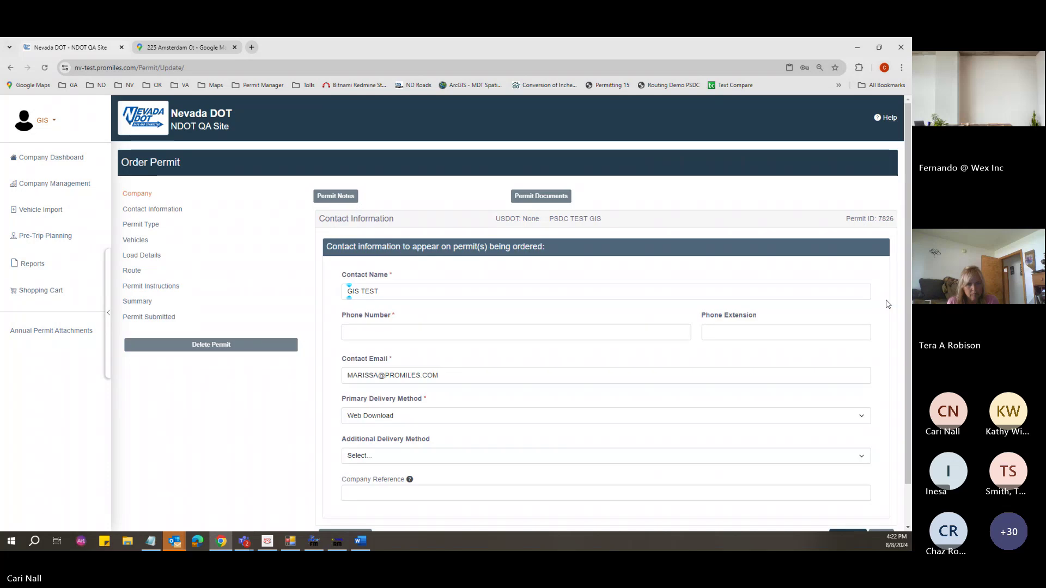
{"action": "scroll", "coordinate": [890, 462], "scroll_direction": "down", "scroll_amount": 1}
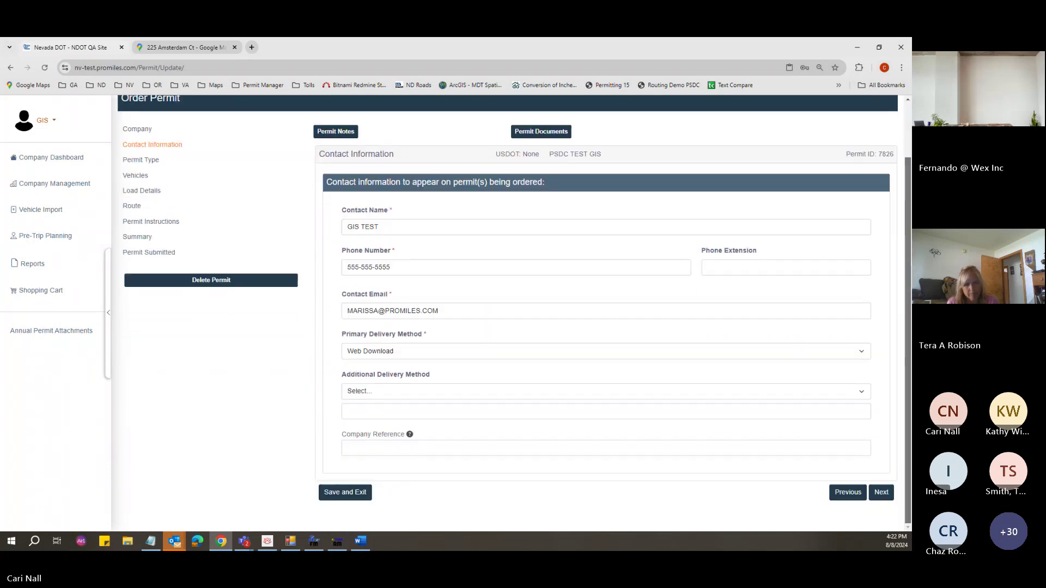
{"action": "left_click", "coordinate": [882, 494]}
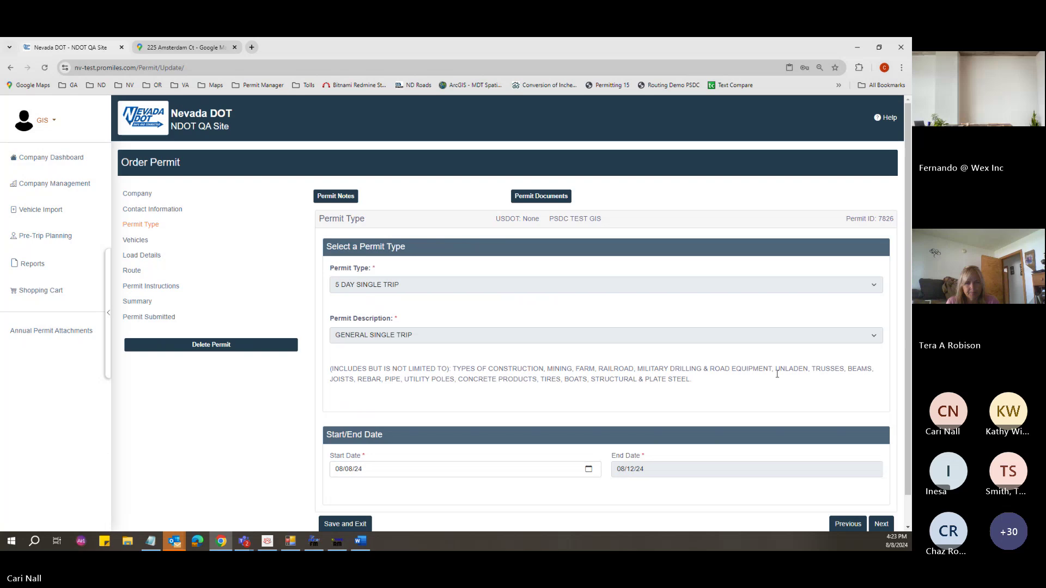
{"action": "scroll", "coordinate": [823, 415], "scroll_direction": "down", "scroll_amount": 1}
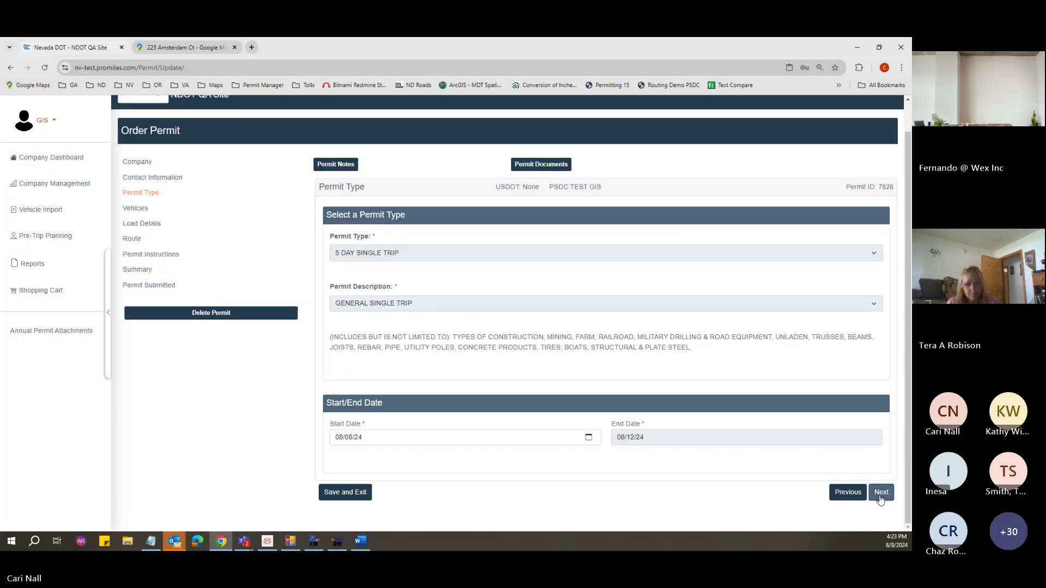
{"action": "left_click", "coordinate": [881, 493]}
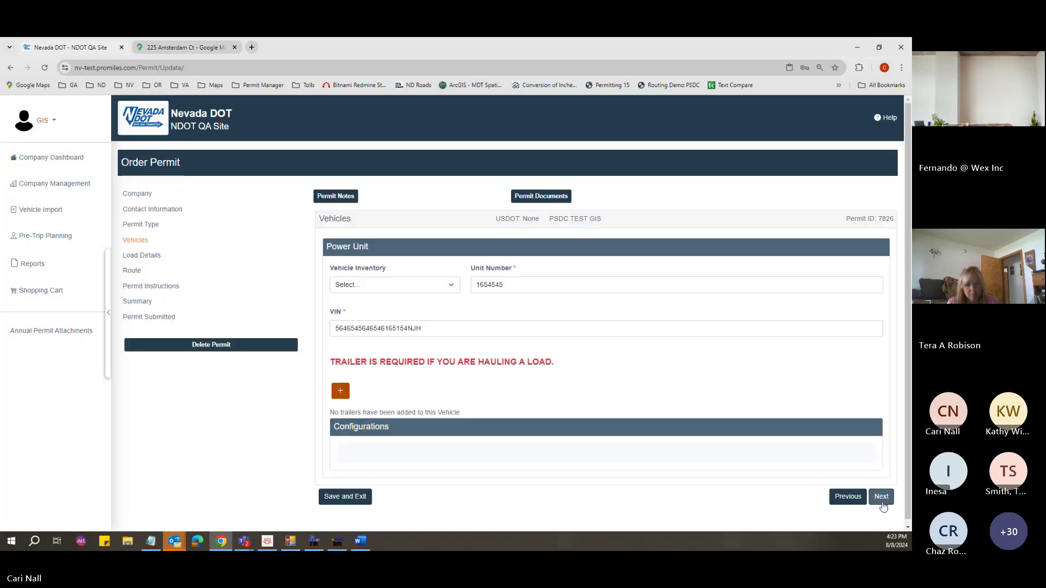
{"action": "left_click", "coordinate": [880, 496]}
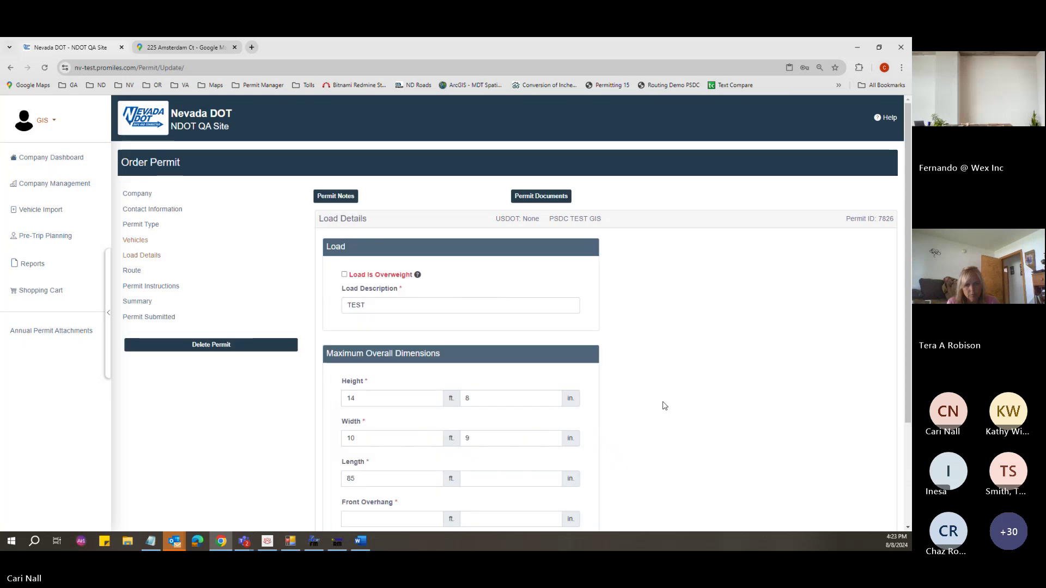
{"action": "scroll", "coordinate": [709, 384], "scroll_direction": "down", "scroll_amount": 3}
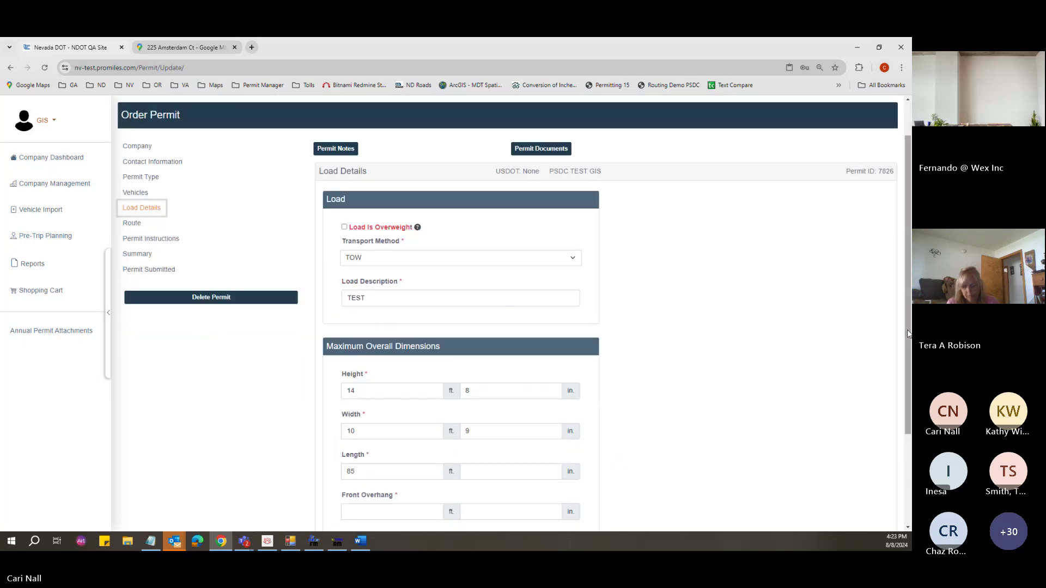
{"action": "left_click", "coordinate": [881, 492]}
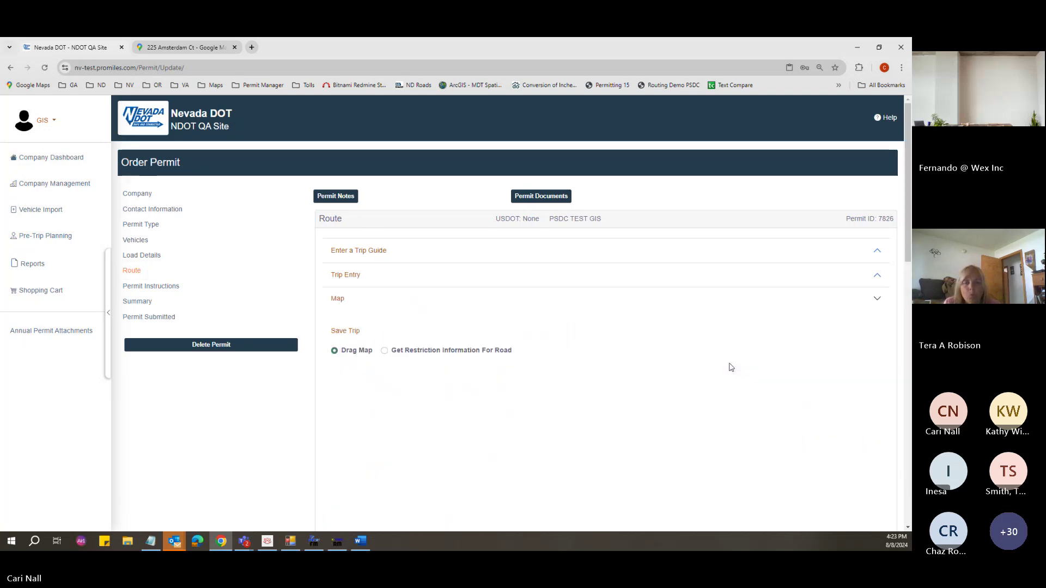
- Set the destination to address 7400 USA PARKWAY, SPARKS and map the route from SR-319
{"action": "left_click", "coordinate": [577, 274]}
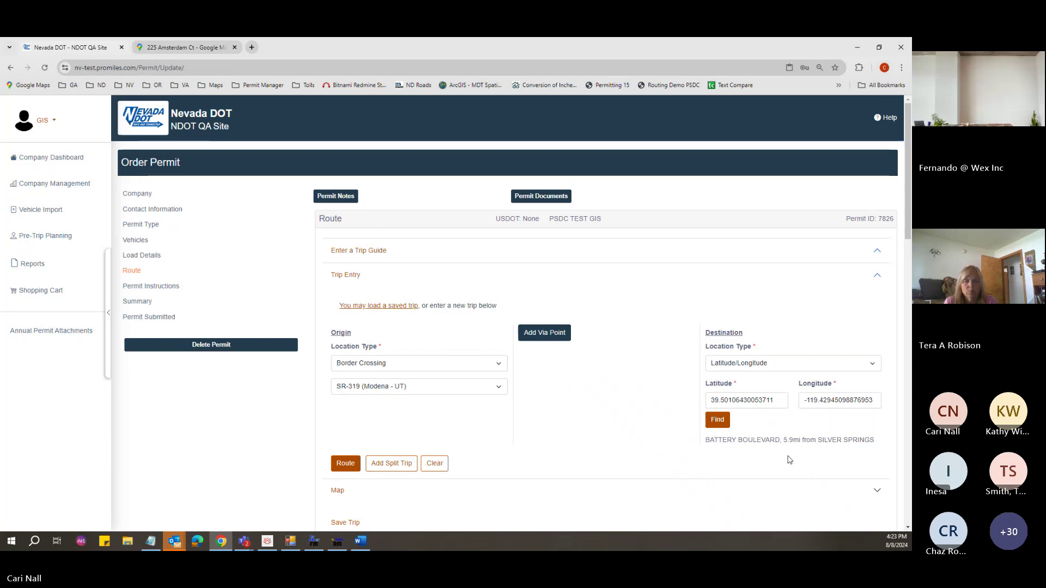
{"action": "left_click", "coordinate": [740, 359]}
{"action": "left_click", "coordinate": [741, 383]}
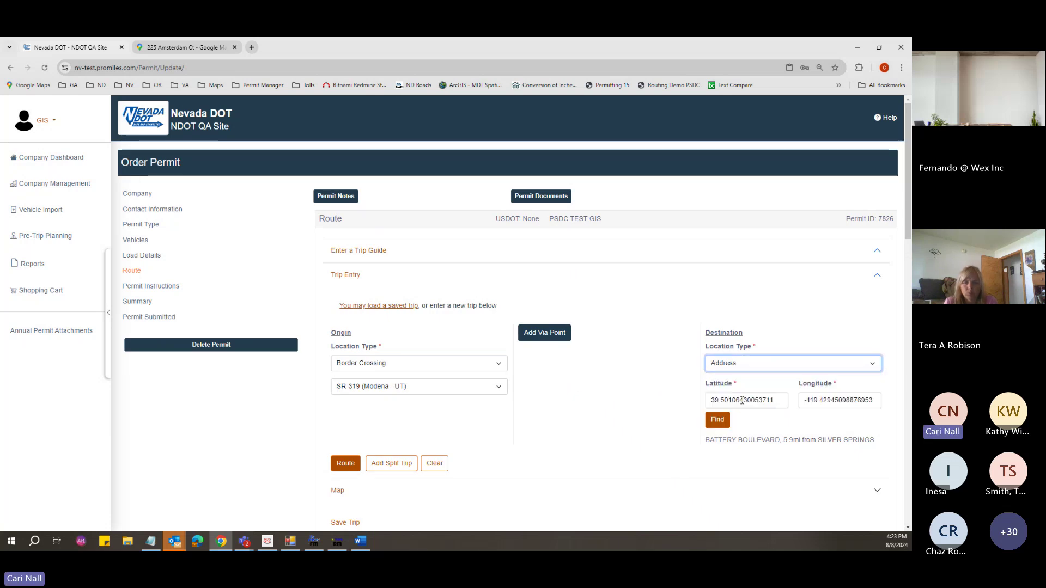
{"action": "left_click", "coordinate": [742, 401]}
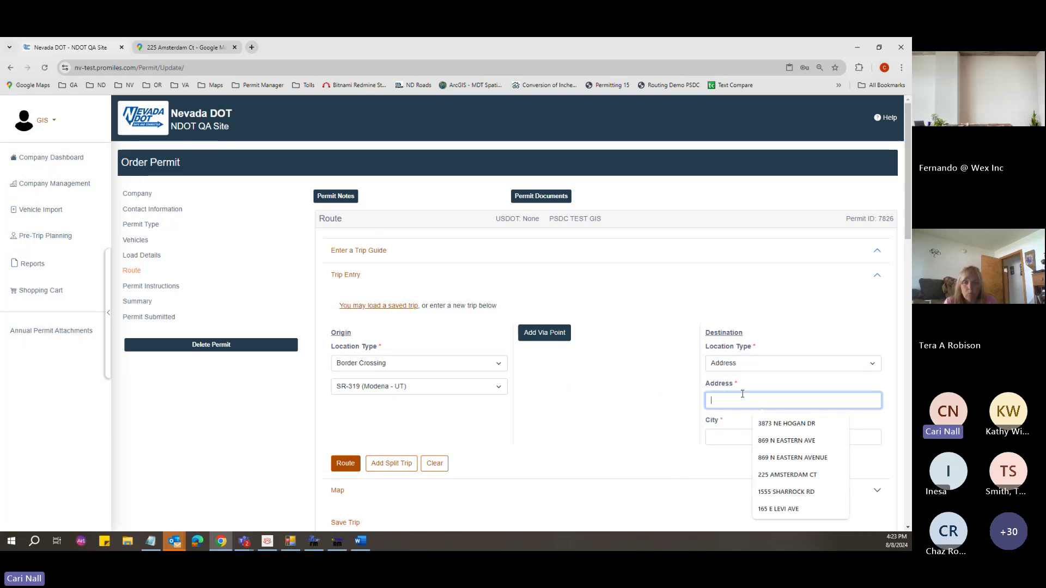
{"action": "type", "text": "7400 USA PARKWAY"}
{"action": "left_click", "coordinate": [779, 425]}
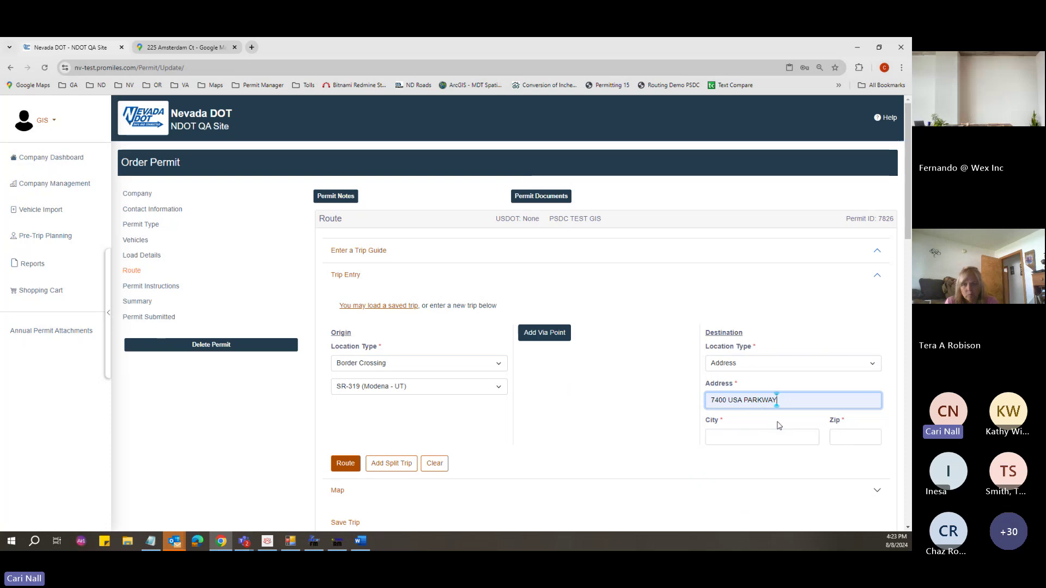
{"action": "left_click", "coordinate": [763, 437]}
{"action": "type", "text": "S"}
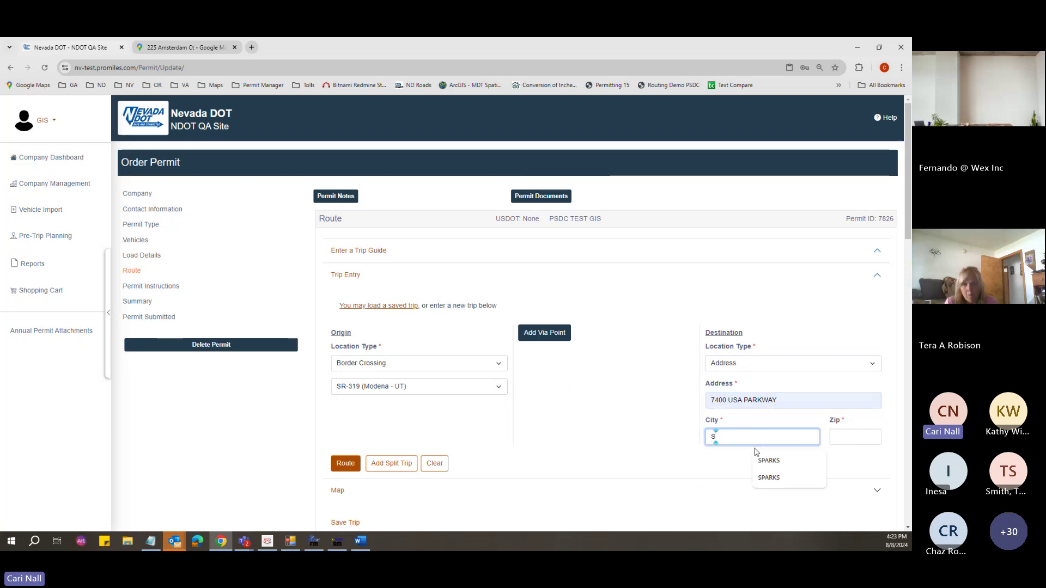
{"action": "left_click", "coordinate": [769, 461]}
{"action": "left_click", "coordinate": [343, 464]}
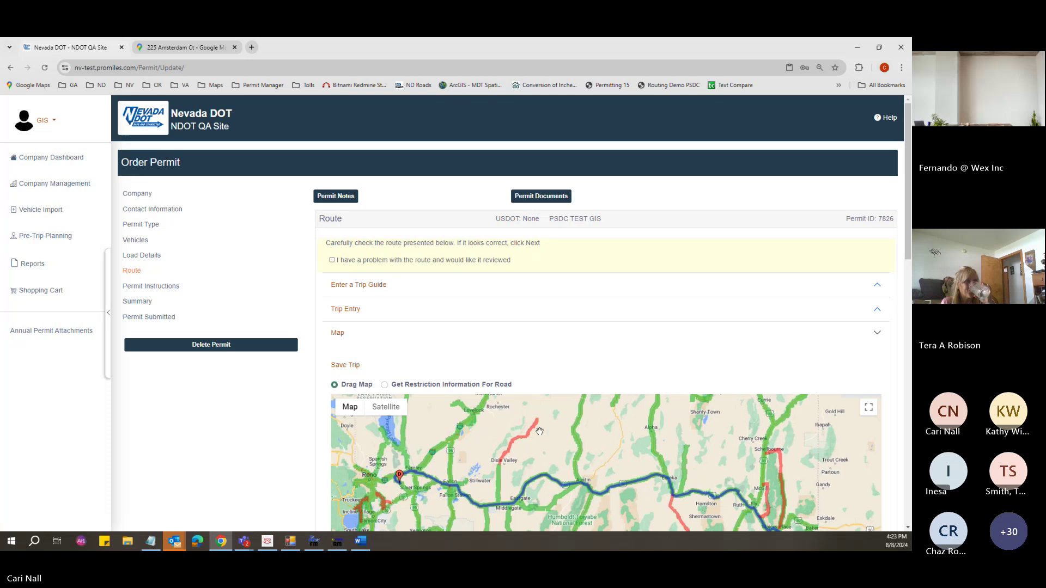
- Zoom out to the whole route and drag it south to add a waypoint in southern Nevada
{"action": "scroll", "coordinate": [393, 489], "scroll_direction": "up", "scroll_amount": 2}
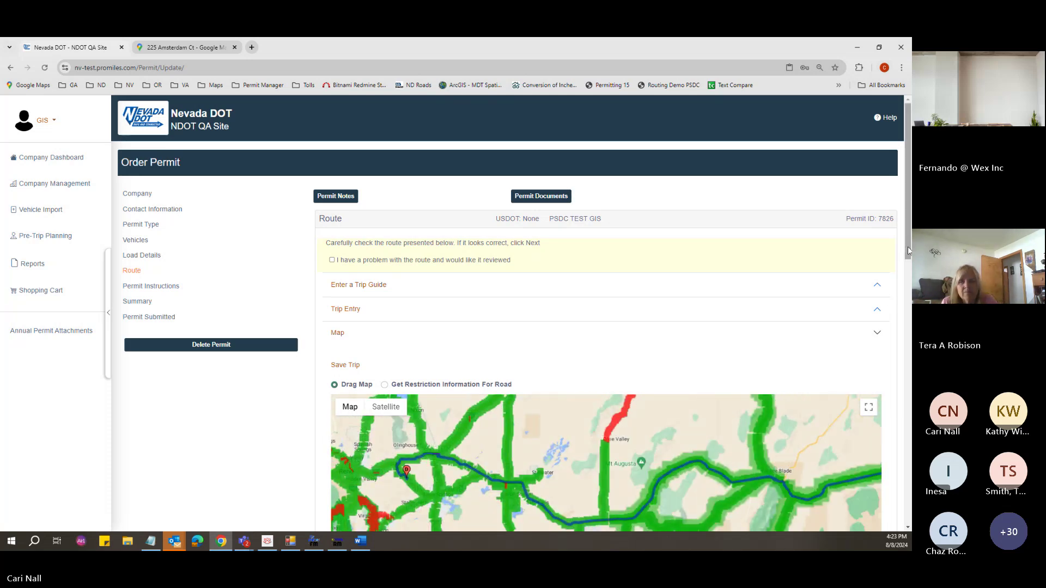
{"action": "scroll", "coordinate": [907, 247], "scroll_direction": "down", "scroll_amount": 4}
{"action": "left_click_drag", "start_coordinate": [734, 381], "coordinate": [467, 387]}
{"action": "left_click", "coordinate": [869, 491]}
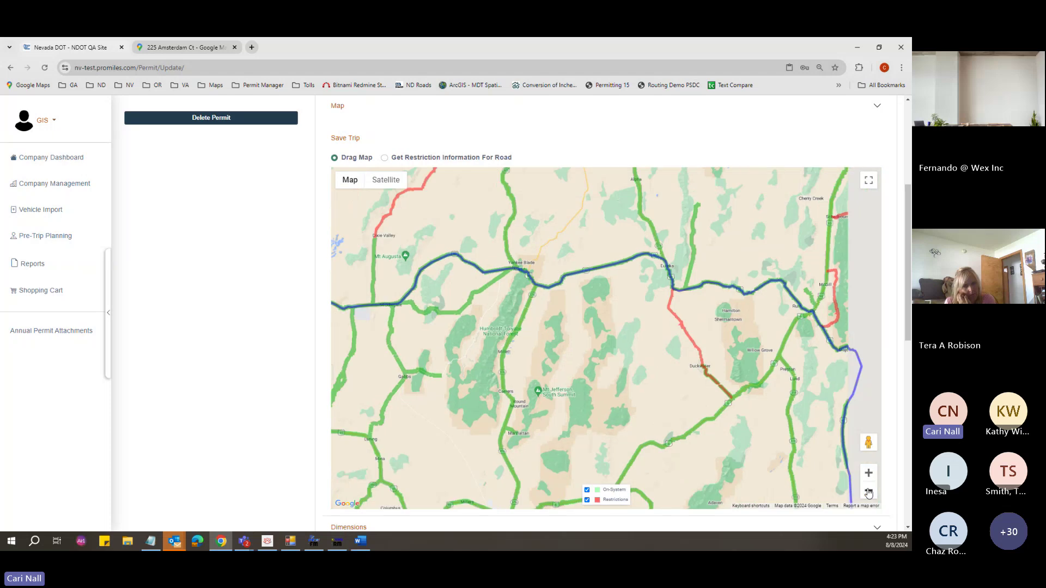
{"action": "left_click", "coordinate": [869, 491]}
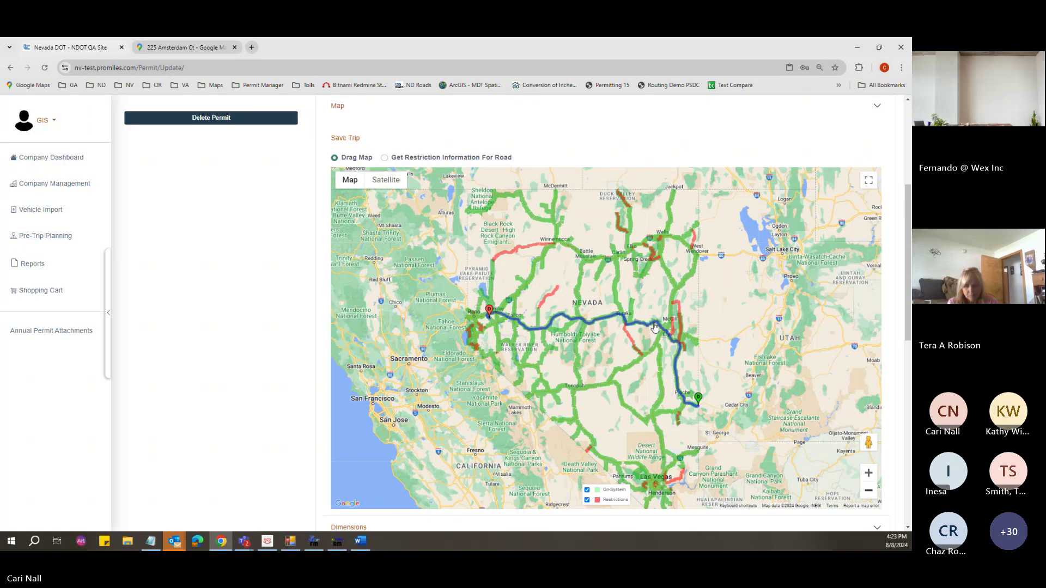
{"action": "mouse_move", "coordinate": [653, 317]}
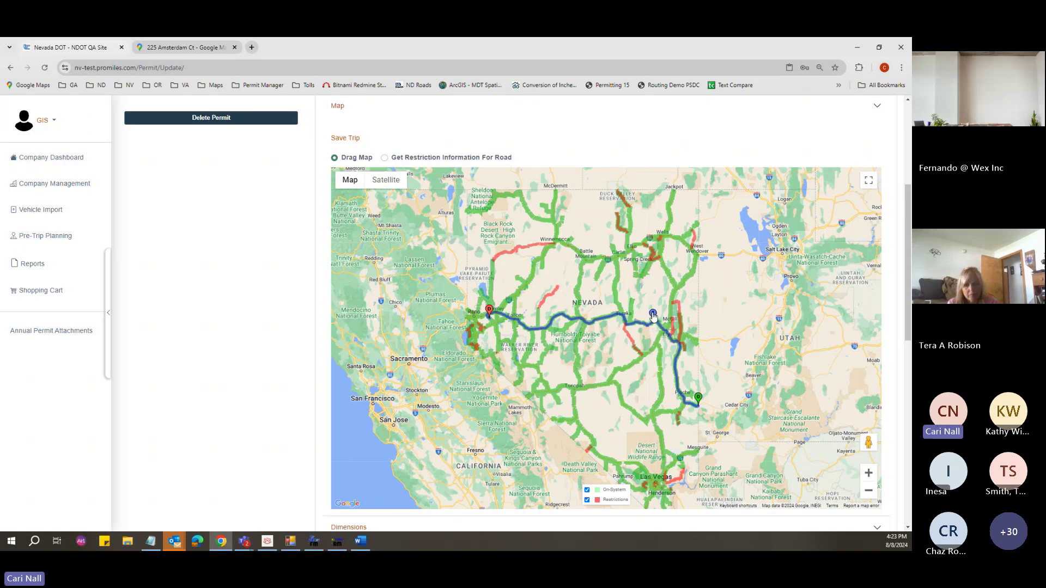
{"action": "left_click_drag", "start_coordinate": [653, 316], "coordinate": [634, 406]}
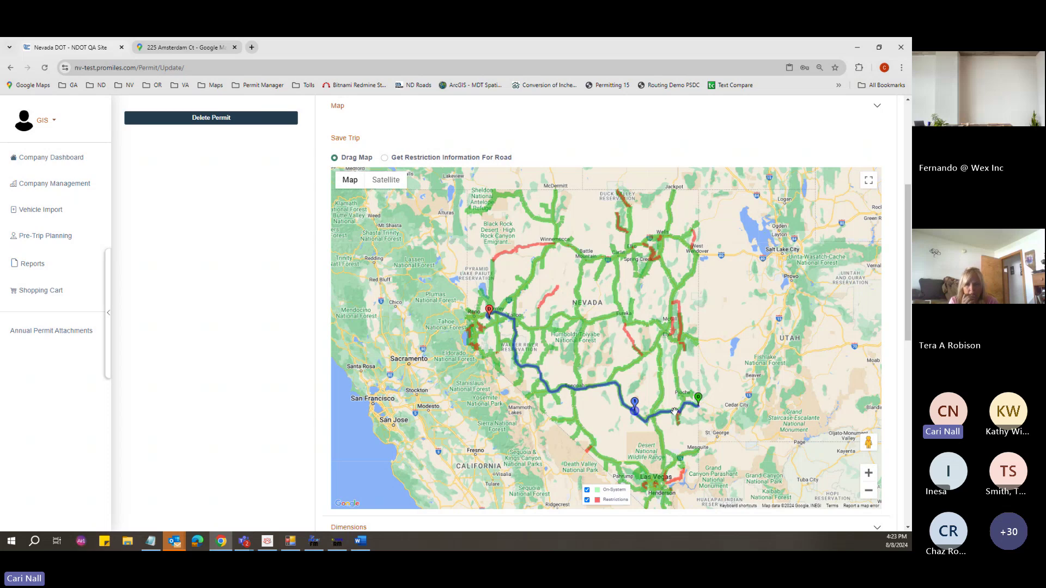
{"action": "mouse_move", "coordinate": [635, 404]}
{"action": "left_mouse_down"}
{"action": "mouse_move", "coordinate": [653, 391]}
{"action": "mouse_move", "coordinate": [644, 357]}
{"action": "mouse_move", "coordinate": [649, 407]}
{"action": "left_mouse_up"}
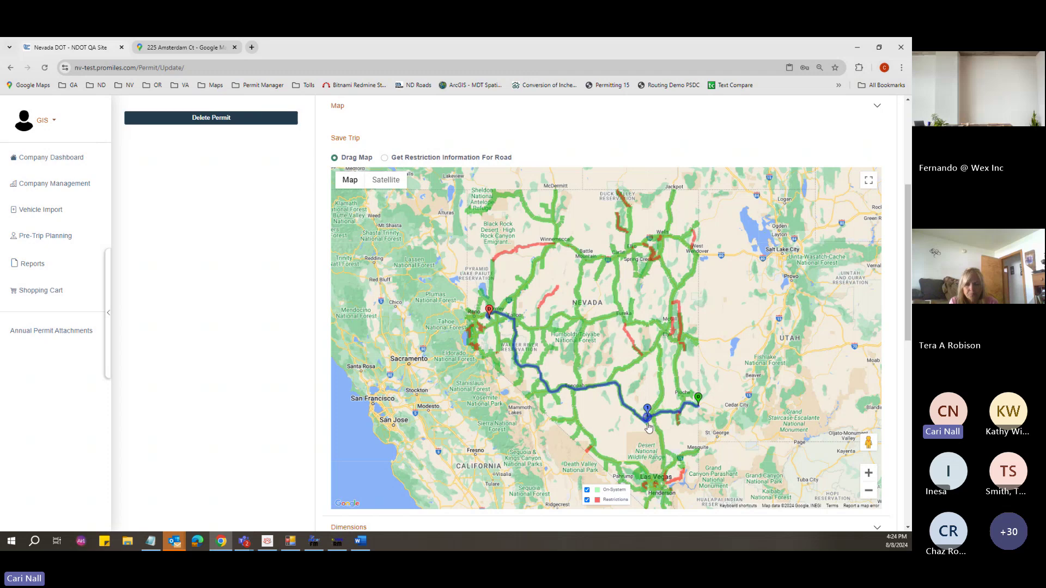
- Move the second via point to Silver Springs near Reno, recalculating the route
{"action": "scroll", "coordinate": [648, 428], "scroll_direction": "up", "scroll_amount": 3}
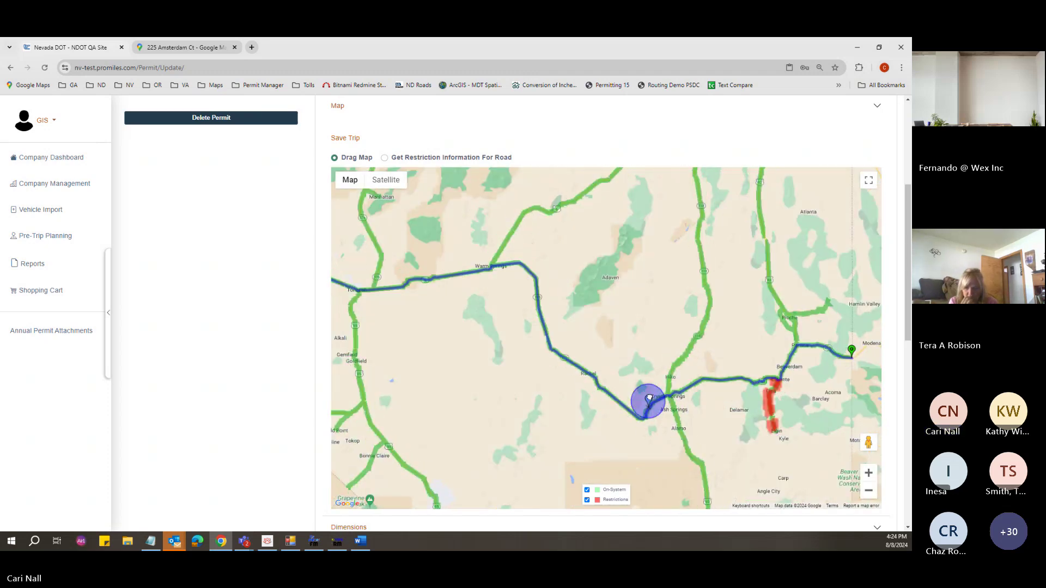
{"action": "left_click_drag", "start_coordinate": [469, 353], "coordinate": [659, 419]}
{"action": "left_click_drag", "start_coordinate": [496, 299], "coordinate": [774, 354]}
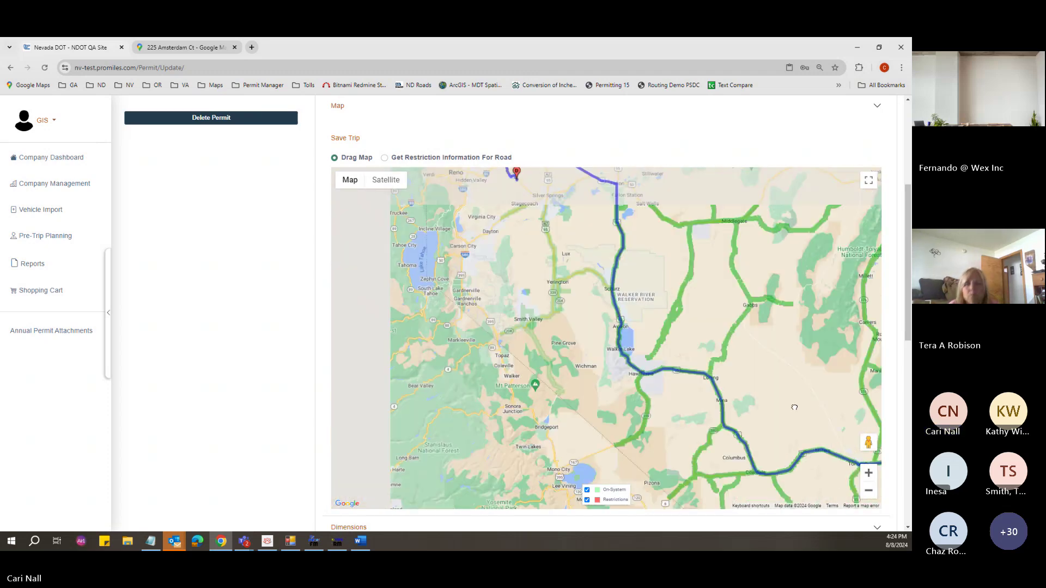
{"action": "left_click_drag", "start_coordinate": [612, 272], "coordinate": [659, 377]}
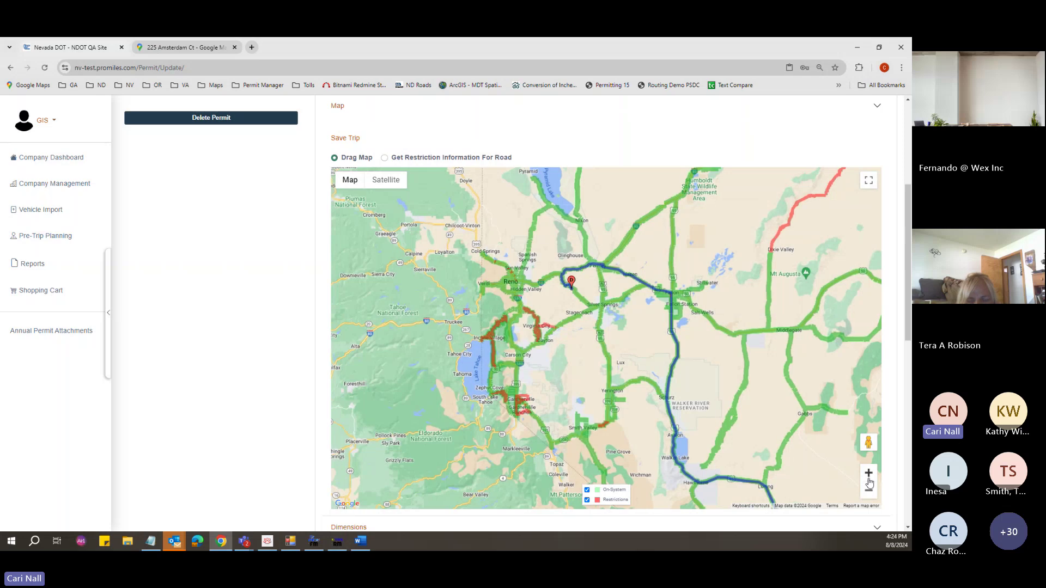
{"action": "left_click", "coordinate": [869, 473]}
{"action": "left_click_drag", "start_coordinate": [496, 273], "coordinate": [507, 292]}
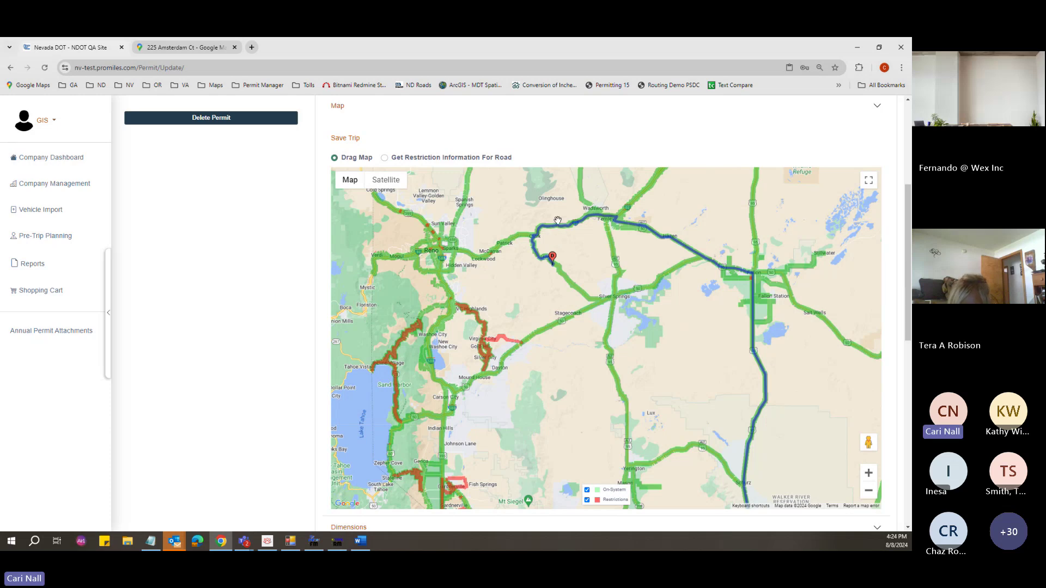
{"action": "left_click_drag", "start_coordinate": [561, 221], "coordinate": [646, 280]}
- Zoom to the destination, check the Google US-RNO location details, and open the area in Google Maps
{"action": "scroll", "coordinate": [542, 271], "scroll_direction": "up", "scroll_amount": 4}
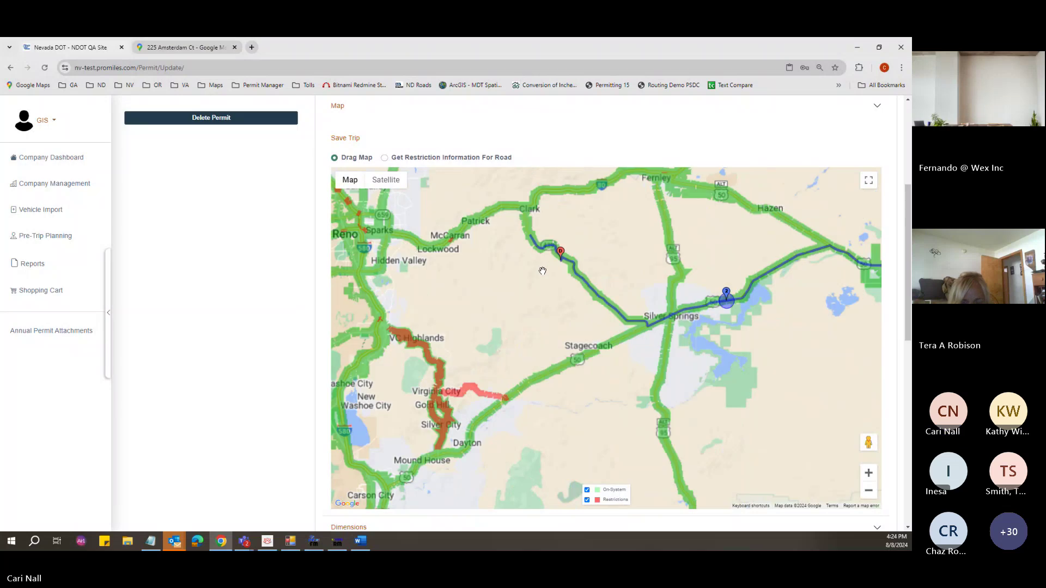
{"action": "left_click_drag", "start_coordinate": [542, 271], "coordinate": [581, 319]}
{"action": "scroll", "coordinate": [581, 318], "scroll_direction": "down", "scroll_amount": 2}
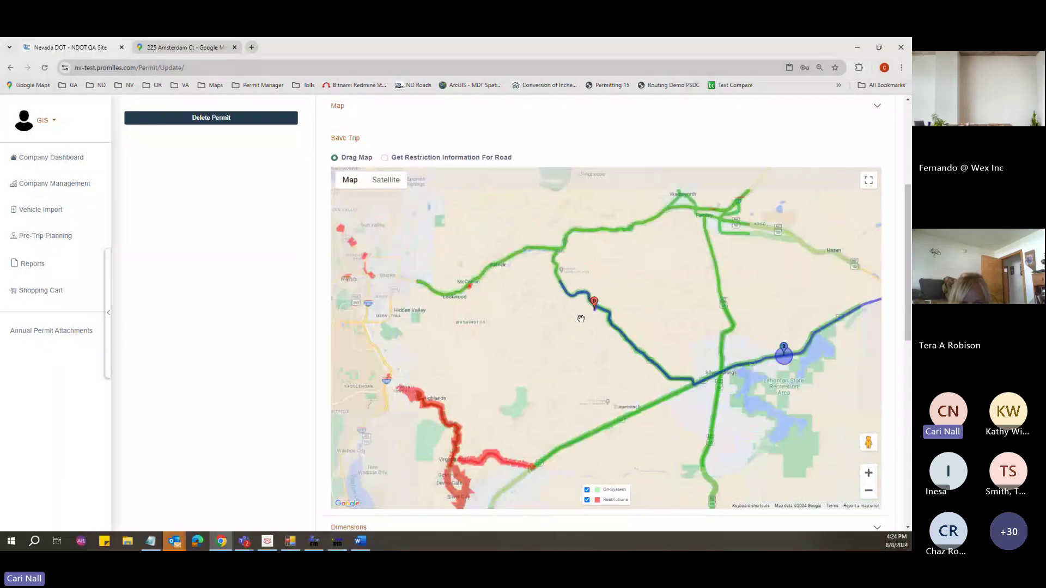
{"action": "scroll", "coordinate": [582, 319], "scroll_direction": "up", "scroll_amount": 1}
{"action": "left_click", "coordinate": [869, 474]}
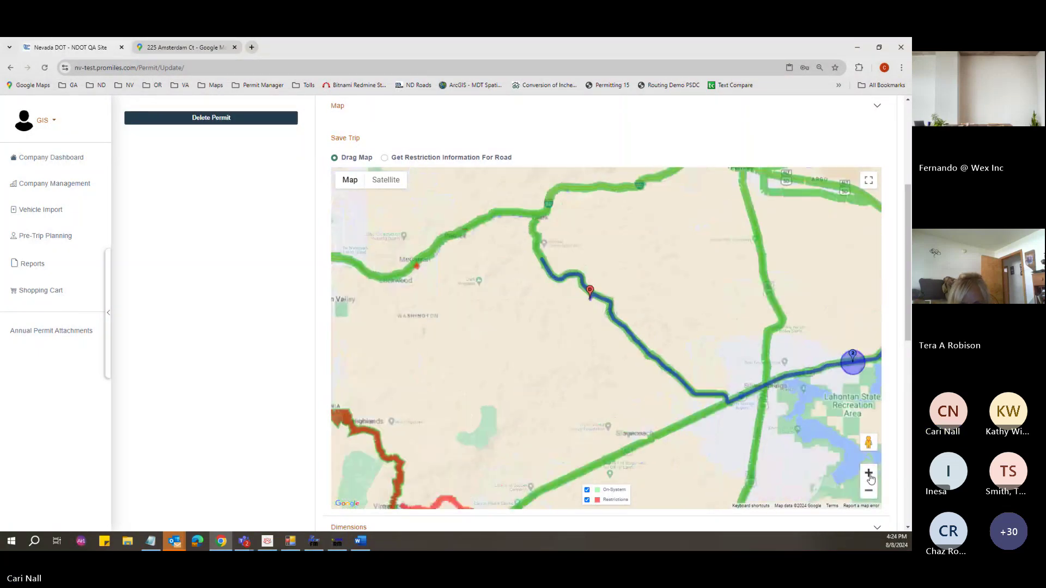
{"action": "scroll", "coordinate": [586, 294], "scroll_direction": "up", "scroll_amount": 3}
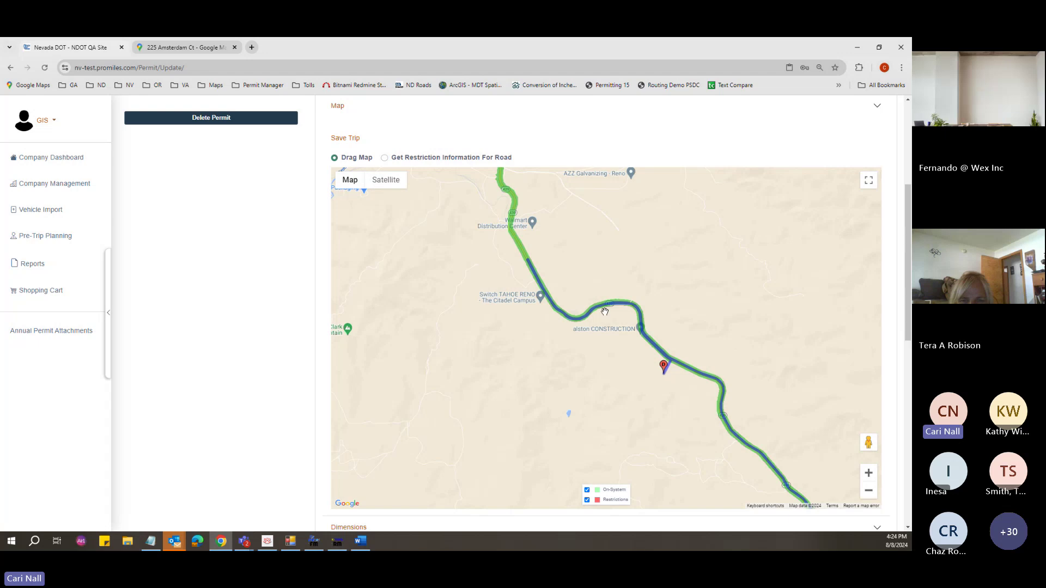
{"action": "scroll", "coordinate": [613, 354], "scroll_direction": "up", "scroll_amount": 2}
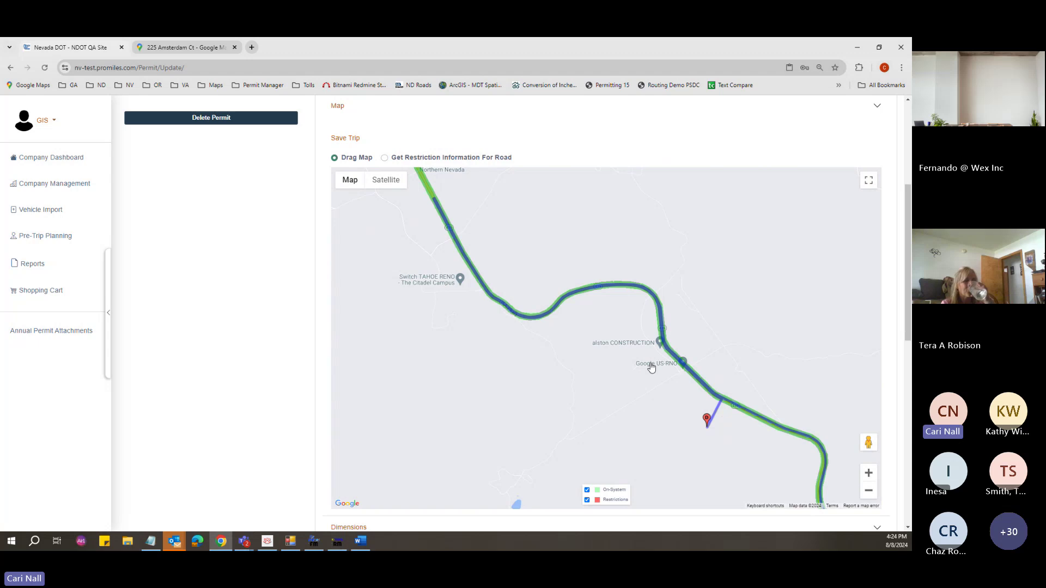
{"action": "left_click", "coordinate": [651, 366]}
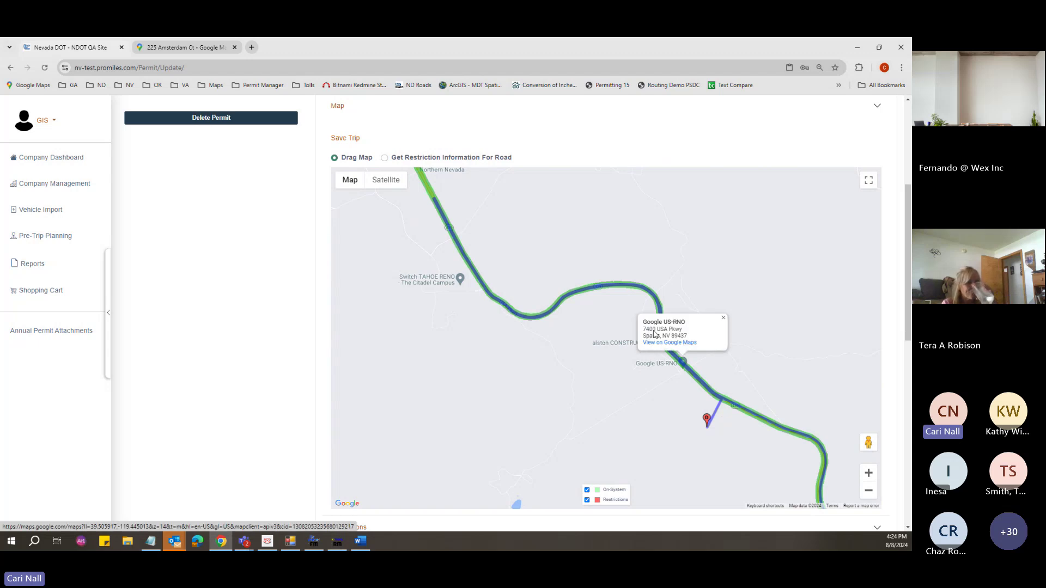
{"action": "left_click", "coordinate": [724, 320]}
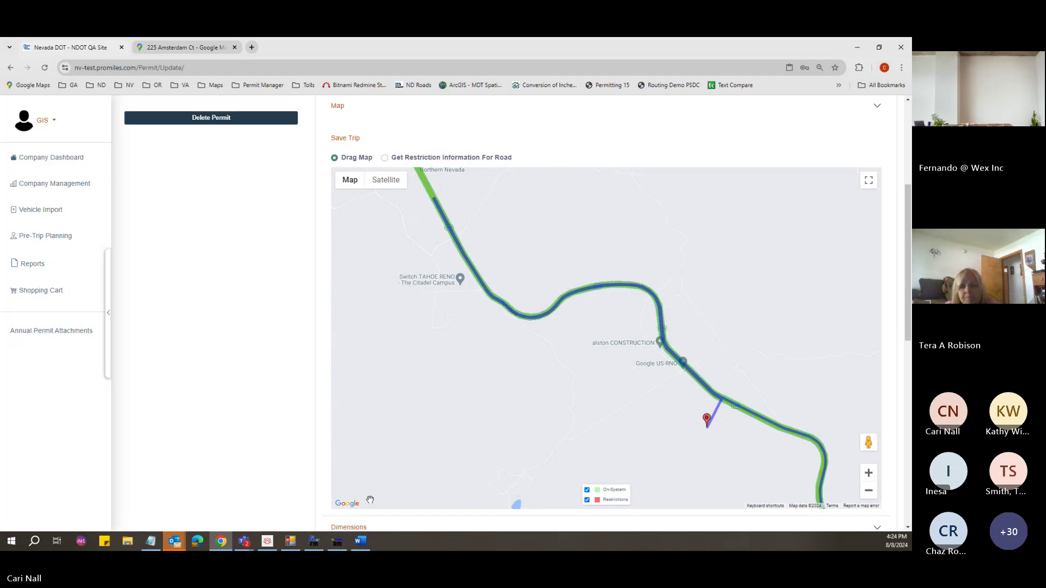
{"action": "left_click", "coordinate": [339, 511]}
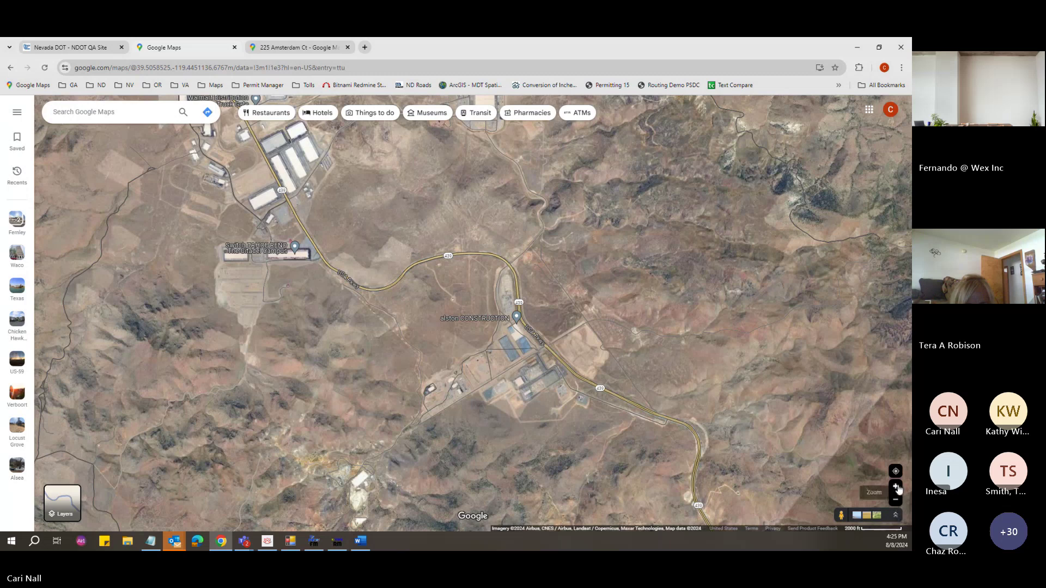
- Inspect the satellite imagery around the Google US-RNO site, then return to the Nevada DOT tab
{"action": "left_click", "coordinate": [896, 486]}
{"action": "left_click", "coordinate": [895, 487]}
{"action": "left_click_drag", "start_coordinate": [653, 457], "coordinate": [548, 358]}
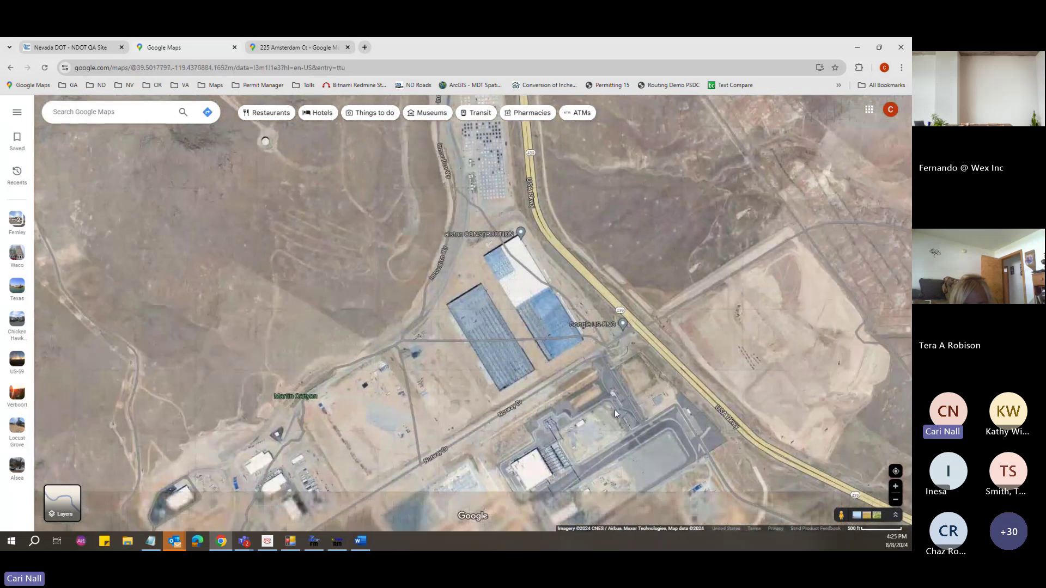
{"action": "left_click_drag", "start_coordinate": [615, 414], "coordinate": [532, 401]}
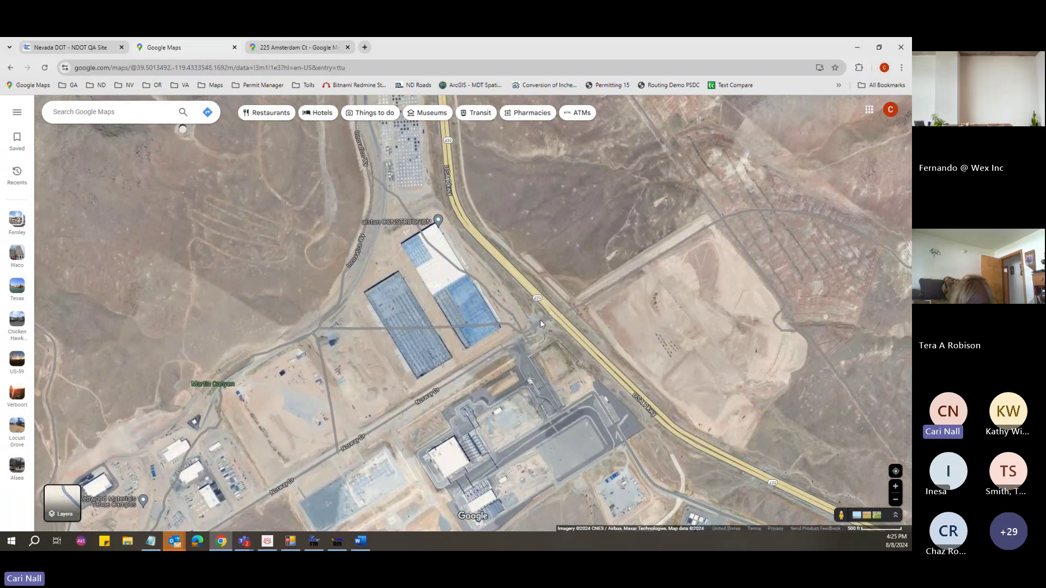
{"action": "left_click", "coordinate": [895, 500]}
{"action": "left_click", "coordinate": [895, 500]}
{"action": "key", "text": "ctrl+Page_Up"}
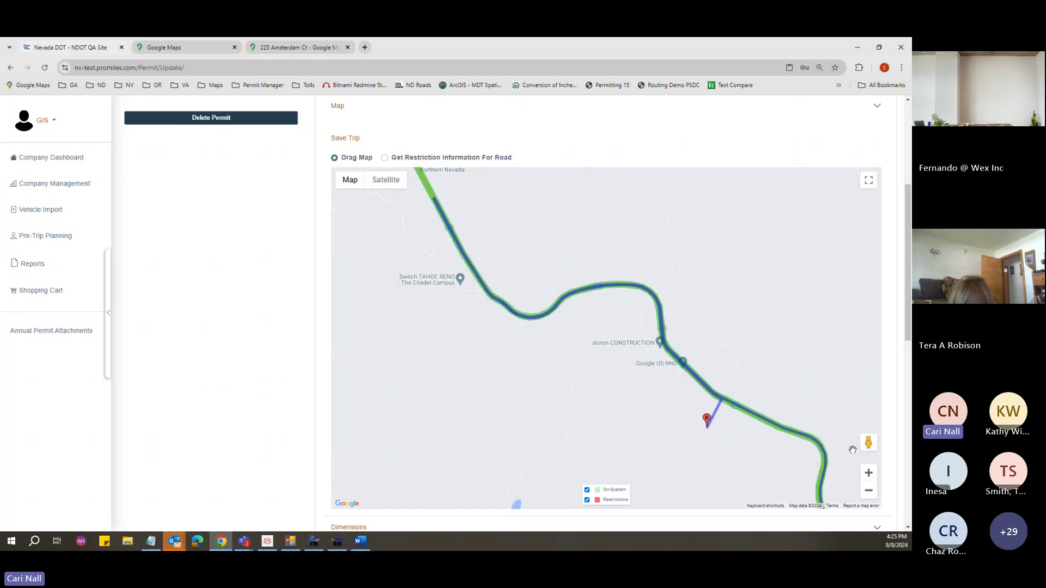
- Change the destination address to GOOGLE US-RNO and recalculate the route
{"action": "scroll", "coordinate": [739, 205], "scroll_direction": "up", "scroll_amount": 2}
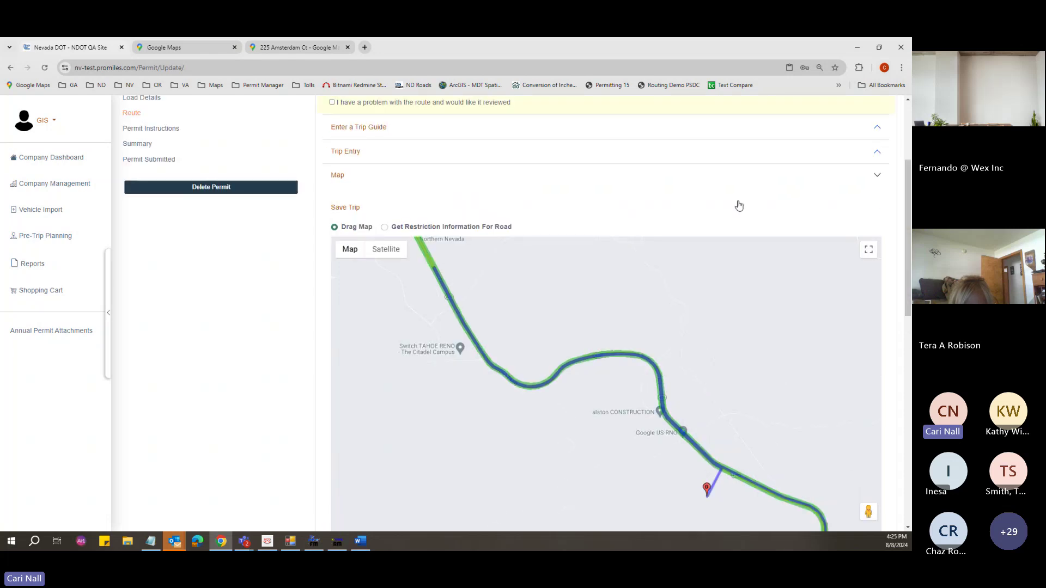
{"action": "left_click", "coordinate": [753, 159]}
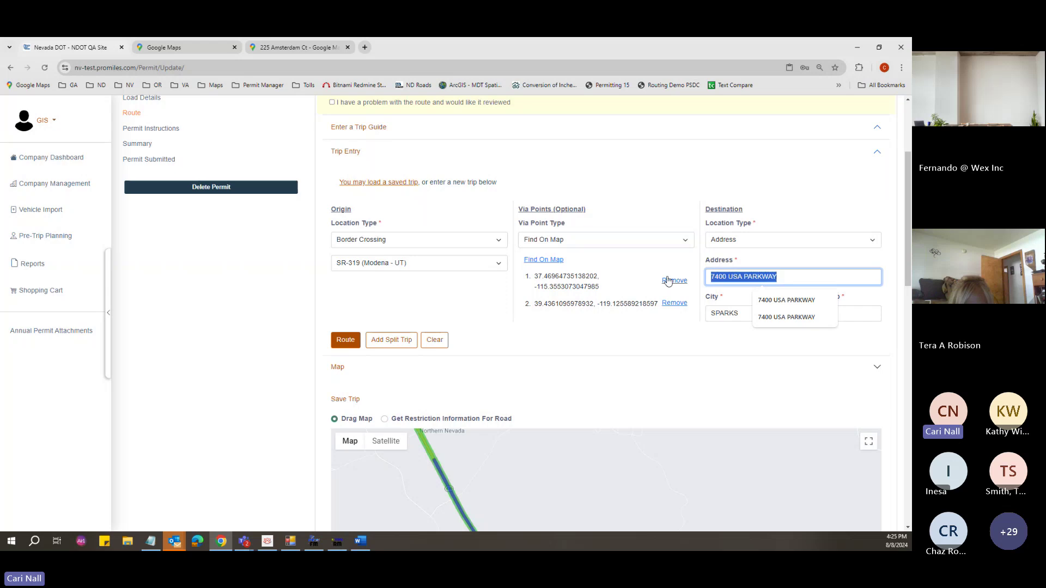
{"action": "type", "text": "GOOGL"}
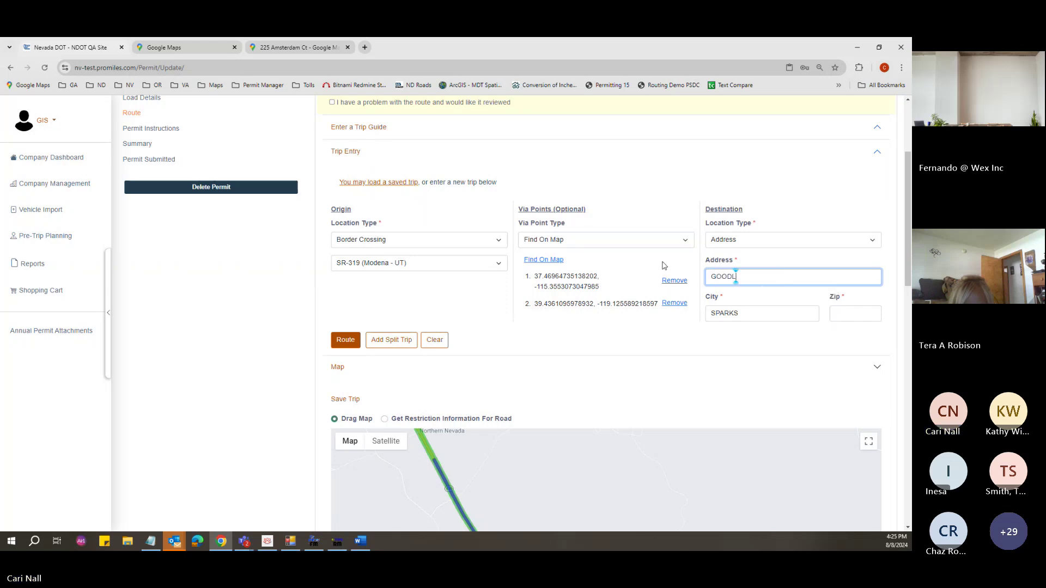
{"action": "type", "text": "E US-"}
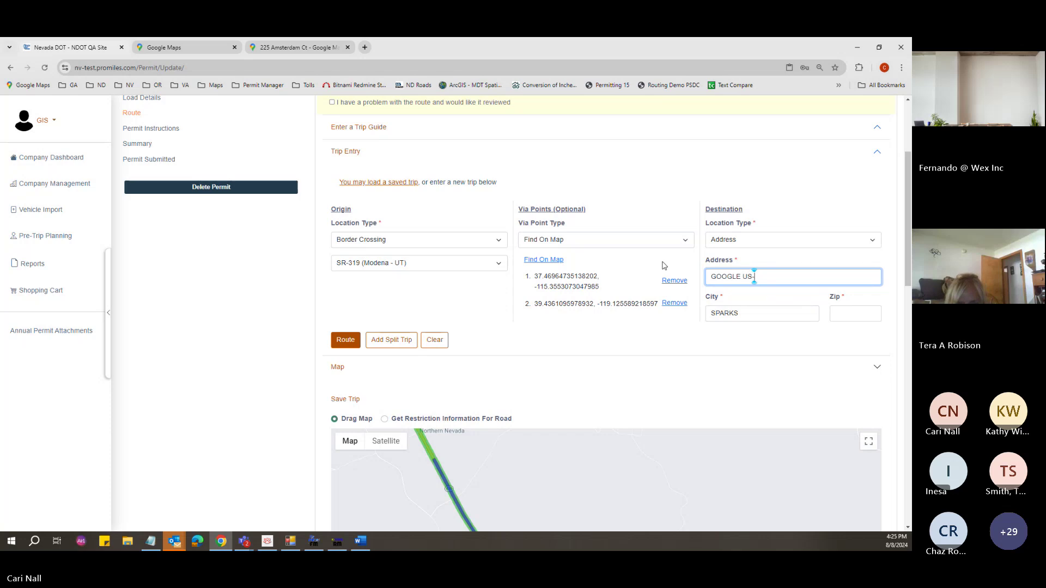
{"action": "type", "text": "RNO"}
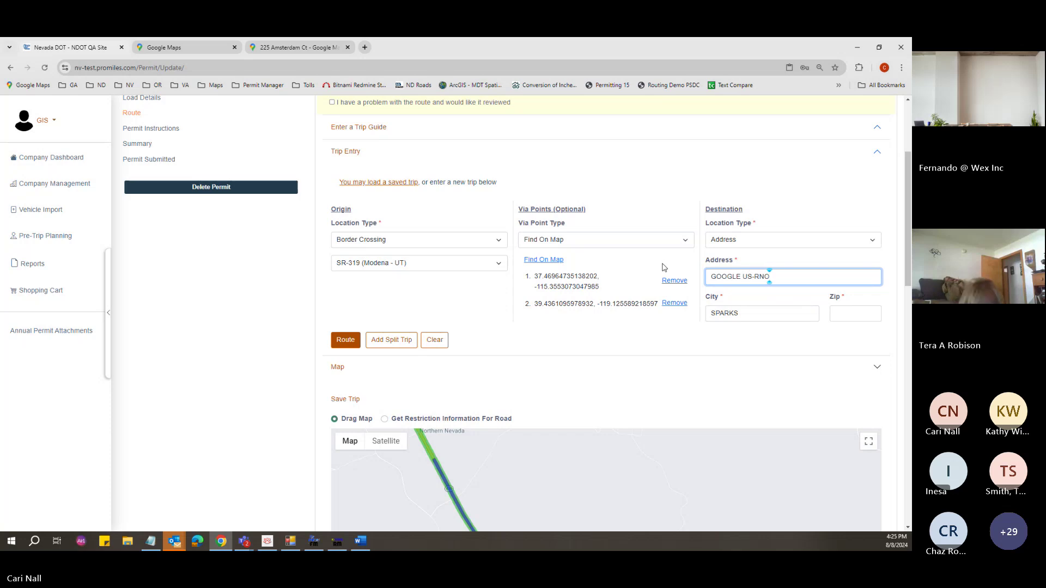
{"action": "left_click", "coordinate": [343, 345]}
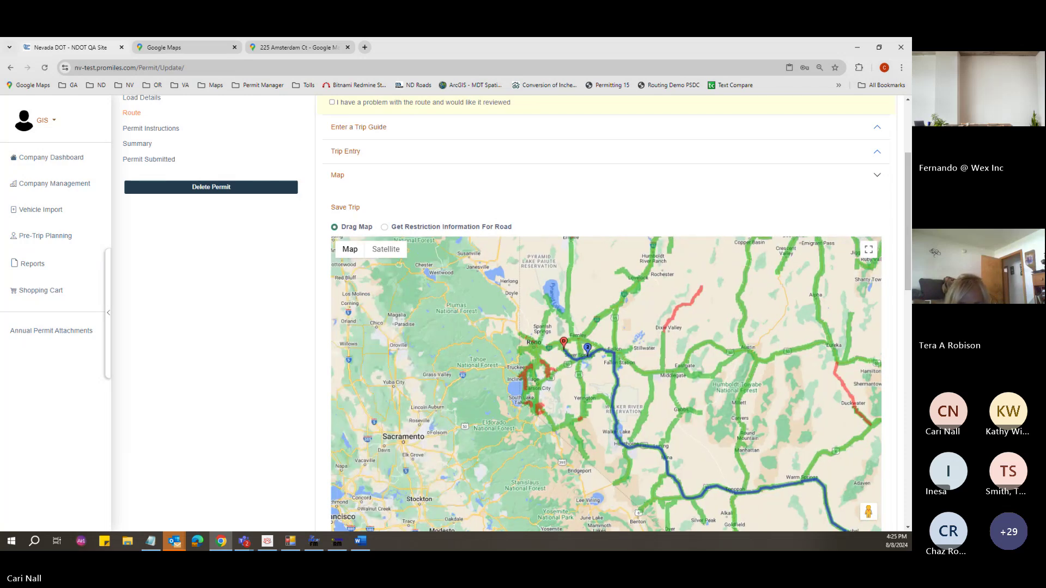
- Zoom in three levels and pan to the route's end at the Google US-RNO marker
{"action": "scroll", "coordinate": [869, 407], "scroll_direction": "down", "scroll_amount": 3}
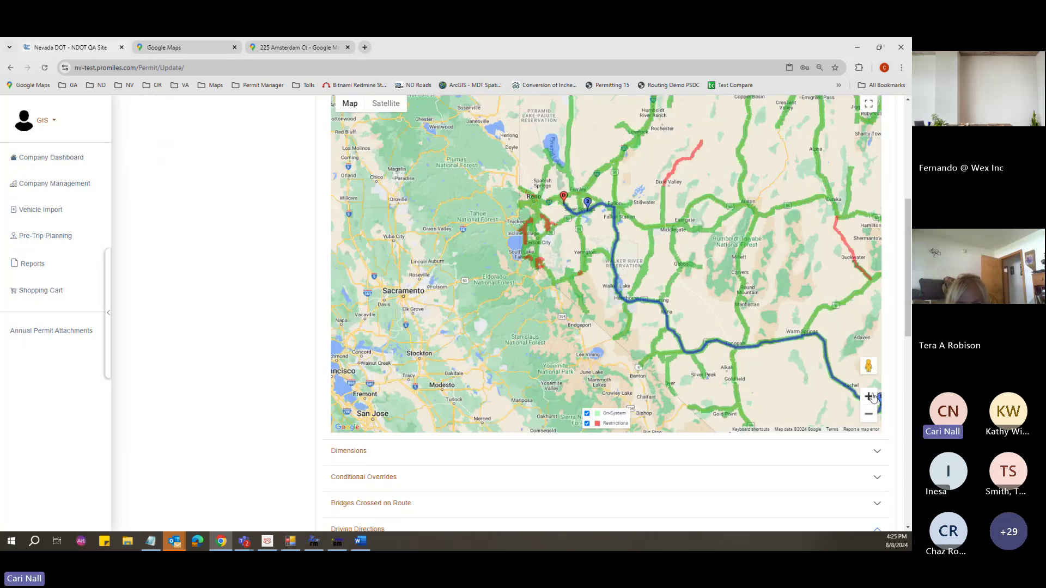
{"action": "left_click", "coordinate": [869, 397]}
{"action": "left_click", "coordinate": [869, 397]}
{"action": "left_click", "coordinate": [868, 396]}
{"action": "left_click_drag", "start_coordinate": [653, 176], "coordinate": [849, 356]}
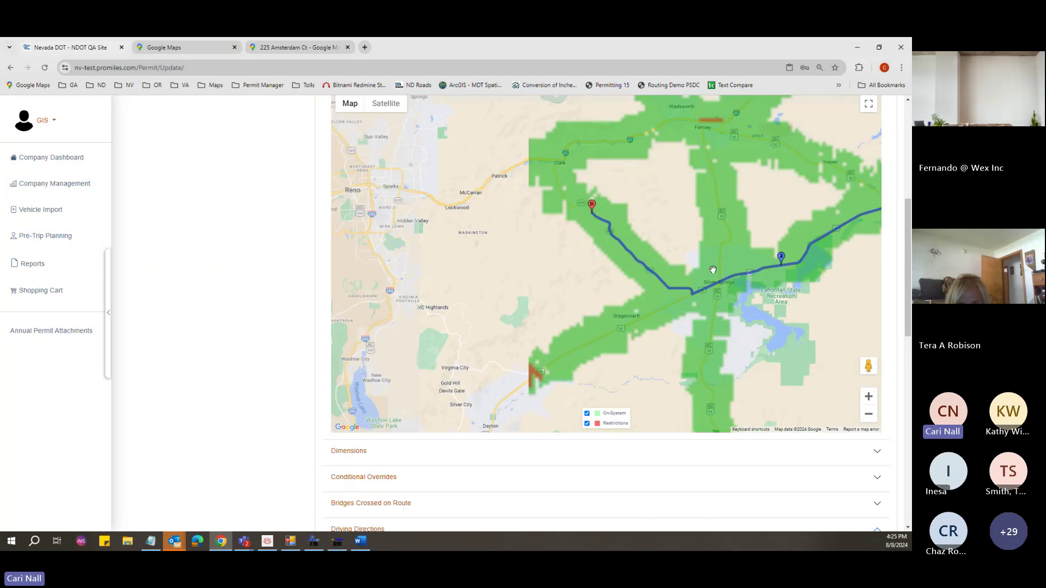
{"action": "scroll", "coordinate": [467, 175], "scroll_direction": "up", "scroll_amount": 5}
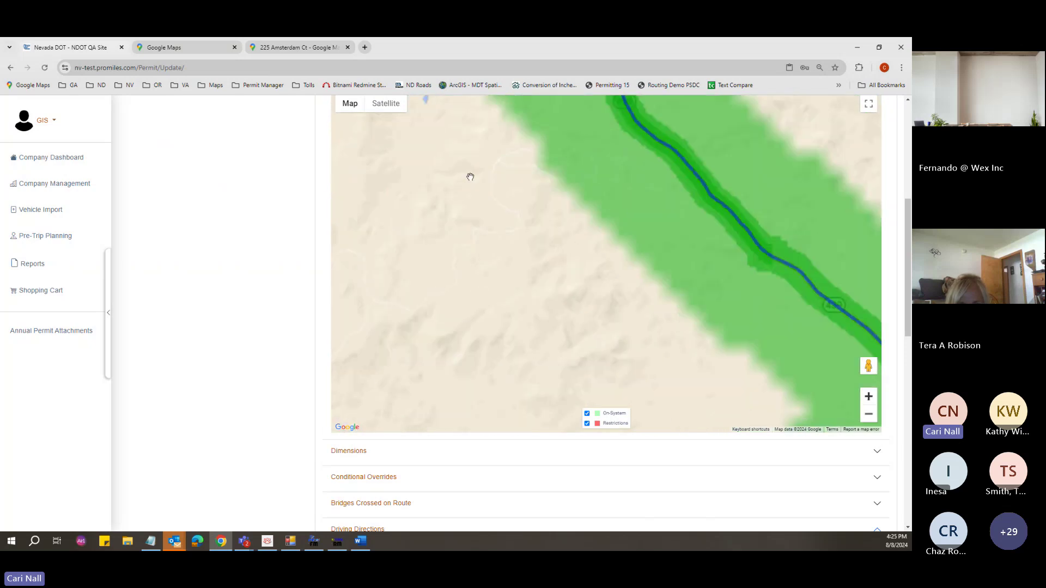
{"action": "mouse_move", "coordinate": [427, 187]}
{"action": "left_mouse_down"}
{"action": "mouse_move", "coordinate": [612, 234]}
{"action": "mouse_move", "coordinate": [612, 335]}
{"action": "left_mouse_up"}
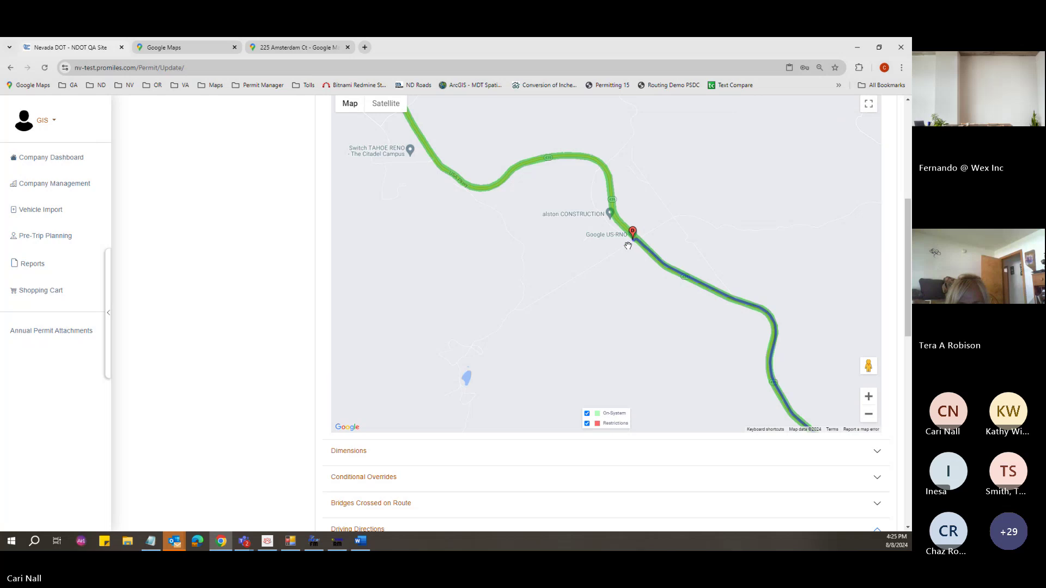
{"action": "left_click_drag", "start_coordinate": [628, 289], "coordinate": [584, 313]}
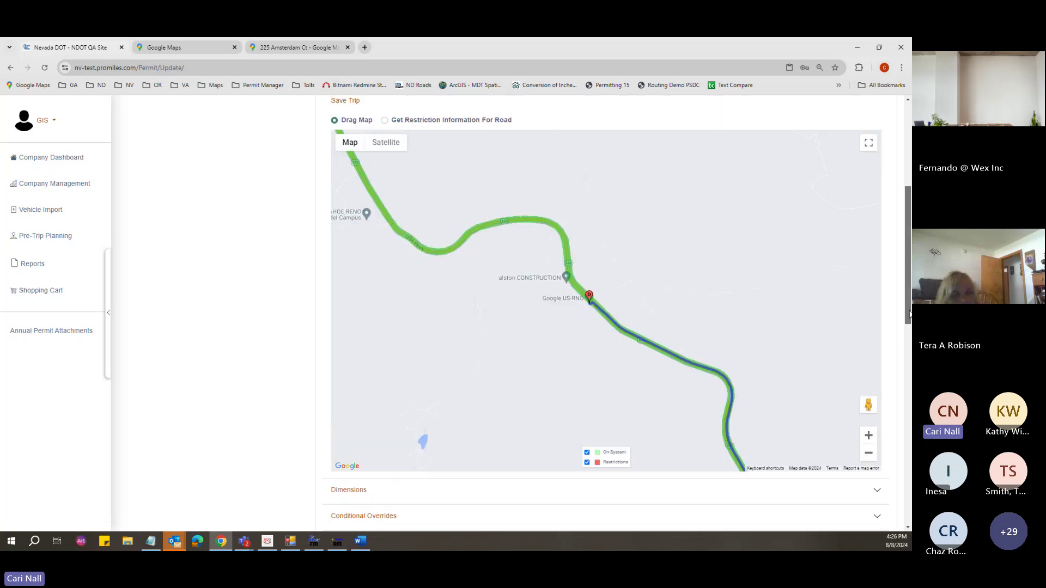
{"action": "left_click_drag", "start_coordinate": [908, 328], "coordinate": [909, 294]}
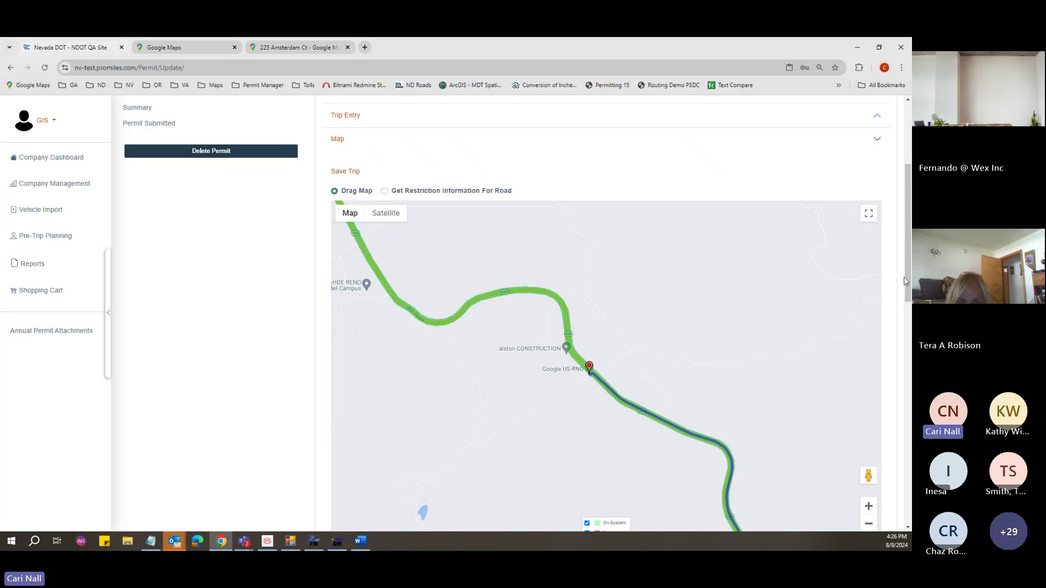
{"action": "left_click_drag", "start_coordinate": [907, 278], "coordinate": [907, 250]}
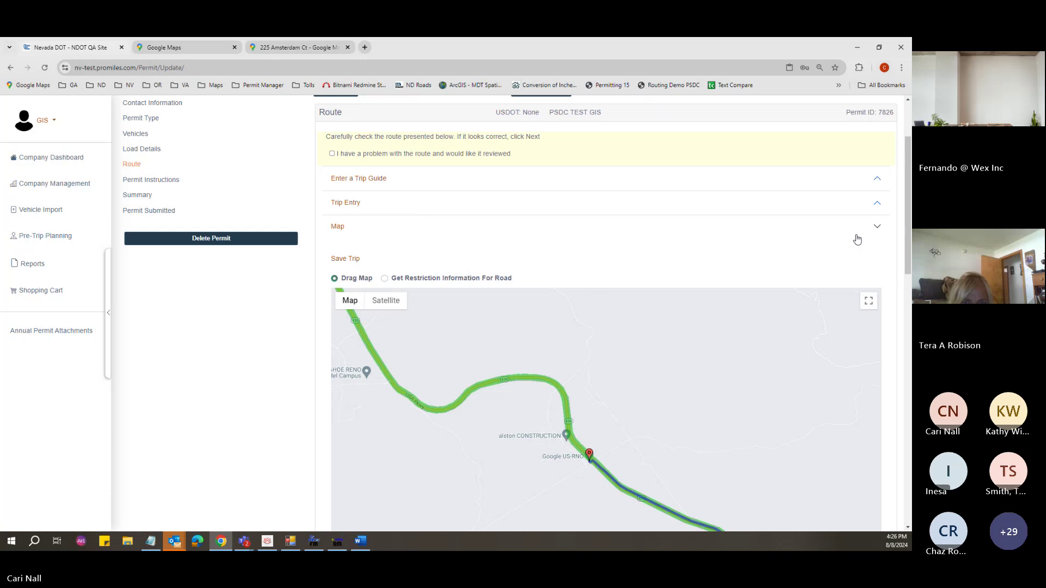
{"action": "left_click_drag", "start_coordinate": [907, 239], "coordinate": [906, 283]}
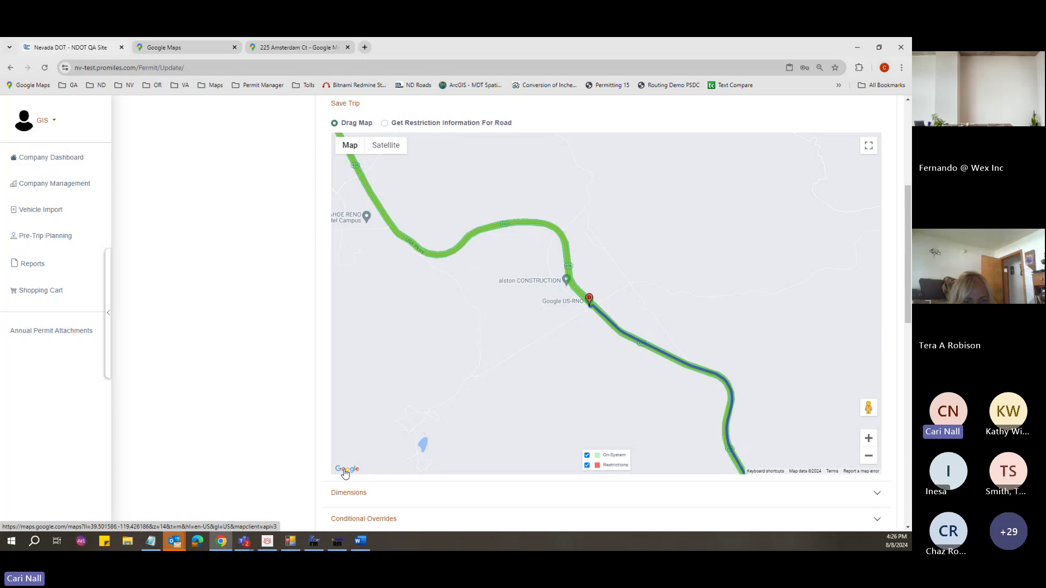
- Switch the permit map to satellite and look down USA Pkwy in Street View
{"action": "left_click", "coordinate": [205, 48]}
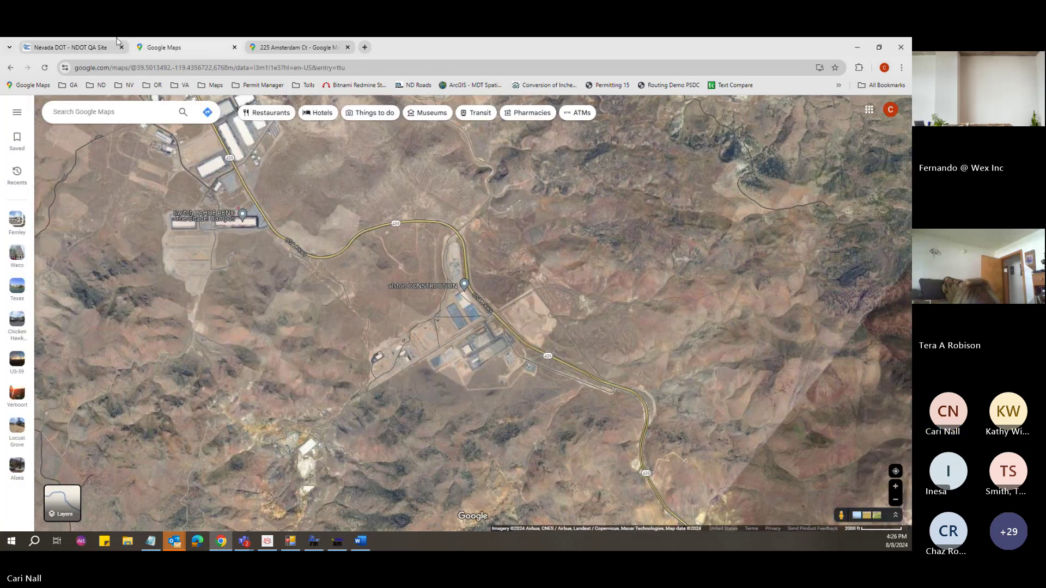
{"action": "left_click", "coordinate": [90, 51]}
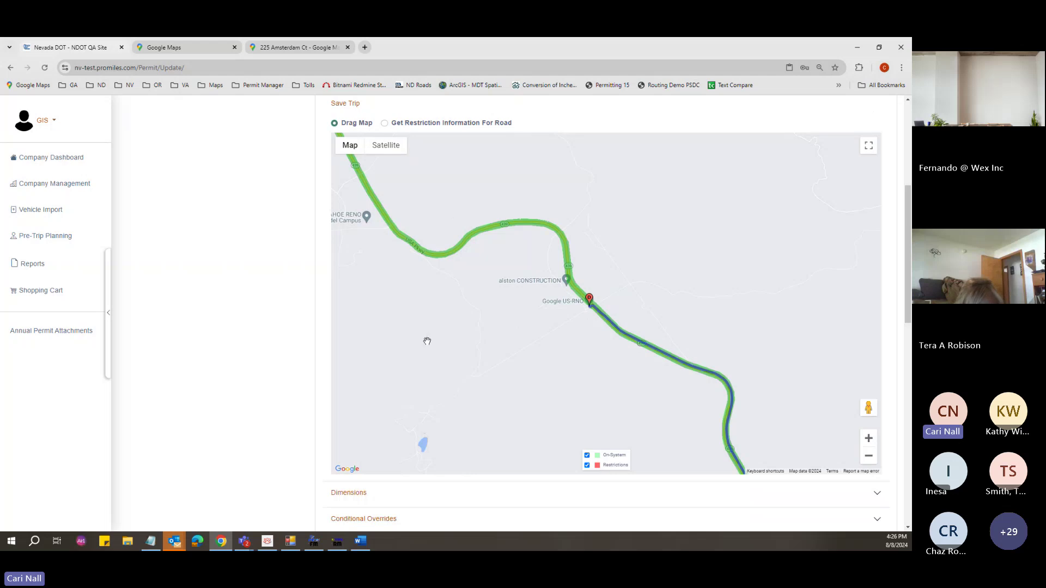
{"action": "left_click", "coordinate": [384, 146]}
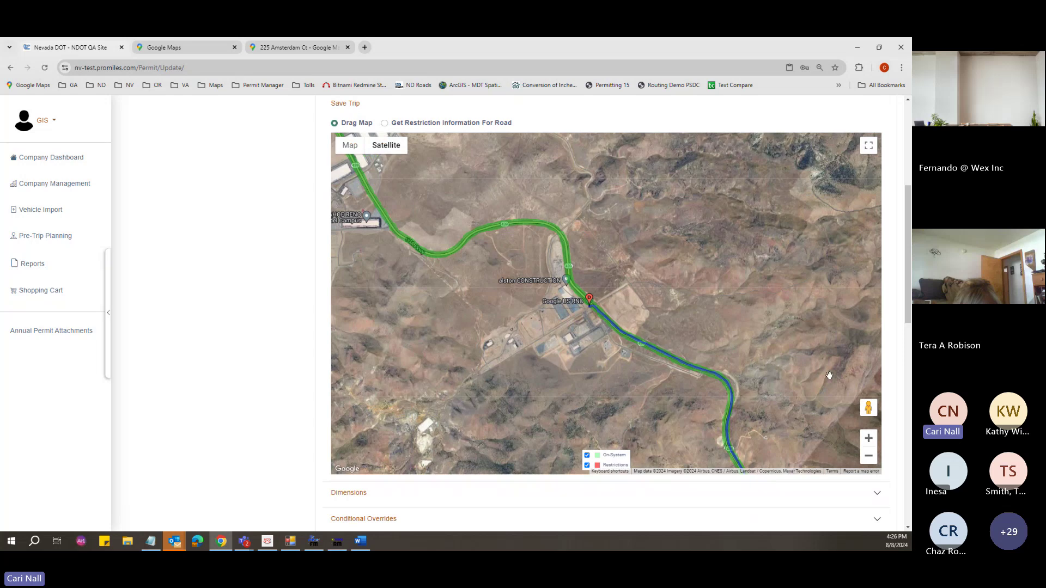
{"action": "left_click_drag", "start_coordinate": [868, 408], "coordinate": [565, 269]}
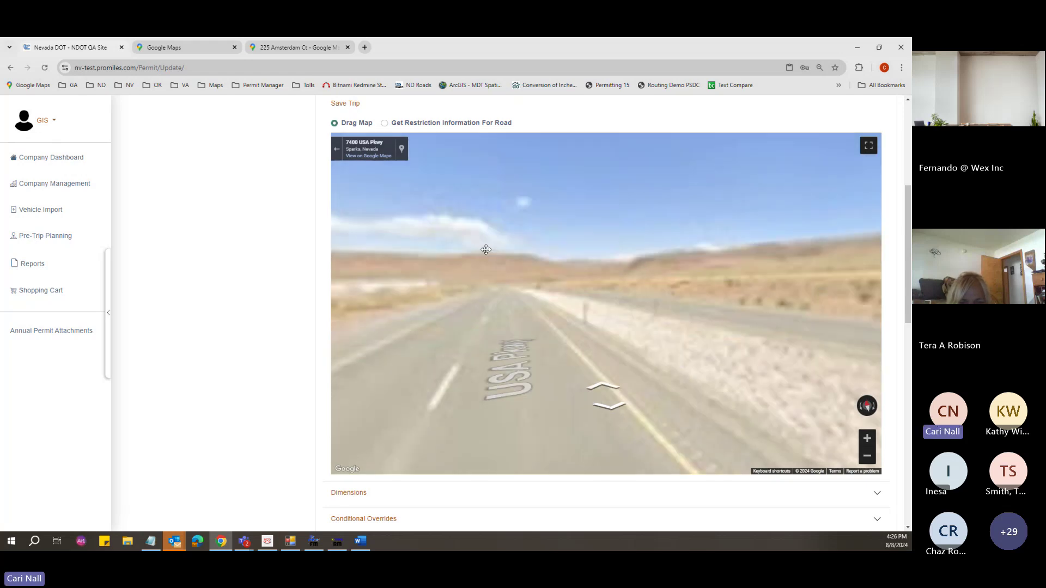
{"action": "left_click_drag", "start_coordinate": [486, 249], "coordinate": [681, 267]}
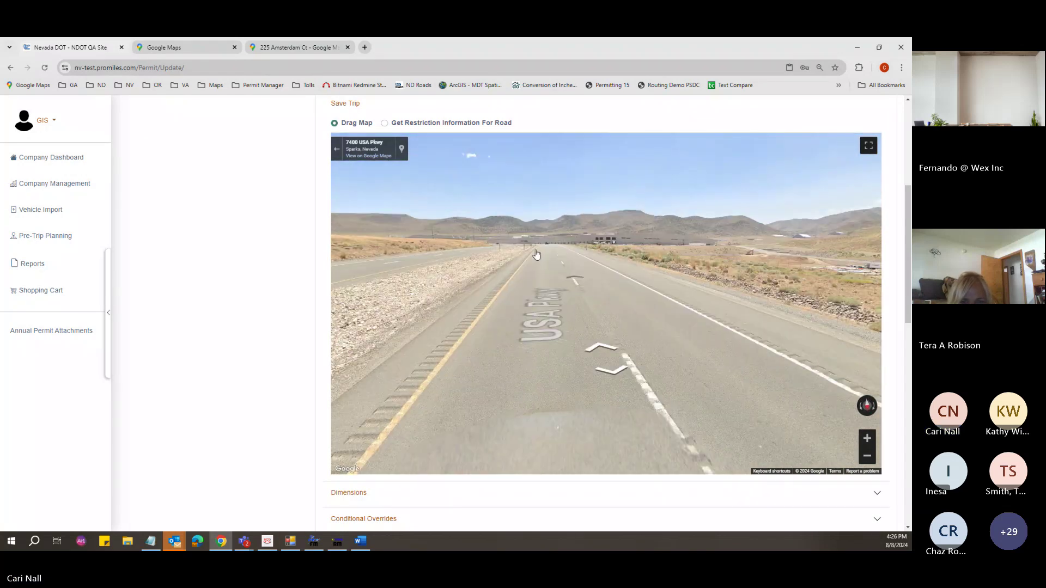
- Leave Street View, return the map to road view, and zoom out one level
{"action": "left_click", "coordinate": [336, 153]}
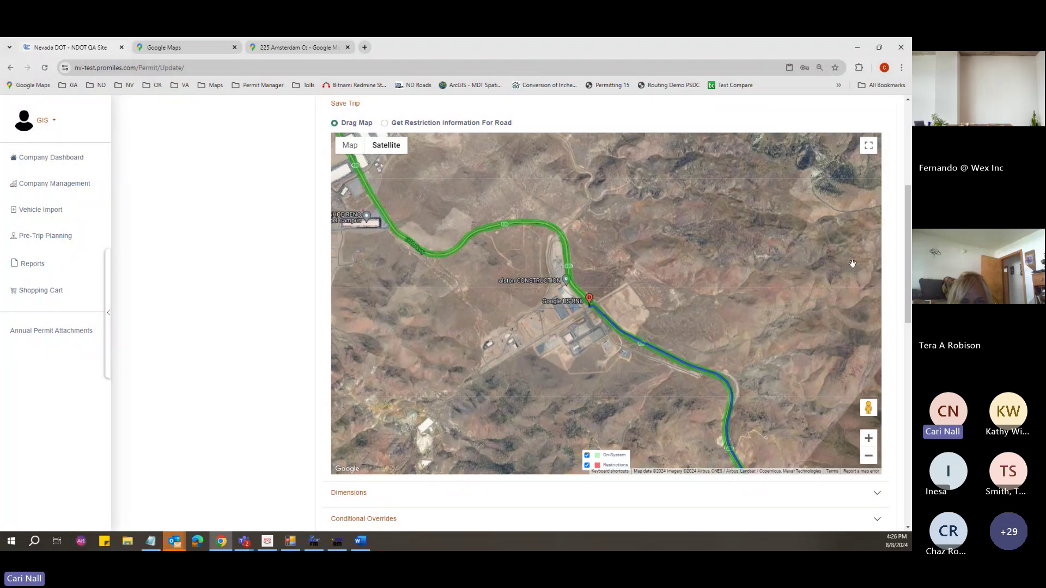
{"action": "left_click", "coordinate": [350, 146]}
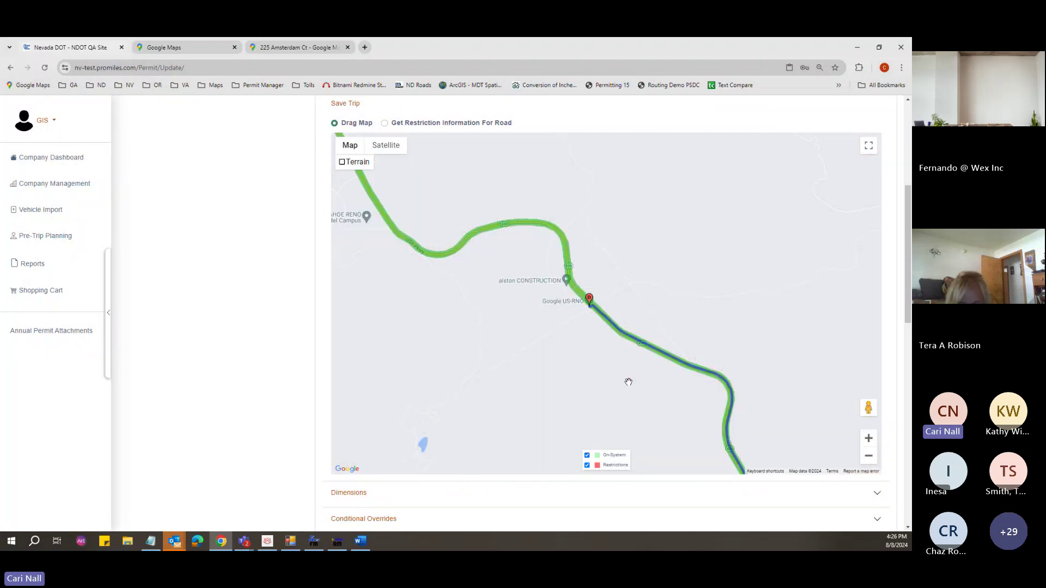
{"action": "left_click", "coordinate": [871, 458]}
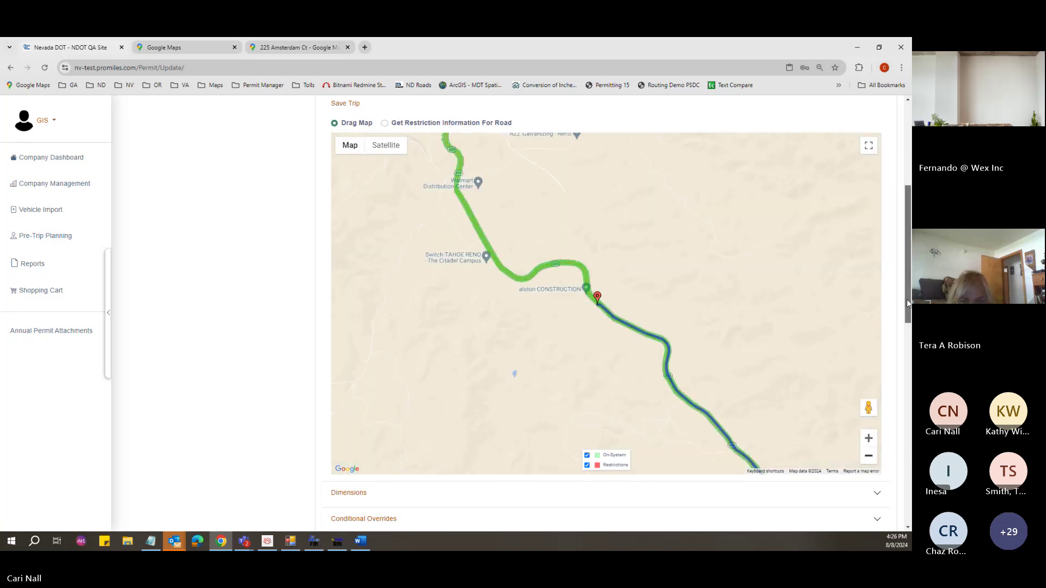
{"action": "scroll", "coordinate": [908, 309], "scroll_direction": "down", "scroll_amount": 1}
- Save and exit permit 7826, then filter the queue to 7831 and open it for editing
{"action": "scroll", "coordinate": [908, 309], "scroll_direction": "down", "scroll_amount": 15}
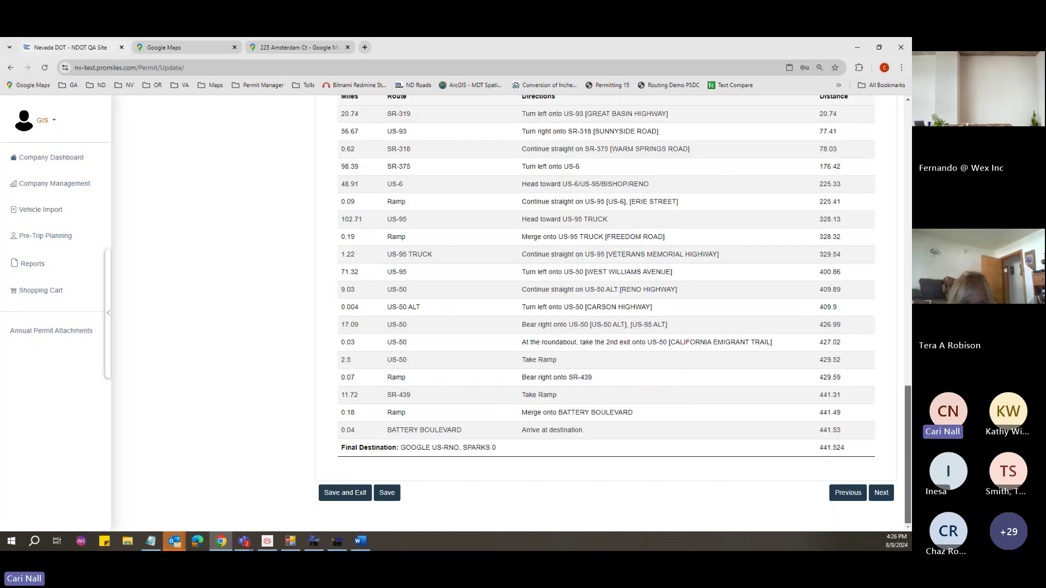
{"action": "left_click", "coordinate": [349, 494]}
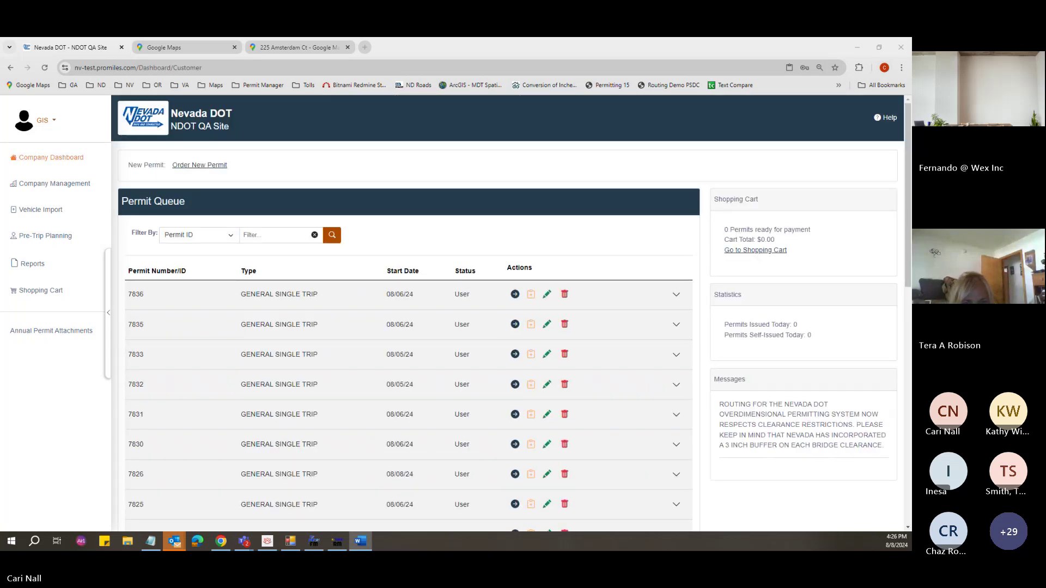
{"action": "left_click", "coordinate": [265, 237]}
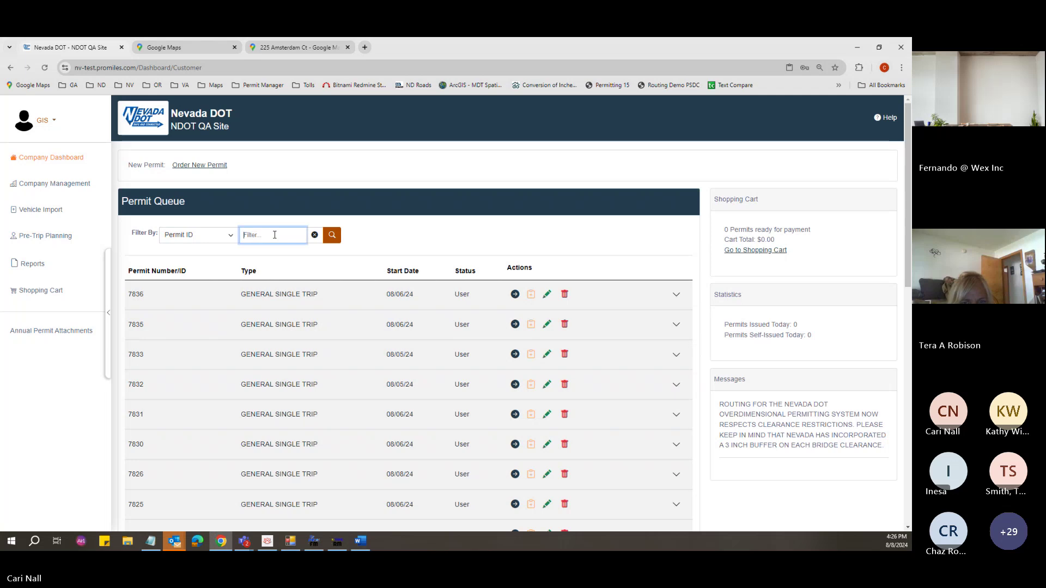
{"action": "type", "text": "7831"}
{"action": "left_click", "coordinate": [332, 235]}
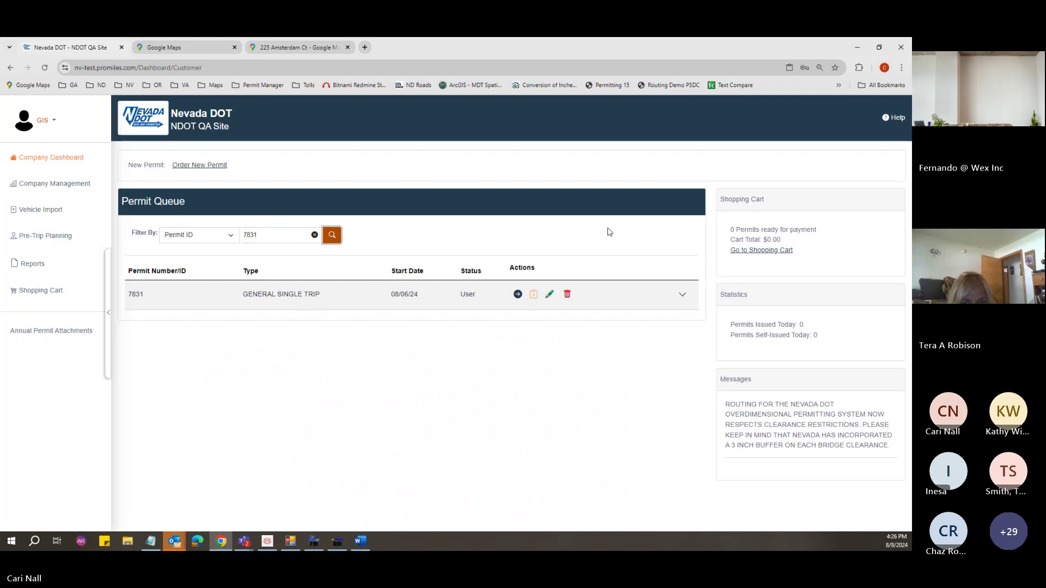
{"action": "left_click", "coordinate": [549, 295]}
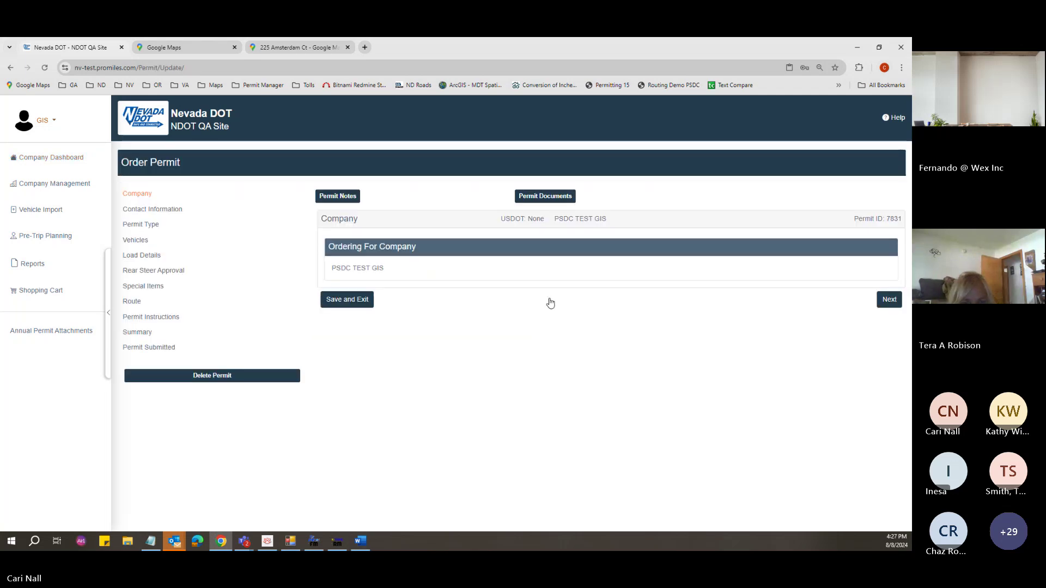
- Advance permit 7831 through Contact Information, Permit Type, Vehicles and Load Details to the Route step
{"action": "left_click", "coordinate": [888, 299]}
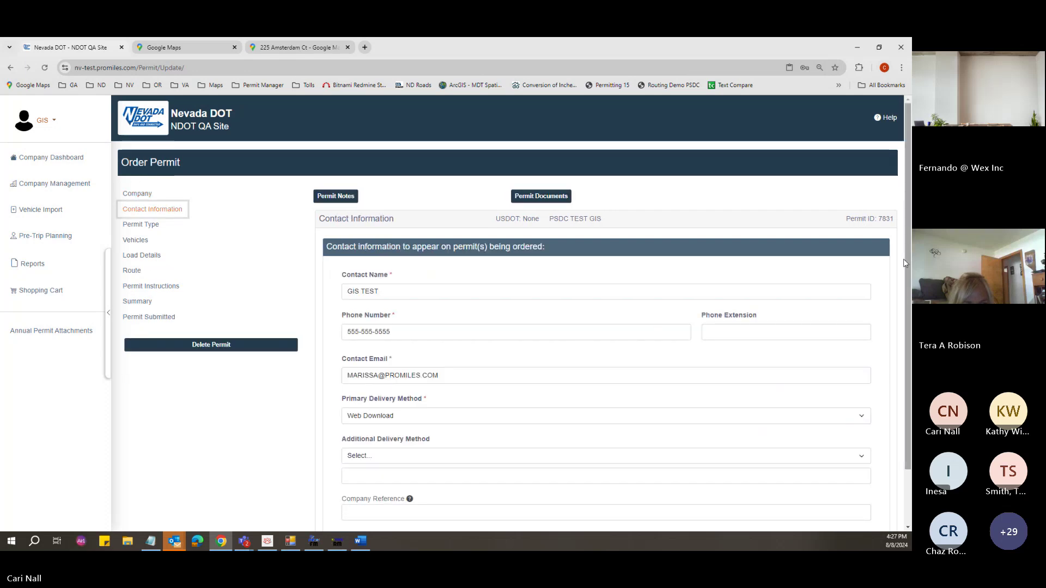
{"action": "scroll", "coordinate": [905, 259], "scroll_direction": "down", "scroll_amount": 2}
{"action": "left_click", "coordinate": [881, 492]}
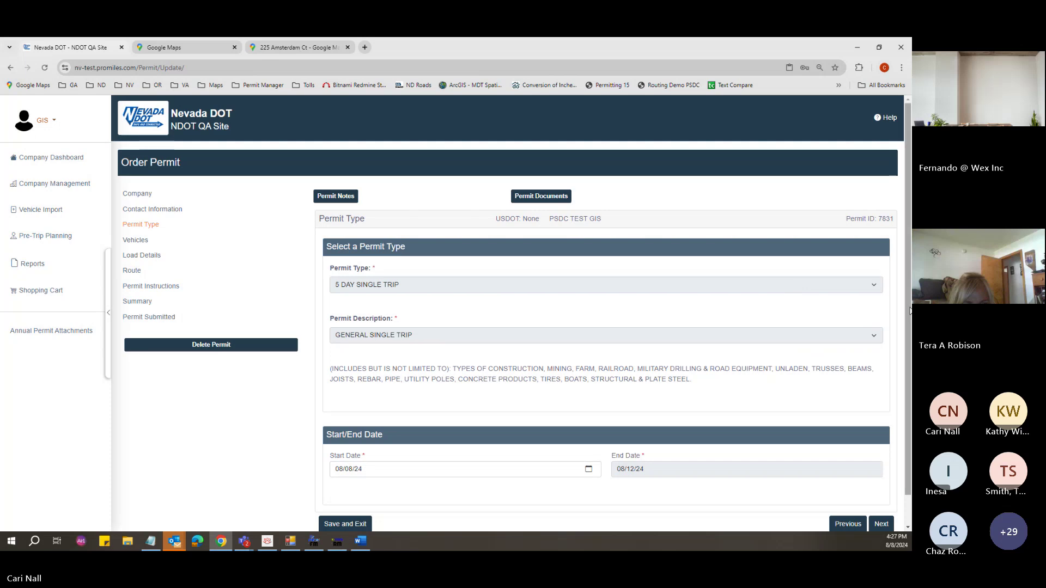
{"action": "scroll", "coordinate": [909, 311], "scroll_direction": "down", "scroll_amount": 1}
{"action": "left_click", "coordinate": [880, 492]}
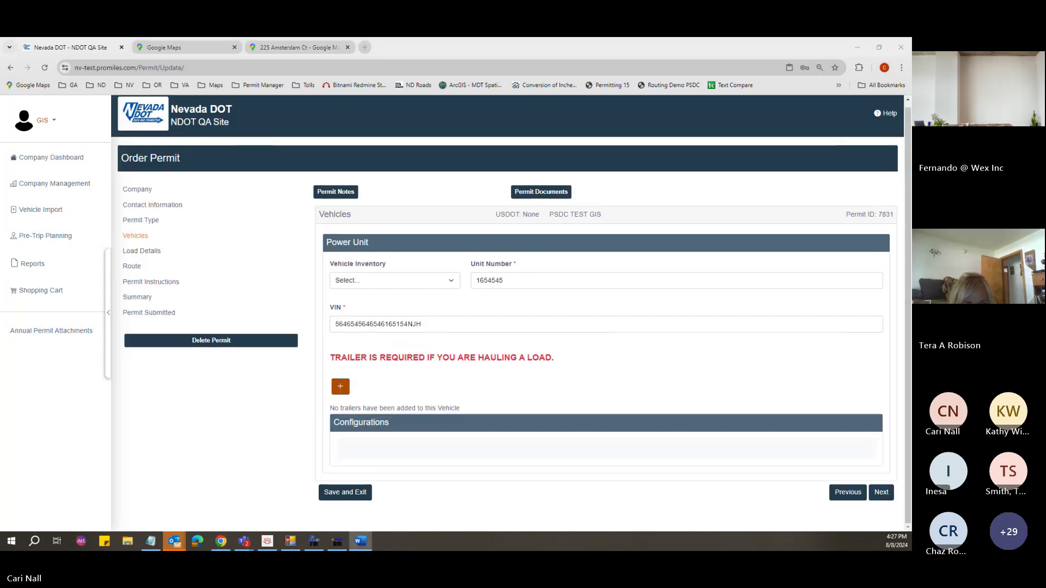
{"action": "left_click", "coordinate": [880, 493]}
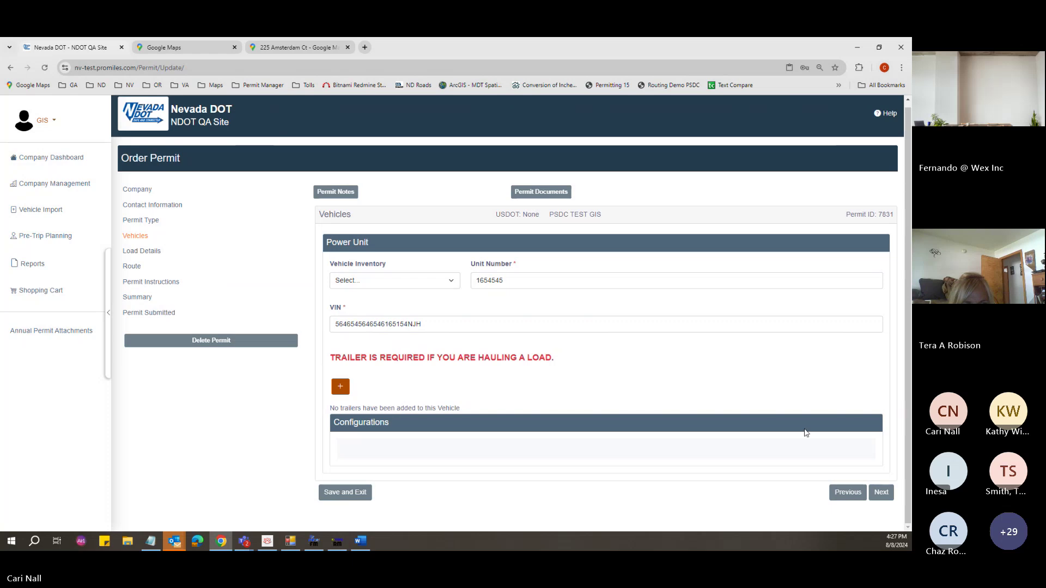
{"action": "scroll", "coordinate": [679, 382], "scroll_direction": "down", "scroll_amount": 3}
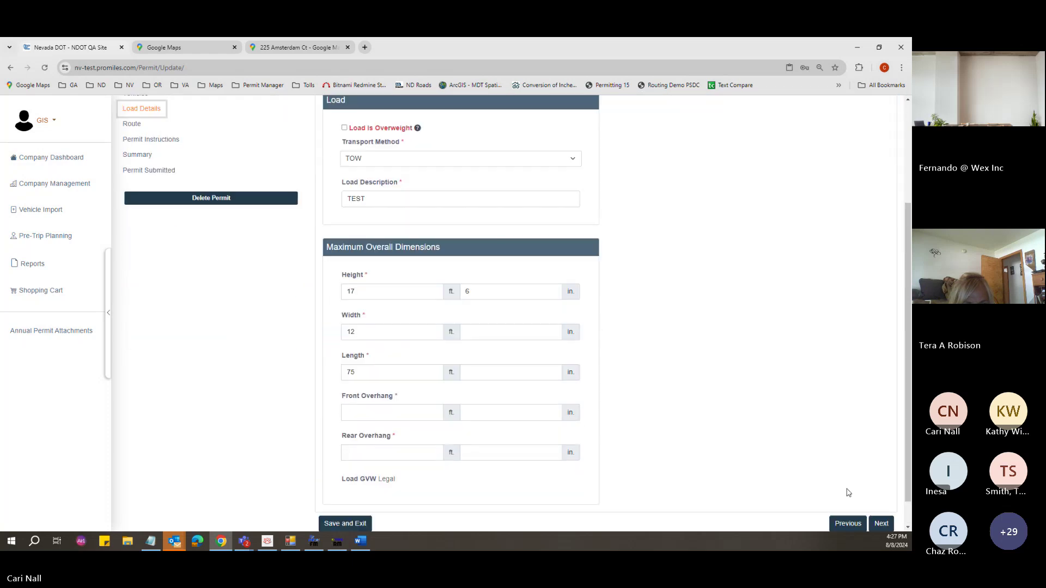
{"action": "left_click", "coordinate": [878, 524]}
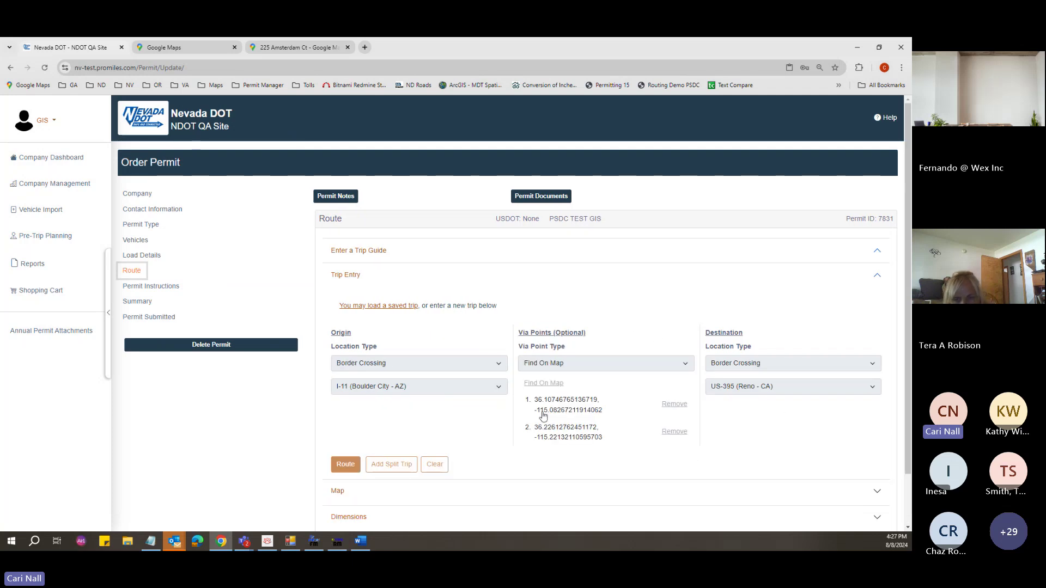
- Route the trip and zoom the map into Las Vegas to review the current path
{"action": "left_click", "coordinate": [346, 464]}
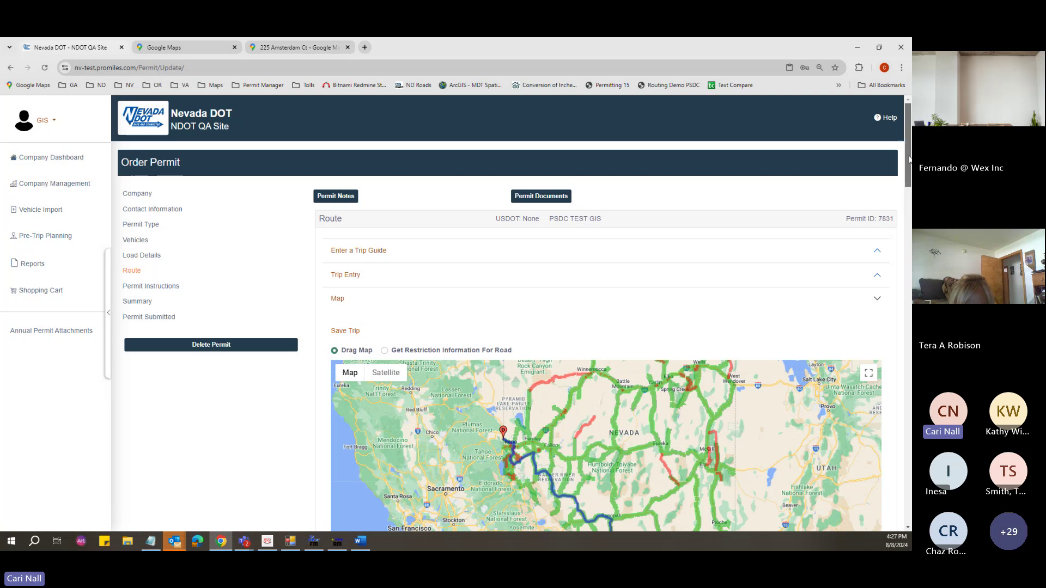
{"action": "left_click_drag", "start_coordinate": [909, 158], "coordinate": [909, 207]}
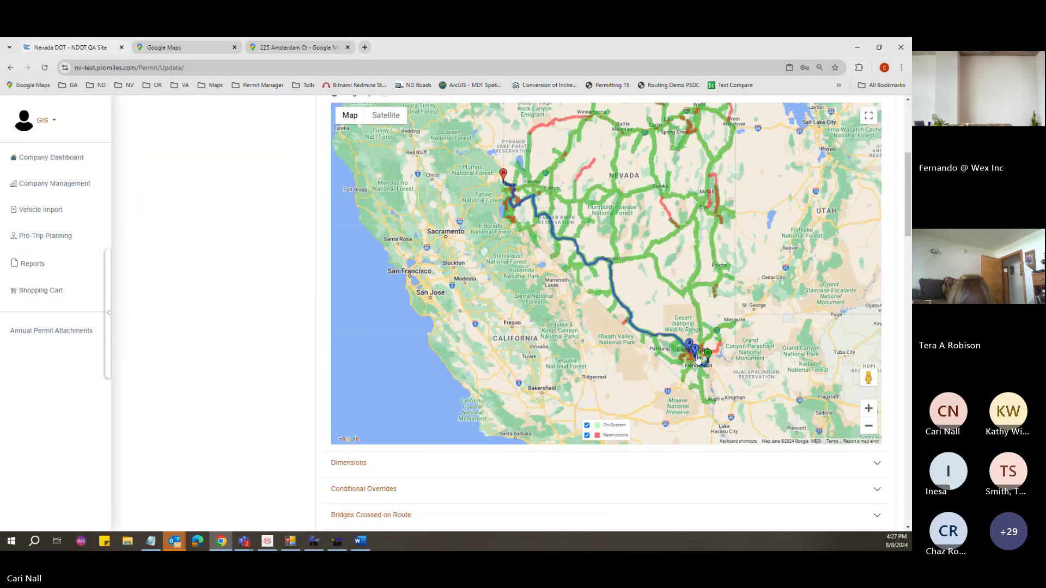
{"action": "scroll", "coordinate": [697, 357], "scroll_direction": "up", "scroll_amount": 2}
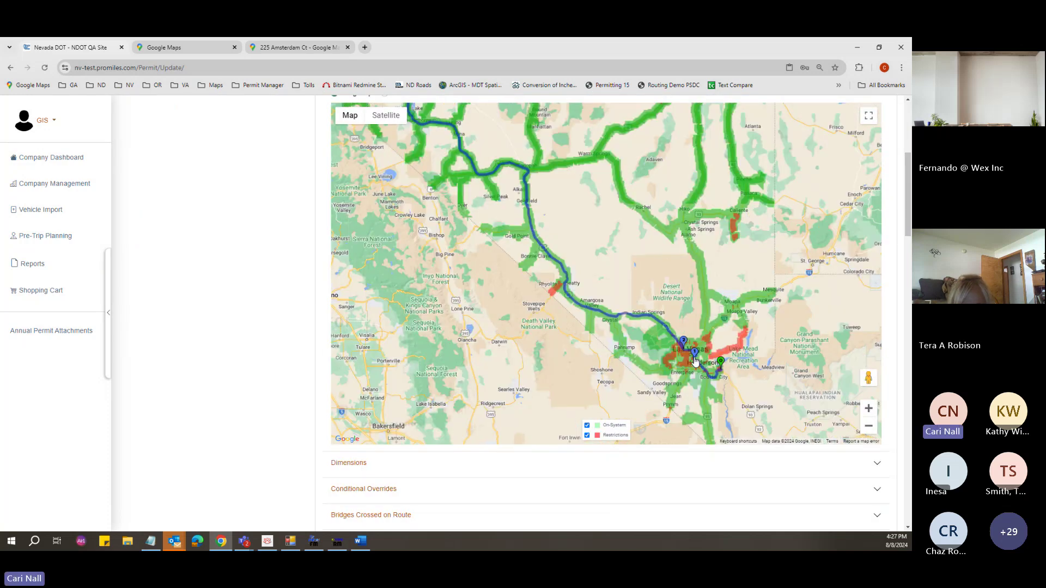
{"action": "scroll", "coordinate": [696, 360], "scroll_direction": "up", "scroll_amount": 4}
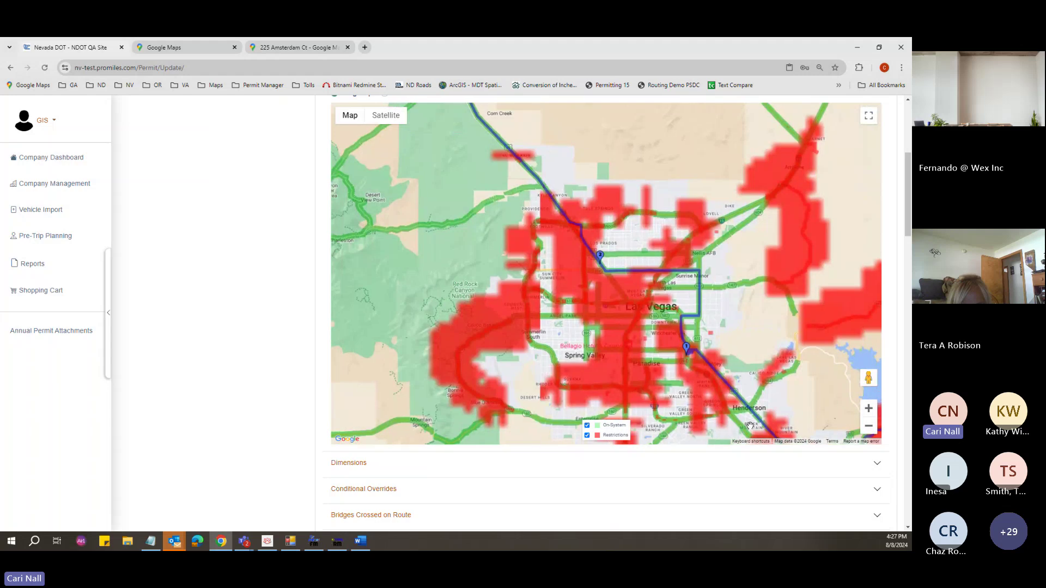
{"action": "left_click_drag", "start_coordinate": [909, 210], "coordinate": [909, 499]}
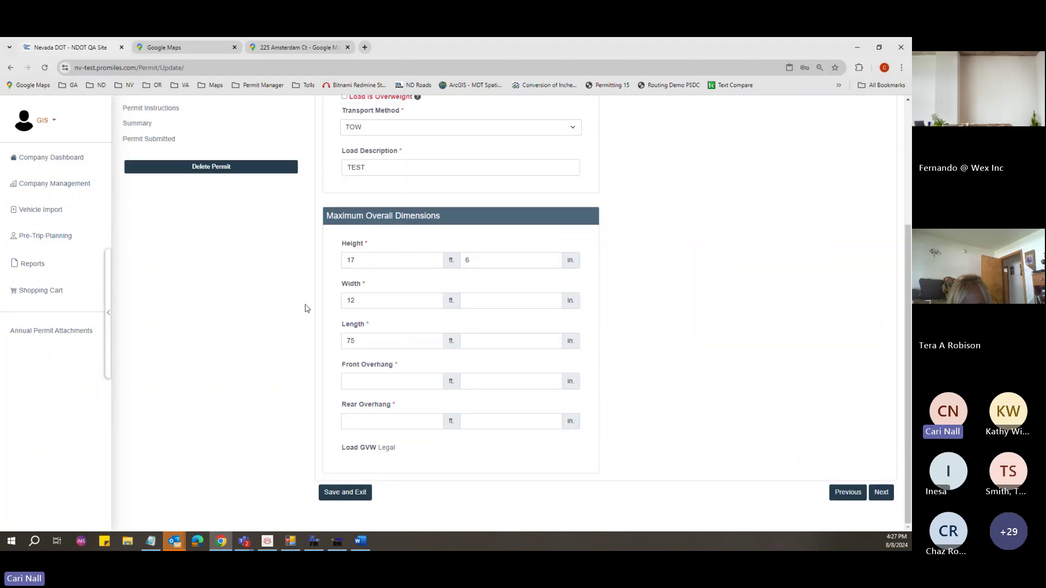
- Lower the load height from 17 ft to 15 ft 6 in and continue to the Route step
{"action": "left_click", "coordinate": [376, 263]}
{"action": "key", "text": "BackSpace"}
{"action": "type", "text": "5"}
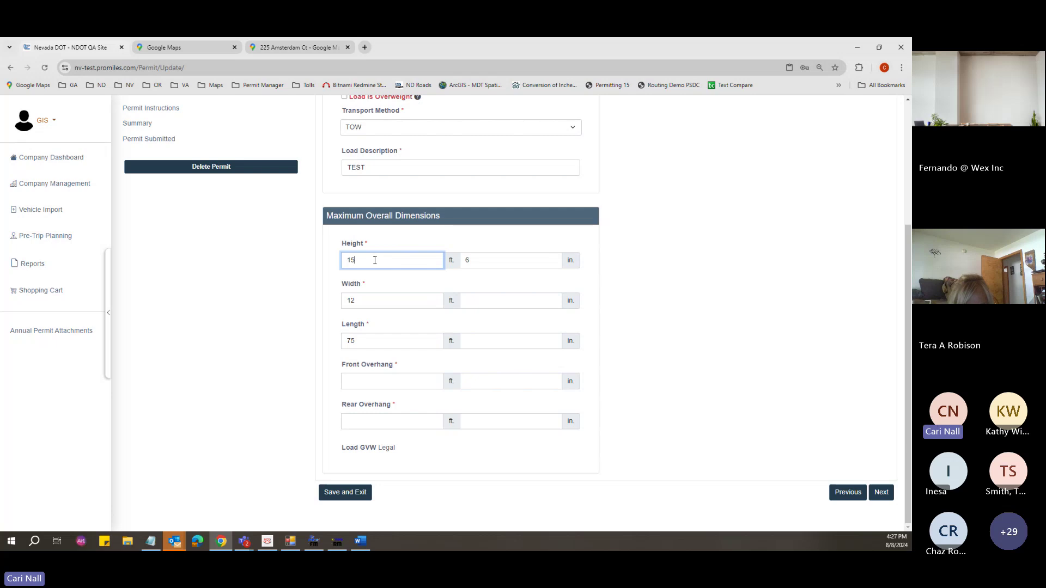
{"action": "left_click", "coordinate": [834, 401]}
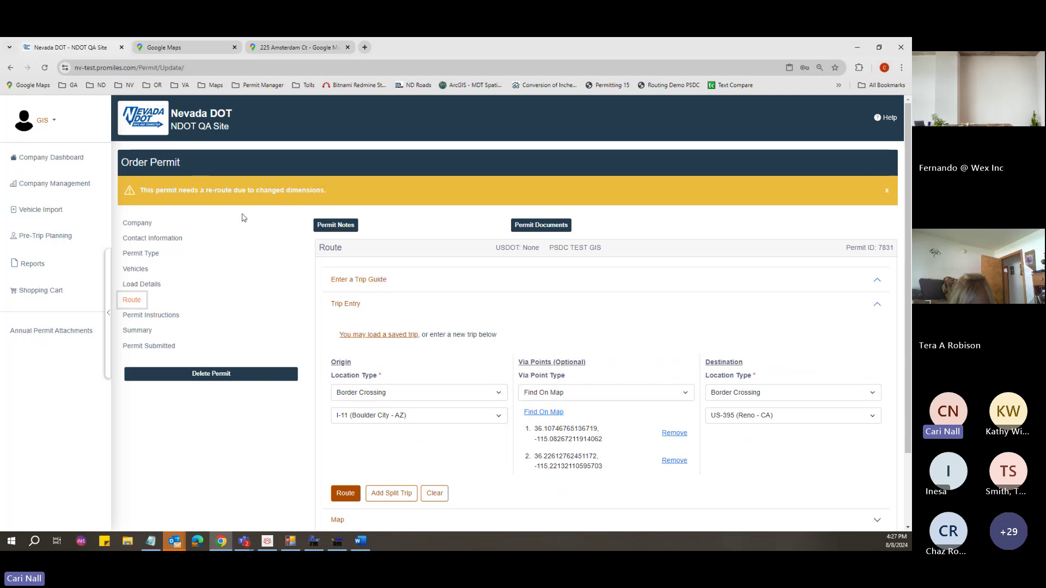
- Re-route the trip for the changed 15 ft 6 in load height
{"action": "left_click_drag", "start_coordinate": [340, 196], "coordinate": [138, 205]}
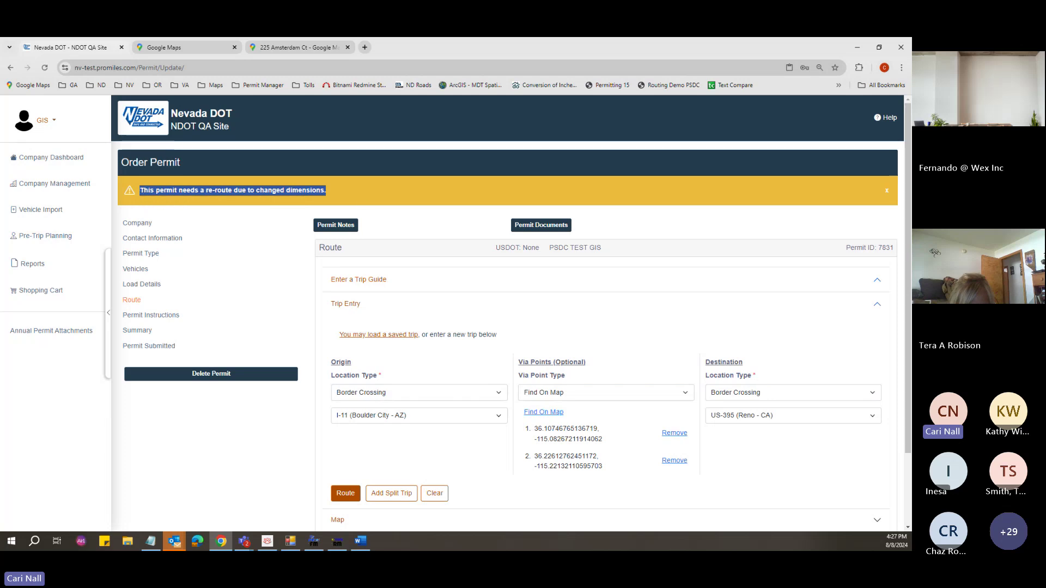
{"action": "scroll", "coordinate": [364, 201], "scroll_direction": "down", "scroll_amount": 1}
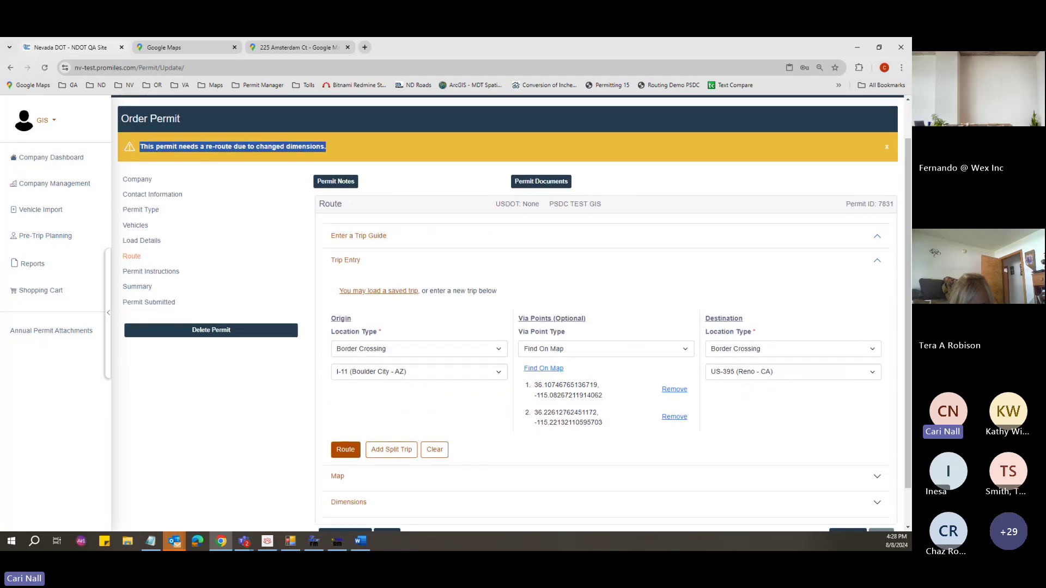
{"action": "left_click", "coordinate": [669, 184]}
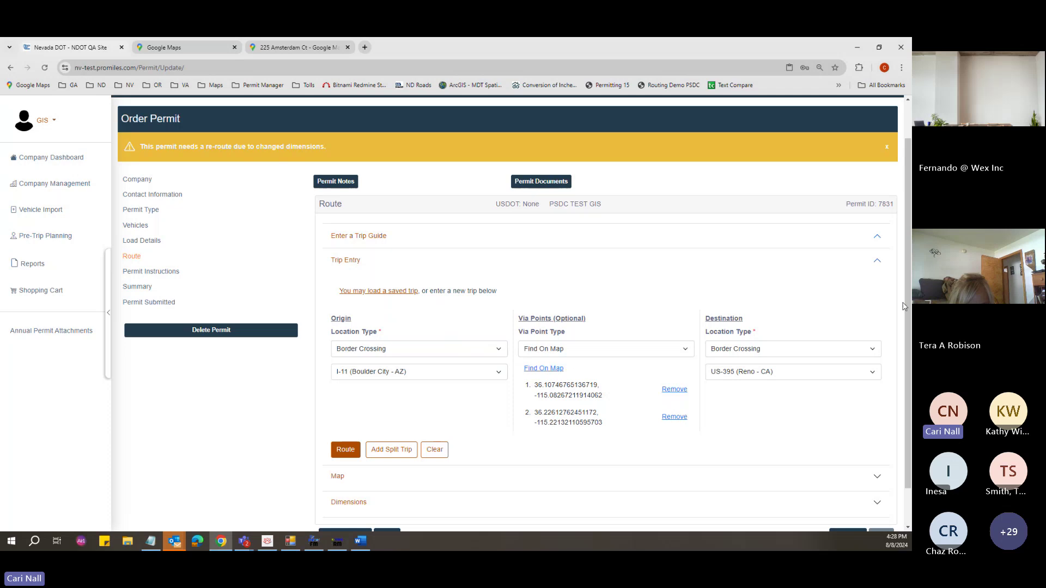
{"action": "scroll", "coordinate": [904, 307], "scroll_direction": "down", "scroll_amount": 1}
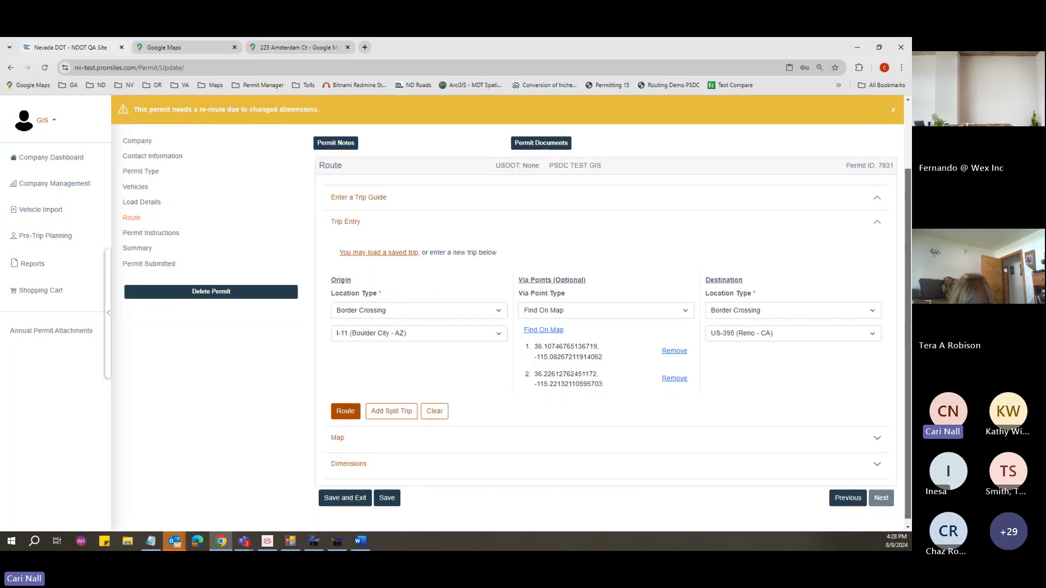
{"action": "left_click", "coordinate": [345, 407]}
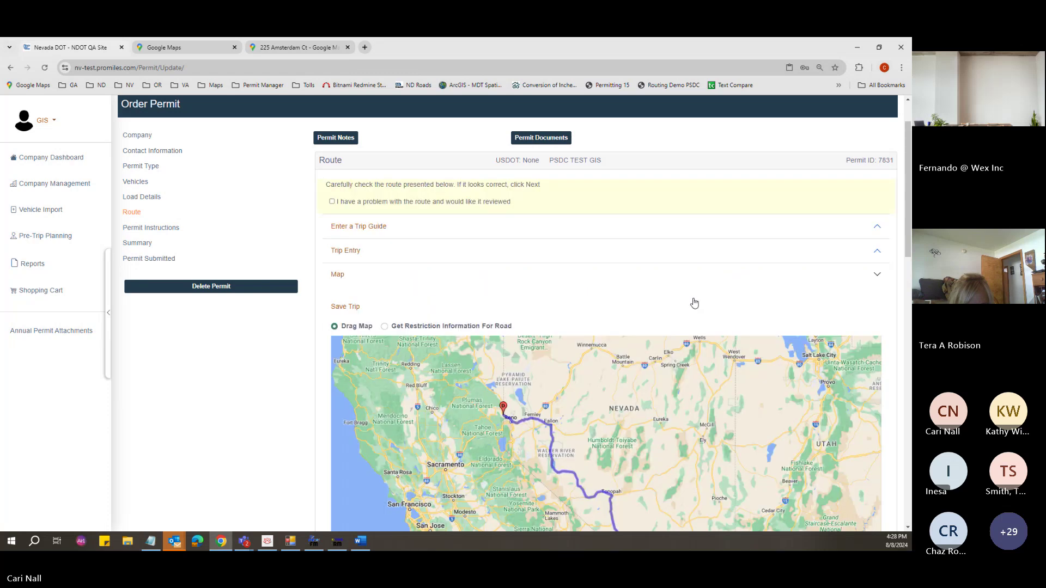
{"action": "scroll", "coordinate": [908, 234], "scroll_direction": "down", "scroll_amount": 4}
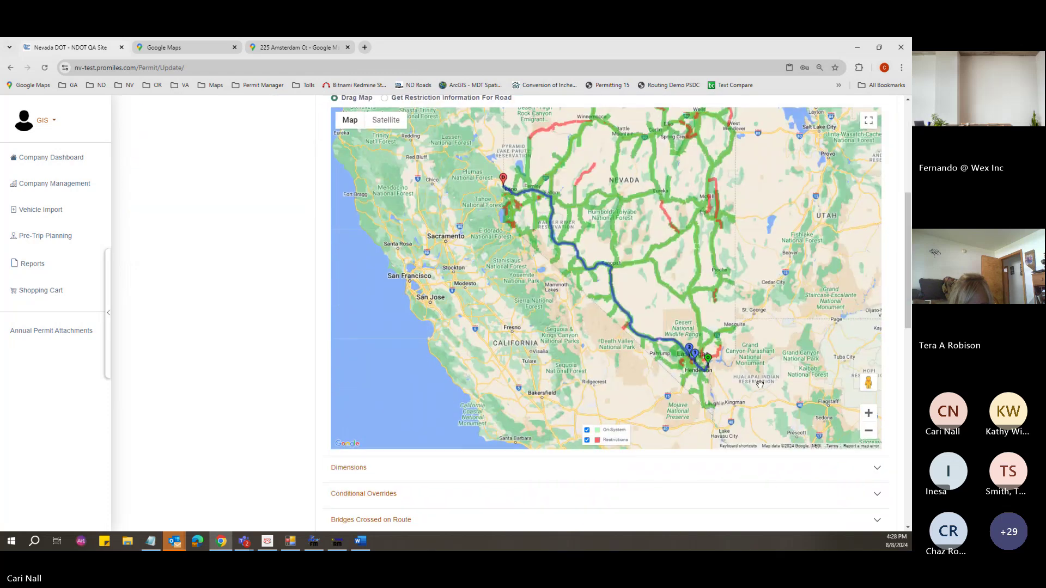
{"action": "scroll", "coordinate": [700, 369], "scroll_direction": "up", "scroll_amount": 6}
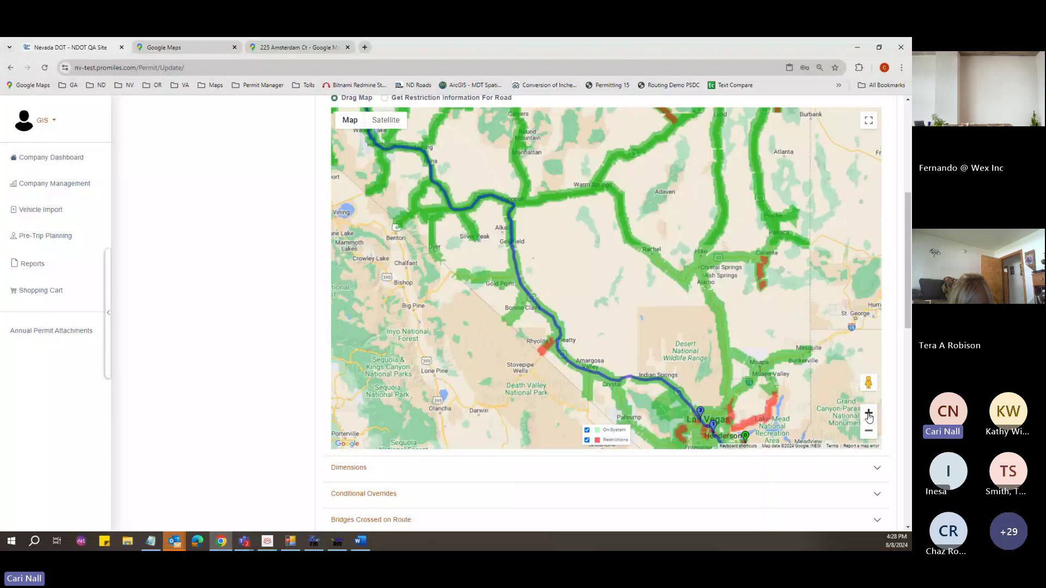
{"action": "scroll", "coordinate": [700, 370], "scroll_direction": "down", "scroll_amount": 5}
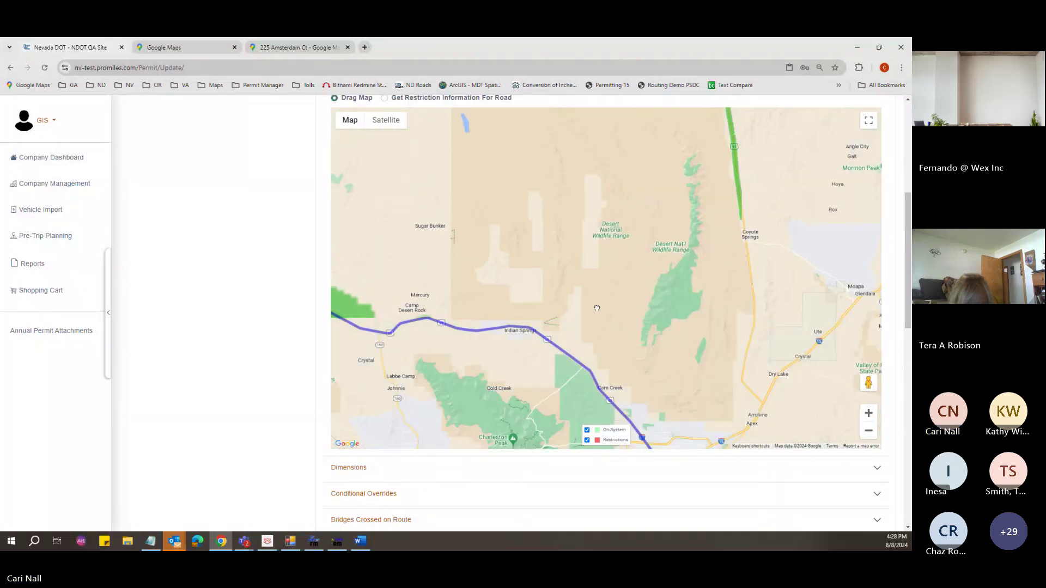
{"action": "scroll", "coordinate": [509, 219], "scroll_direction": "up", "scroll_amount": 2}
- Drag the blue via point into central Las Vegas, then pan the map toward Centennial Hills
{"action": "left_click_drag", "start_coordinate": [495, 279], "coordinate": [524, 272]}
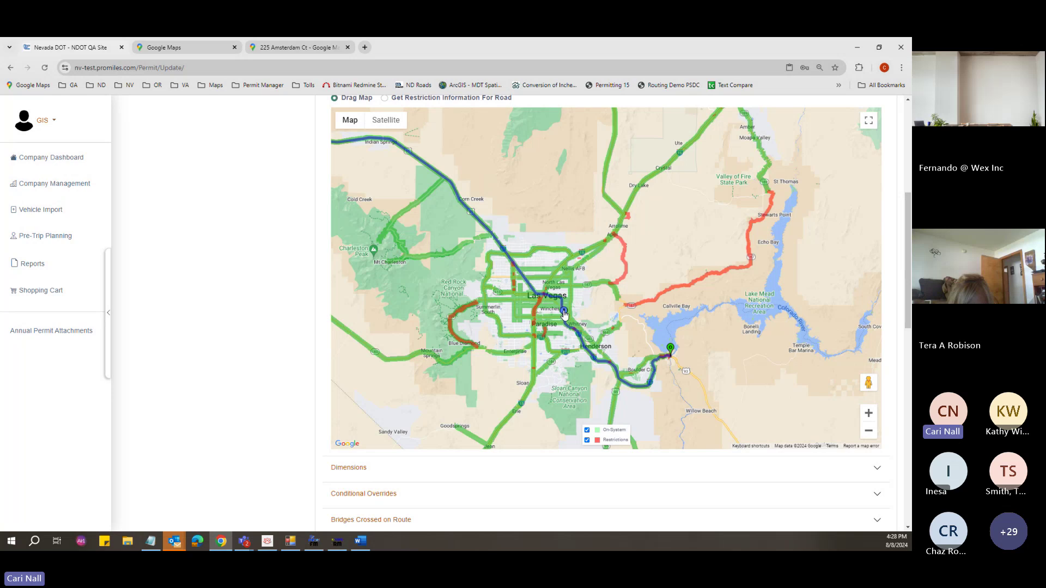
{"action": "left_click_drag", "start_coordinate": [565, 315], "coordinate": [526, 340]}
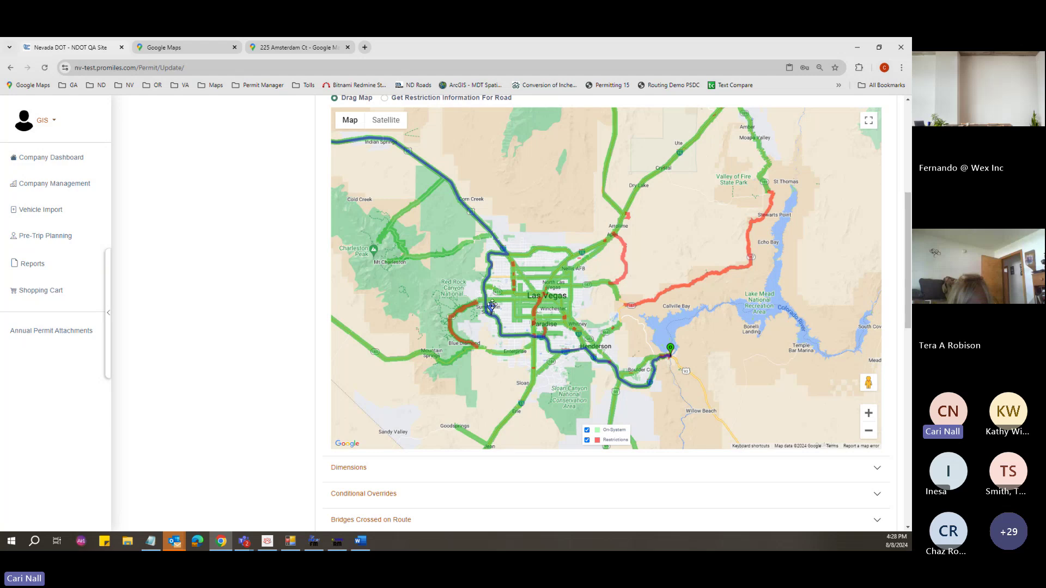
{"action": "left_click_drag", "start_coordinate": [492, 306], "coordinate": [550, 287]}
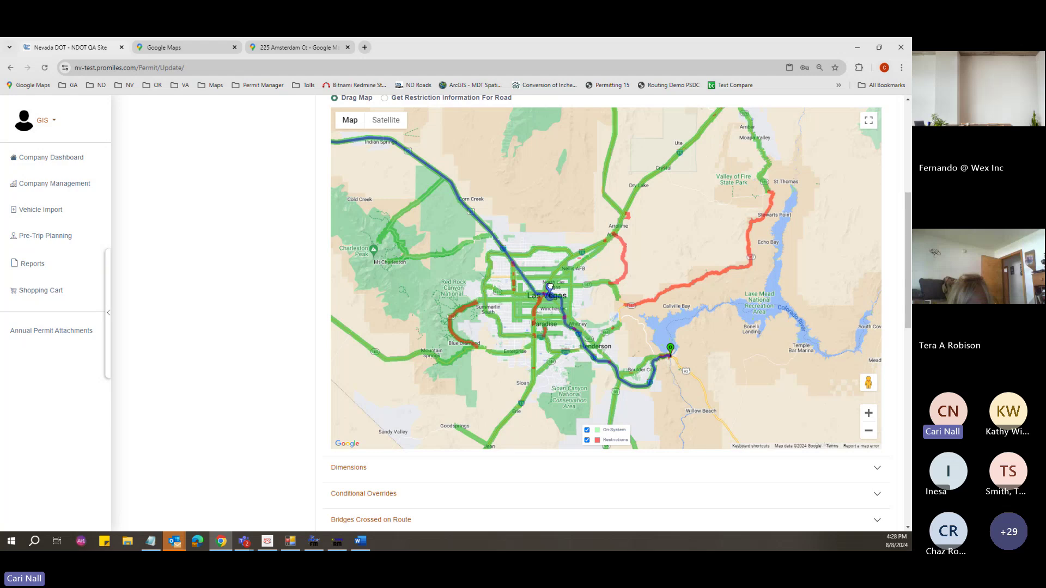
{"action": "scroll", "coordinate": [545, 325], "scroll_direction": "up", "scroll_amount": 4}
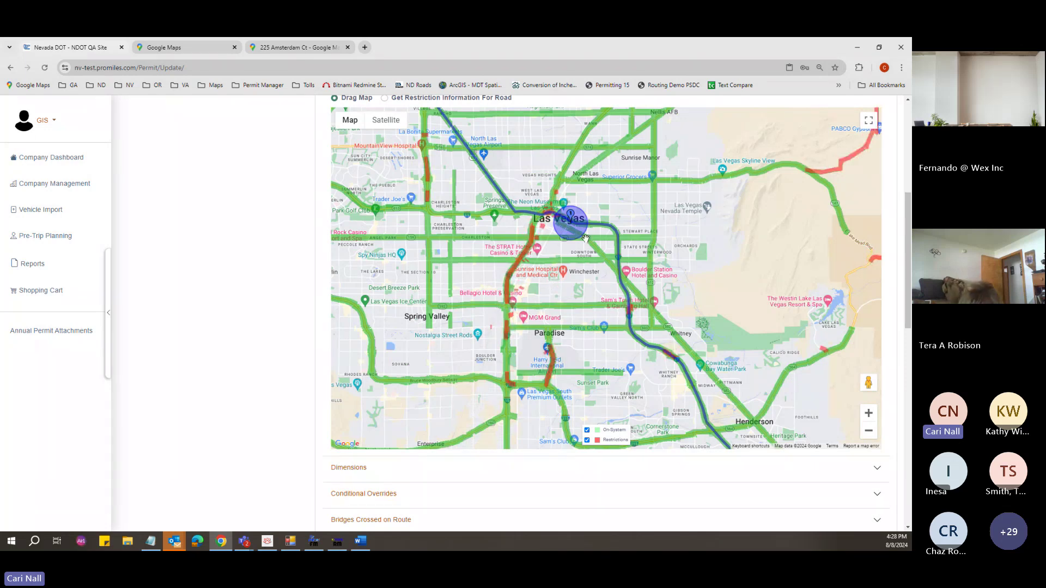
{"action": "left_click_drag", "start_coordinate": [478, 222], "coordinate": [547, 324]}
{"action": "left_click_drag", "start_coordinate": [365, 156], "coordinate": [458, 311]}
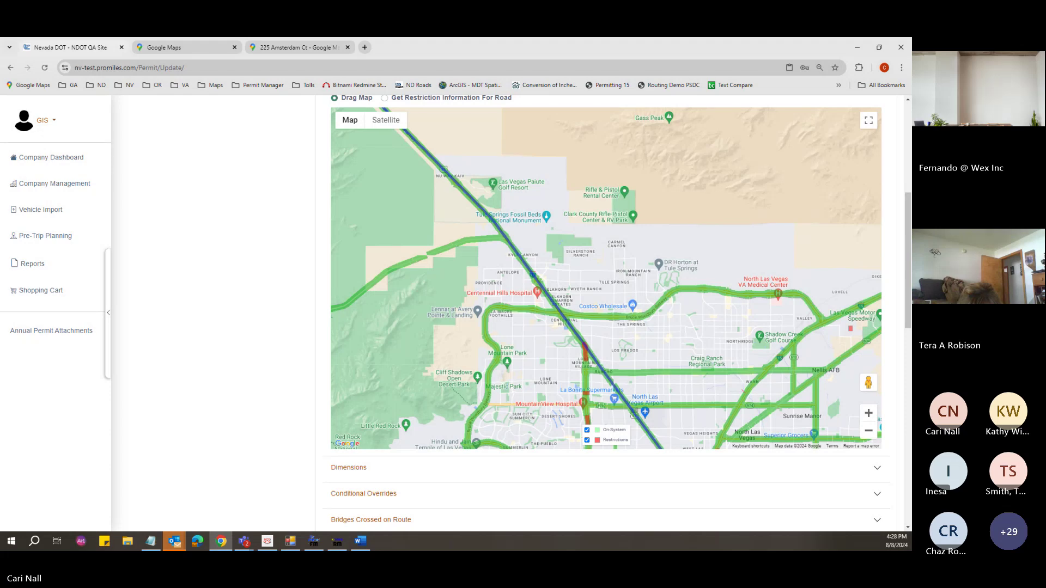
{"action": "left_click_drag", "start_coordinate": [907, 278], "coordinate": [907, 214]}
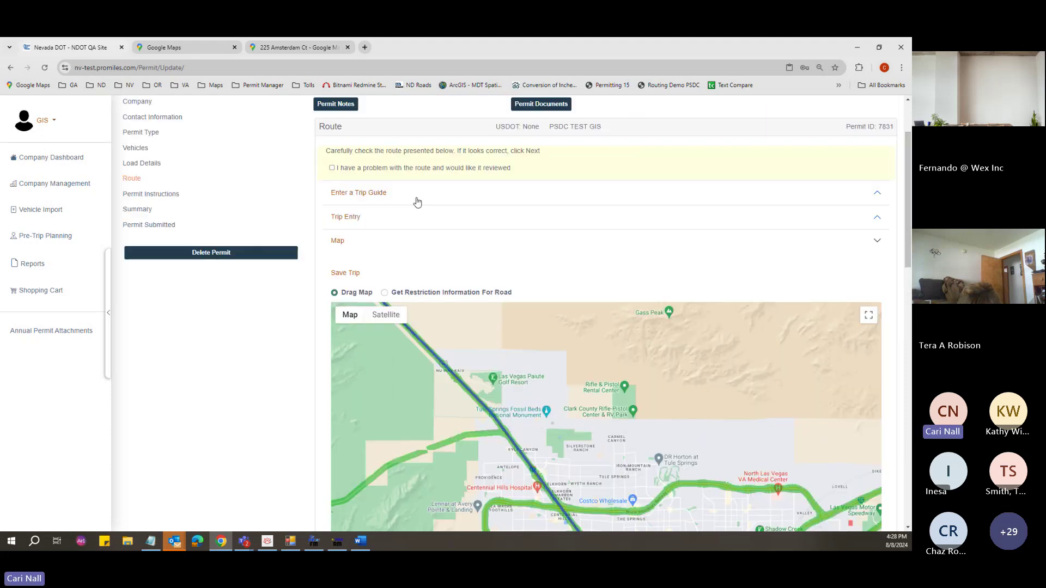
- Recalculate the route via the new point, review the 494.89-mile Boulder City–Reno directions, and return to Load Details
{"action": "left_click", "coordinate": [353, 220]}
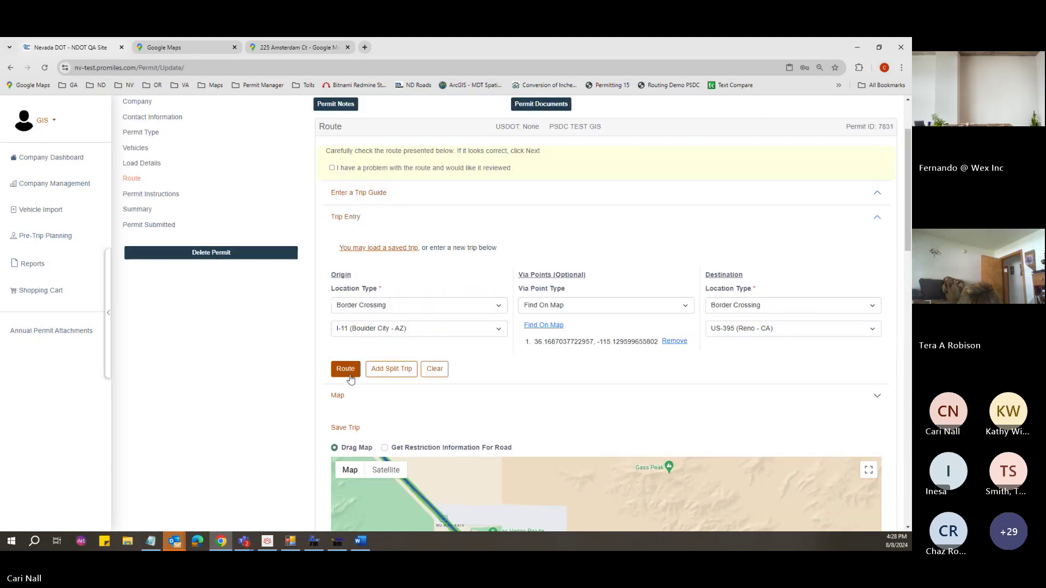
{"action": "left_click", "coordinate": [343, 367]}
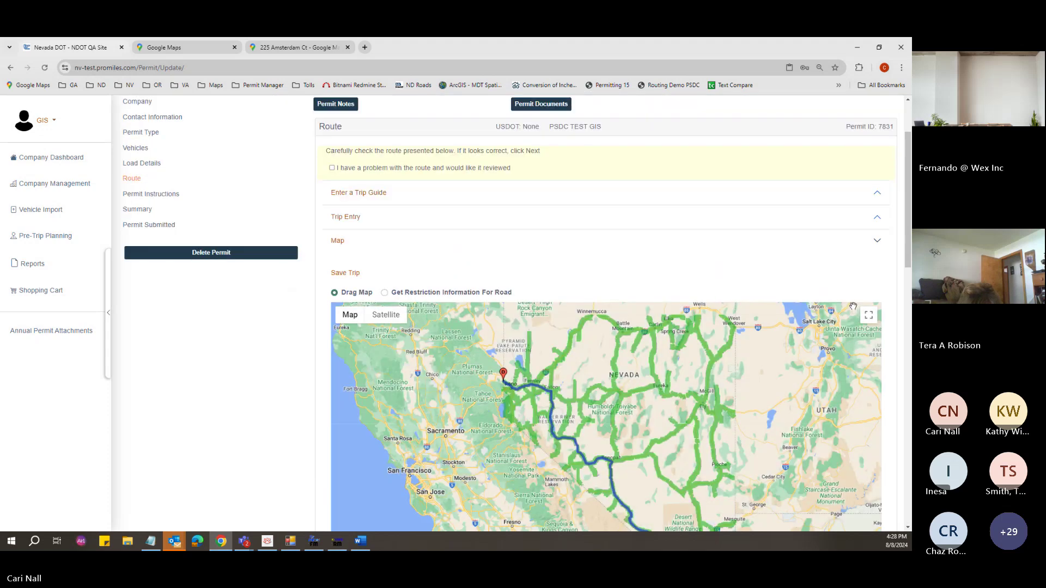
{"action": "left_click_drag", "start_coordinate": [907, 231], "coordinate": [907, 377]}
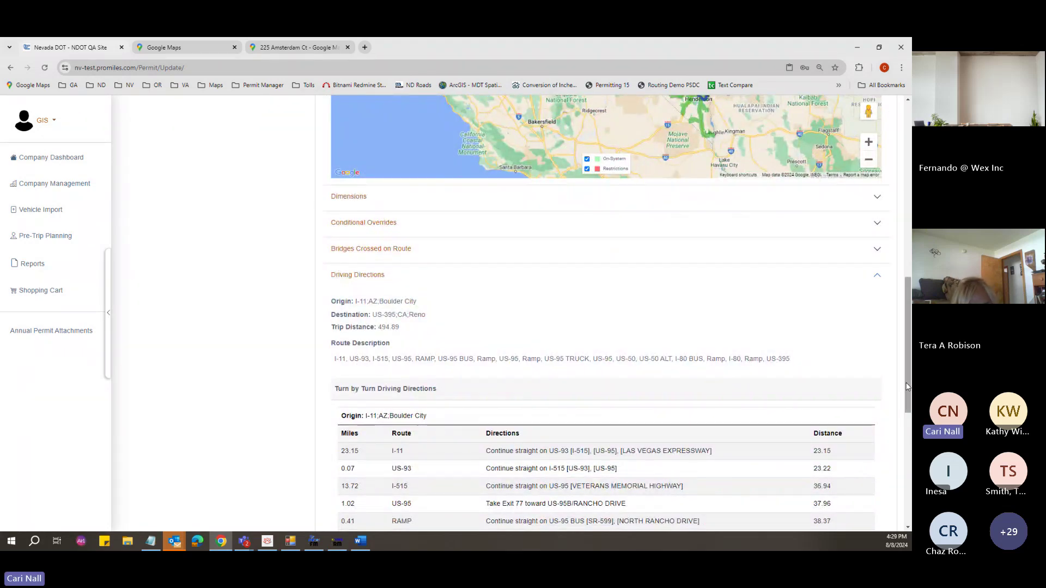
{"action": "scroll", "coordinate": [604, 313], "scroll_direction": "up", "scroll_amount": 2}
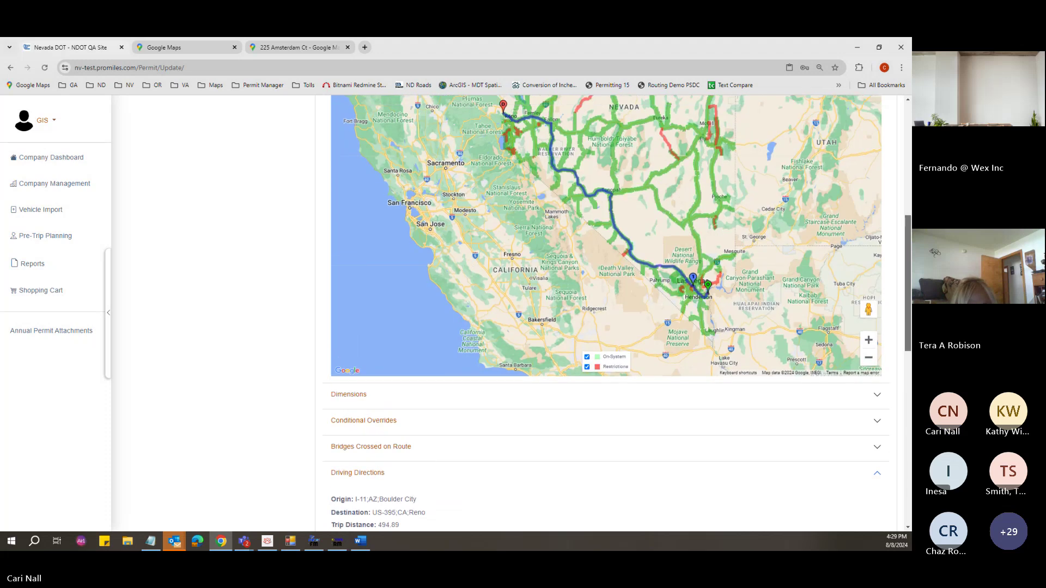
{"action": "scroll", "coordinate": [605, 327], "scroll_direction": "down", "scroll_amount": 8}
{"action": "left_click", "coordinate": [848, 495]}
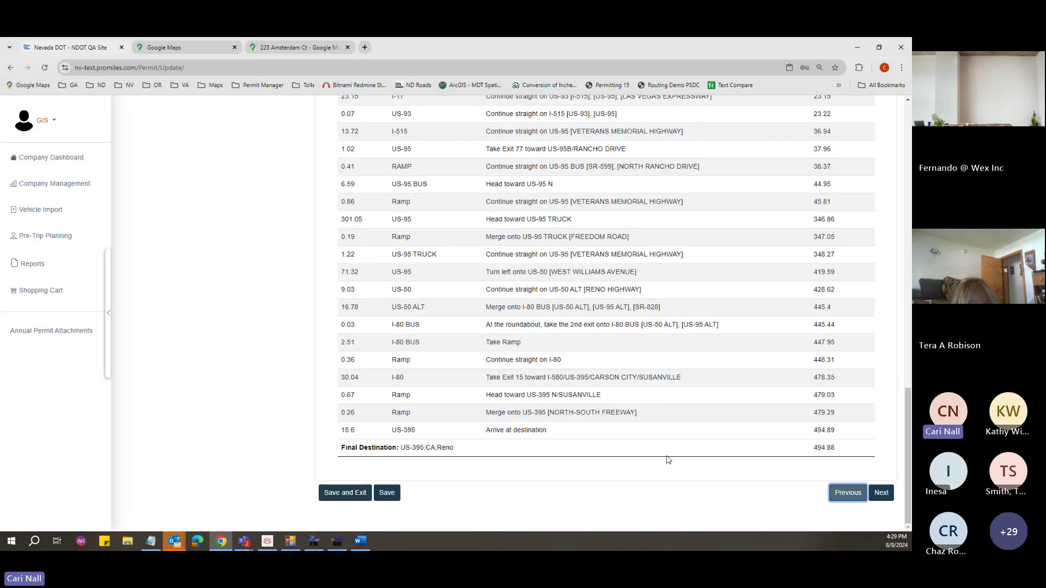
- Restore the load height to 17 ft 6 in and re-route the trip for the new dimensions
{"action": "left_click", "coordinate": [362, 261]}
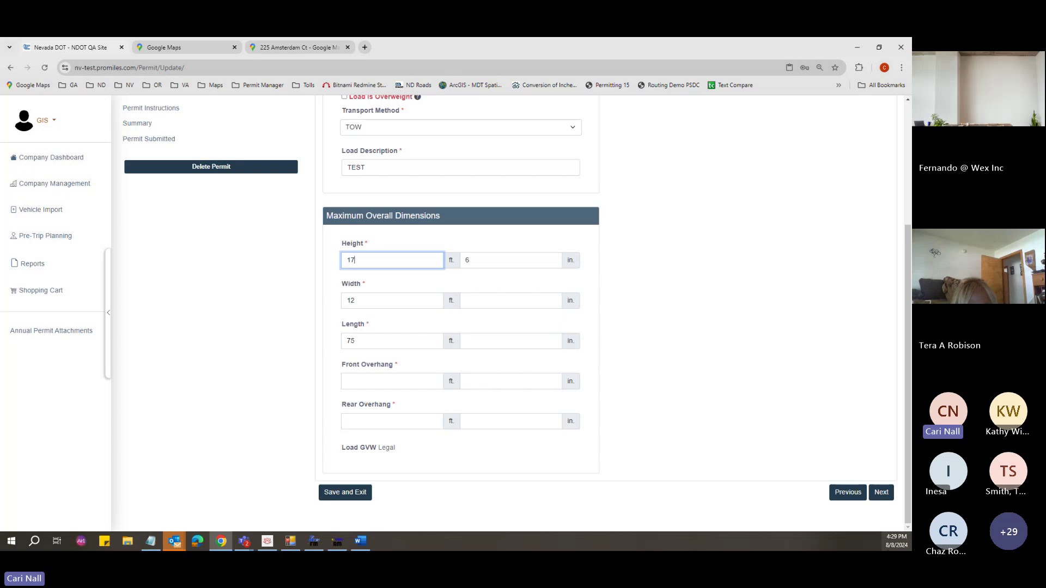
{"action": "left_click", "coordinate": [881, 493]}
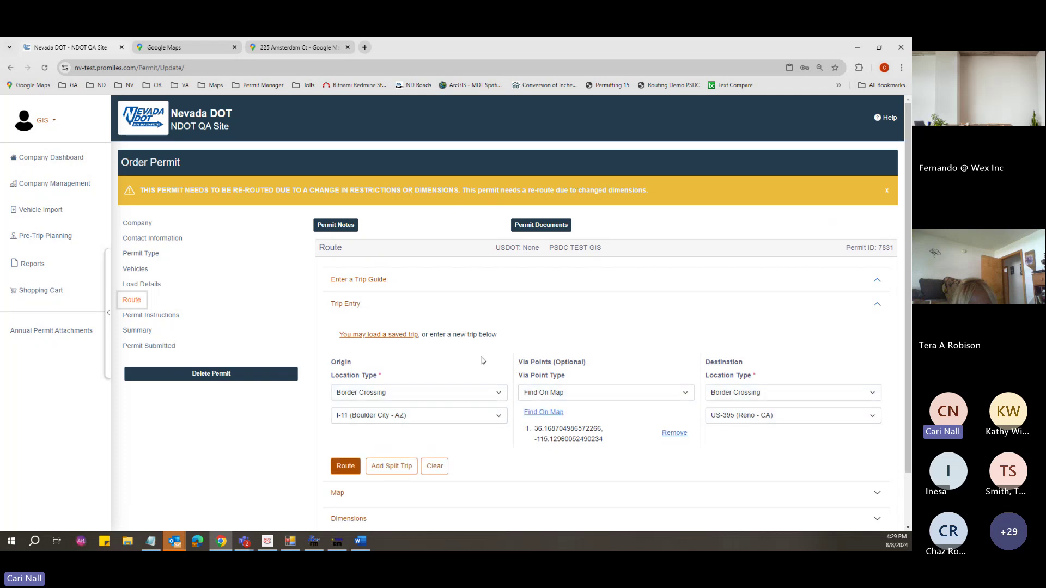
{"action": "left_click", "coordinate": [347, 471]}
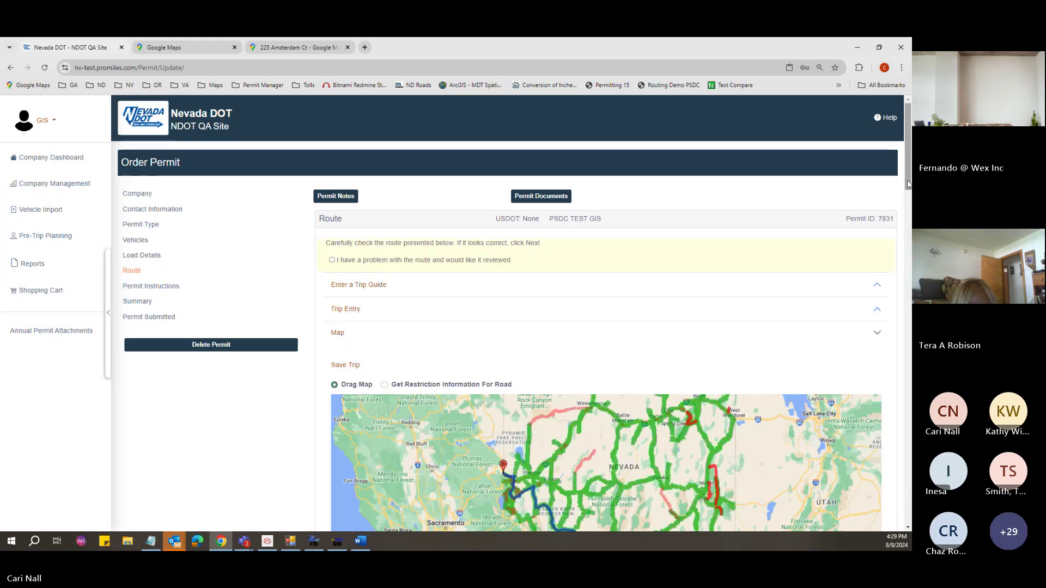
{"action": "scroll", "coordinate": [909, 193], "scroll_direction": "down", "scroll_amount": 1}
- Pan the route map toward Centennial Hills and downtown, then zoom out to the Lake Mead region
{"action": "scroll", "coordinate": [909, 192], "scroll_direction": "down", "scroll_amount": 5}
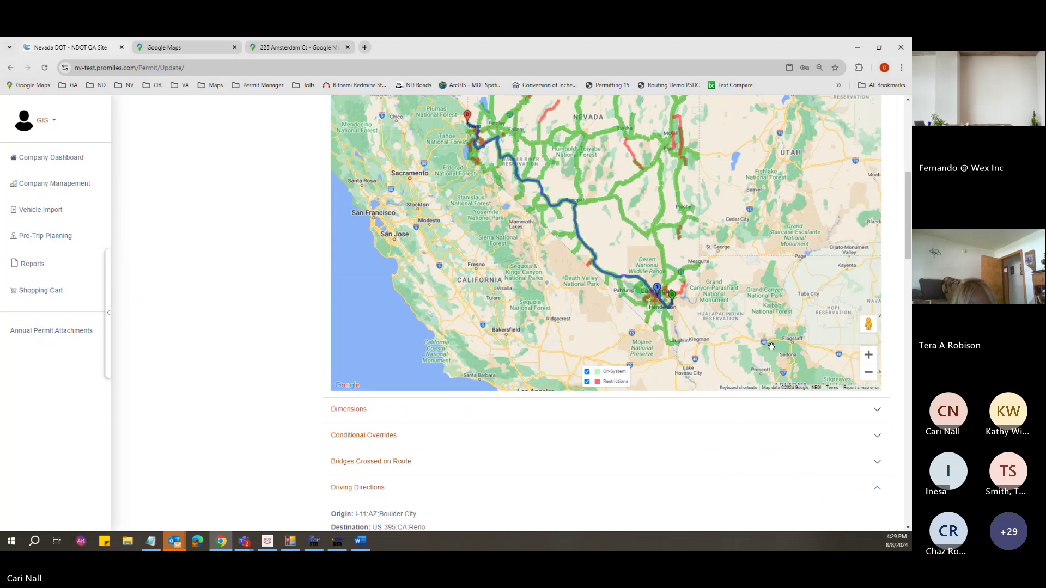
{"action": "scroll", "coordinate": [600, 193], "scroll_direction": "up", "scroll_amount": 3}
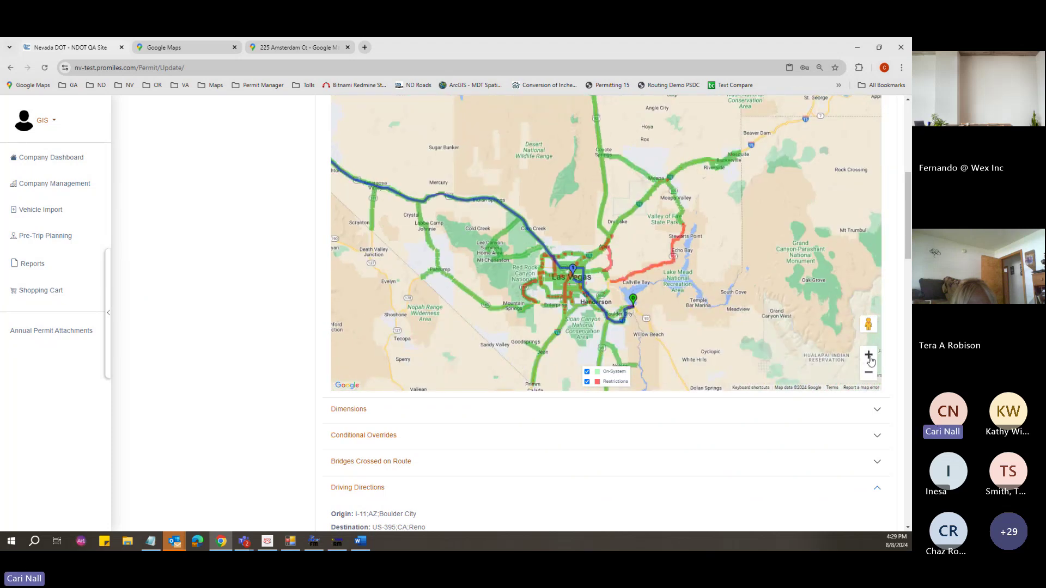
{"action": "scroll", "coordinate": [602, 221], "scroll_direction": "up", "scroll_amount": 3}
{"action": "scroll", "coordinate": [601, 305], "scroll_direction": "down", "scroll_amount": 3}
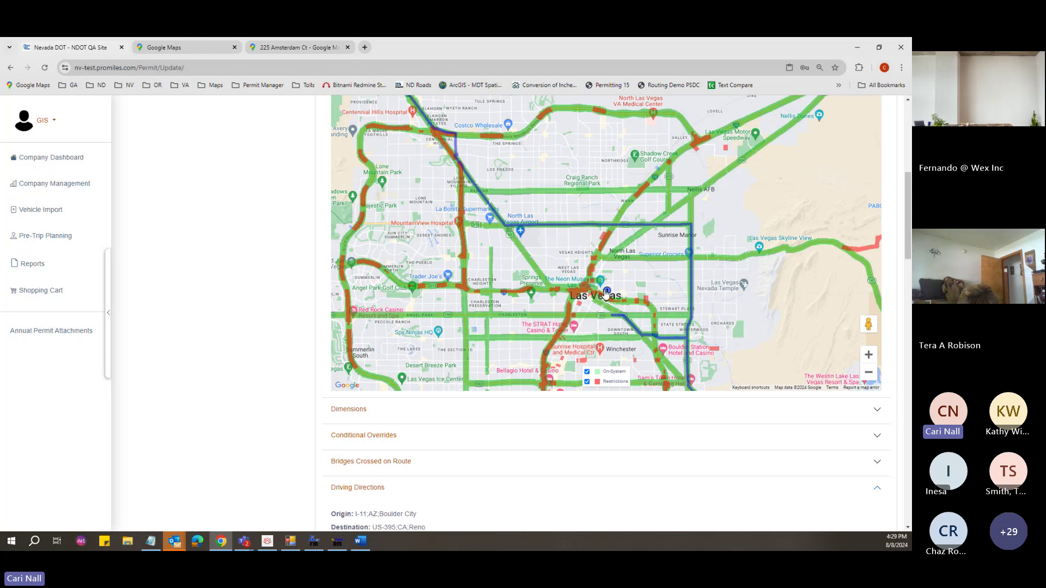
{"action": "left_click_drag", "start_coordinate": [607, 294], "coordinate": [667, 336]}
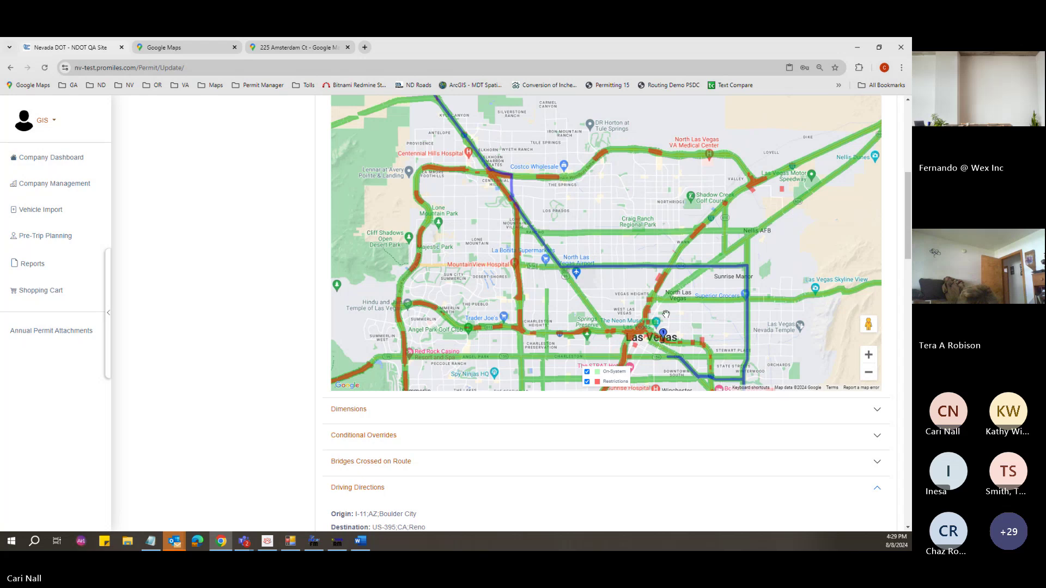
{"action": "left_click_drag", "start_coordinate": [680, 351], "coordinate": [667, 333]}
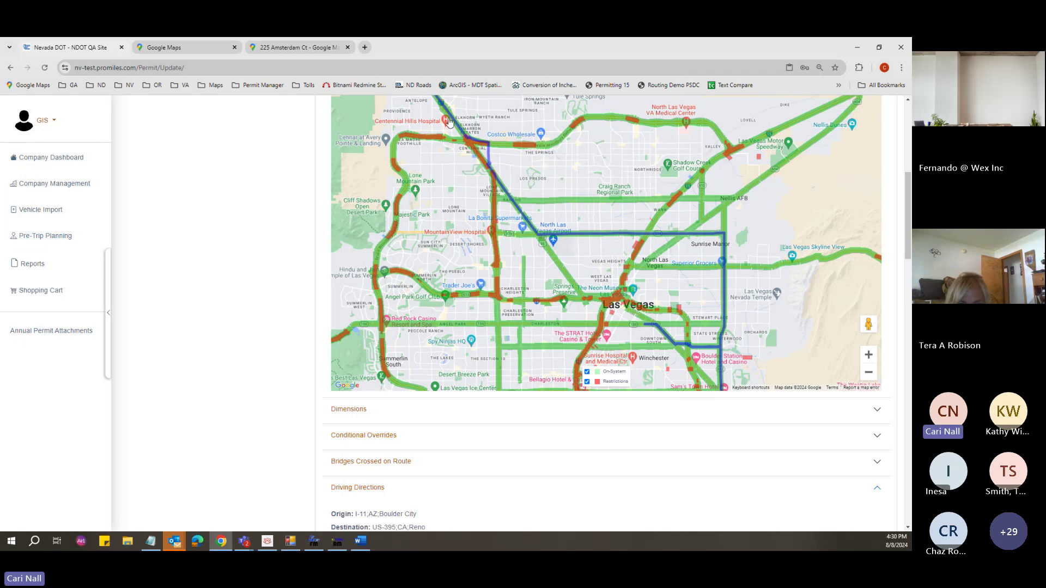
{"action": "left_click", "coordinate": [869, 373]}
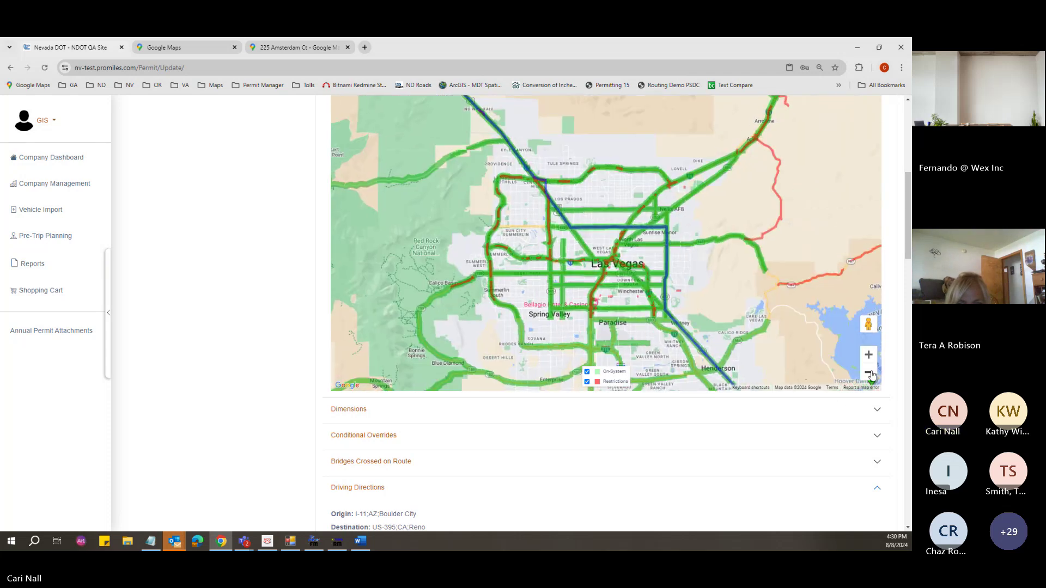
{"action": "left_click", "coordinate": [869, 373]}
{"action": "left_click", "coordinate": [869, 373]}
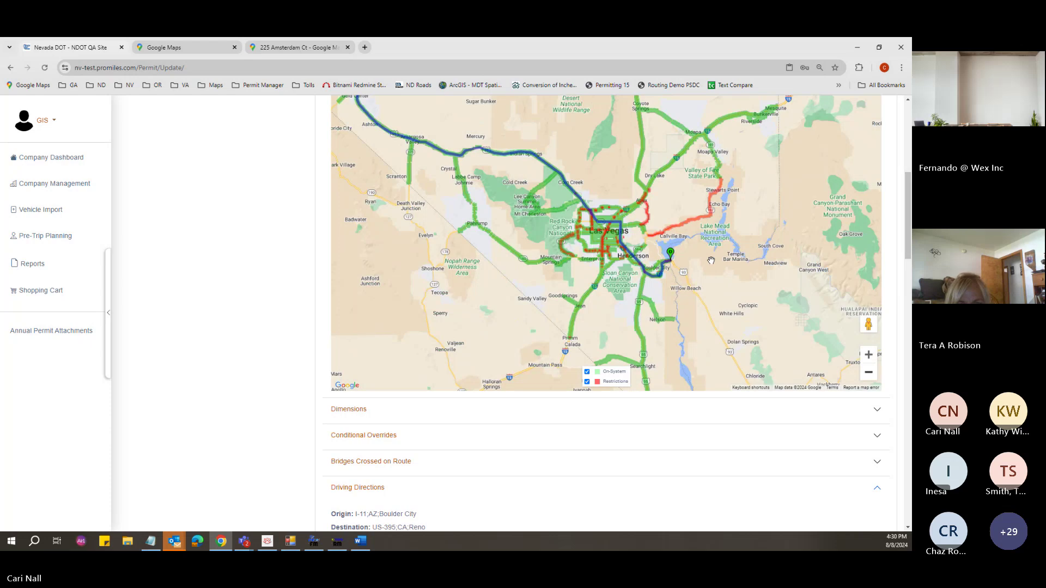
- Recentre on Las Vegas, zoom in on the Centennial Hills interchange, then back out to the full route
{"action": "scroll", "coordinate": [633, 243], "scroll_direction": "up", "scroll_amount": 1}
{"action": "left_click_drag", "start_coordinate": [526, 183], "coordinate": [530, 214]}
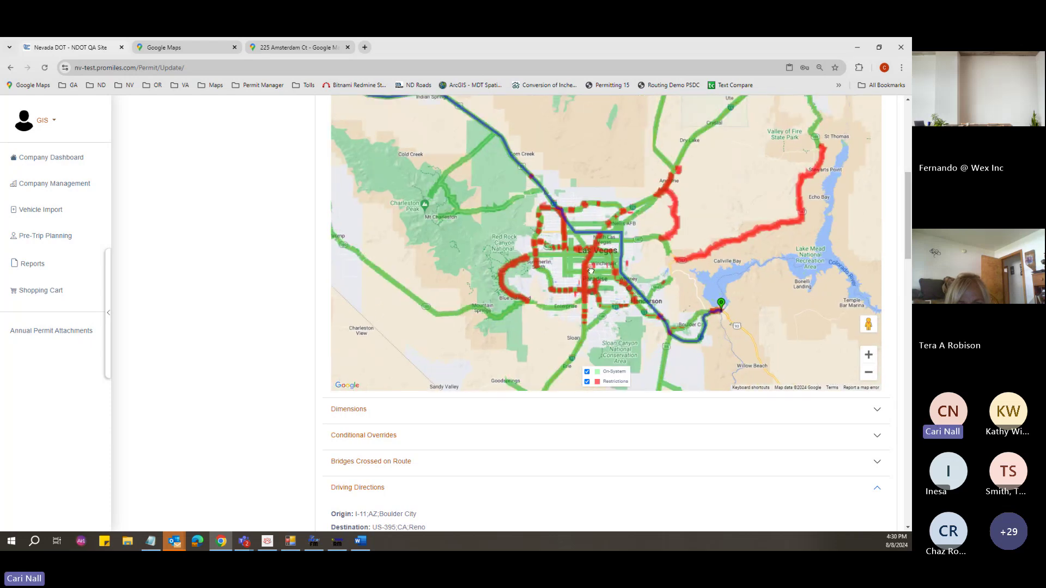
{"action": "left_click_drag", "start_coordinate": [657, 240], "coordinate": [706, 281]}
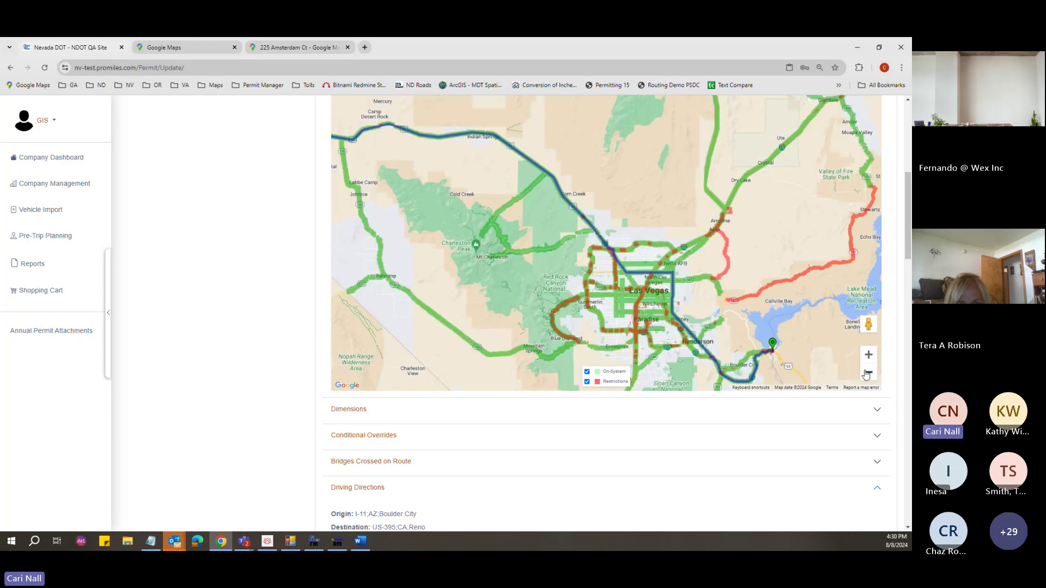
{"action": "left_click_drag", "start_coordinate": [745, 339], "coordinate": [733, 332]}
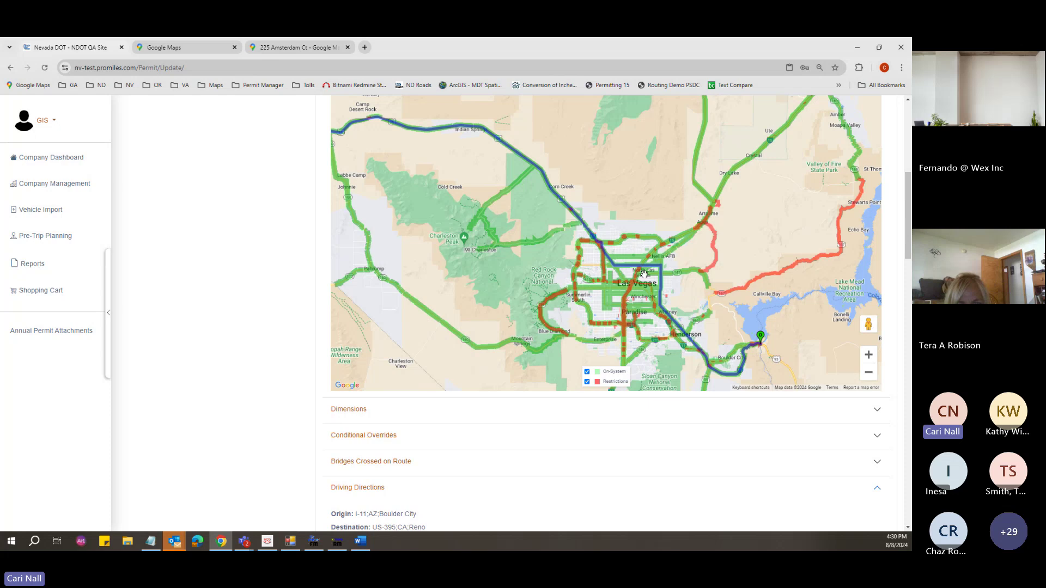
{"action": "scroll", "coordinate": [648, 270], "scroll_direction": "up", "scroll_amount": 2}
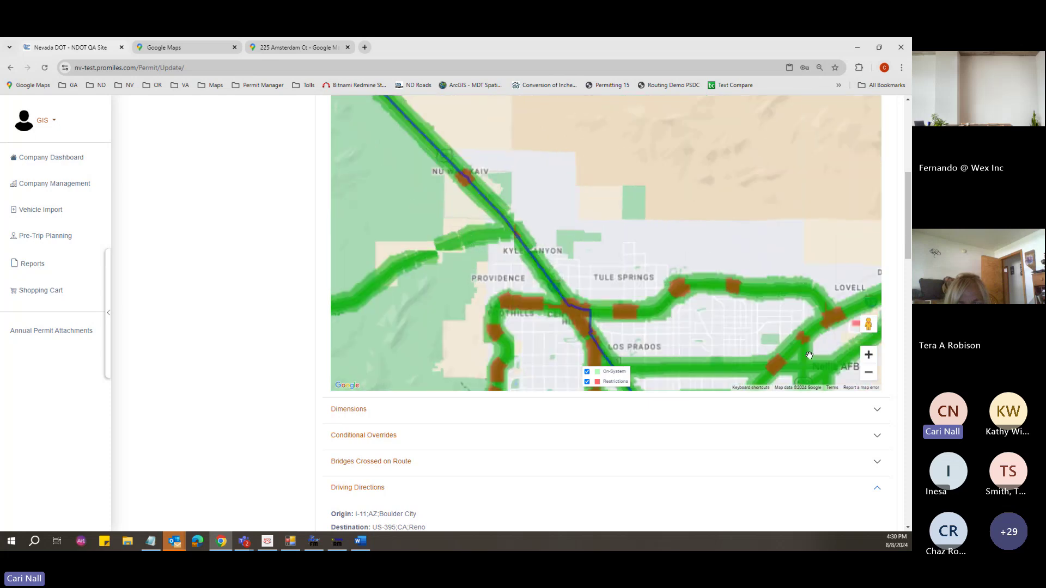
{"action": "left_click_drag", "start_coordinate": [578, 304], "coordinate": [546, 252]}
{"action": "left_click_drag", "start_coordinate": [400, 99], "coordinate": [436, 159]}
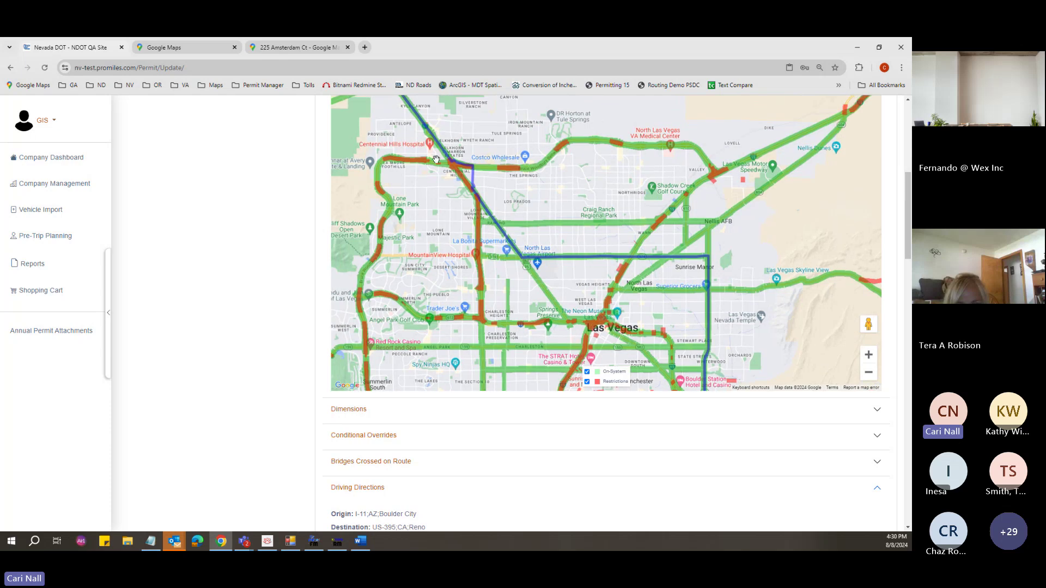
{"action": "left_click_drag", "start_coordinate": [510, 189], "coordinate": [546, 224]}
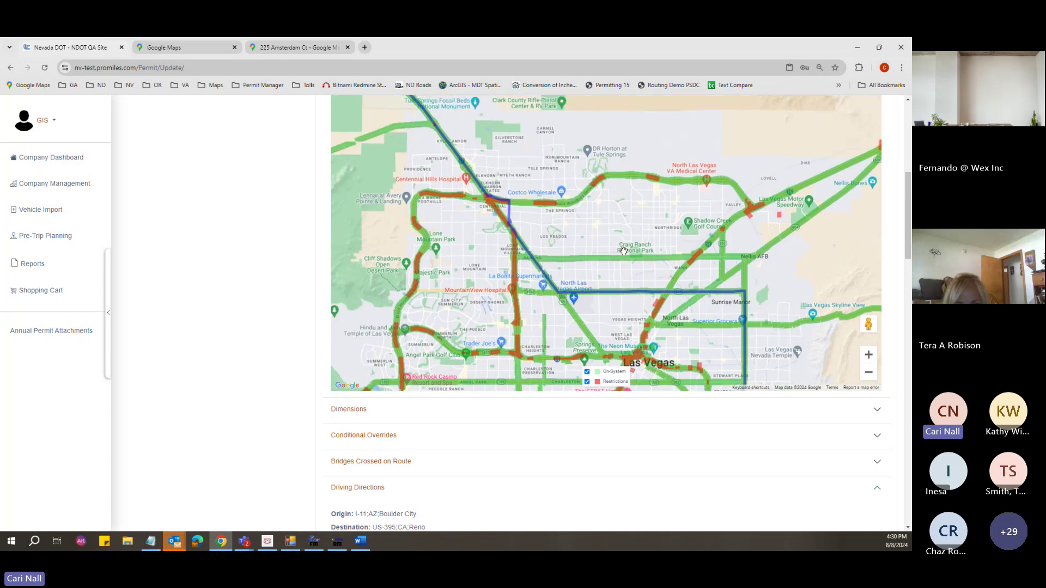
{"action": "double_click", "coordinate": [868, 356]}
{"action": "left_click_drag", "start_coordinate": [436, 261], "coordinate": [668, 360]}
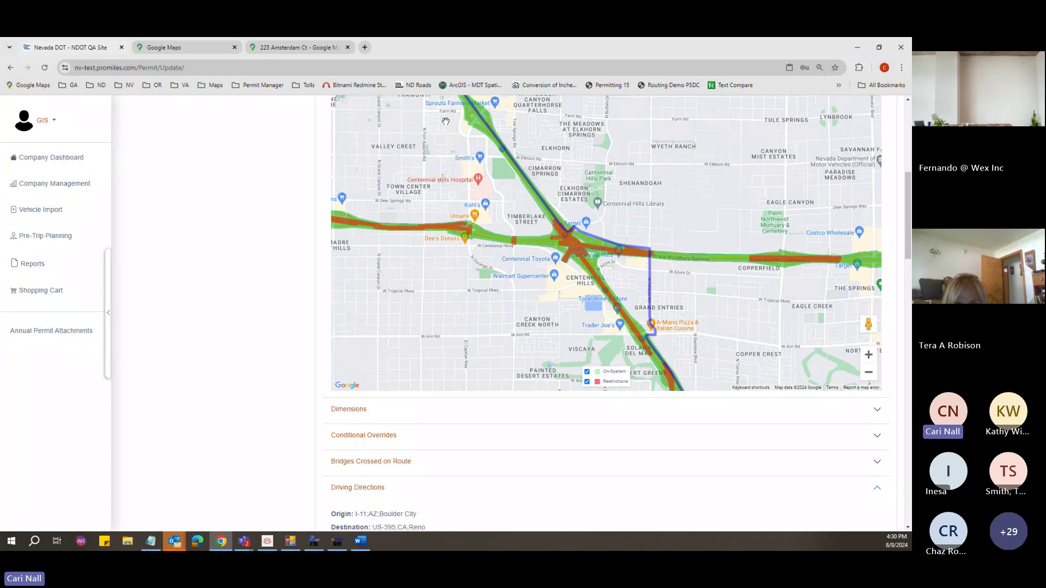
{"action": "double_click", "coordinate": [869, 374]}
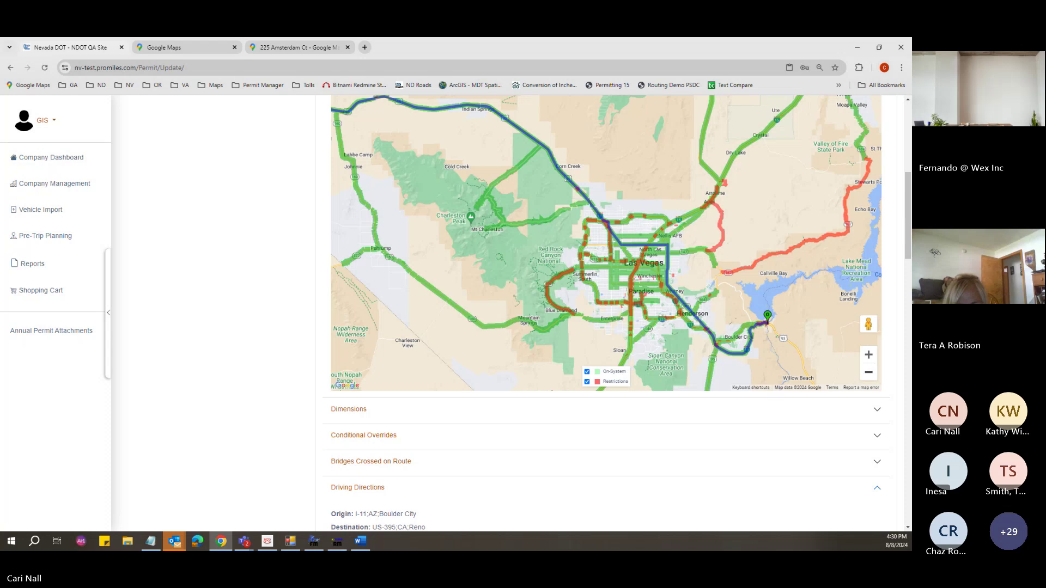
{"action": "key", "text": "alt+Tab"}
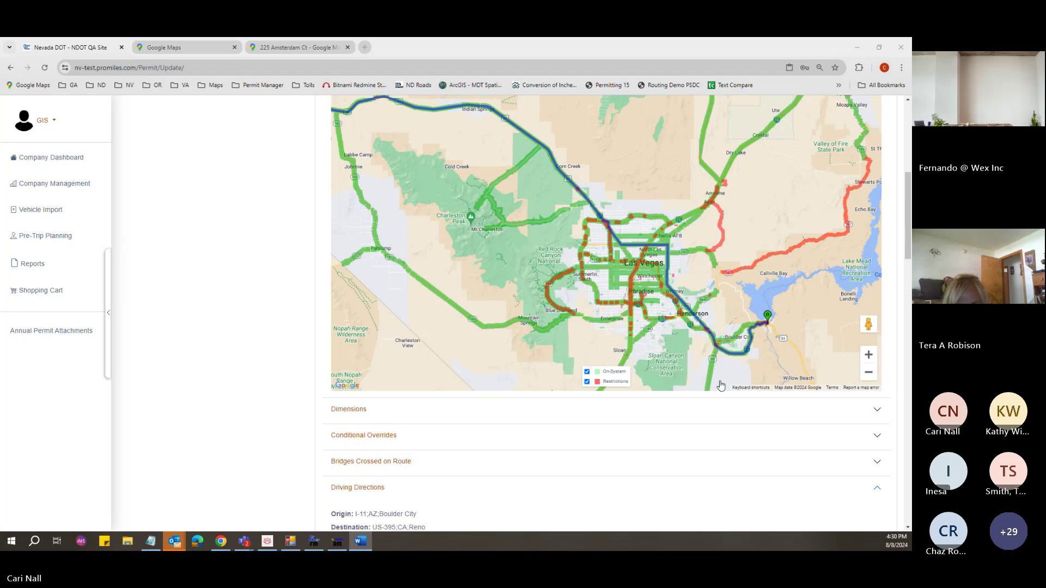
- Save and exit permit 7831, choosing Rerun Trip so the 531.38-mile Boulder City–Reno trip is saved
{"action": "left_click", "coordinate": [906, 235]}
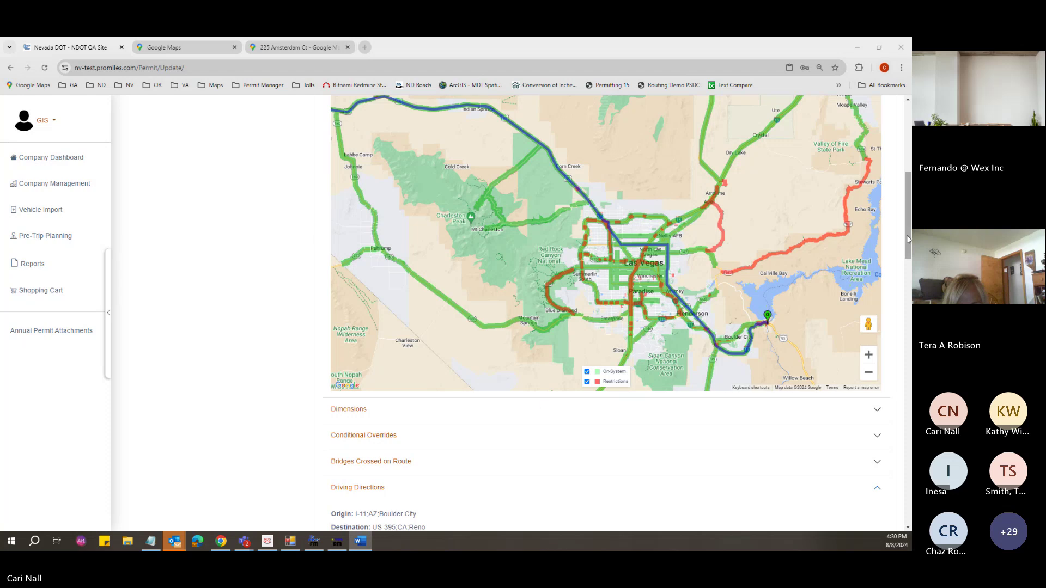
{"action": "scroll", "coordinate": [907, 238], "scroll_direction": "down", "scroll_amount": 5}
{"action": "scroll", "coordinate": [906, 237], "scroll_direction": "down", "scroll_amount": 15}
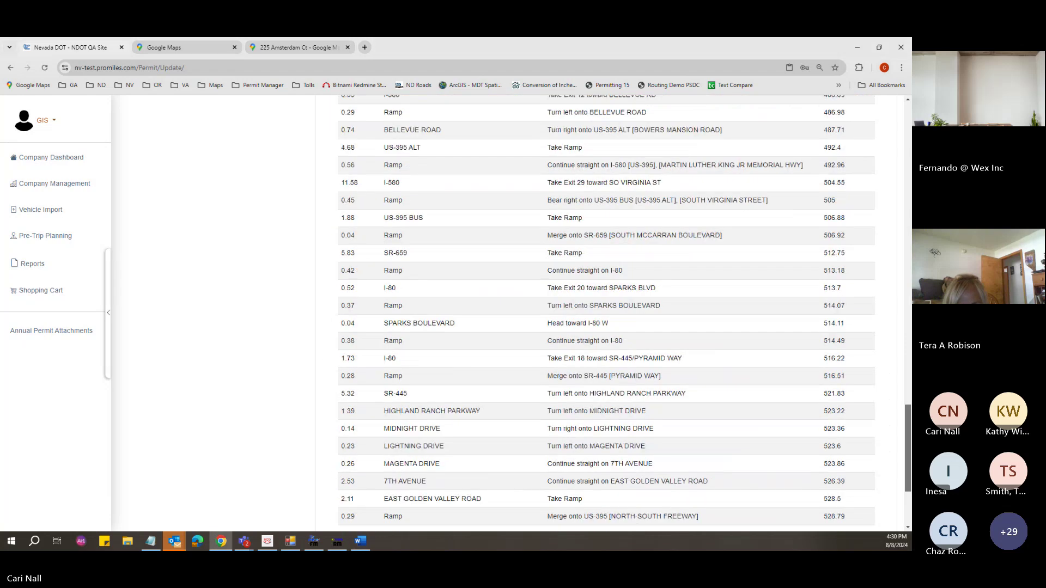
{"action": "left_click", "coordinate": [364, 493]}
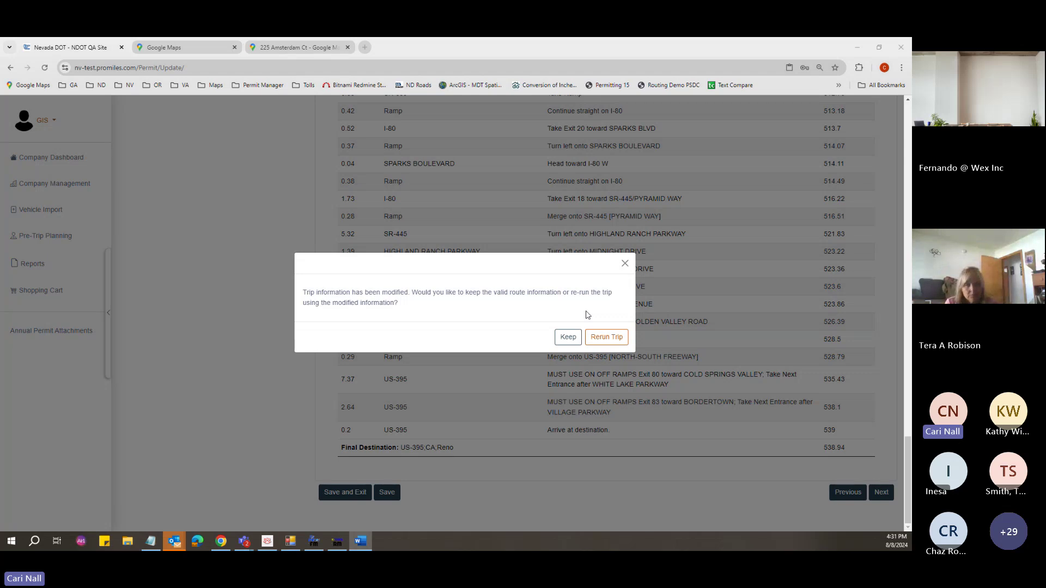
{"action": "left_click", "coordinate": [606, 338]}
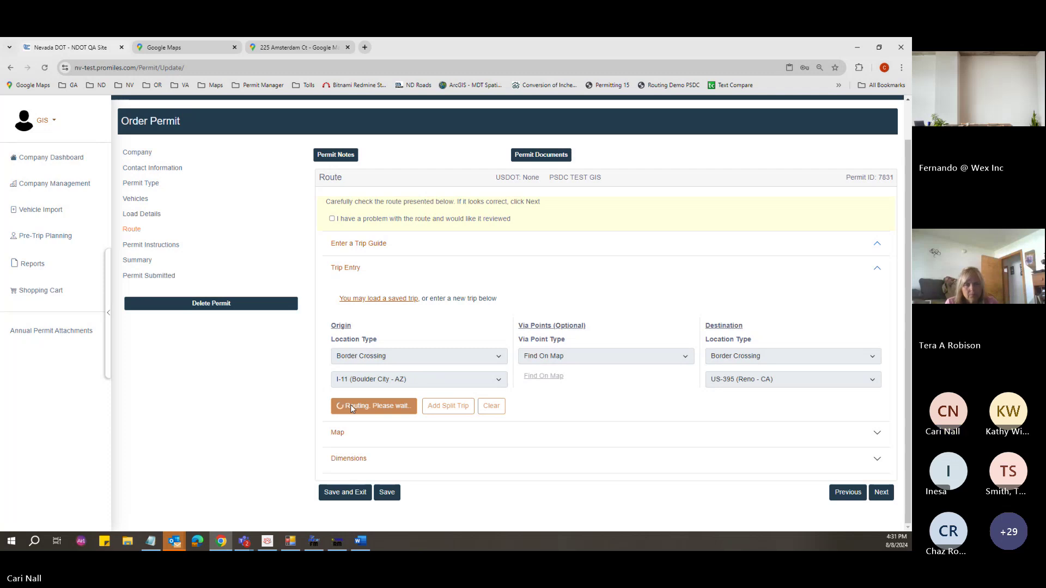
{"action": "left_click", "coordinate": [905, 306]}
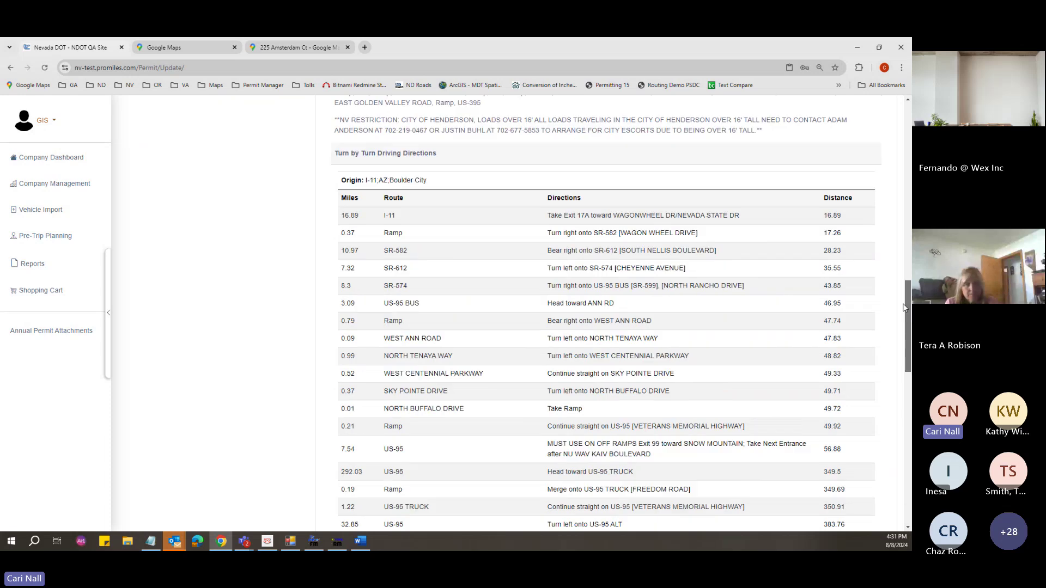
{"action": "left_click_drag", "start_coordinate": [905, 307], "coordinate": [904, 507]}
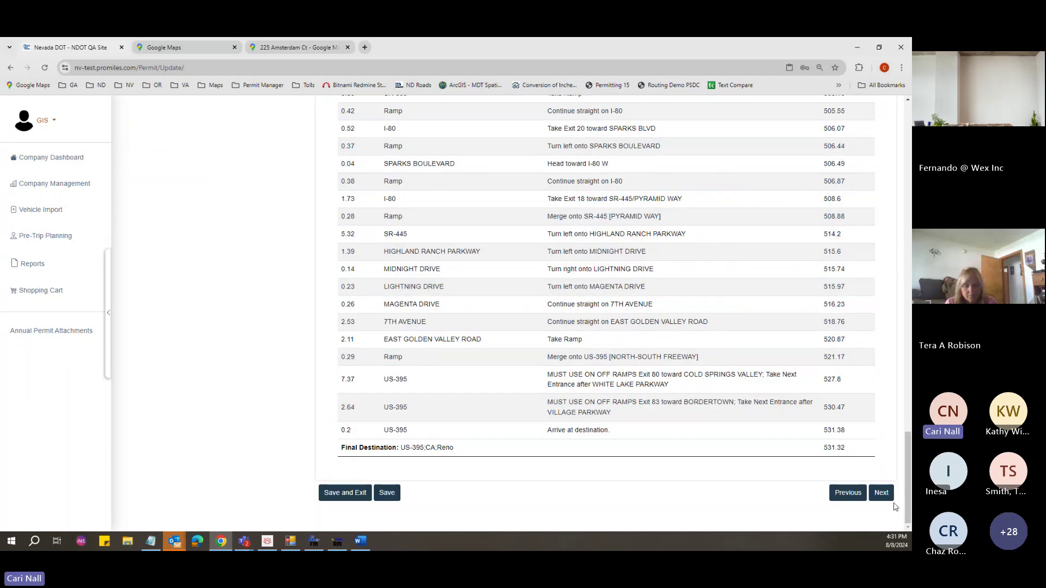
{"action": "left_click", "coordinate": [343, 495]}
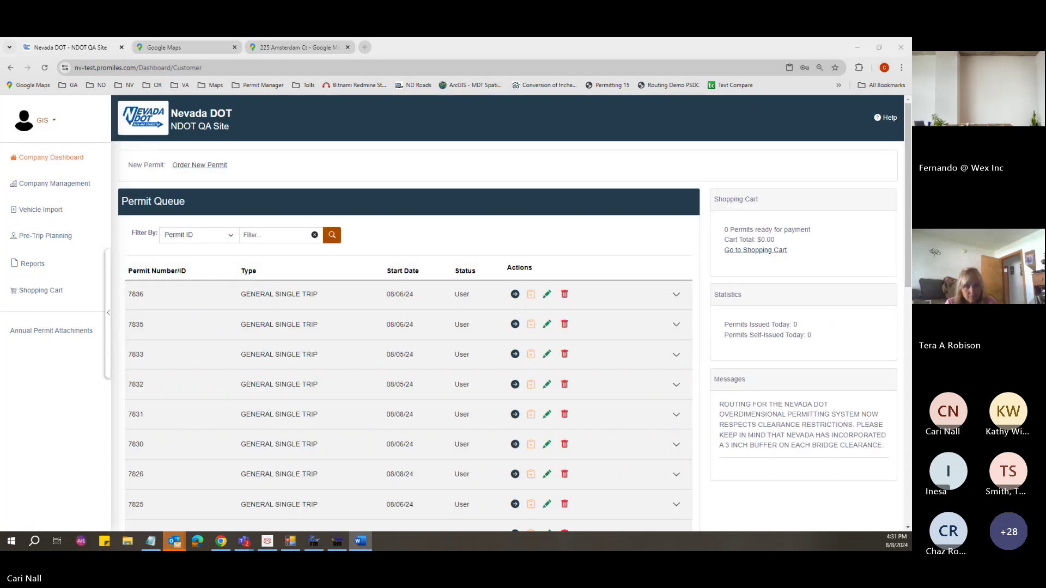
- Filter the Permit Queue by ID 7830 and open that permit for editing
{"action": "left_click", "coordinate": [279, 234]}
{"action": "type", "text": "7830"}
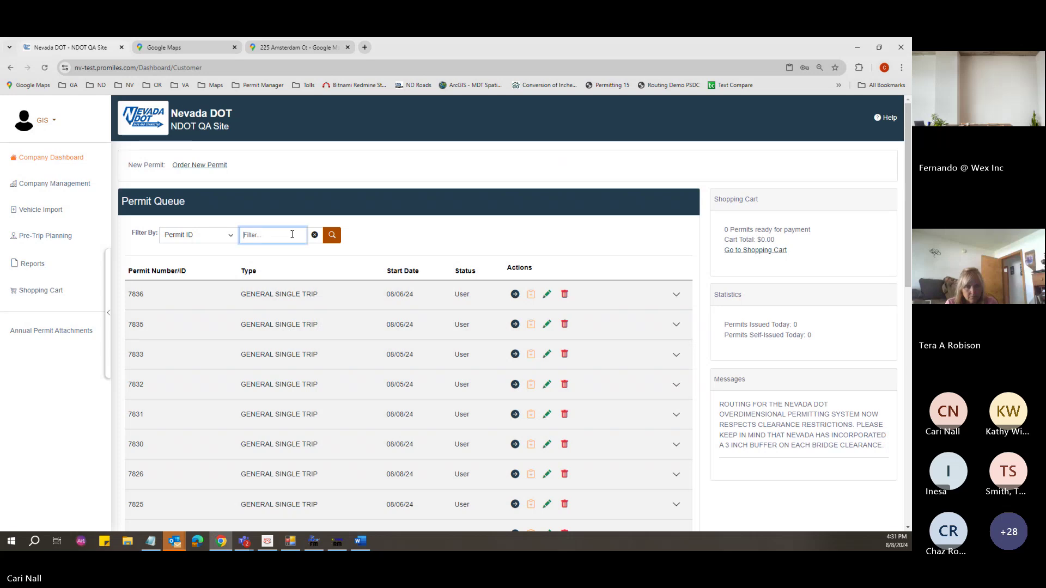
{"action": "left_click", "coordinate": [332, 235]}
{"action": "left_click", "coordinate": [549, 296]}
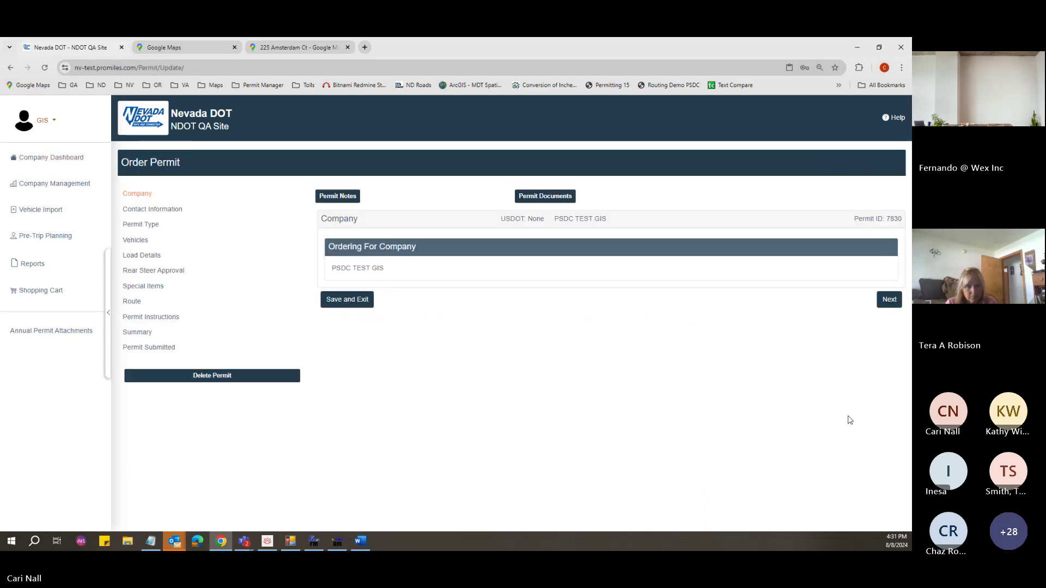
- Advance permit 7830 through Contact Information, Permit Type, Vehicles and Load Details to the Route step
{"action": "left_click", "coordinate": [889, 299]}
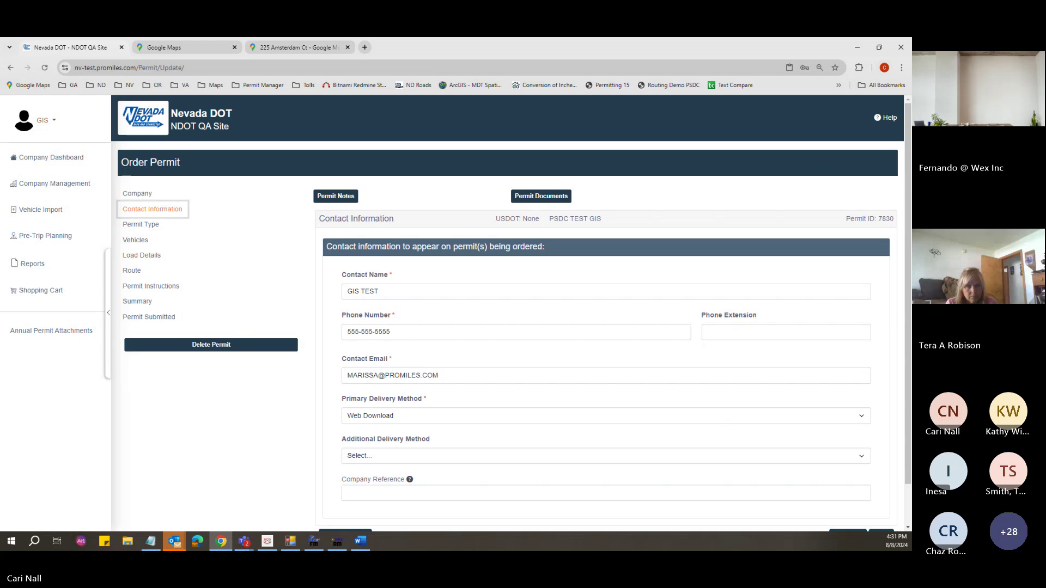
{"action": "scroll", "coordinate": [905, 345], "scroll_direction": "down", "scroll_amount": 2}
{"action": "left_click", "coordinate": [882, 493]}
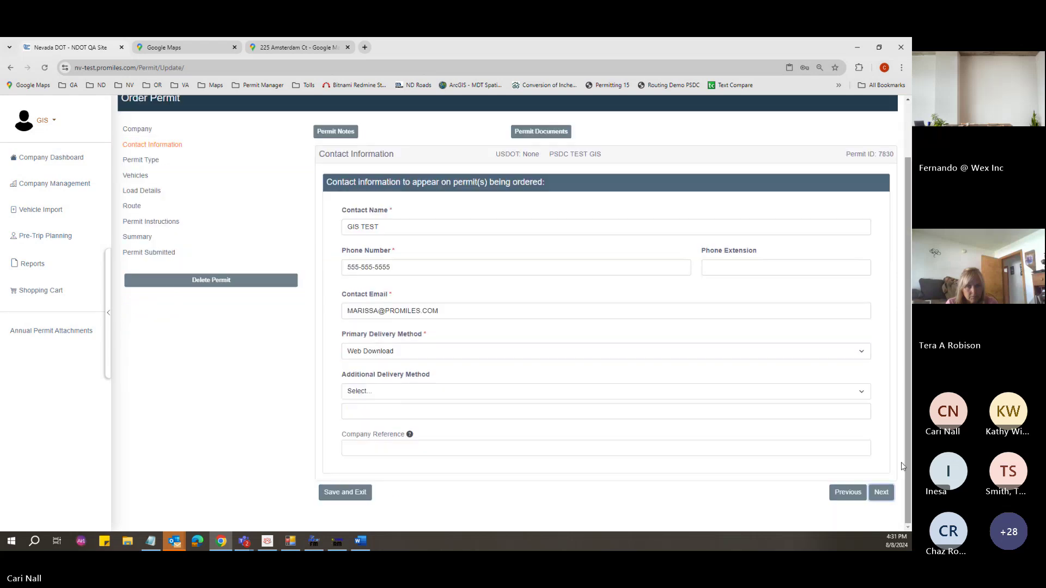
{"action": "scroll", "coordinate": [575, 380], "scroll_direction": "down", "scroll_amount": 1}
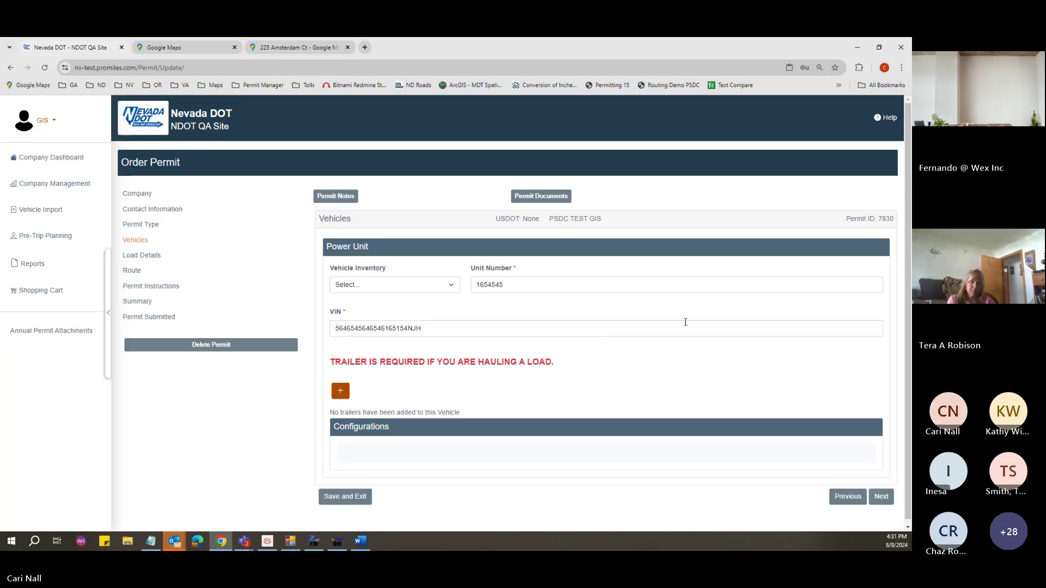
{"action": "scroll", "coordinate": [689, 327], "scroll_direction": "down", "scroll_amount": 3}
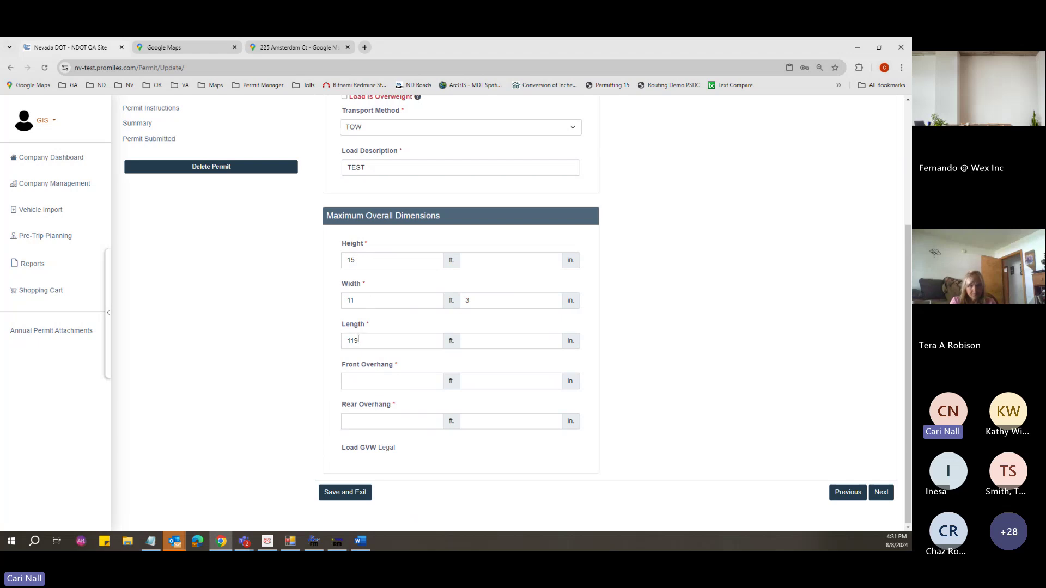
{"action": "left_click", "coordinate": [880, 492]}
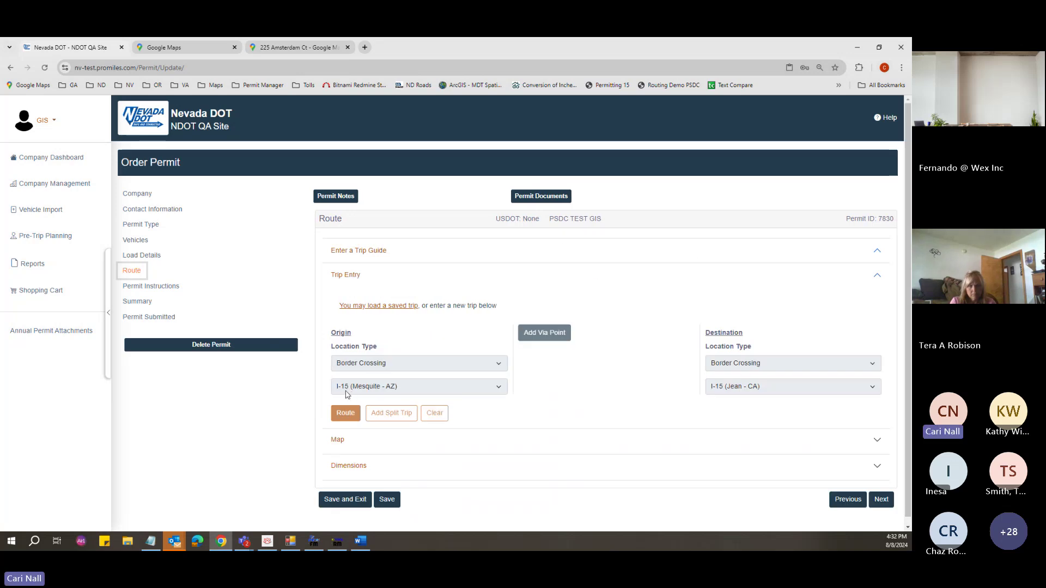
- Show the Mesquite-to-Jean route on the map, add a waypoint in Las Vegas, then remove it
{"action": "left_click", "coordinate": [345, 413]}
{"action": "scroll", "coordinate": [909, 266], "scroll_direction": "down", "scroll_amount": 1}
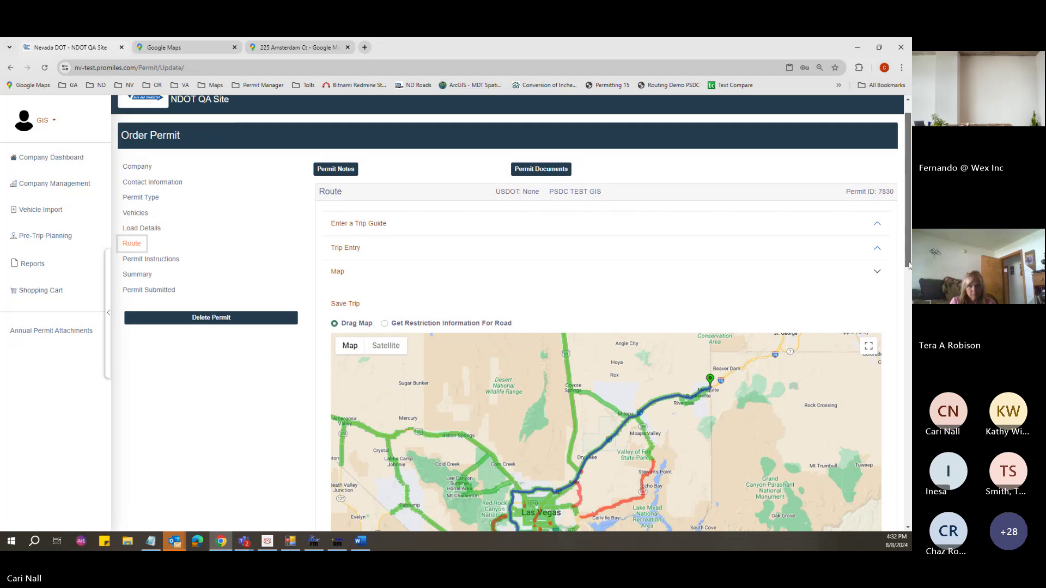
{"action": "scroll", "coordinate": [909, 266], "scroll_direction": "down", "scroll_amount": 4}
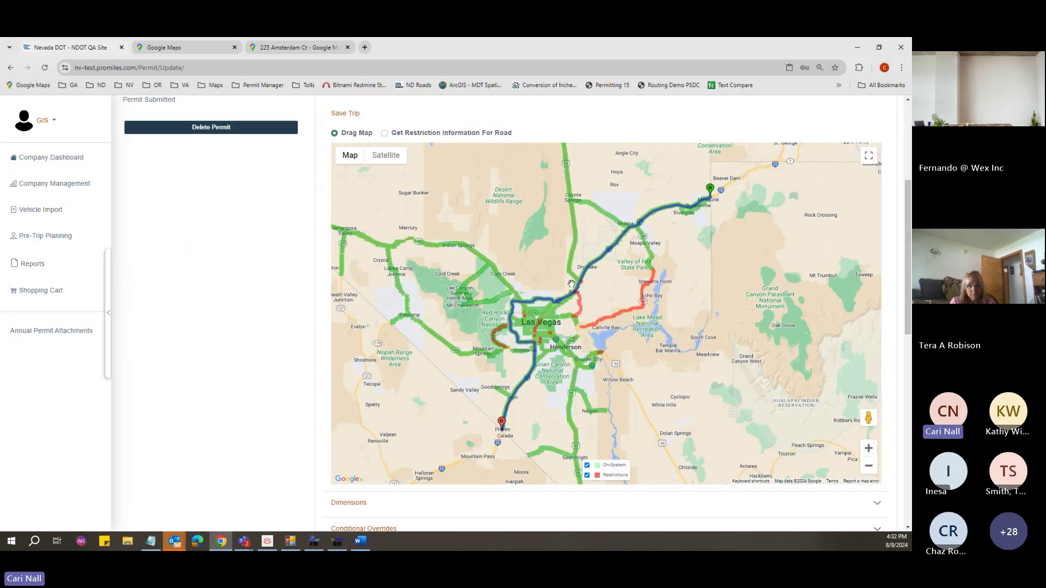
{"action": "left_click", "coordinate": [512, 306]}
{"action": "left_click_drag", "start_coordinate": [512, 306], "coordinate": [545, 305]}
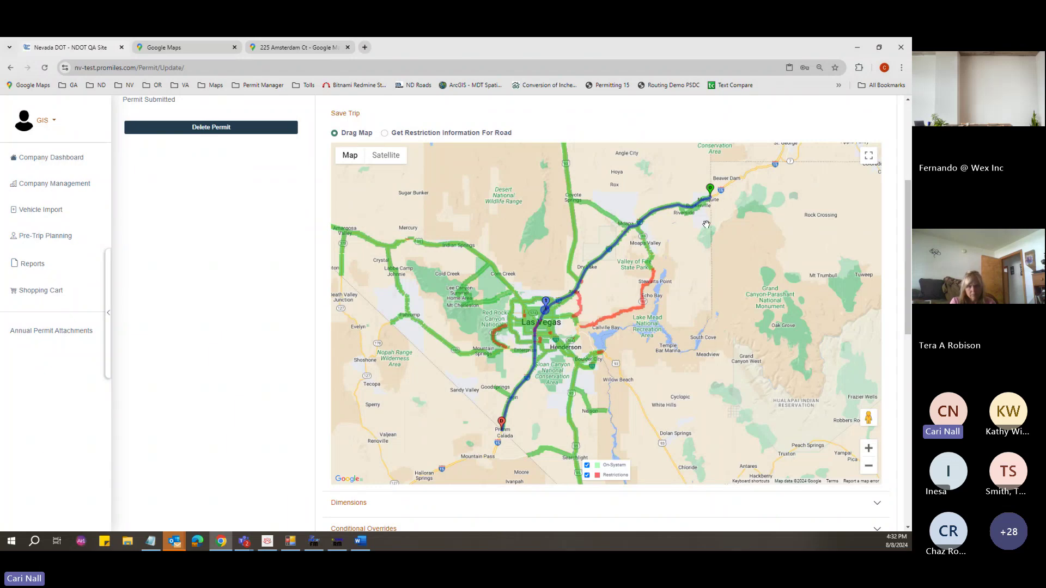
{"action": "left_click_drag", "start_coordinate": [609, 279], "coordinate": [625, 296]}
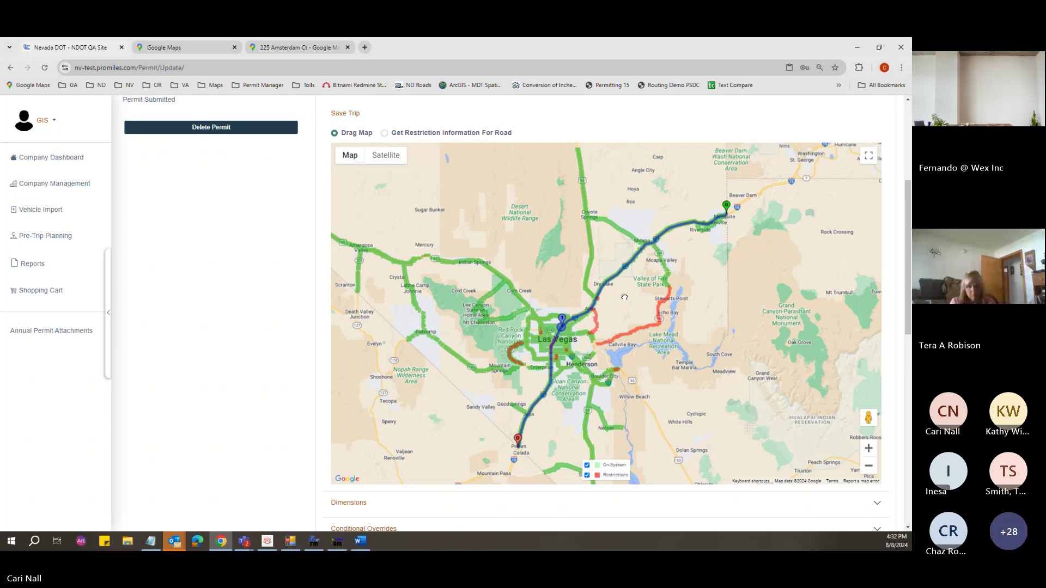
{"action": "left_click", "coordinate": [560, 321]}
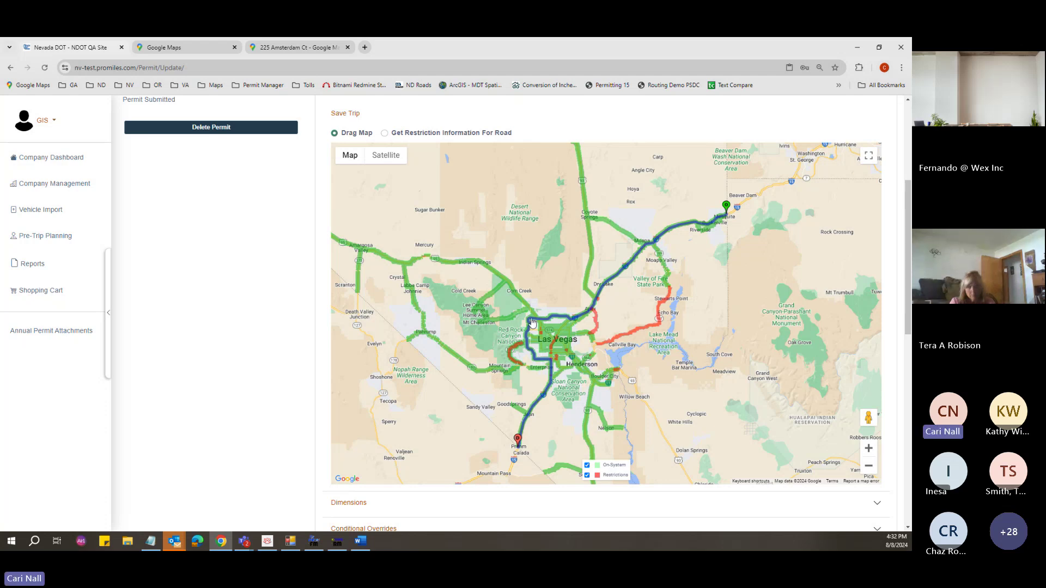
- Drag the route through central Las Vegas and Coyote Springs, then remove the Coyote Springs waypoint
{"action": "left_click_drag", "start_coordinate": [532, 322], "coordinate": [563, 321]}
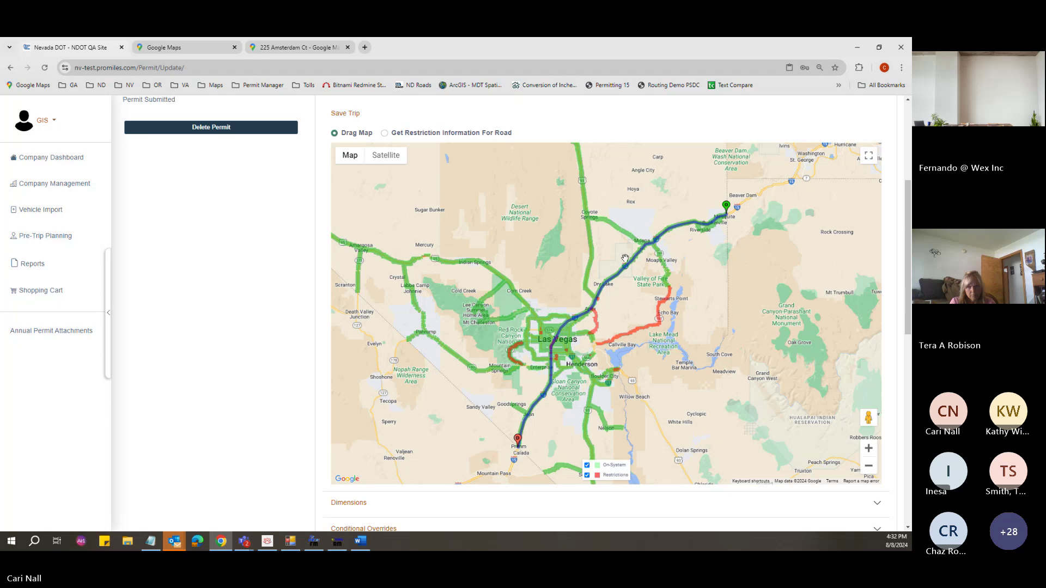
{"action": "left_click_drag", "start_coordinate": [625, 258], "coordinate": [590, 217]}
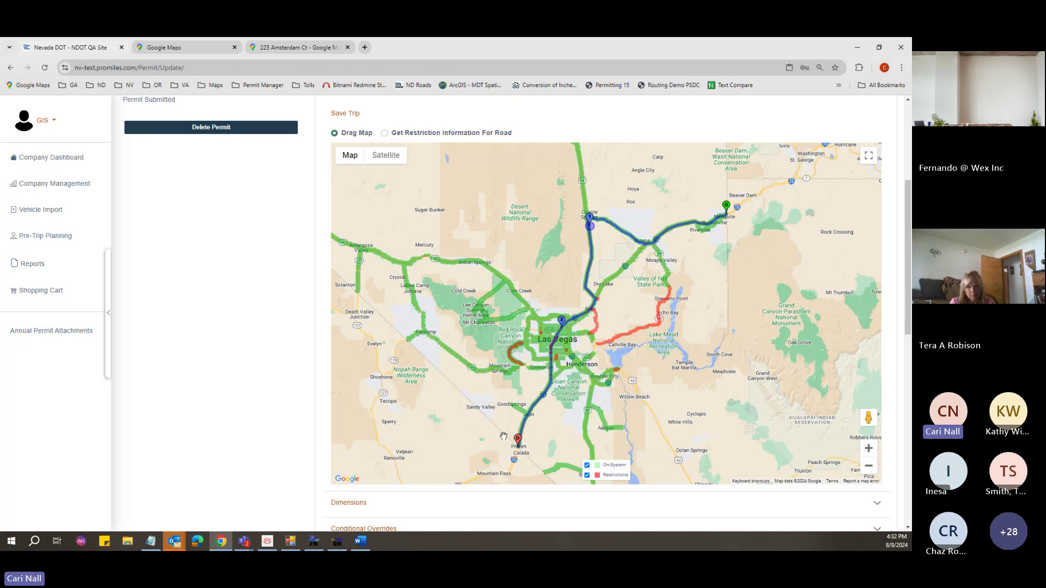
{"action": "left_click", "coordinate": [591, 221]}
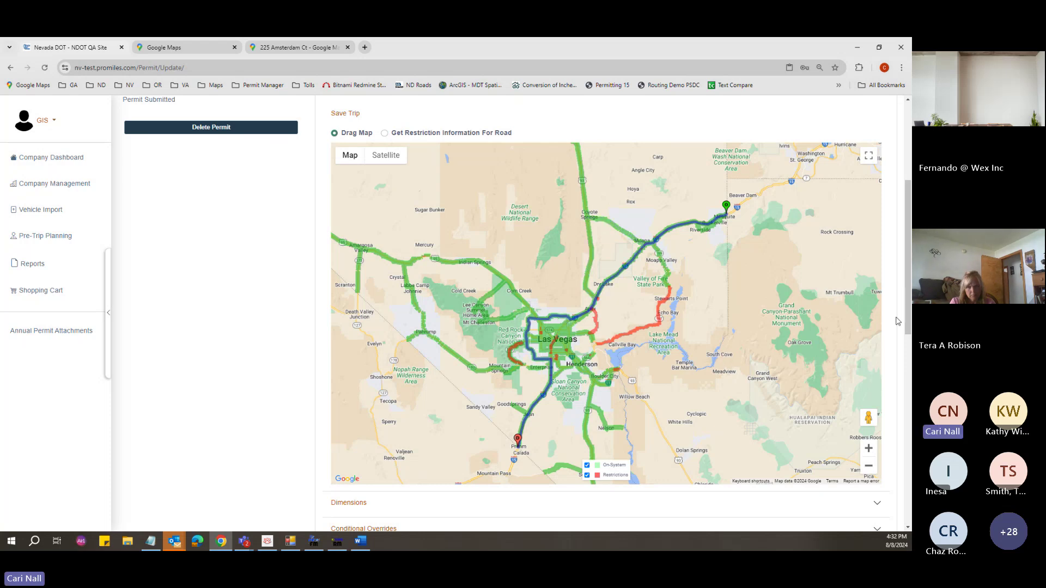
- Set the via point type to Highway, paste 'I-15, SR-168, US-93' as via highways, and route the trip
{"action": "scroll", "coordinate": [898, 321], "scroll_direction": "up", "scroll_amount": 4}
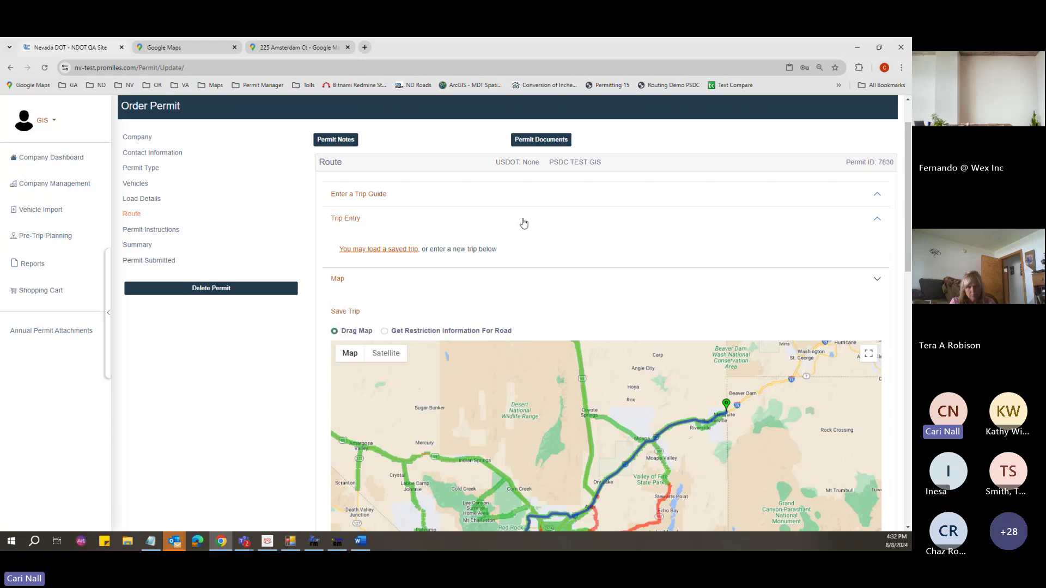
{"action": "left_click", "coordinate": [549, 308]}
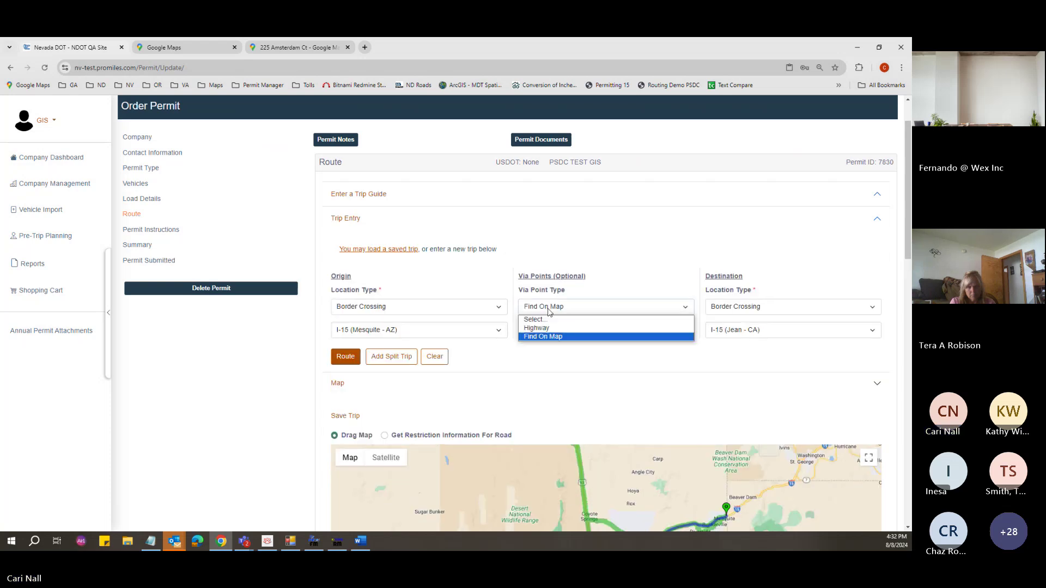
{"action": "left_click", "coordinate": [544, 328]}
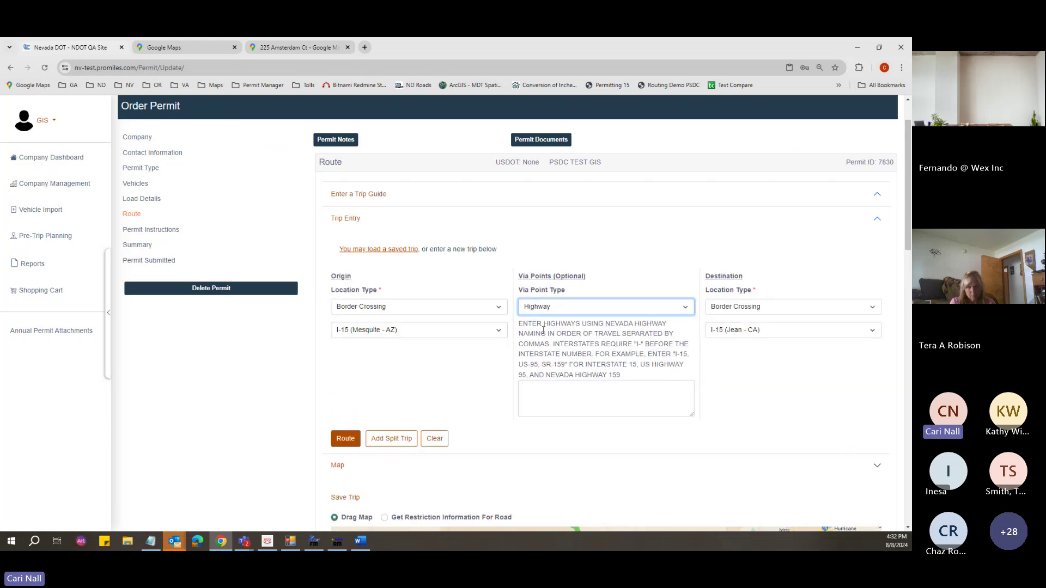
{"action": "left_click", "coordinate": [561, 396]}
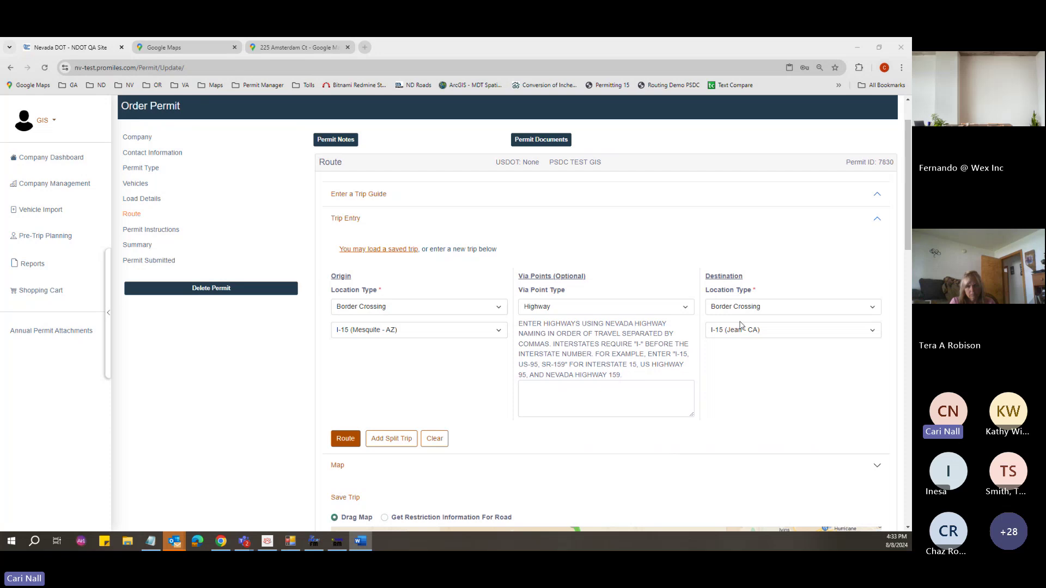
{"action": "left_click", "coordinate": [594, 386]}
{"action": "type", "text": "I-15, SR-168, US-93"}
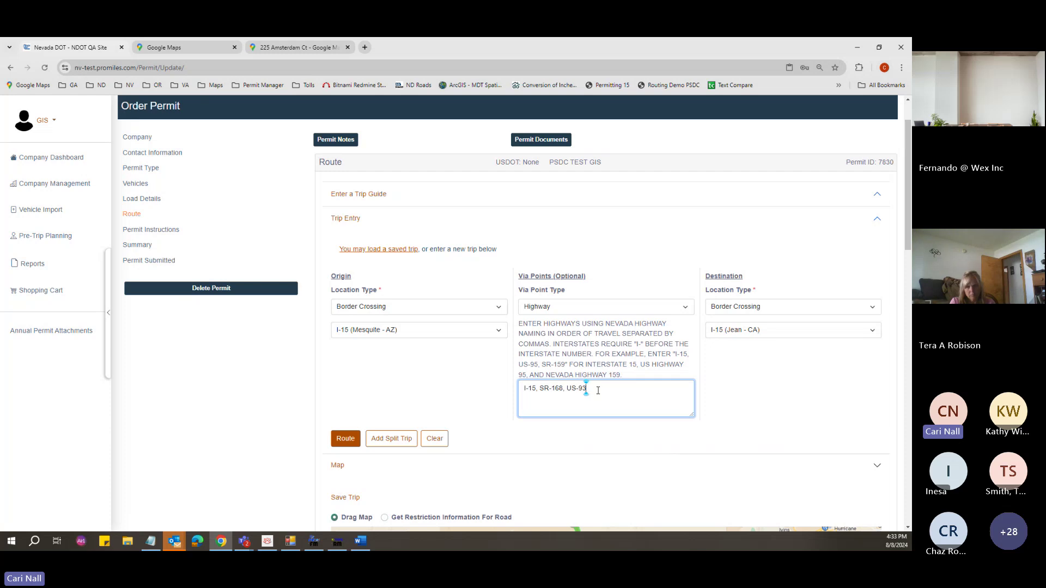
{"action": "left_click", "coordinate": [343, 441]}
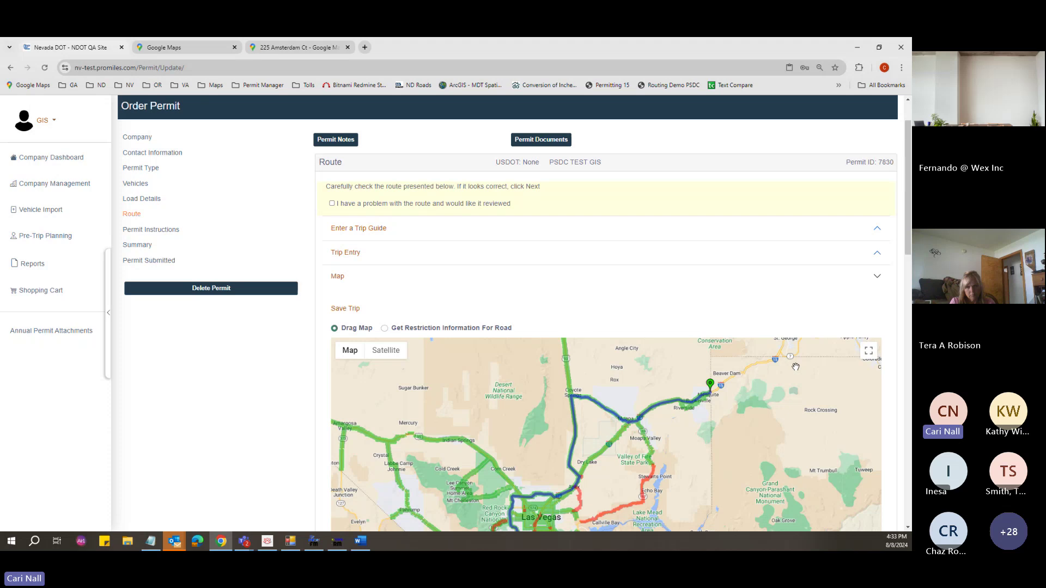
- Drag the route through north Las Vegas, then remove that waypoint to restore the Coyote Springs path
{"action": "left_click_drag", "start_coordinate": [908, 185], "coordinate": [908, 236]}
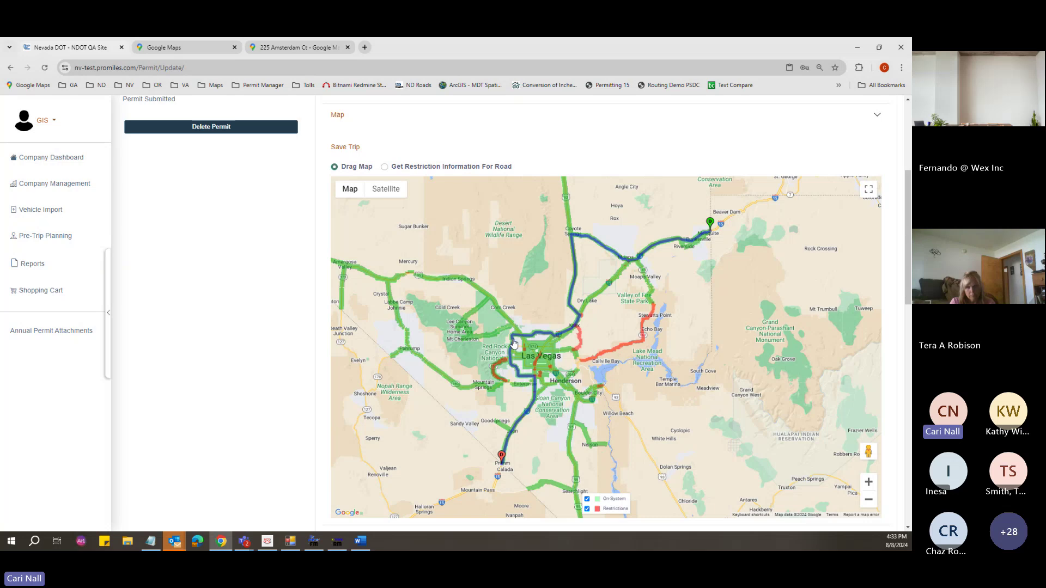
{"action": "left_click_drag", "start_coordinate": [513, 343], "coordinate": [543, 338]}
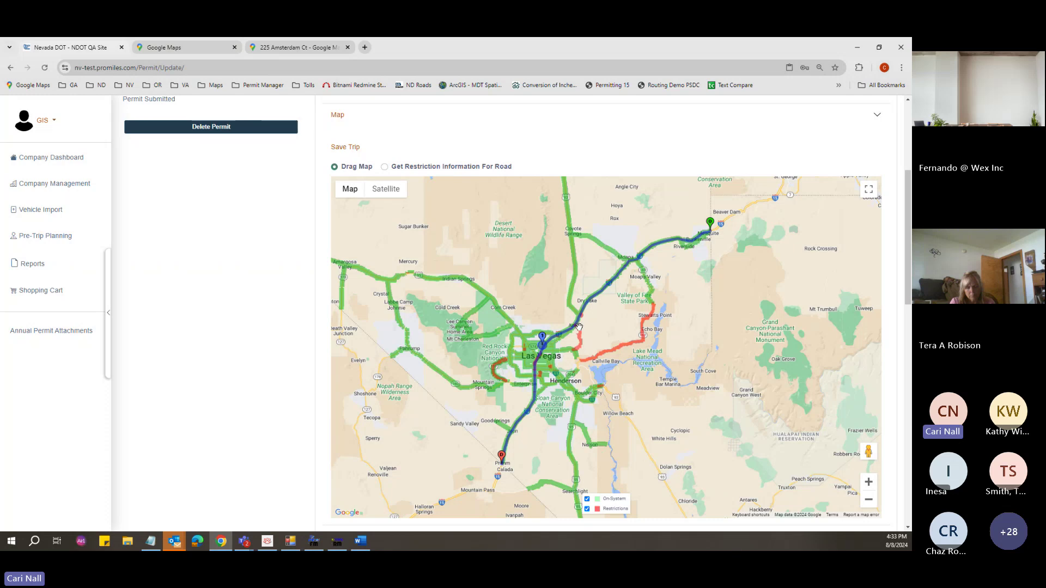
{"action": "mouse_move", "coordinate": [543, 338]}
{"action": "left_mouse_down"}
{"action": "mouse_move", "coordinate": [571, 229]}
{"action": "mouse_move", "coordinate": [468, 356]}
{"action": "mouse_move", "coordinate": [527, 345]}
{"action": "left_mouse_up"}
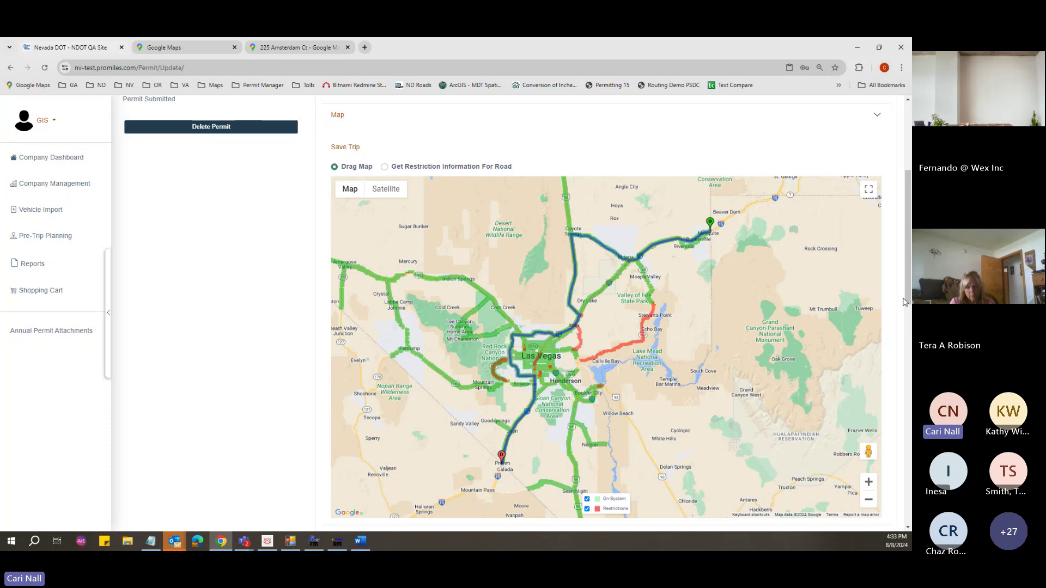
{"action": "left_click_drag", "start_coordinate": [906, 302], "coordinate": [909, 263]}
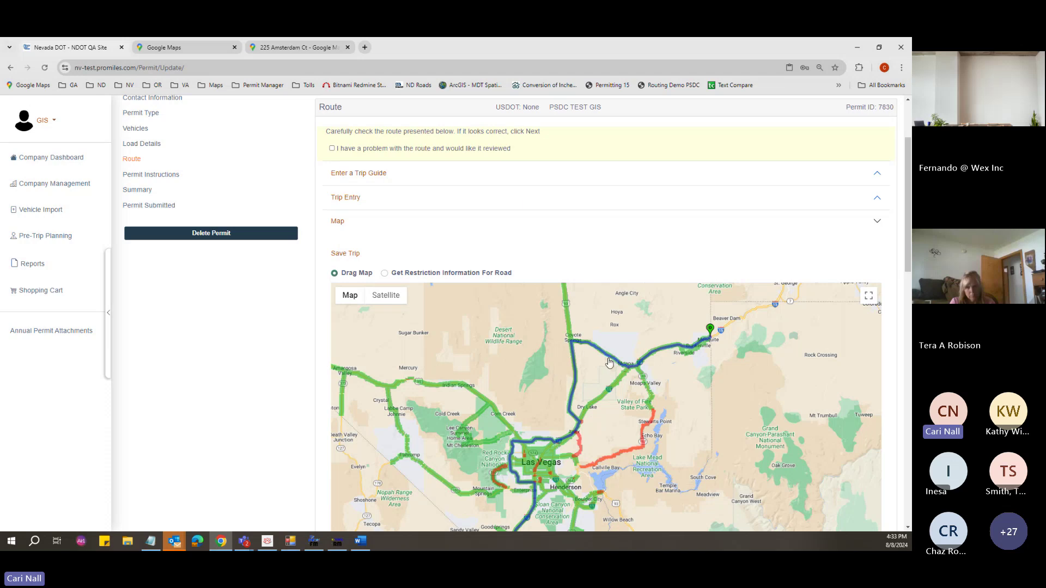
- Delete the via highway list and set Via Point Type back to Select...
{"action": "left_click", "coordinate": [551, 200]}
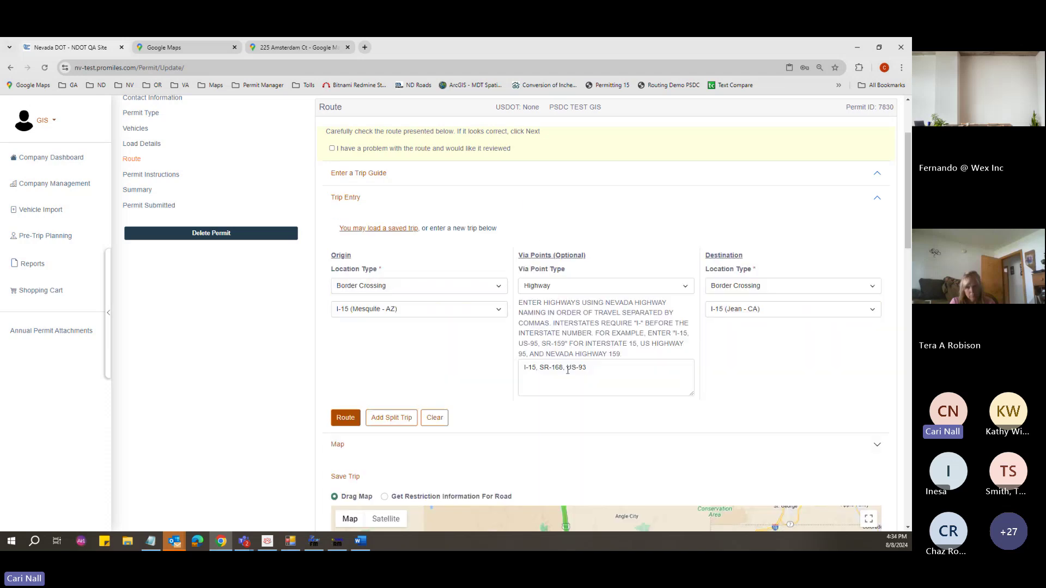
{"action": "left_click_drag", "start_coordinate": [588, 368], "coordinate": [516, 371]}
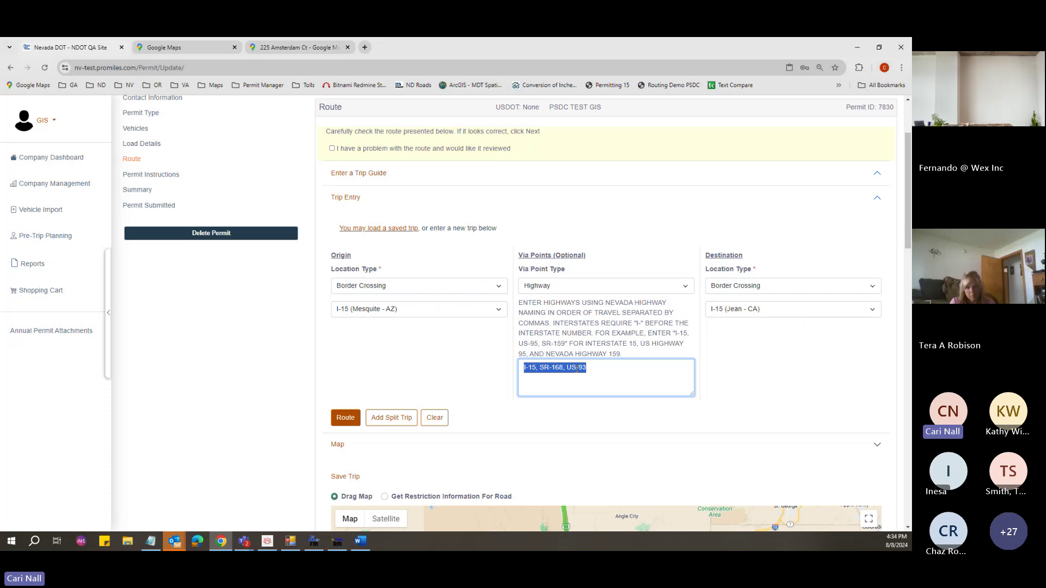
{"action": "scroll", "coordinate": [222, 440], "scroll_direction": "down", "scroll_amount": 3}
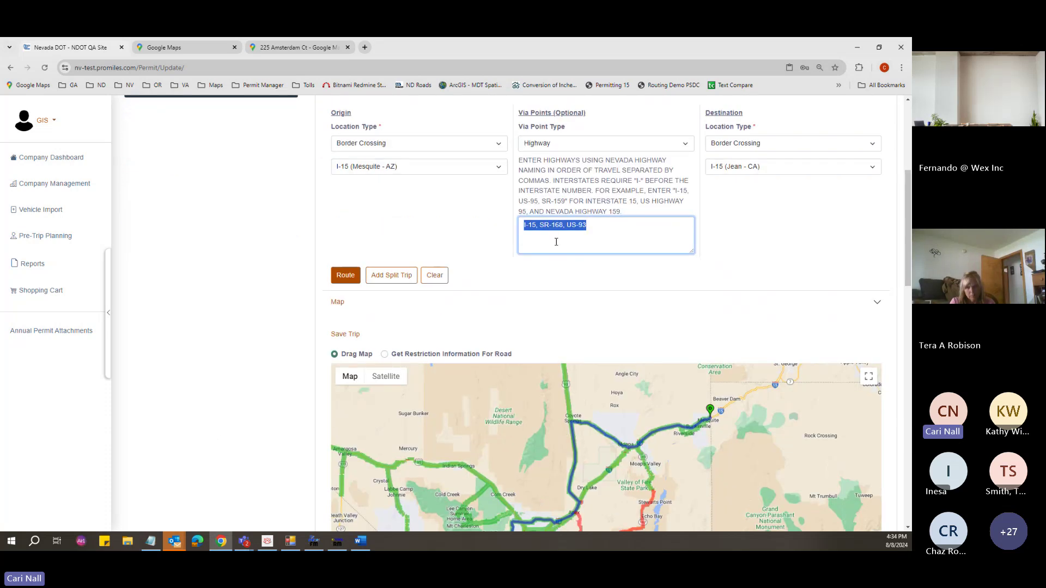
{"action": "left_click", "coordinate": [626, 145]}
{"action": "triple_click", "coordinate": [608, 222]}
{"action": "key", "text": "BackSpace"}
{"action": "left_click", "coordinate": [581, 144]}
{"action": "left_click", "coordinate": [575, 155]}
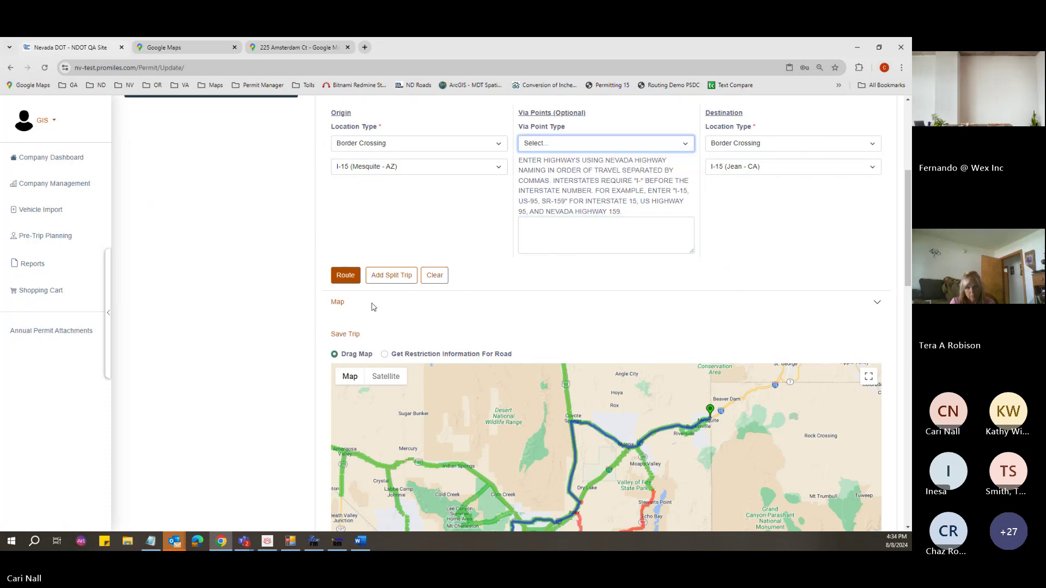
- Recalculate the route and view the 145.4-mile Mesquite-to-Jean I-15 directions
{"action": "left_click", "coordinate": [353, 197]}
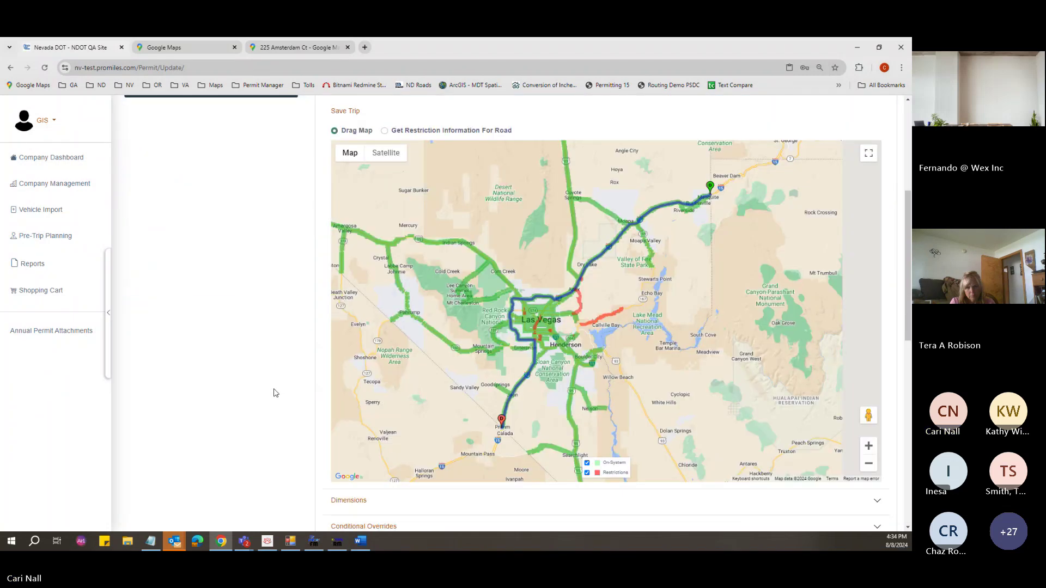
{"action": "left_click_drag", "start_coordinate": [631, 302], "coordinate": [646, 310]}
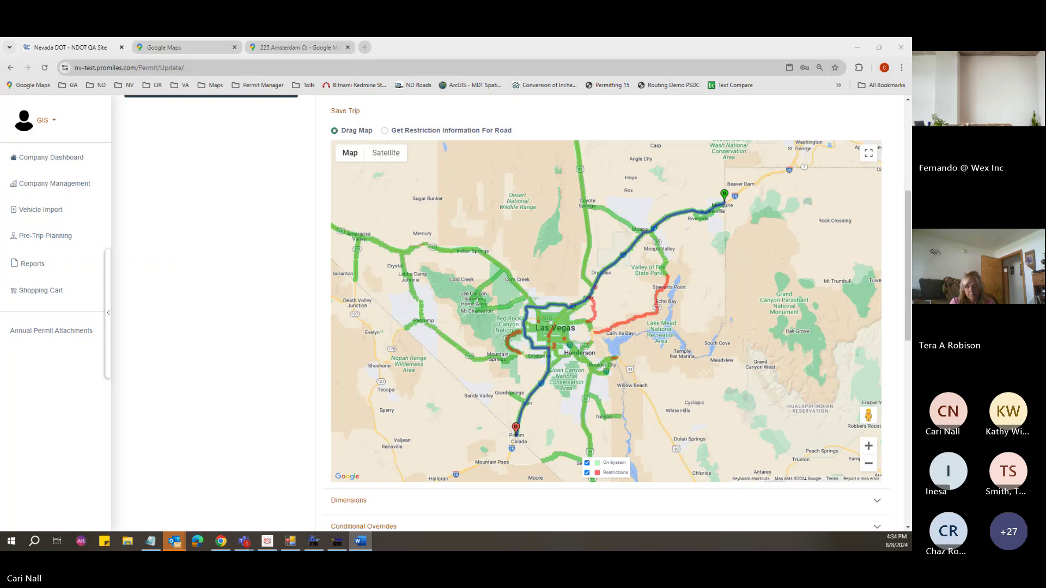
{"action": "left_click_drag", "start_coordinate": [908, 265], "coordinate": [909, 478]}
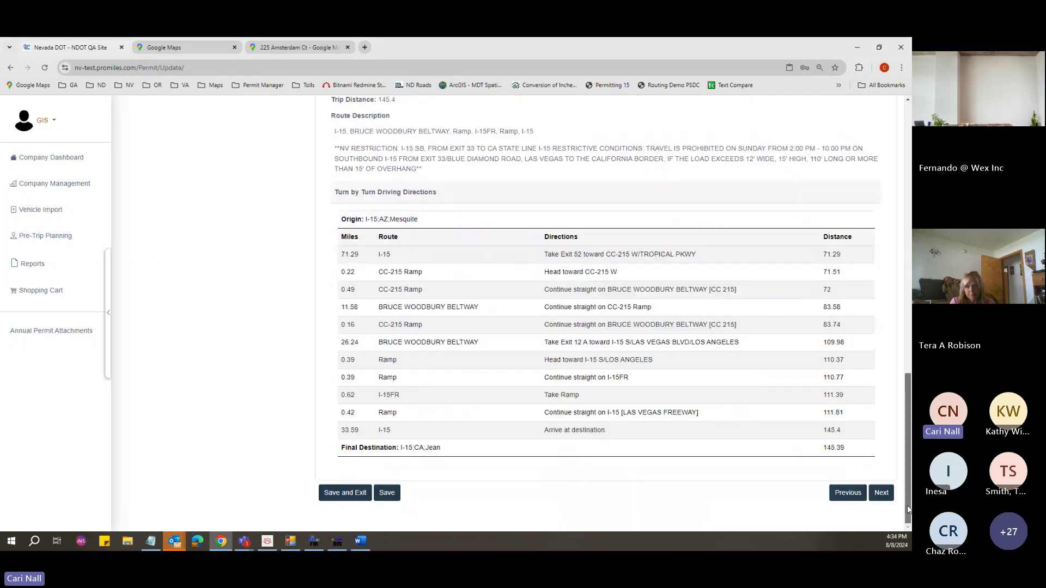
- Save permit 7830 and exit to the Permit Queue dashboard
{"action": "left_click", "coordinate": [346, 492]}
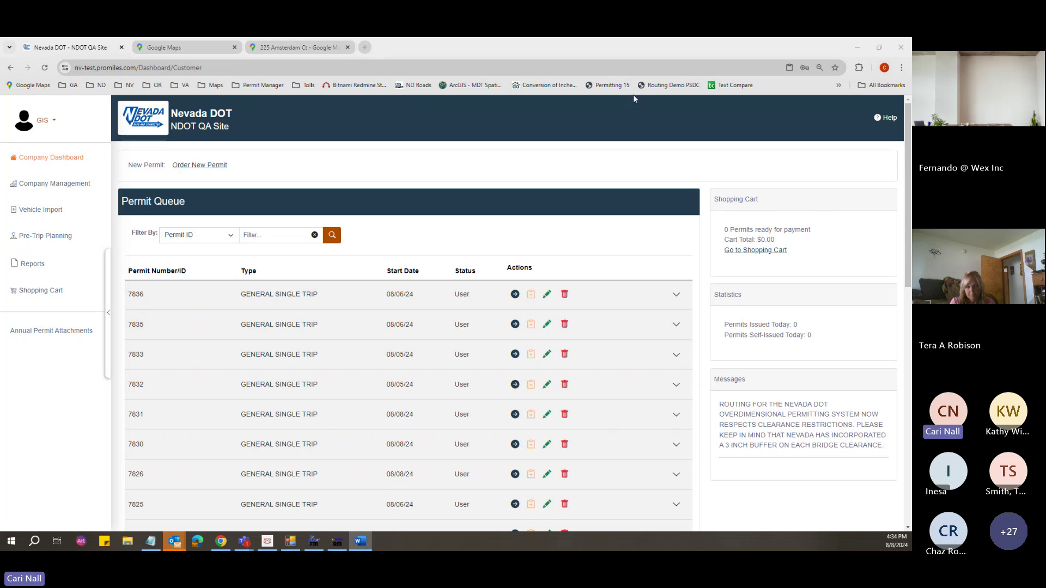
- Filter the Permit Queue for 7825 and open that permit for editing
{"action": "left_click", "coordinate": [283, 235]}
{"action": "type", "text": "7825"}
{"action": "left_click", "coordinate": [332, 235]}
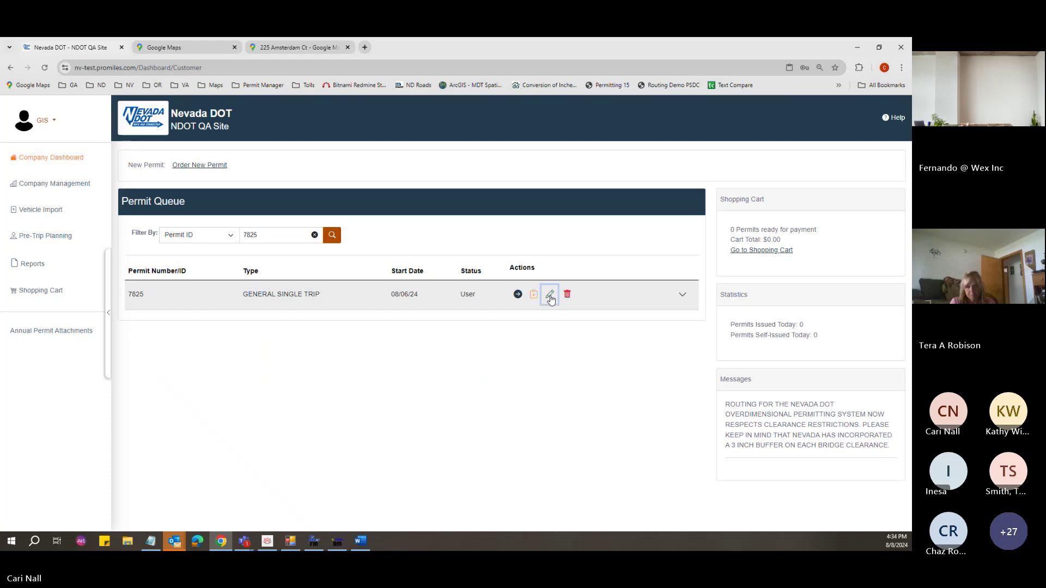
{"action": "left_click", "coordinate": [550, 294]}
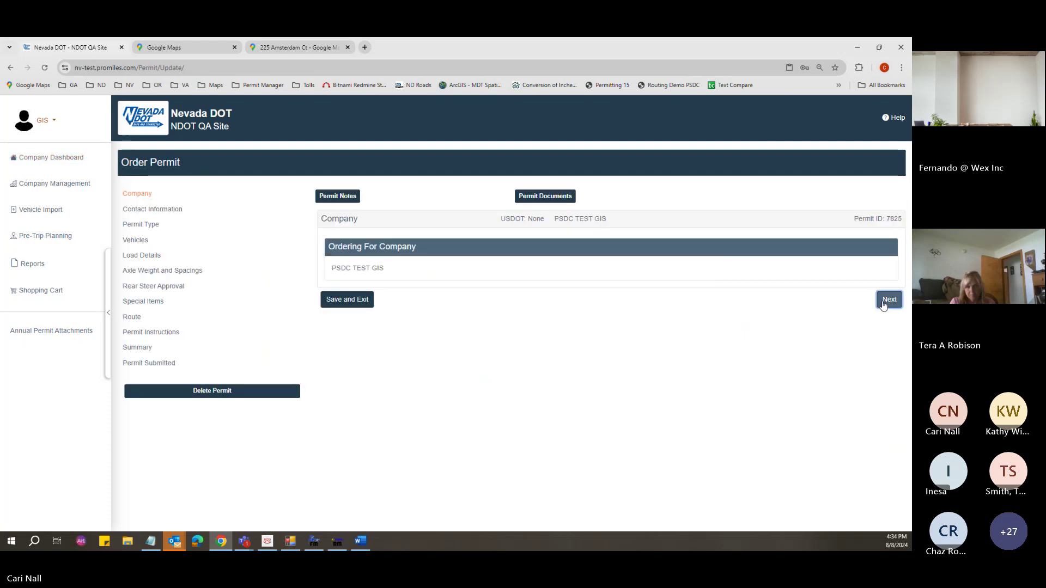
- Advance through Company, Contact, Permit Type, Vehicles and Load Details to Axle Weight and Spacings
{"action": "left_click", "coordinate": [889, 299]}
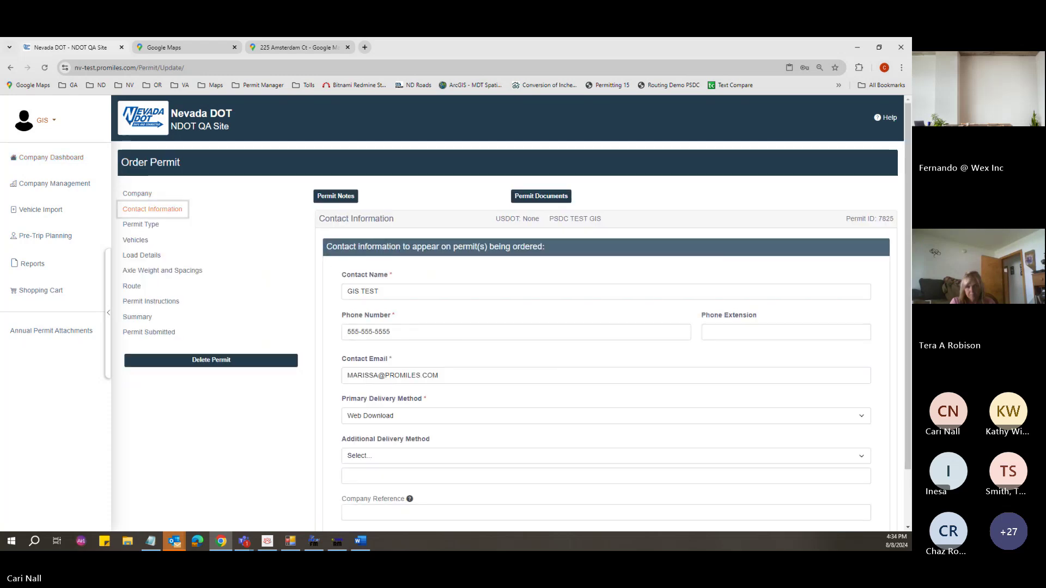
{"action": "scroll", "coordinate": [906, 450], "scroll_direction": "down", "scroll_amount": 2}
{"action": "left_click", "coordinate": [879, 493]}
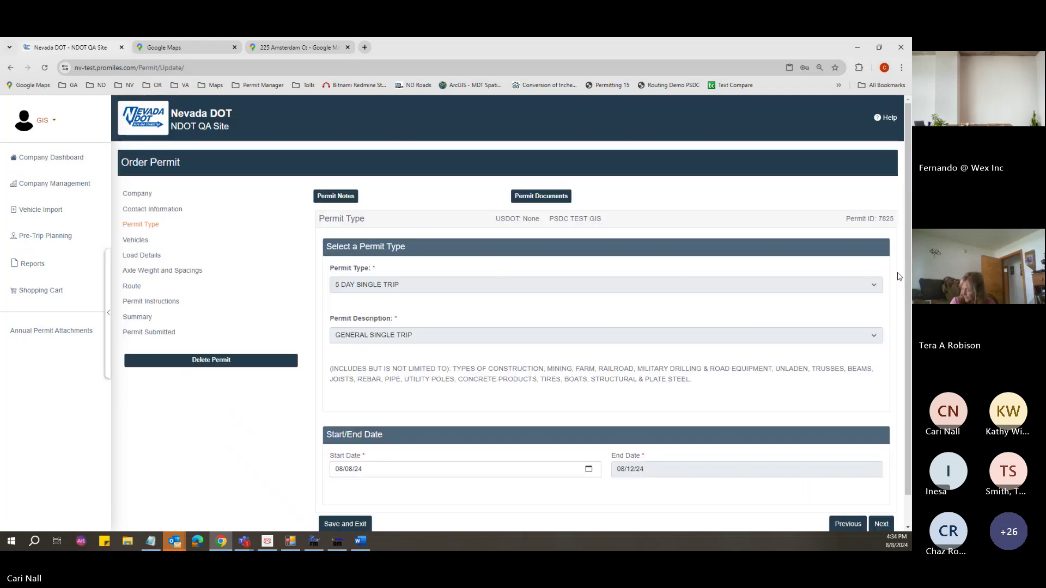
{"action": "scroll", "coordinate": [899, 382], "scroll_direction": "down", "scroll_amount": 1}
{"action": "left_click", "coordinate": [881, 493]}
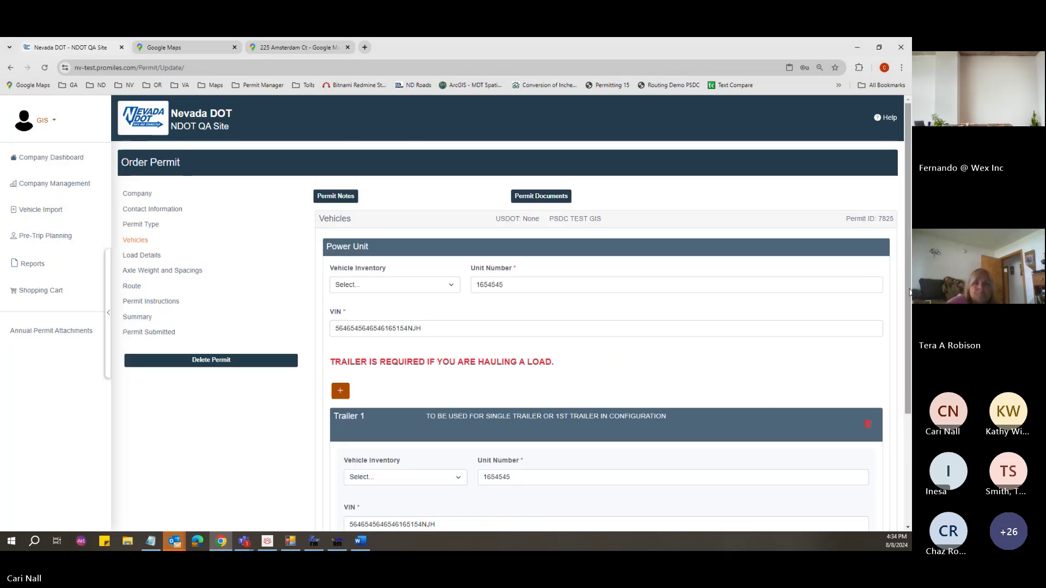
{"action": "scroll", "coordinate": [828, 301], "scroll_direction": "down", "scroll_amount": 3}
{"action": "left_click", "coordinate": [881, 493]}
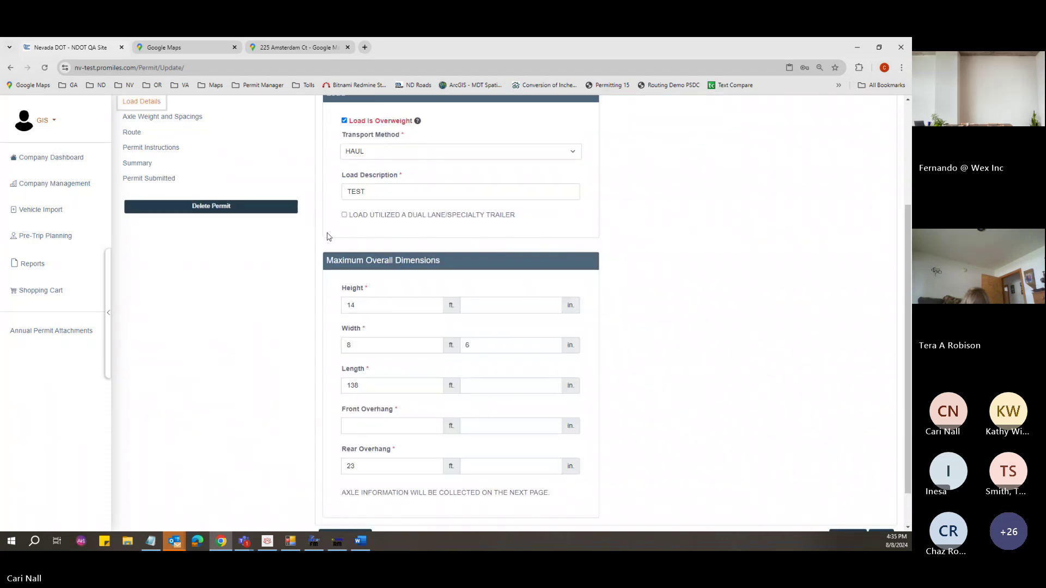
{"action": "scroll", "coordinate": [816, 332], "scroll_direction": "down", "scroll_amount": 1}
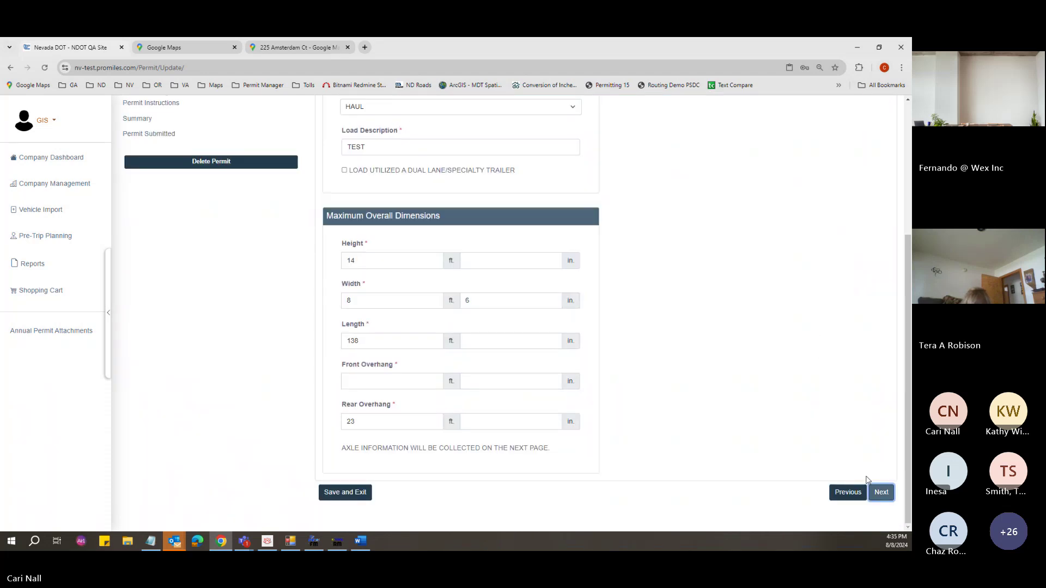
{"action": "left_click", "coordinate": [880, 491]}
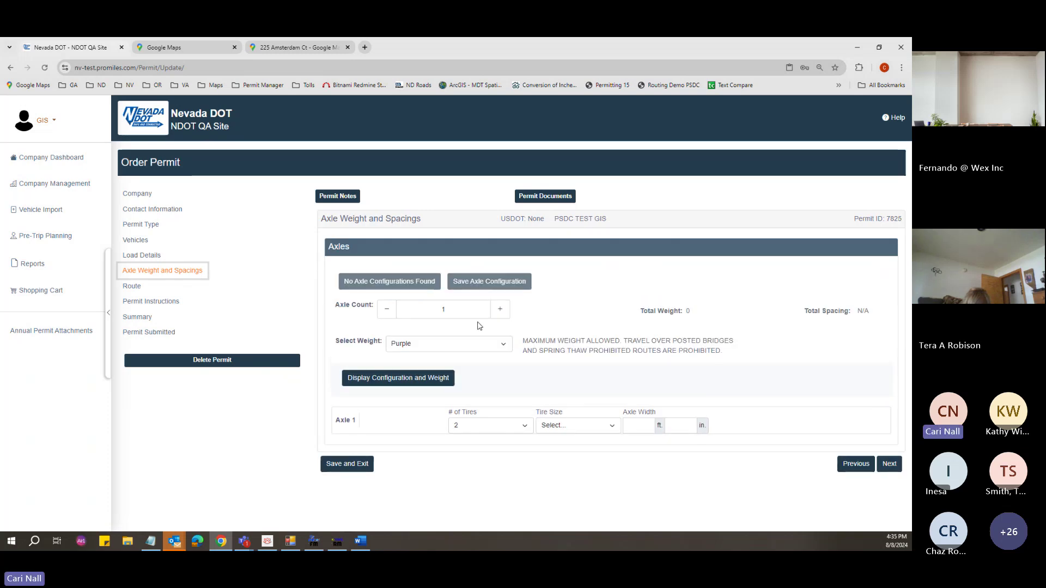
- Add a second axle spaced 15 ft 6 in back and give Axle 1 a 6-inch width entry
{"action": "left_click", "coordinate": [500, 310]}
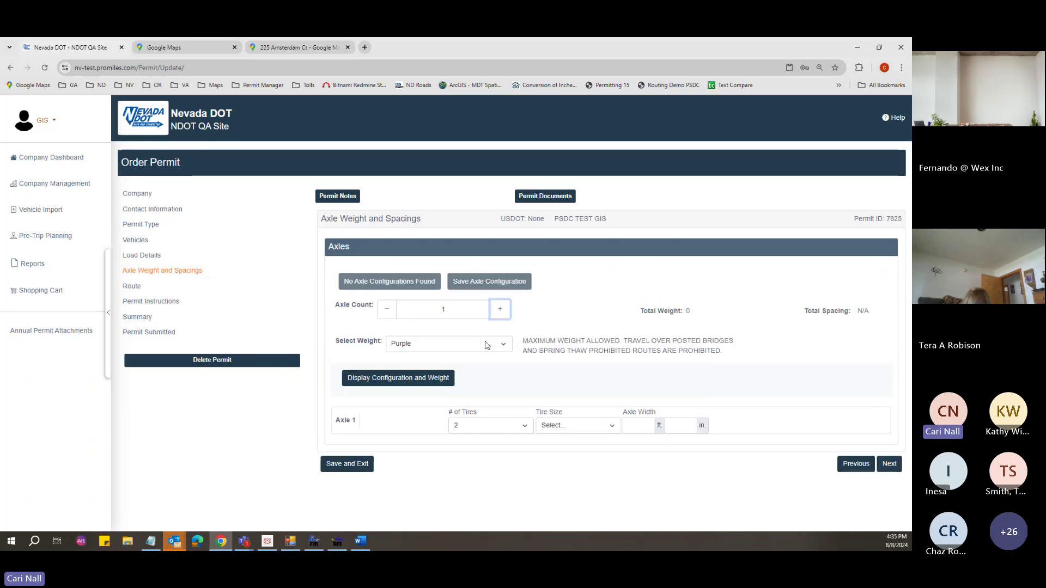
{"action": "left_click", "coordinate": [640, 426]}
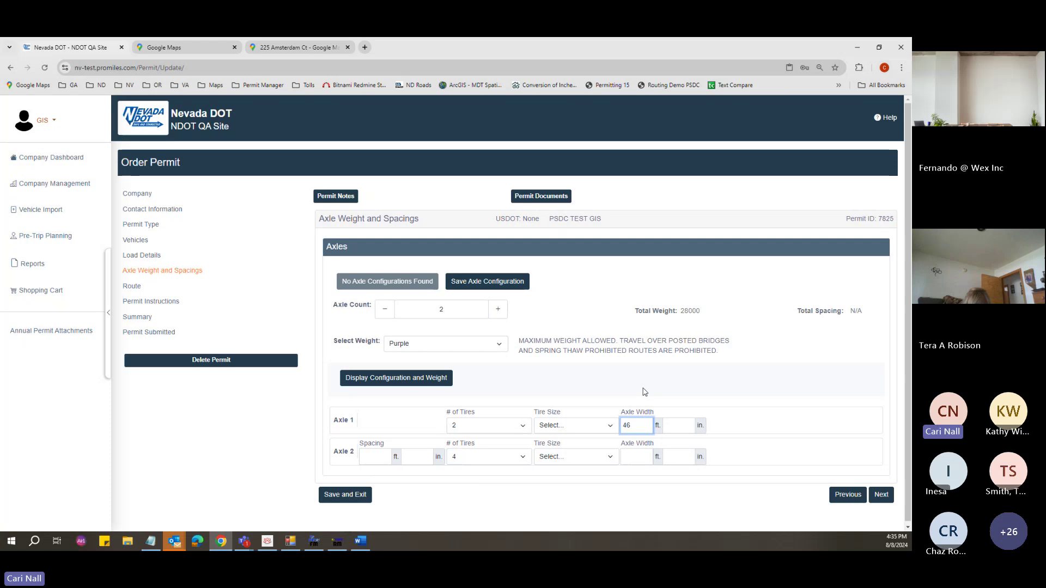
{"action": "key", "text": "Tab"}
{"action": "type", "text": "6"}
{"action": "key", "text": "Tab"}
{"action": "type", "text": "15"}
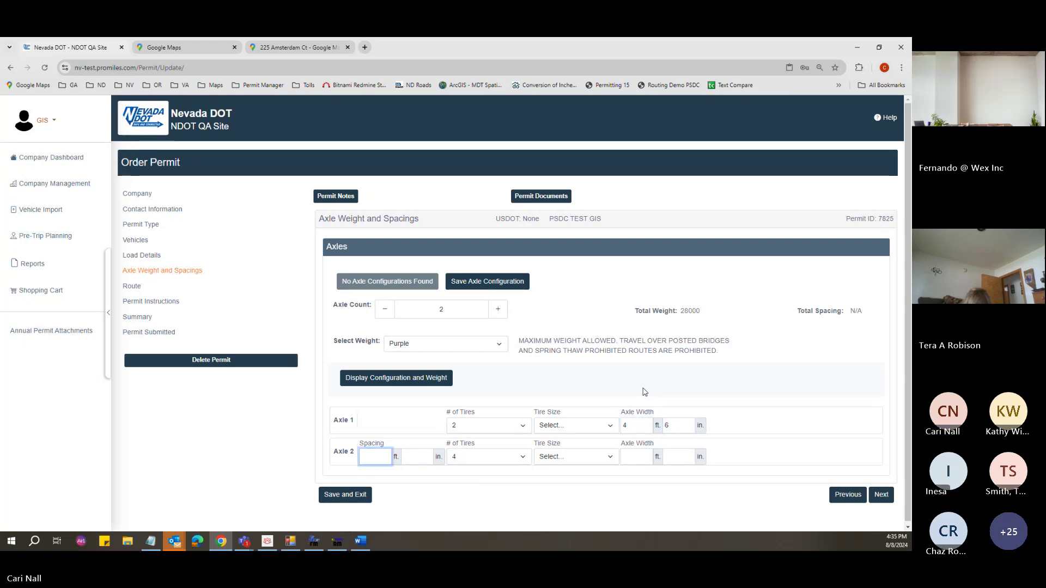
{"action": "key", "text": "Tab"}
{"action": "type", "text": "6"}
- Set both axles' tire size to 11" - 285 and Axle 2 width to 4 ft 6 in, then continue
{"action": "key", "text": "Tab"}
{"action": "key", "text": "Tab"}
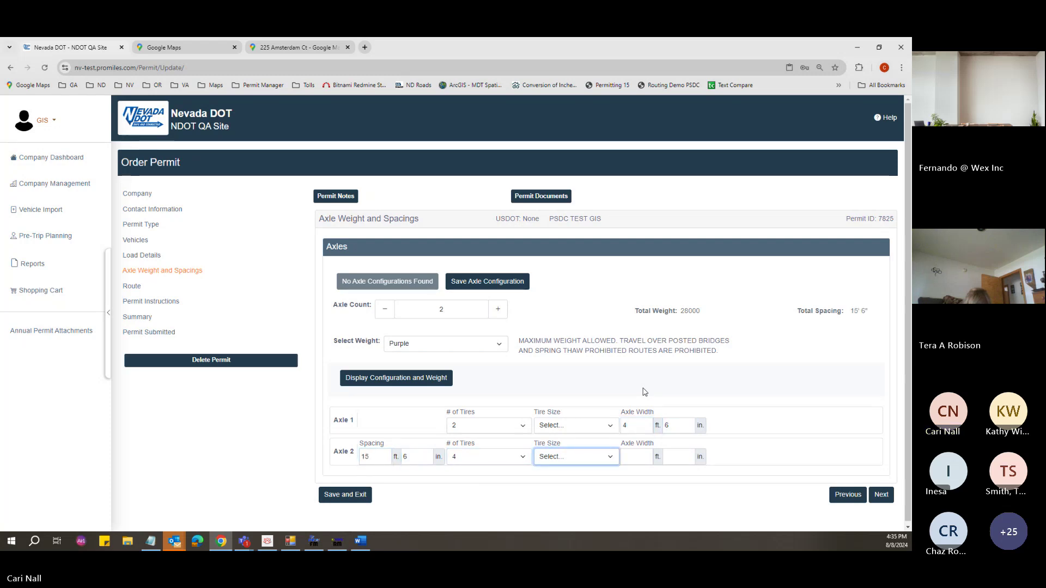
{"action": "key", "text": "1"}
{"action": "key", "text": "1"}
{"action": "key", "text": "Tab"}
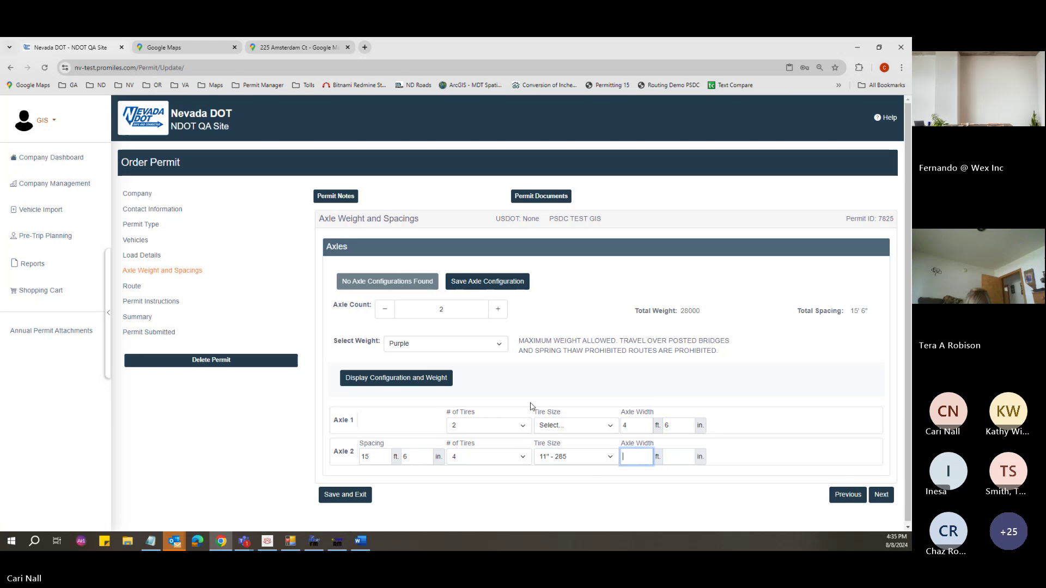
{"action": "left_click", "coordinate": [567, 426]}
{"action": "key", "text": "1"}
{"action": "key", "text": "1"}
{"action": "key", "text": "Tab"}
{"action": "key", "text": "Tab"}
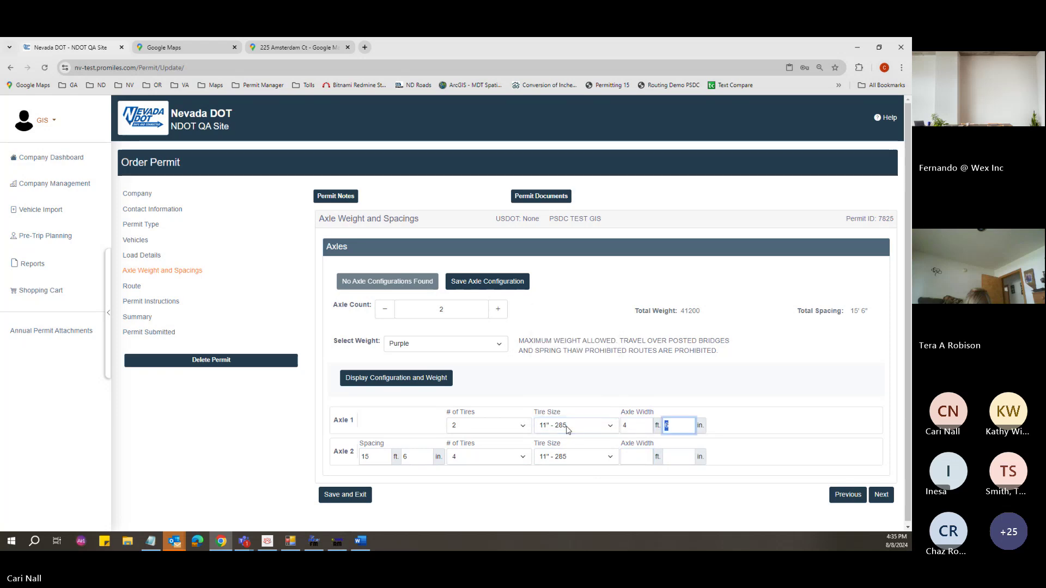
{"action": "key", "text": "Tab"}
{"action": "key", "text": "Tab"}
{"action": "key", "text": "Tab"}
{"action": "key", "text": "Tab"}
{"action": "key", "text": "Tab"}
{"action": "type", "text": "4"}
{"action": "key", "text": "Tab"}
{"action": "type", "text": "6"}
{"action": "key", "text": "Tab"}
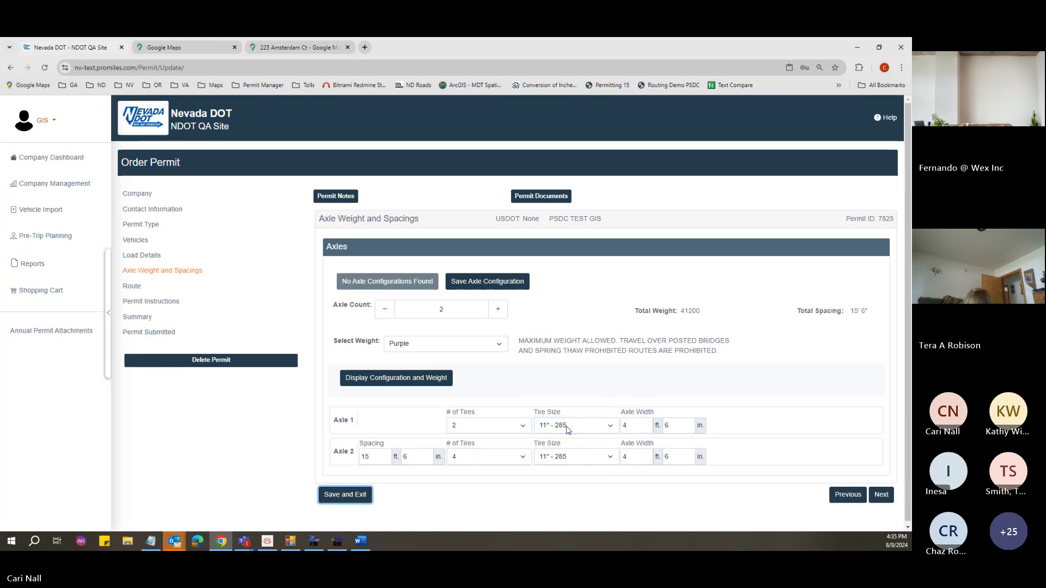
{"action": "left_click", "coordinate": [882, 495]}
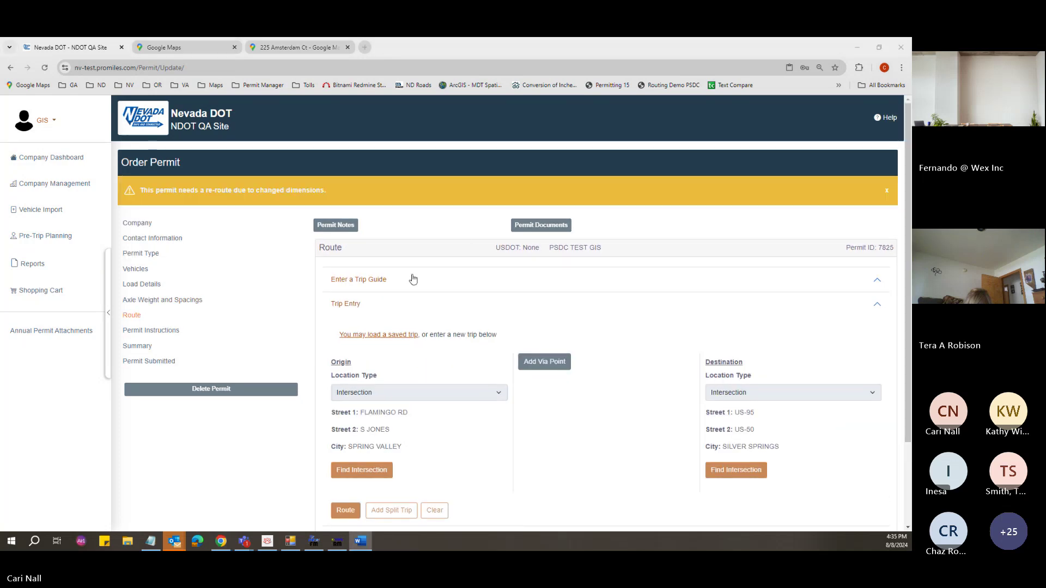
- Recalculate the route with the new axle dimensions
{"action": "scroll", "coordinate": [624, 323], "scroll_direction": "down", "scroll_amount": 1}
{"action": "scroll", "coordinate": [624, 323], "scroll_direction": "down", "scroll_amount": 1}
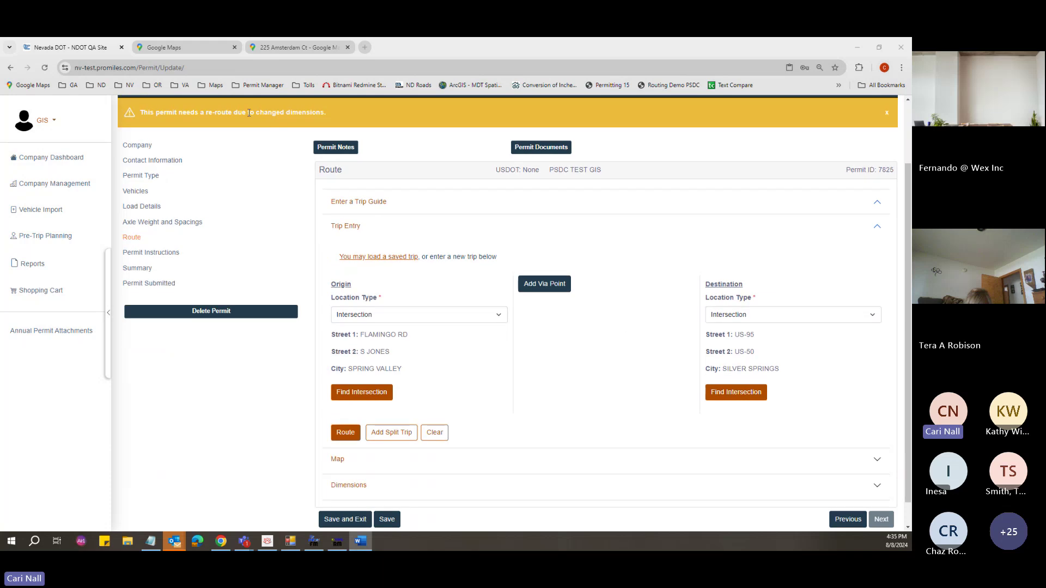
{"action": "left_click", "coordinate": [349, 434]}
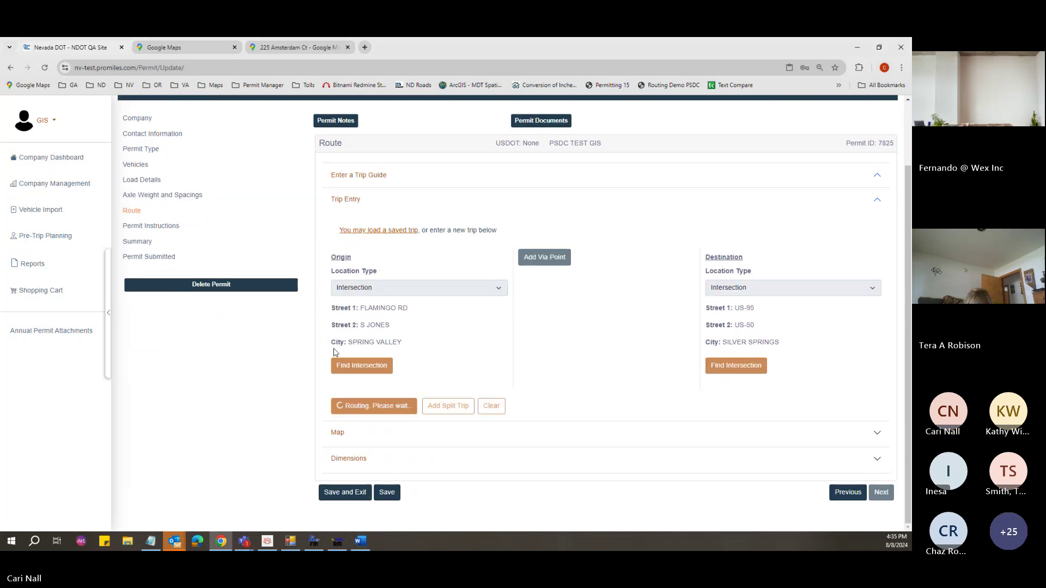
{"action": "key", "text": "alt+Tab"}
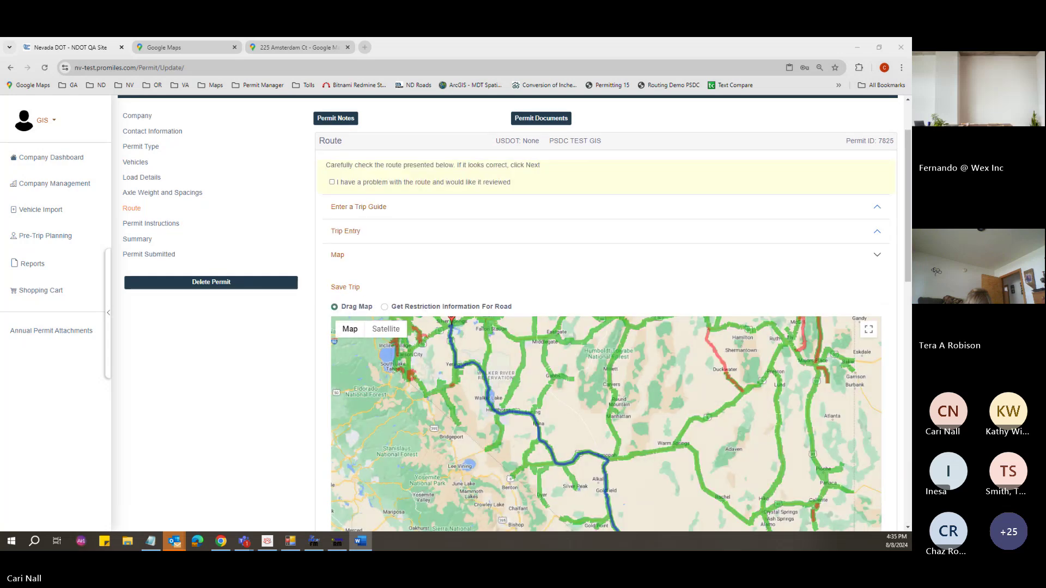
- Clear all existing route information and set the origin location type to Border Crossing
{"action": "left_click", "coordinate": [411, 240]}
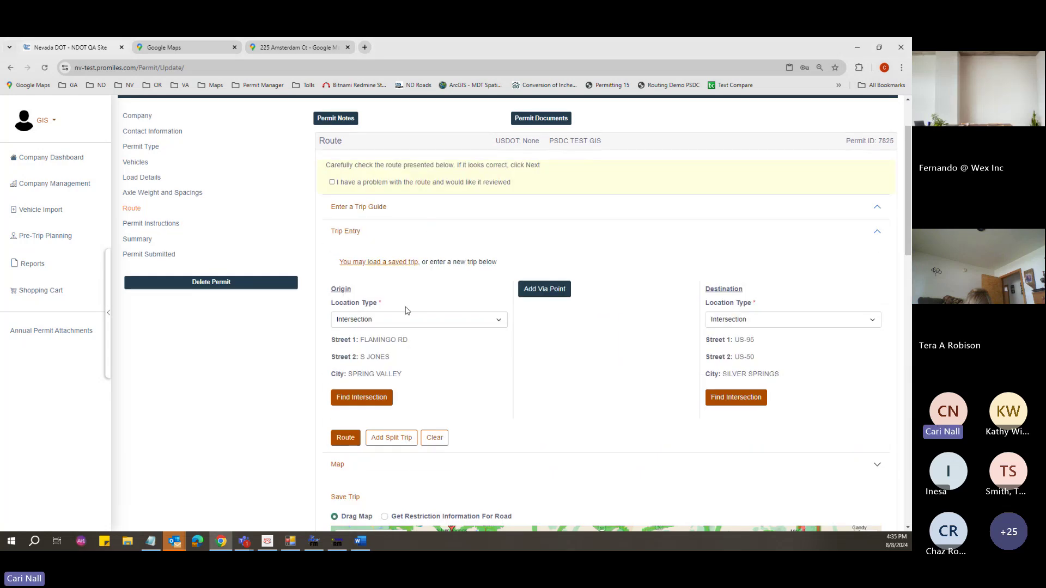
{"action": "left_click", "coordinate": [436, 441]}
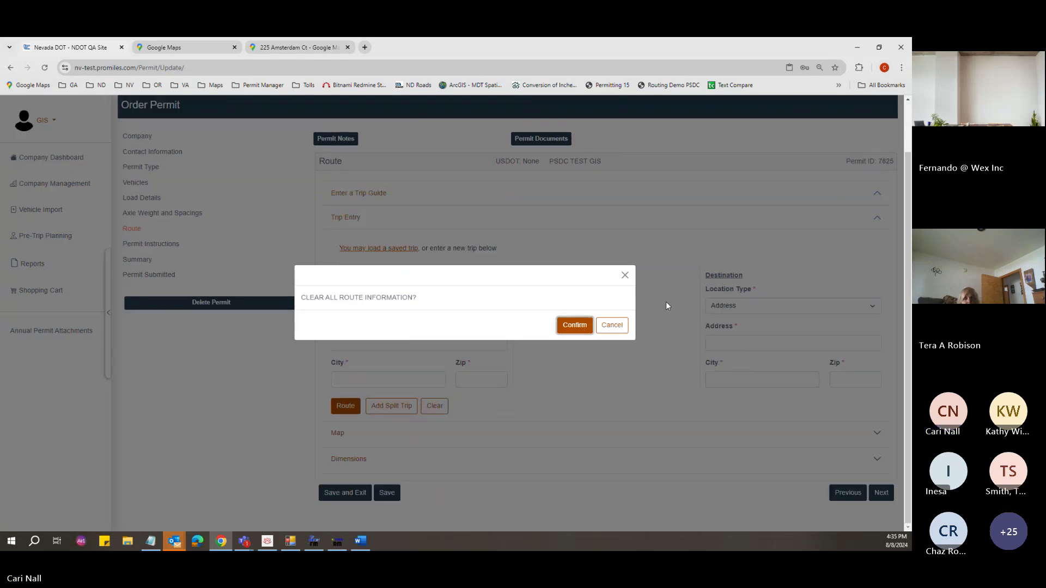
{"action": "left_click", "coordinate": [575, 326]}
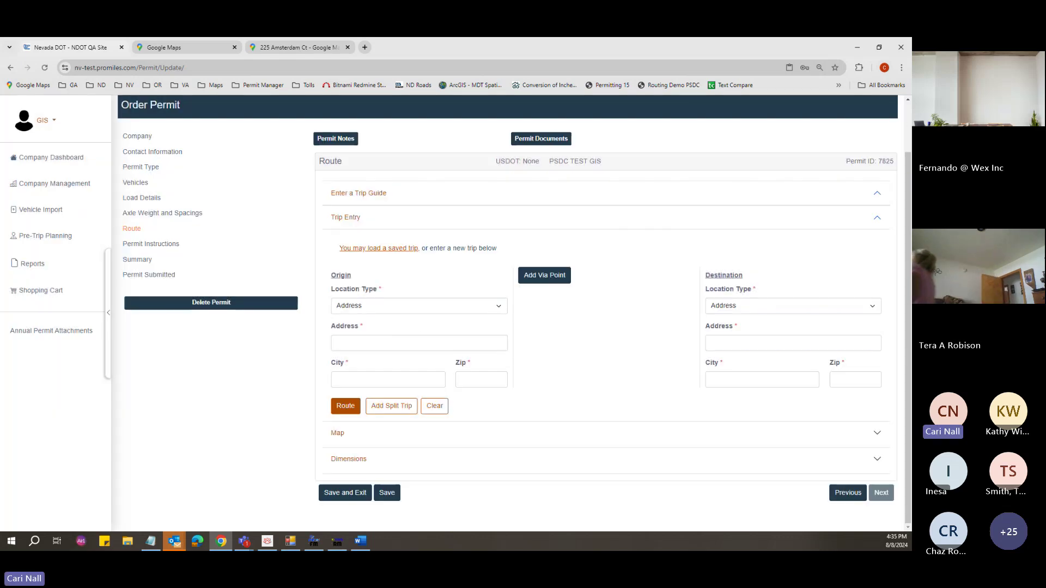
{"action": "left_click", "coordinate": [394, 310]}
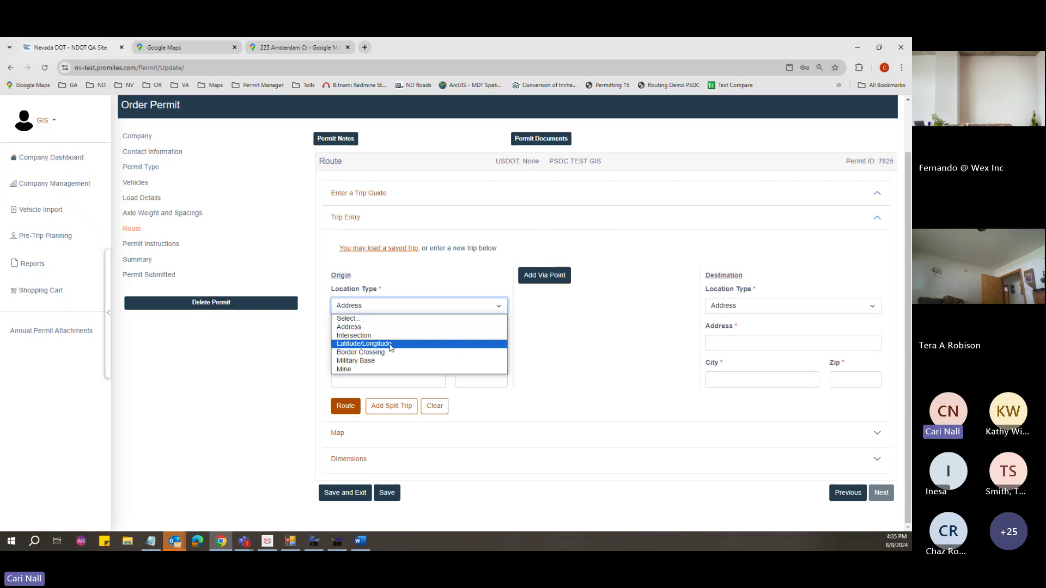
{"action": "left_click", "coordinate": [389, 352]}
- Make I-15 (Jean - CA) the origin crossing and Intersection the destination type, then search intersections
{"action": "left_click", "coordinate": [386, 329]}
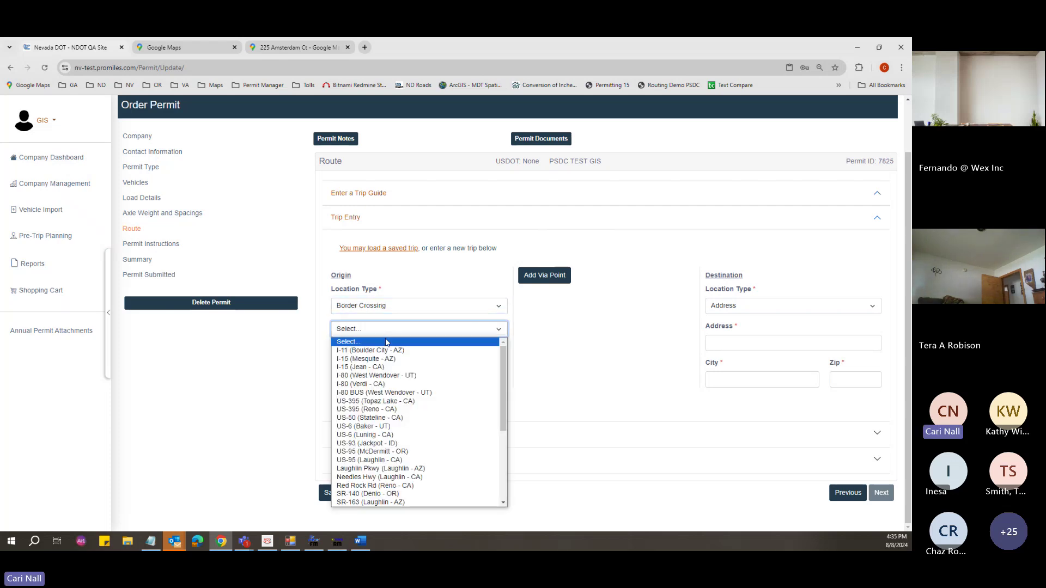
{"action": "left_click", "coordinate": [404, 368]}
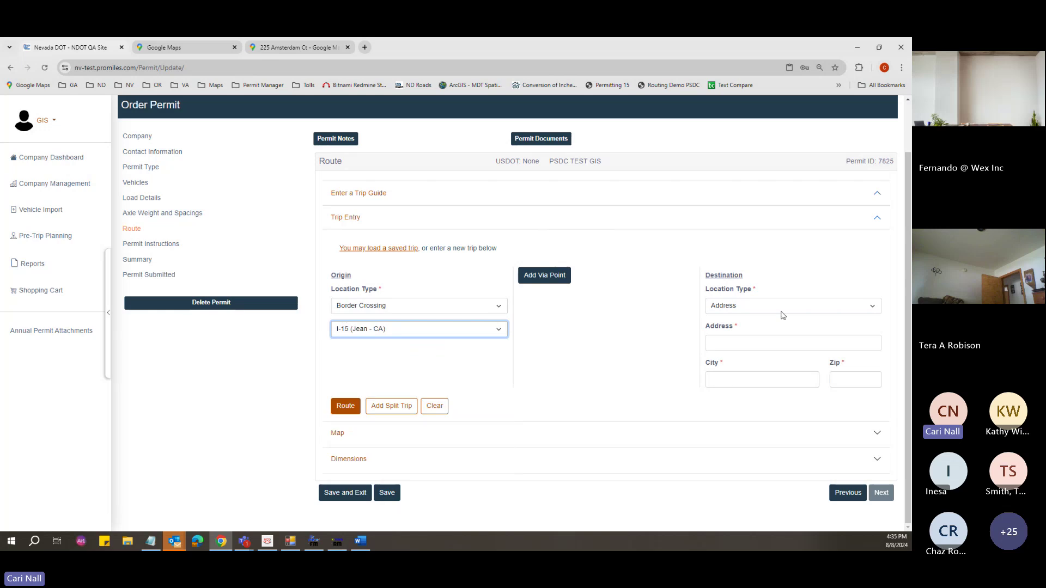
{"action": "left_click", "coordinate": [779, 308]}
{"action": "left_click", "coordinate": [769, 336]}
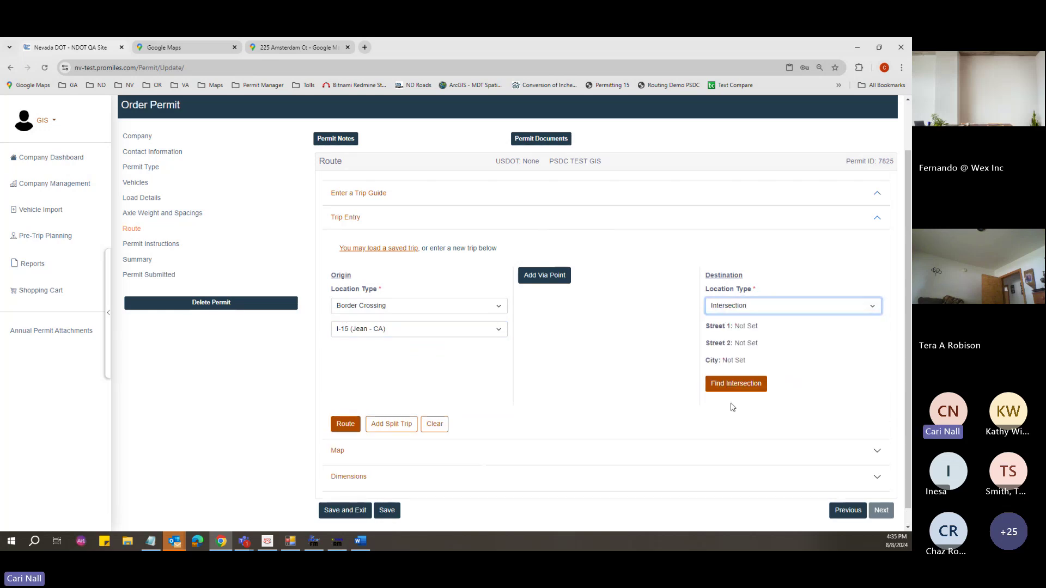
{"action": "left_click", "coordinate": [735, 384]}
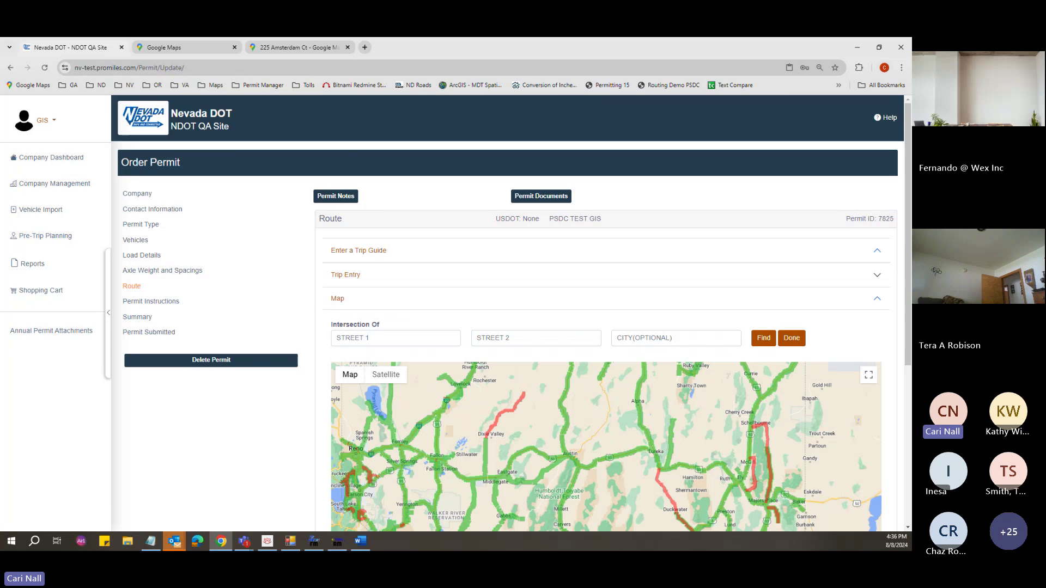
- Search for the intersection of S TORREY PINES and W SERENE AVE
{"action": "key", "text": "alt+Tab"}
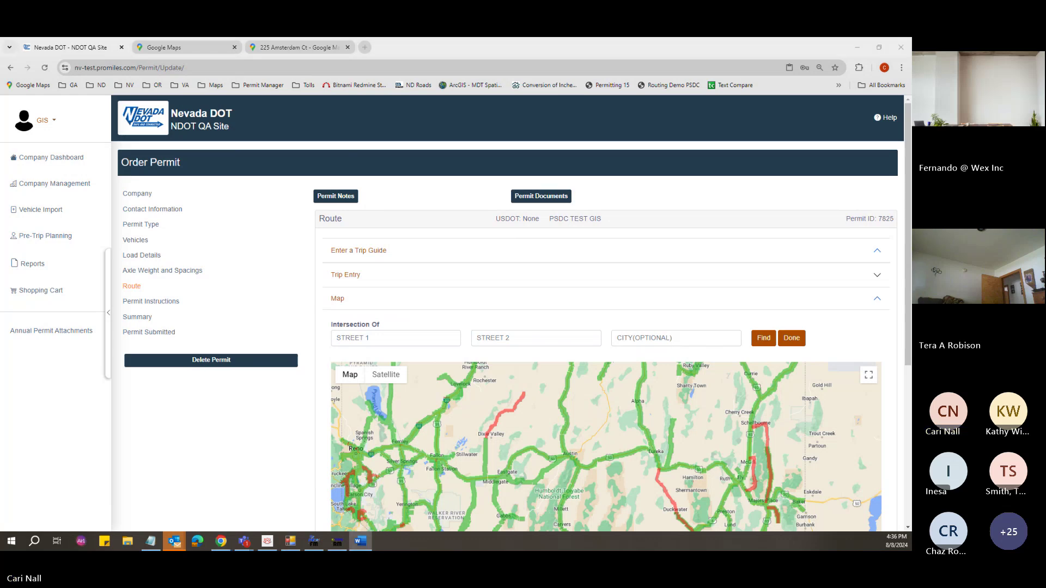
{"action": "left_click", "coordinate": [427, 338]}
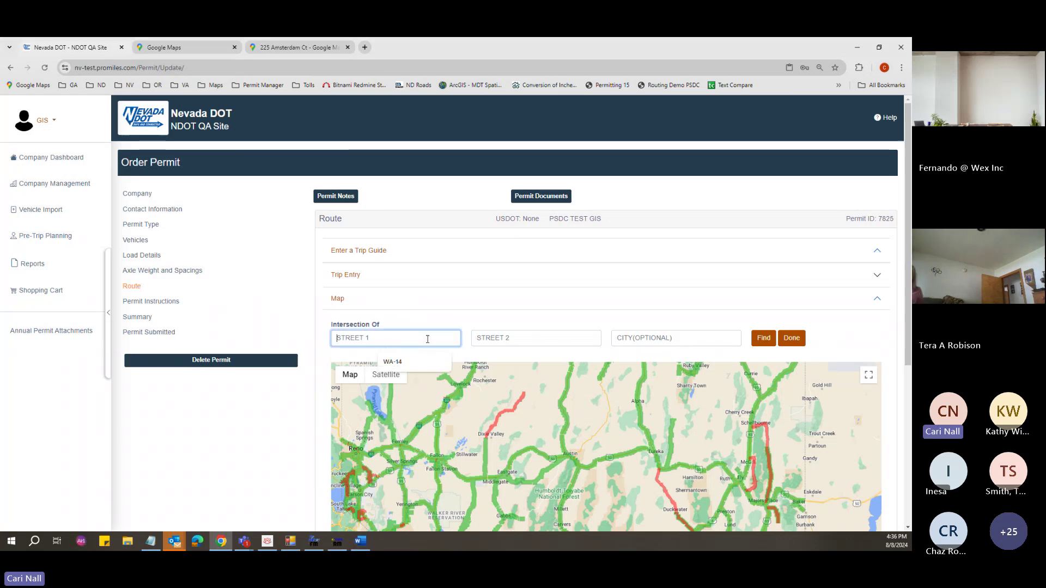
{"action": "type", "text": "S TORREY PINES"}
{"action": "key", "text": "alt+Tab"}
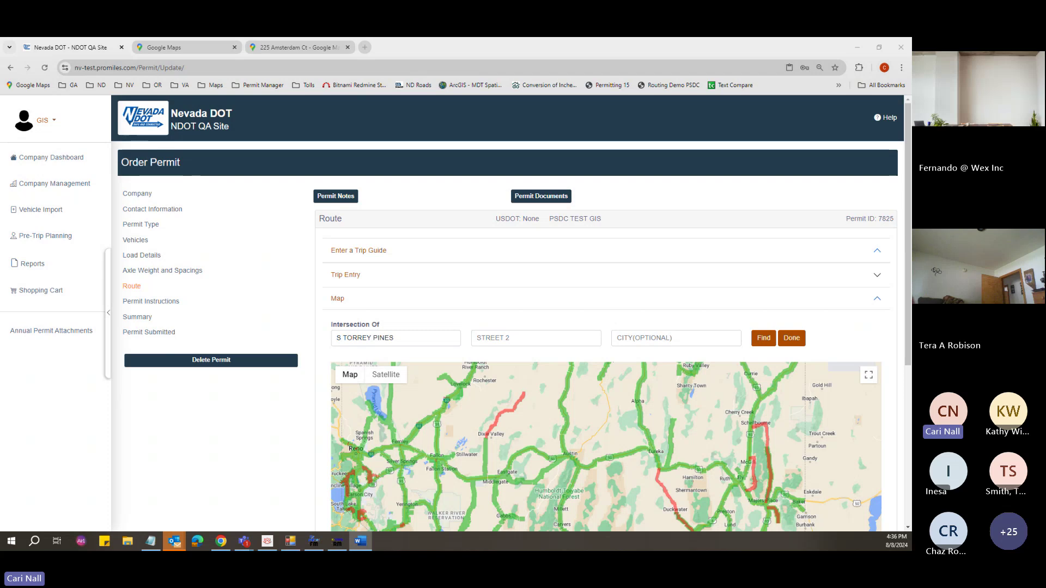
{"action": "left_click", "coordinate": [538, 341]}
{"action": "type", "text": "W SERENE AVE"}
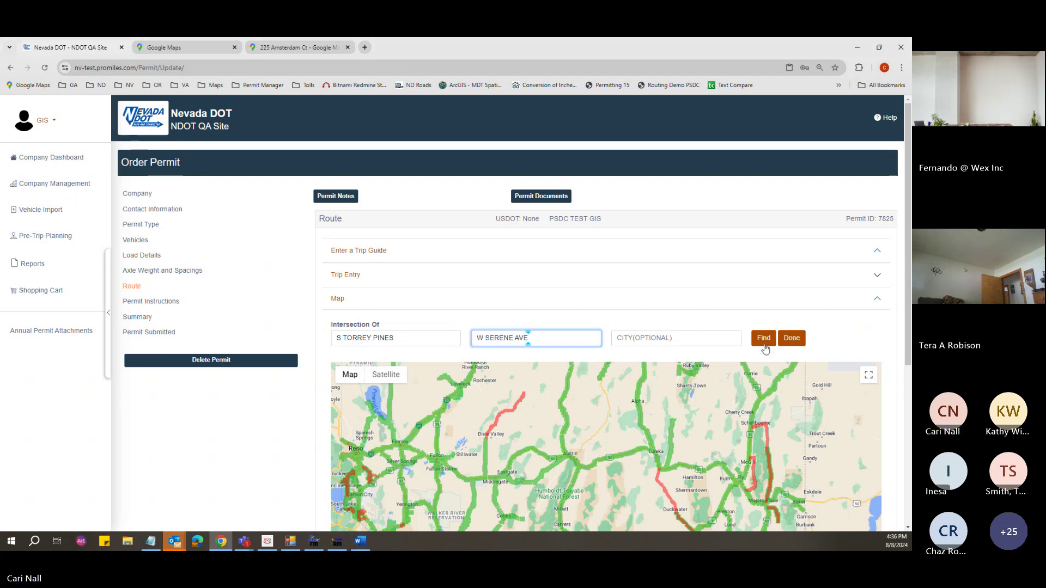
{"action": "left_click", "coordinate": [763, 339]}
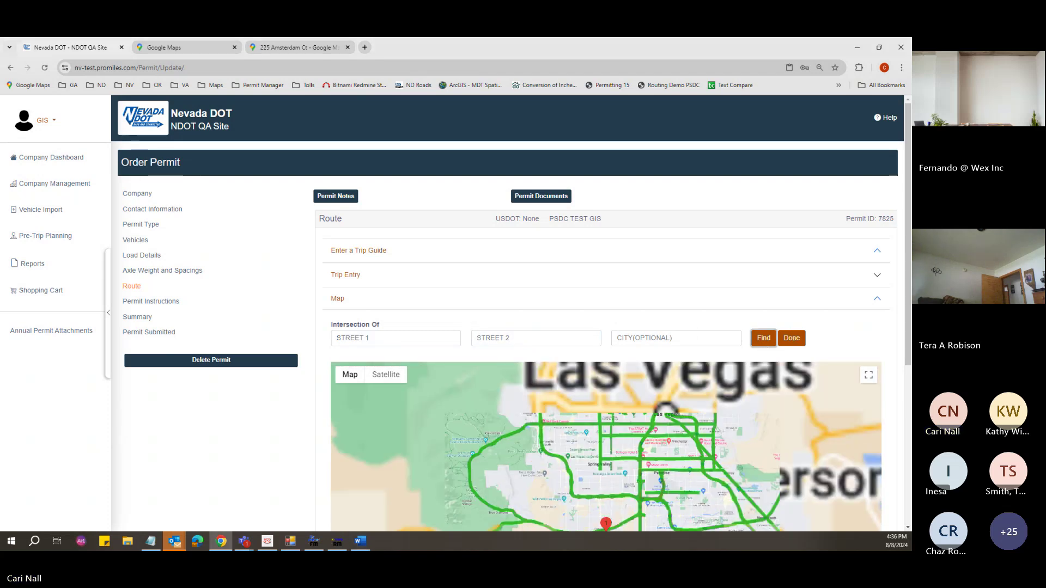
- Zoom in and place the destination at the Torrey Pines–Serene intersection in Enterprise
{"action": "scroll", "coordinate": [511, 315], "scroll_direction": "down", "scroll_amount": 1}
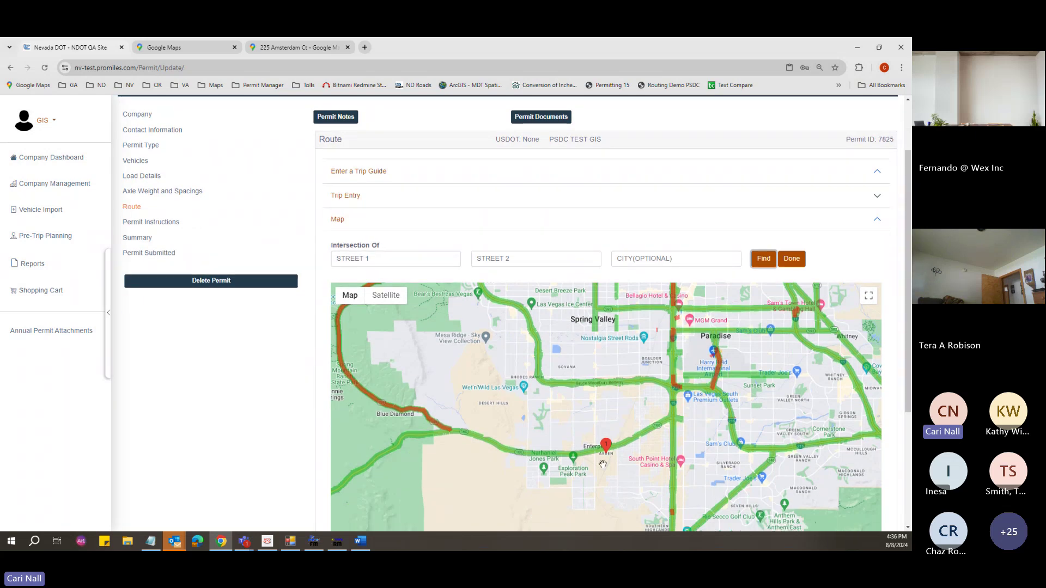
{"action": "scroll", "coordinate": [613, 461], "scroll_direction": "up", "scroll_amount": 2}
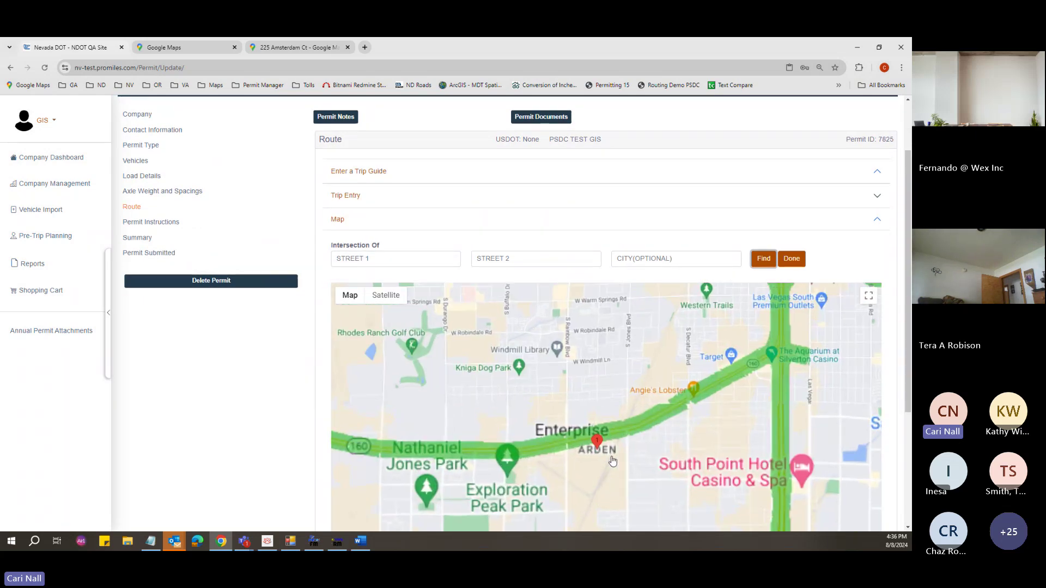
{"action": "scroll", "coordinate": [909, 319], "scroll_direction": "down", "scroll_amount": 1}
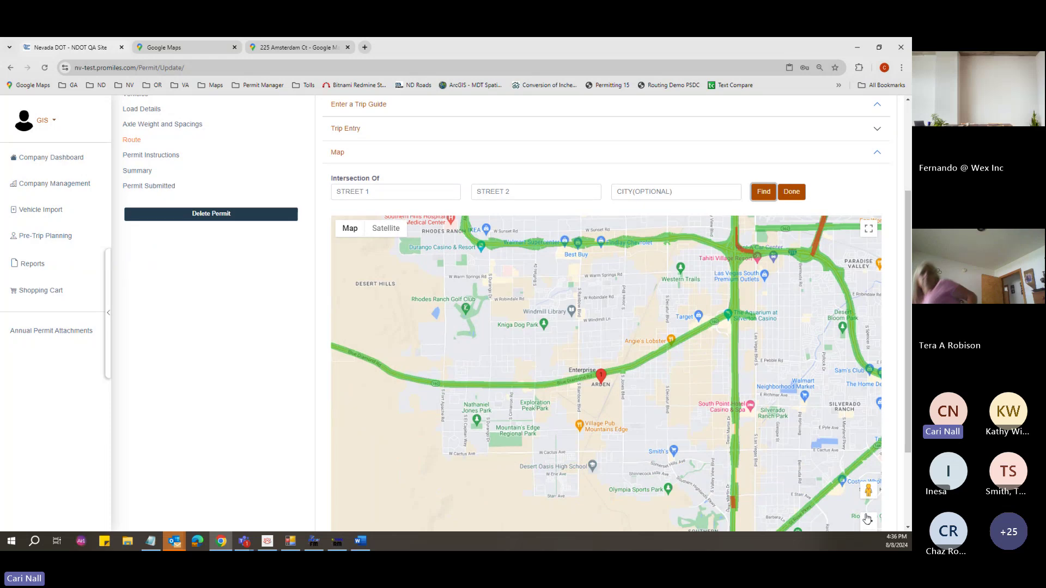
{"action": "left_click", "coordinate": [869, 522]}
{"action": "scroll", "coordinate": [591, 376], "scroll_direction": "up", "scroll_amount": 3}
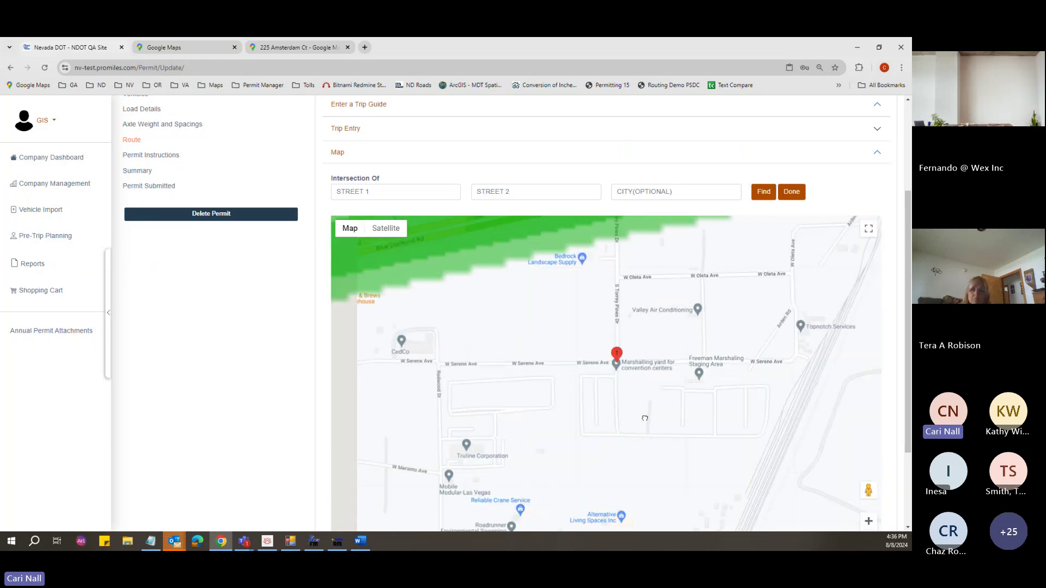
{"action": "left_click", "coordinate": [623, 353]}
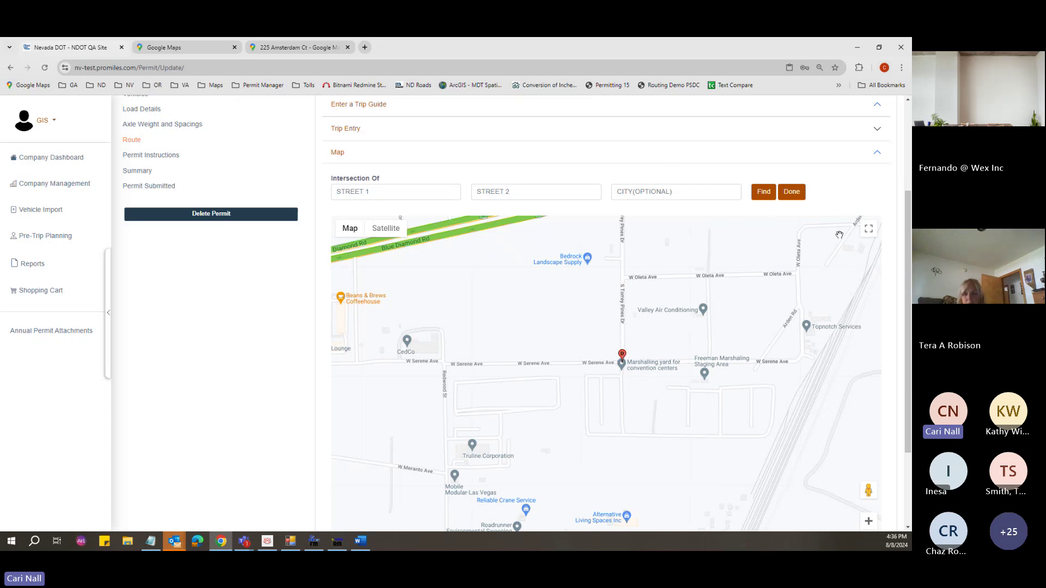
{"action": "left_click", "coordinate": [793, 192]}
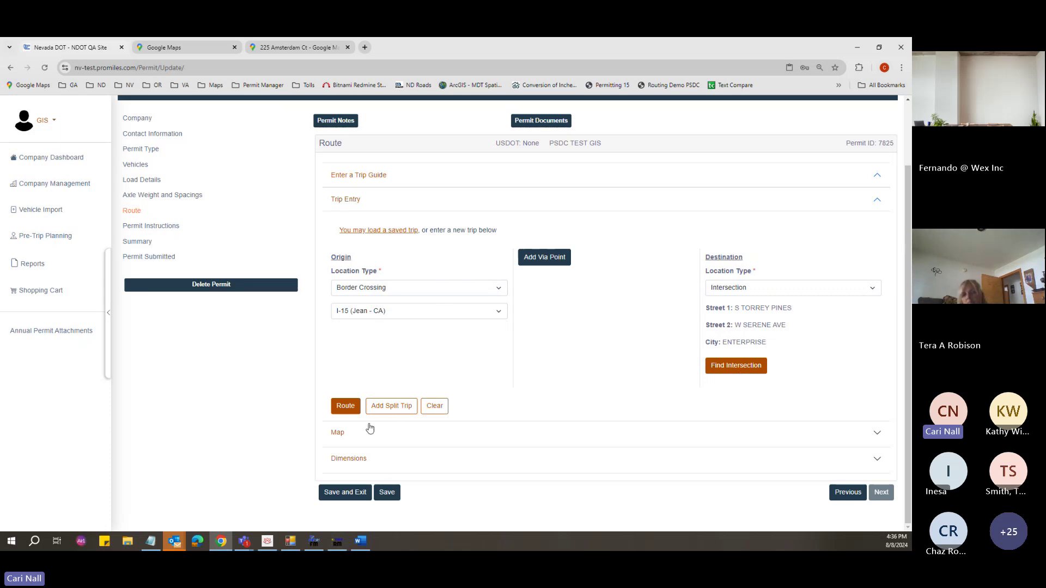
- Calculate the I-15 route from Jean to Enterprise and pan the map to show Las Vegas
{"action": "left_click", "coordinate": [346, 406]}
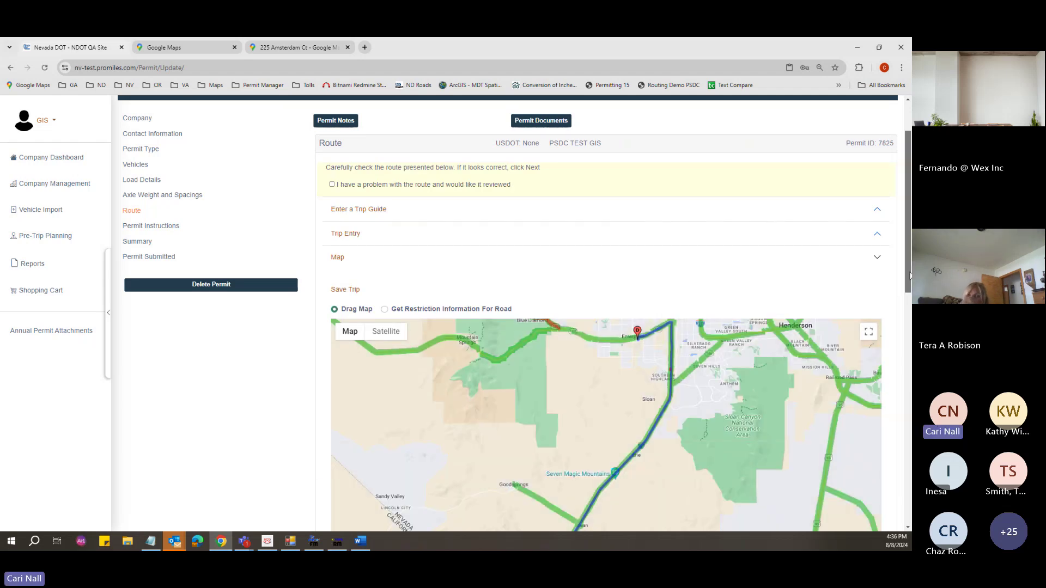
{"action": "scroll", "coordinate": [889, 312], "scroll_direction": "up", "scroll_amount": 1}
{"action": "scroll", "coordinate": [887, 479], "scroll_direction": "down", "scroll_amount": 3}
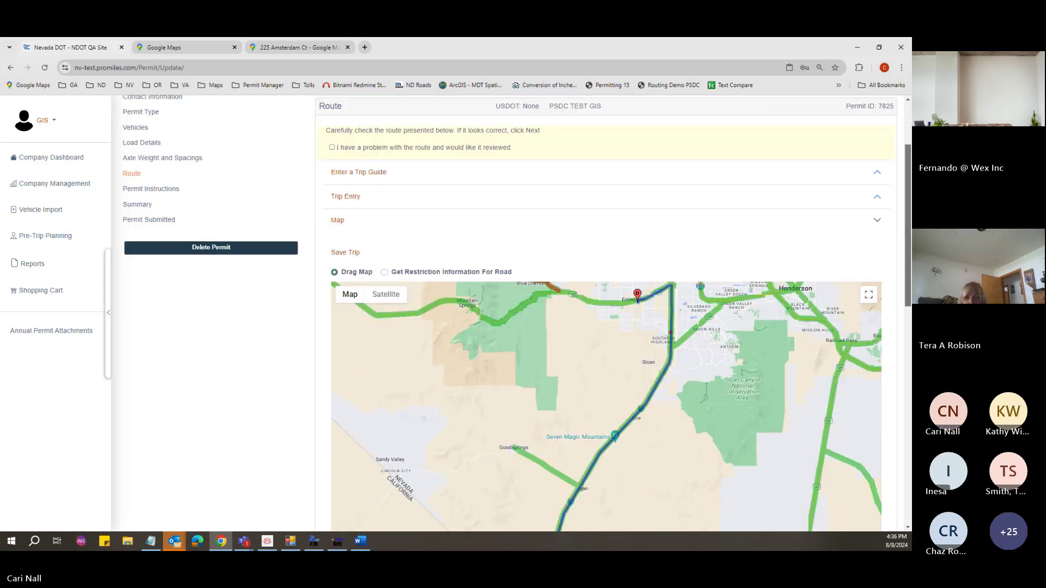
{"action": "left_click_drag", "start_coordinate": [720, 343], "coordinate": [715, 431]}
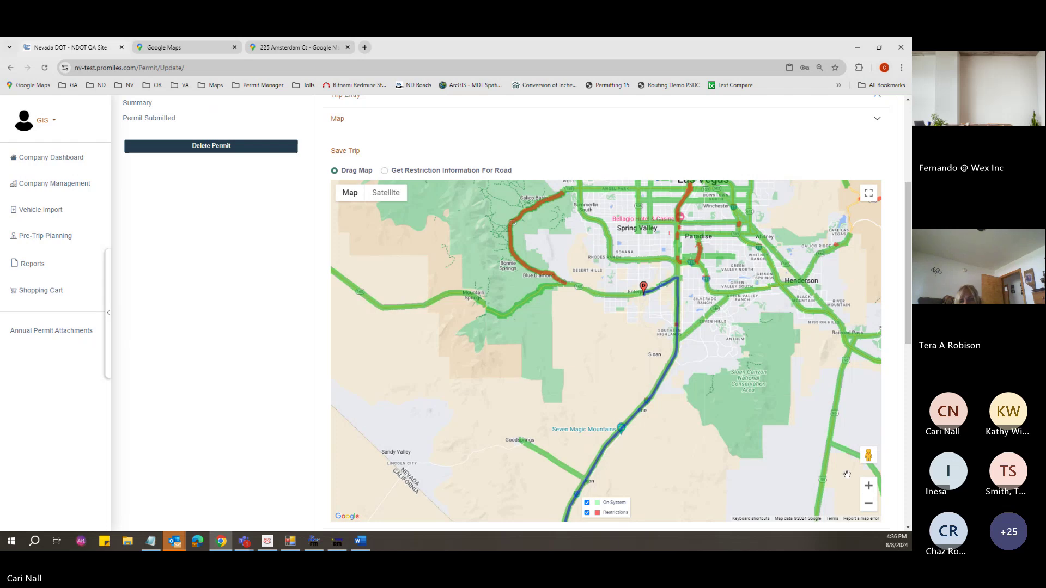
{"action": "left_click_drag", "start_coordinate": [608, 278], "coordinate": [602, 303]}
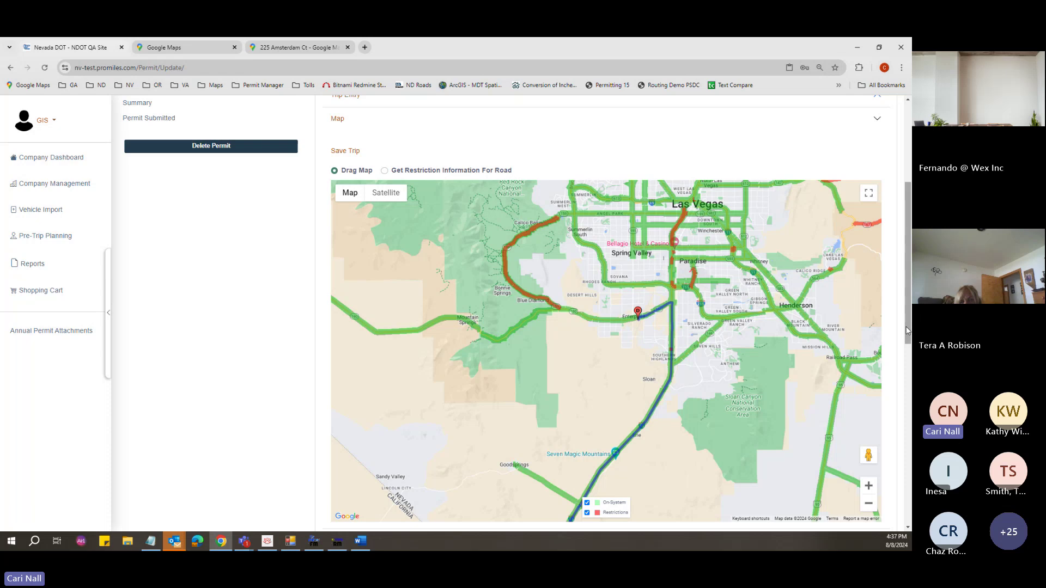
{"action": "scroll", "coordinate": [528, 268], "scroll_direction": "up", "scroll_amount": 3}
- Change the origin location type to Intersection and start an intersection lookup
{"action": "left_click", "coordinate": [393, 259]}
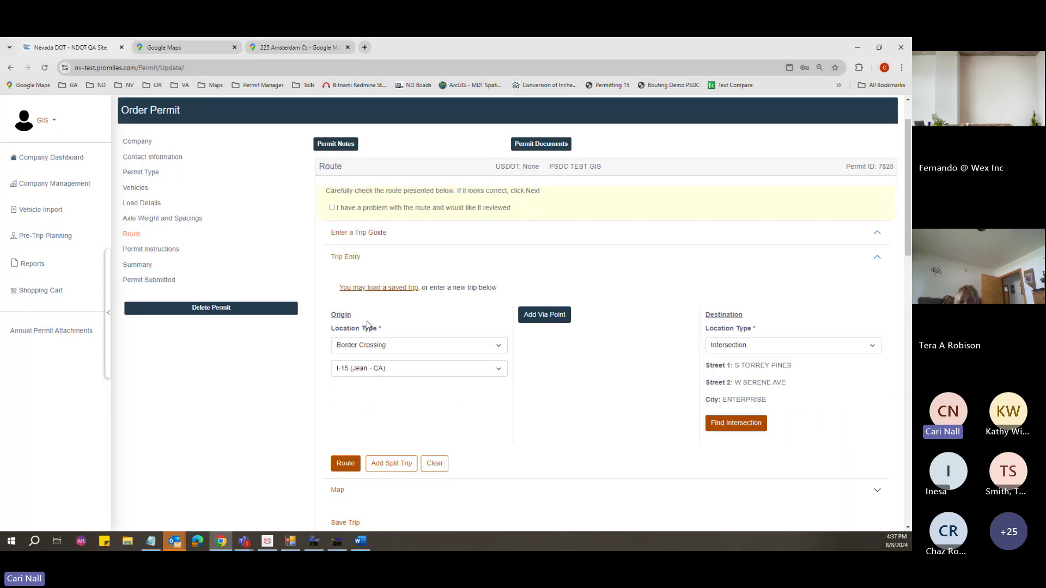
{"action": "left_click", "coordinate": [366, 350]}
{"action": "left_click", "coordinate": [363, 376]}
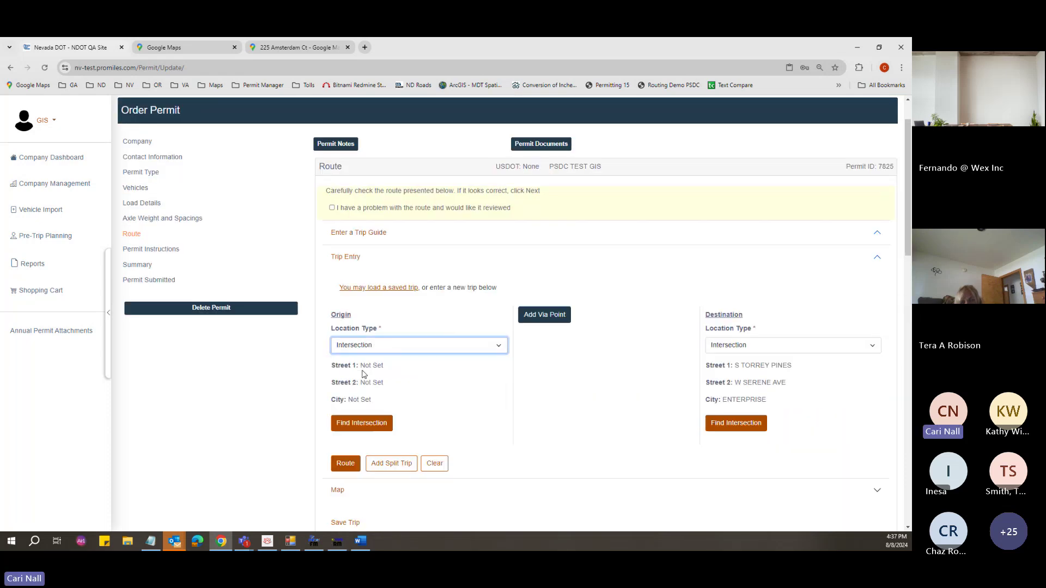
{"action": "key", "text": "alt+Tab"}
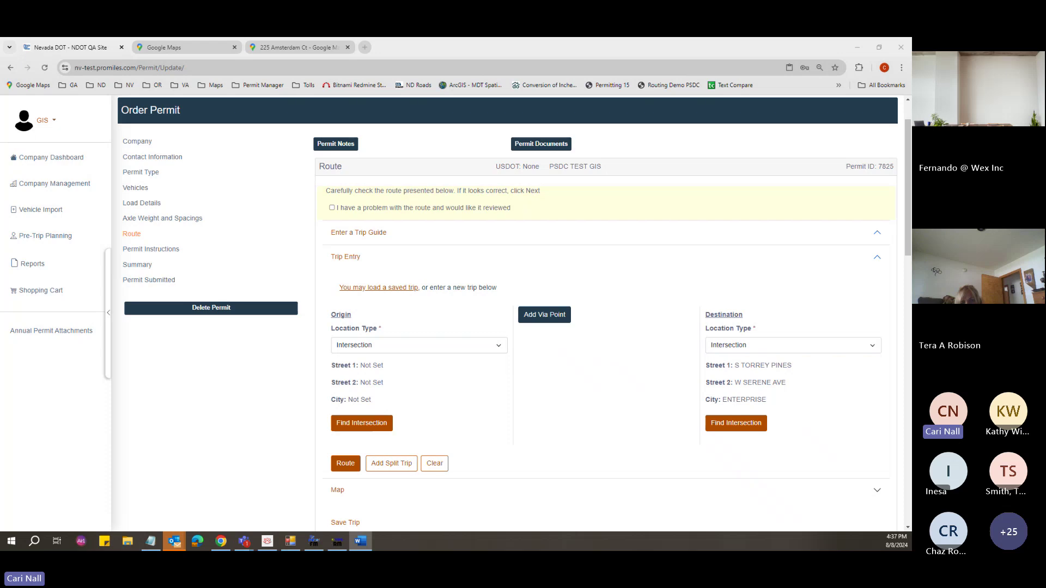
{"action": "left_click", "coordinate": [351, 425]}
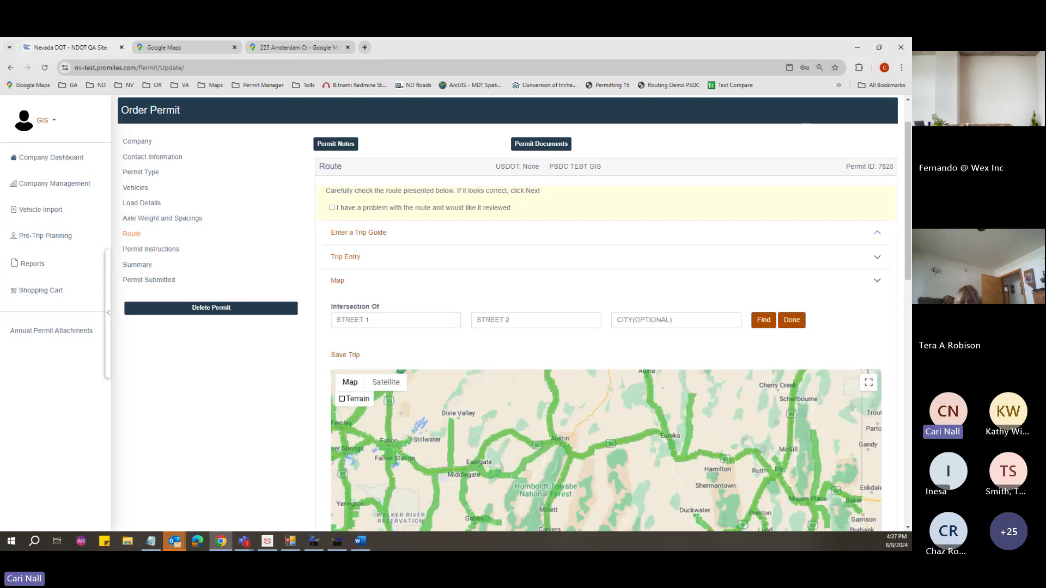
- Search for the US-95 and US-50 intersection
{"action": "key", "text": "alt+Tab"}
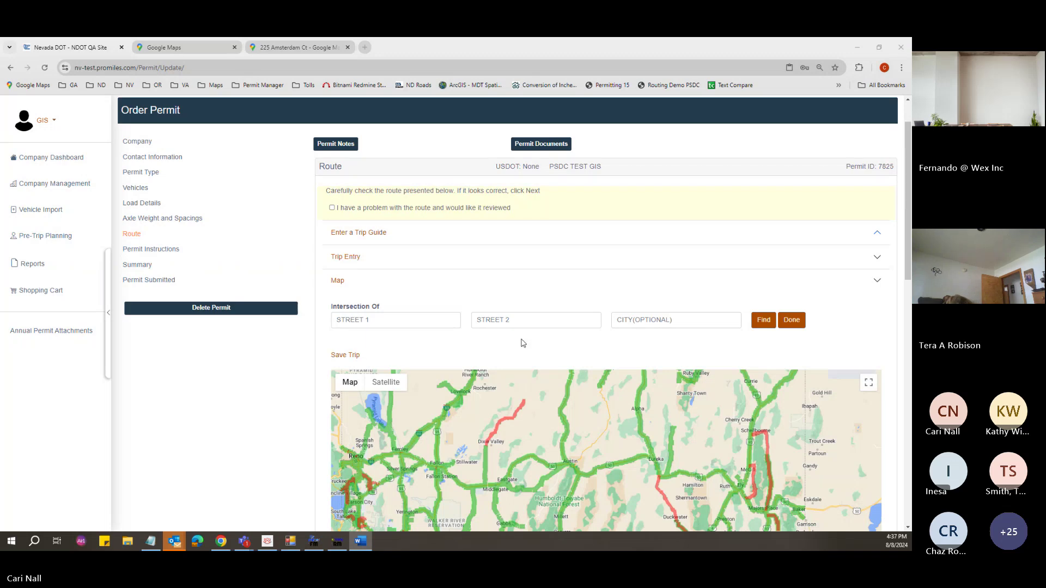
{"action": "left_click", "coordinate": [381, 320]}
{"action": "left_click", "coordinate": [390, 347]}
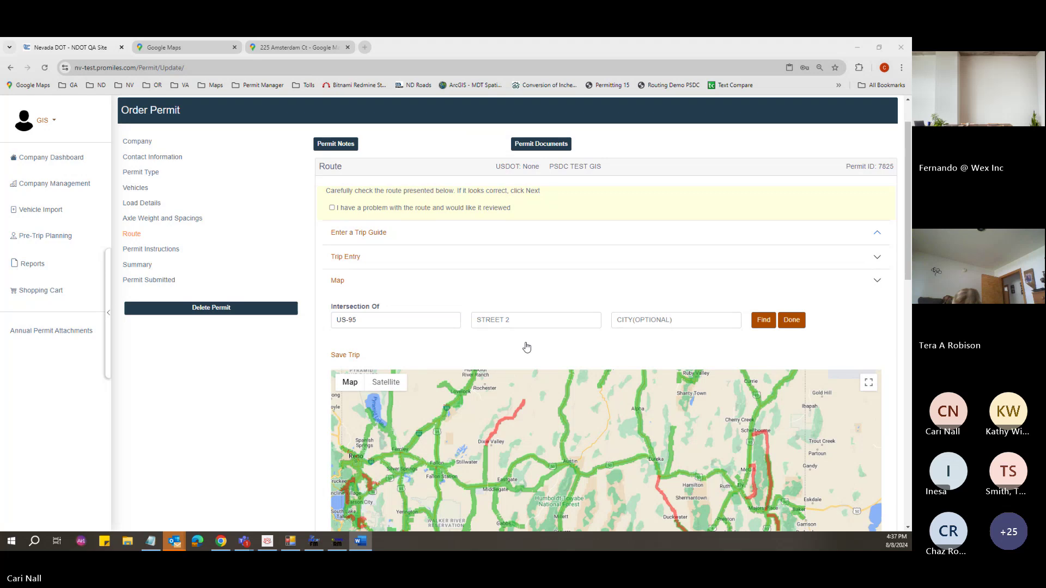
{"action": "left_click", "coordinate": [569, 321]}
{"action": "type", "text": "US-50"}
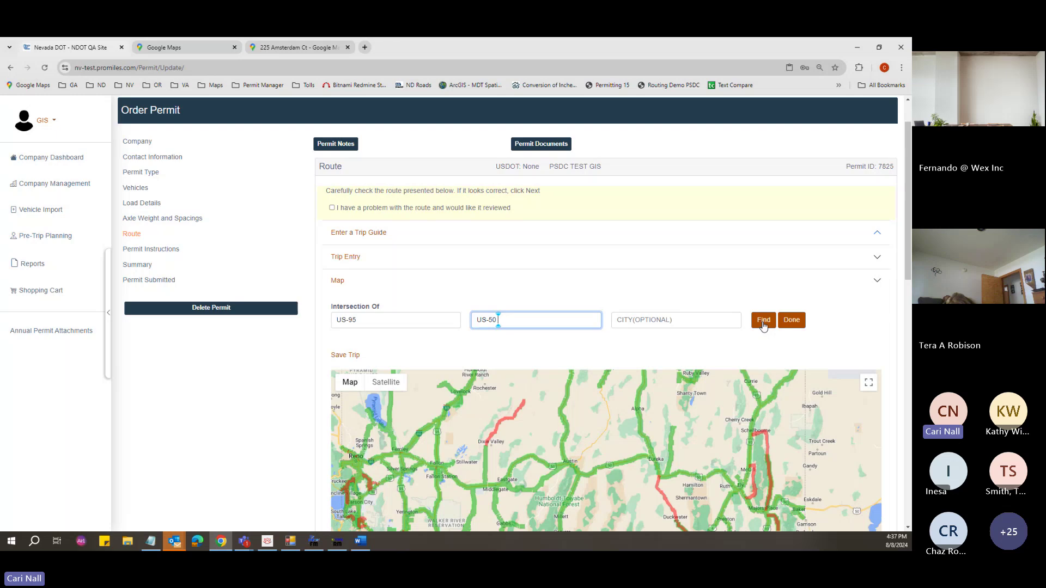
{"action": "left_click", "coordinate": [355, 324]}
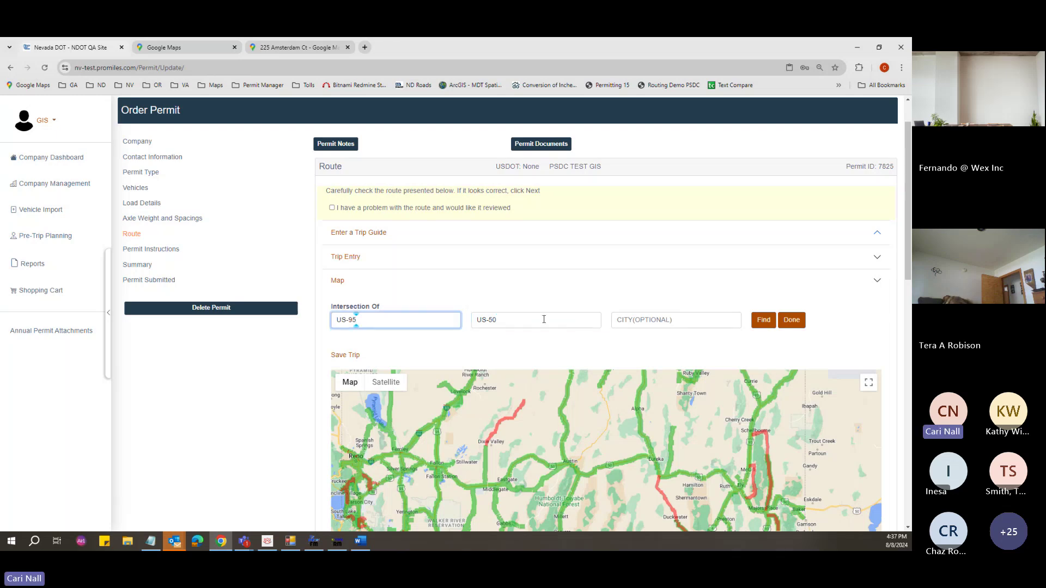
{"action": "left_click", "coordinate": [544, 320]}
{"action": "left_click", "coordinate": [763, 320]}
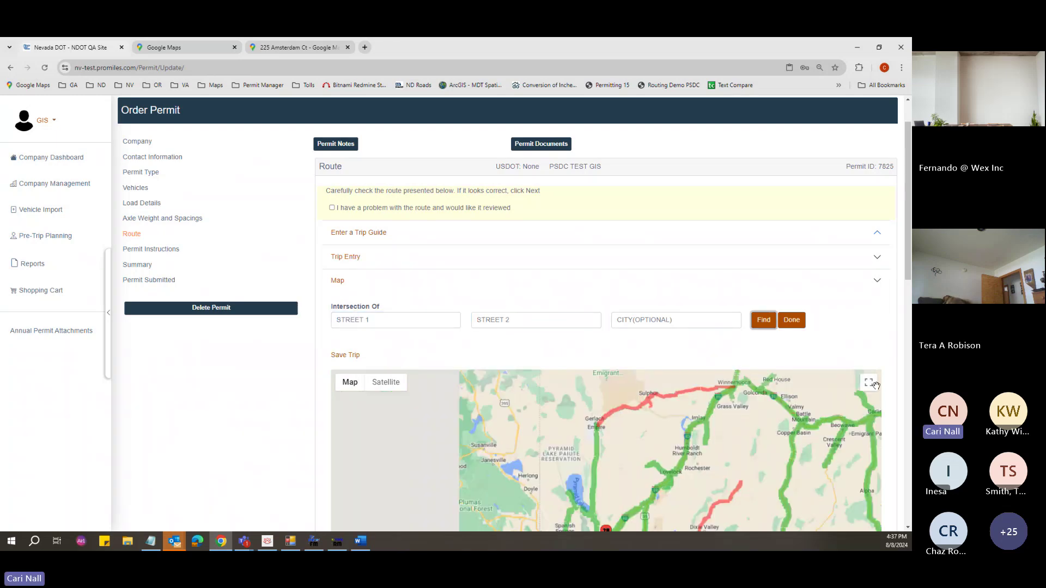
- Zoom in on the Fernley interchange, then zoom back out to the Reno–Fallon region
{"action": "left_click_drag", "start_coordinate": [908, 260], "coordinate": [908, 360]}
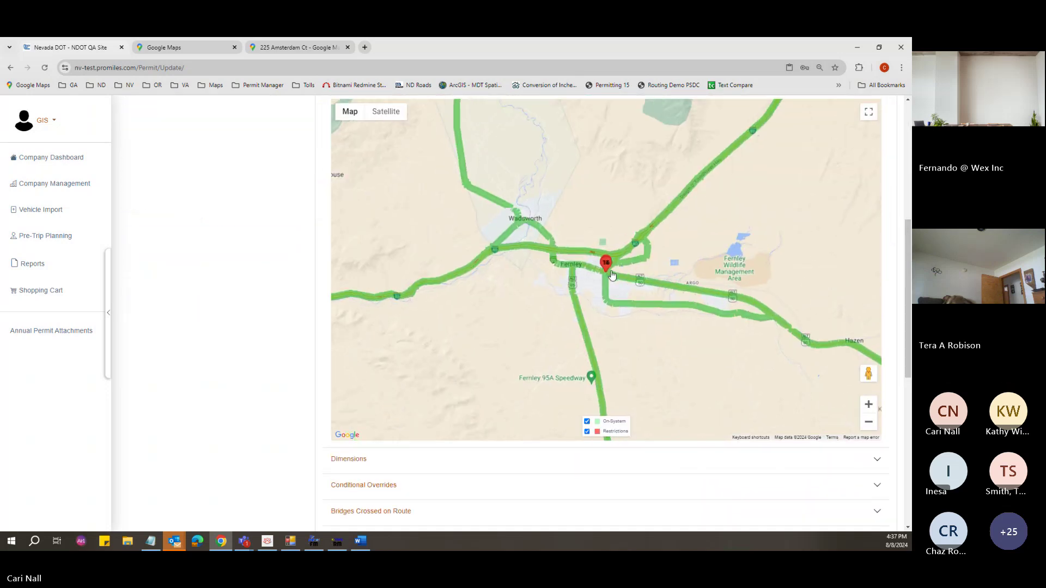
{"action": "left_click", "coordinate": [869, 406]}
{"action": "left_click", "coordinate": [869, 406]}
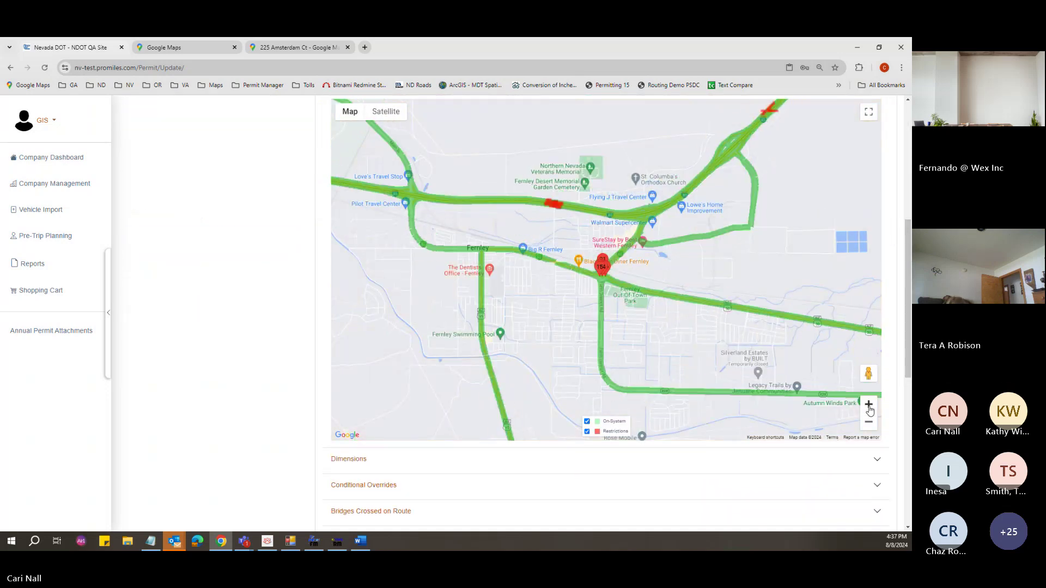
{"action": "scroll", "coordinate": [601, 266], "scroll_direction": "up", "scroll_amount": 5}
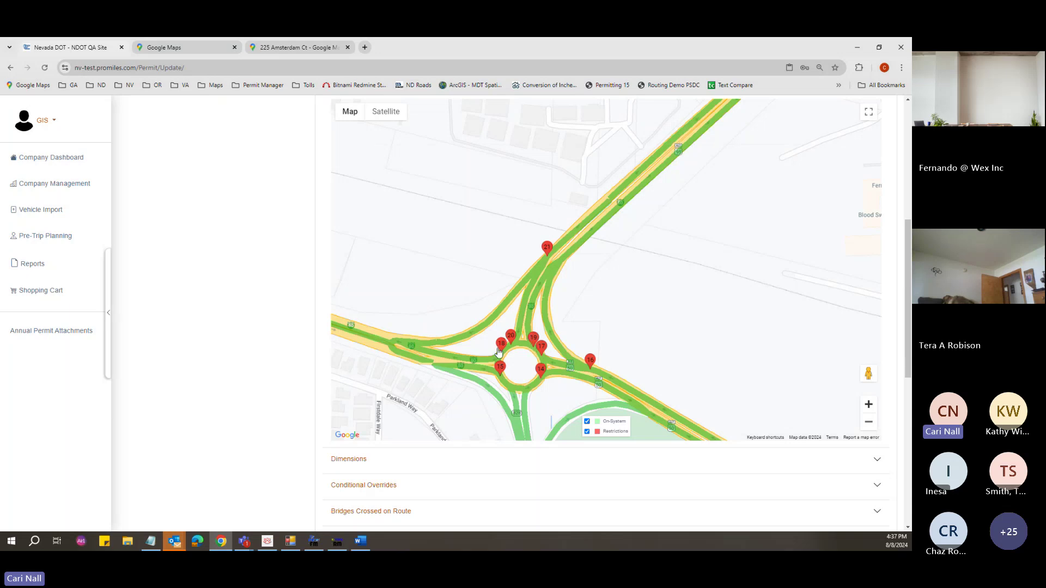
{"action": "left_click", "coordinate": [869, 424]}
{"action": "left_click", "coordinate": [869, 424]}
{"action": "left_click", "coordinate": [869, 424]}
{"action": "left_click", "coordinate": [869, 424]}
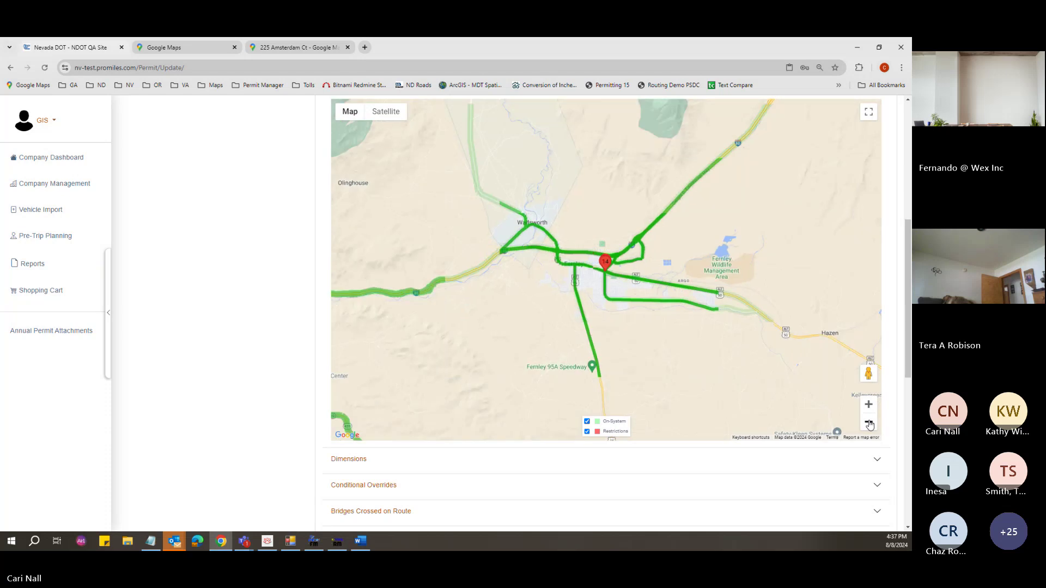
{"action": "left_click", "coordinate": [869, 424]}
{"action": "left_click", "coordinate": [869, 424]}
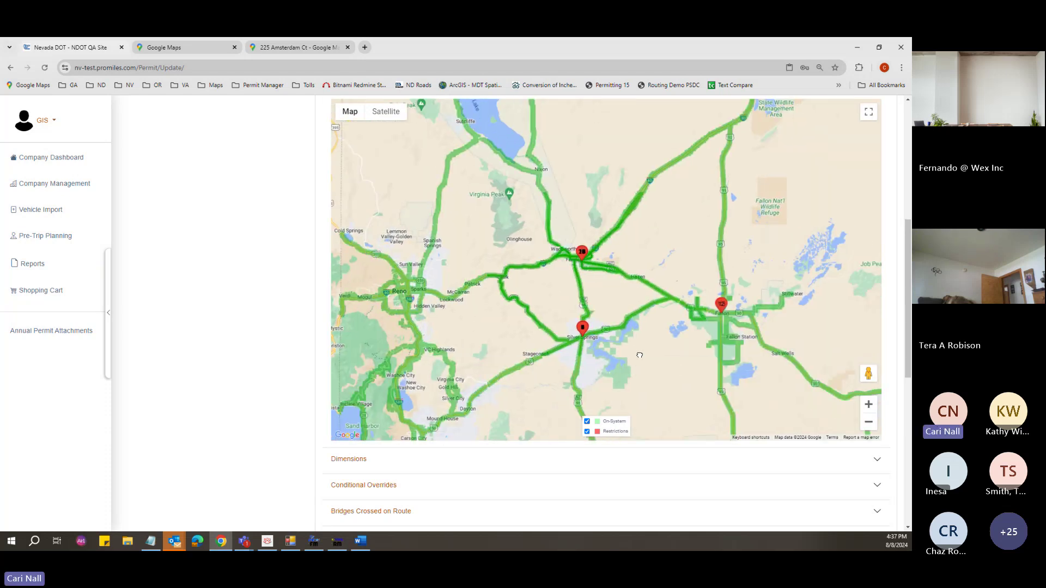
- Pan and zoom to inspect the Fallon marker and the highway from Hazen to Fallon
{"action": "left_click_drag", "start_coordinate": [640, 355], "coordinate": [576, 333]}
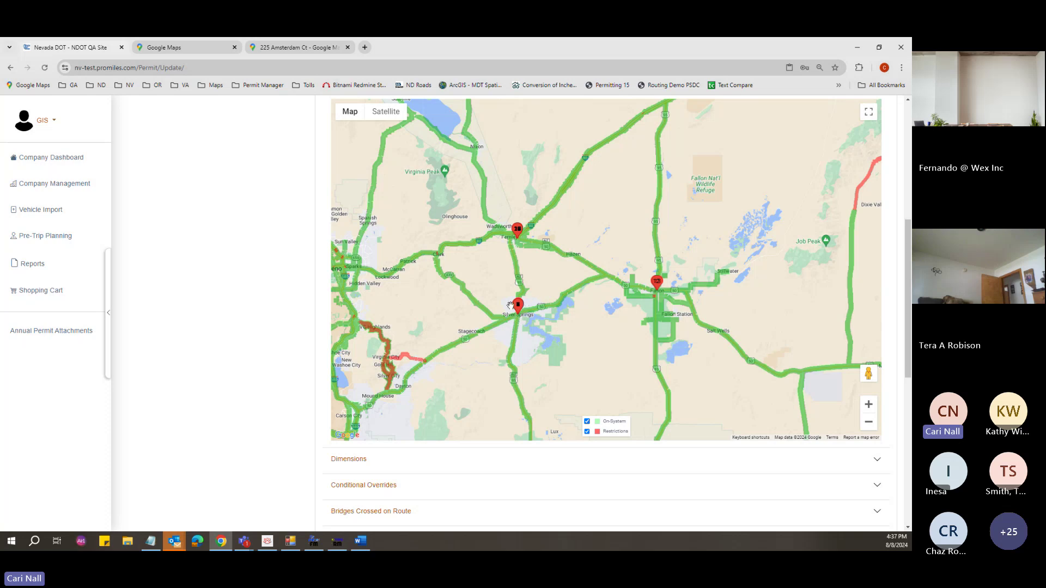
{"action": "scroll", "coordinate": [509, 304], "scroll_direction": "down", "scroll_amount": 1}
{"action": "left_click_drag", "start_coordinate": [572, 315], "coordinate": [604, 318]}
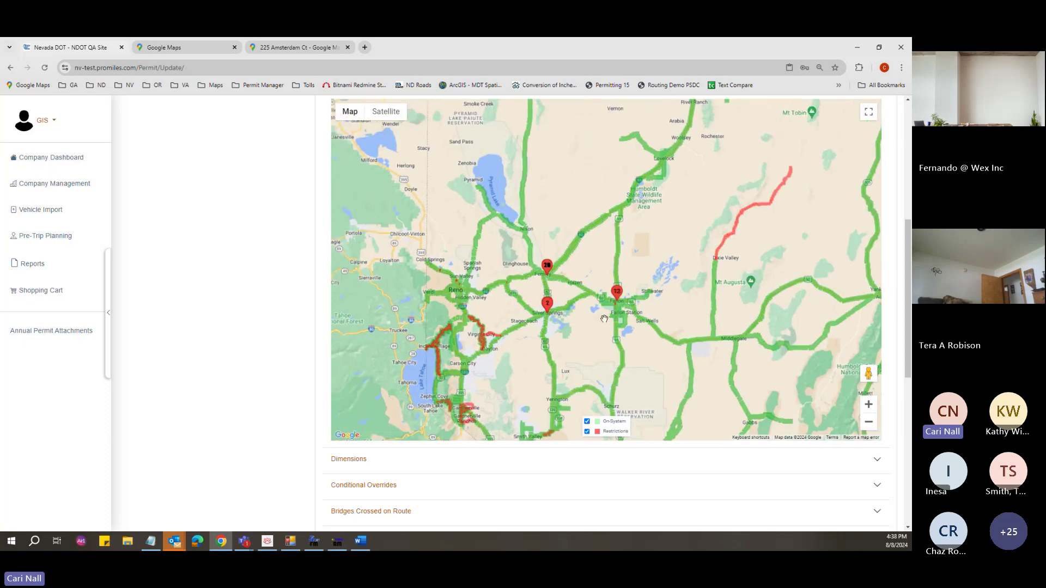
{"action": "left_click", "coordinate": [869, 405]}
{"action": "left_click", "coordinate": [870, 405]}
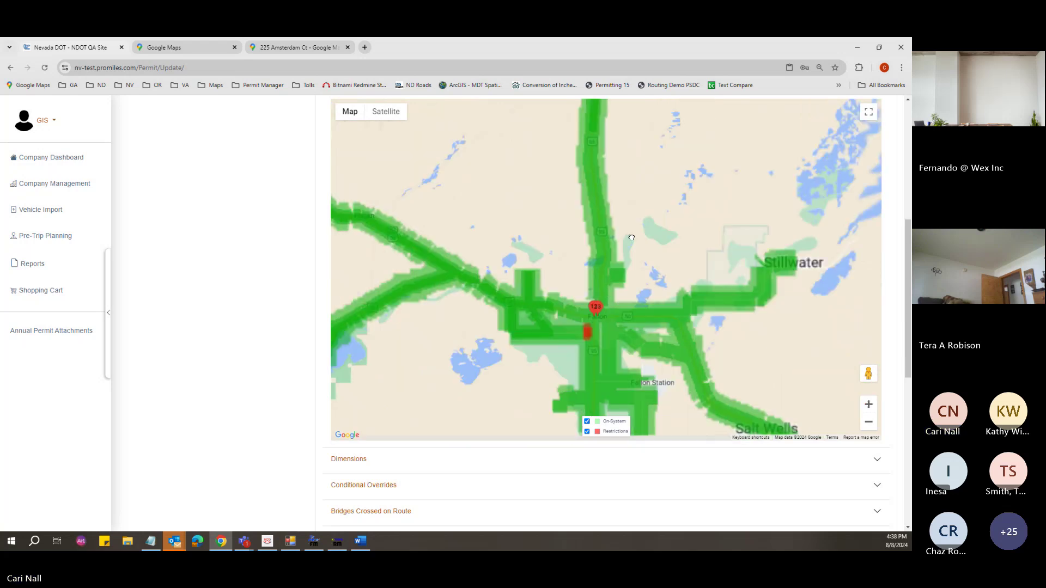
{"action": "scroll", "coordinate": [600, 316], "scroll_direction": "up", "scroll_amount": 2}
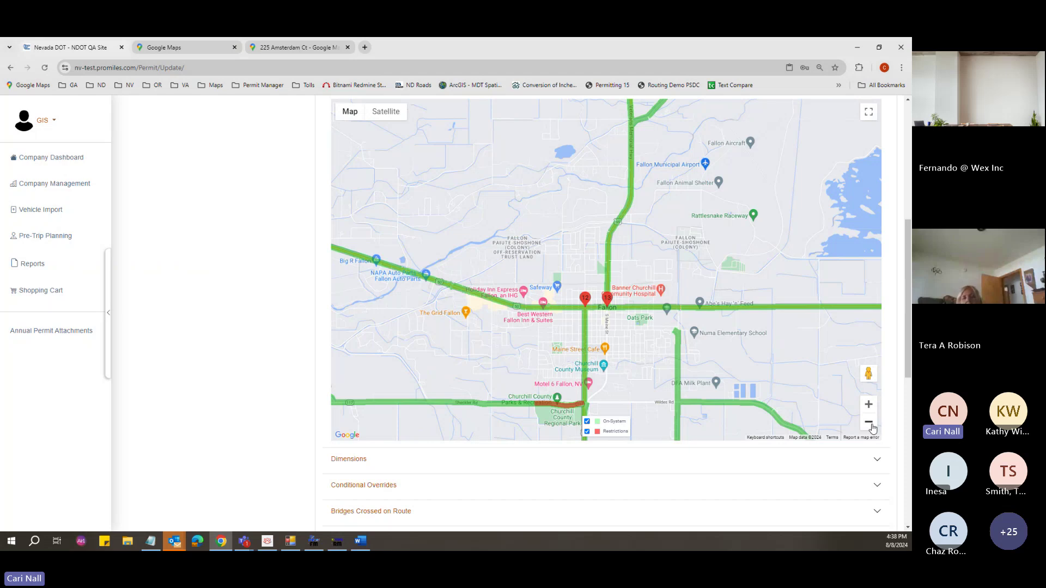
{"action": "scroll", "coordinate": [832, 323], "scroll_direction": "down", "scroll_amount": 2}
{"action": "left_click_drag", "start_coordinate": [708, 327], "coordinate": [871, 327]}
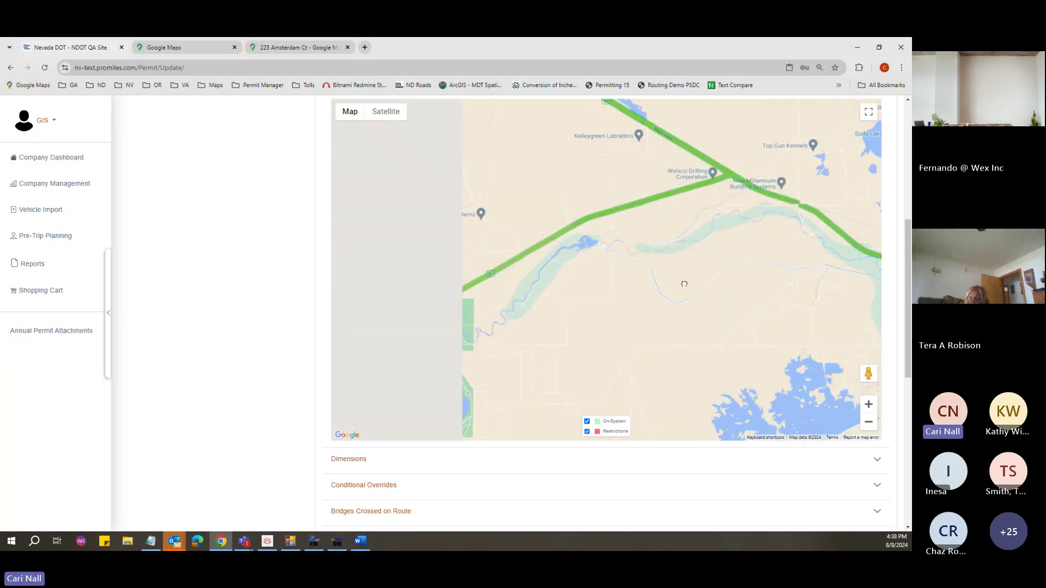
{"action": "left_click", "coordinate": [869, 424]}
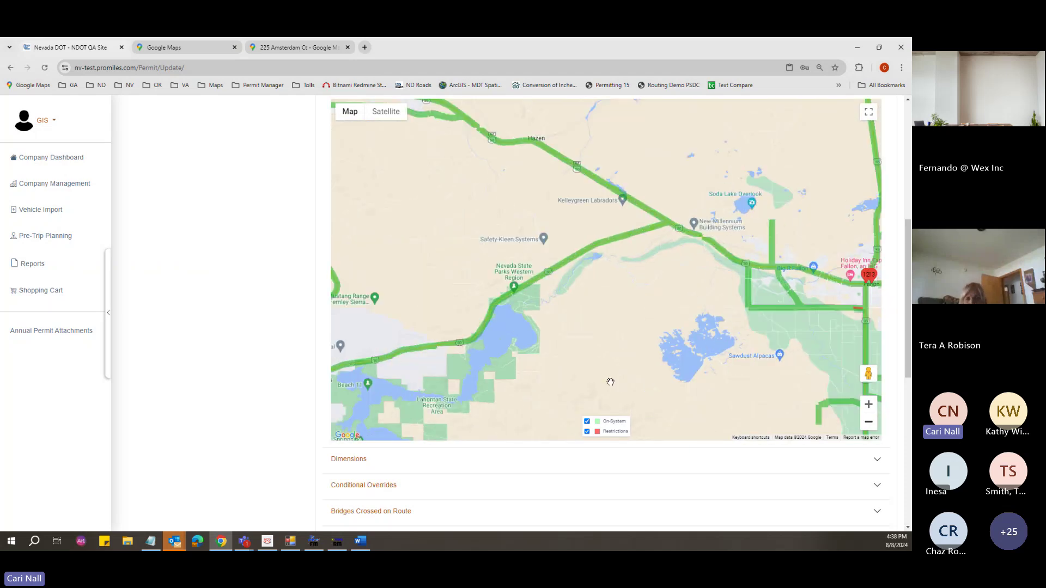
{"action": "left_click", "coordinate": [869, 423]}
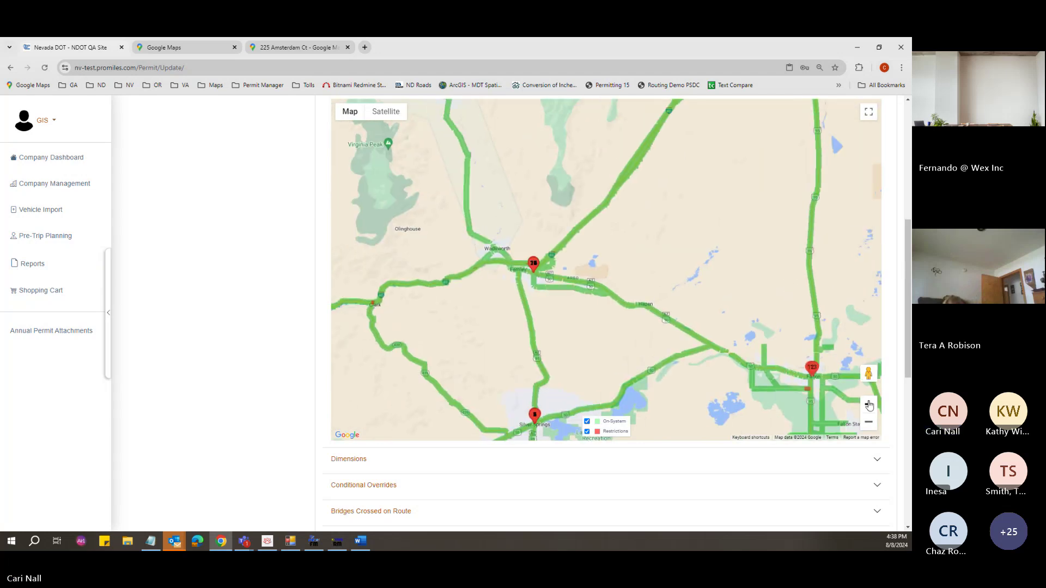
- Return to Fernley and center the map on the roundabout interchange with markers 14–21
{"action": "scroll", "coordinate": [547, 351], "scroll_direction": "up", "scroll_amount": 3}
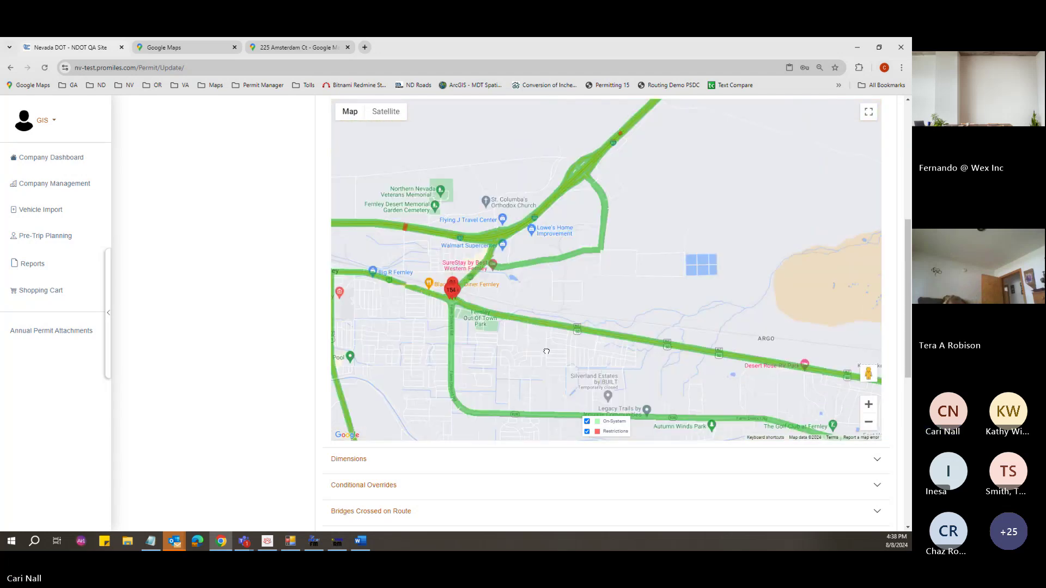
{"action": "scroll", "coordinate": [575, 345], "scroll_direction": "up", "scroll_amount": 4}
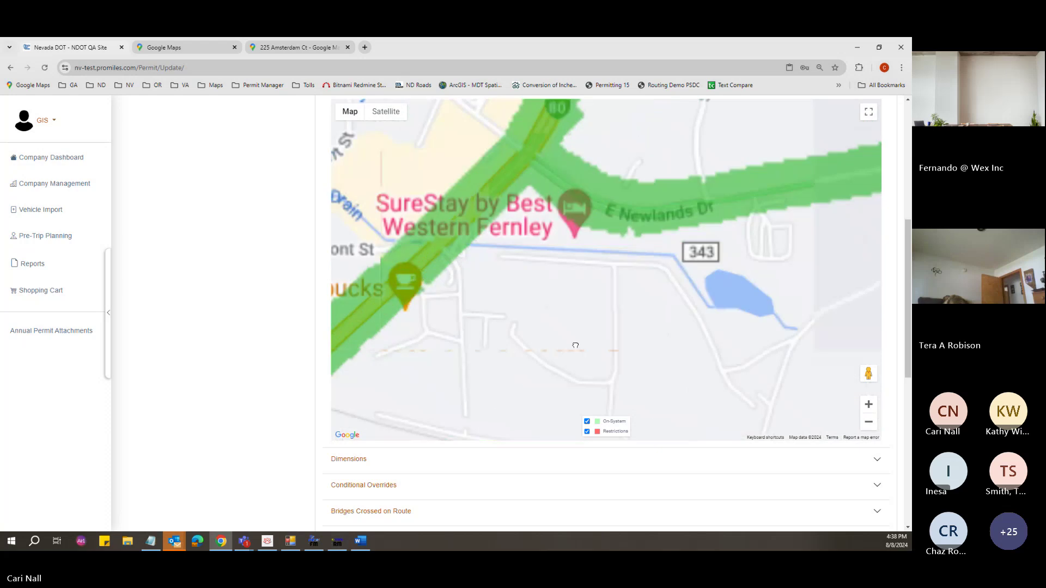
{"action": "scroll", "coordinate": [576, 345], "scroll_direction": "down", "scroll_amount": 4}
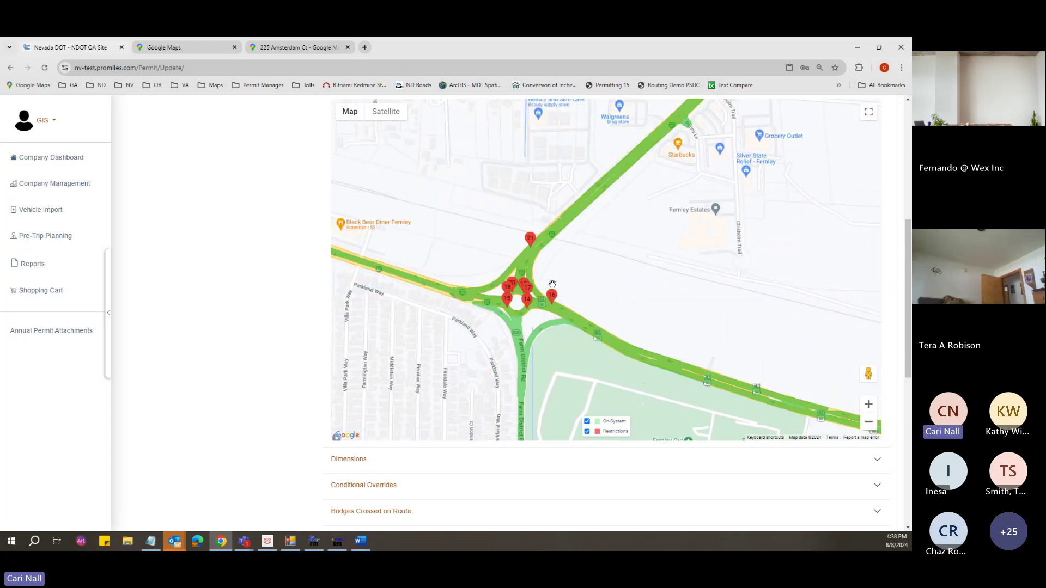
{"action": "left_click", "coordinate": [868, 423]}
{"action": "left_click", "coordinate": [869, 423]}
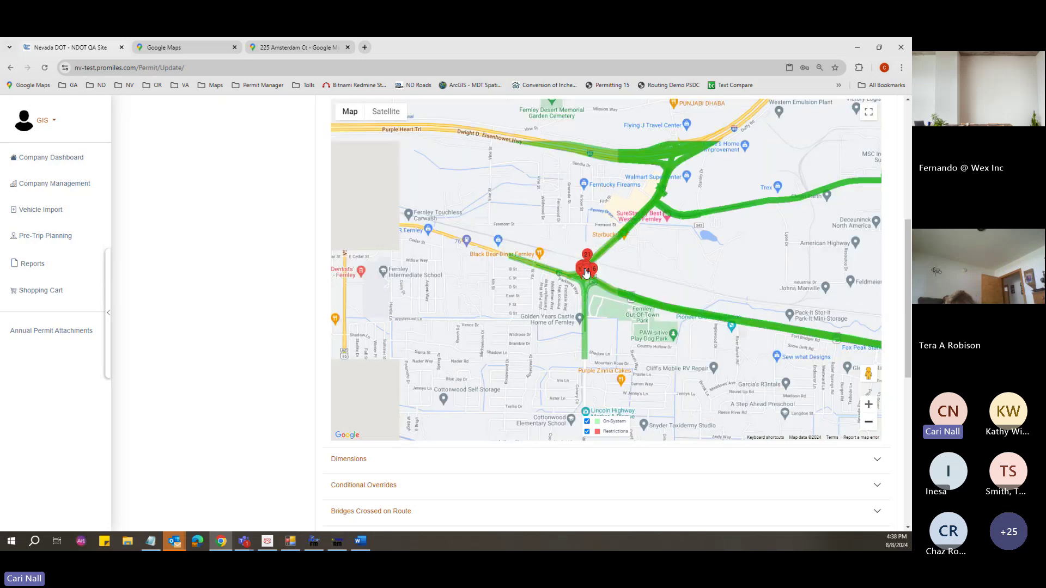
{"action": "left_click", "coordinate": [869, 404]}
{"action": "left_click", "coordinate": [869, 404]}
{"action": "left_click_drag", "start_coordinate": [637, 358], "coordinate": [752, 289]}
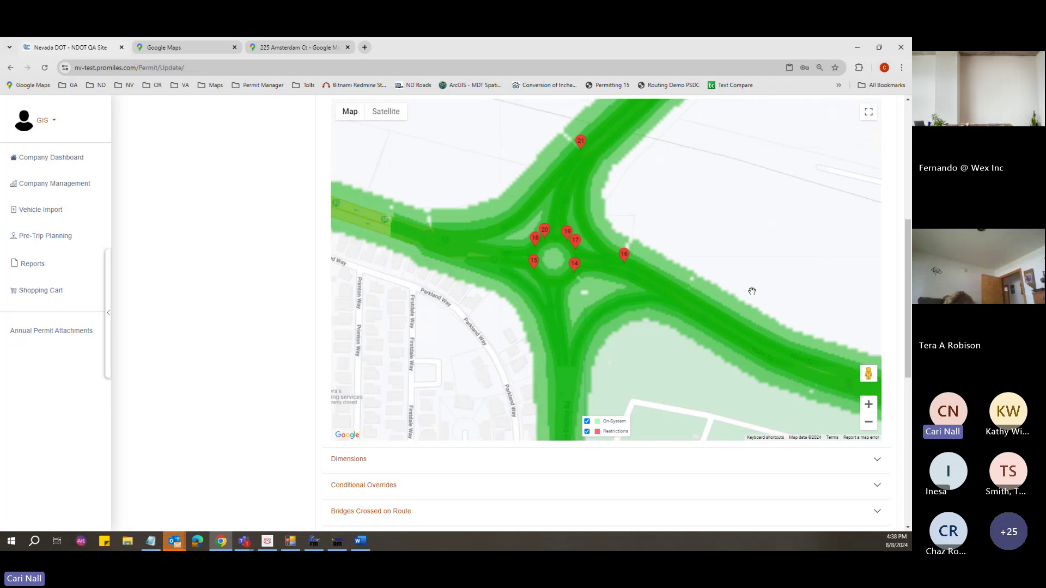
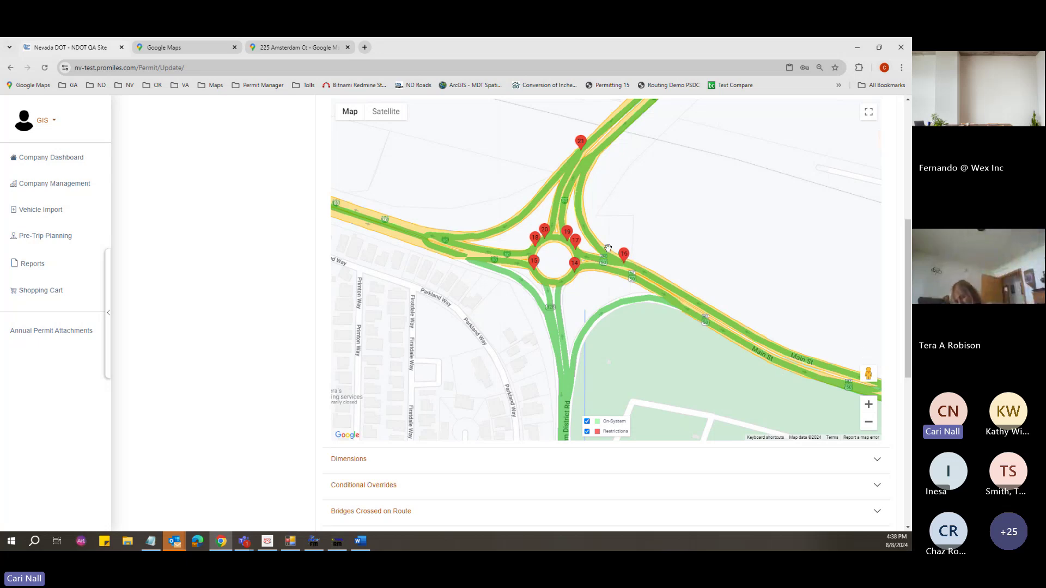
- Finish placing via points and re-route the trip from Fernley to Enterprise
{"action": "left_click_drag", "start_coordinate": [552, 256], "coordinate": [555, 263]}
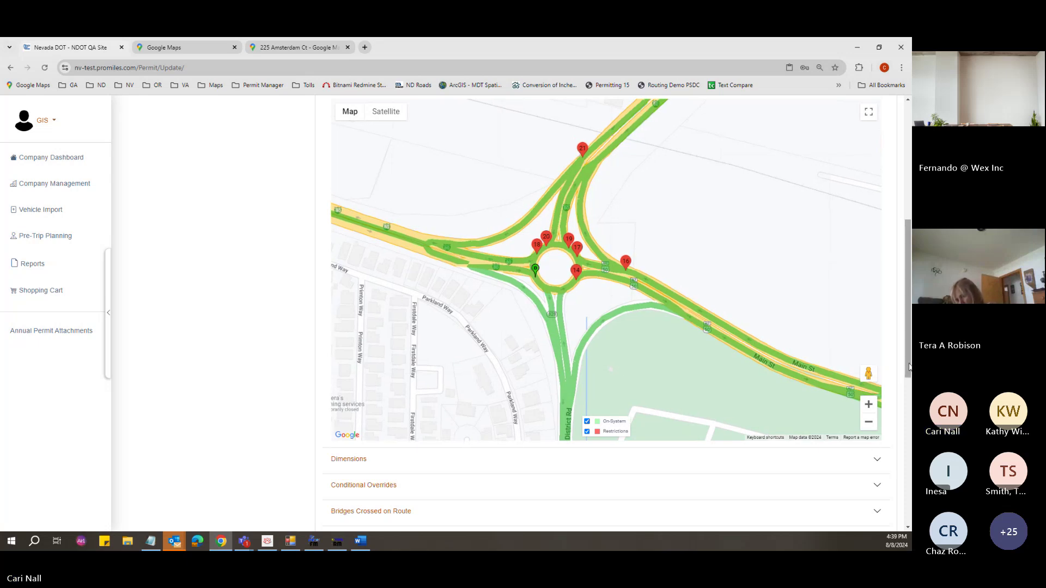
{"action": "left_click_drag", "start_coordinate": [908, 370], "coordinate": [908, 336]}
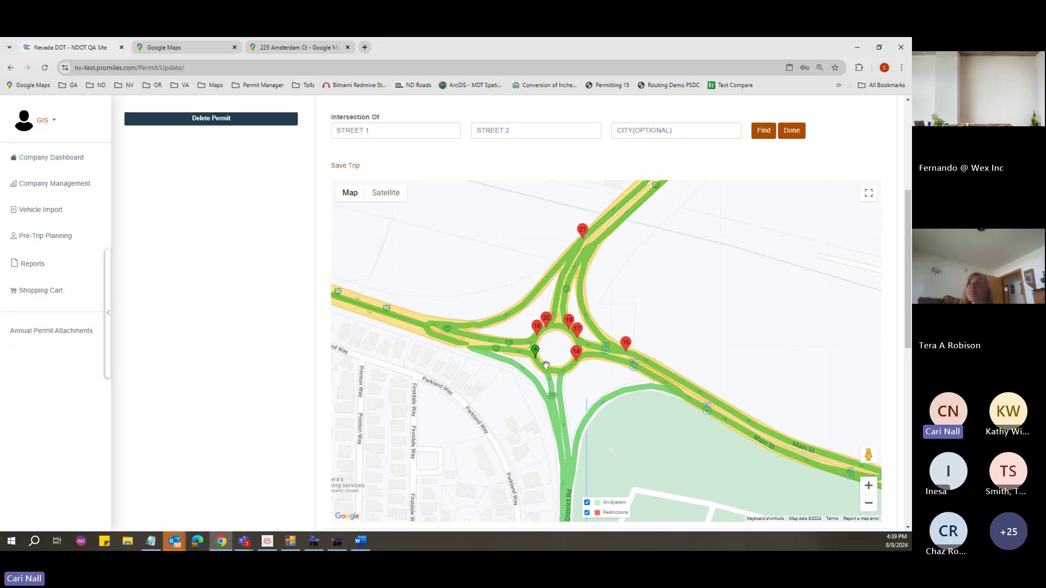
{"action": "left_click", "coordinate": [790, 132]}
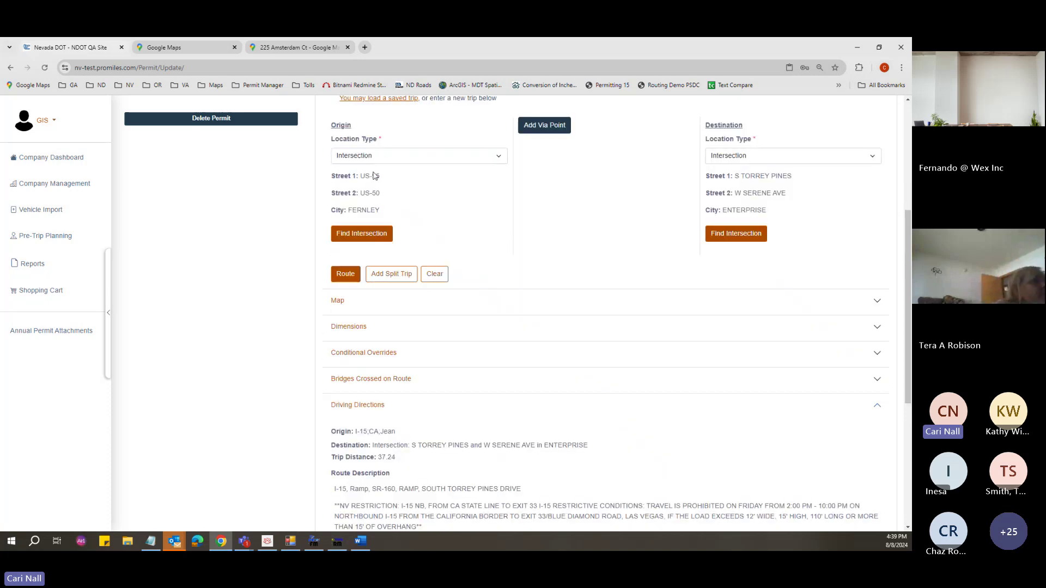
{"action": "left_click", "coordinate": [344, 274]}
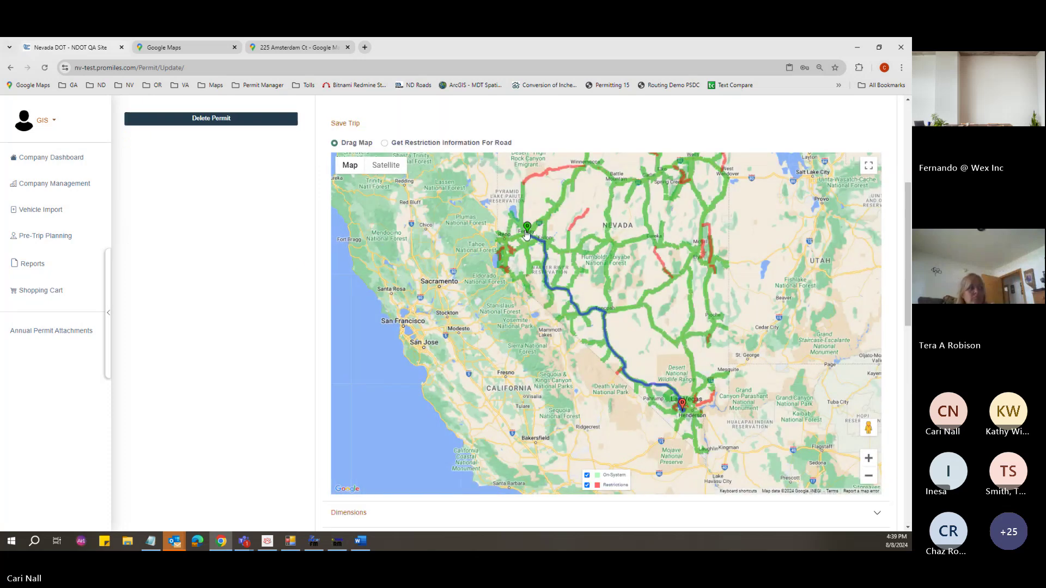
- Zoom in on the Fernley roundabout and bring up the Intersection Of street fields
{"action": "scroll", "coordinate": [525, 236], "scroll_direction": "up", "scroll_amount": 5}
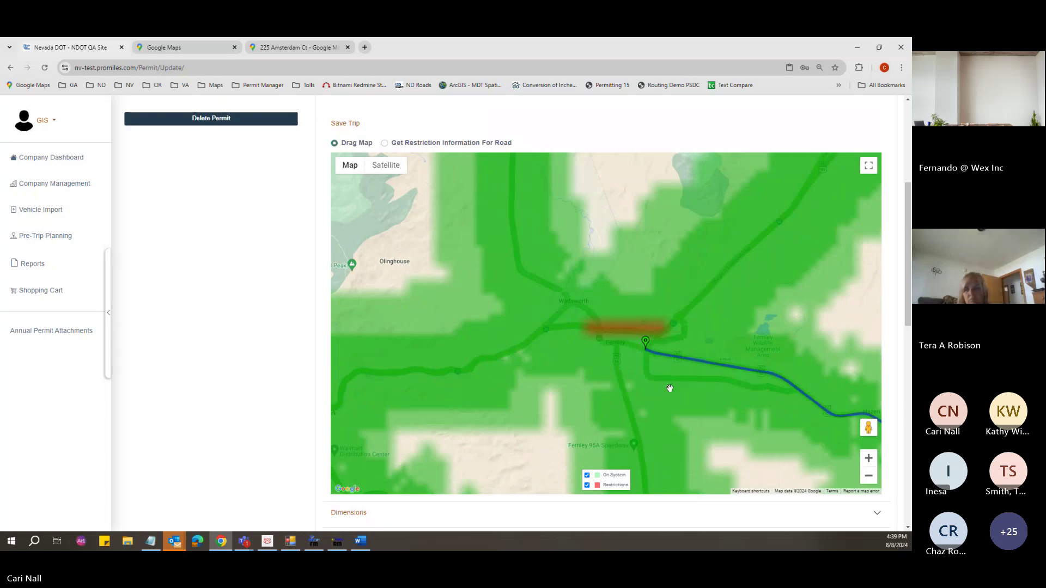
{"action": "scroll", "coordinate": [669, 388], "scroll_direction": "up", "scroll_amount": 5}
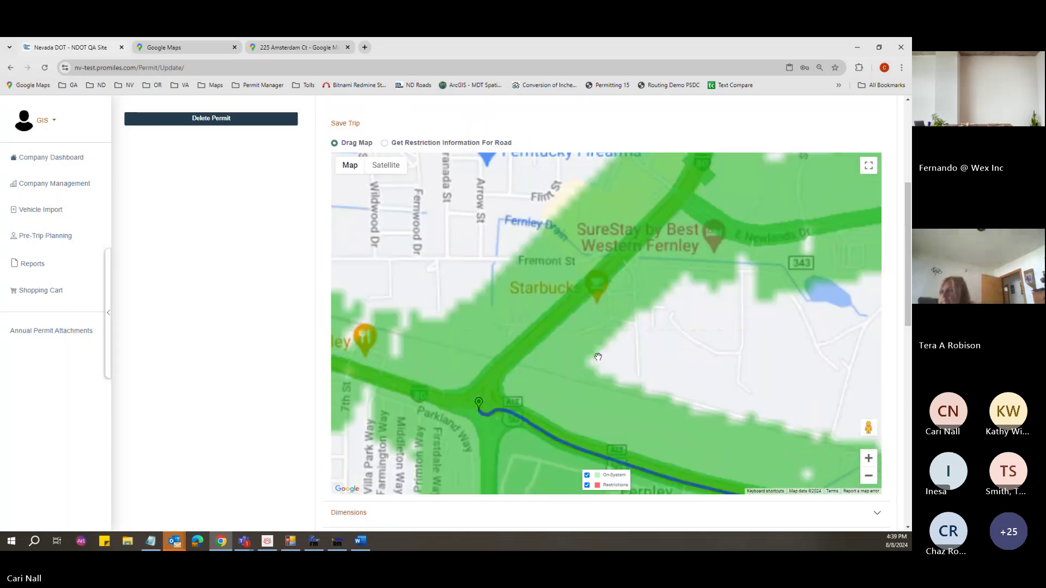
{"action": "left_click_drag", "start_coordinate": [599, 357], "coordinate": [665, 304]}
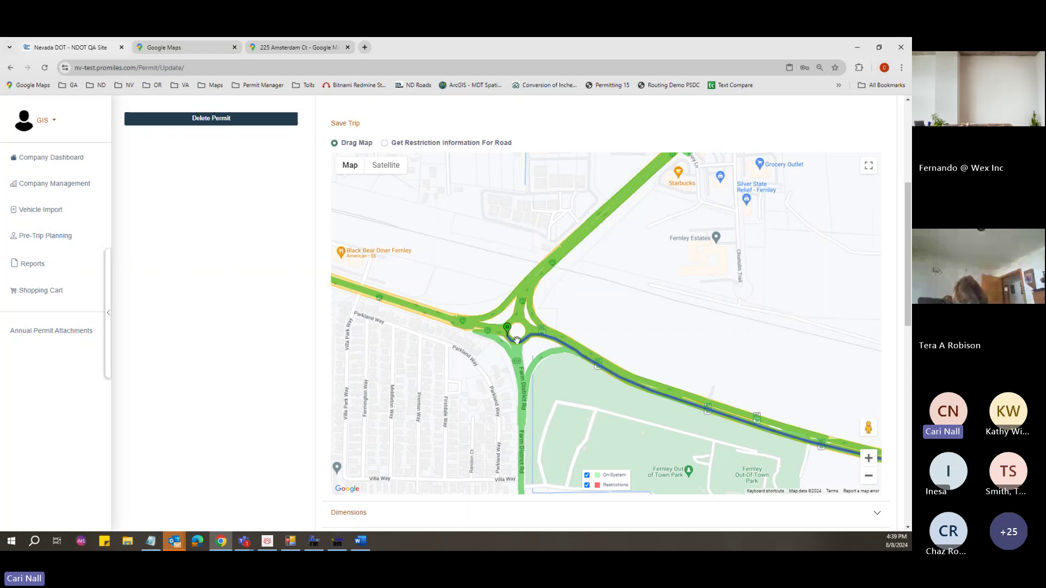
{"action": "scroll", "coordinate": [514, 339], "scroll_direction": "up", "scroll_amount": 1}
{"action": "scroll", "coordinate": [513, 339], "scroll_direction": "up", "scroll_amount": 2}
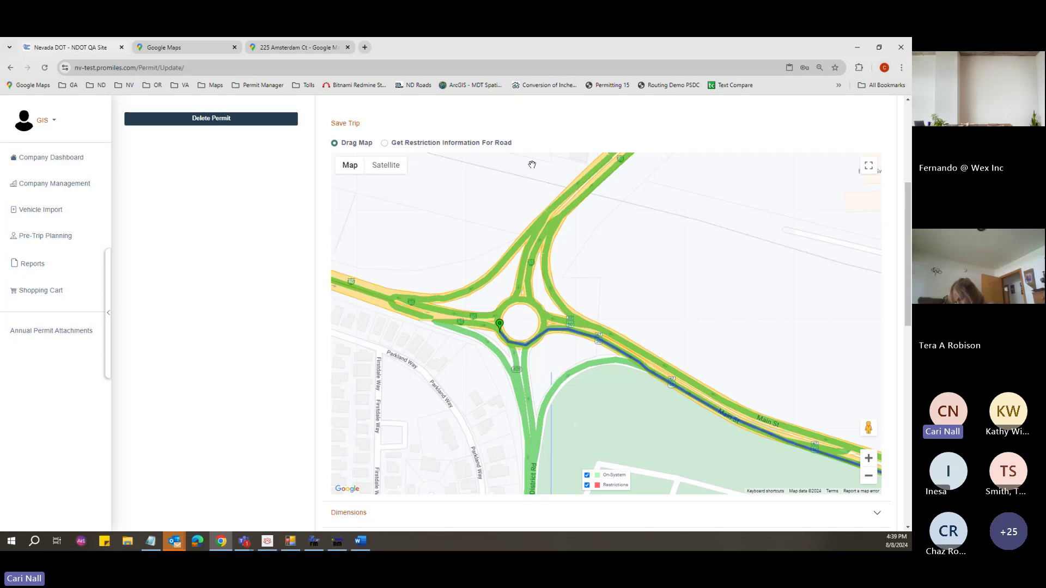
{"action": "scroll", "coordinate": [886, 305], "scroll_direction": "up", "scroll_amount": 2}
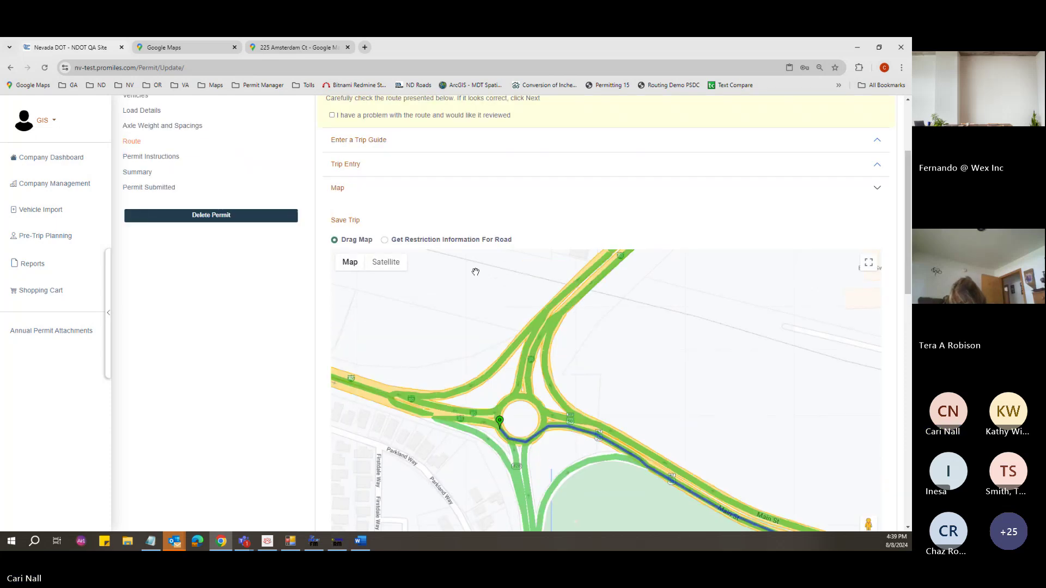
{"action": "left_click", "coordinate": [355, 166]}
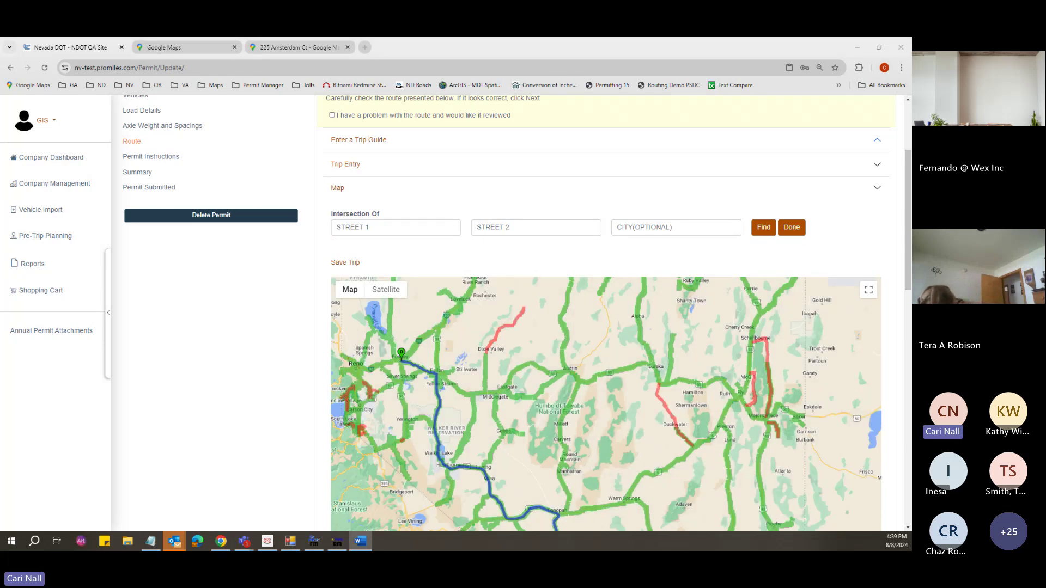
- Look up the intersection of US-95 and US-50
{"action": "left_click", "coordinate": [356, 228]}
{"action": "type", "text": "US-95"}
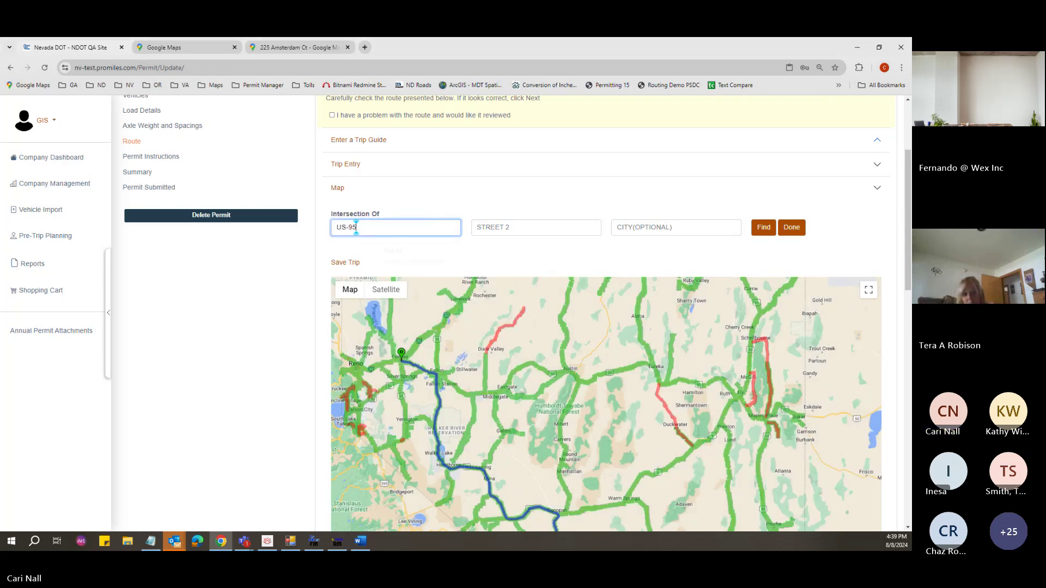
{"action": "left_click", "coordinate": [359, 541]}
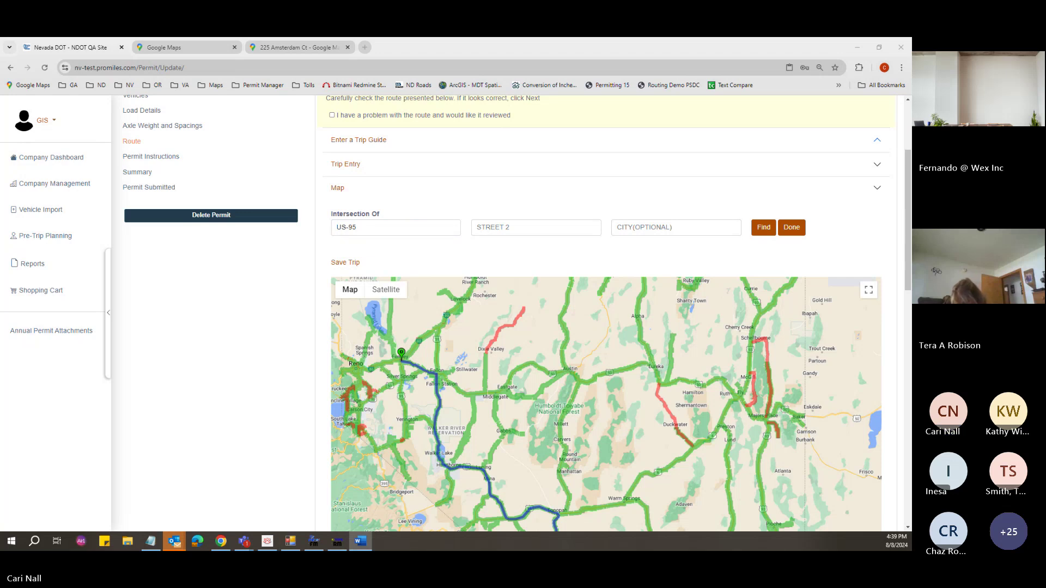
{"action": "left_click", "coordinate": [514, 234]}
{"action": "type", "text": "US-50"}
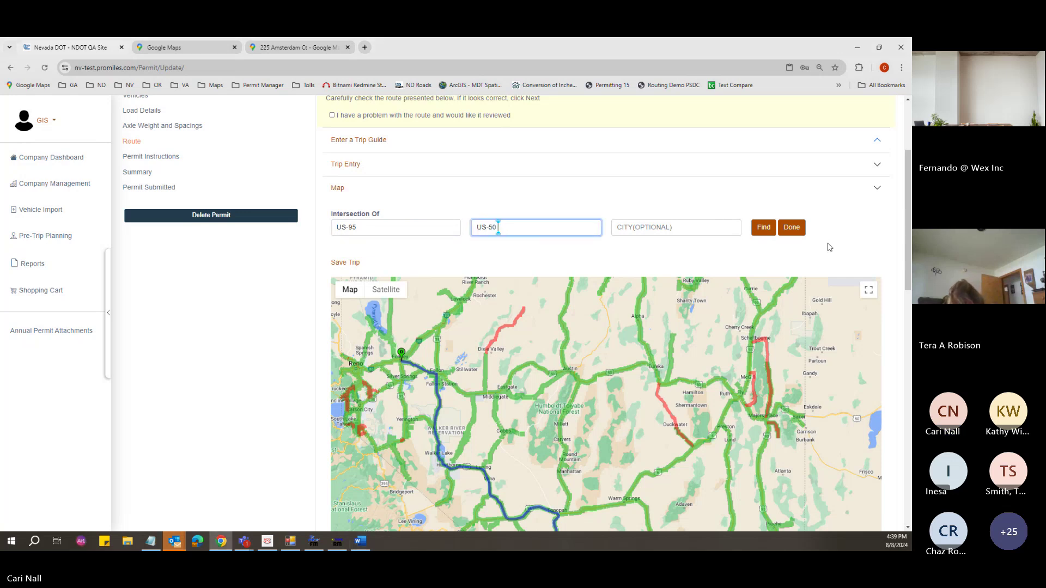
{"action": "left_click", "coordinate": [766, 231]}
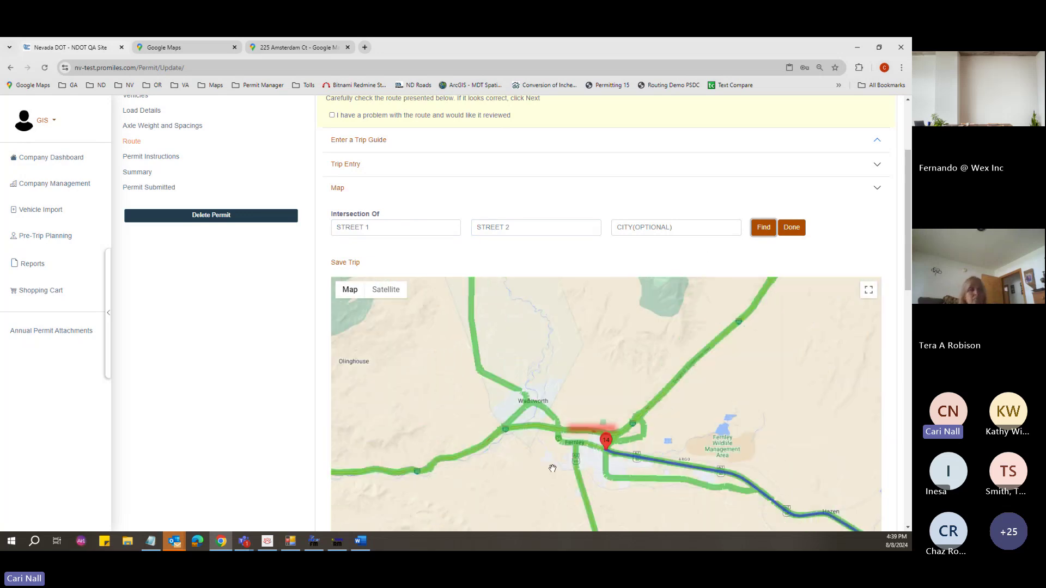
- Zoom to the Fernley roundabout and remove marker 16 from the route
{"action": "scroll", "coordinate": [872, 448], "scroll_direction": "down", "scroll_amount": 3}
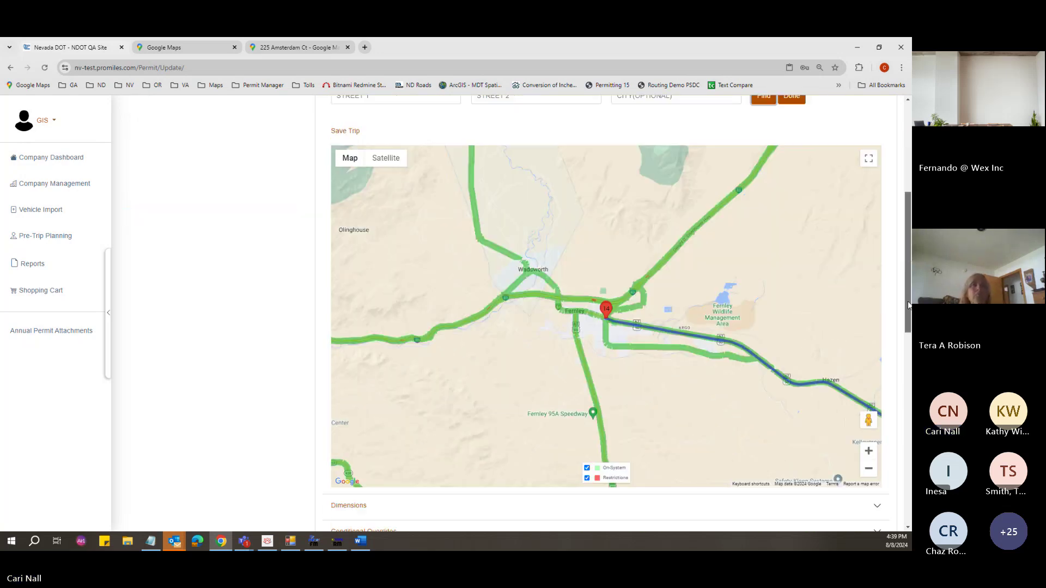
{"action": "left_click", "coordinate": [869, 447]}
{"action": "left_click", "coordinate": [869, 447]}
{"action": "left_click", "coordinate": [869, 447]}
{"action": "scroll", "coordinate": [656, 300], "scroll_direction": "up", "scroll_amount": 3}
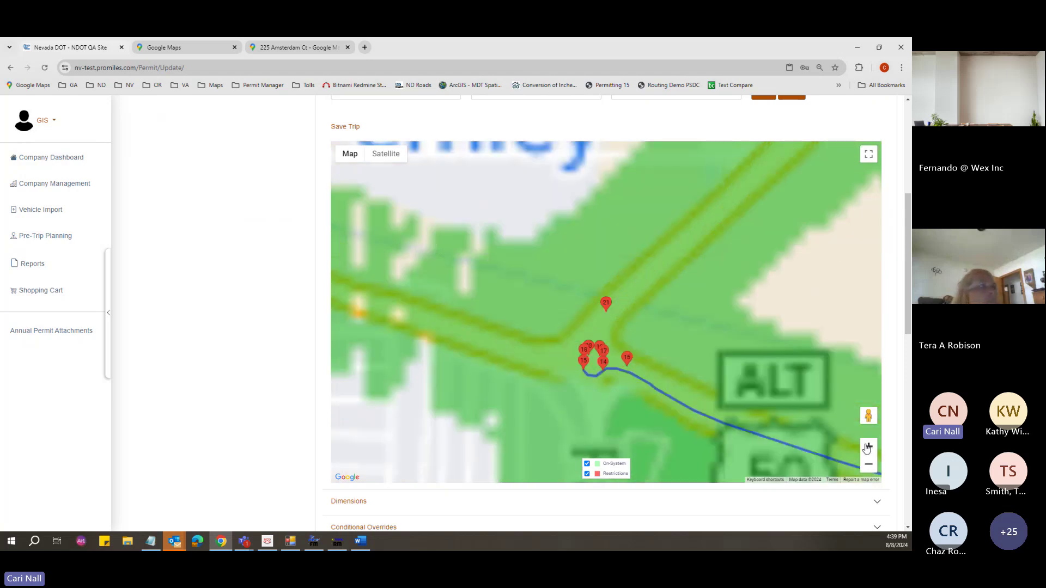
{"action": "scroll", "coordinate": [657, 300], "scroll_direction": "up", "scroll_amount": 2}
{"action": "left_click_drag", "start_coordinate": [707, 397], "coordinate": [700, 285]}
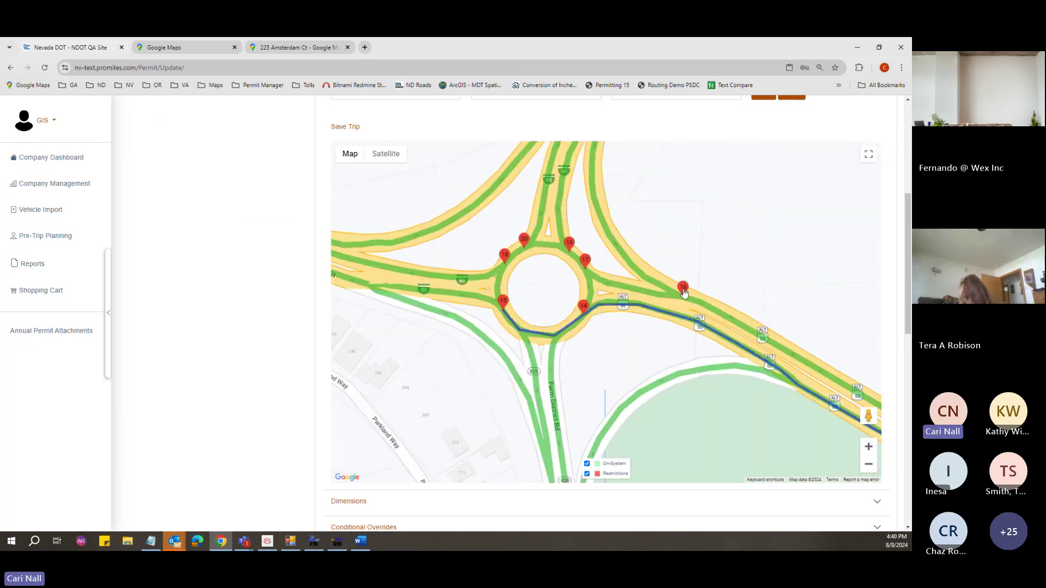
{"action": "left_click", "coordinate": [685, 293]}
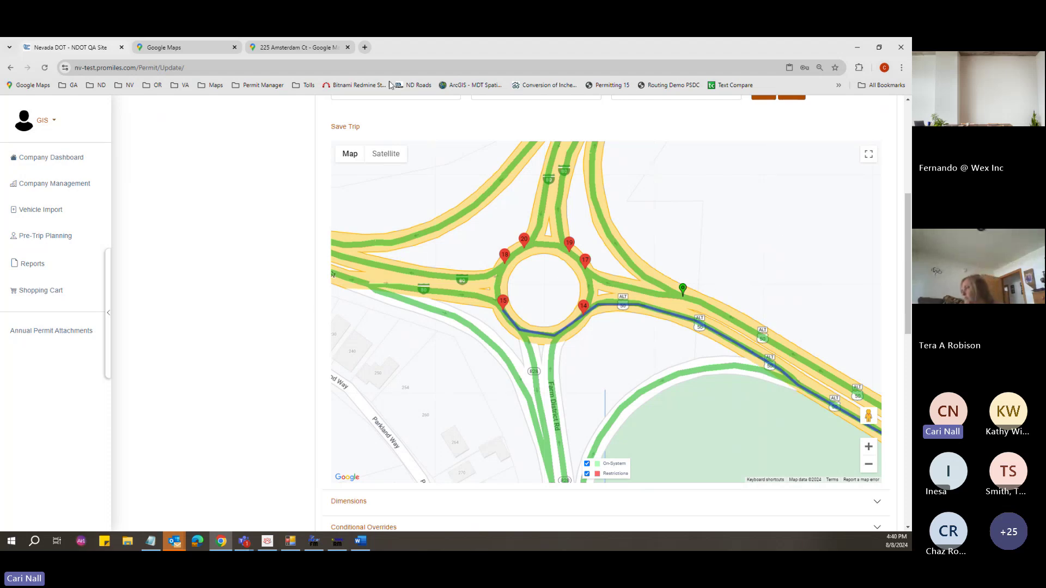
{"action": "left_click_drag", "start_coordinate": [904, 280], "coordinate": [905, 469]}
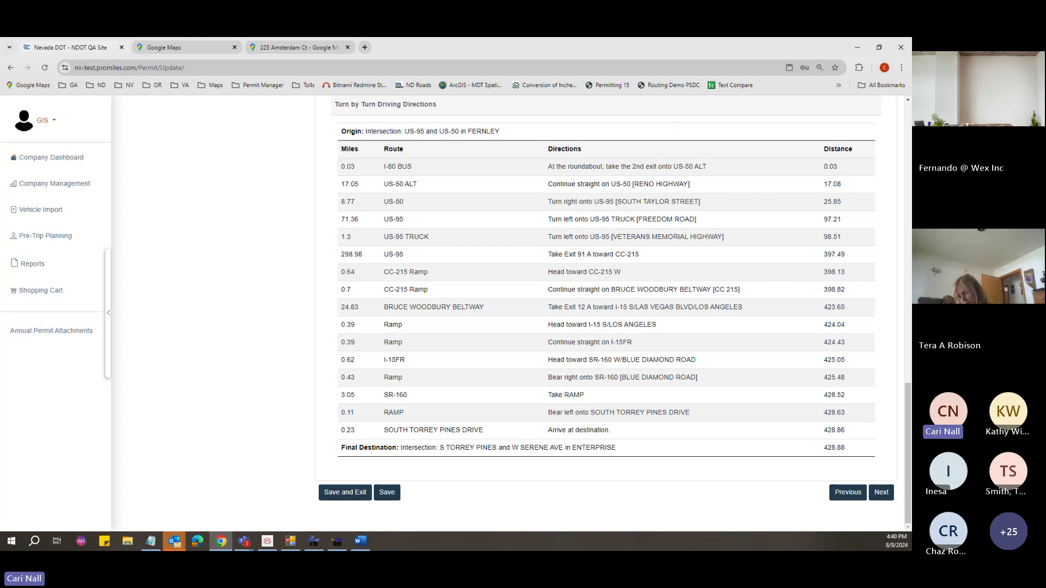
- Expand Trip Entry and re-route the trip from the US-95/US-50 intersection
{"action": "scroll", "coordinate": [370, 304], "scroll_direction": "up", "scroll_amount": 15}
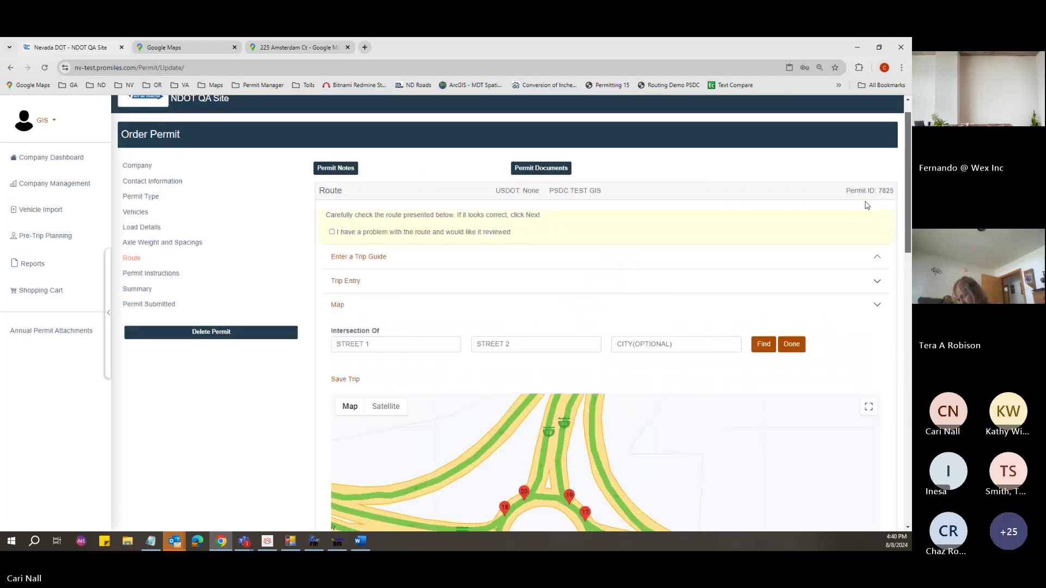
{"action": "left_click", "coordinate": [370, 283]}
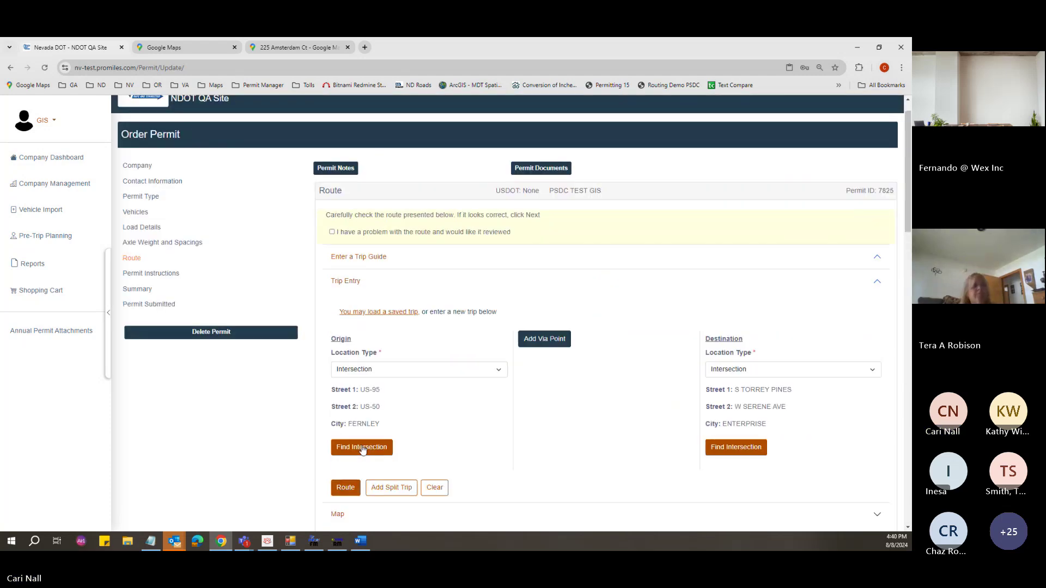
{"action": "left_click", "coordinate": [344, 488]}
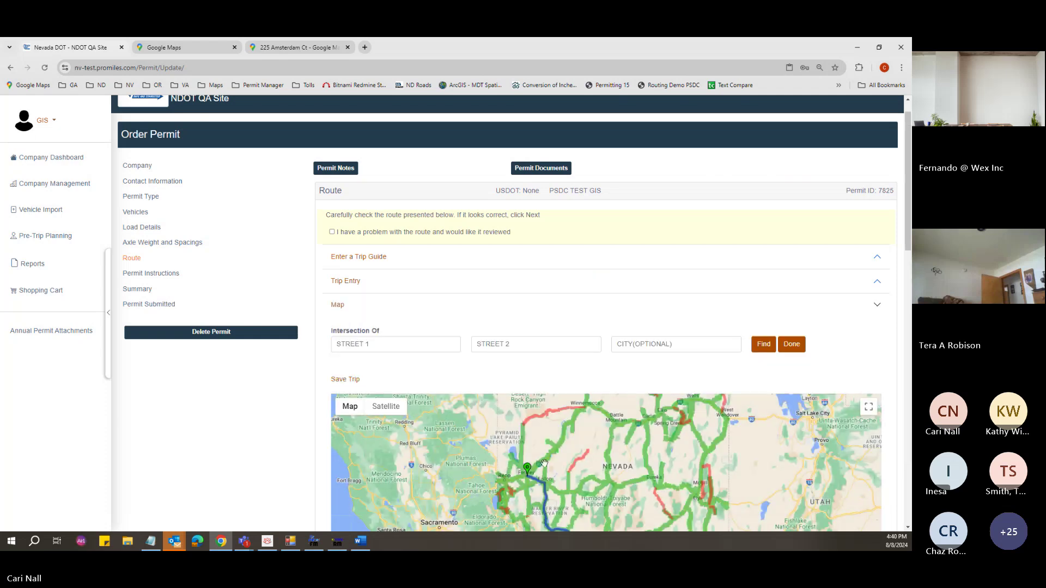
- Zoom in on the Fernley roundabout and route start, then zoom back out
{"action": "scroll", "coordinate": [523, 477], "scroll_direction": "up", "scroll_amount": 4}
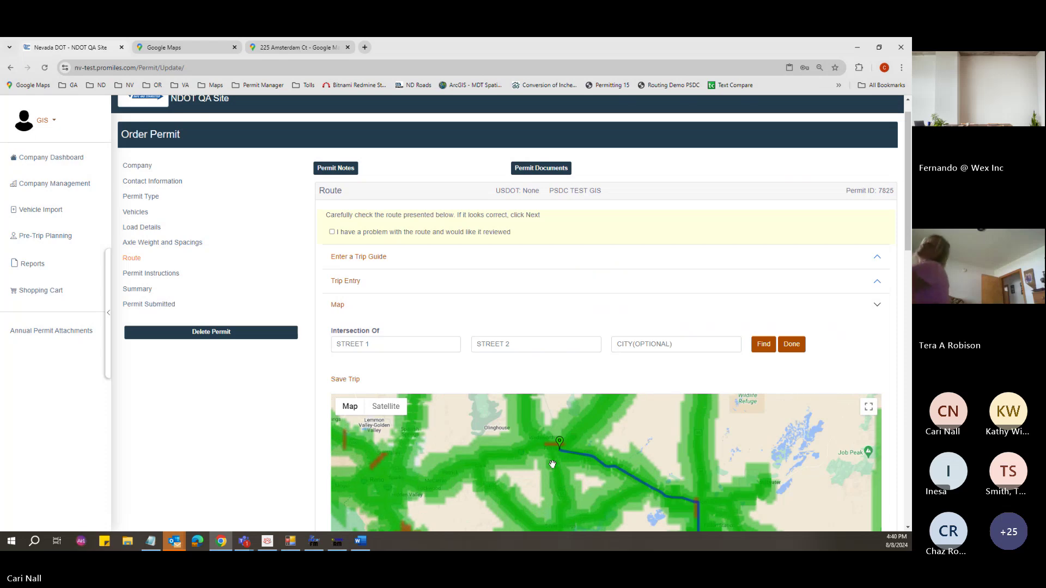
{"action": "scroll", "coordinate": [907, 223], "scroll_direction": "down", "scroll_amount": 3}
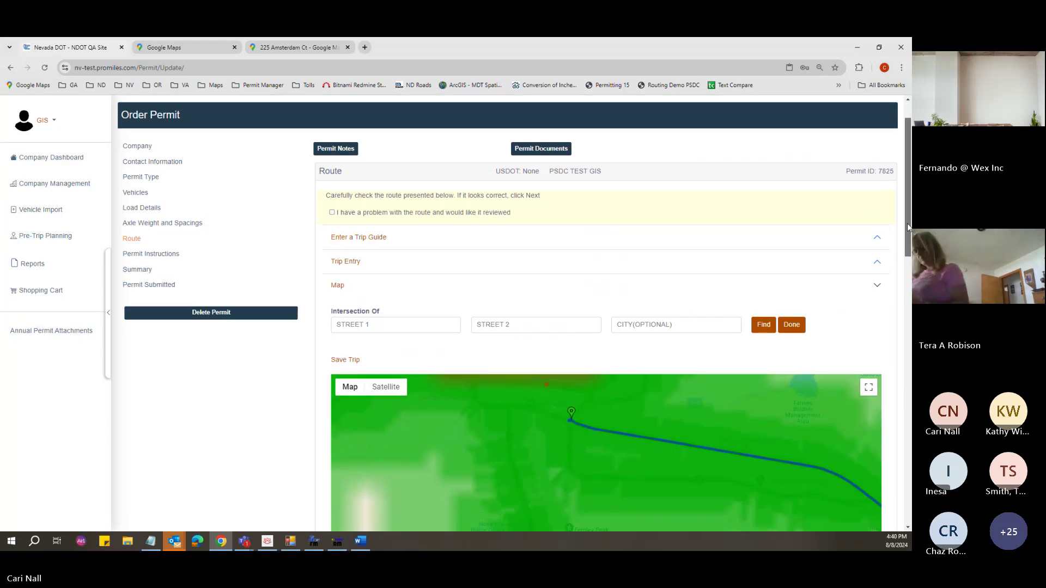
{"action": "scroll", "coordinate": [831, 438], "scroll_direction": "up", "scroll_amount": 2}
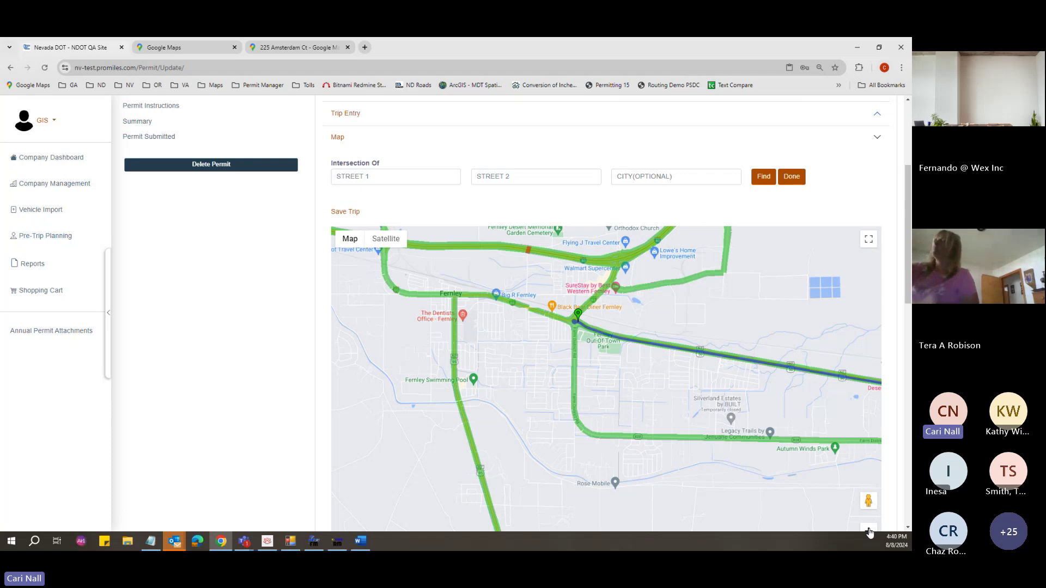
{"action": "scroll", "coordinate": [605, 344], "scroll_direction": "up", "scroll_amount": 2}
{"action": "scroll", "coordinate": [605, 343], "scroll_direction": "down", "scroll_amount": 3}
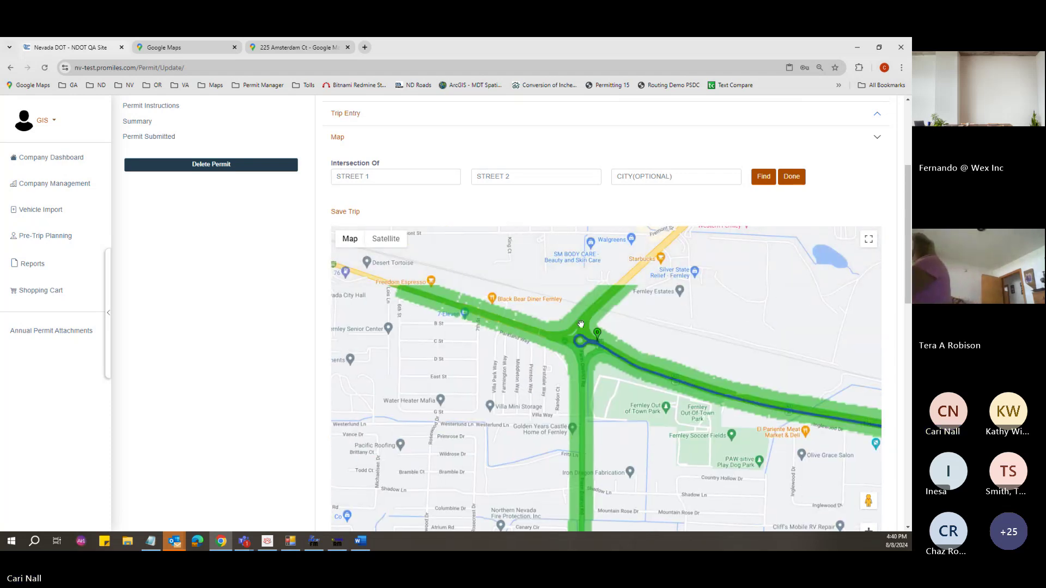
{"action": "left_click", "coordinate": [869, 529]}
{"action": "scroll", "coordinate": [600, 348], "scroll_direction": "up", "scroll_amount": 2}
{"action": "scroll", "coordinate": [626, 355], "scroll_direction": "down", "scroll_amount": 1}
{"action": "left_click_drag", "start_coordinate": [653, 330], "coordinate": [658, 364]}
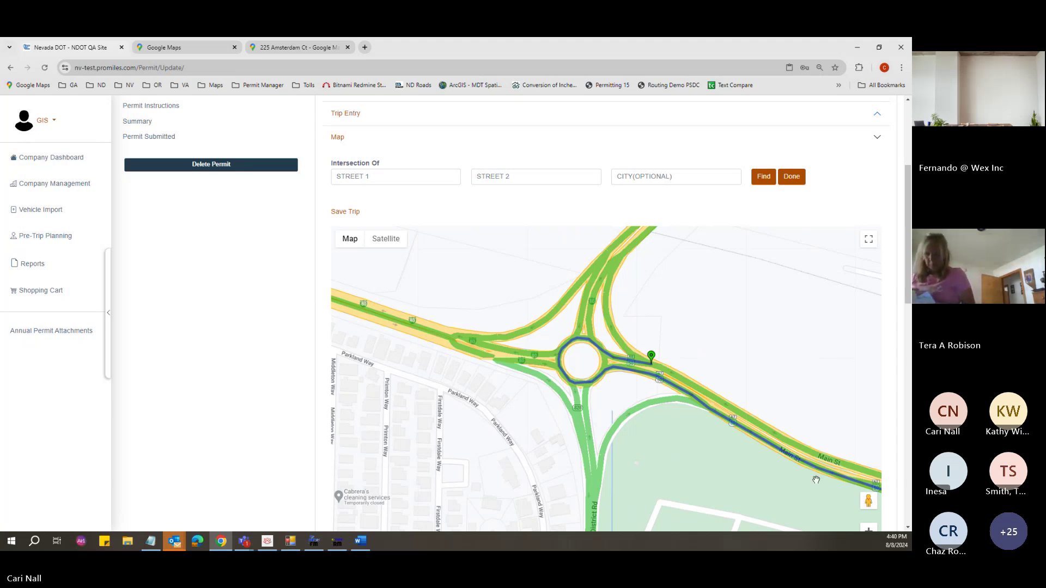
{"action": "scroll", "coordinate": [881, 520], "scroll_direction": "down", "scroll_amount": 1}
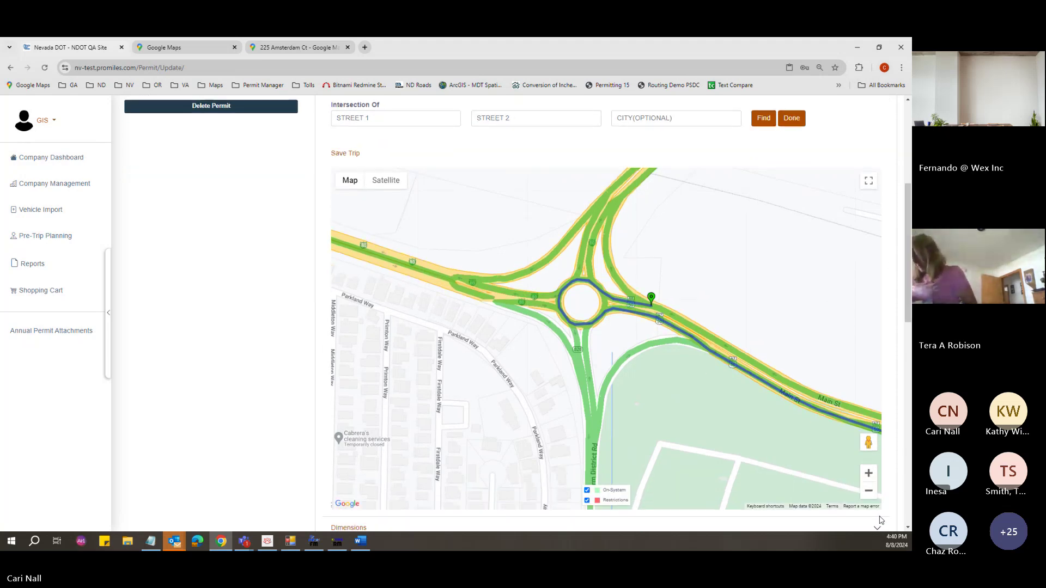
{"action": "left_click_drag", "start_coordinate": [668, 414], "coordinate": [669, 437]}
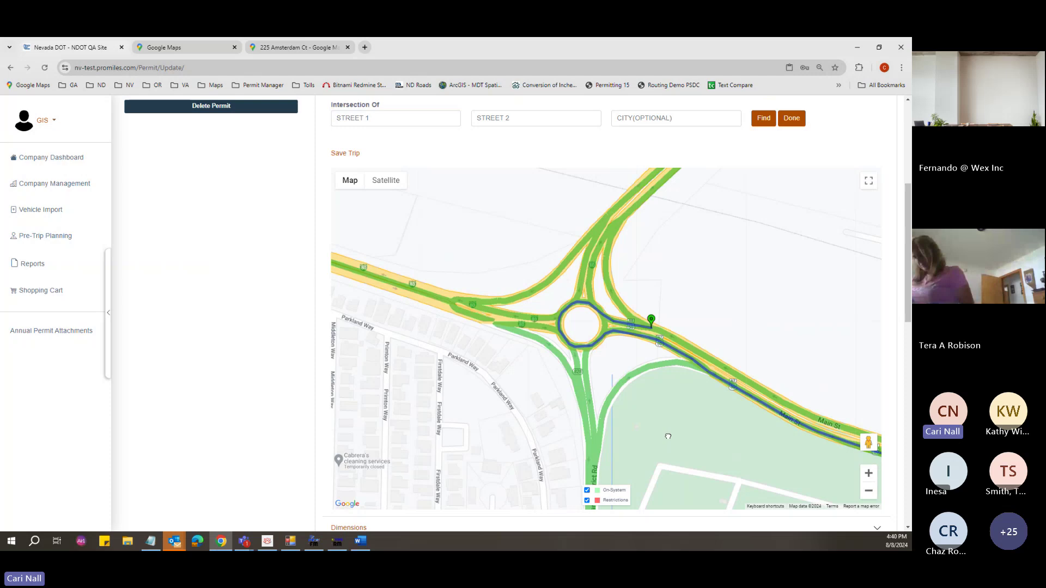
{"action": "left_click", "coordinate": [870, 492]}
{"action": "left_click", "coordinate": [870, 492]}
{"action": "left_click", "coordinate": [869, 492]}
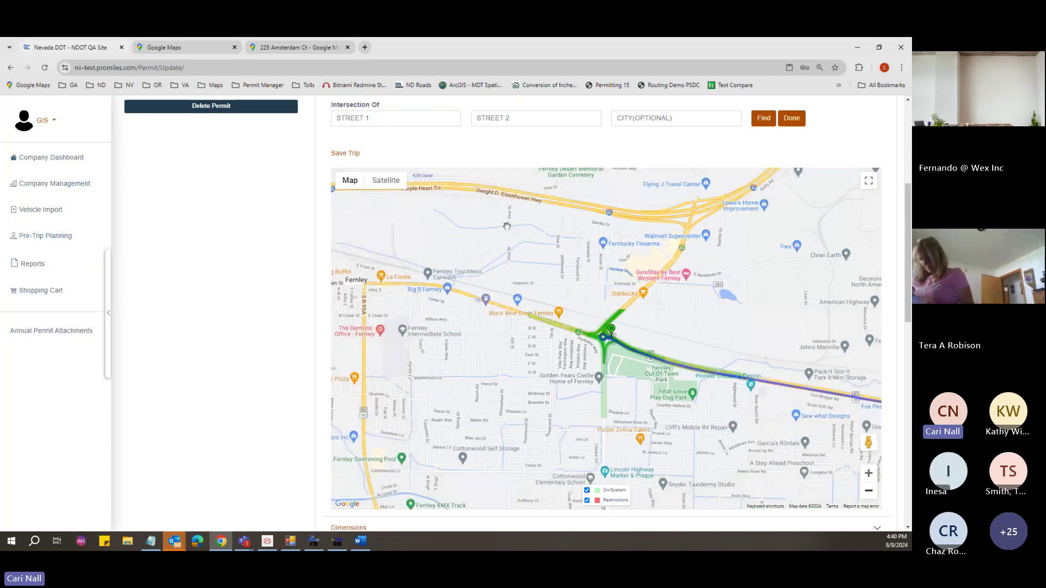
- Follow the route south past Silver Springs, Tonopah and Goldfield to Las Vegas
{"action": "key", "text": "alt+Tab"}
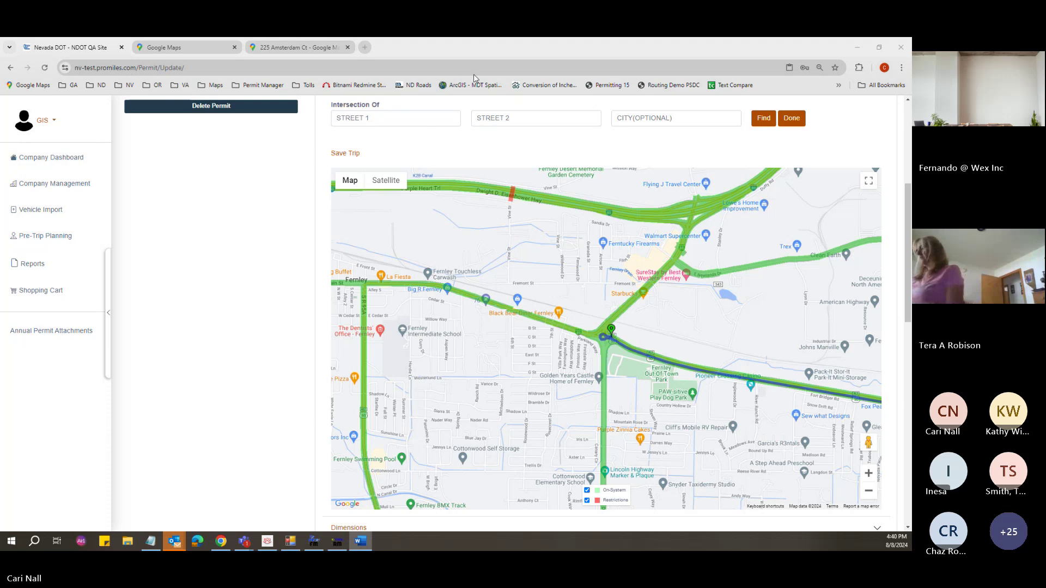
{"action": "left_click_drag", "start_coordinate": [692, 443], "coordinate": [624, 355]}
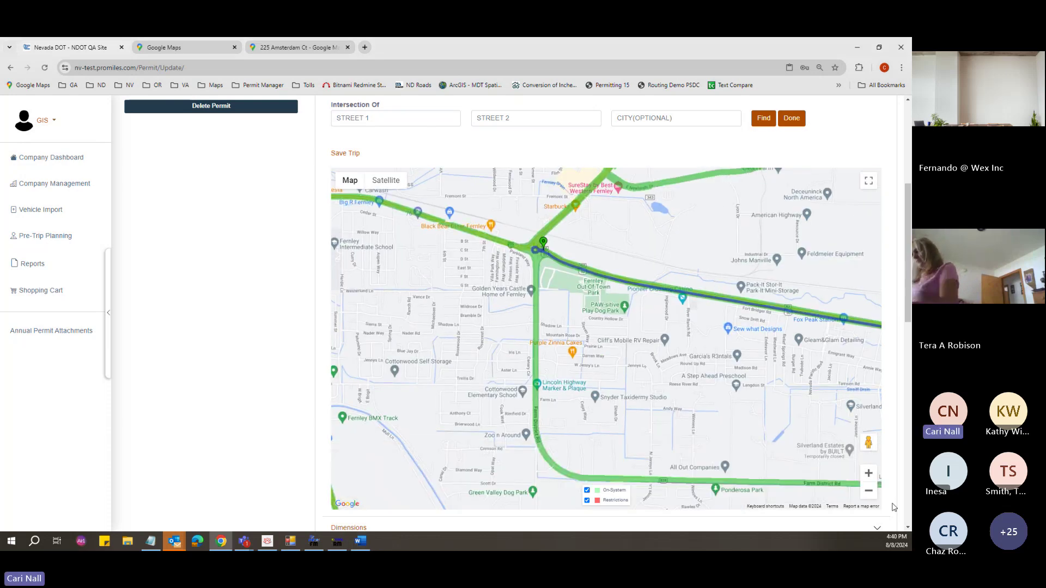
{"action": "left_click", "coordinate": [869, 491]}
{"action": "left_click", "coordinate": [868, 491]}
{"action": "left_click", "coordinate": [869, 491]}
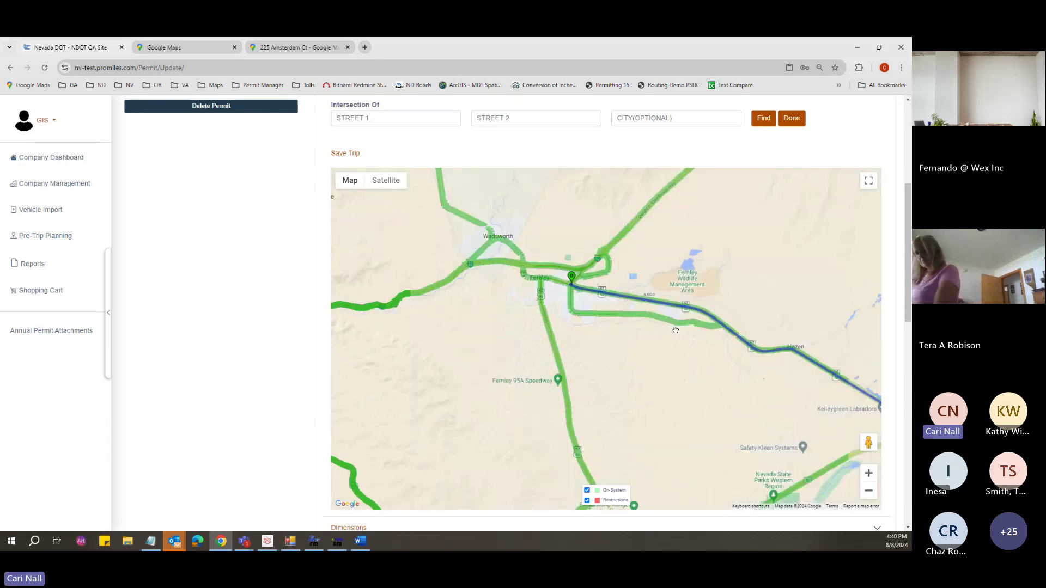
{"action": "left_click_drag", "start_coordinate": [694, 337], "coordinate": [676, 258]}
{"action": "left_click_drag", "start_coordinate": [675, 381], "coordinate": [676, 303]}
{"action": "left_click_drag", "start_coordinate": [629, 440], "coordinate": [708, 344]}
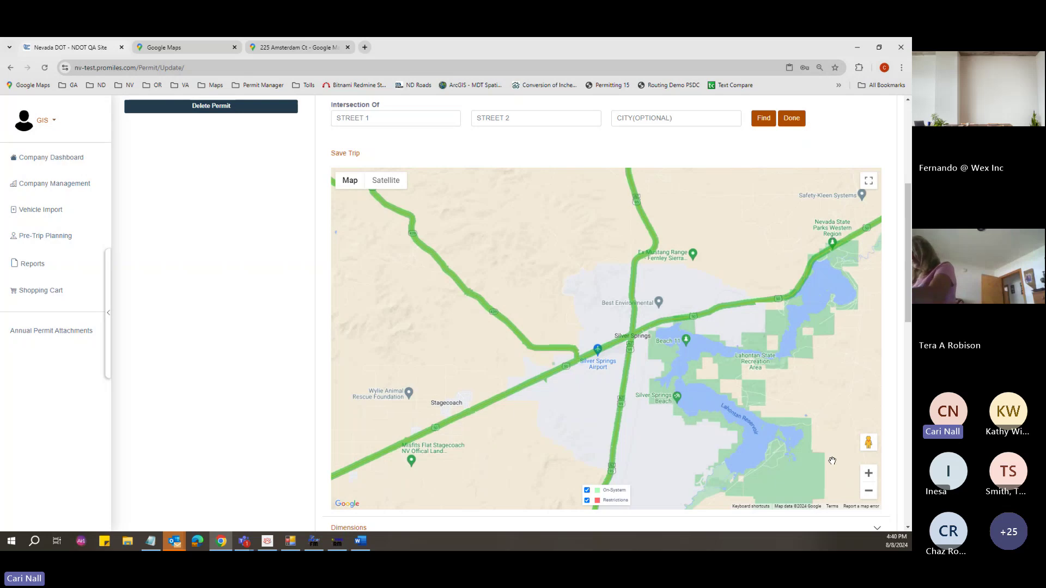
{"action": "left_click", "coordinate": [870, 497]}
{"action": "left_click", "coordinate": [869, 497]}
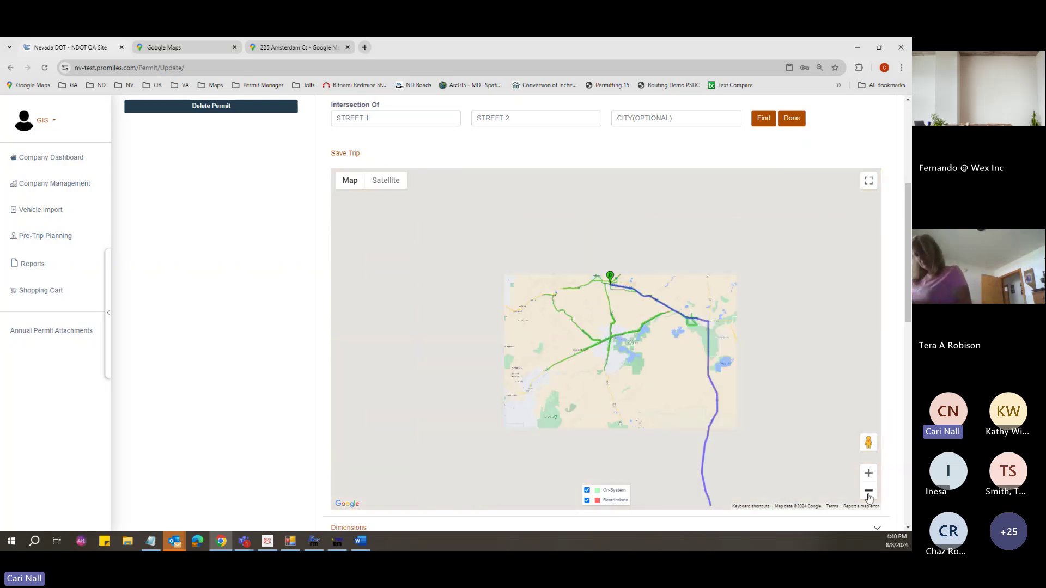
{"action": "left_click_drag", "start_coordinate": [763, 479], "coordinate": [654, 355]}
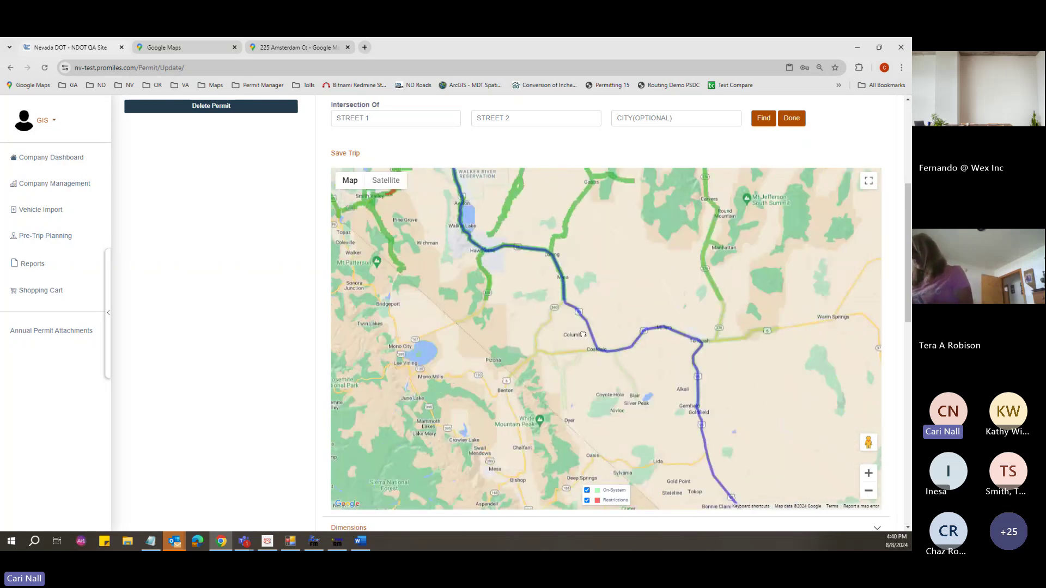
{"action": "left_click_drag", "start_coordinate": [725, 491], "coordinate": [681, 414]}
{"action": "left_click_drag", "start_coordinate": [712, 457], "coordinate": [400, 185]}
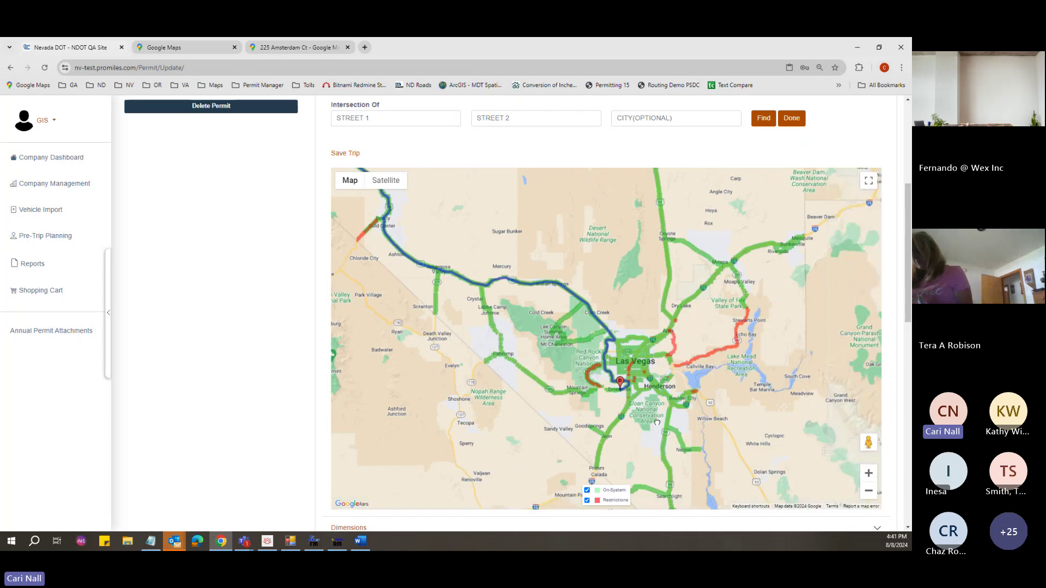
- Zoom in on the W Craig Rd / N Durango Dr area of north-west Las Vegas
{"action": "scroll", "coordinate": [616, 354], "scroll_direction": "up", "scroll_amount": 5}
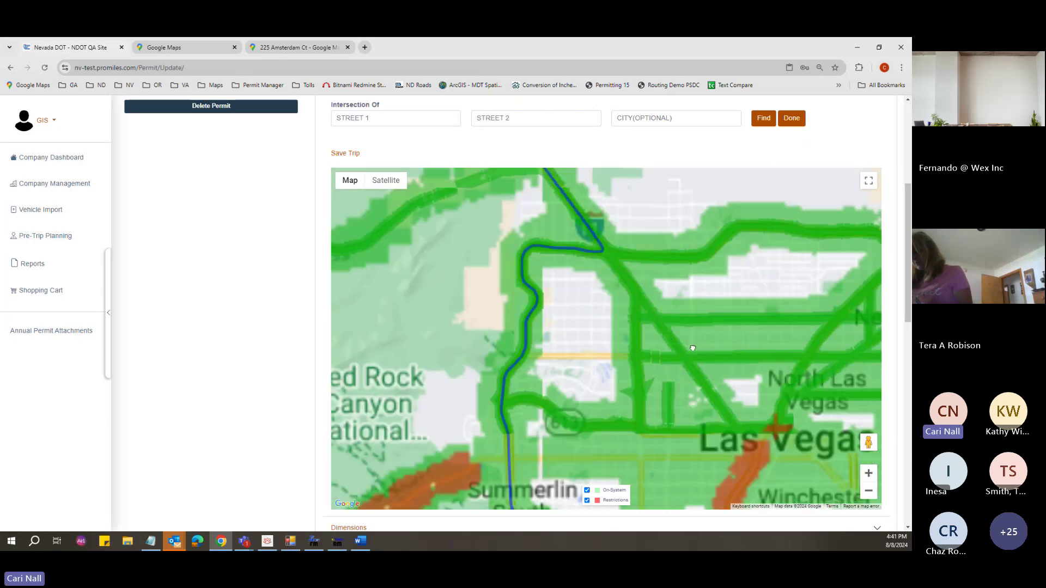
{"action": "scroll", "coordinate": [605, 297], "scroll_direction": "up", "scroll_amount": 3}
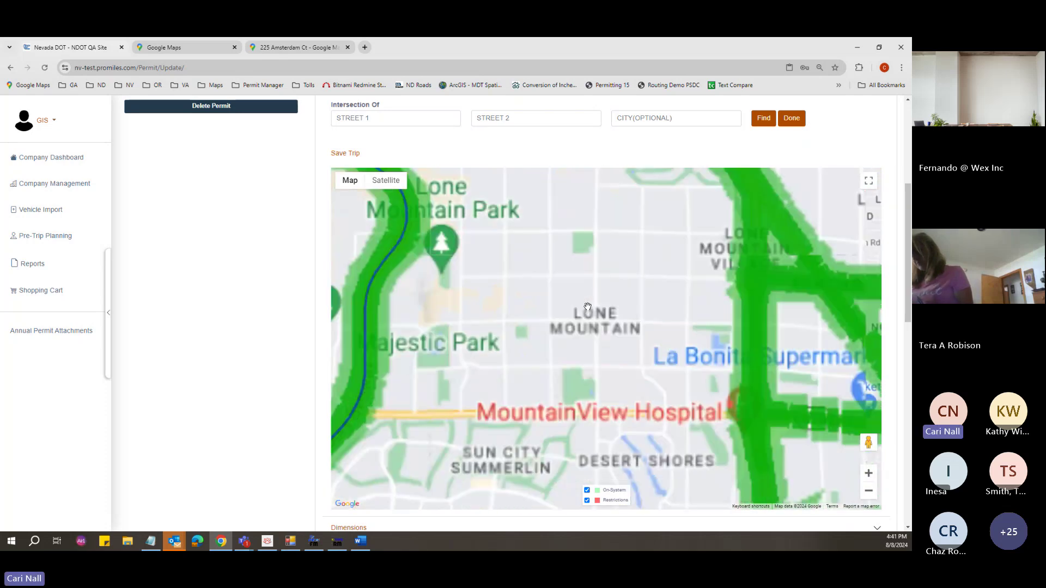
{"action": "left_click_drag", "start_coordinate": [850, 267], "coordinate": [860, 462]}
{"action": "left_click", "coordinate": [869, 474]}
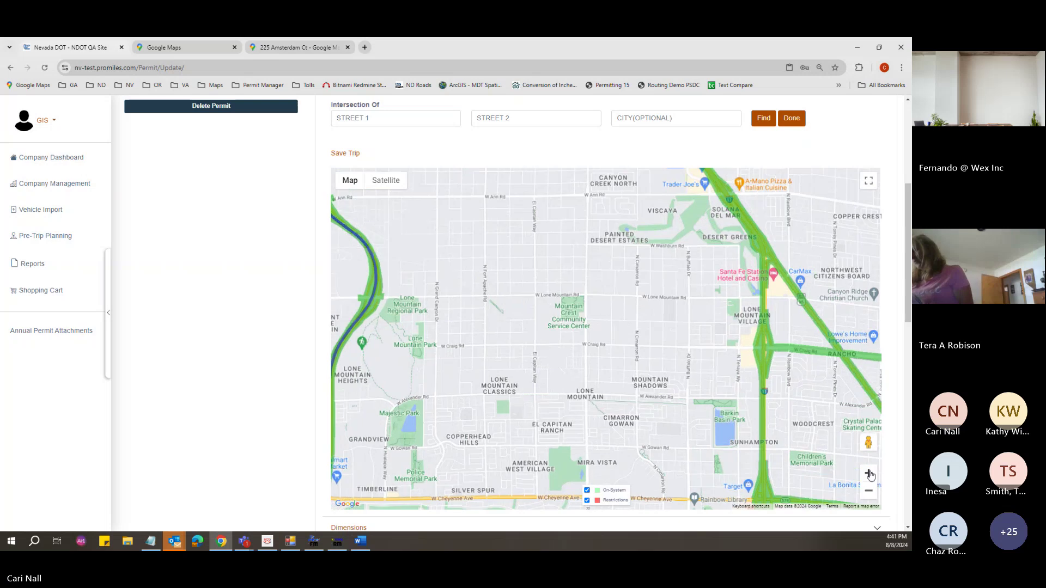
{"action": "scroll", "coordinate": [568, 329], "scroll_direction": "up", "scroll_amount": 5}
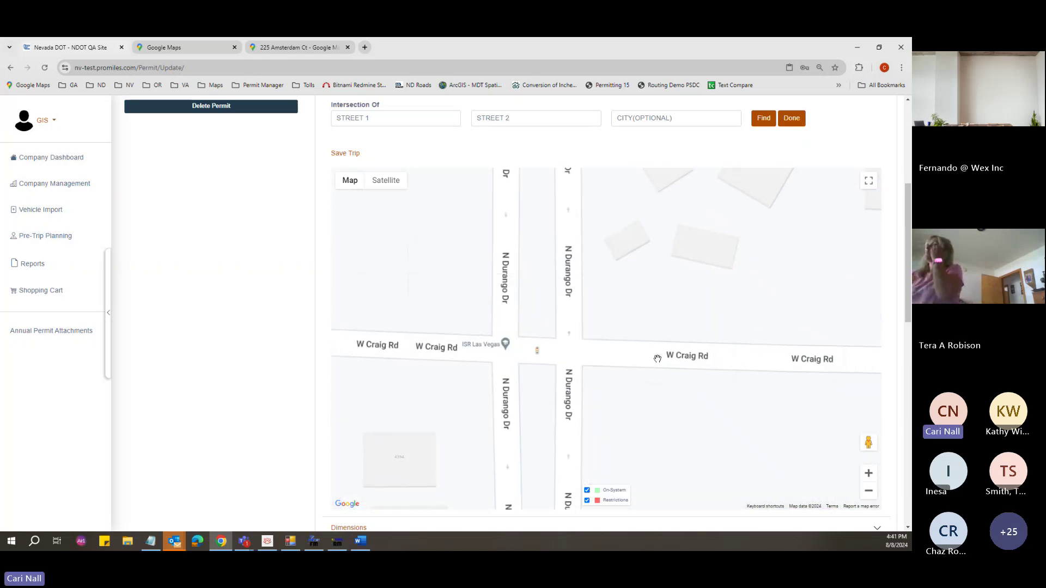
- Look up the intersection of W CRAIG and N DURANGO
{"action": "left_click", "coordinate": [402, 121]}
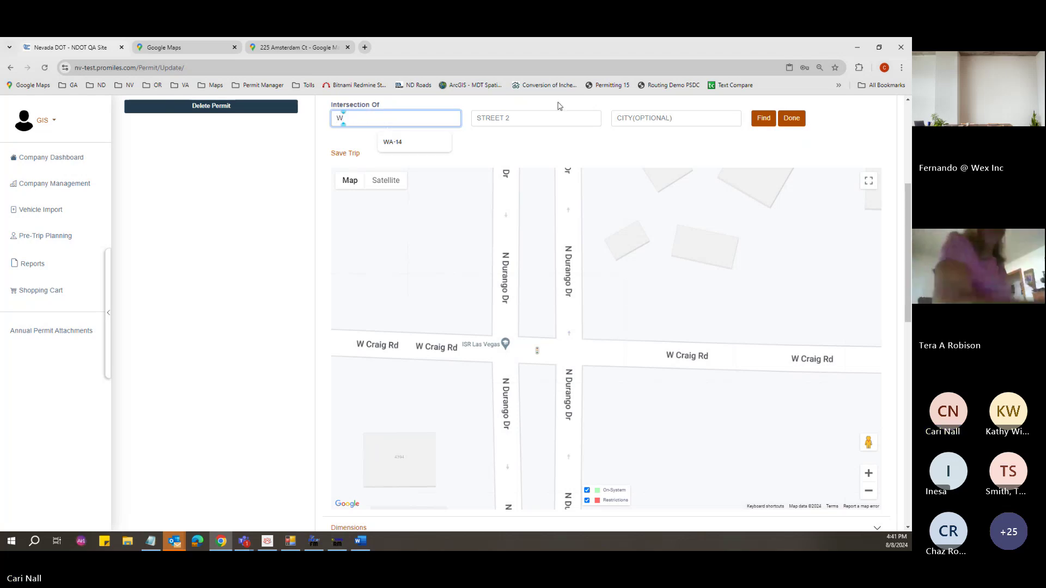
{"action": "type", "text": "W CRAIG"}
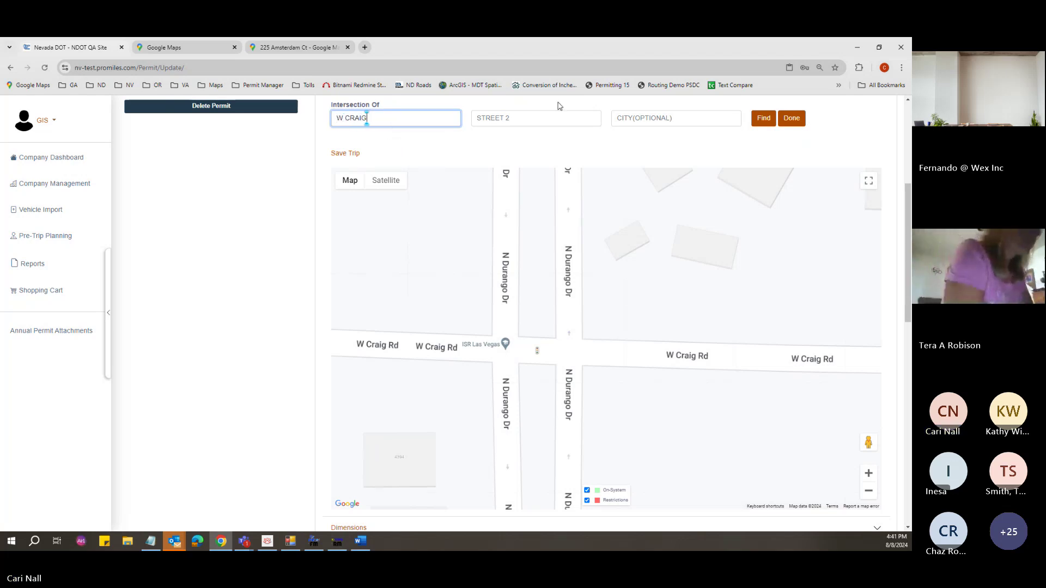
{"action": "key", "text": "Tab"}
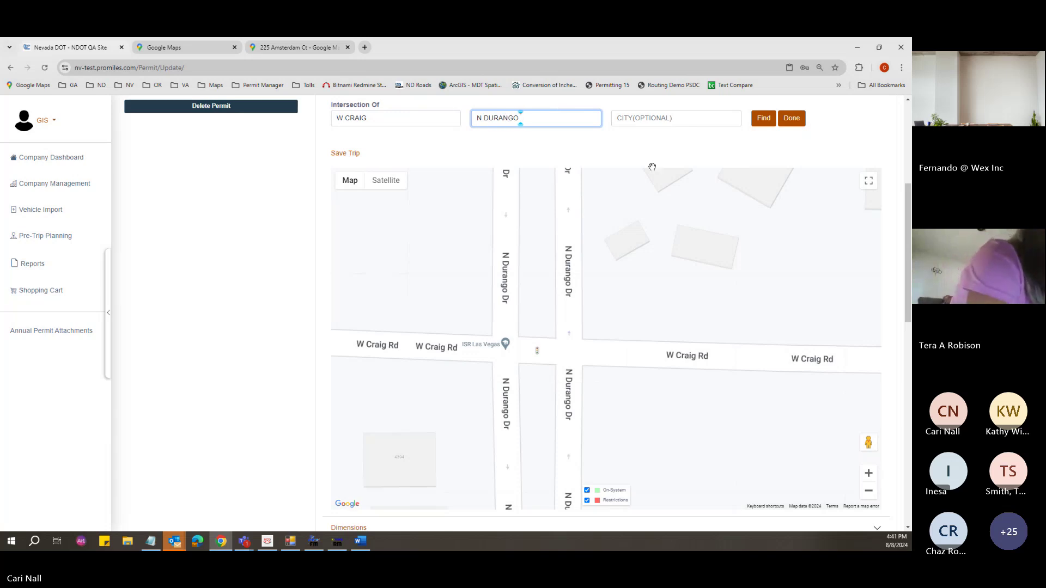
{"action": "left_click", "coordinate": [761, 129]}
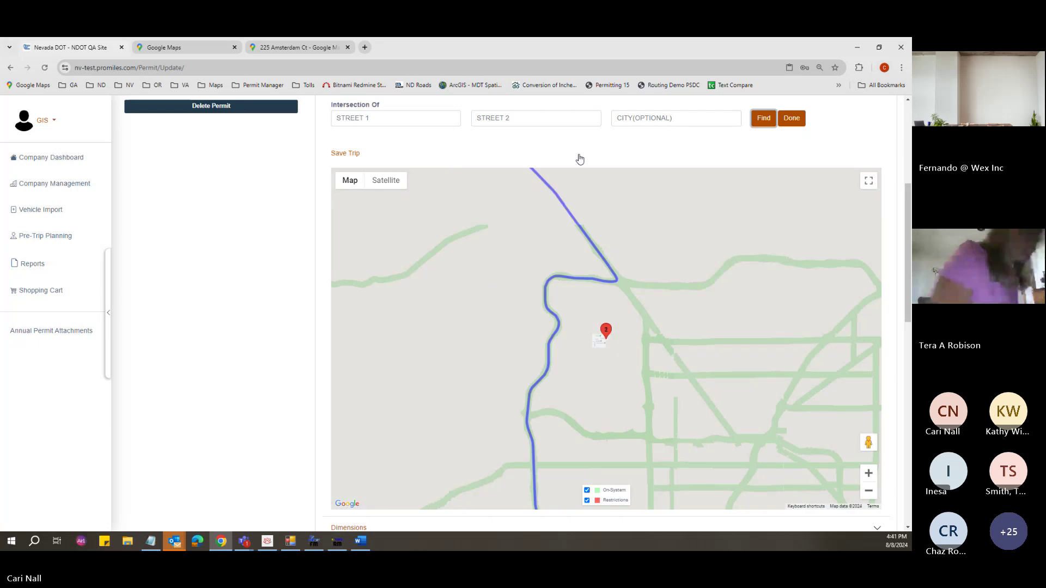
- Zoom to markers 1–4, view them in Satellite, then return to Map
{"action": "left_click", "coordinate": [869, 474]}
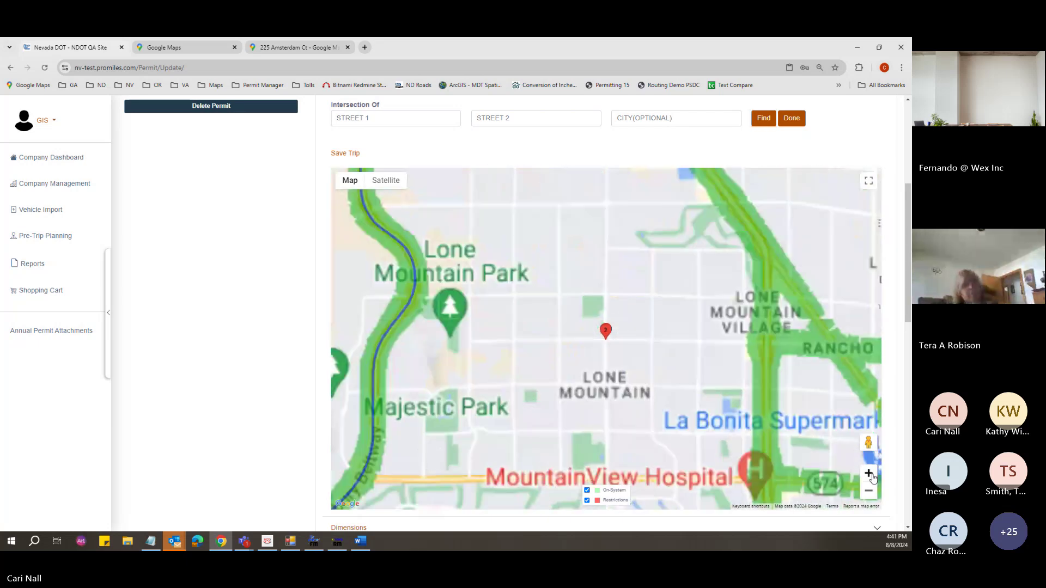
{"action": "left_click", "coordinate": [869, 473]}
{"action": "scroll", "coordinate": [599, 338], "scroll_direction": "up", "scroll_amount": 2}
{"action": "scroll", "coordinate": [599, 338], "scroll_direction": "down", "scroll_amount": 2}
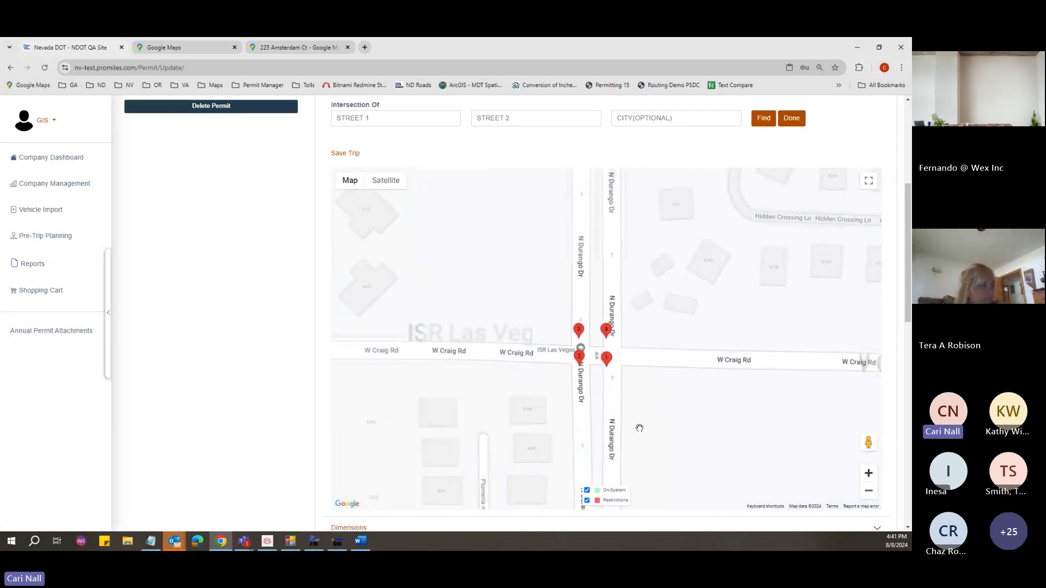
{"action": "left_click_drag", "start_coordinate": [615, 378], "coordinate": [615, 291]}
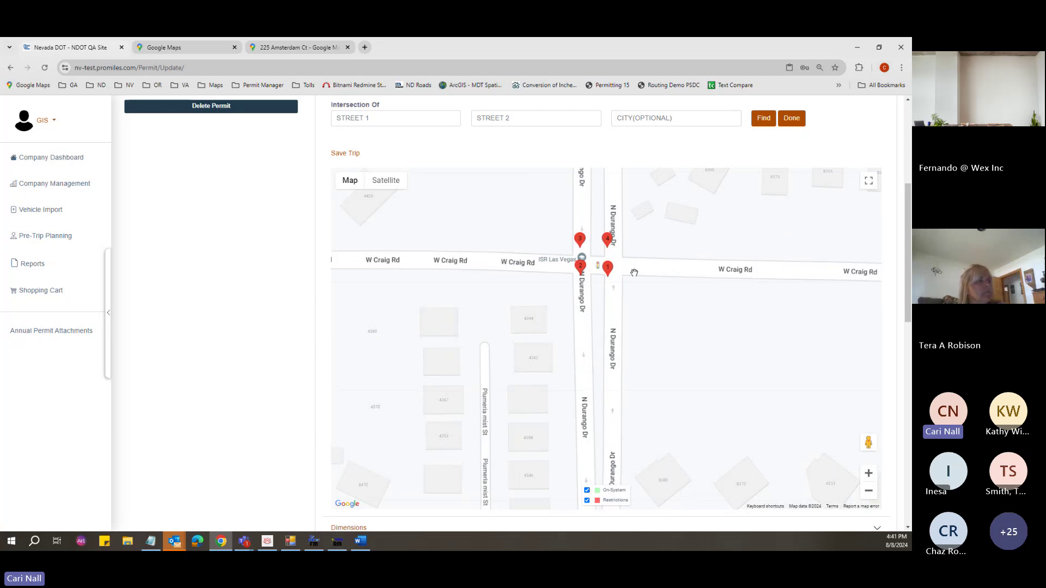
{"action": "left_click_drag", "start_coordinate": [529, 354], "coordinate": [461, 402]}
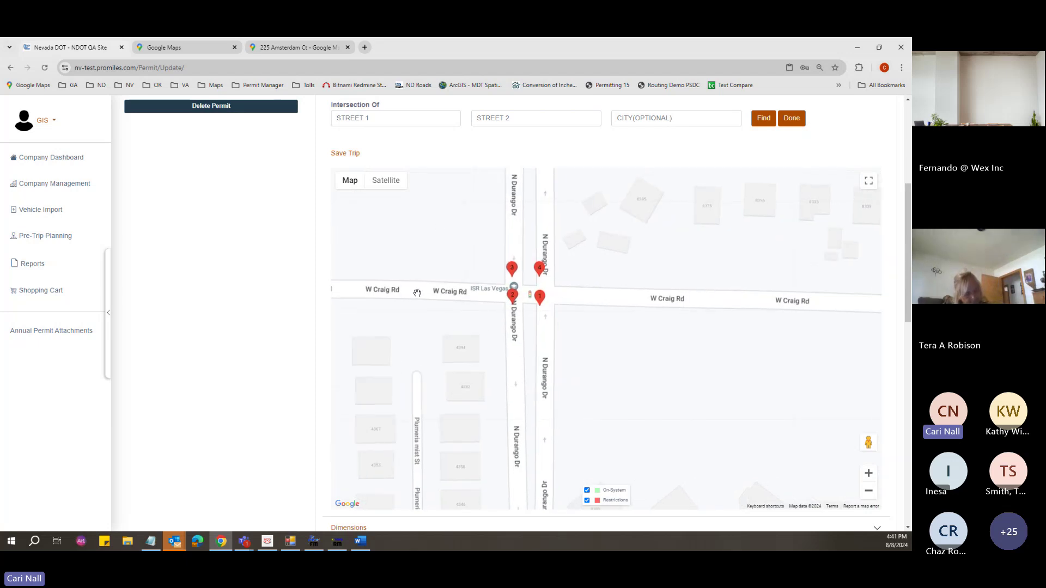
{"action": "left_click", "coordinate": [386, 181]}
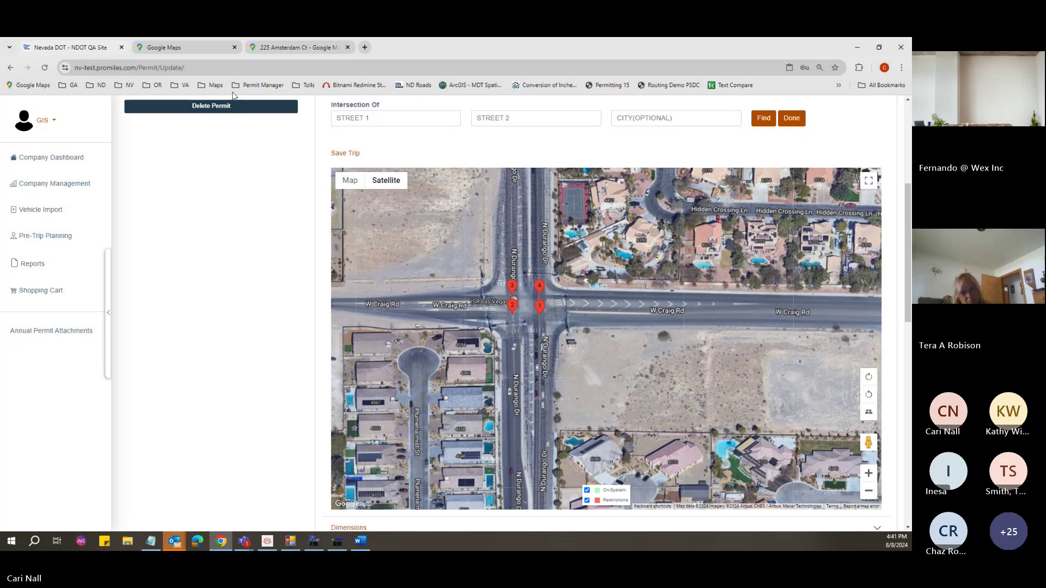
{"action": "left_click", "coordinate": [345, 185]}
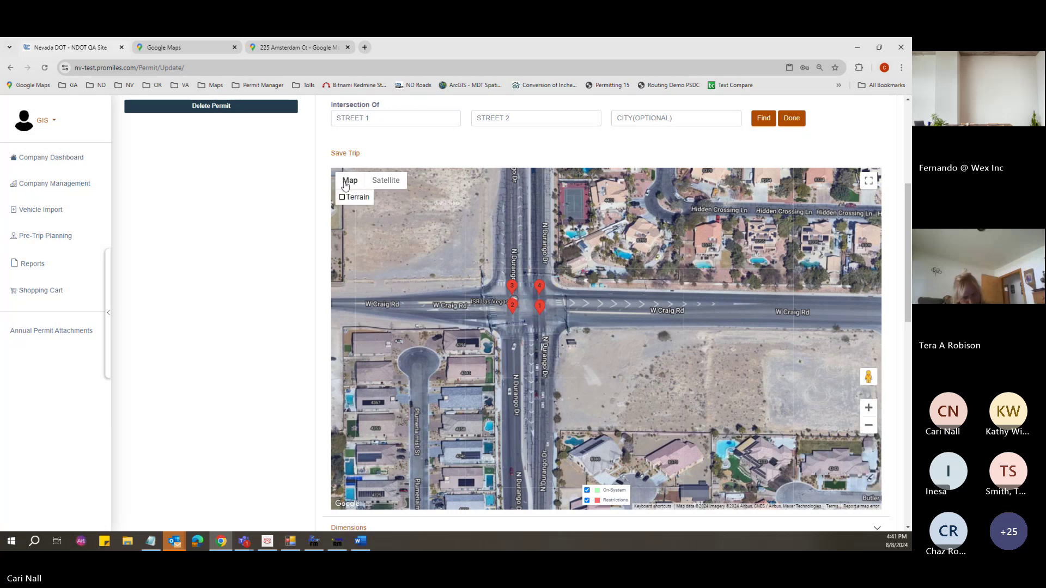
- Zoom the map out from the W Craig Rd / N Durango Dr intersection
{"action": "scroll", "coordinate": [351, 253], "scroll_direction": "up", "scroll_amount": 3}
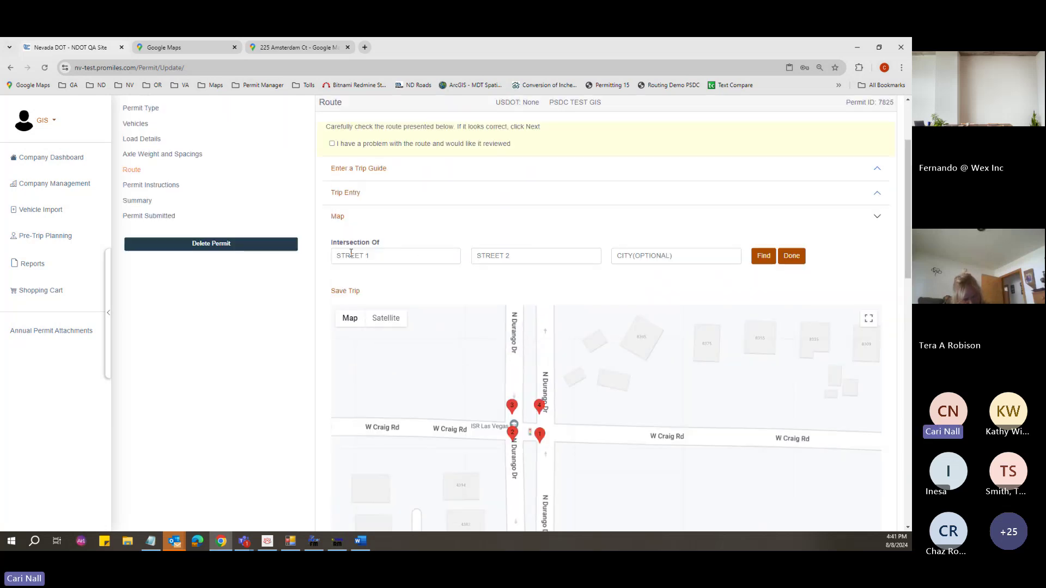
{"action": "left_click", "coordinate": [422, 255]}
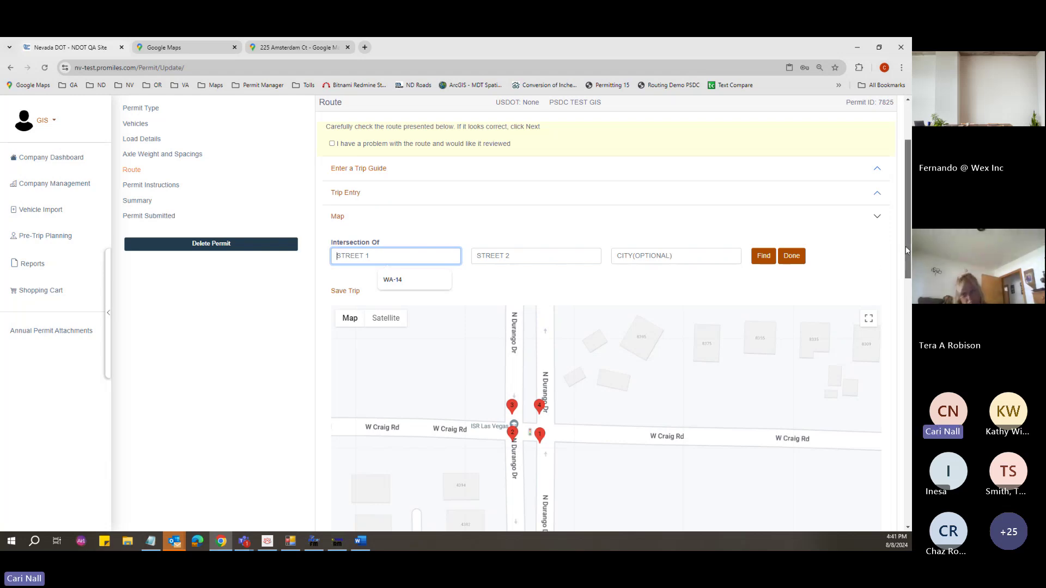
{"action": "left_click_drag", "start_coordinate": [908, 218], "coordinate": [908, 240]}
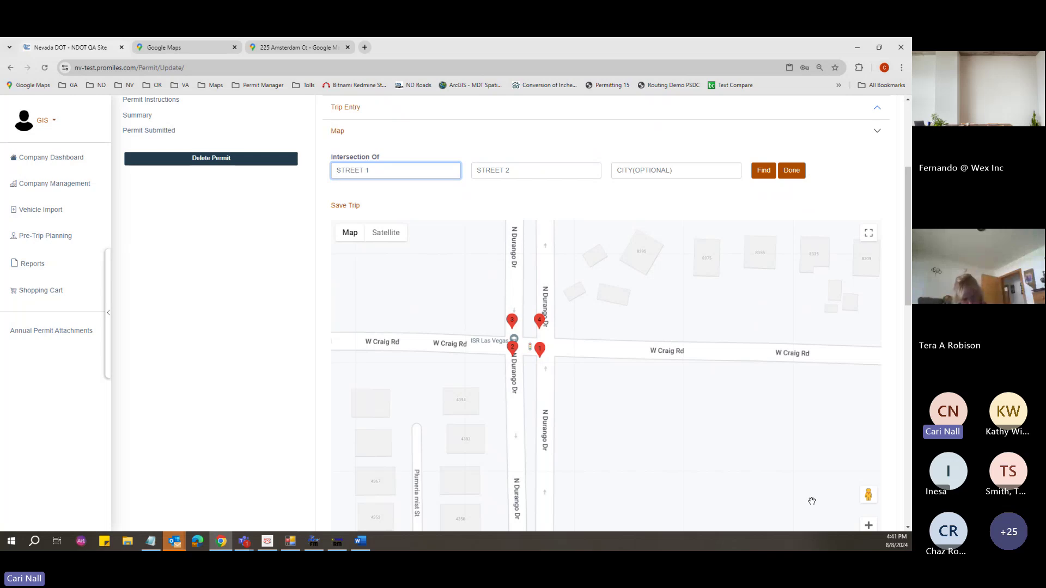
{"action": "scroll", "coordinate": [886, 502], "scroll_direction": "down", "scroll_amount": 1}
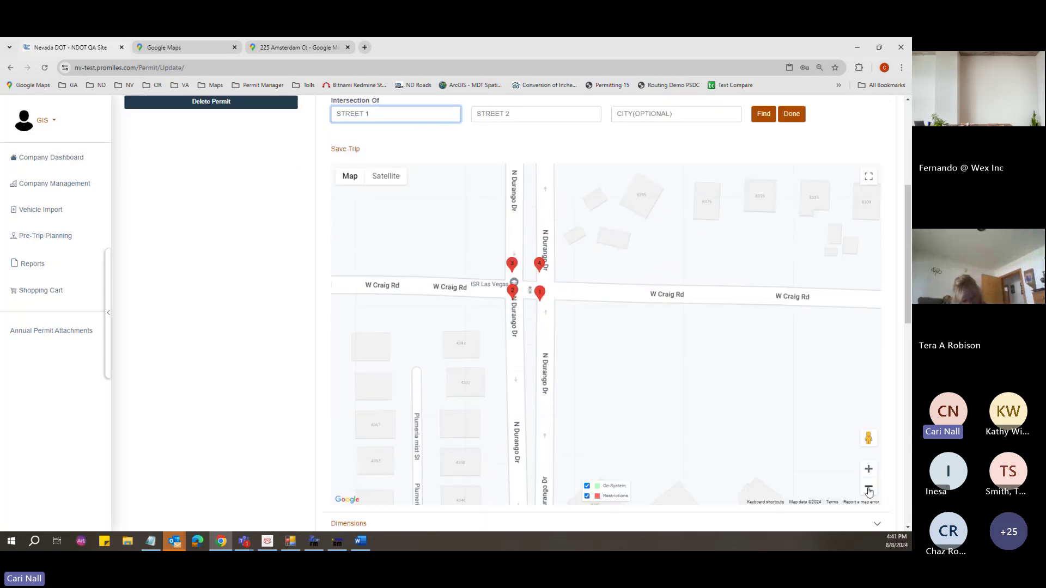
{"action": "left_click", "coordinate": [869, 489]}
{"action": "left_click", "coordinate": [869, 490]}
{"action": "left_click", "coordinate": [869, 490]}
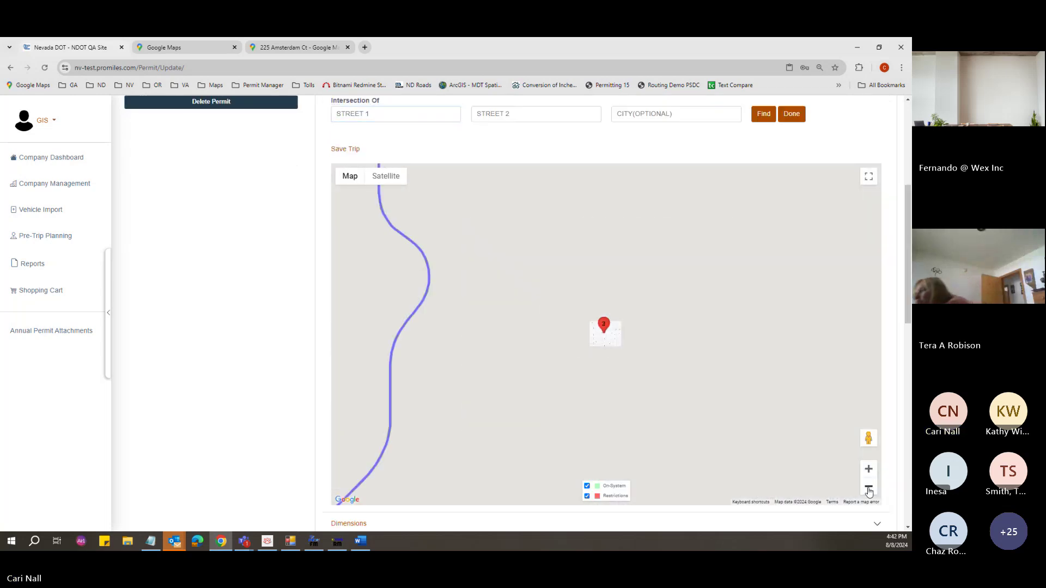
- Follow the route north through Tonopah and Fallon to Pyramid Way at Sparks Blvd
{"action": "left_click_drag", "start_coordinate": [490, 245], "coordinate": [621, 398]}
{"action": "scroll", "coordinate": [618, 367], "scroll_direction": "up", "scroll_amount": 2}
{"action": "left_click_drag", "start_coordinate": [616, 218], "coordinate": [610, 415]}
{"action": "left_click_drag", "start_coordinate": [599, 337], "coordinate": [610, 479]}
{"action": "left_click_drag", "start_coordinate": [615, 218], "coordinate": [626, 463]}
{"action": "left_click_drag", "start_coordinate": [654, 229], "coordinate": [674, 412]}
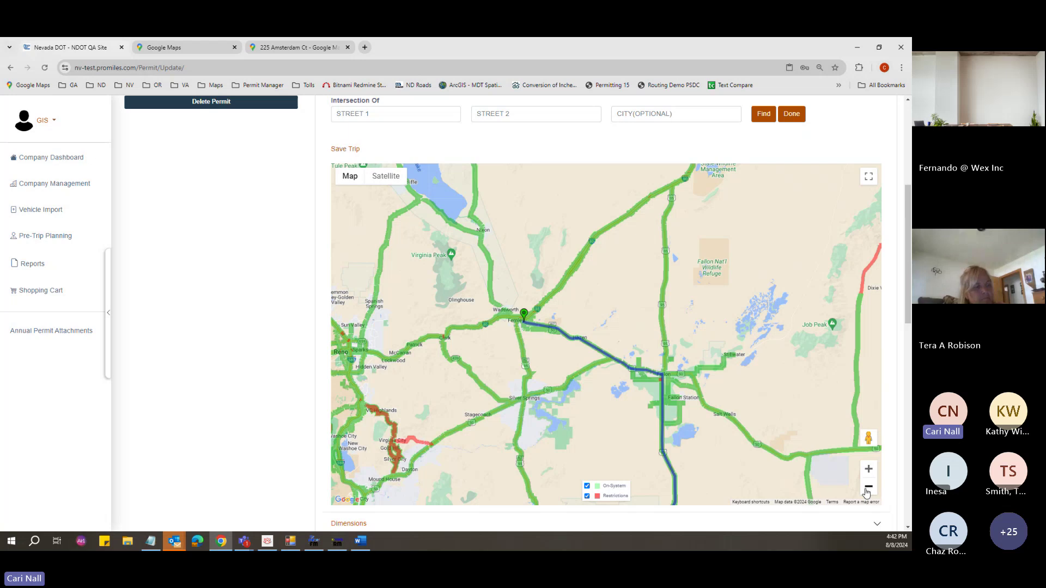
{"action": "scroll", "coordinate": [343, 352], "scroll_direction": "up", "scroll_amount": 2}
{"action": "left_click_drag", "start_coordinate": [343, 352], "coordinate": [477, 347]}
{"action": "scroll", "coordinate": [517, 322], "scroll_direction": "up", "scroll_amount": 3}
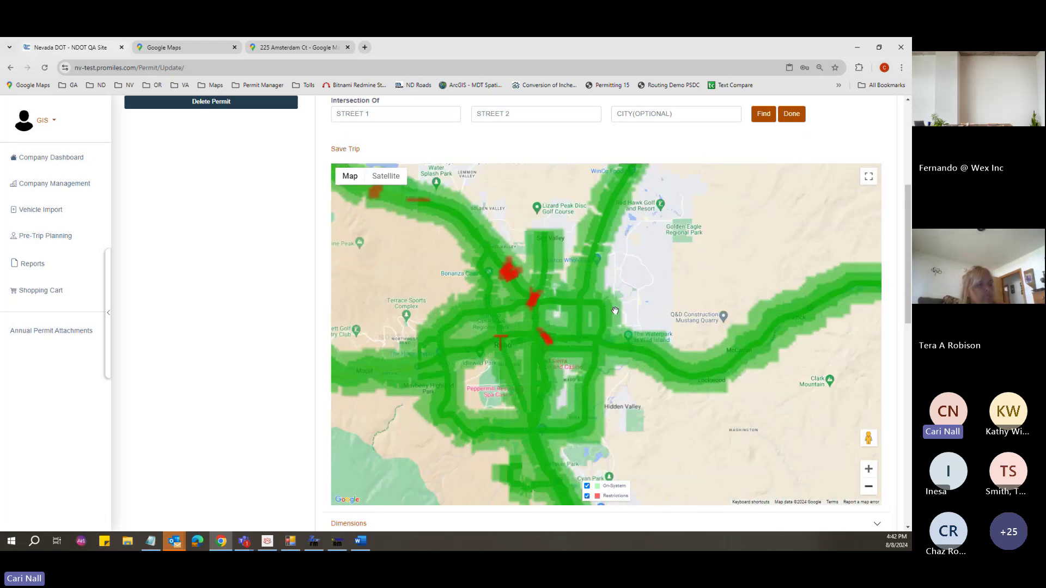
{"action": "scroll", "coordinate": [617, 339], "scroll_direction": "up", "scroll_amount": 3}
{"action": "scroll", "coordinate": [599, 321], "scroll_direction": "up", "scroll_amount": 3}
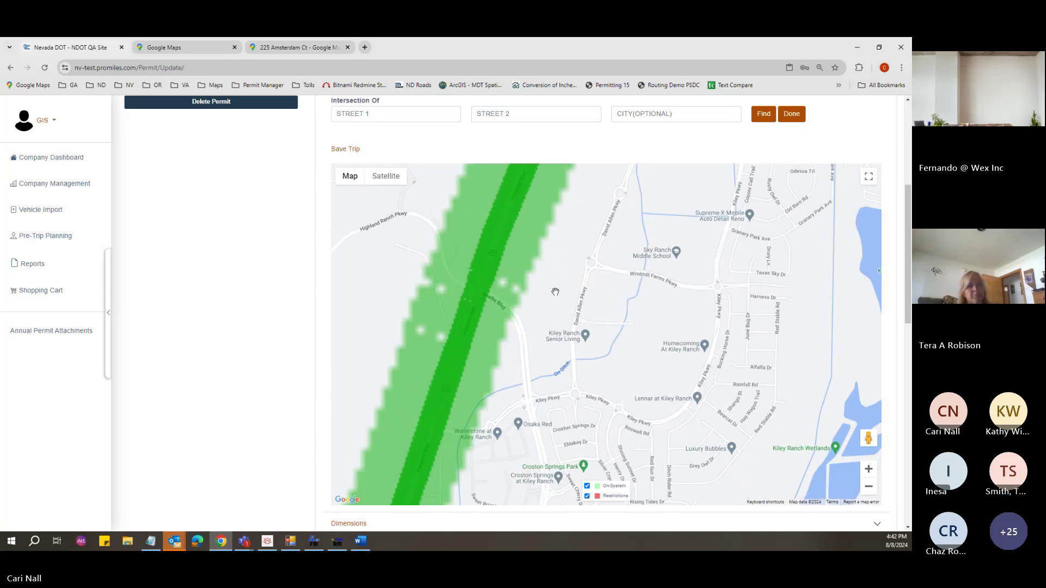
{"action": "scroll", "coordinate": [539, 299], "scroll_direction": "up", "scroll_amount": 3}
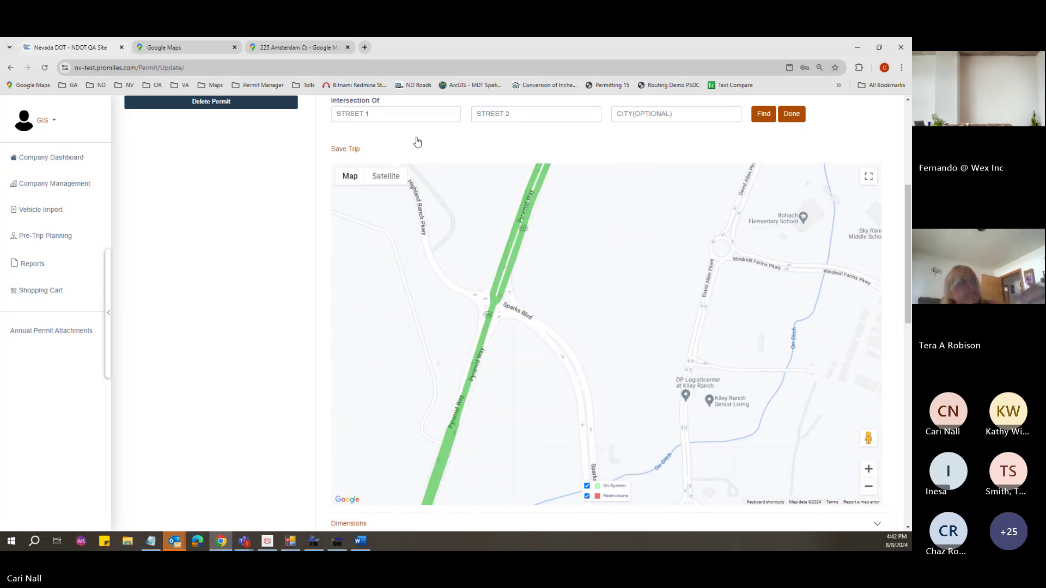
- Search for the SPARKS BLVD and PYRAMID WAY intersection, which isn't found
{"action": "left_click", "coordinate": [415, 112]}
{"action": "type", "text": "SPARKS B"}
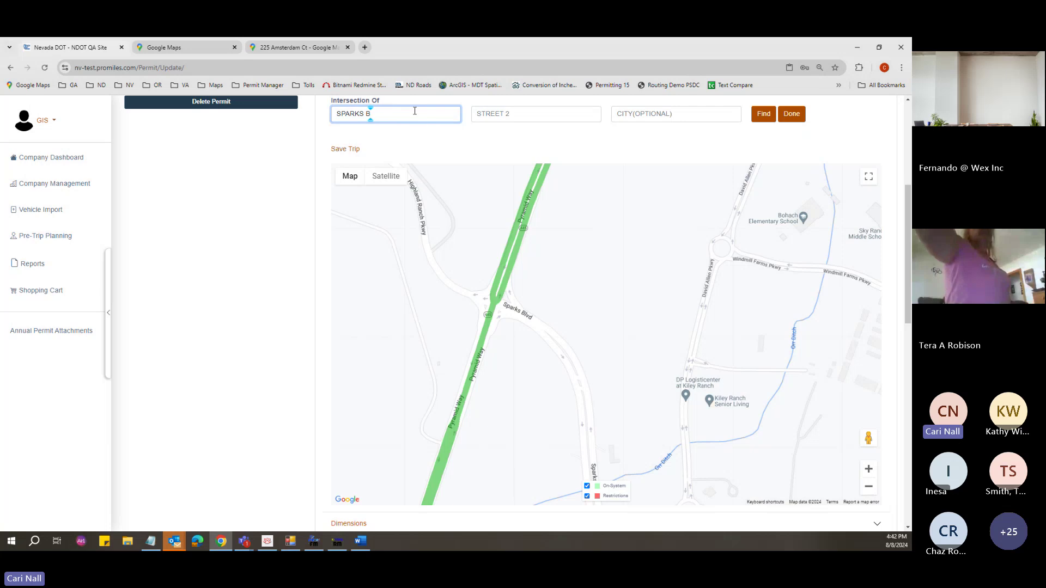
{"action": "type", "text": "LVD"}
{"action": "key", "text": "Tab"}
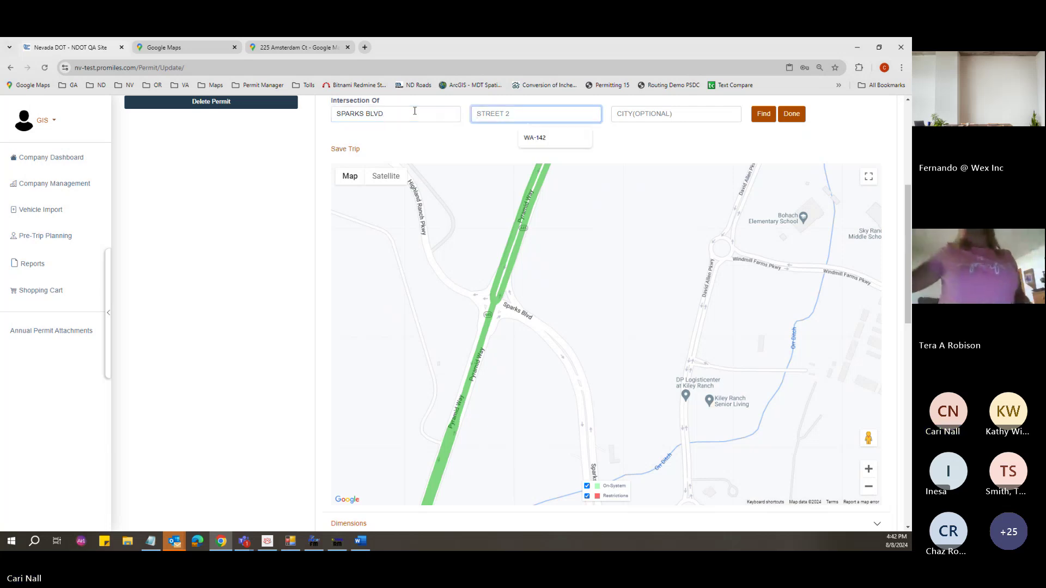
{"action": "type", "text": "YP"}
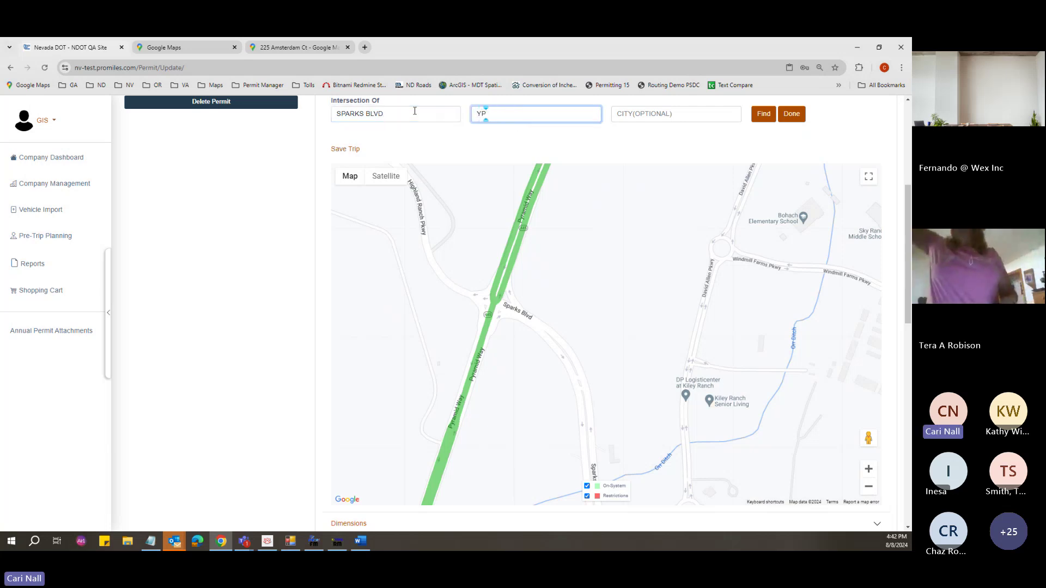
{"action": "key", "text": "BackSpace"}
{"action": "key", "text": "BackSpace"}
{"action": "type", "text": "PUY"}
{"action": "key", "text": "BackSpace"}
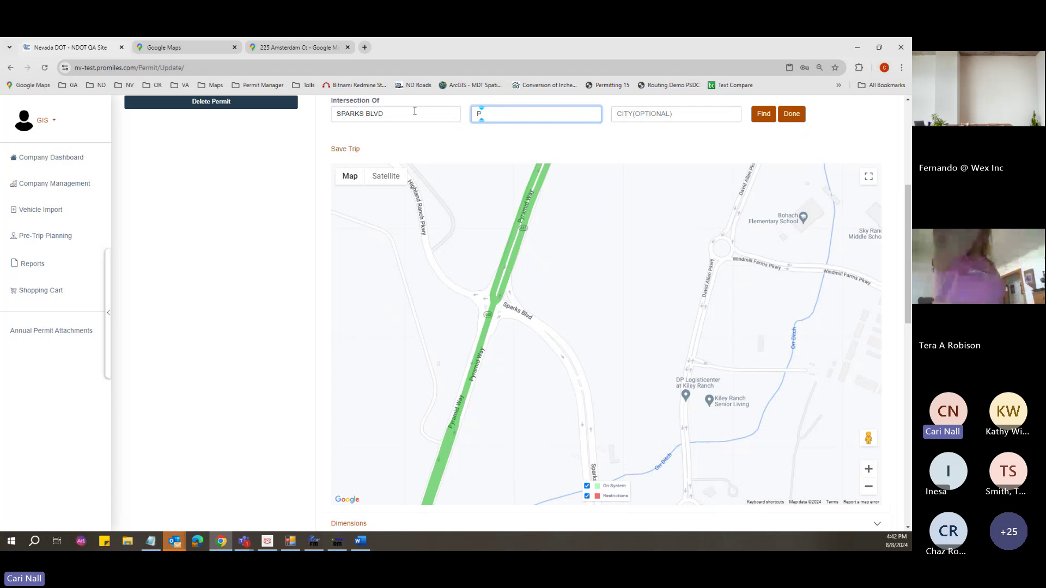
{"action": "type", "text": "YRA"}
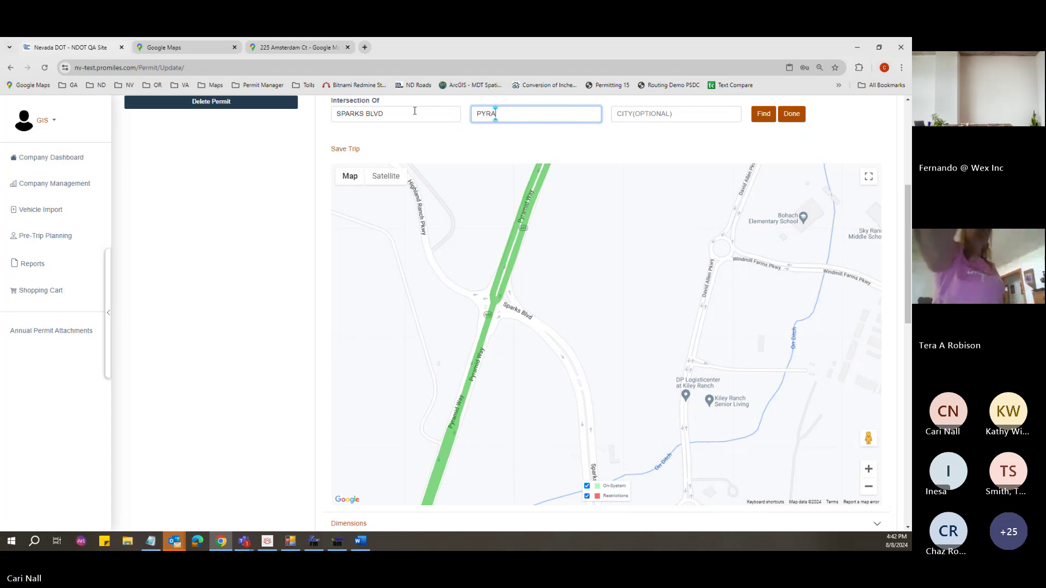
{"action": "type", "text": "MID WAY"}
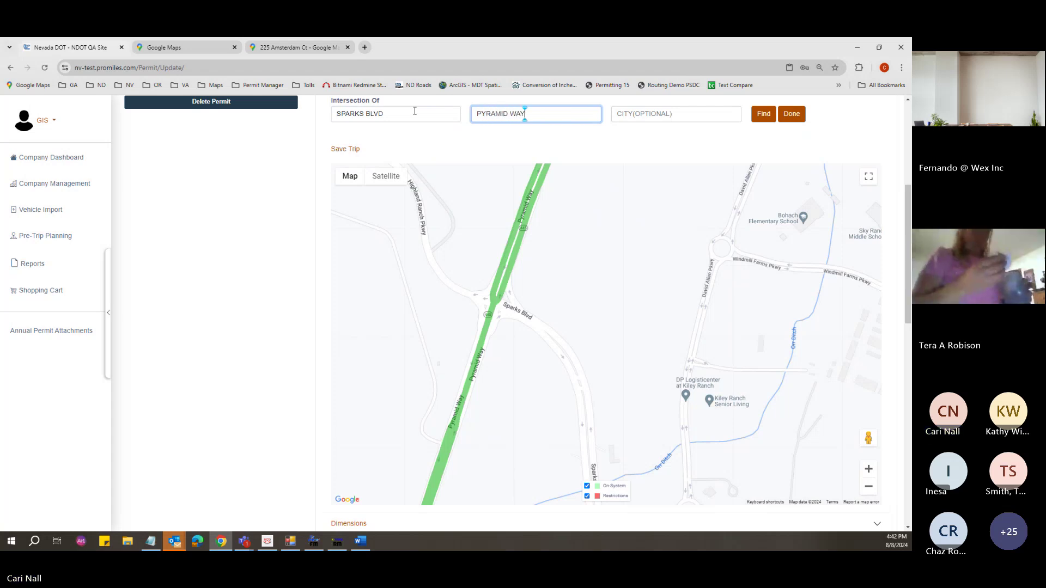
{"action": "left_click", "coordinate": [414, 111]}
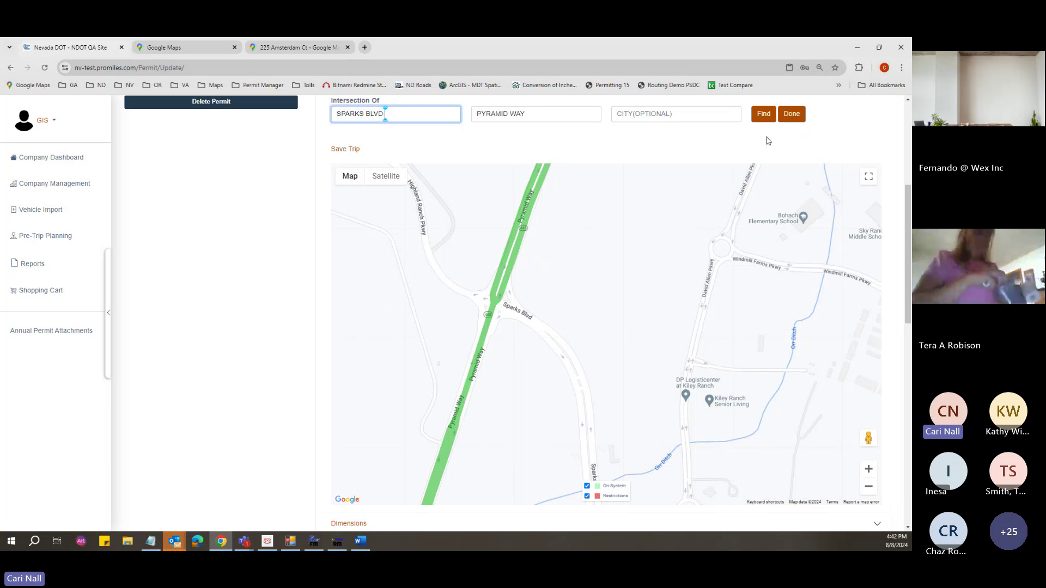
{"action": "left_click", "coordinate": [763, 115]}
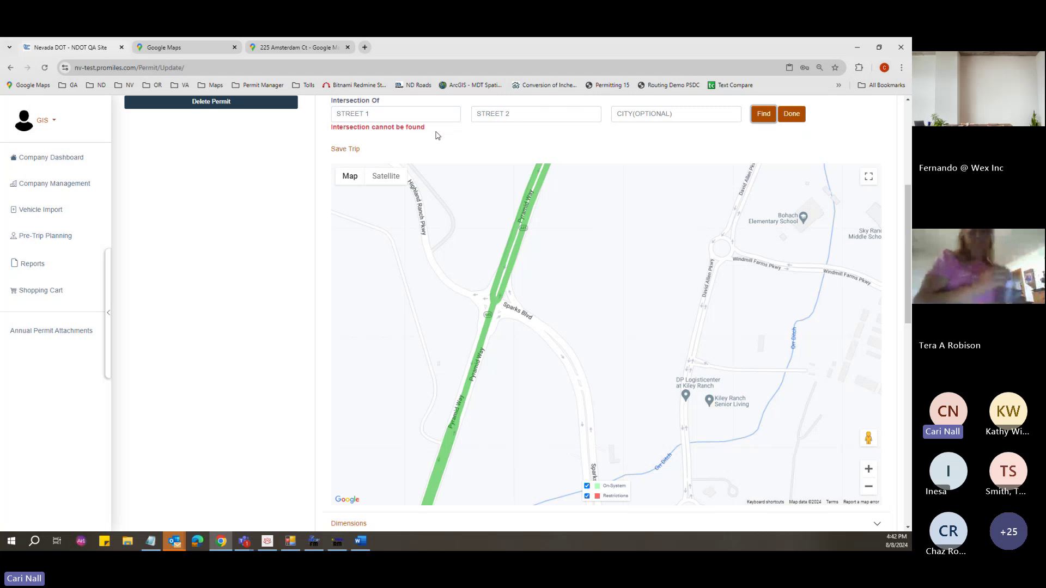
- Re-enter SPARKS BLVD and PYRAMID WAY as the intersection streets
{"action": "left_click", "coordinate": [436, 113]}
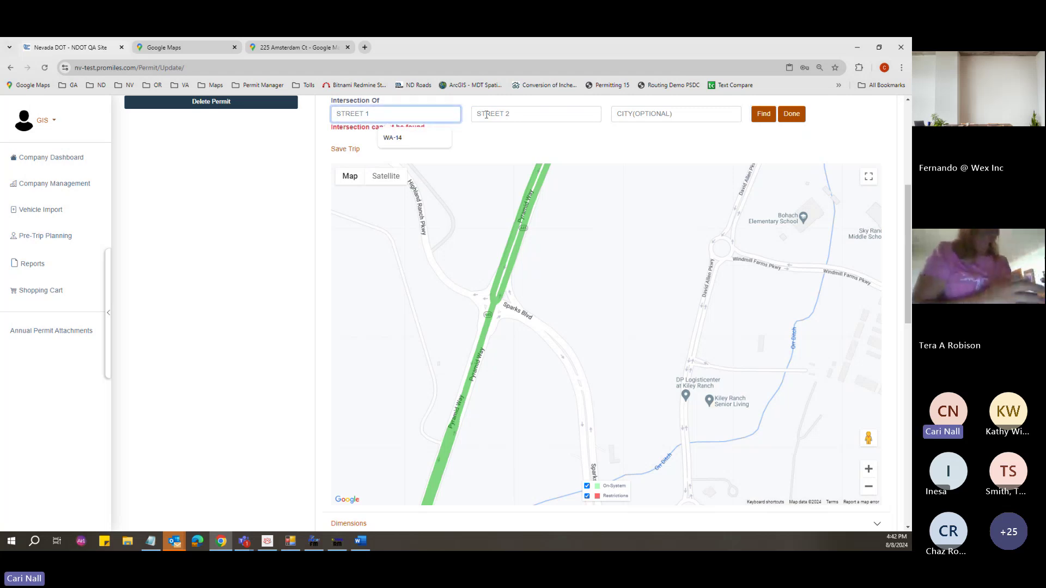
{"action": "type", "text": "SPAR"}
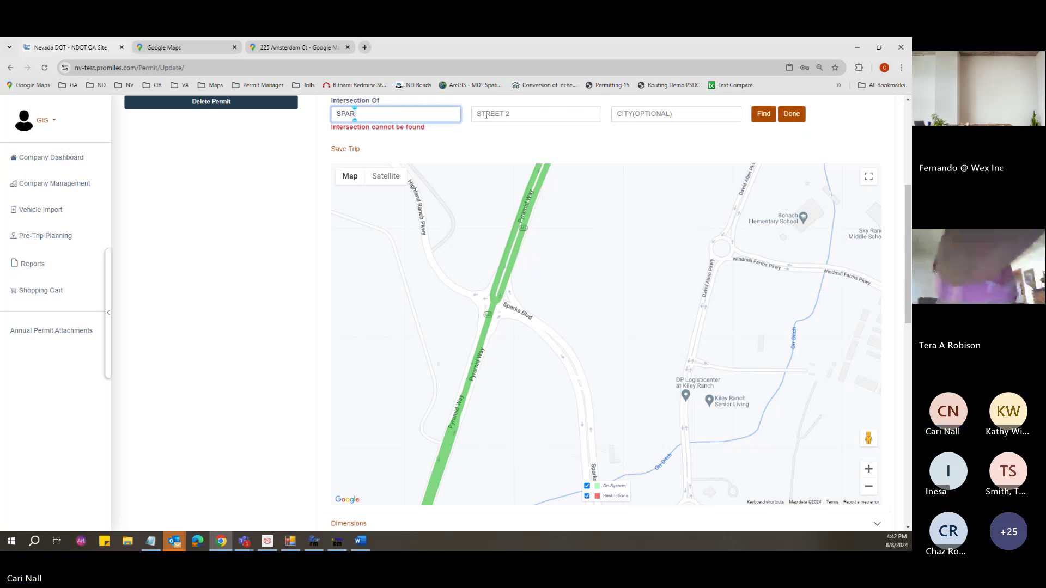
{"action": "type", "text": "KS BLVD"}
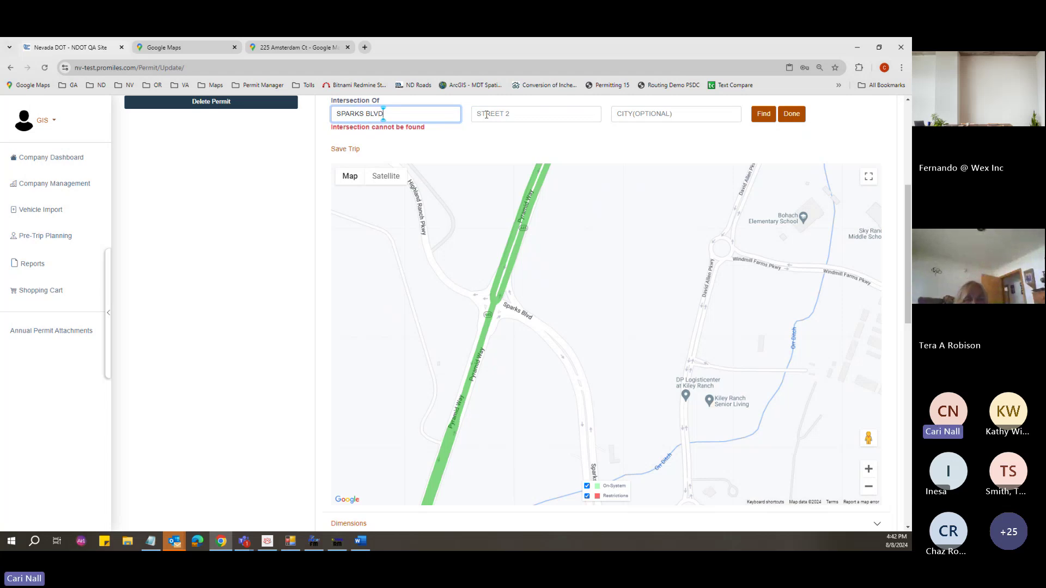
{"action": "key", "text": "shift+Left"}
{"action": "key", "text": "shift+Left"}
{"action": "key", "text": "shift+Left"}
{"action": "key", "text": "shift+Left"}
{"action": "left_click", "coordinate": [399, 114]}
{"action": "left_click_drag", "start_coordinate": [390, 113], "coordinate": [367, 114]}
{"action": "left_click", "coordinate": [430, 121]}
{"action": "left_click", "coordinate": [515, 112]}
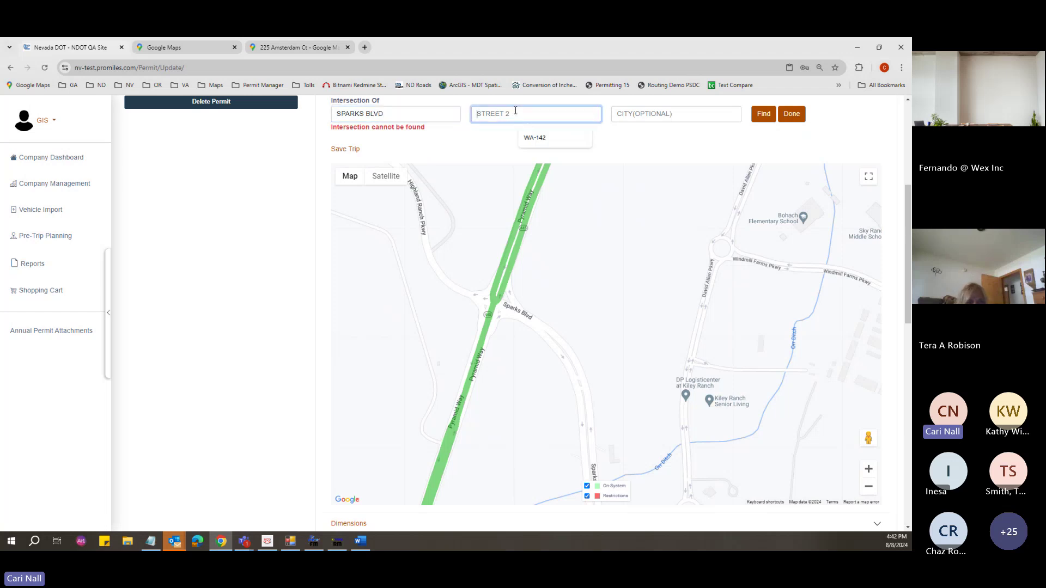
{"action": "type", "text": "P"}
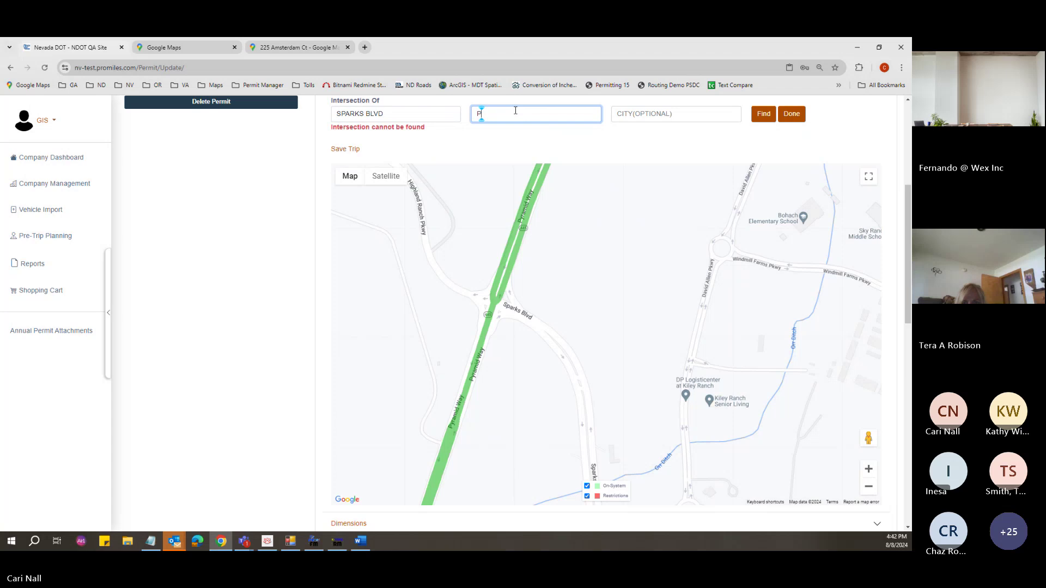
{"action": "type", "text": "YRAMID WAY"}
- Find the Sparks Blvd / Pyramid Way intersection and zoom in on marker 1
{"action": "left_click", "coordinate": [767, 114]}
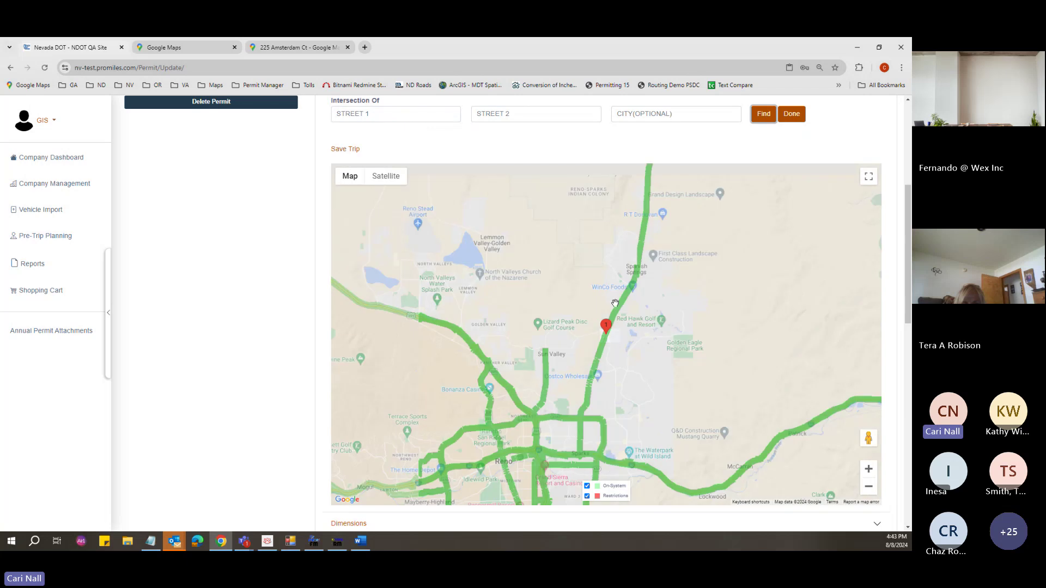
{"action": "left_click", "coordinate": [869, 470]}
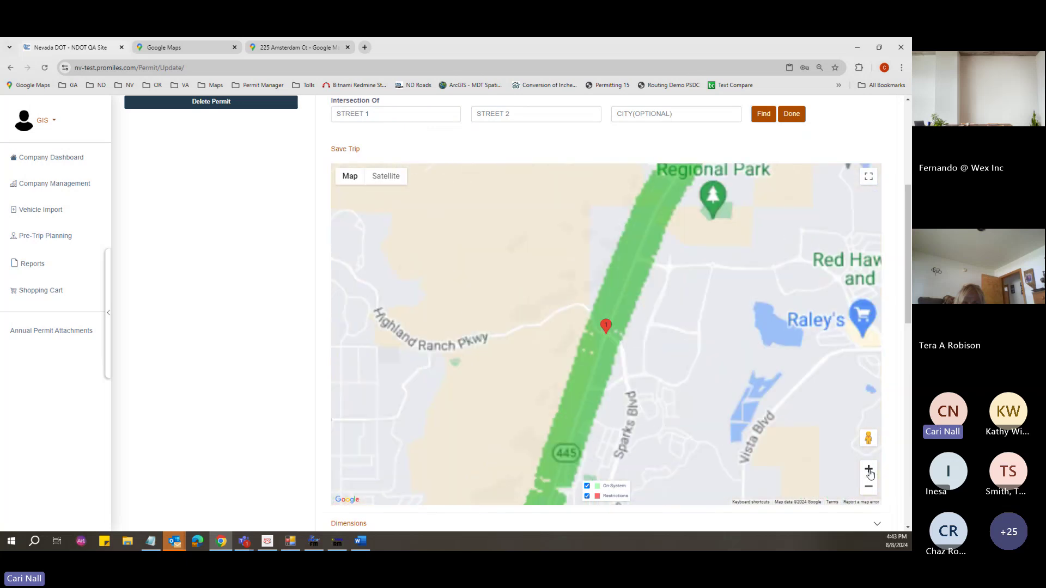
{"action": "left_click", "coordinate": [869, 471]}
{"action": "left_click", "coordinate": [869, 470]}
{"action": "left_click", "coordinate": [869, 471]}
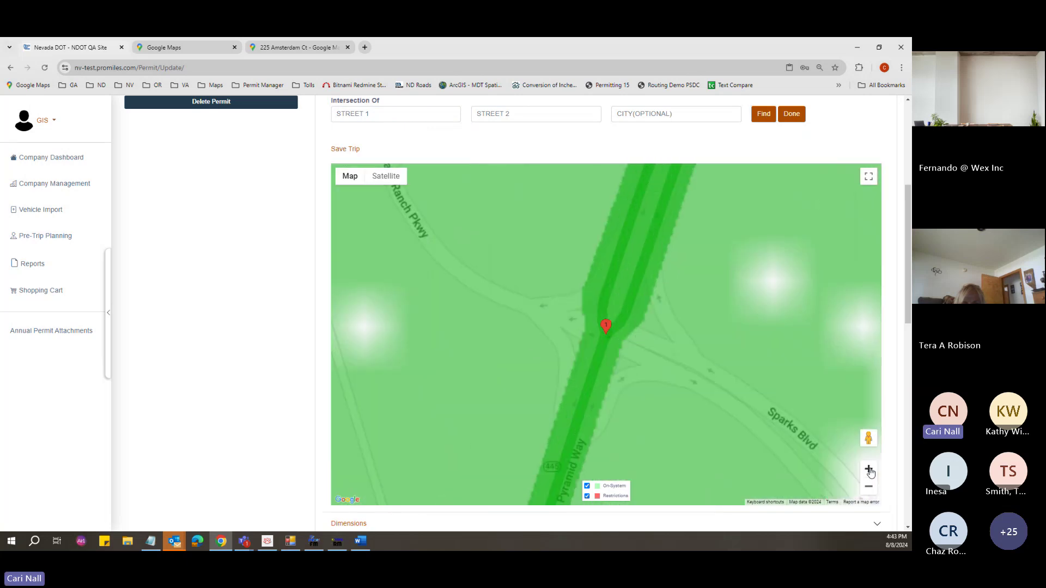
{"action": "left_click_drag", "start_coordinate": [691, 367], "coordinate": [643, 334]}
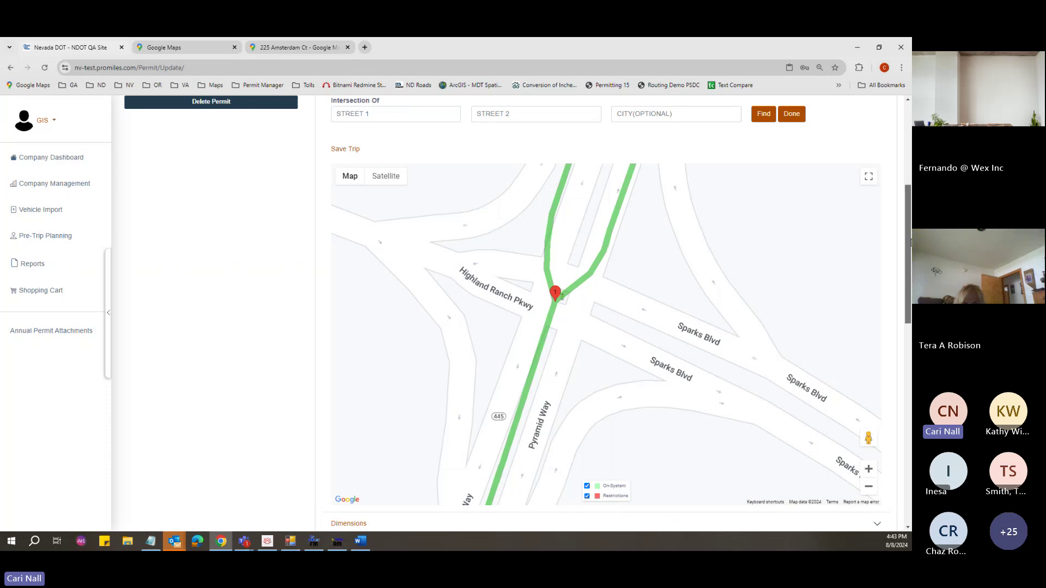
{"action": "scroll", "coordinate": [806, 218], "scroll_direction": "up", "scroll_amount": 3}
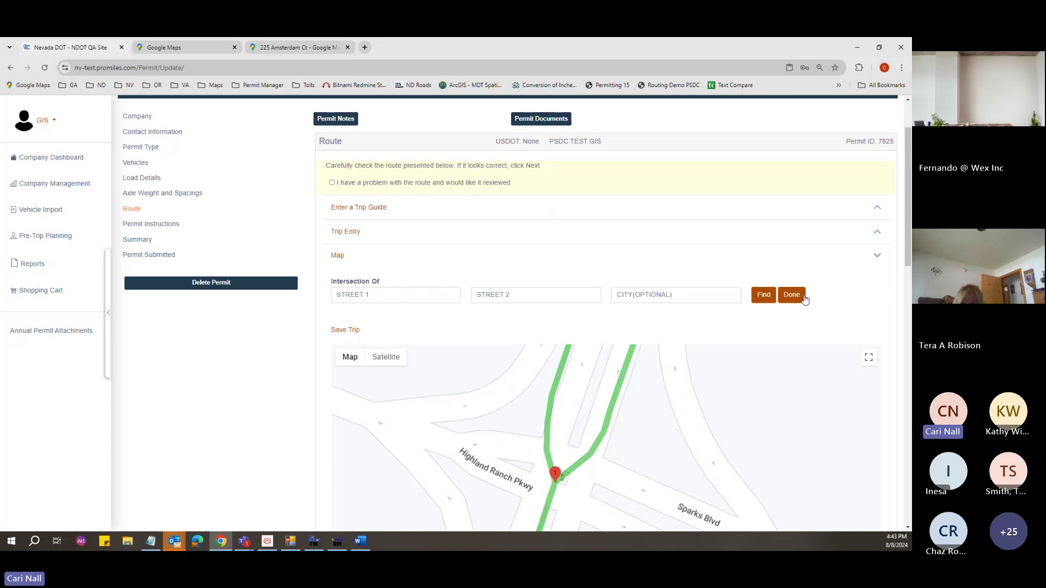
- Expand Trip Entry and change the origin location type from Intersection to Address
{"action": "key", "text": "alt+Tab"}
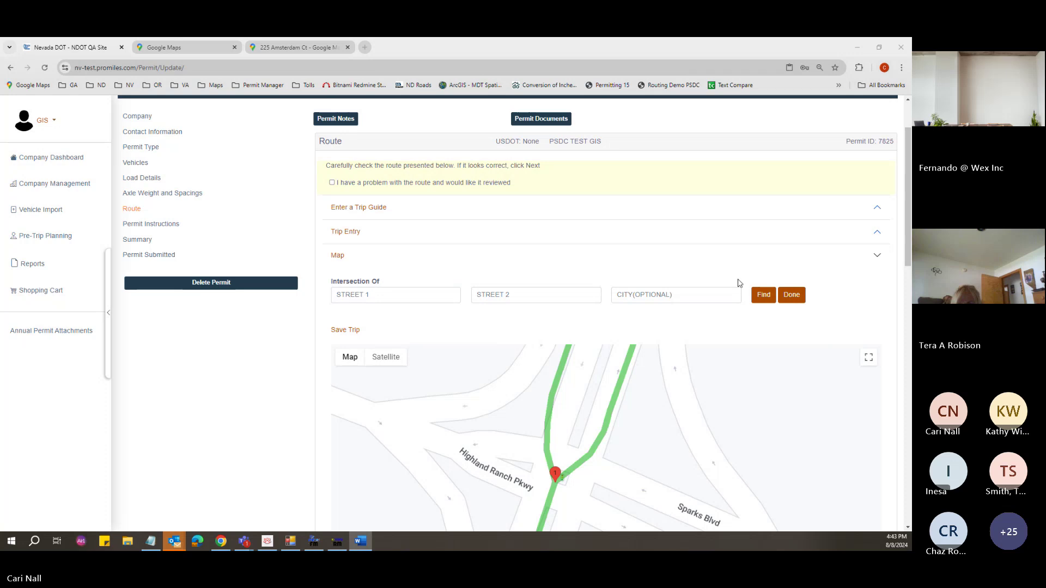
{"action": "left_click", "coordinate": [413, 231]}
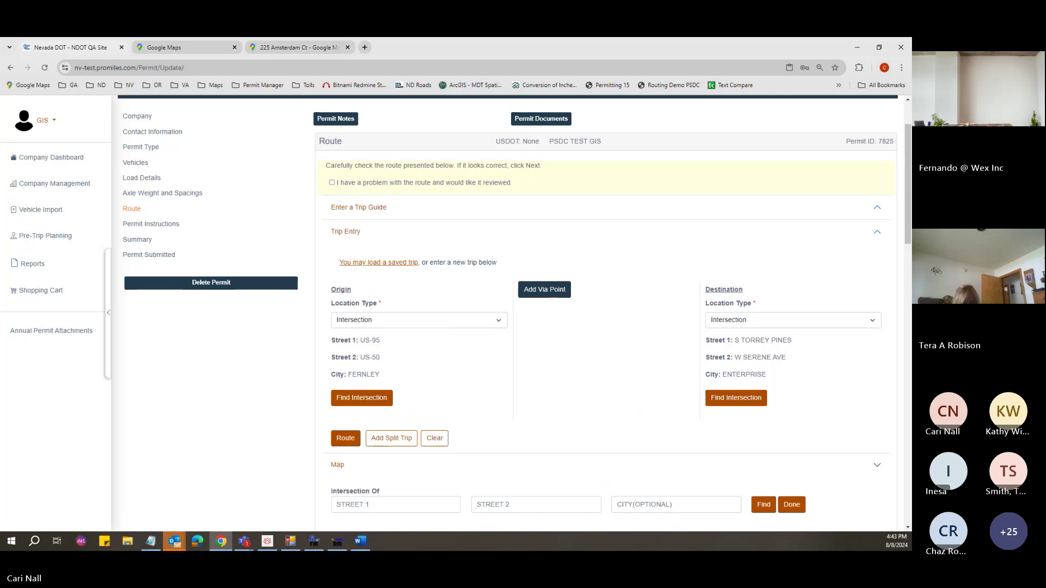
{"action": "key", "text": "alt+Tab"}
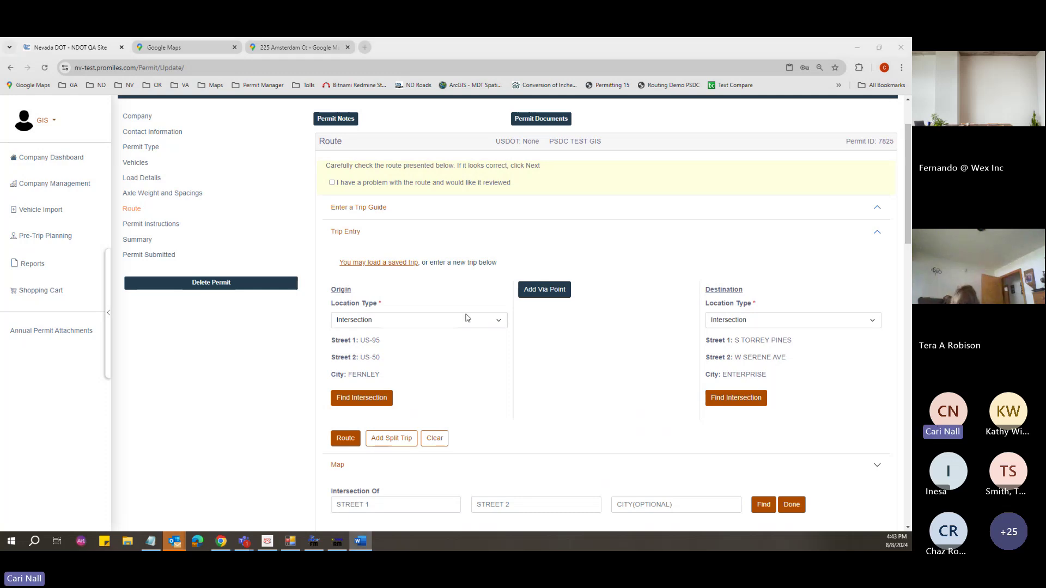
{"action": "left_click", "coordinate": [388, 326]}
{"action": "left_click", "coordinate": [386, 342]}
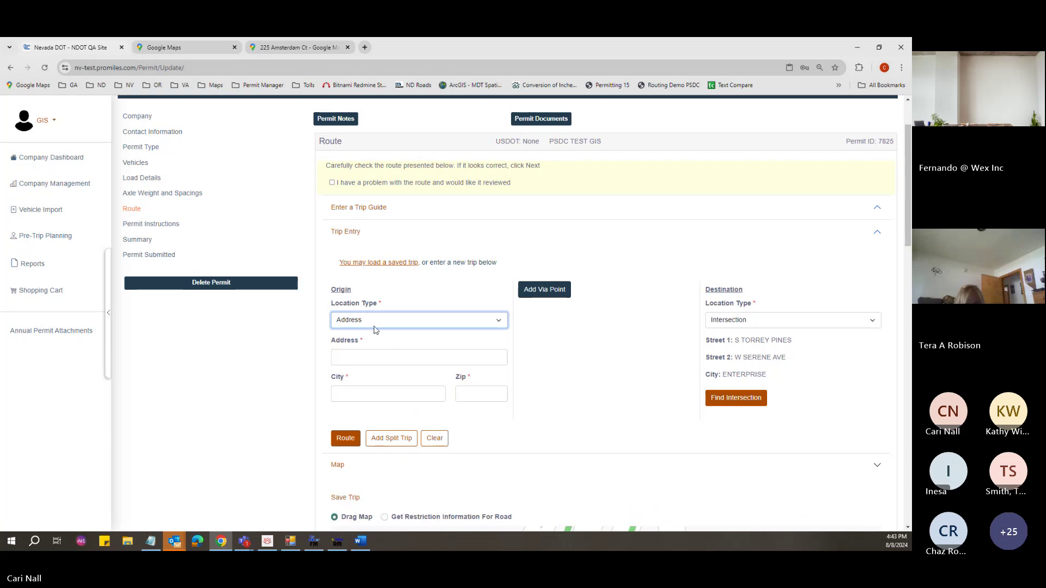
- Fill the origin with the suggested street address and LAS VEGAS as the city
{"action": "left_click", "coordinate": [375, 358]}
{"action": "key", "text": "Down"}
{"action": "key", "text": "Return"}
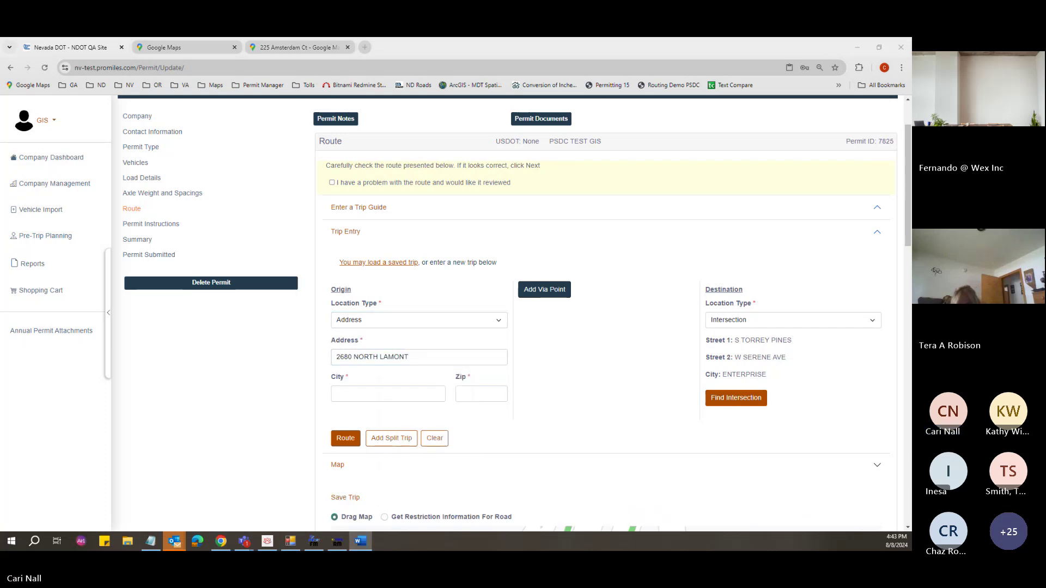
{"action": "left_click", "coordinate": [388, 394]}
{"action": "left_click", "coordinate": [376, 414]}
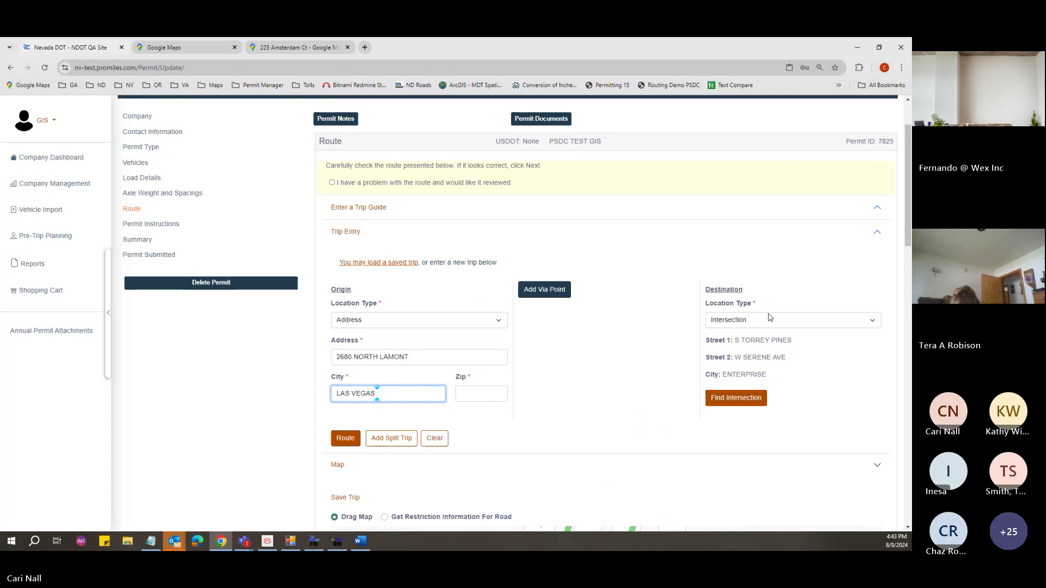
- Set the destination type to Address, paste its street address and SPARKS city, and calculate the route
{"action": "left_click", "coordinate": [770, 320]}
{"action": "left_click", "coordinate": [760, 341]}
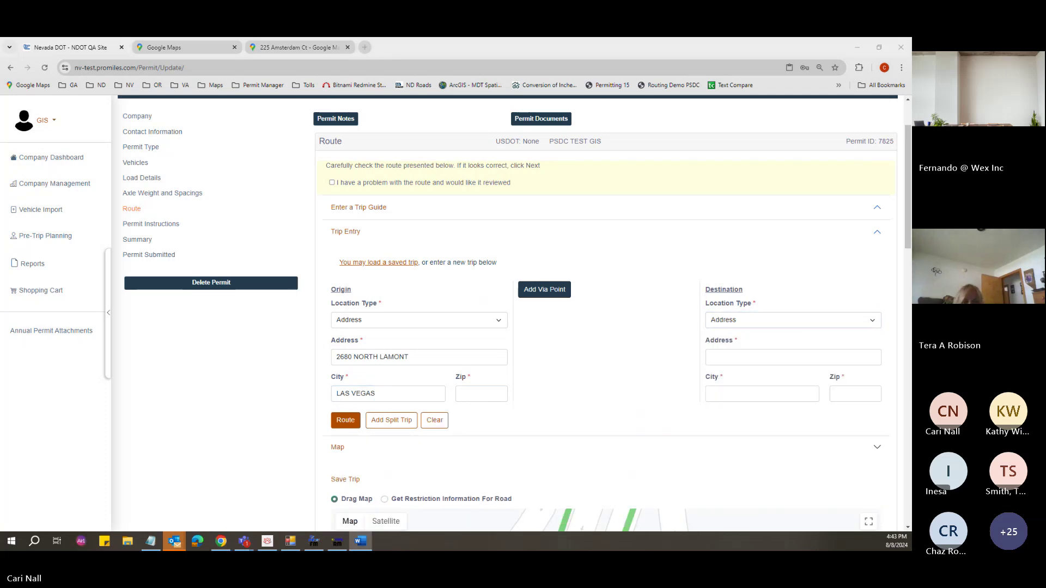
{"action": "left_click", "coordinate": [759, 359]}
{"action": "type", "text": "7400 USA PARKWAY"}
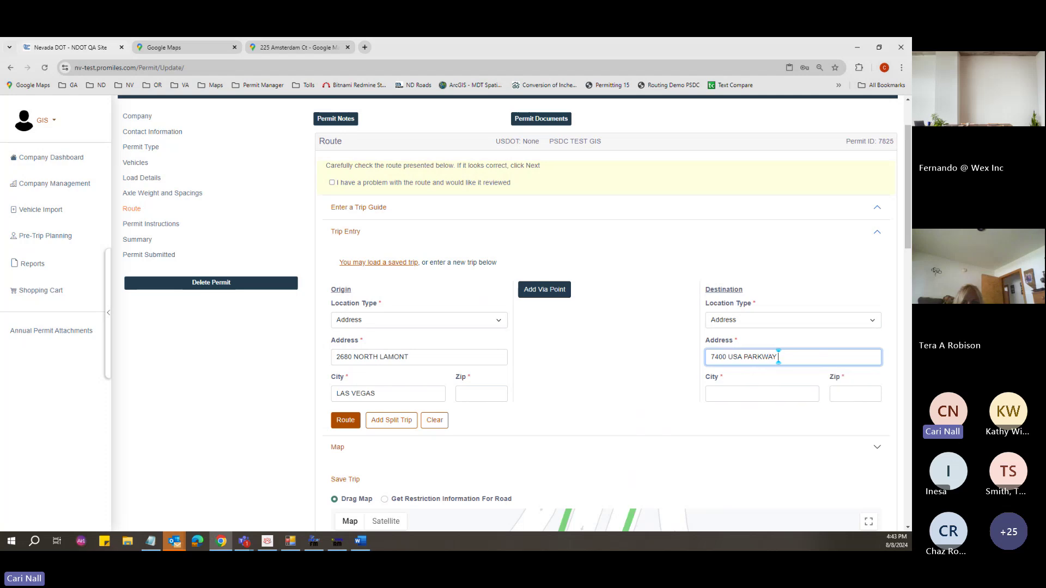
{"action": "key", "text": "alt+Tab"}
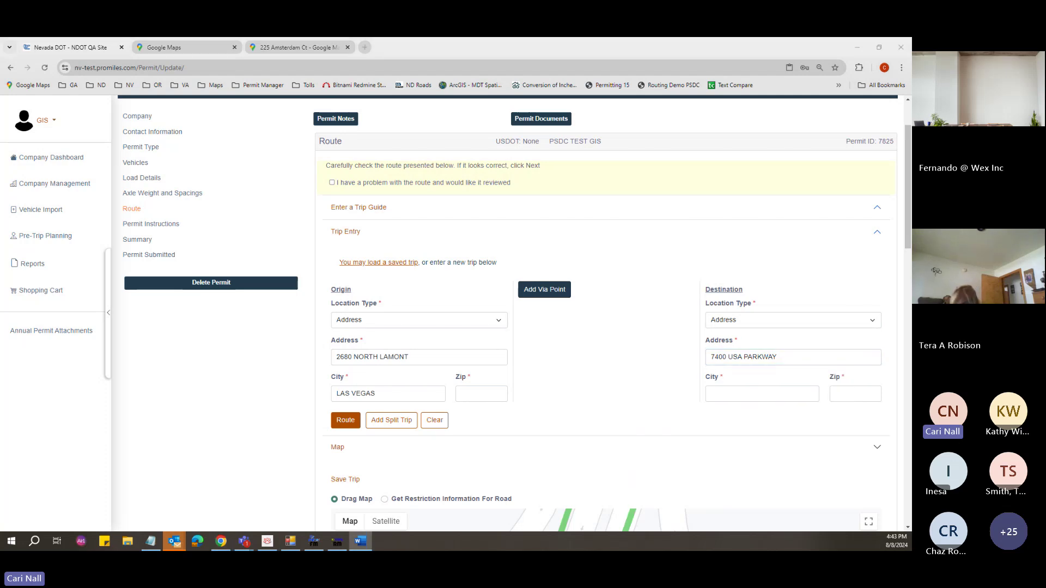
{"action": "left_click", "coordinate": [763, 395]}
{"action": "type", "text": "SPARKS"}
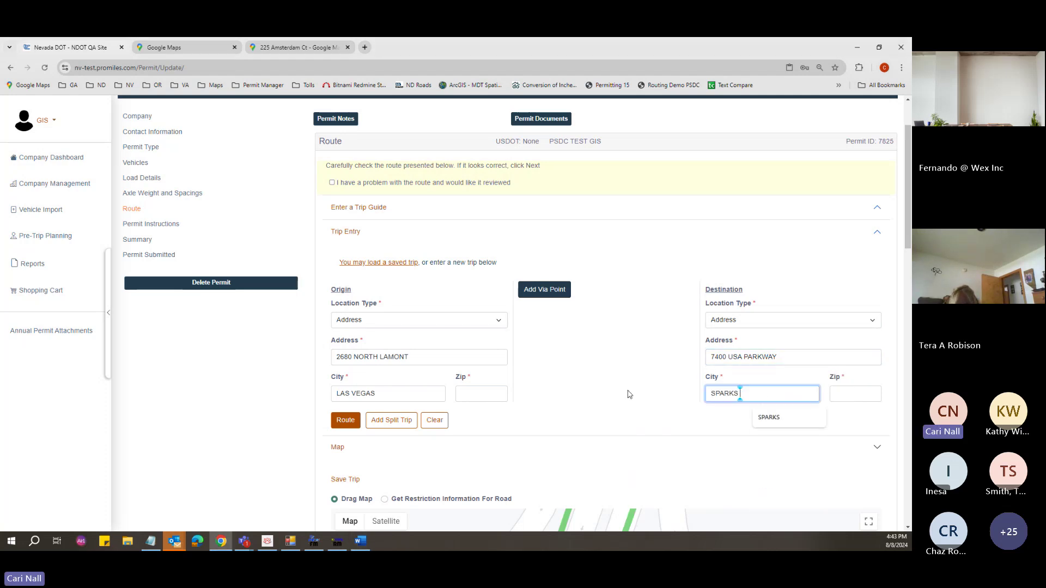
{"action": "left_click", "coordinate": [341, 424]}
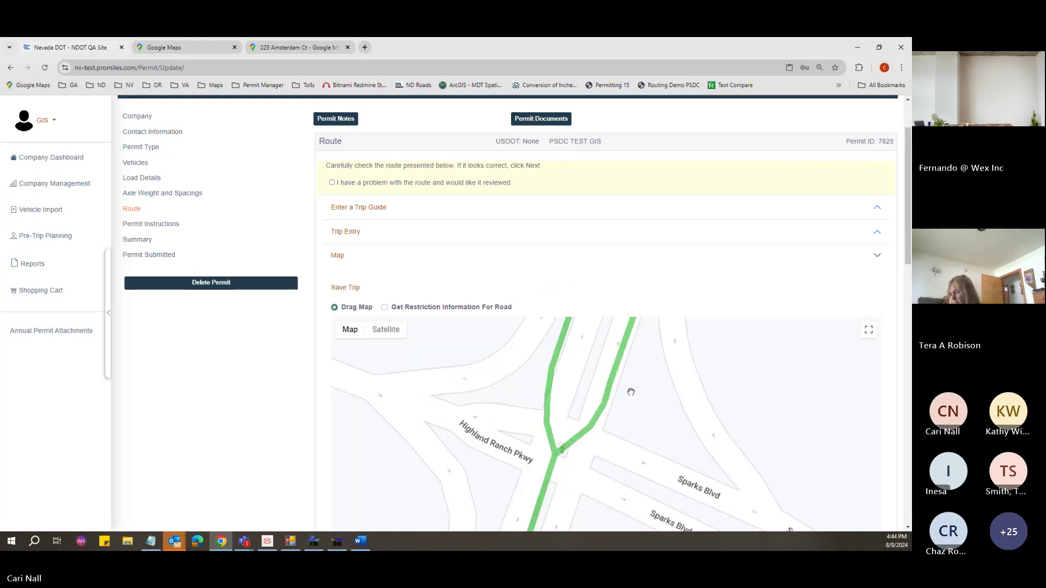
- Reshape the route by dragging via point 1 and the Beatty via point to run through Goldfield
{"action": "scroll", "coordinate": [271, 408], "scroll_direction": "down", "scroll_amount": 2}
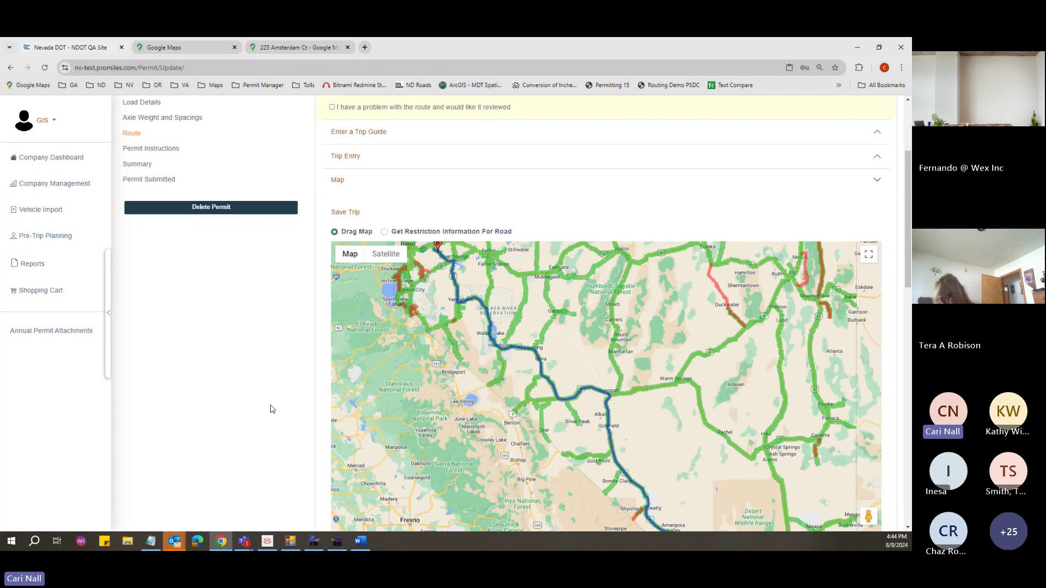
{"action": "scroll", "coordinate": [271, 409], "scroll_direction": "down", "scroll_amount": 2}
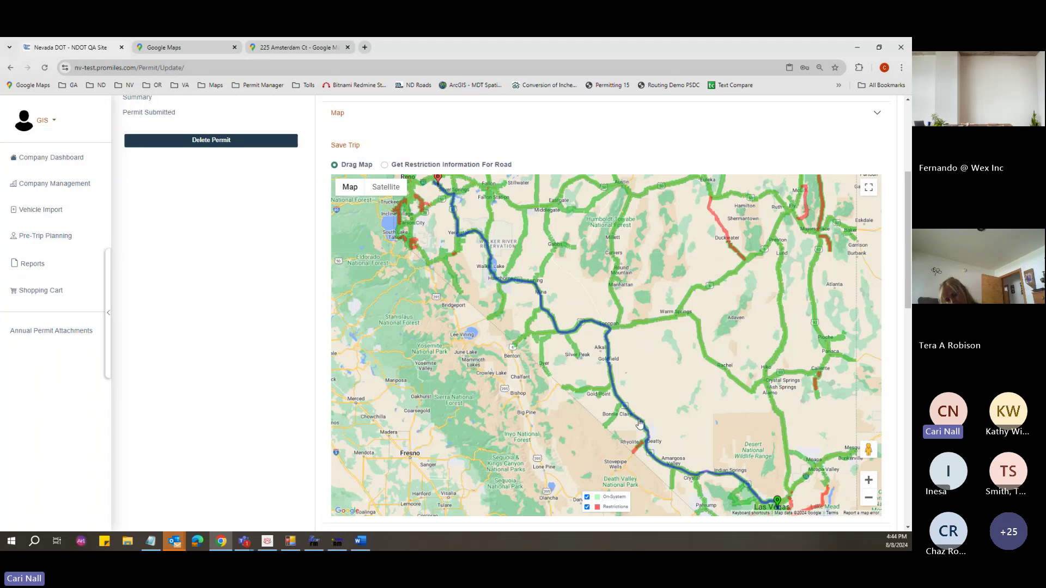
{"action": "mouse_move", "coordinate": [639, 423]}
{"action": "left_mouse_down"}
{"action": "mouse_move", "coordinate": [630, 420]}
{"action": "mouse_move", "coordinate": [675, 381]}
{"action": "mouse_move", "coordinate": [717, 362]}
{"action": "left_mouse_up"}
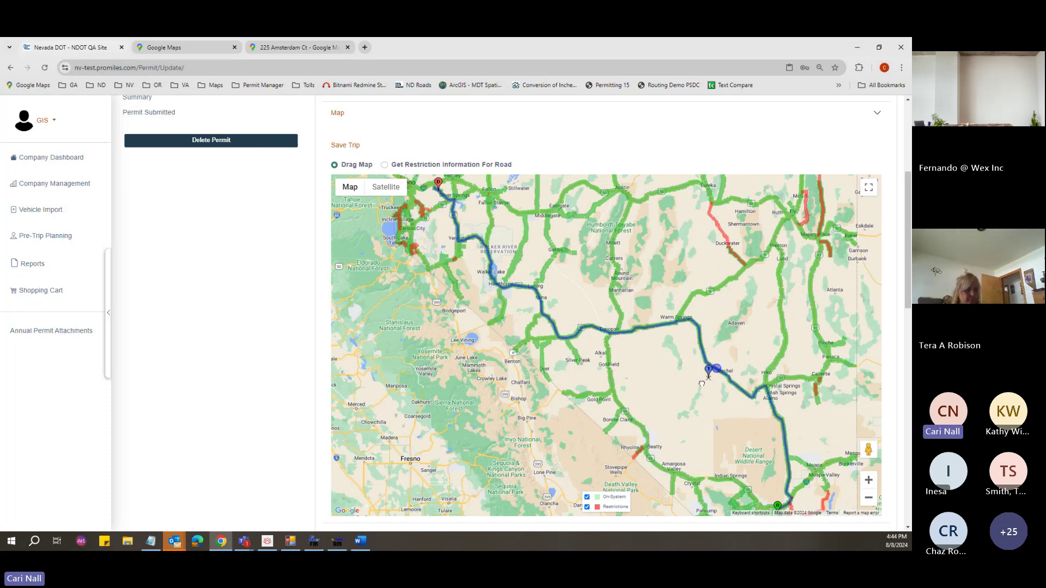
{"action": "mouse_move", "coordinate": [637, 467]}
{"action": "left_mouse_down"}
{"action": "mouse_move", "coordinate": [719, 395]}
{"action": "mouse_move", "coordinate": [725, 370]}
{"action": "left_mouse_up"}
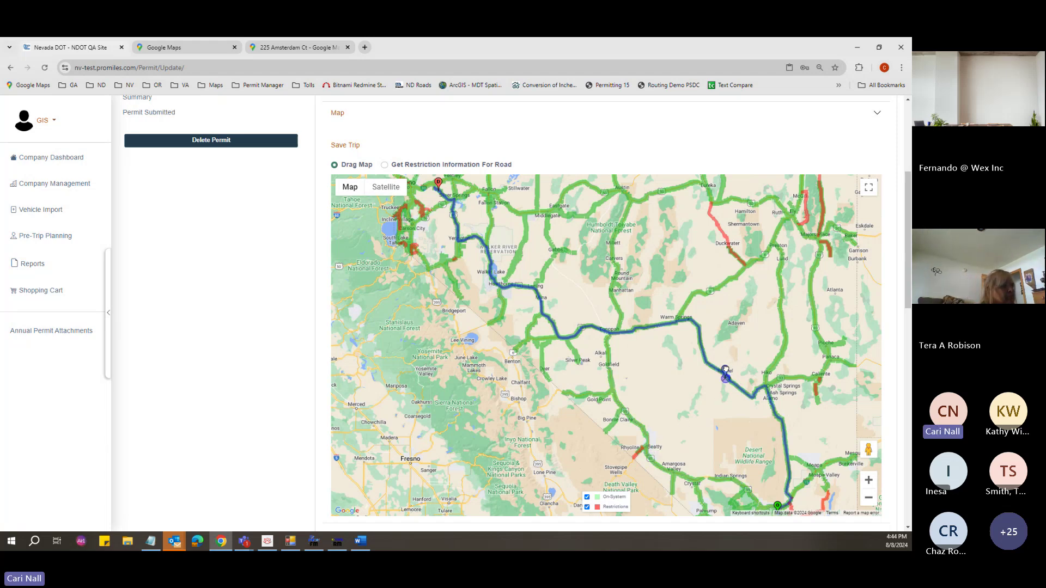
- Drag a via point off the route onto the road near Fernley 95A Speedway
{"action": "left_click", "coordinate": [869, 481]}
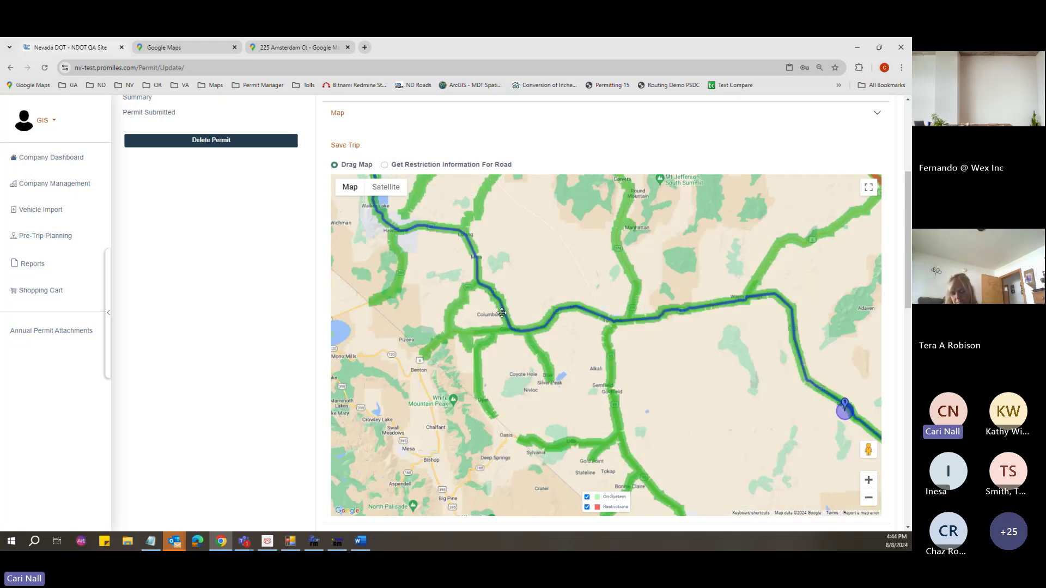
{"action": "left_click_drag", "start_coordinate": [502, 313], "coordinate": [720, 482]}
{"action": "left_click_drag", "start_coordinate": [821, 416], "coordinate": [868, 486]}
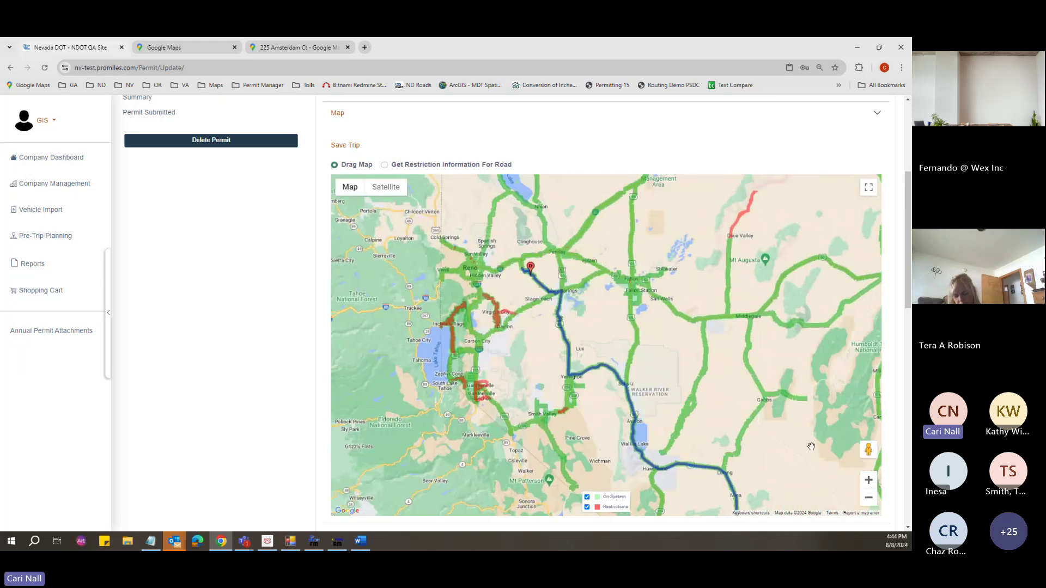
{"action": "left_click", "coordinate": [868, 482]}
{"action": "double_click", "coordinate": [447, 245]}
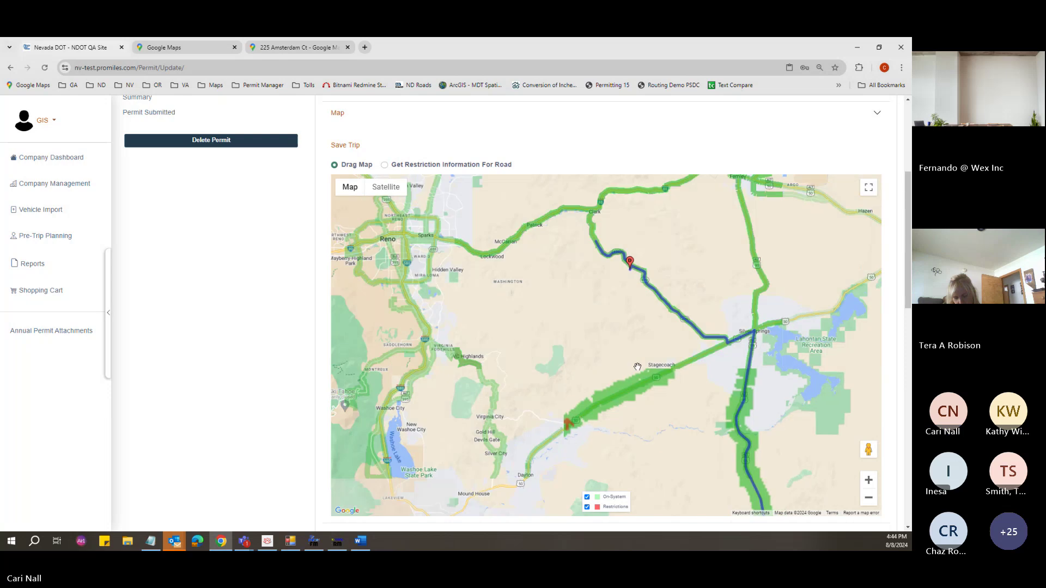
{"action": "scroll", "coordinate": [751, 371], "scroll_direction": "up", "scroll_amount": 2}
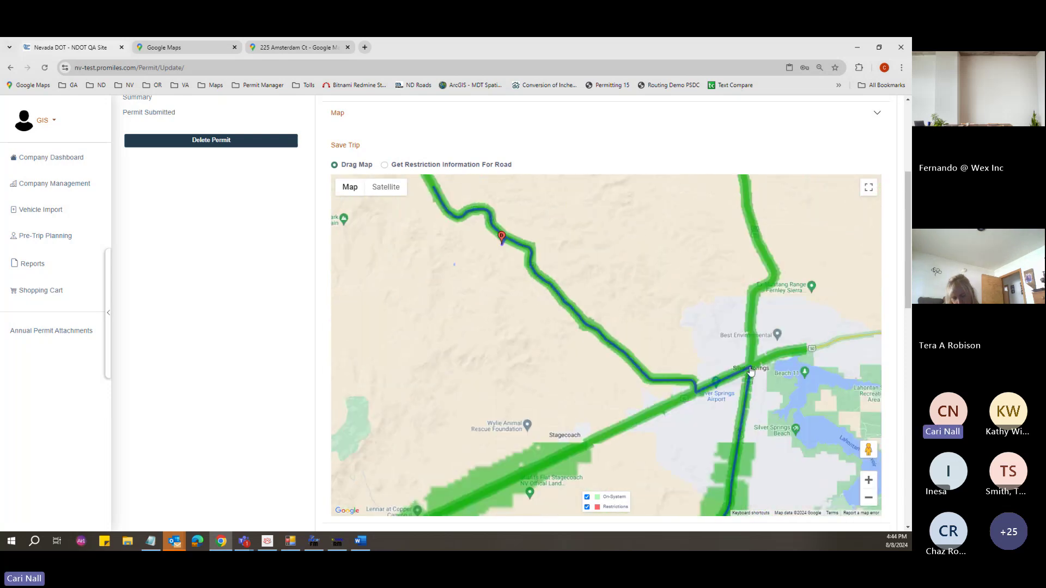
{"action": "left_click_drag", "start_coordinate": [469, 236], "coordinate": [539, 291]}
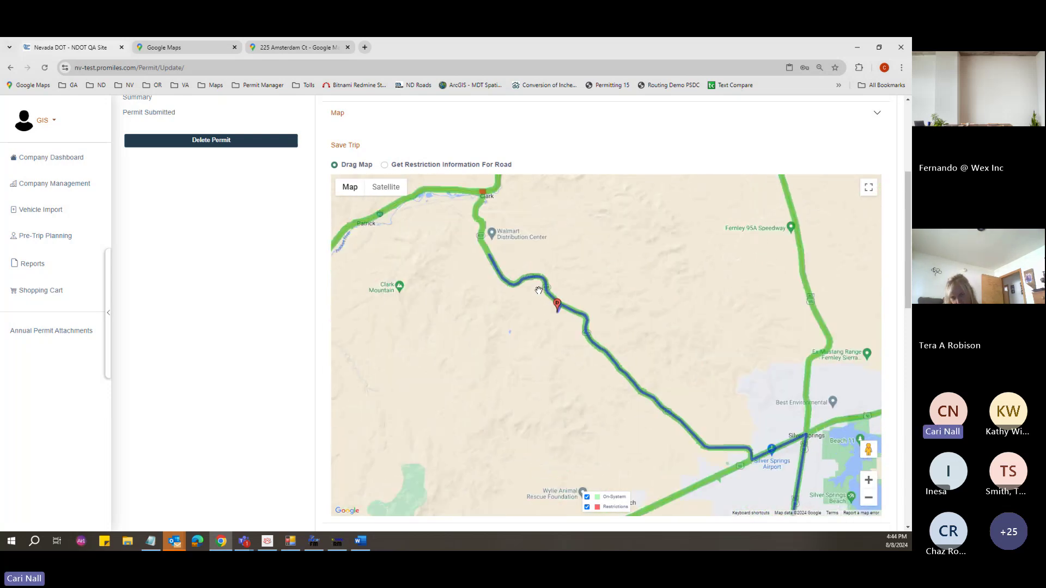
{"action": "left_click_drag", "start_coordinate": [490, 262], "coordinate": [482, 290]}
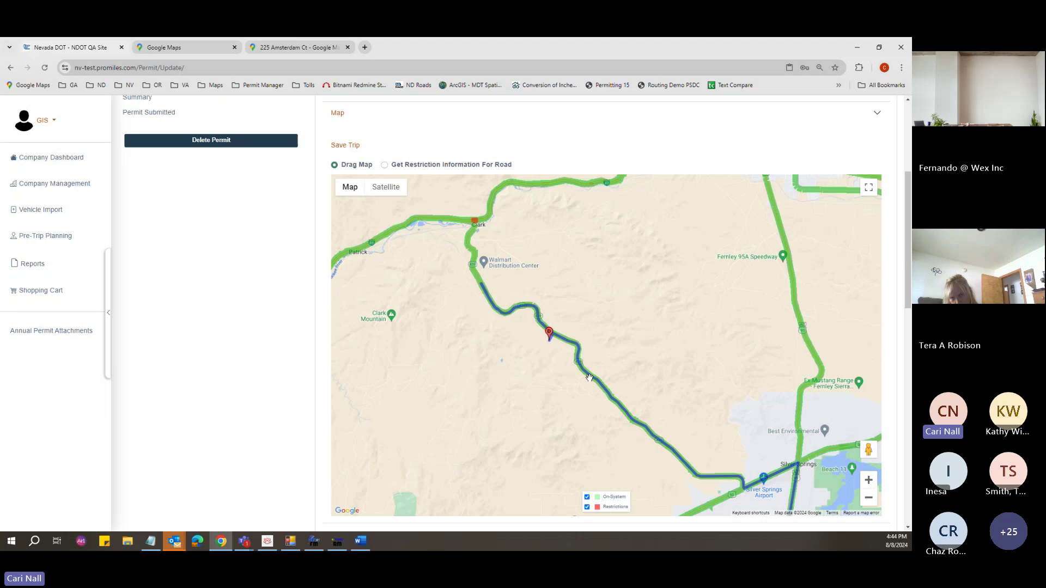
{"action": "mouse_move", "coordinate": [590, 379]}
{"action": "left_mouse_down"}
{"action": "mouse_move", "coordinate": [589, 364]}
{"action": "mouse_move", "coordinate": [610, 349]}
{"action": "mouse_move", "coordinate": [781, 267]}
{"action": "left_mouse_up"}
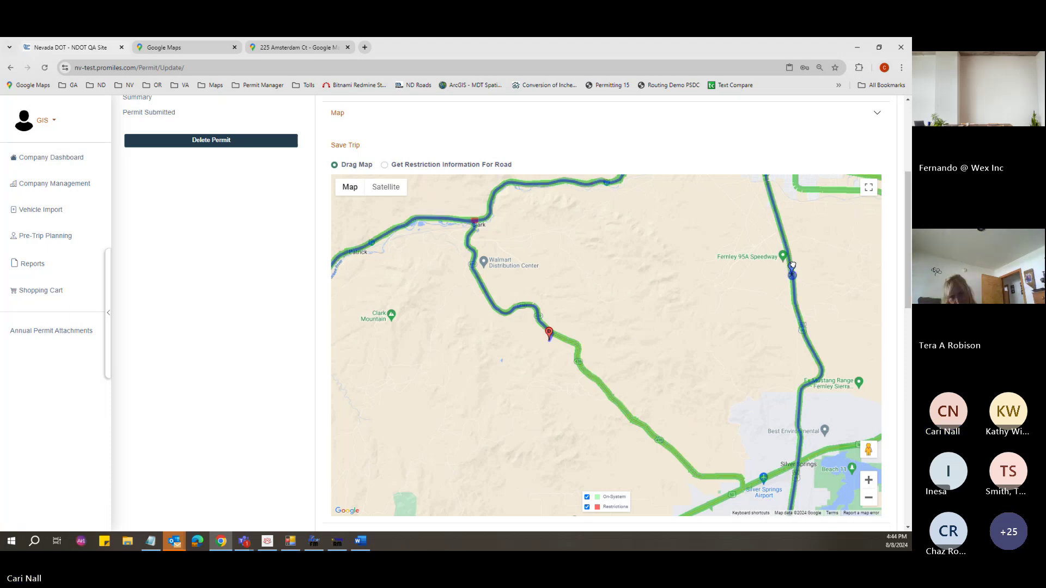
{"action": "left_click_drag", "start_coordinate": [611, 289], "coordinate": [654, 303]}
- Frame the Clark interchange close up and select Get Restriction Information For Road
{"action": "left_click_drag", "start_coordinate": [380, 280], "coordinate": [611, 318]}
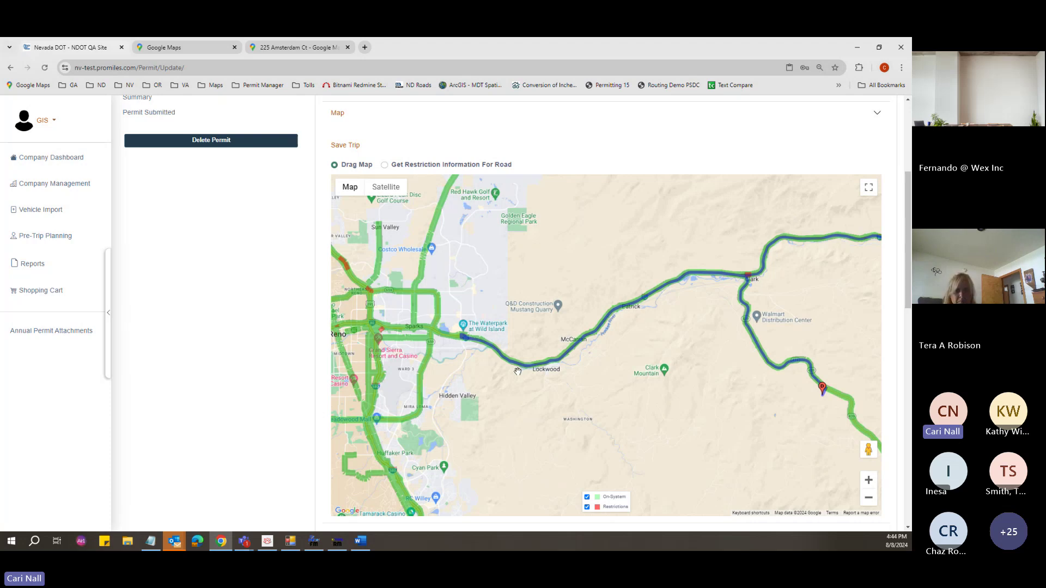
{"action": "left_click_drag", "start_coordinate": [754, 297], "coordinate": [605, 308]}
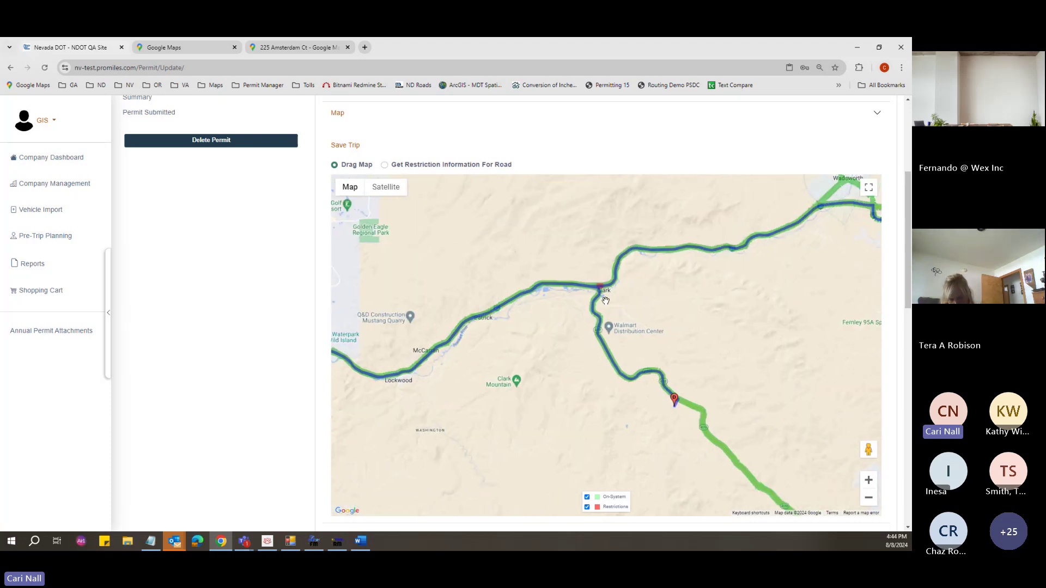
{"action": "scroll", "coordinate": [654, 305], "scroll_direction": "up", "scroll_amount": 3}
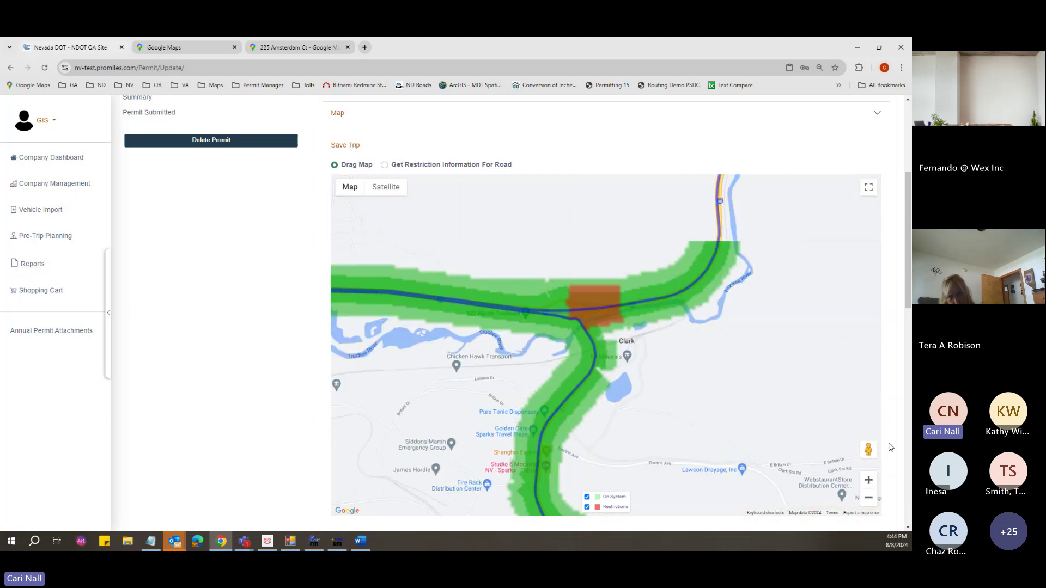
{"action": "double_click", "coordinate": [869, 482]}
{"action": "left_click_drag", "start_coordinate": [635, 303], "coordinate": [636, 400]}
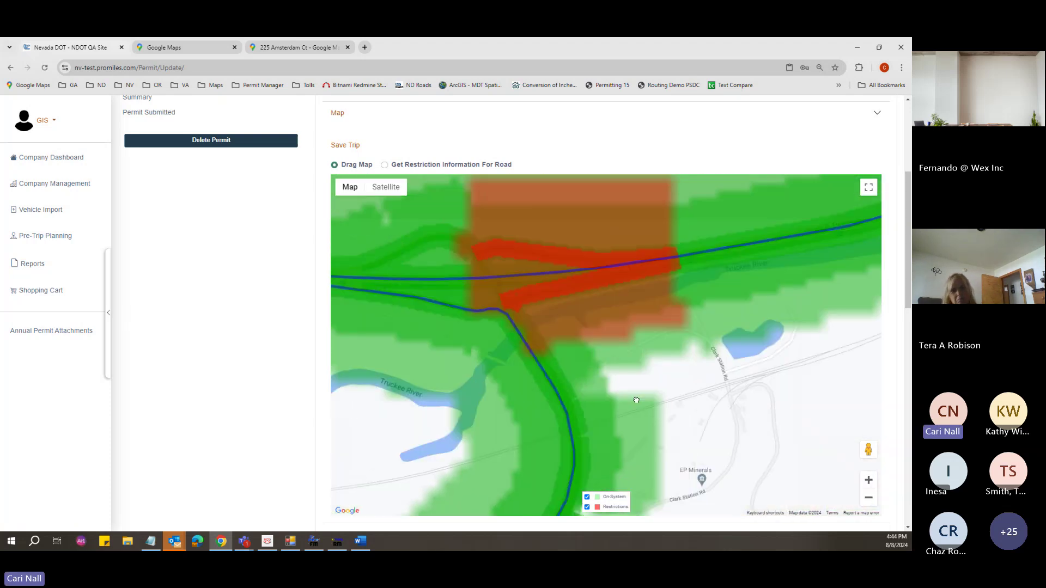
{"action": "left_click", "coordinate": [385, 164]}
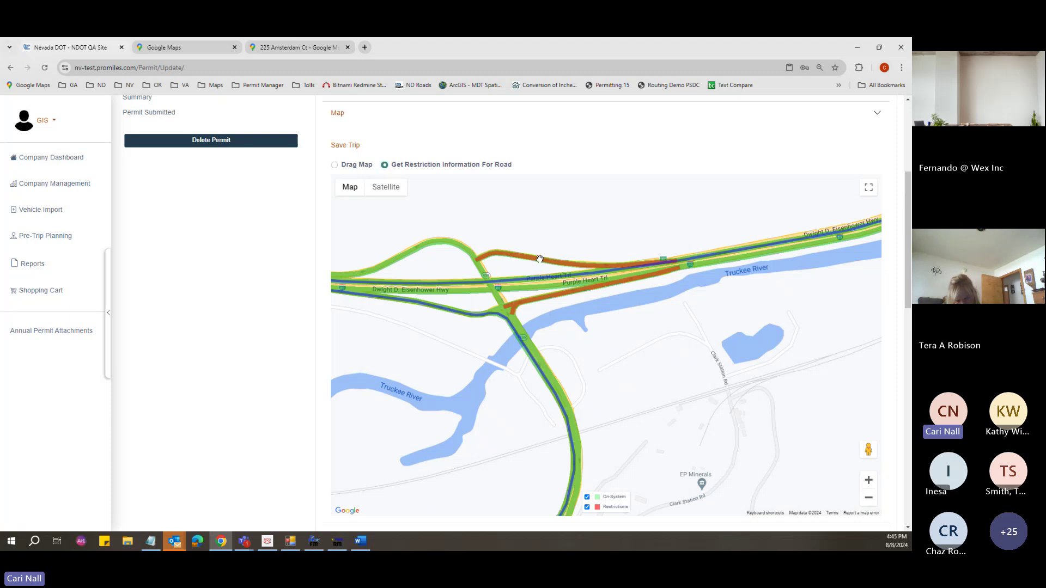
{"action": "left_click", "coordinate": [540, 259]}
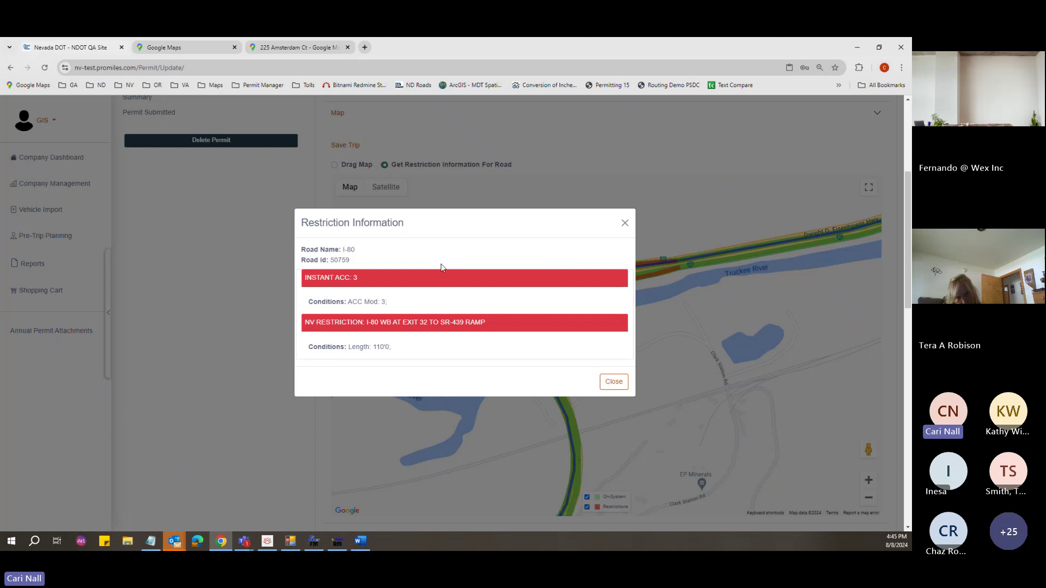
{"action": "left_click_drag", "start_coordinate": [393, 352], "coordinate": [348, 359]}
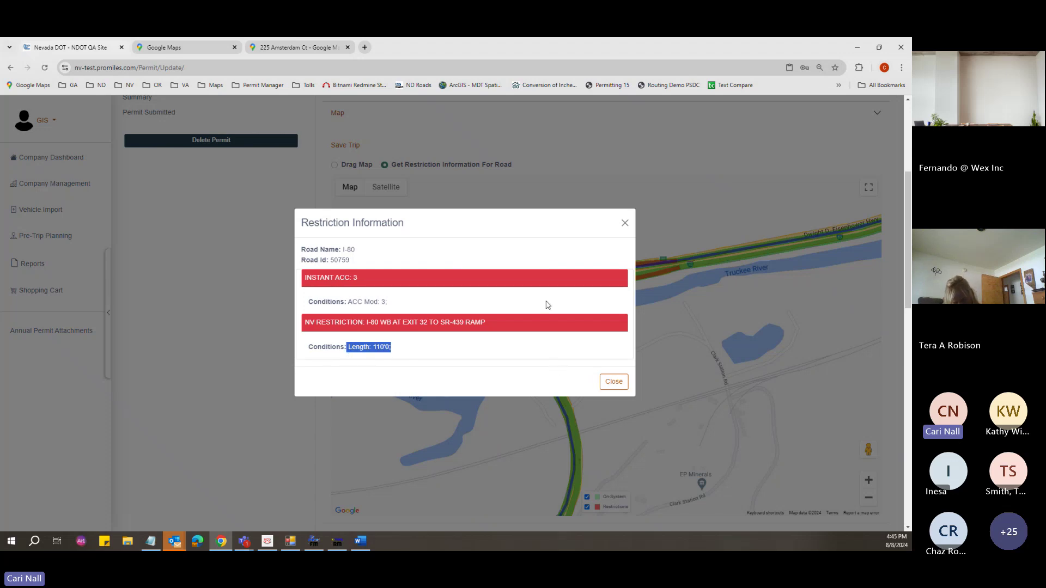
{"action": "left_click", "coordinate": [625, 224]}
{"action": "left_click_drag", "start_coordinate": [502, 284], "coordinate": [529, 301]}
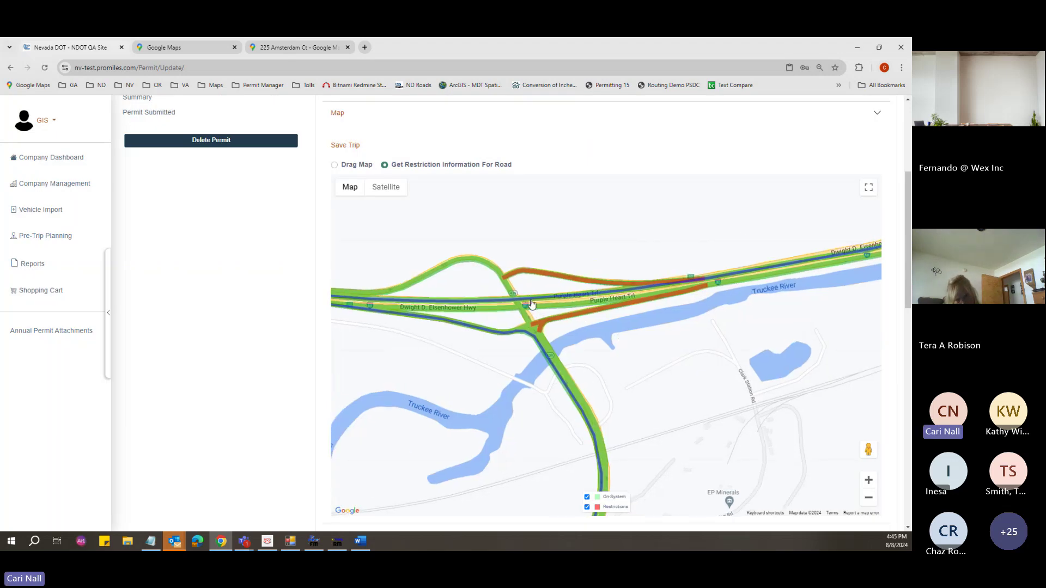
- Drop via point 3 on the orange restricted ramp and inspect the Clark interchange around it
{"action": "left_click", "coordinate": [535, 262]}
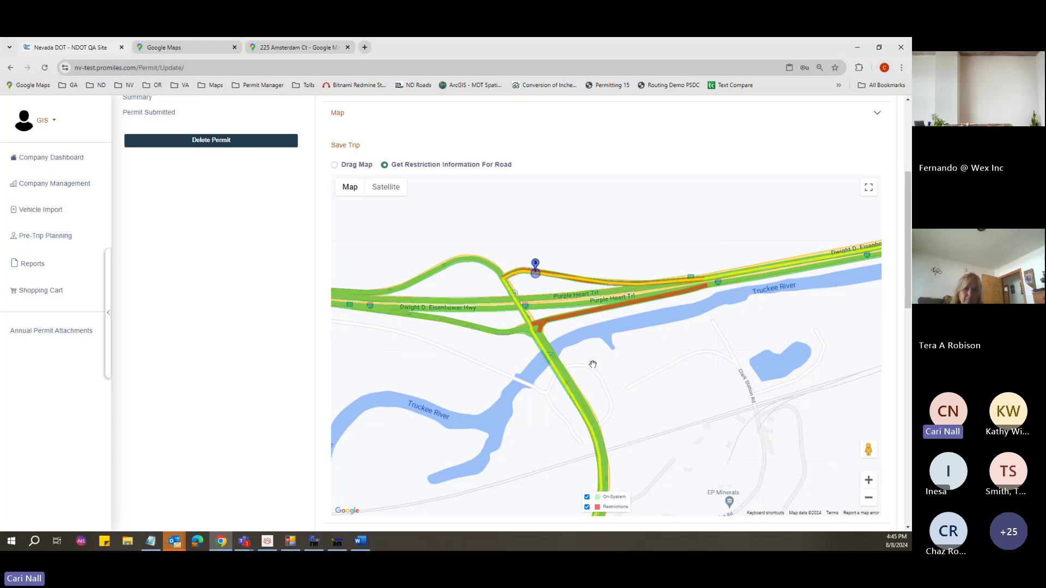
{"action": "left_click_drag", "start_coordinate": [709, 278], "coordinate": [695, 284]}
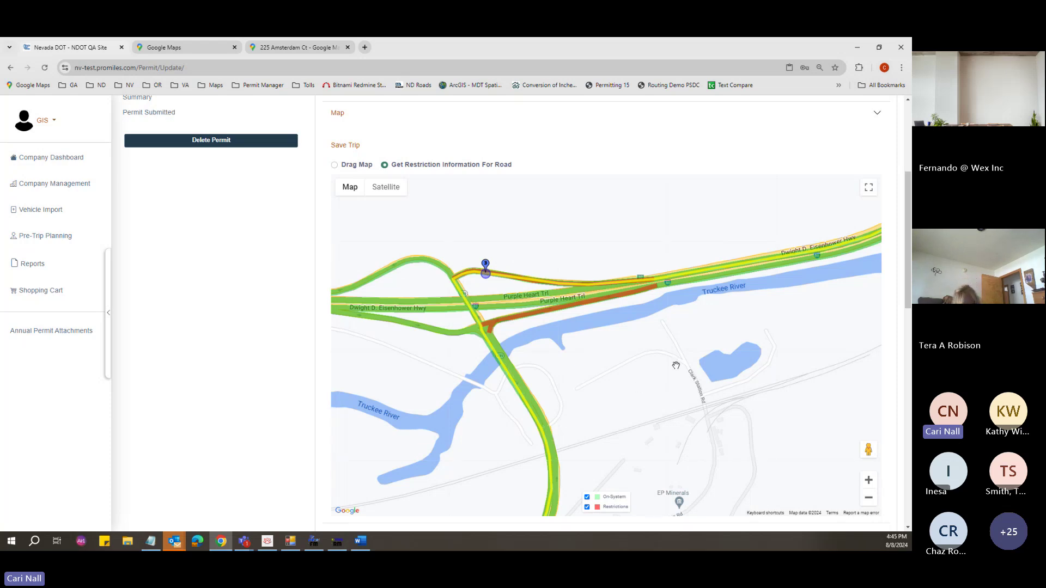
{"action": "left_click_drag", "start_coordinate": [504, 320], "coordinate": [524, 322]}
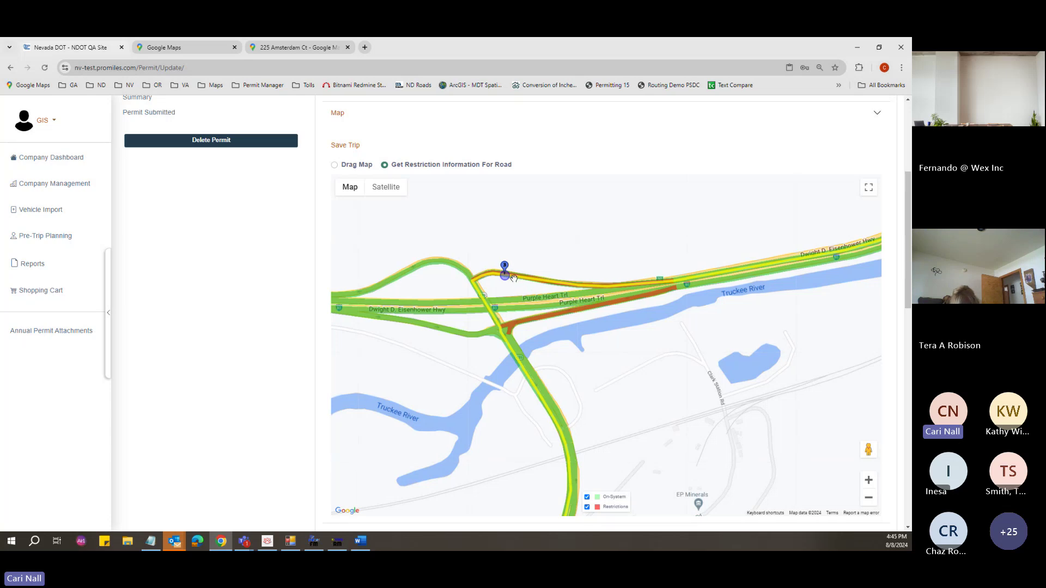
{"action": "left_click", "coordinate": [869, 498]}
{"action": "scroll", "coordinate": [628, 291], "scroll_direction": "up", "scroll_amount": 2}
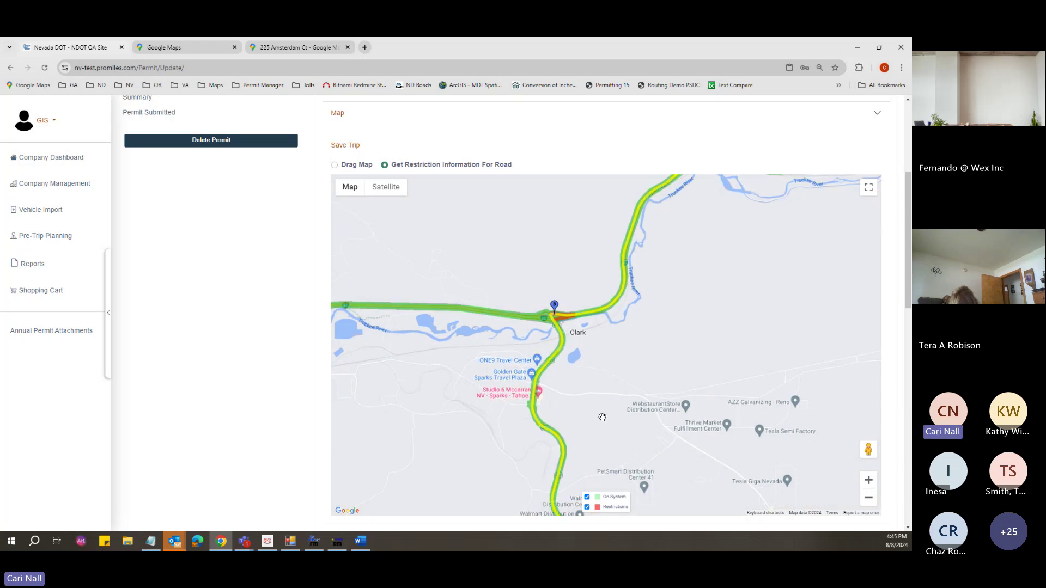
{"action": "left_click_drag", "start_coordinate": [613, 425], "coordinate": [586, 397]}
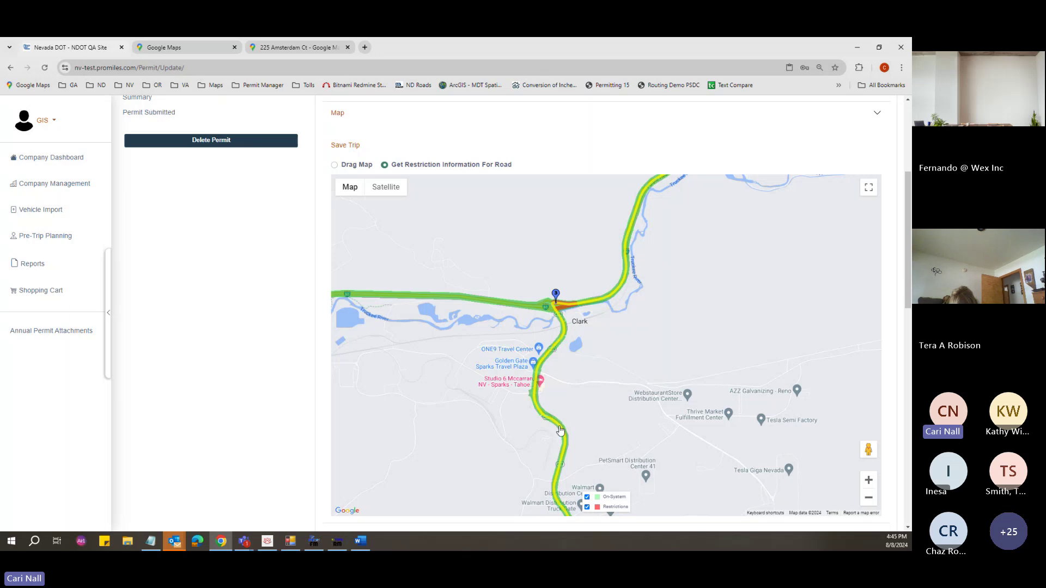
{"action": "left_click_drag", "start_coordinate": [591, 431], "coordinate": [588, 421]}
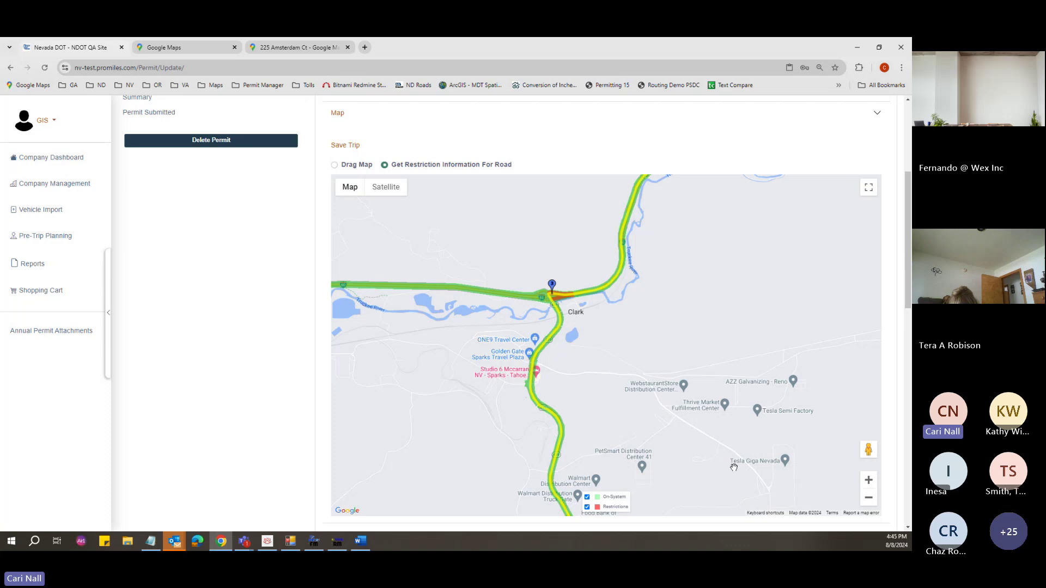
{"action": "left_click_drag", "start_coordinate": [584, 305], "coordinate": [585, 306]}
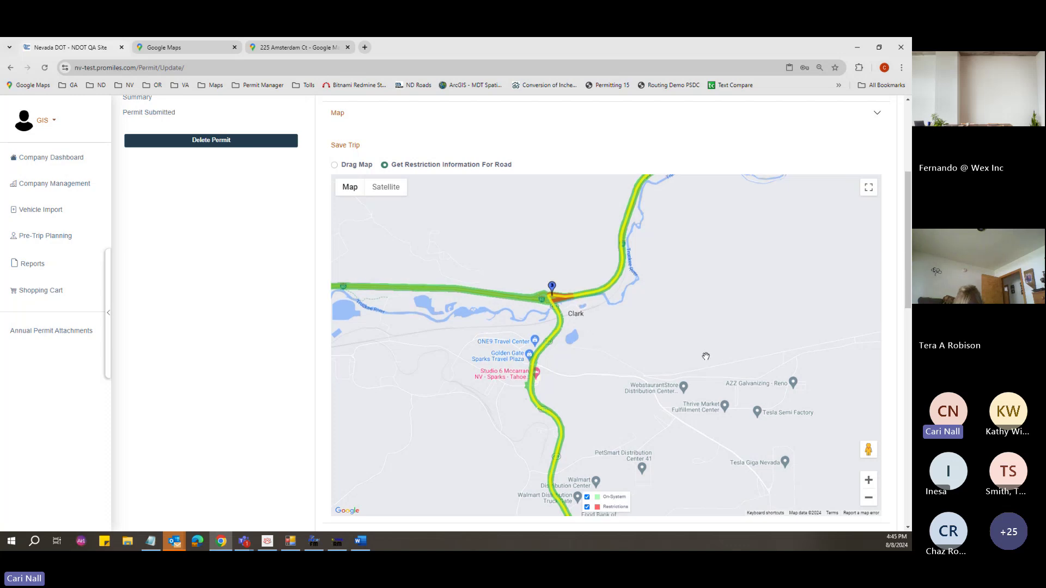
{"action": "left_click", "coordinate": [870, 498]}
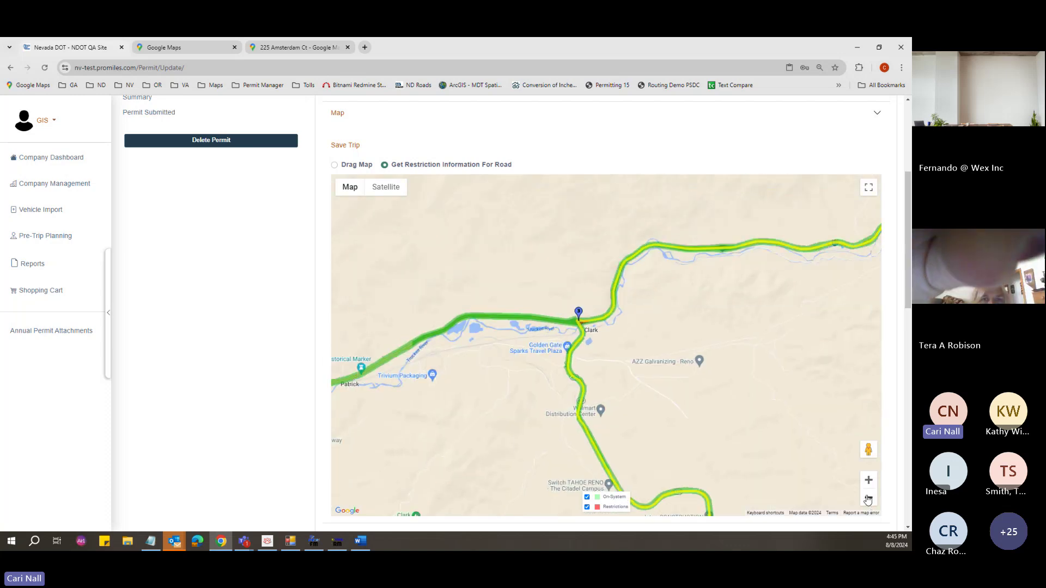
{"action": "left_click_drag", "start_coordinate": [606, 352], "coordinate": [651, 388]}
{"action": "scroll", "coordinate": [588, 338], "scroll_direction": "up", "scroll_amount": 3}
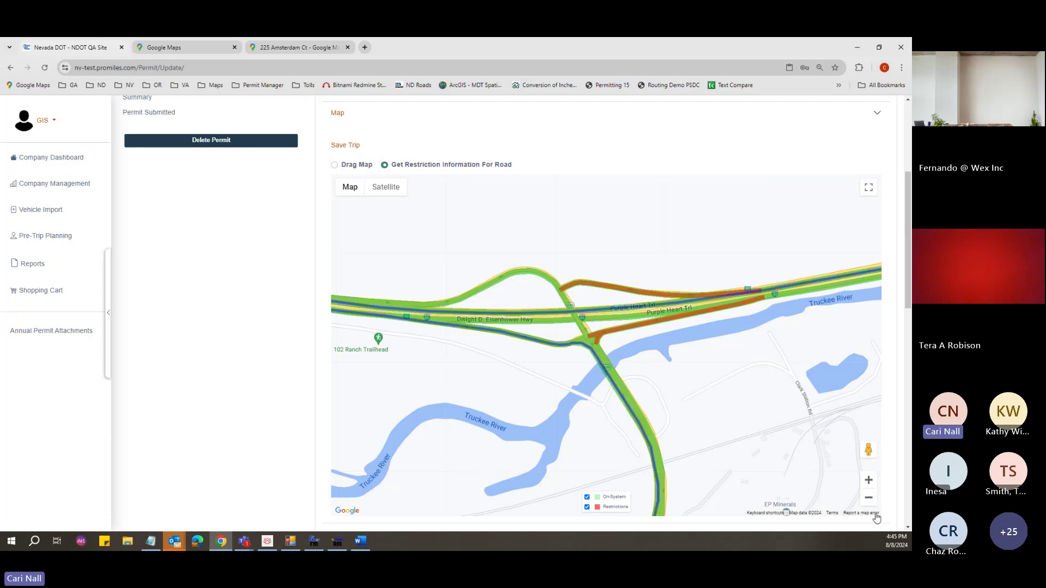
- Zoom out and move the red pin onto the Virginia City restriction segment
{"action": "left_click", "coordinate": [869, 497]}
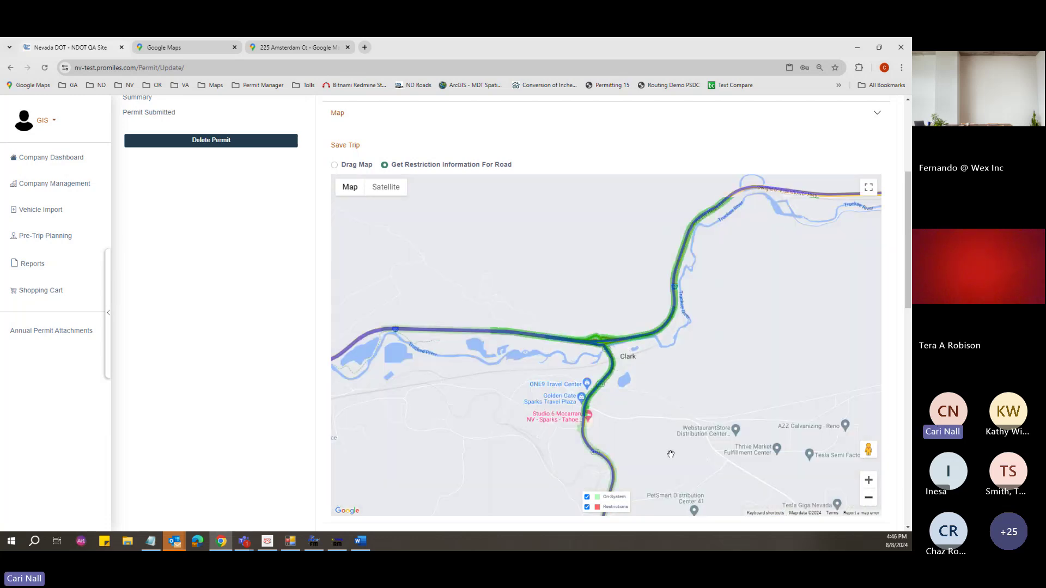
{"action": "left_click", "coordinate": [869, 499]}
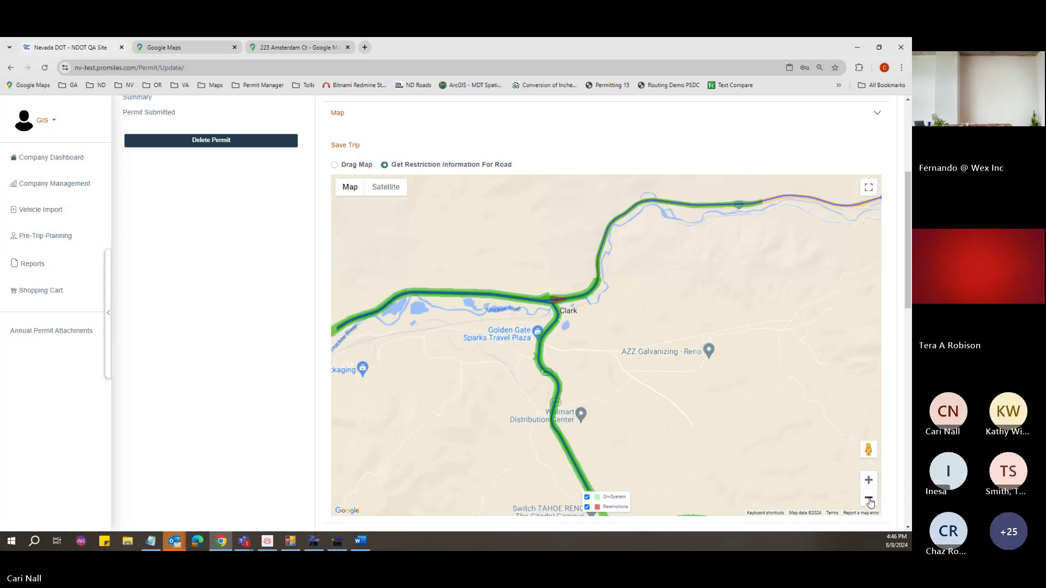
{"action": "left_click", "coordinate": [869, 498]}
{"action": "left_click", "coordinate": [869, 498]}
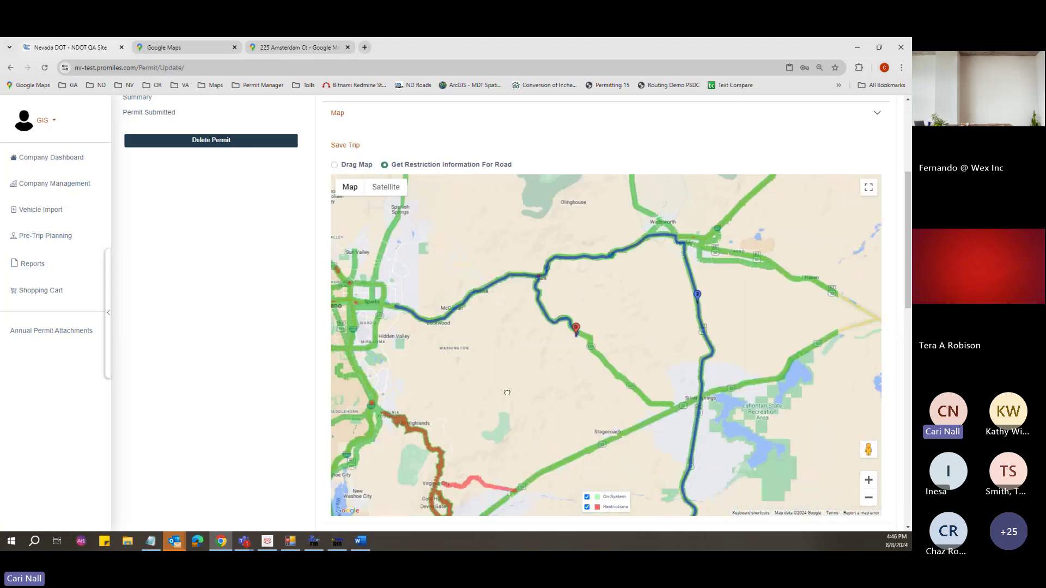
{"action": "left_click_drag", "start_coordinate": [549, 368], "coordinate": [579, 343]}
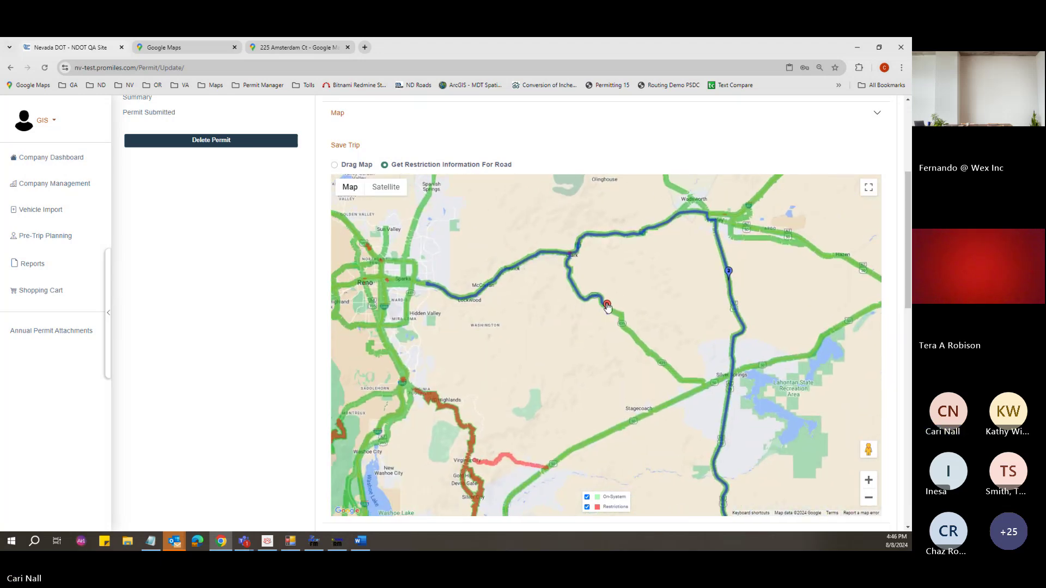
{"action": "left_click_drag", "start_coordinate": [607, 306], "coordinate": [513, 456]}
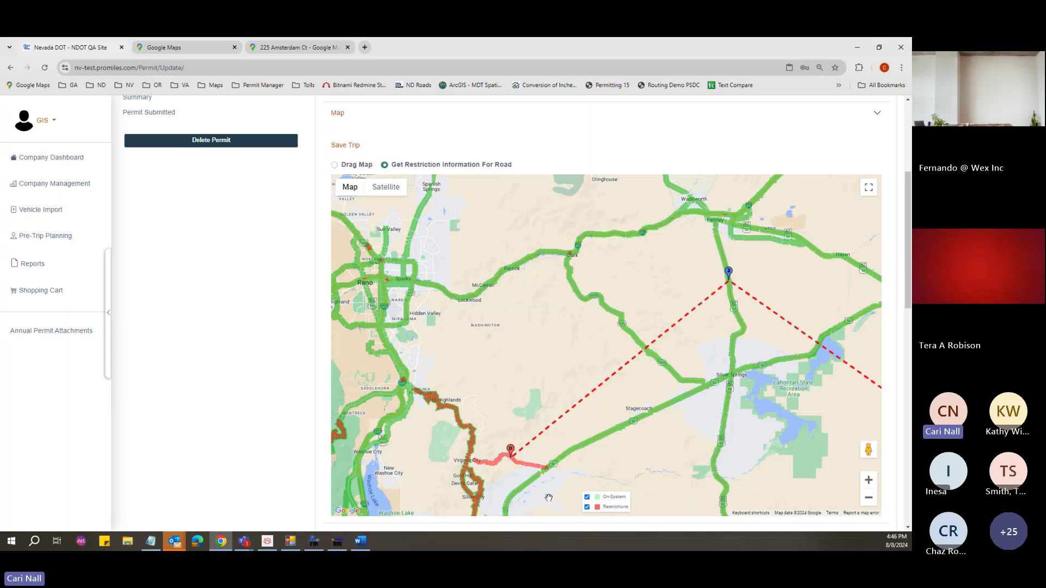
- Follow the redrawn route southeast and zoom in four levels on the red restricted road
{"action": "left_click_drag", "start_coordinate": [732, 268], "coordinate": [755, 248]}
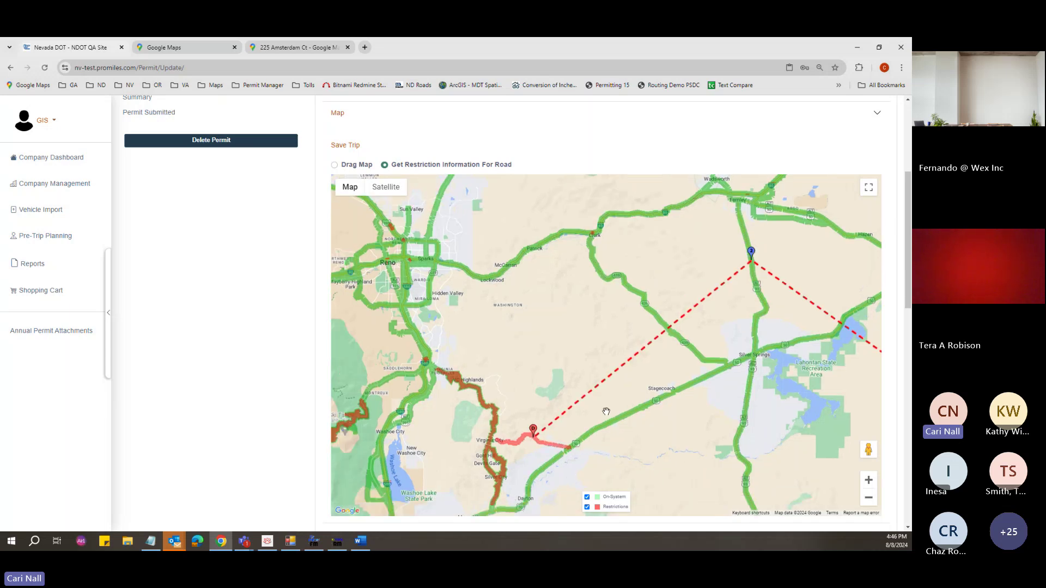
{"action": "left_click_drag", "start_coordinate": [606, 412], "coordinate": [654, 359]}
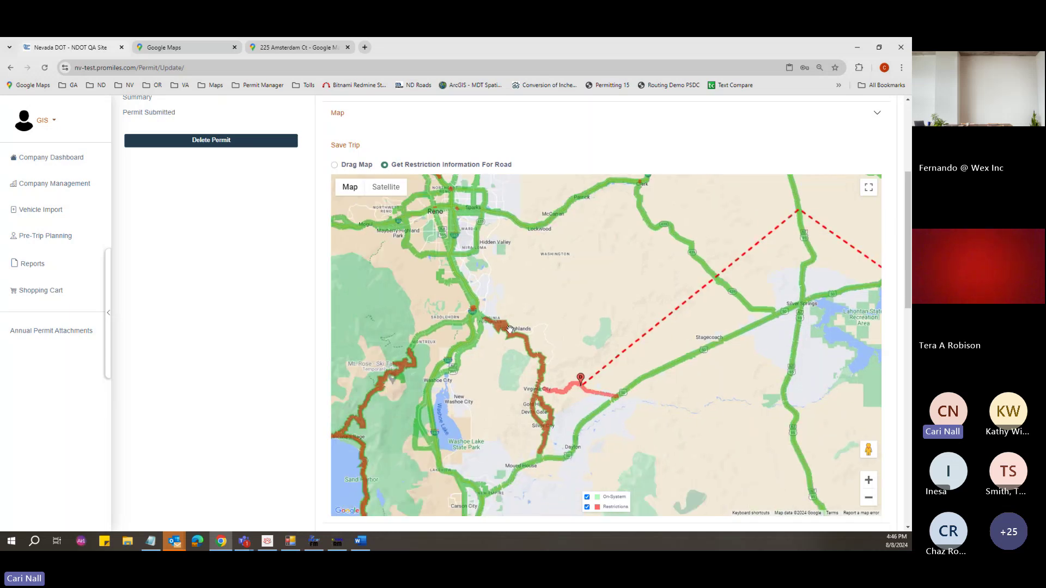
{"action": "left_click", "coordinate": [868, 480]}
{"action": "left_click", "coordinate": [868, 480]}
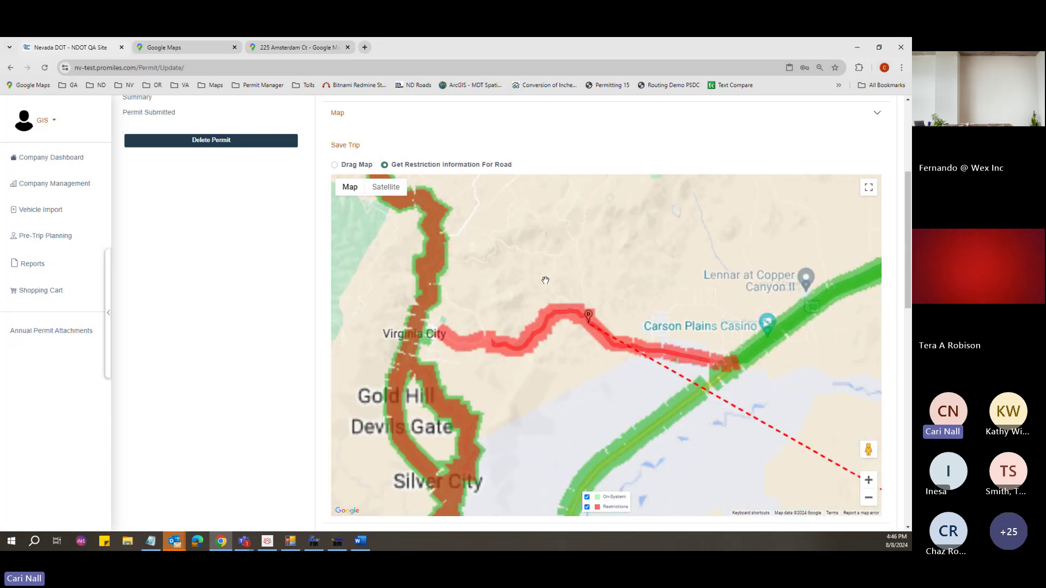
{"action": "left_click", "coordinate": [868, 480]}
{"action": "left_click", "coordinate": [868, 480]}
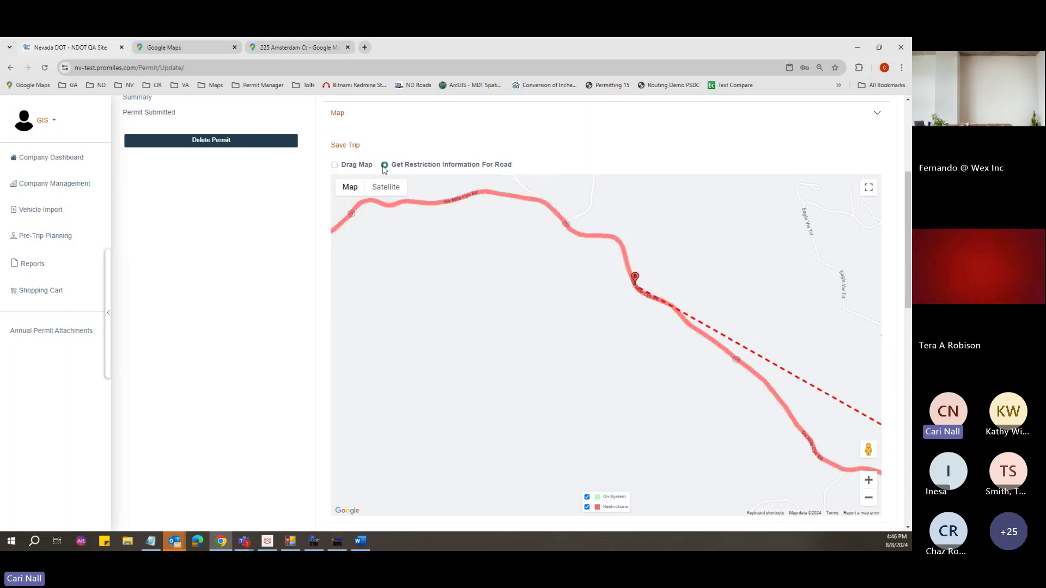
- Read the Six Mile Canyon Rd restriction details, close them, and zoom out two levels
{"action": "left_click", "coordinate": [618, 240]}
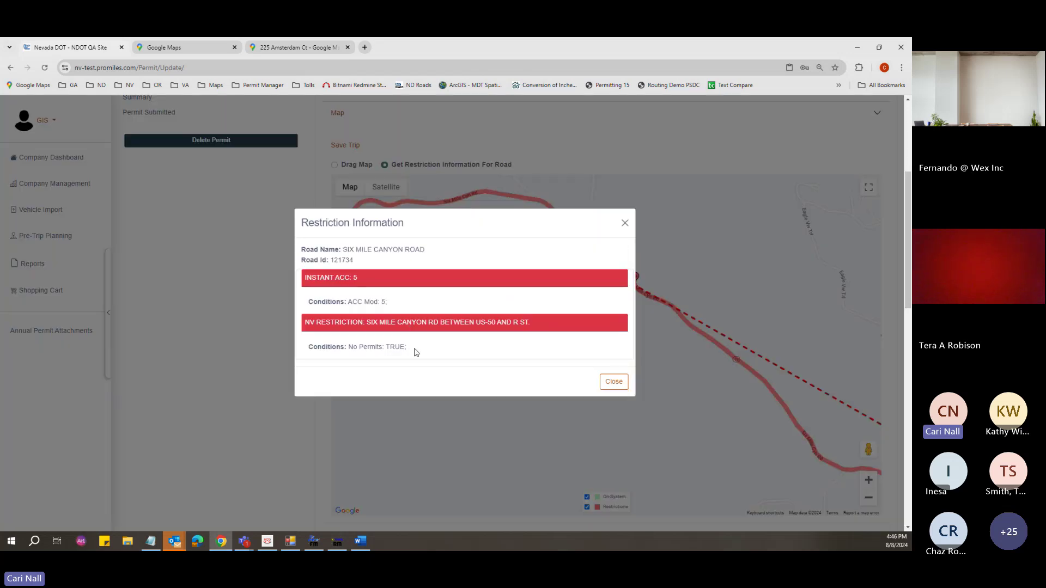
{"action": "left_click_drag", "start_coordinate": [415, 352], "coordinate": [304, 356]}
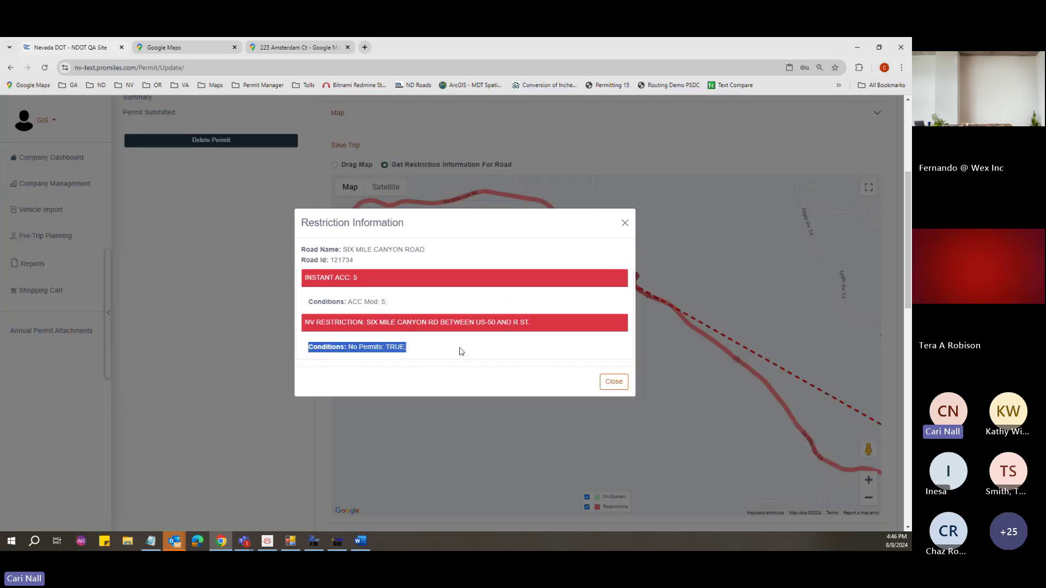
{"action": "left_click", "coordinate": [625, 223]}
{"action": "left_click", "coordinate": [868, 498]}
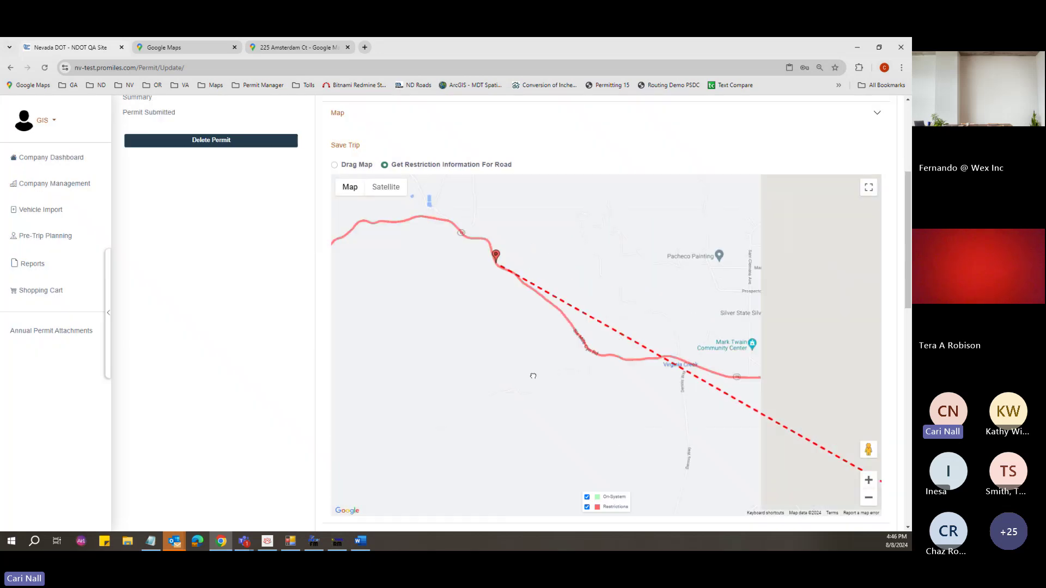
{"action": "left_click", "coordinate": [869, 498]}
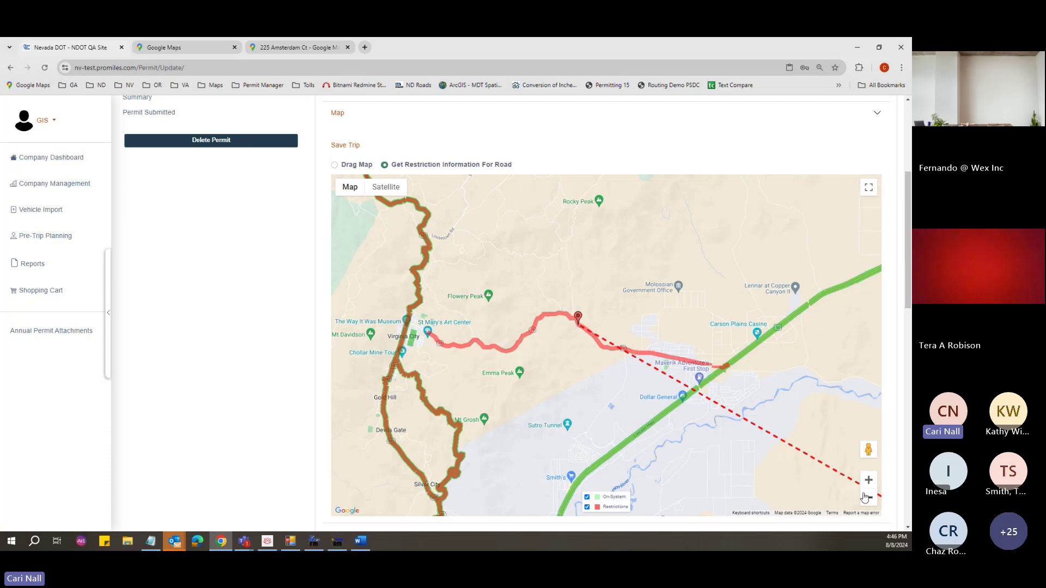
- Move the via point onto the green highway near Dollar General and choose Save and Exit
{"action": "left_click_drag", "start_coordinate": [587, 331], "coordinate": [652, 416]}
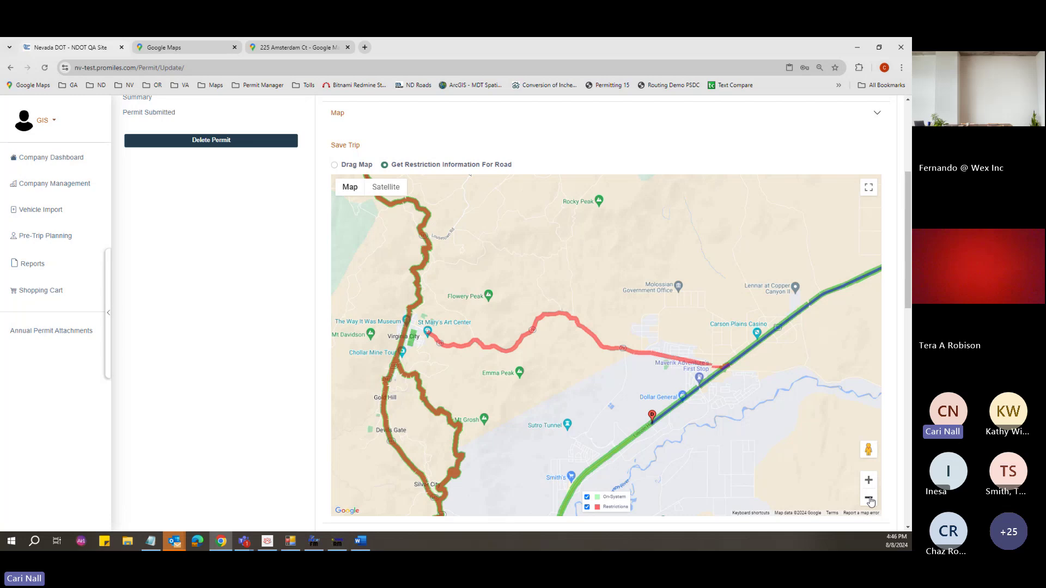
{"action": "key", "text": "alt+Tab"}
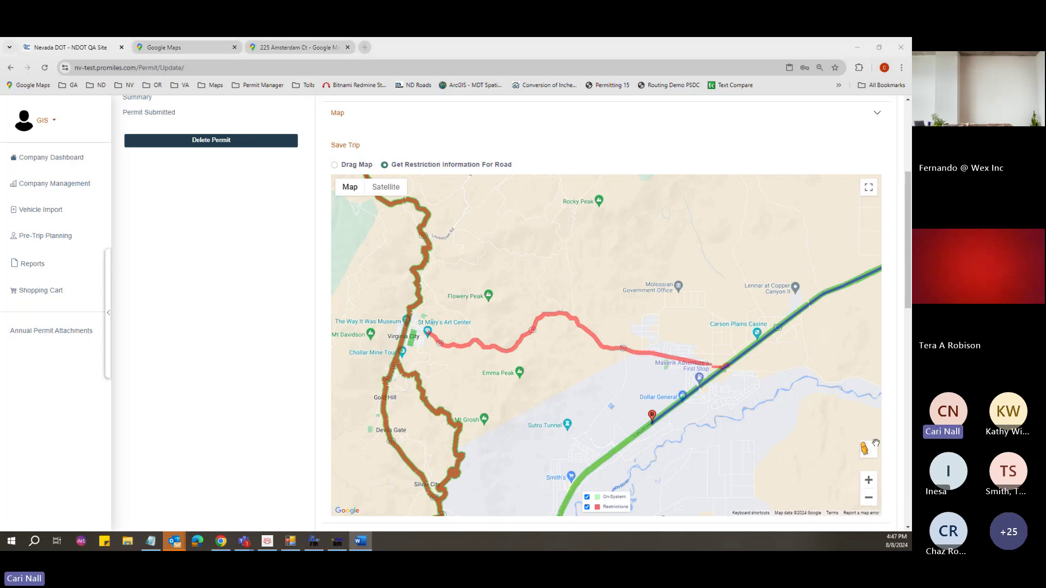
{"action": "left_click_drag", "start_coordinate": [907, 303], "coordinate": [909, 327]}
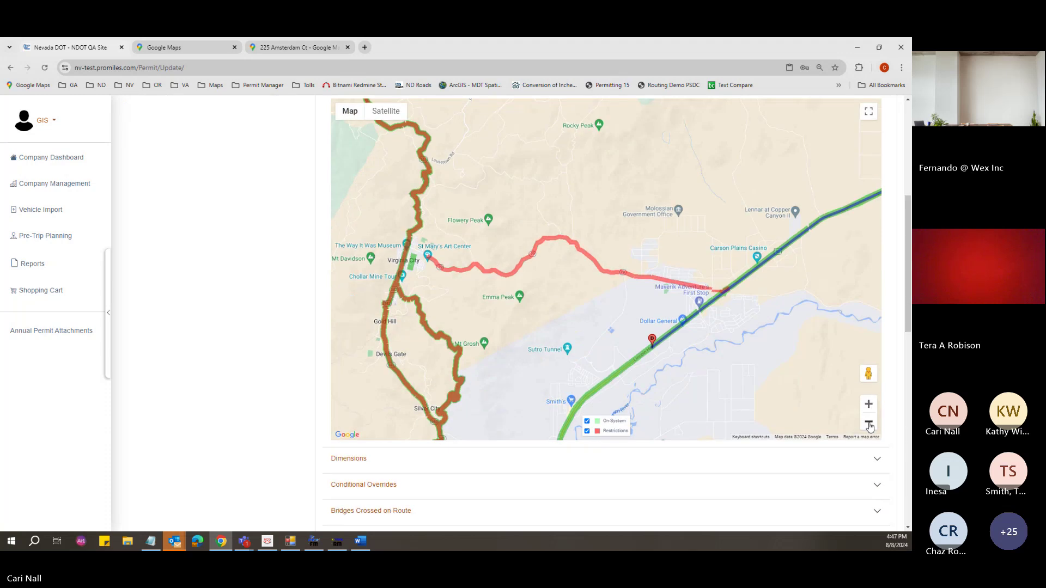
{"action": "left_click", "coordinate": [360, 541]}
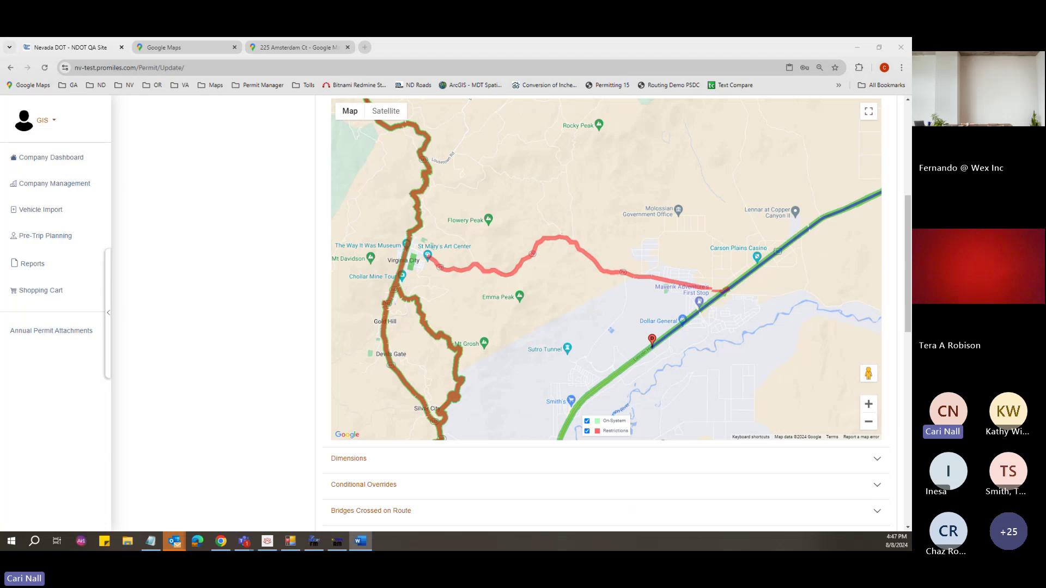
{"action": "left_click_drag", "start_coordinate": [907, 295], "coordinate": [906, 516]}
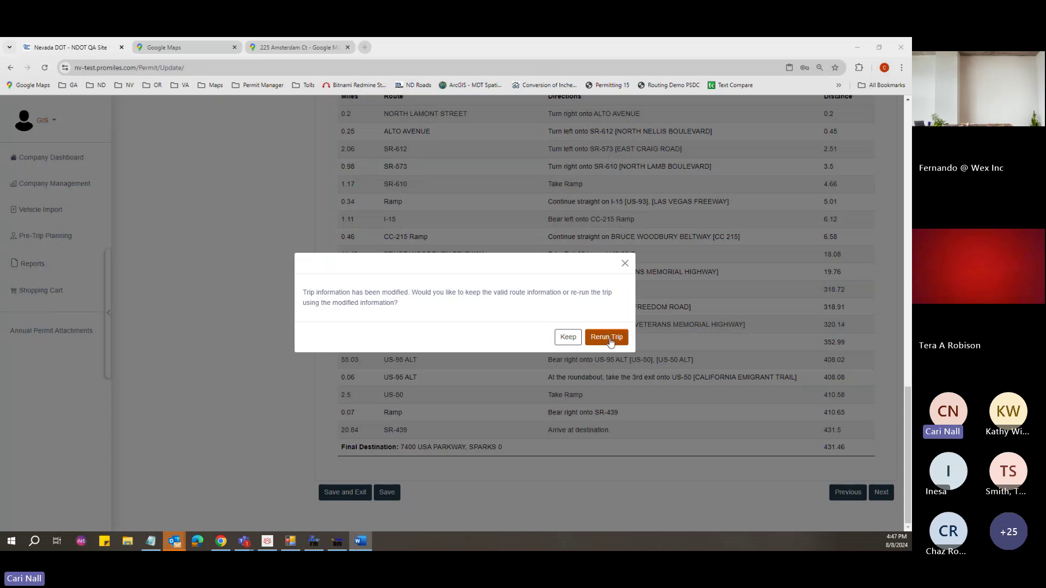
- Keep the valid route, filter the Permit Queue to 7835, and open it for editing
{"action": "left_click", "coordinate": [568, 337]}
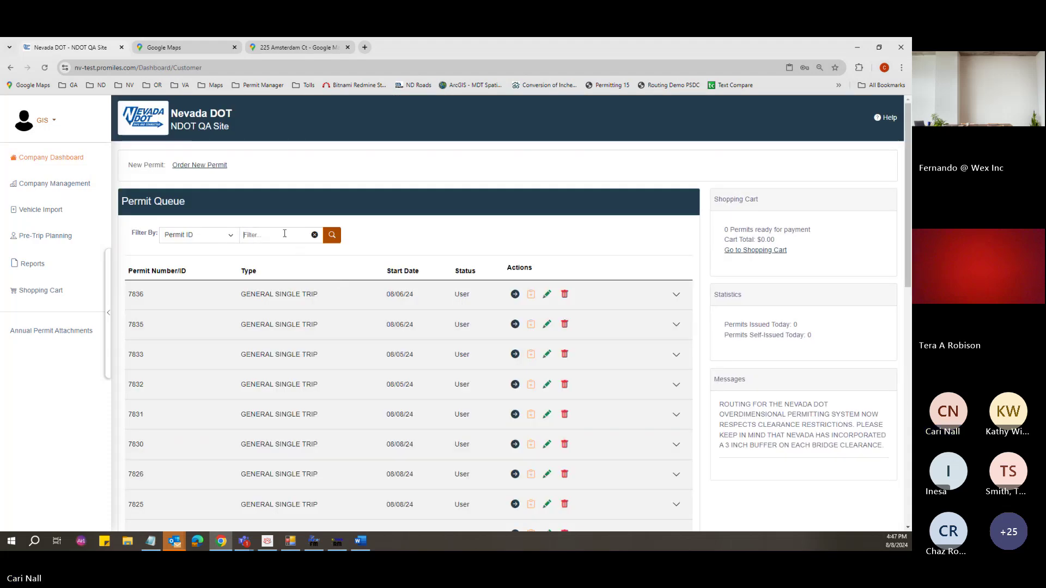
{"action": "left_click", "coordinate": [285, 234]}
{"action": "left_click", "coordinate": [332, 235]}
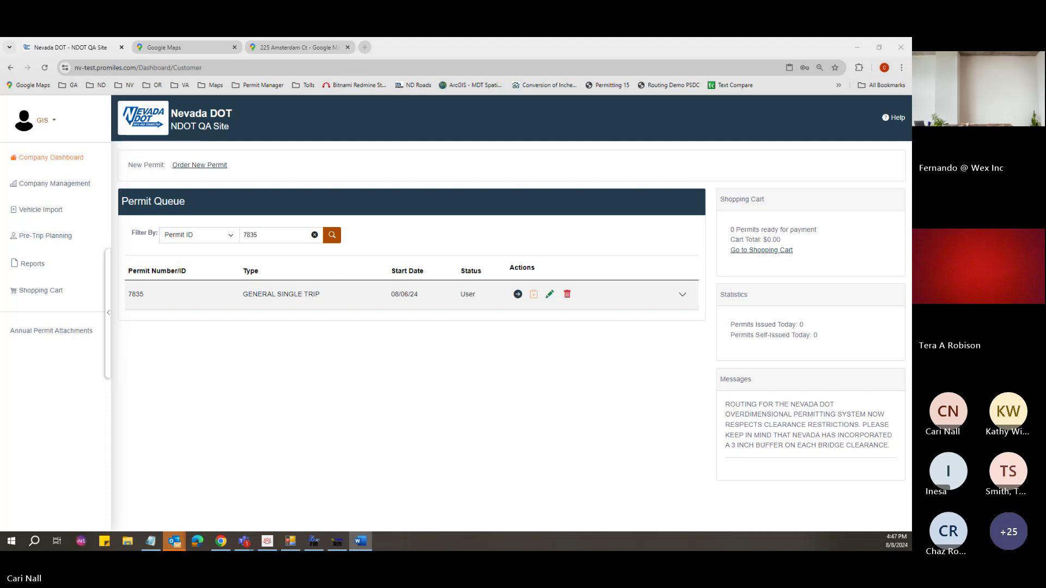
{"action": "left_click", "coordinate": [549, 295]}
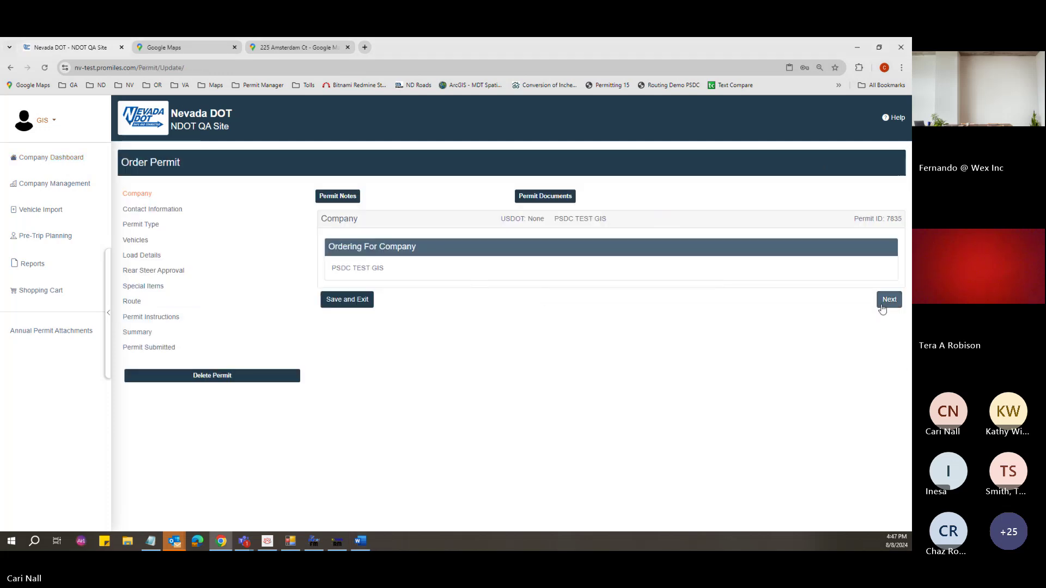
- Advance permit 7835 through contact, vehicles and load details to the Route step
{"action": "left_click", "coordinate": [888, 300]}
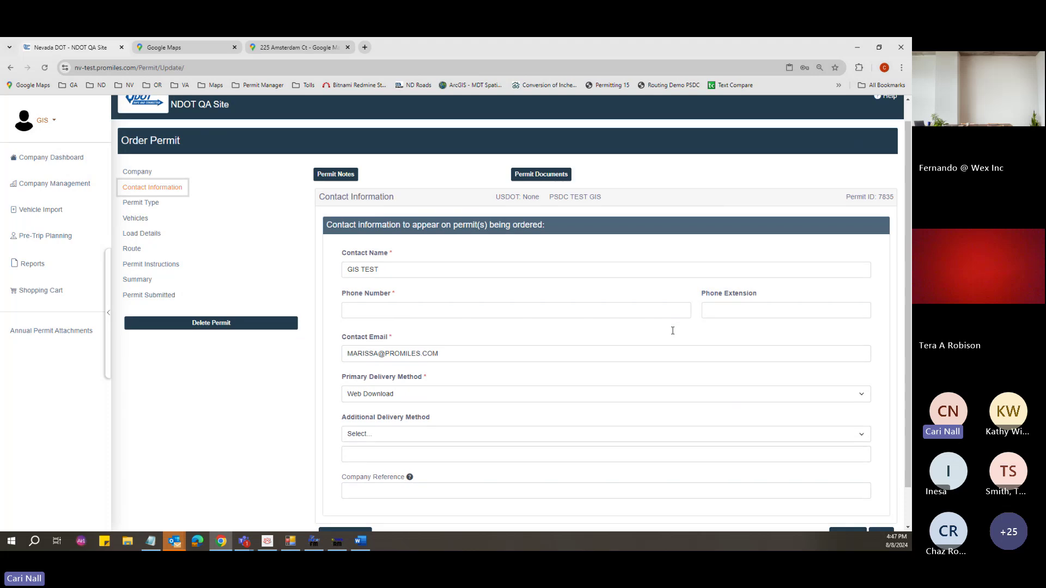
{"action": "scroll", "coordinate": [911, 365], "scroll_direction": "down", "scroll_amount": 2}
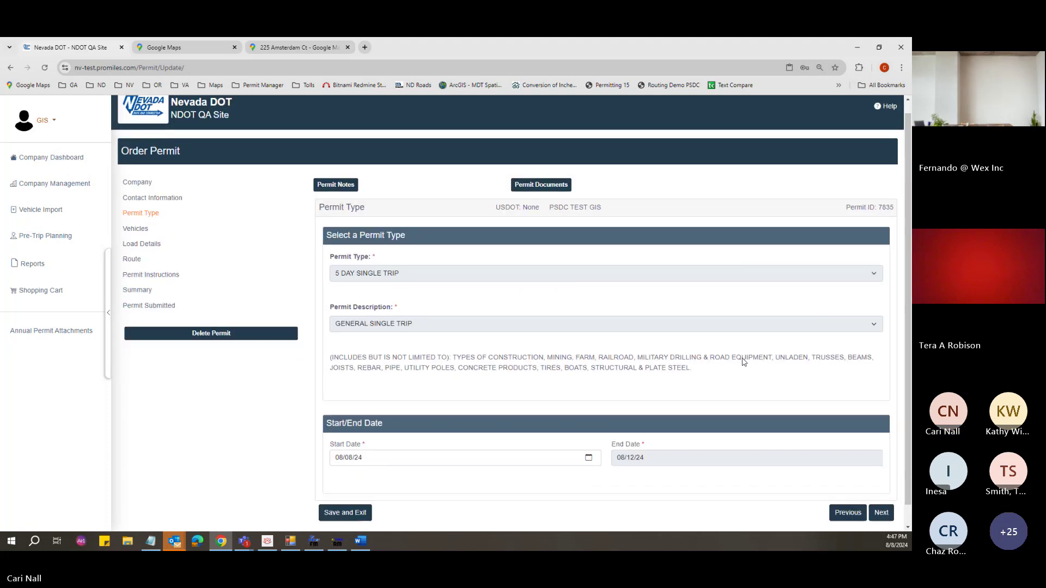
{"action": "scroll", "coordinate": [903, 501], "scroll_direction": "down", "scroll_amount": 1}
{"action": "left_click", "coordinate": [883, 493]}
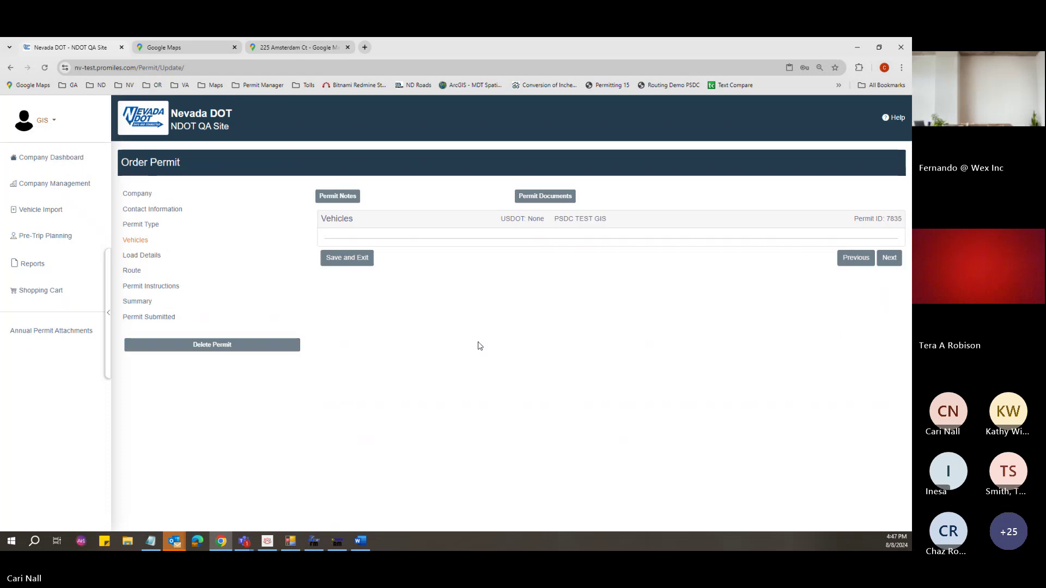
{"action": "left_click", "coordinate": [880, 492]}
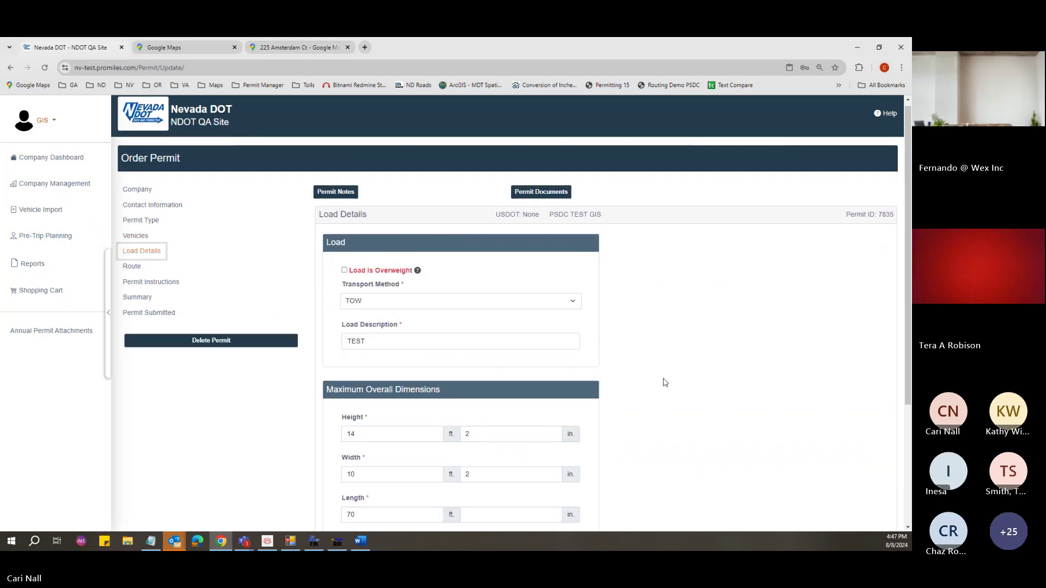
{"action": "scroll", "coordinate": [708, 425], "scroll_direction": "down", "scroll_amount": 3}
{"action": "key", "text": "Return"}
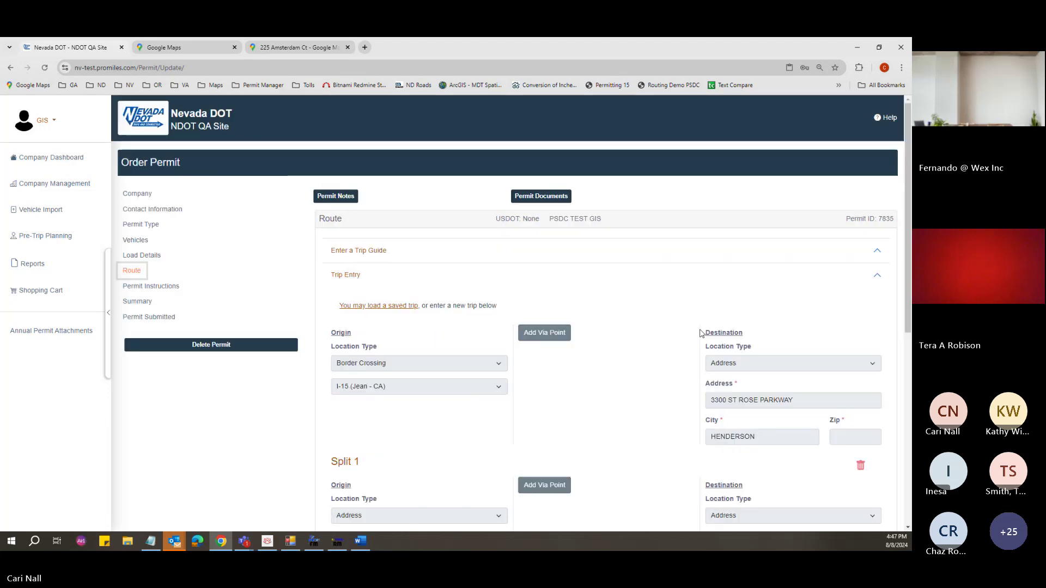
- Scroll down the Route step and delete the Split 2 leg
{"action": "scroll", "coordinate": [654, 344], "scroll_direction": "down", "scroll_amount": 2}
{"action": "scroll", "coordinate": [633, 353], "scroll_direction": "down", "scroll_amount": 2}
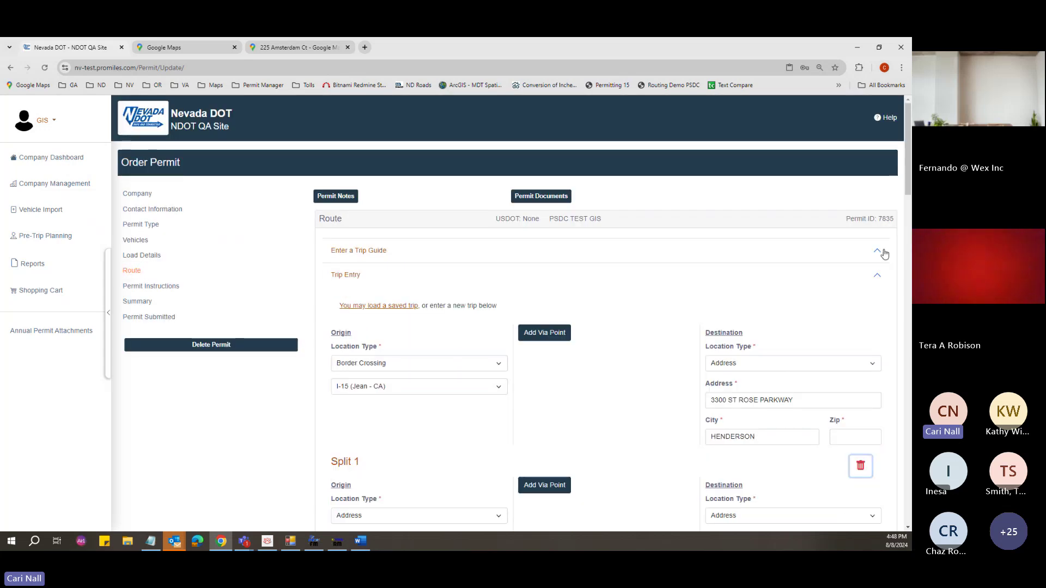
{"action": "left_click_drag", "start_coordinate": [908, 188], "coordinate": [909, 218]}
{"action": "scroll", "coordinate": [883, 367], "scroll_direction": "down", "scroll_amount": 3}
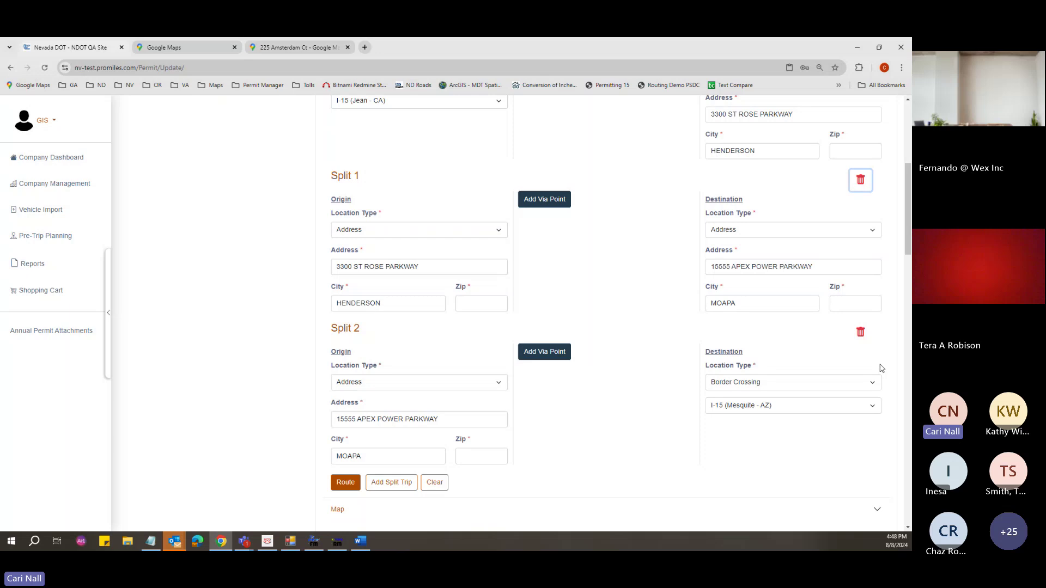
{"action": "left_click", "coordinate": [860, 329]}
- Delete the Split 1 leg, dismiss the error, and save and exit the permit
{"action": "left_click", "coordinate": [860, 177]}
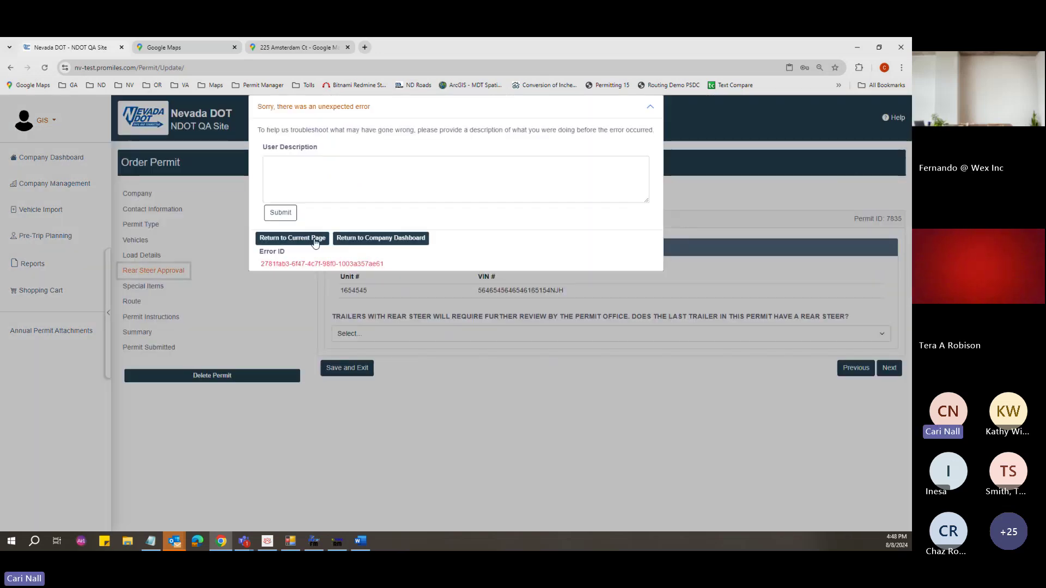
{"action": "left_click", "coordinate": [308, 240]}
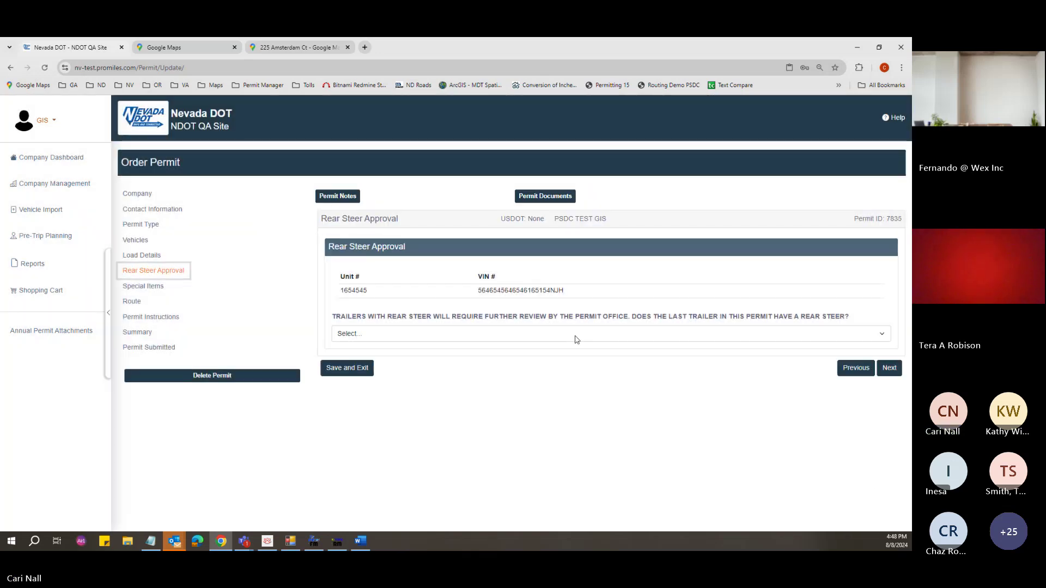
{"action": "left_click", "coordinate": [888, 370]}
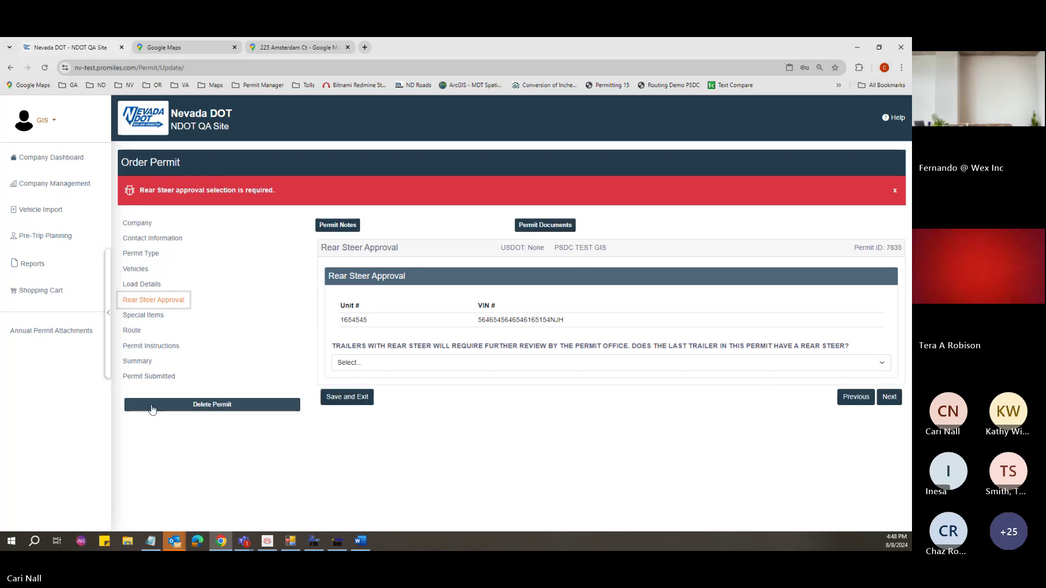
{"action": "left_click", "coordinate": [57, 155]}
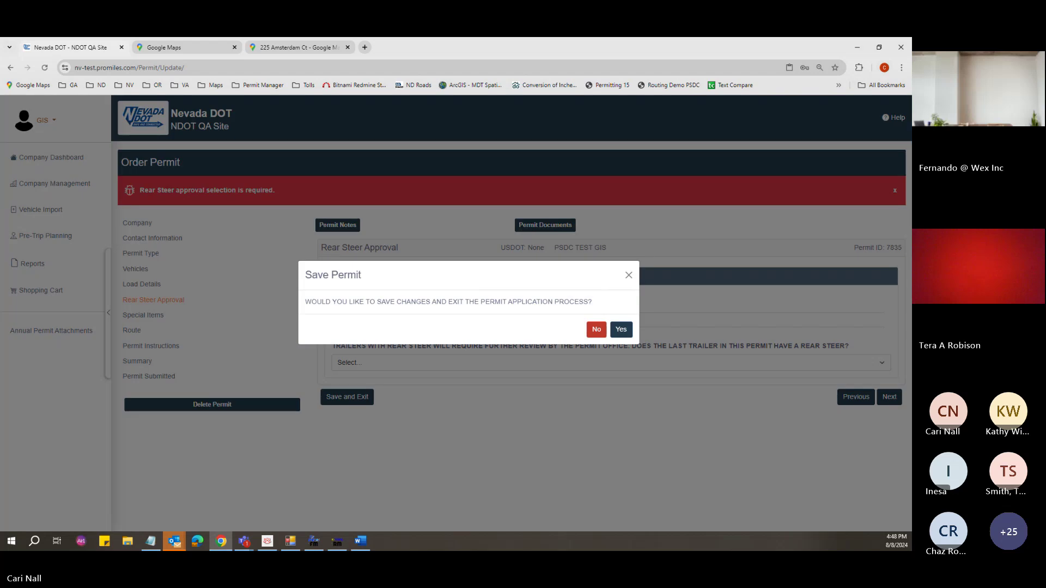
{"action": "left_click", "coordinate": [621, 329]}
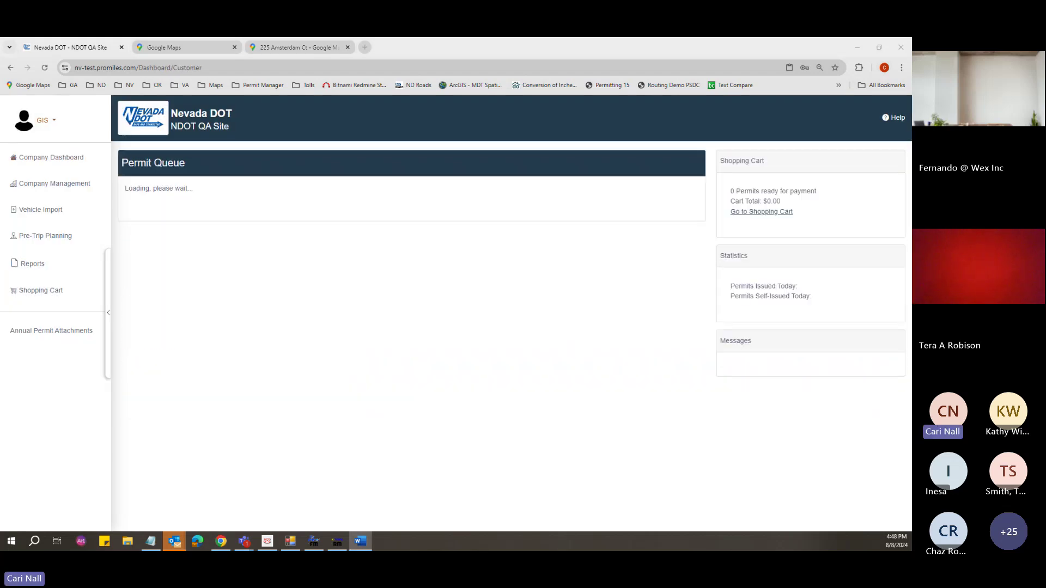
- Filter the Permit Queue to 7835 and reopen it for editing
{"action": "left_click", "coordinate": [275, 234]}
{"action": "type", "text": "7835"}
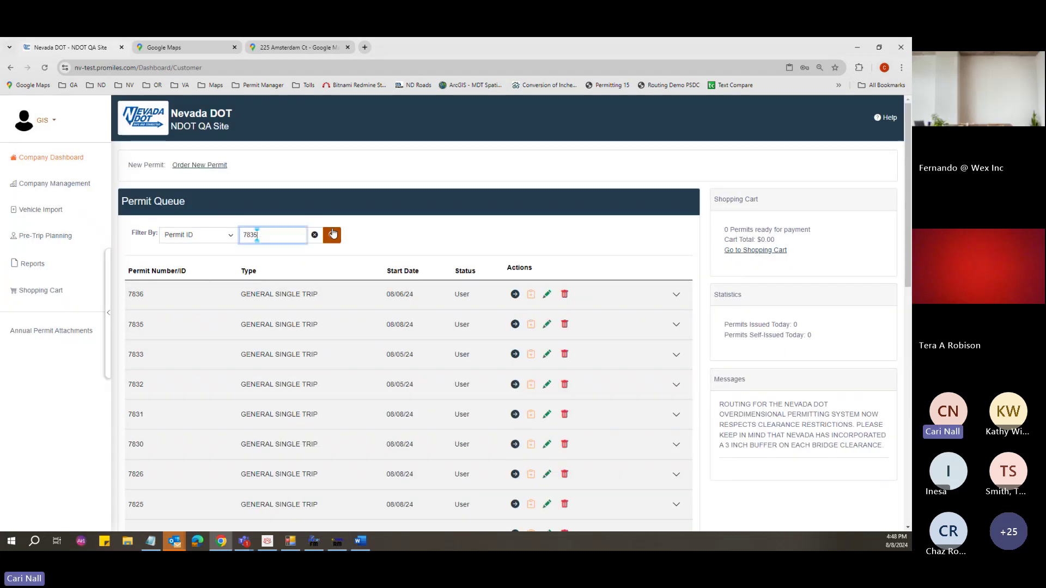
{"action": "key", "text": "Tab"}
{"action": "key", "text": "Return"}
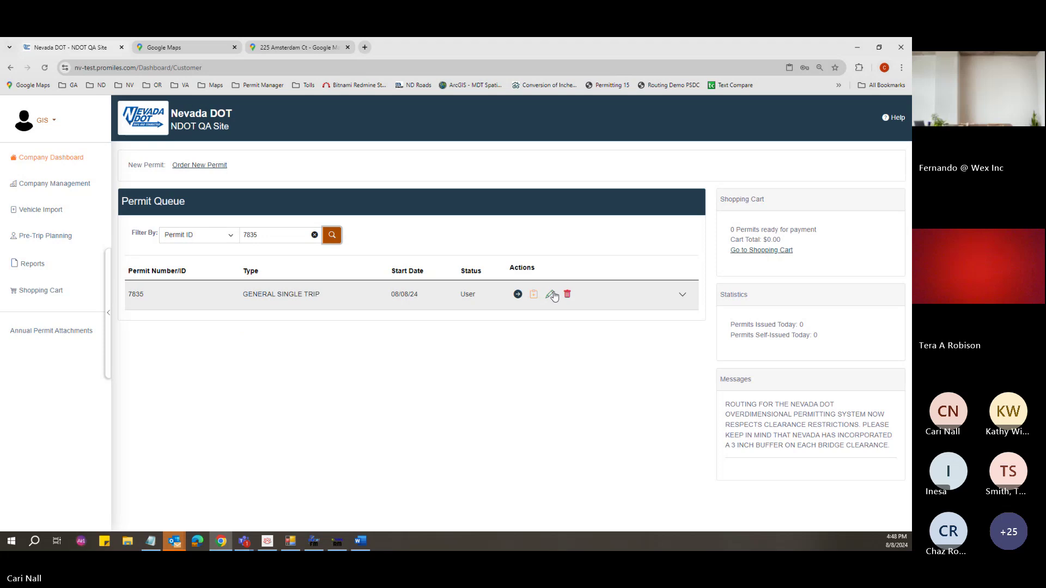
{"action": "left_click", "coordinate": [550, 294]}
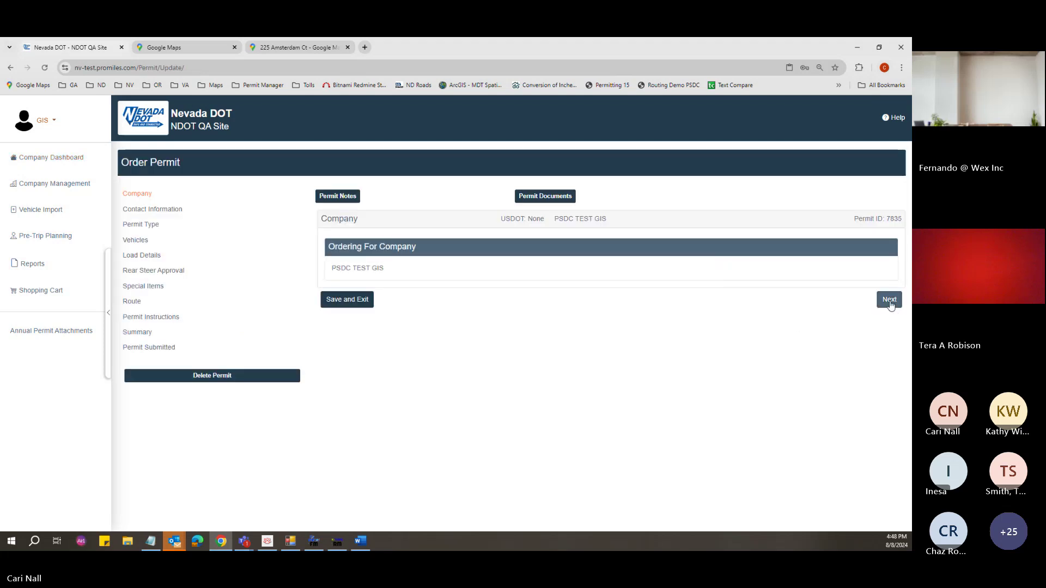
- Advance permit 7835 past the contact, permit type and vehicle steps
{"action": "left_click", "coordinate": [890, 301]}
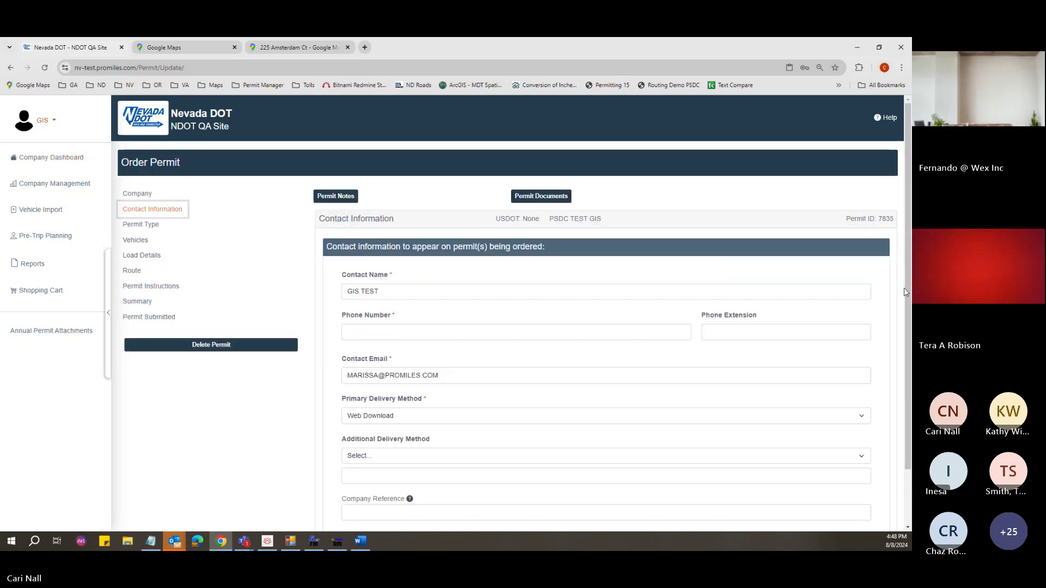
{"action": "scroll", "coordinate": [904, 288], "scroll_direction": "down", "scroll_amount": 2}
{"action": "left_click", "coordinate": [881, 492]}
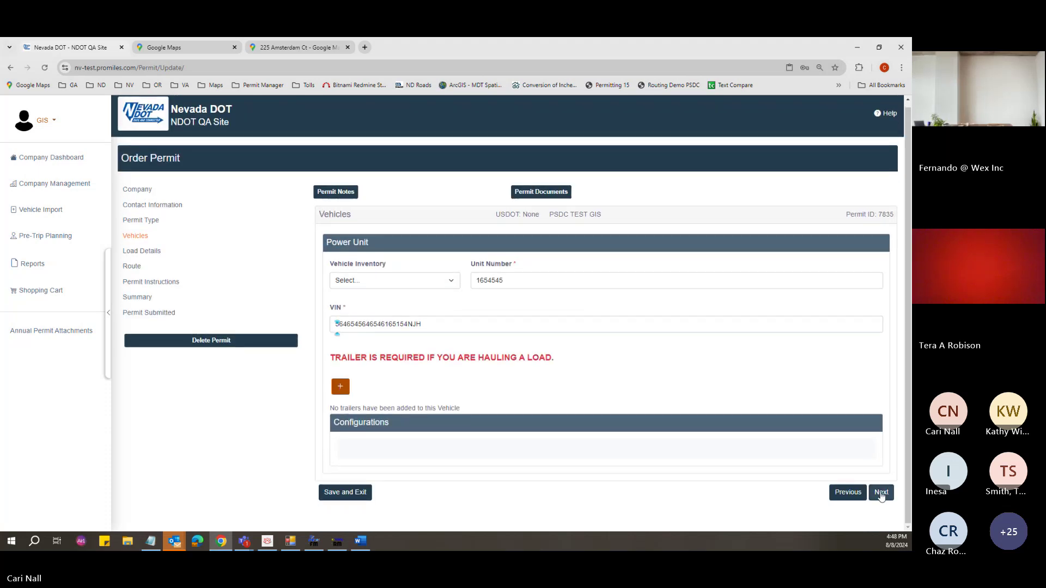
{"action": "left_click", "coordinate": [882, 492]}
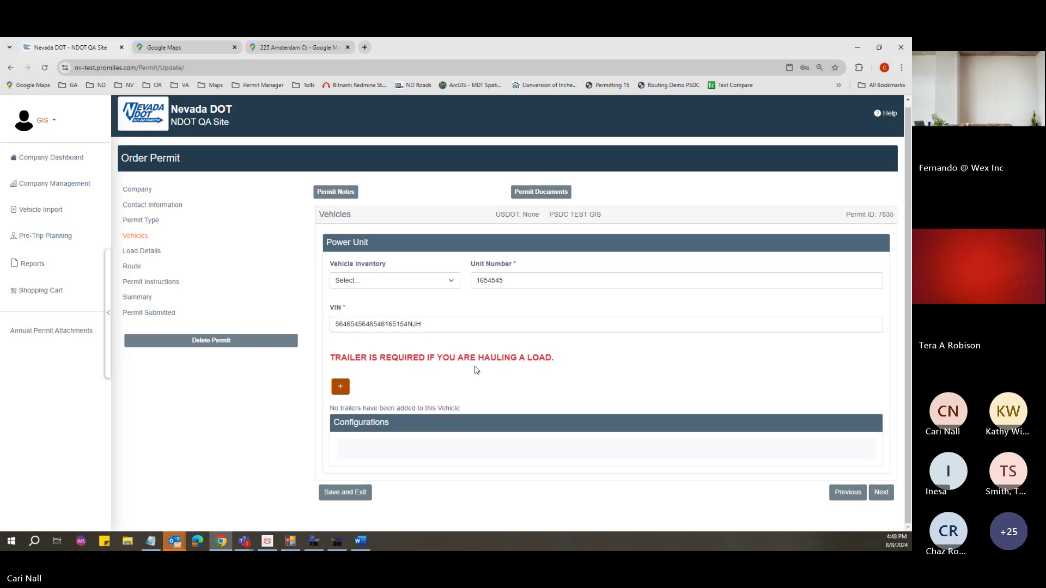
{"action": "scroll", "coordinate": [527, 399], "scroll_direction": "down", "scroll_amount": 3}
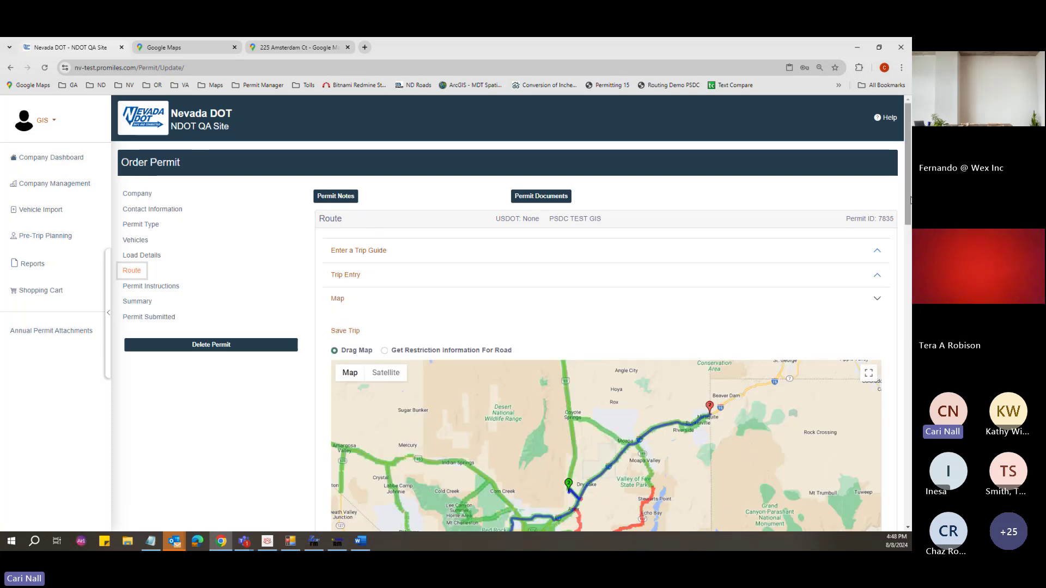
- Expand Trip Entry and delete the Split 2 and Split 1 legs
{"action": "mouse_move", "coordinate": [910, 200]}
{"action": "left_mouse_down"}
{"action": "mouse_move", "coordinate": [910, 248]}
{"action": "mouse_move", "coordinate": [910, 201]}
{"action": "left_mouse_up"}
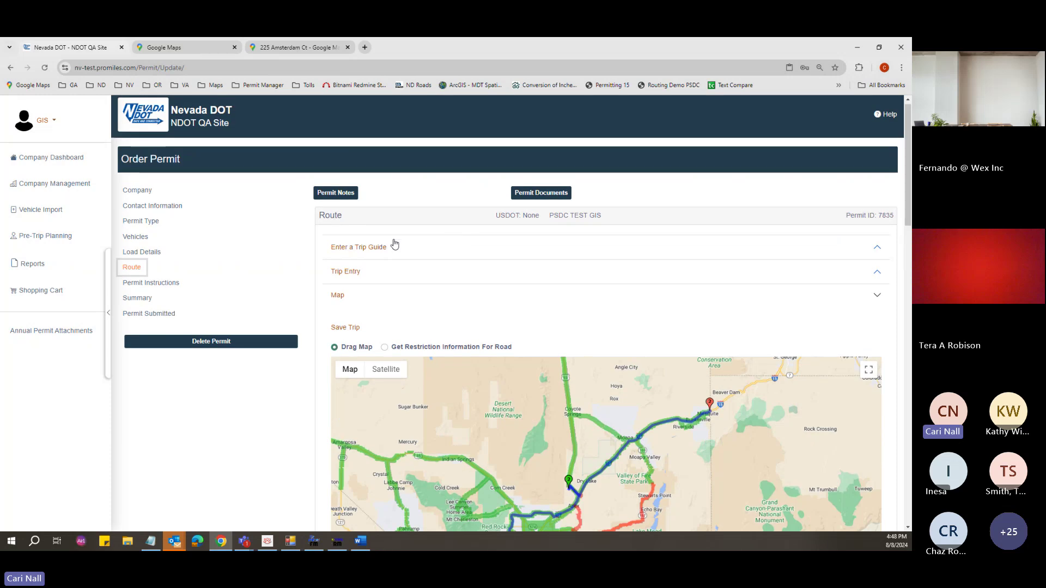
{"action": "left_click", "coordinate": [411, 272]}
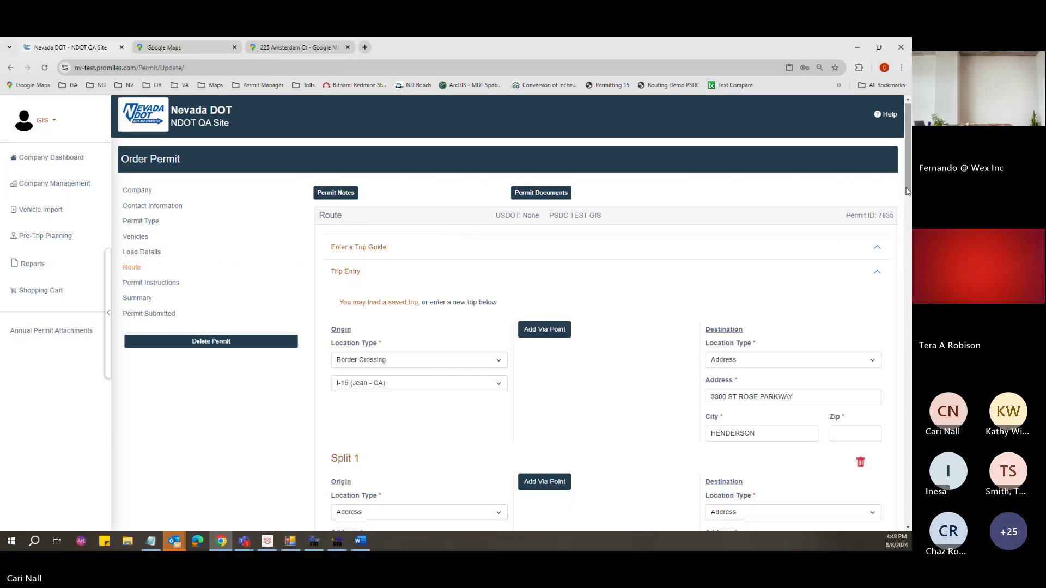
{"action": "scroll", "coordinate": [909, 227], "scroll_direction": "down", "scroll_amount": 5}
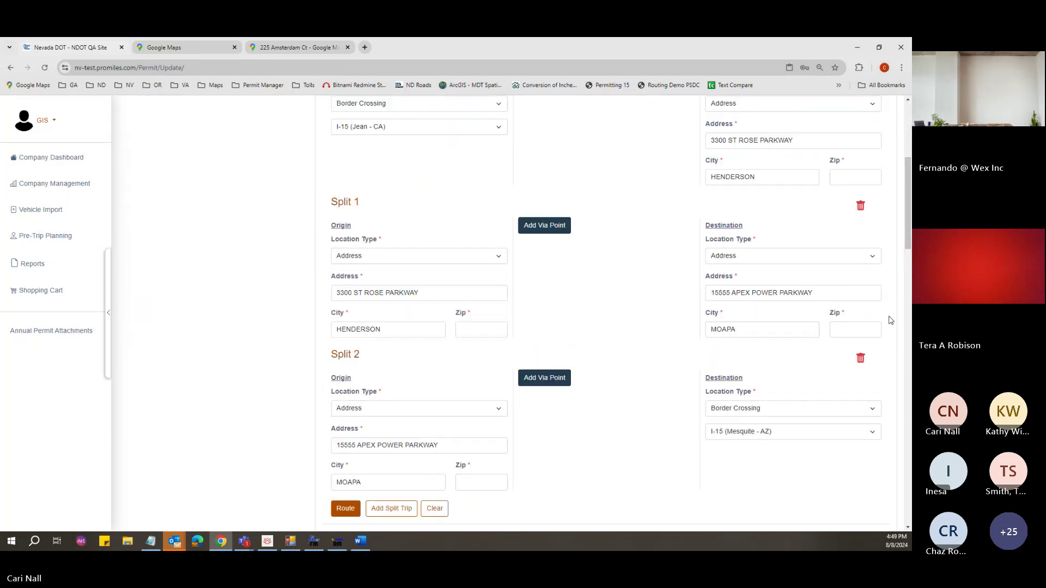
{"action": "left_click", "coordinate": [862, 360]}
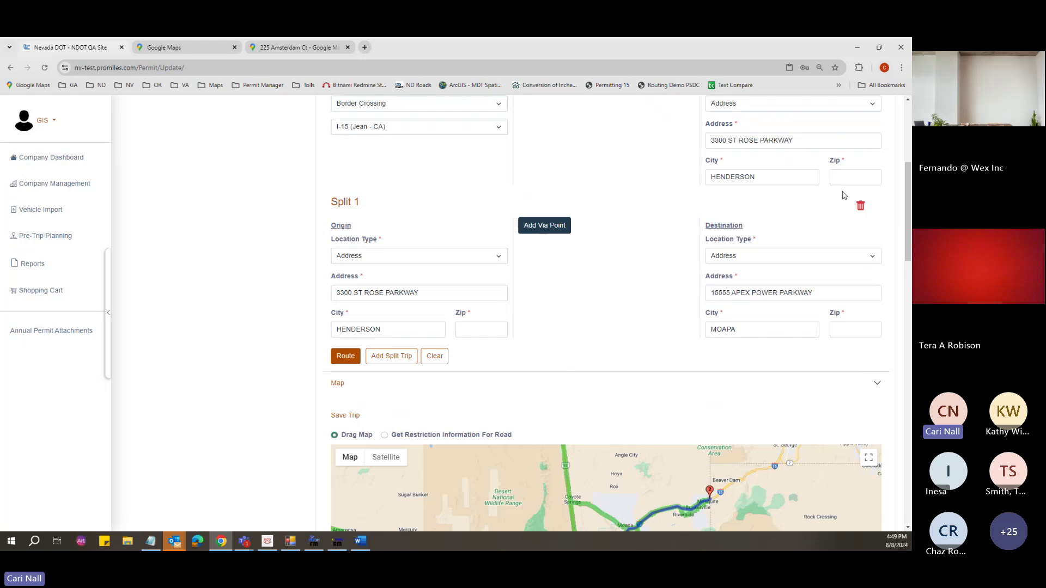
{"action": "left_click", "coordinate": [861, 207]}
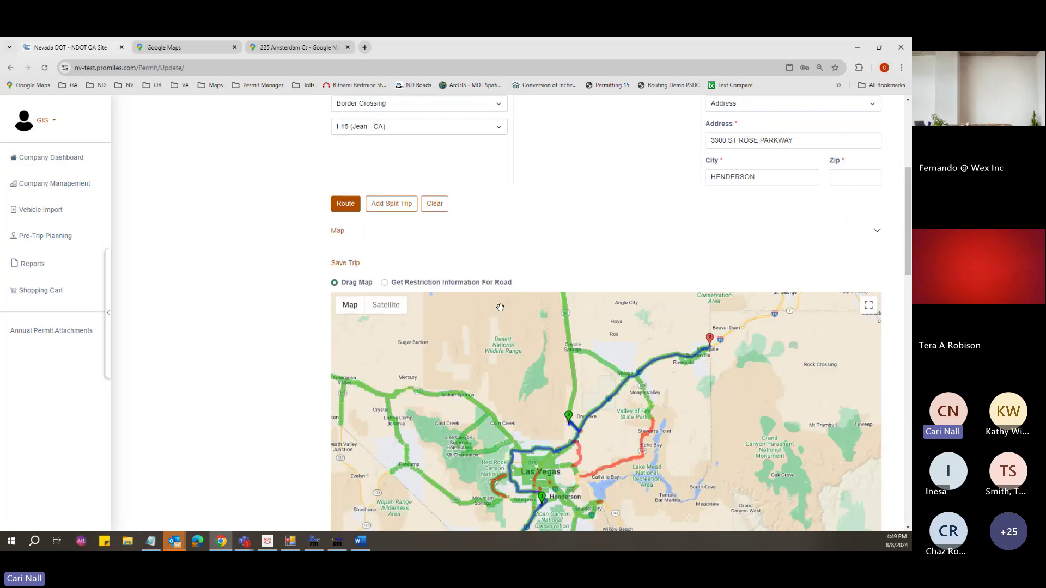
- Recalculate the single-leg route from the Jean border crossing to Henderson and review the map
{"action": "scroll", "coordinate": [898, 250], "scroll_direction": "up", "scroll_amount": 4}
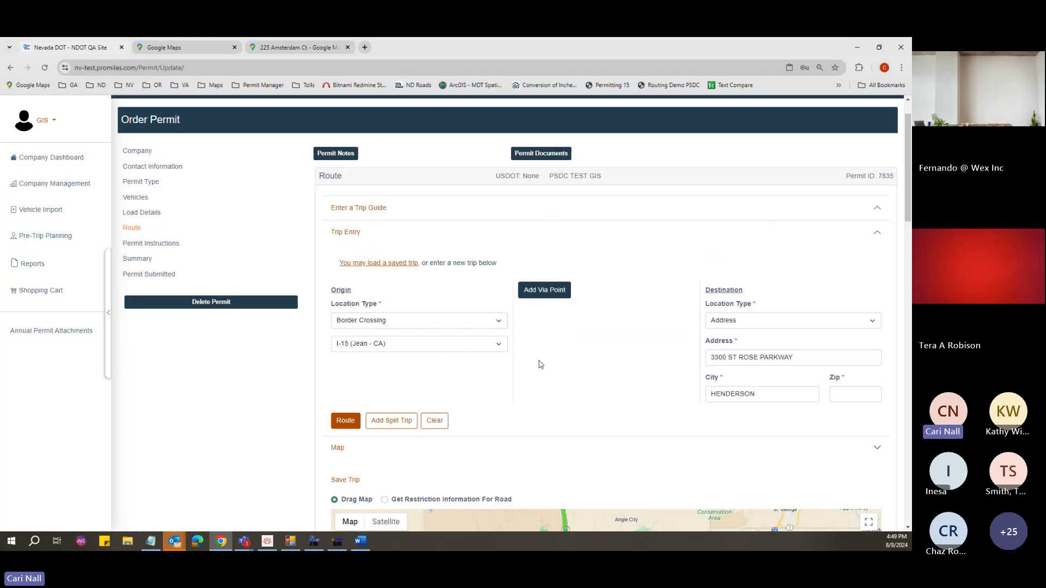
{"action": "left_click", "coordinate": [345, 425]}
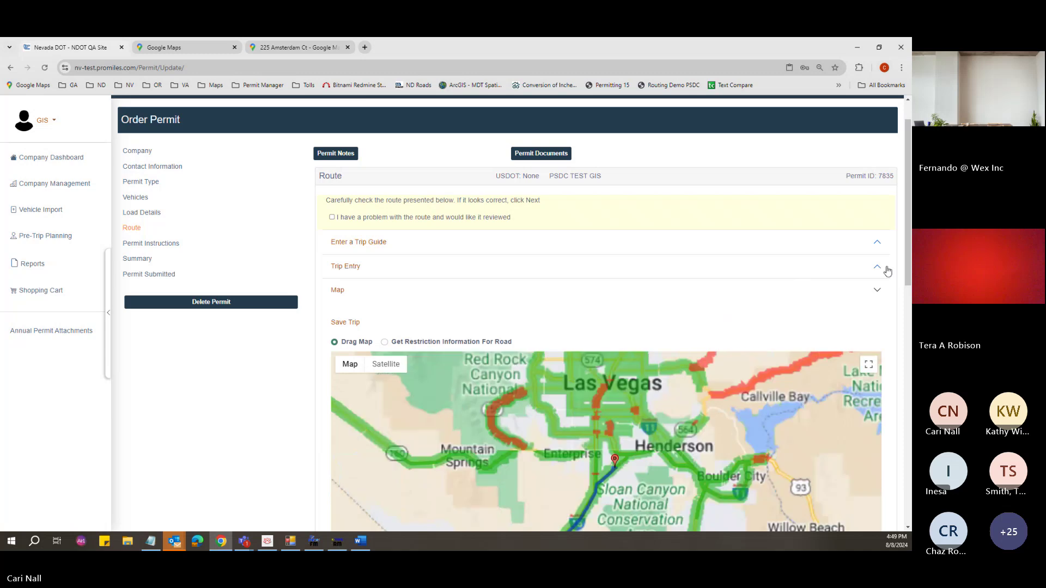
{"action": "left_click_drag", "start_coordinate": [909, 261], "coordinate": [908, 346]}
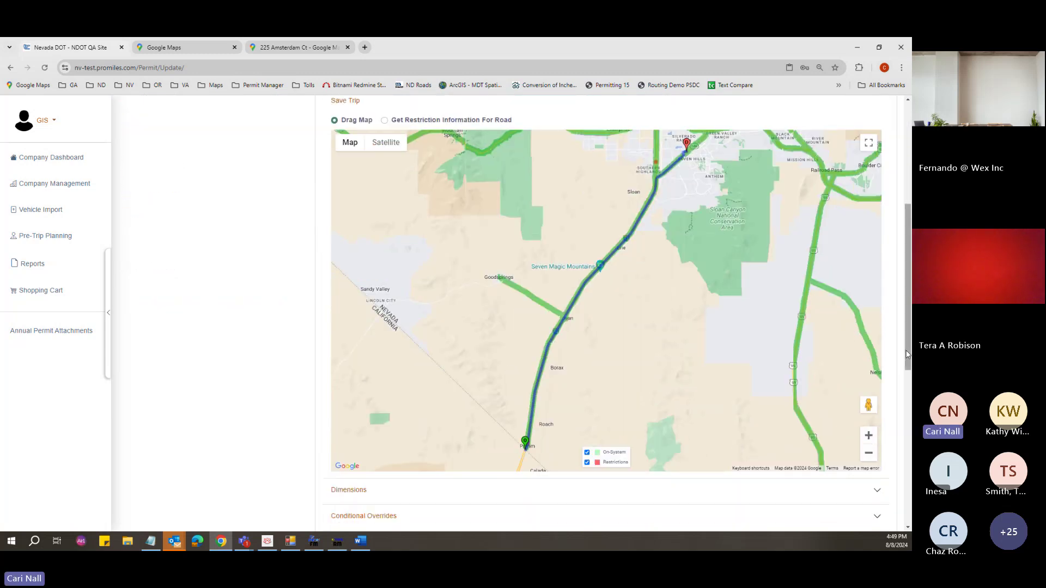
{"action": "scroll", "coordinate": [723, 266], "scroll_direction": "up", "scroll_amount": 1}
{"action": "left_click_drag", "start_coordinate": [724, 271], "coordinate": [703, 330]}
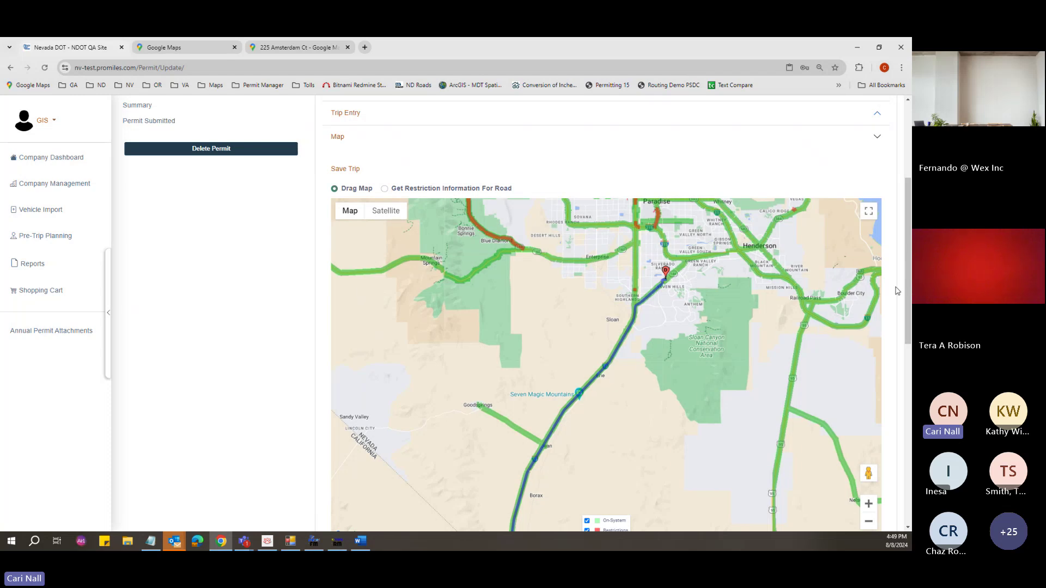
{"action": "scroll", "coordinate": [896, 256], "scroll_direction": "up", "scroll_amount": 2}
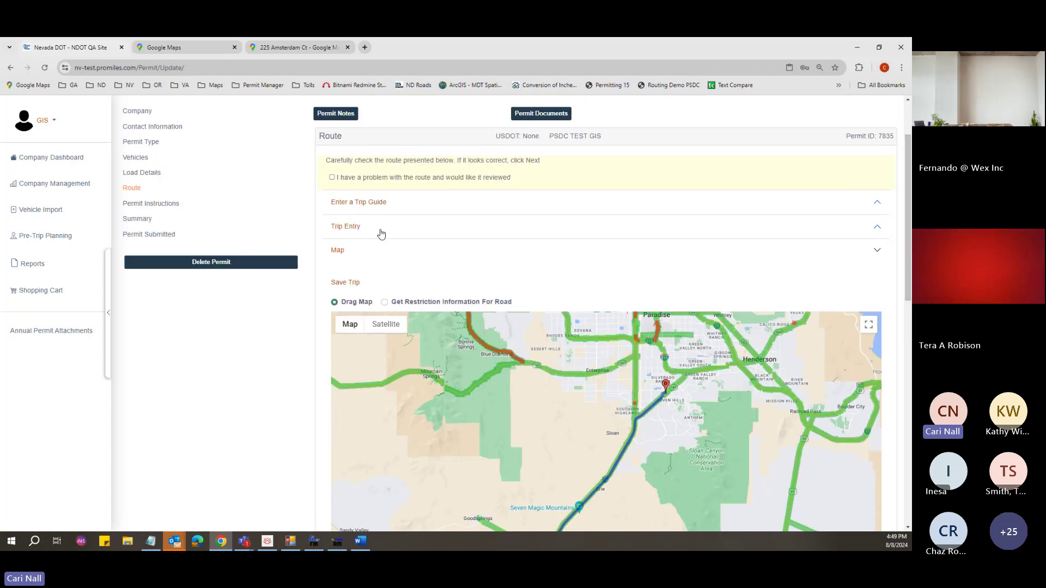
{"action": "left_click", "coordinate": [380, 232]}
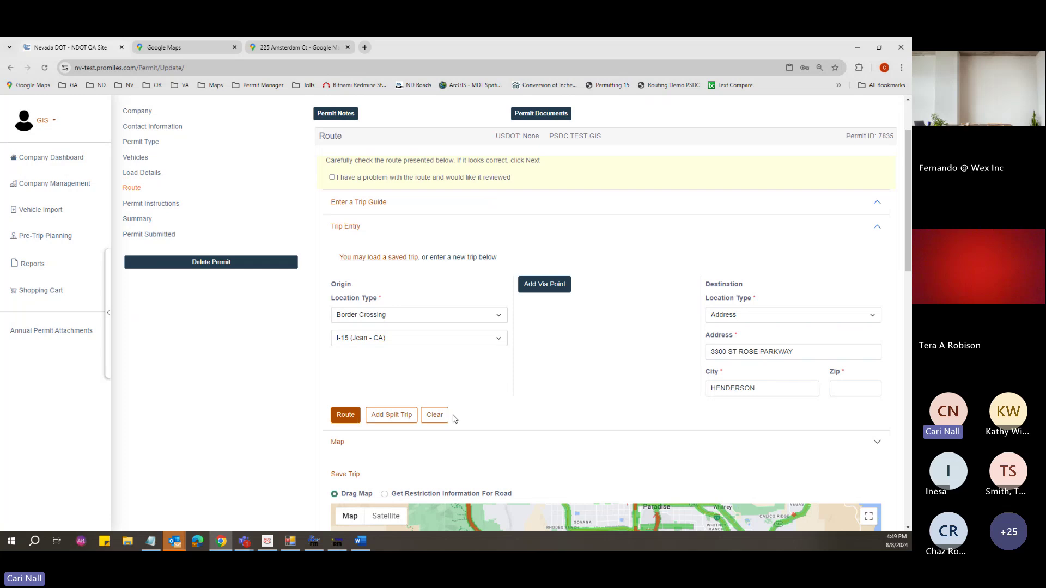
{"action": "left_click", "coordinate": [392, 415]}
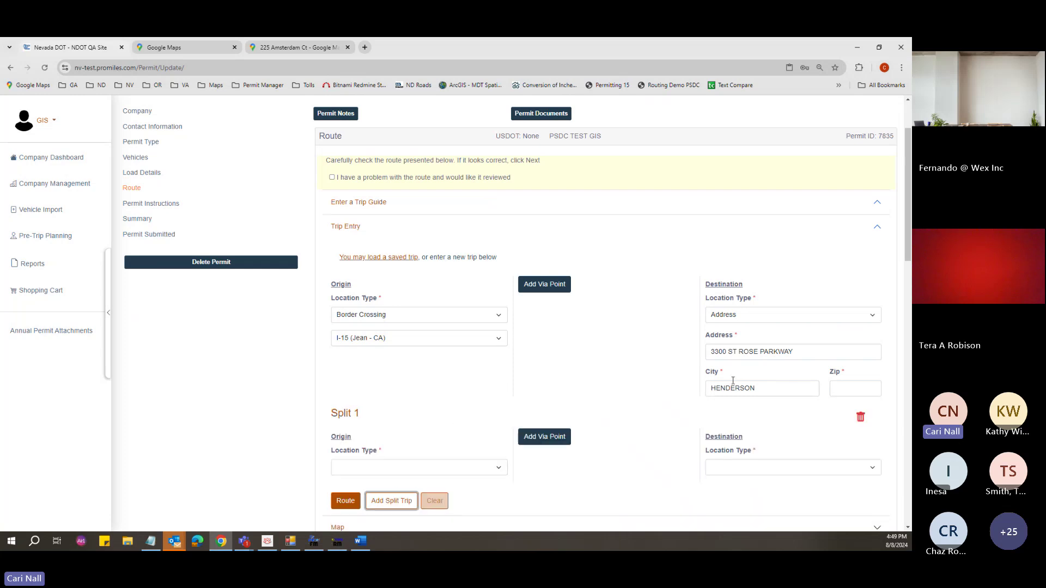
{"action": "left_click_drag", "start_coordinate": [796, 352], "coordinate": [709, 352]}
{"action": "key", "text": "ctrl+c"}
{"action": "left_click", "coordinate": [405, 473]}
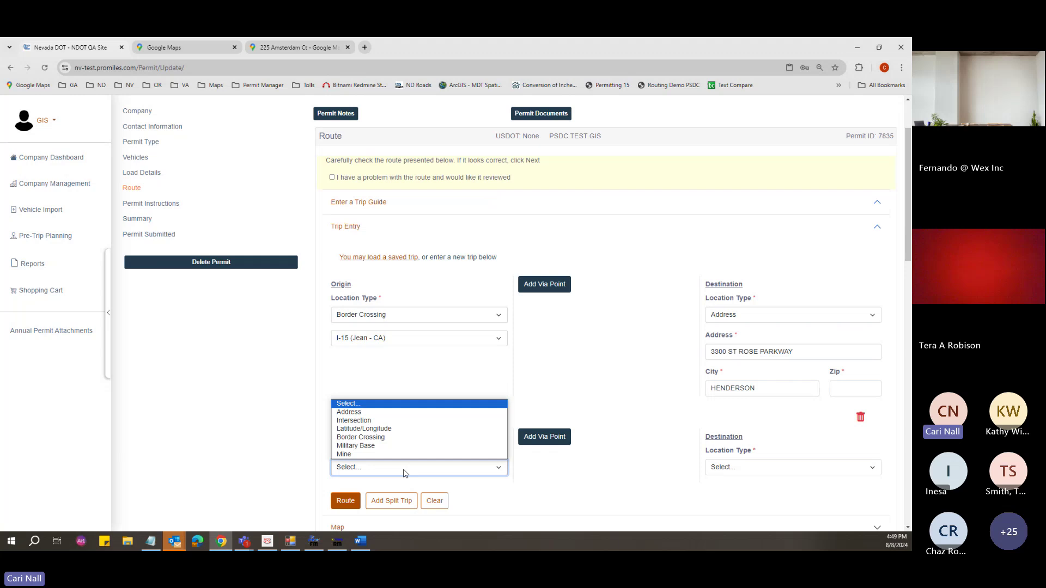
{"action": "left_click", "coordinate": [391, 412]}
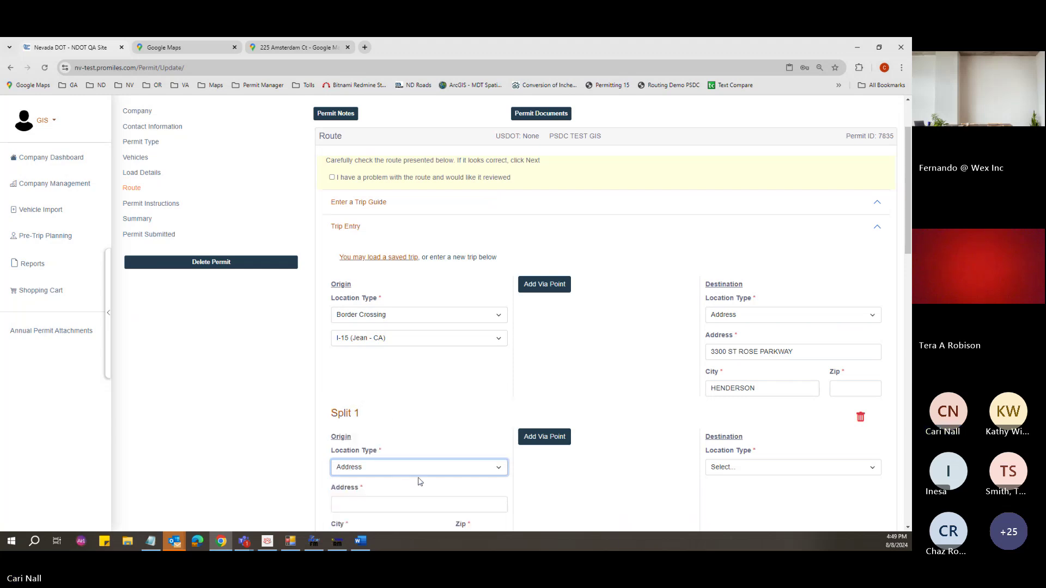
{"action": "left_click", "coordinate": [415, 505]}
{"action": "key", "text": "ctrl+v"}
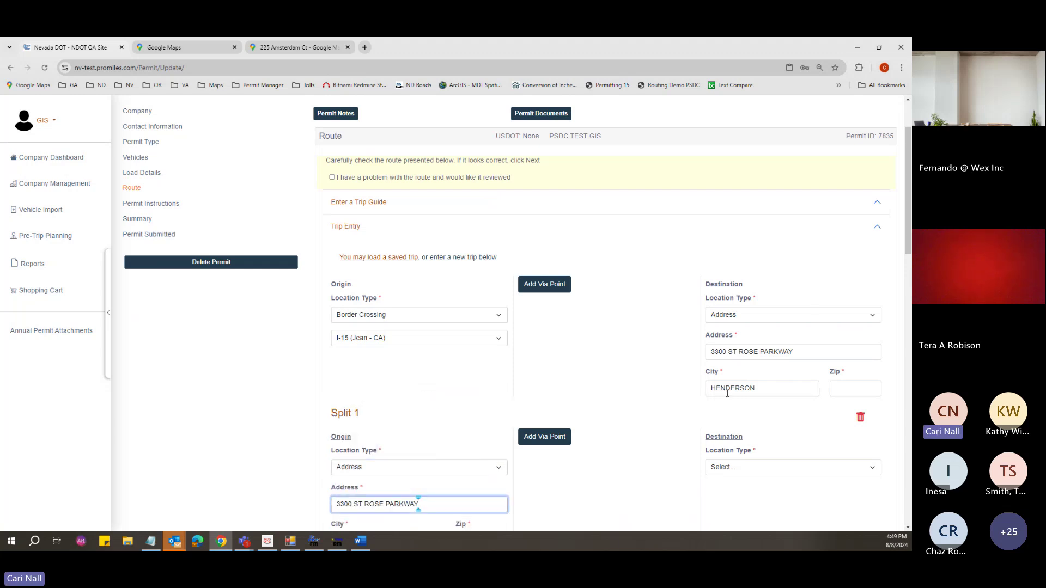
{"action": "double_click", "coordinate": [759, 386]}
{"action": "key", "text": "ctrl+c"}
{"action": "scroll", "coordinate": [514, 392], "scroll_direction": "down", "scroll_amount": 2}
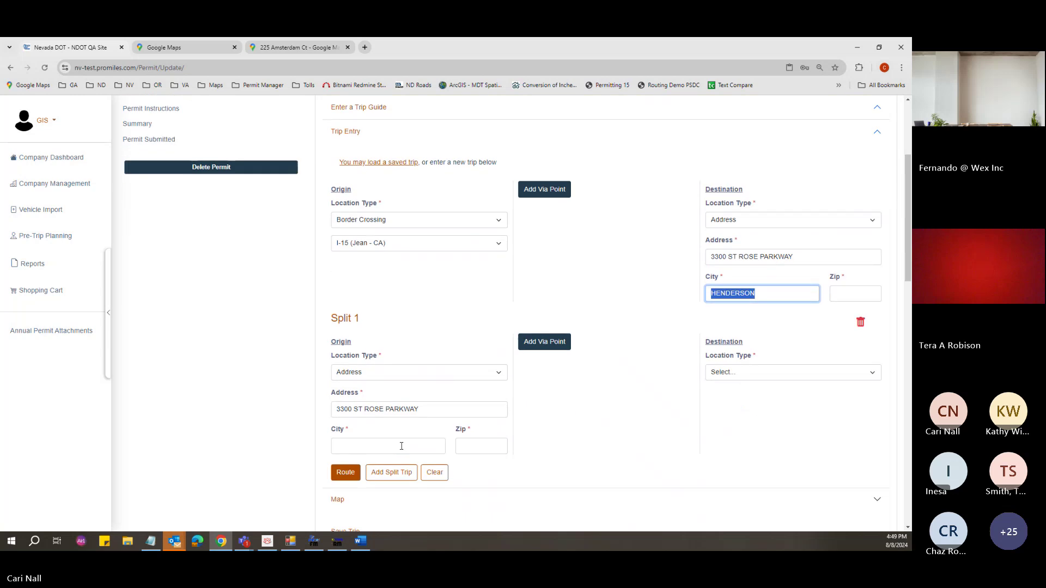
{"action": "left_click", "coordinate": [393, 445]}
{"action": "key", "text": "ctrl+v"}
- Set the Split 1 destination to the address 15555 APEX POWER PKWY, MOAPA
{"action": "left_click", "coordinate": [756, 375]}
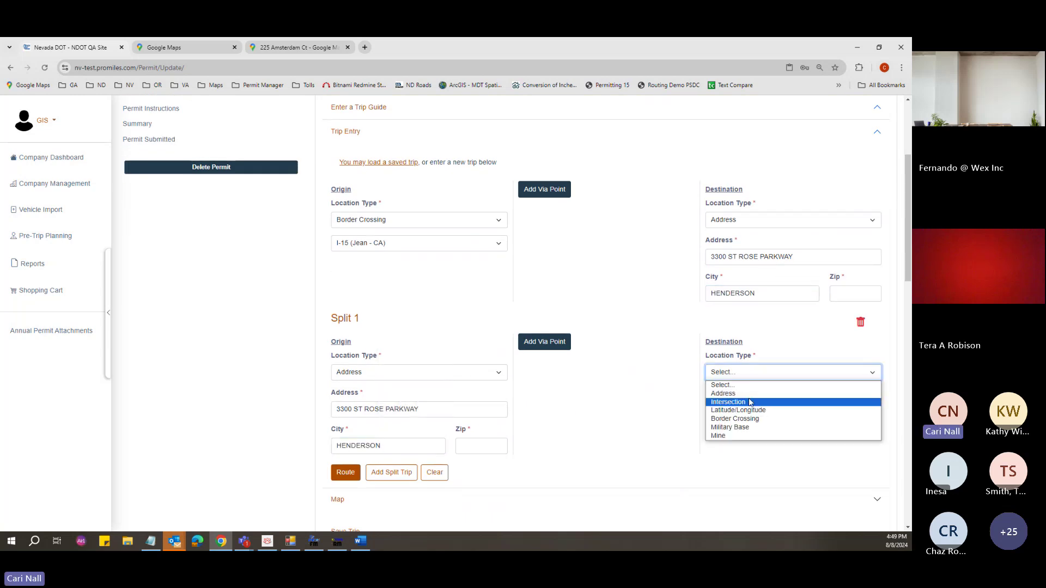
{"action": "left_click", "coordinate": [741, 394]}
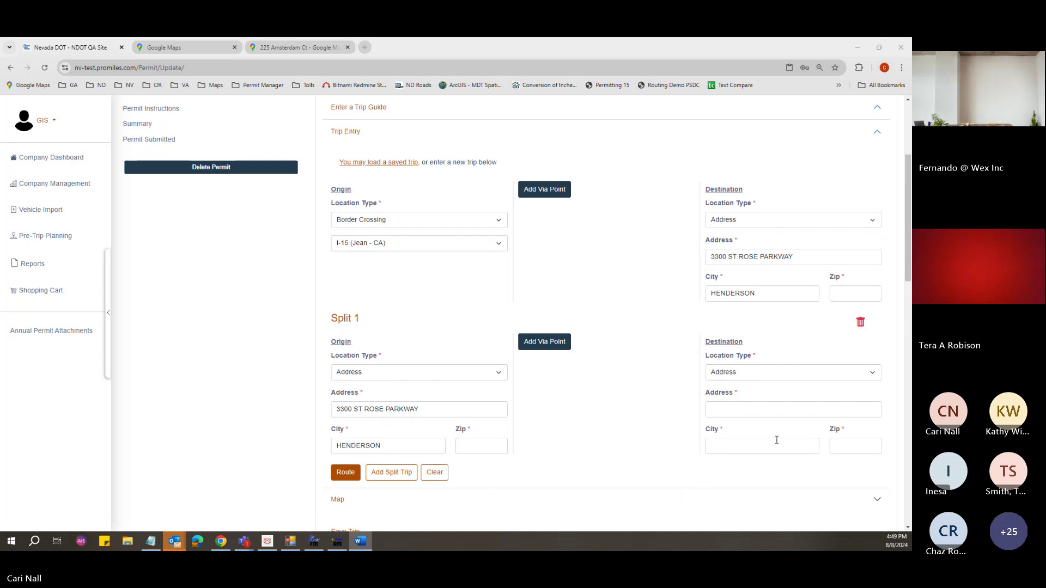
{"action": "left_click", "coordinate": [770, 410]}
{"action": "key", "text": "Down"}
{"action": "key", "text": "Return"}
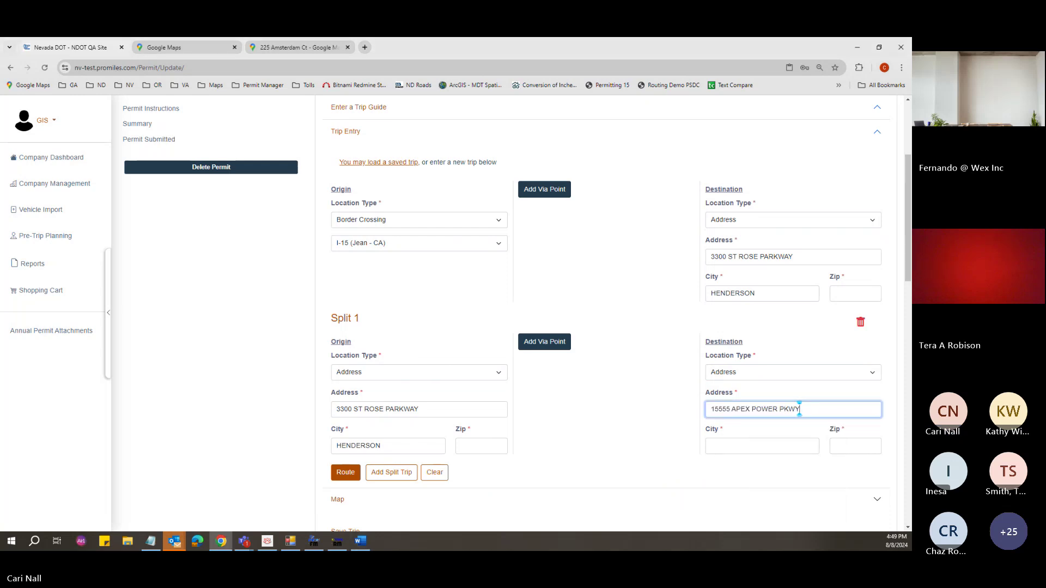
{"action": "key", "text": "alt+Tab"}
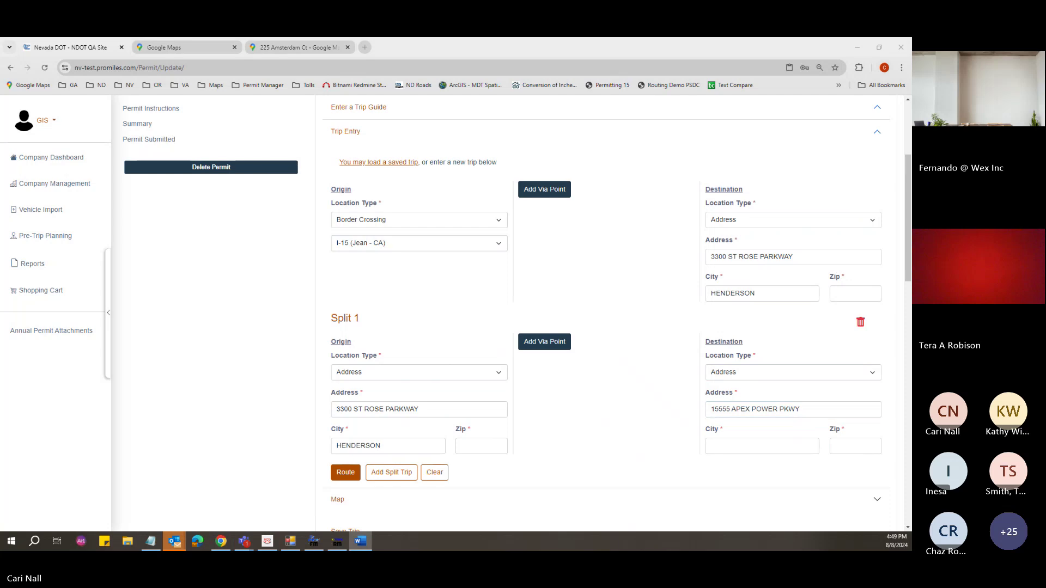
{"action": "type", "text": "MOAPA"}
{"action": "scroll", "coordinate": [671, 291], "scroll_direction": "down", "scroll_amount": 3}
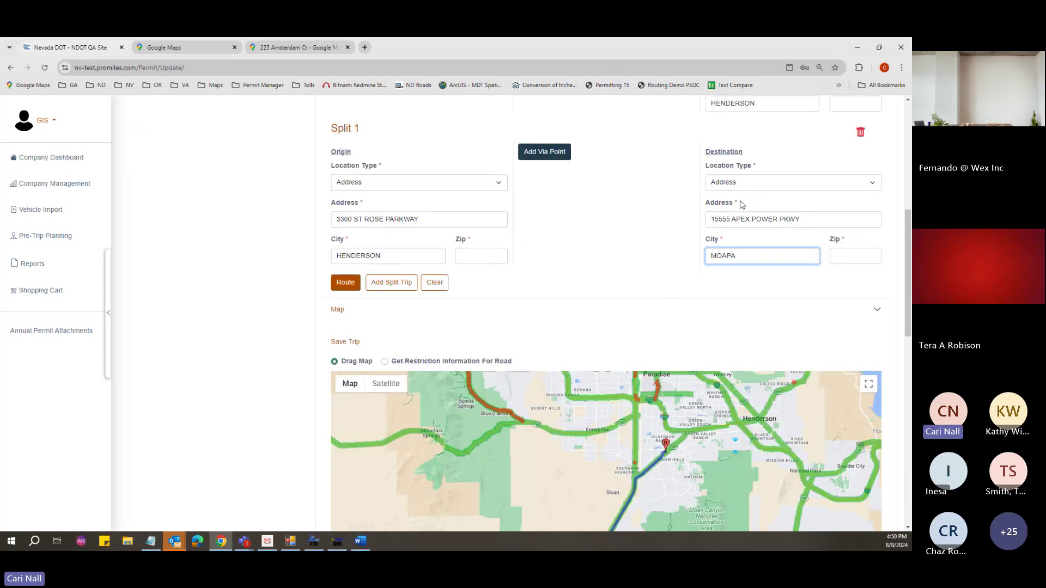
{"action": "left_click", "coordinate": [396, 283]}
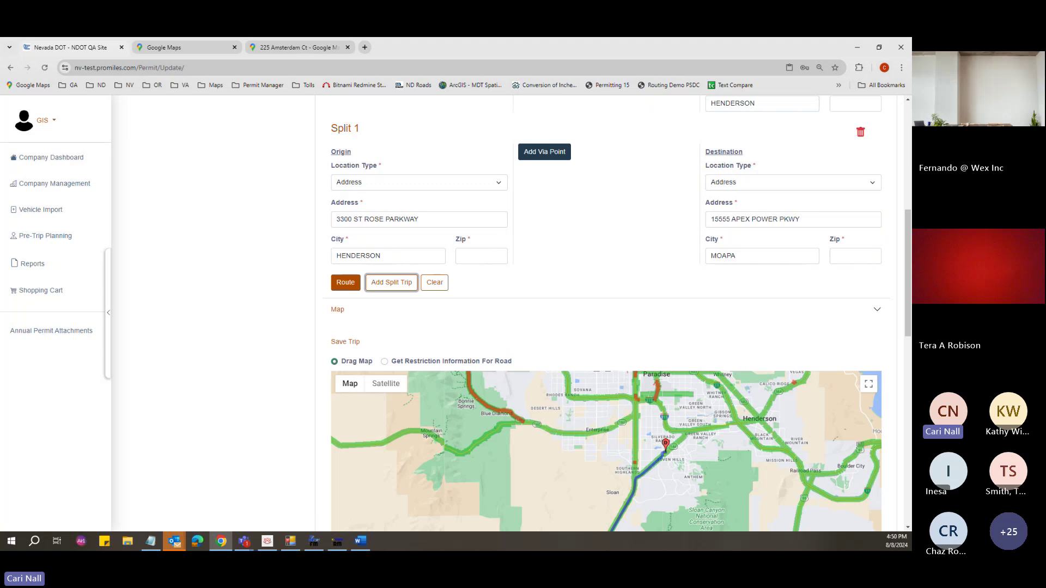
- Set the Split 2 origin to the address 15555 APEX POWER PKWY, MOAPA
{"action": "left_click_drag", "start_coordinate": [823, 218], "coordinate": [634, 235]}
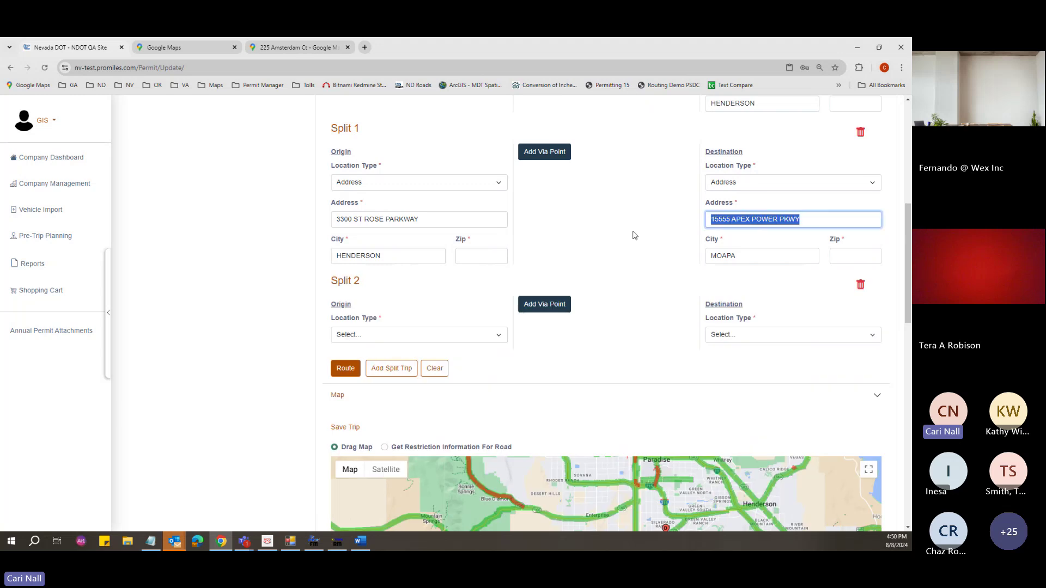
{"action": "left_click", "coordinate": [406, 335]}
{"action": "left_click", "coordinate": [376, 354]}
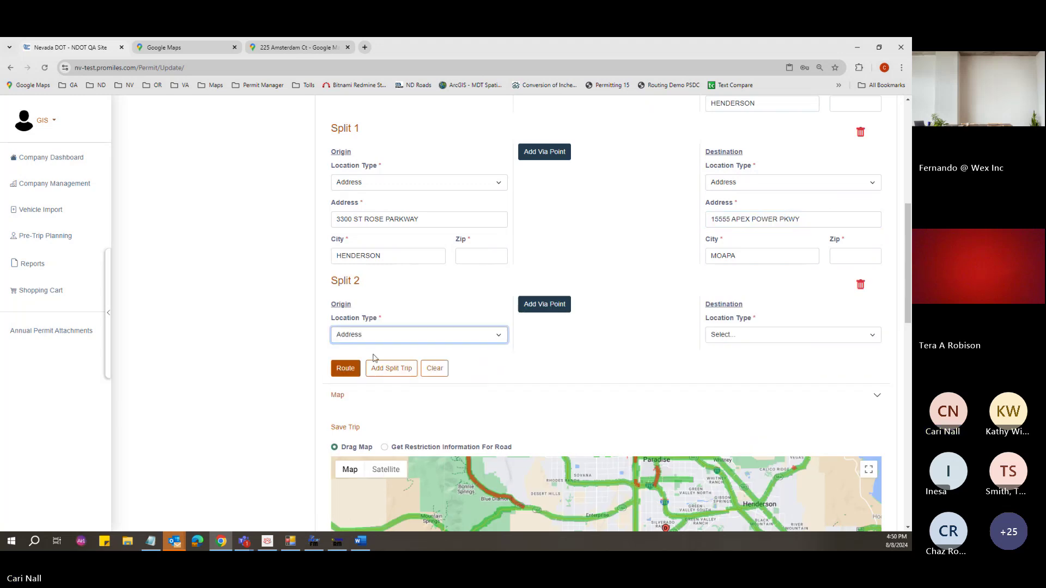
{"action": "left_click", "coordinate": [376, 371]}
{"action": "key", "text": "ctrl+v"}
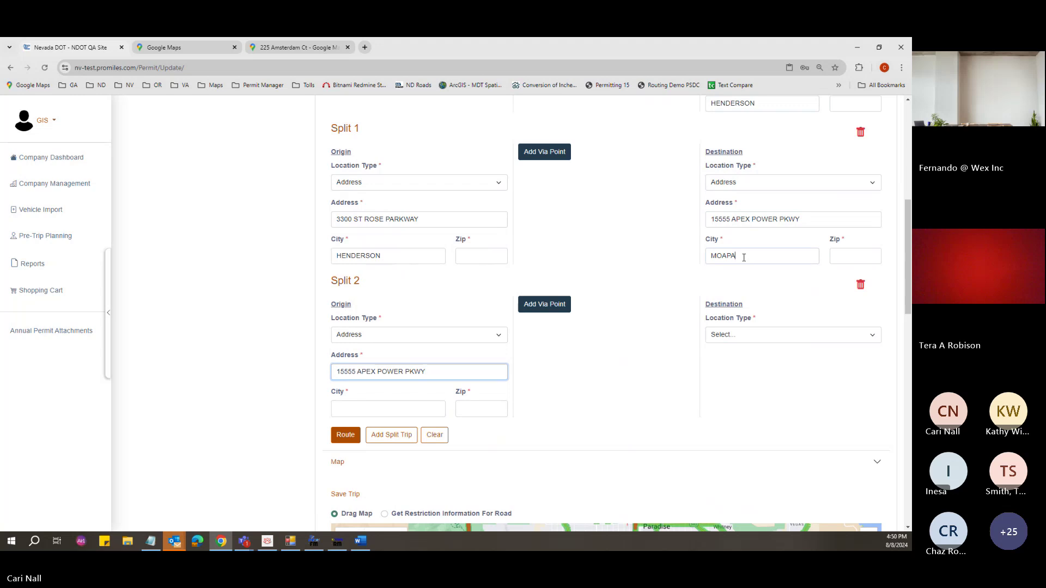
{"action": "double_click", "coordinate": [744, 256]}
{"action": "left_click", "coordinate": [379, 410]}
{"action": "key", "text": "ctrl+v"}
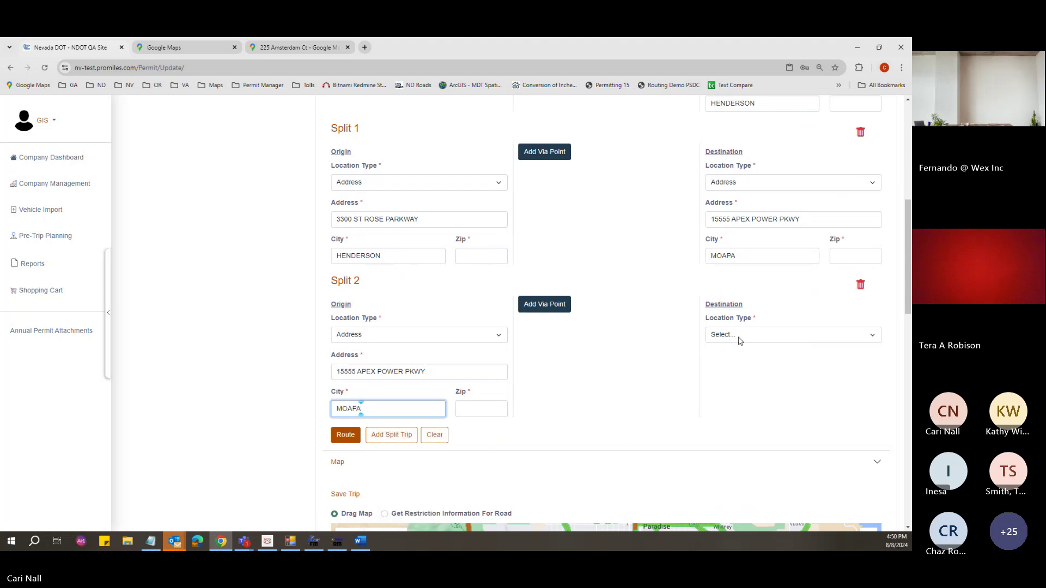
- Make Split 2's destination the I-15 (Mesquite - AZ) border crossing
{"action": "left_click", "coordinate": [738, 335]}
{"action": "left_click", "coordinate": [743, 382]}
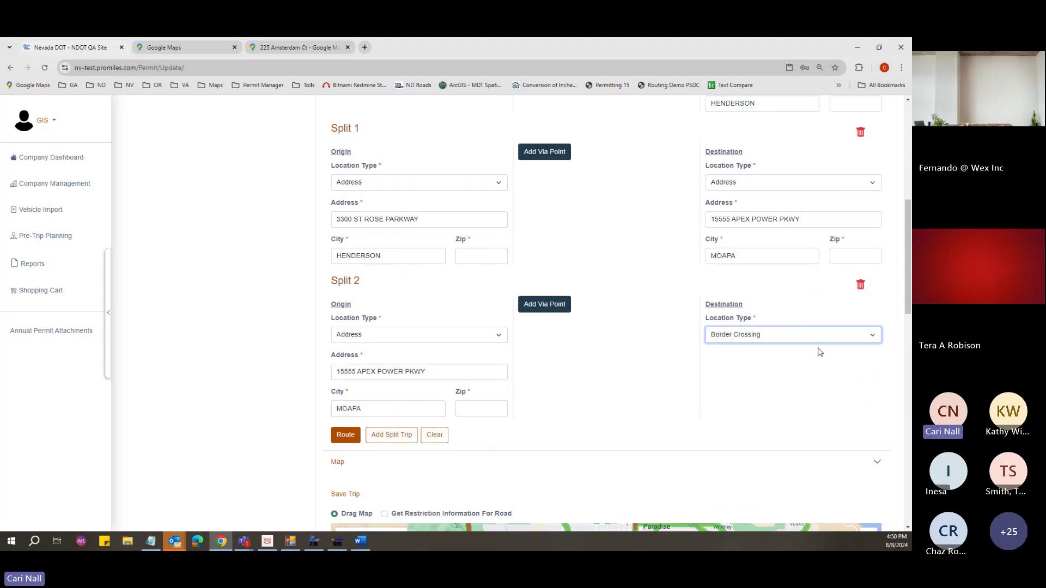
{"action": "left_click", "coordinate": [748, 361]}
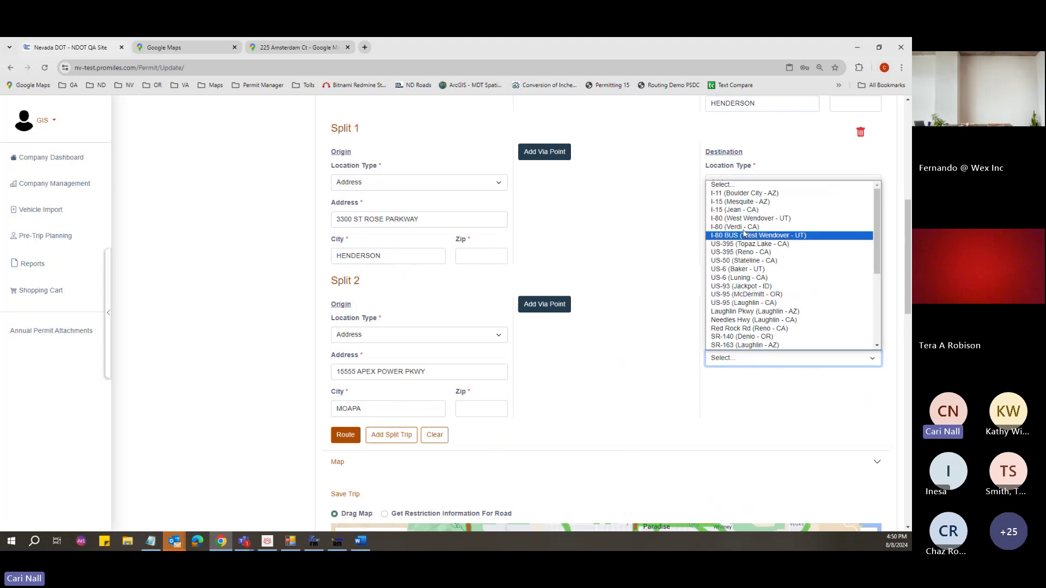
{"action": "left_click", "coordinate": [745, 202]}
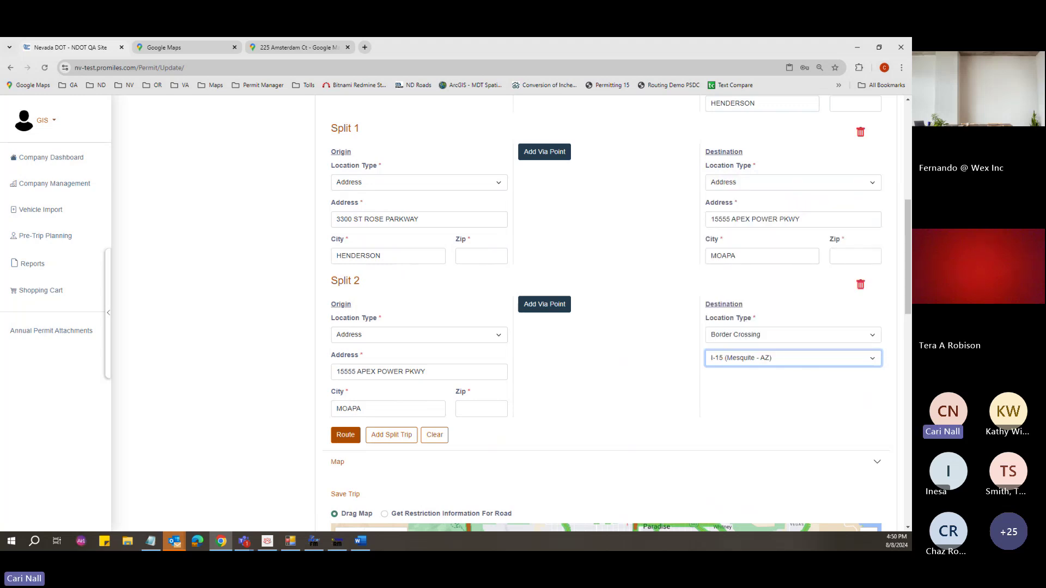
{"action": "left_click_drag", "start_coordinate": [907, 314], "coordinate": [904, 243]}
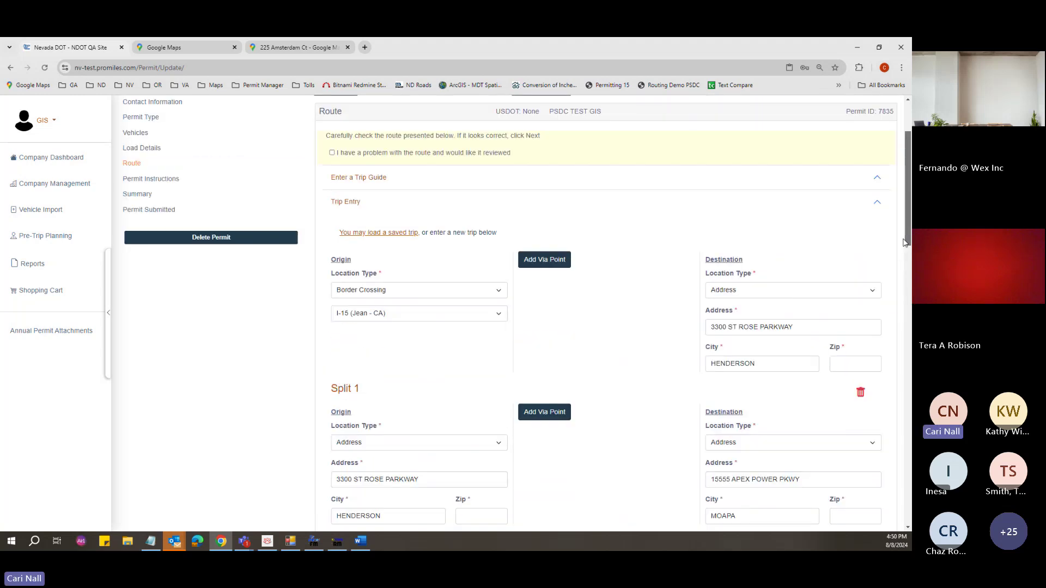
{"action": "scroll", "coordinate": [463, 341], "scroll_direction": "down", "scroll_amount": 6}
- Route the three-leg trip and check the 164.34-mile Jean-to-Mesquite route on the map
{"action": "left_click", "coordinate": [346, 362]}
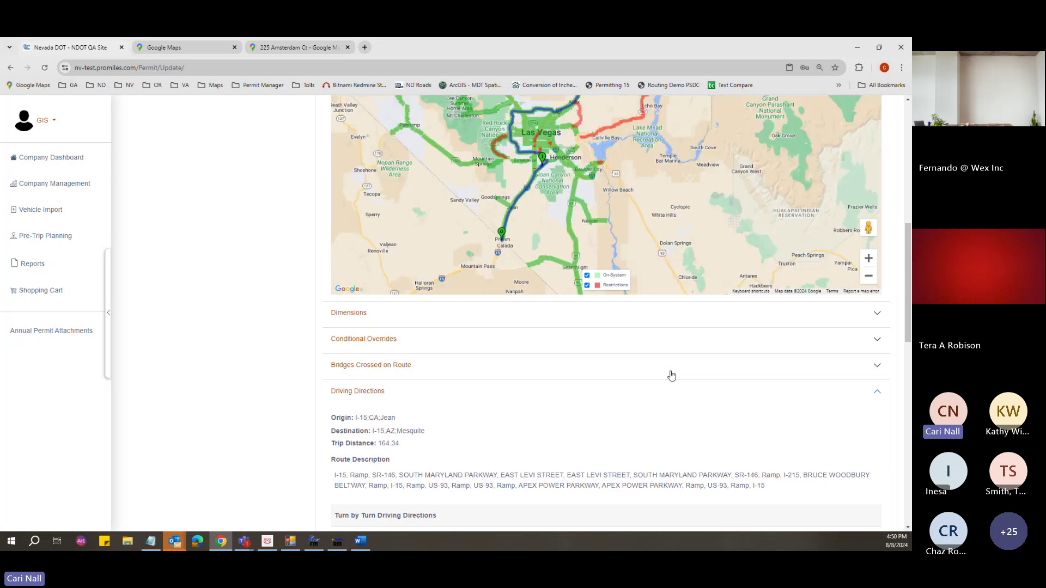
{"action": "left_click_drag", "start_coordinate": [640, 203], "coordinate": [682, 204]}
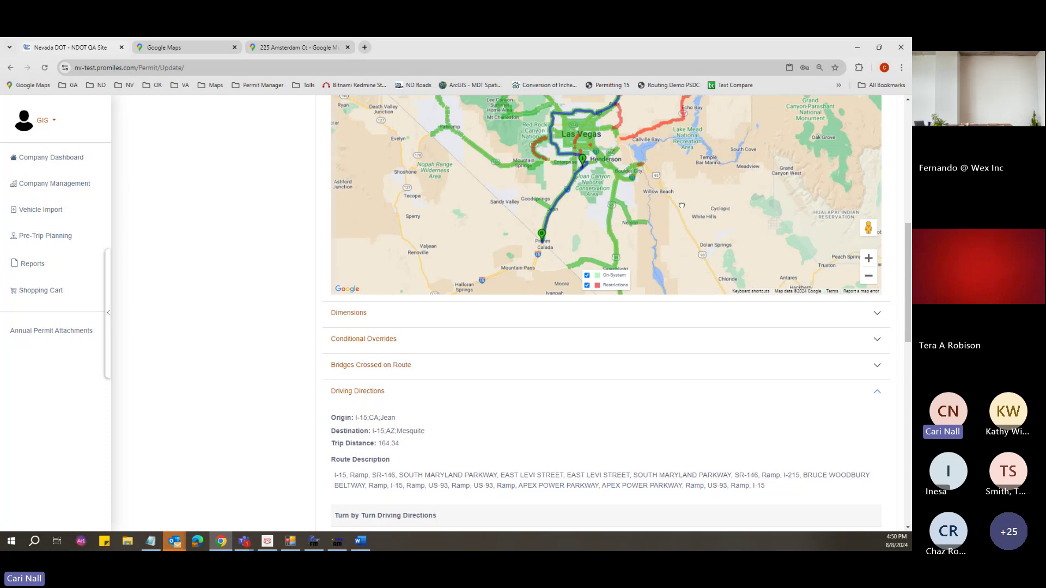
{"action": "left_click_drag", "start_coordinate": [905, 277], "coordinate": [906, 248]}
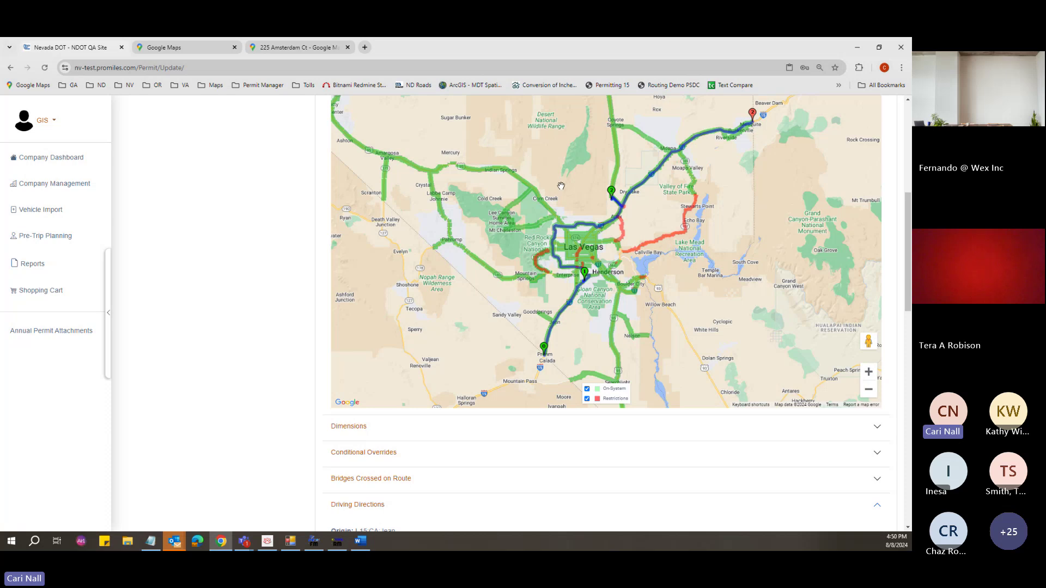
{"action": "left_click_drag", "start_coordinate": [586, 281], "coordinate": [593, 277]}
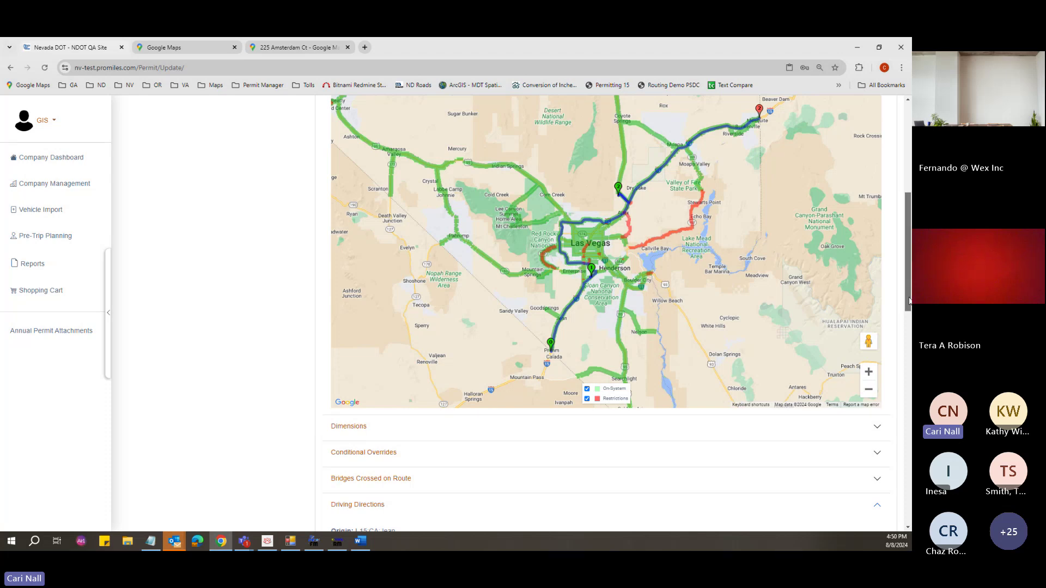
{"action": "scroll", "coordinate": [900, 305], "scroll_direction": "up", "scroll_amount": 1}
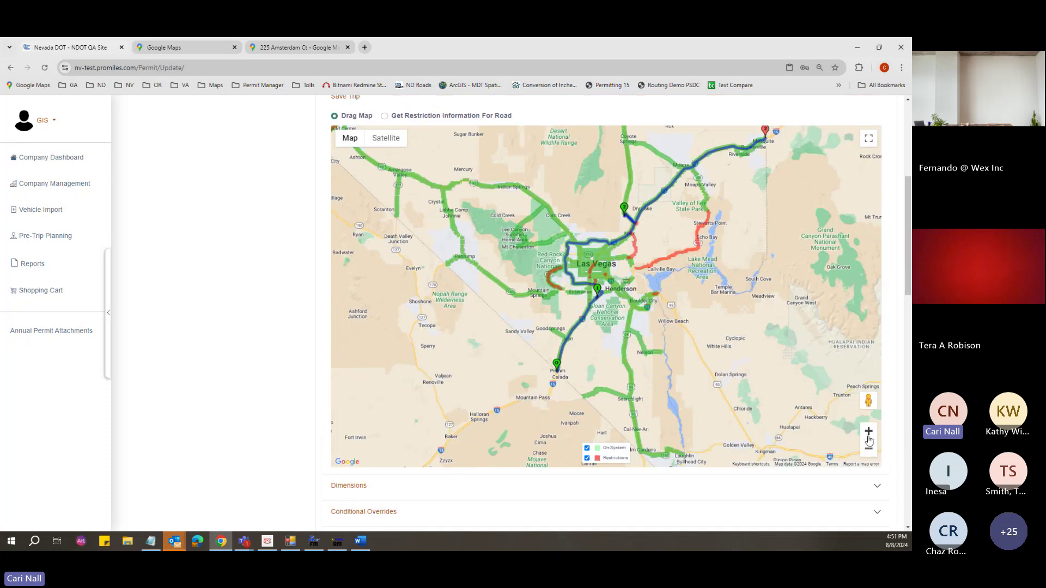
- Drag the first leg's route onto south Las Vegas streets near Silverado Ranch as a via point
{"action": "left_click_drag", "start_coordinate": [678, 331], "coordinate": [676, 335]}
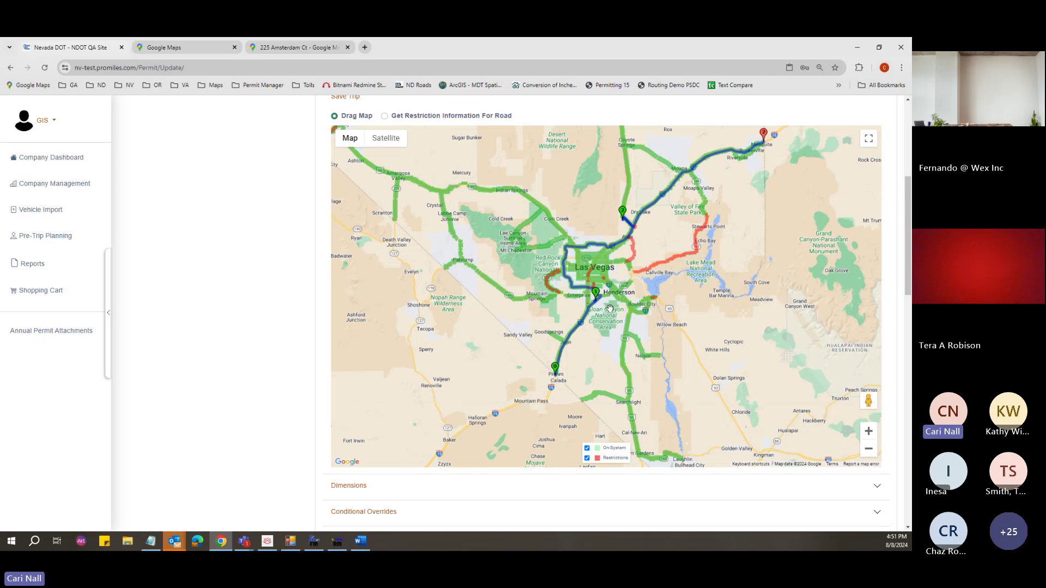
{"action": "left_click", "coordinate": [869, 449]}
{"action": "left_click_drag", "start_coordinate": [490, 197], "coordinate": [545, 239]}
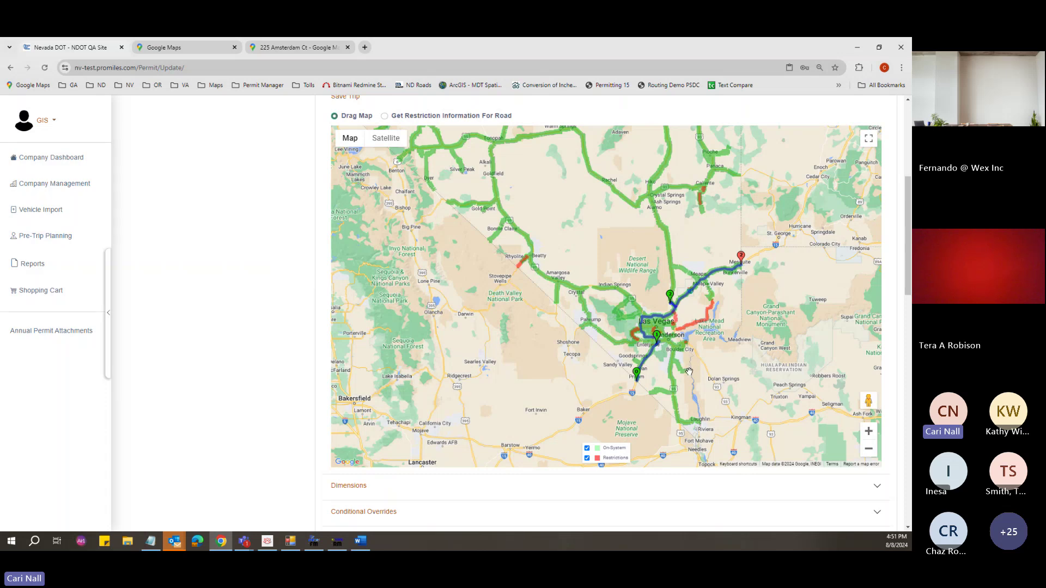
{"action": "left_click_drag", "start_coordinate": [690, 371], "coordinate": [734, 516]}
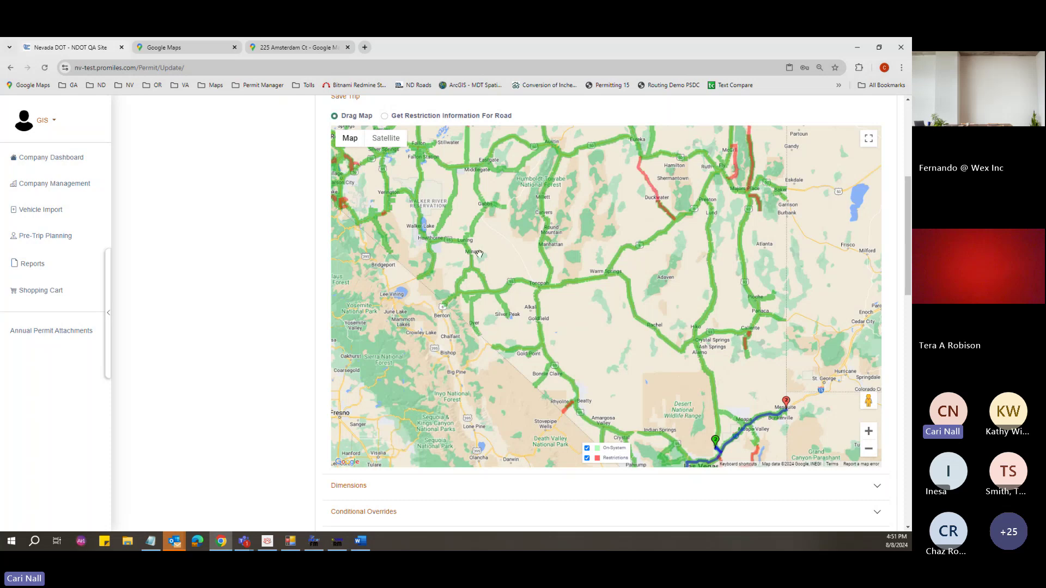
{"action": "left_click", "coordinate": [869, 449]}
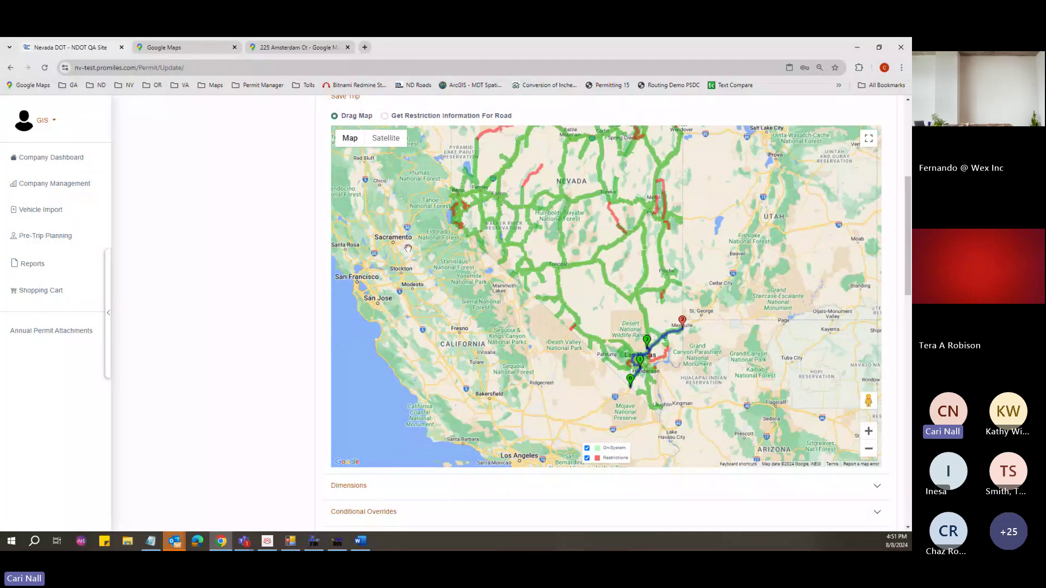
{"action": "left_click_drag", "start_coordinate": [686, 371], "coordinate": [714, 360]}
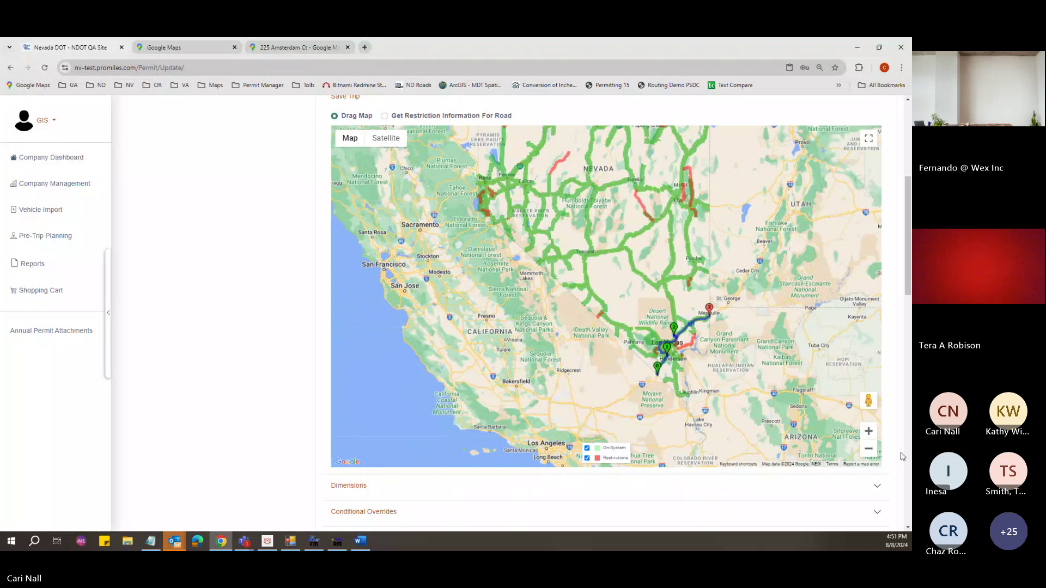
{"action": "scroll", "coordinate": [677, 348], "scroll_direction": "up", "scroll_amount": 2}
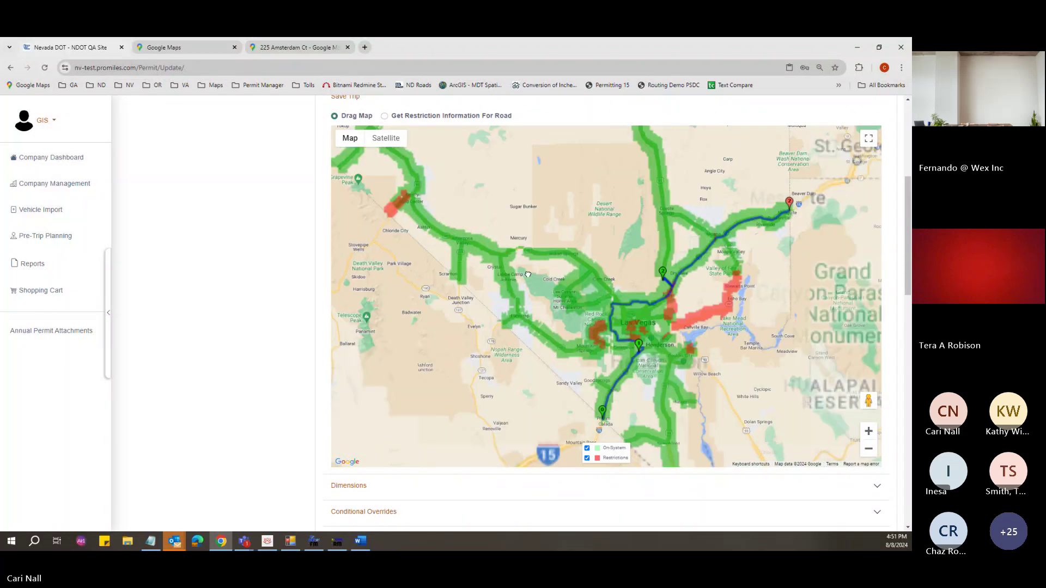
{"action": "scroll", "coordinate": [651, 371], "scroll_direction": "up", "scroll_amount": 3}
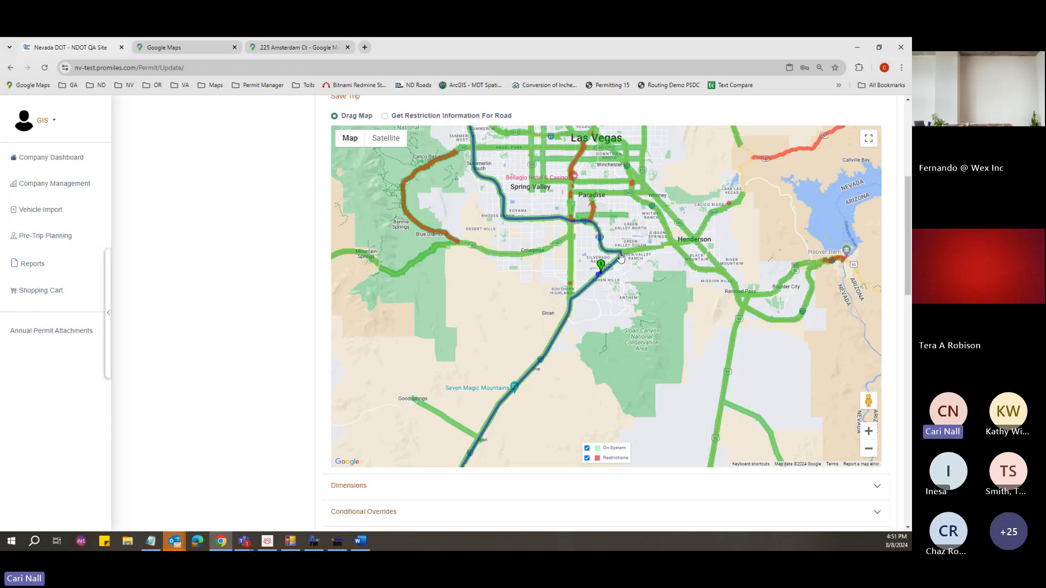
{"action": "left_click", "coordinate": [868, 431]}
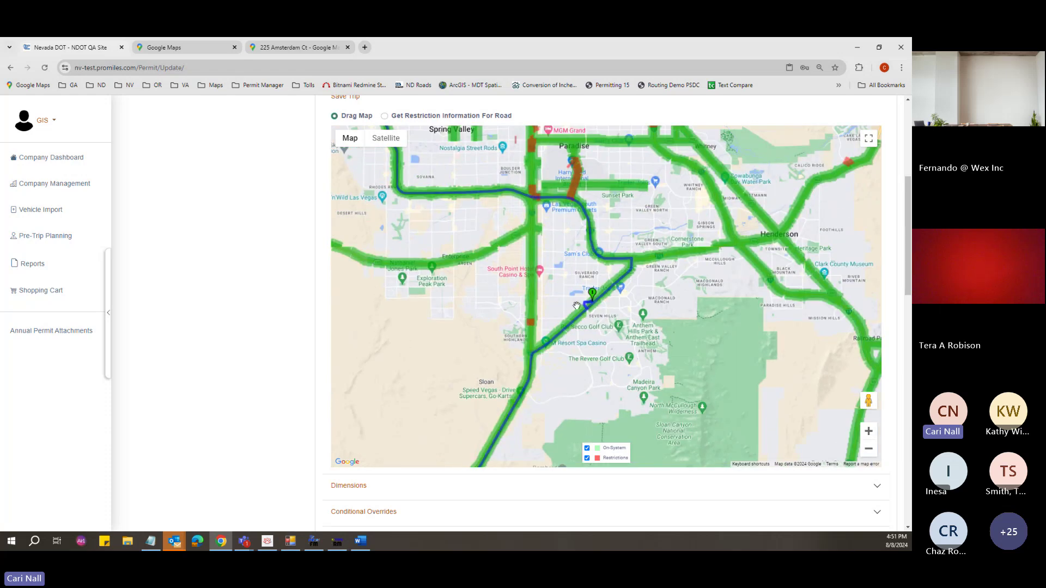
{"action": "left_click_drag", "start_coordinate": [578, 314], "coordinate": [564, 289]}
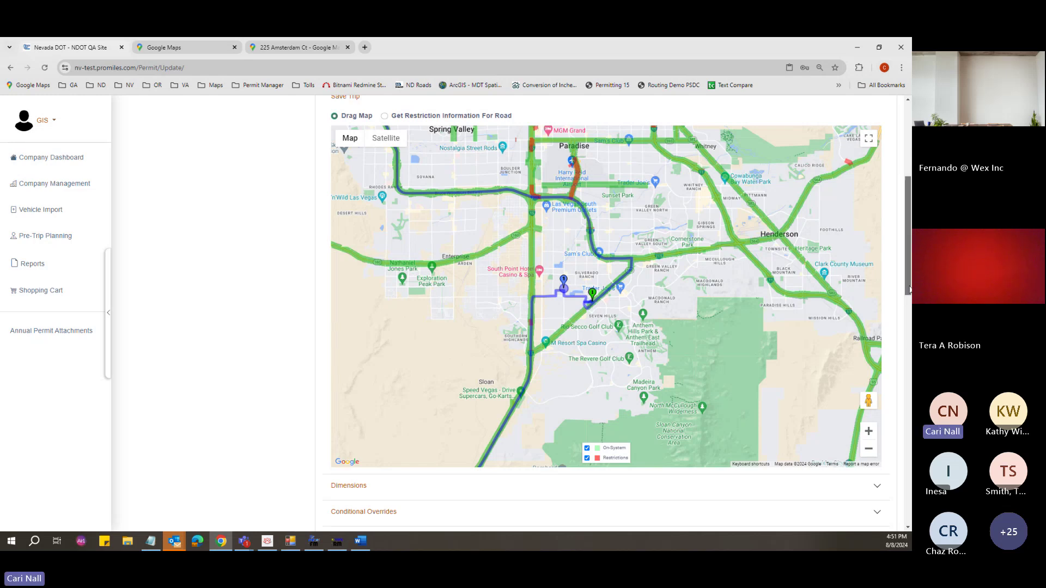
- Expand Trip Entry to review the first leg's via point
{"action": "left_click_drag", "start_coordinate": [907, 294], "coordinate": [909, 218]}
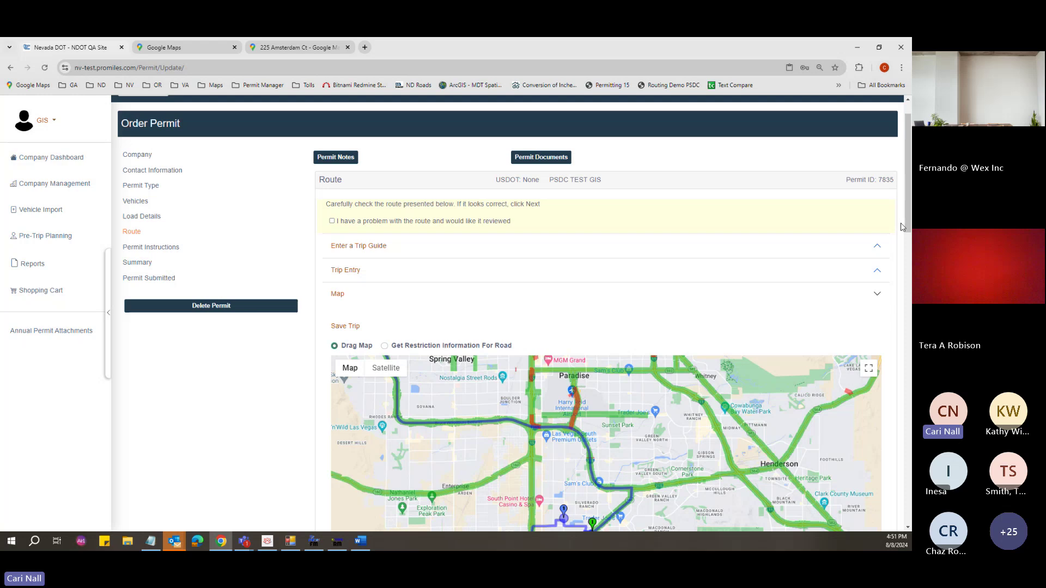
{"action": "left_click", "coordinate": [471, 275]}
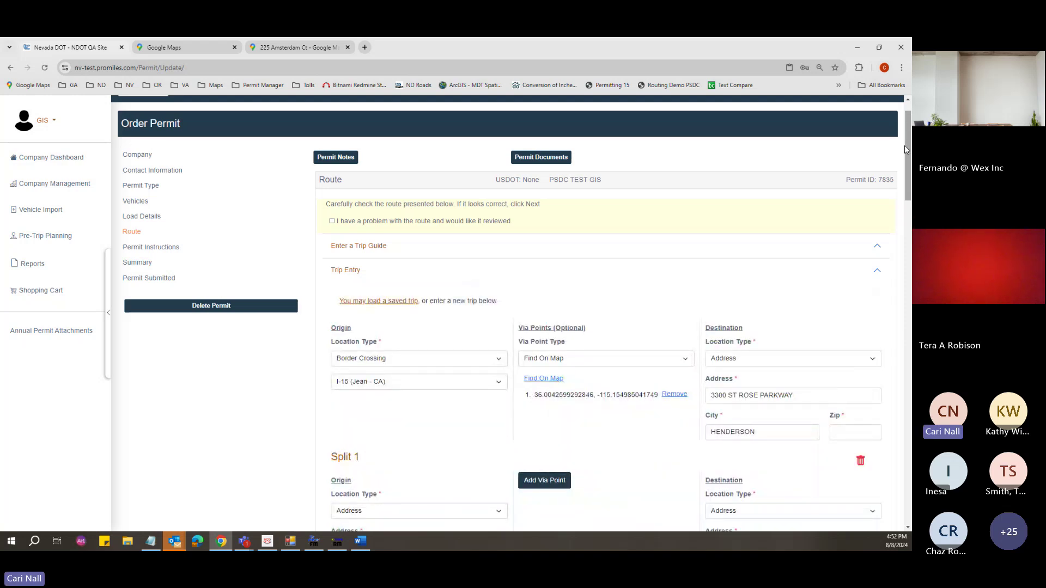
{"action": "left_click_drag", "start_coordinate": [907, 145], "coordinate": [906, 194]}
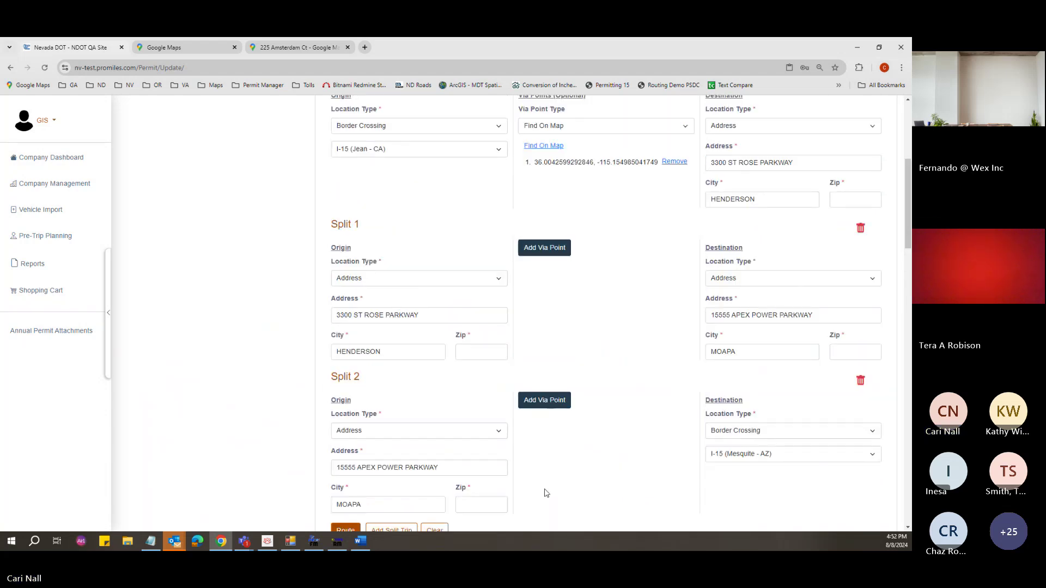
{"action": "scroll", "coordinate": [566, 492], "scroll_direction": "down", "scroll_amount": 4}
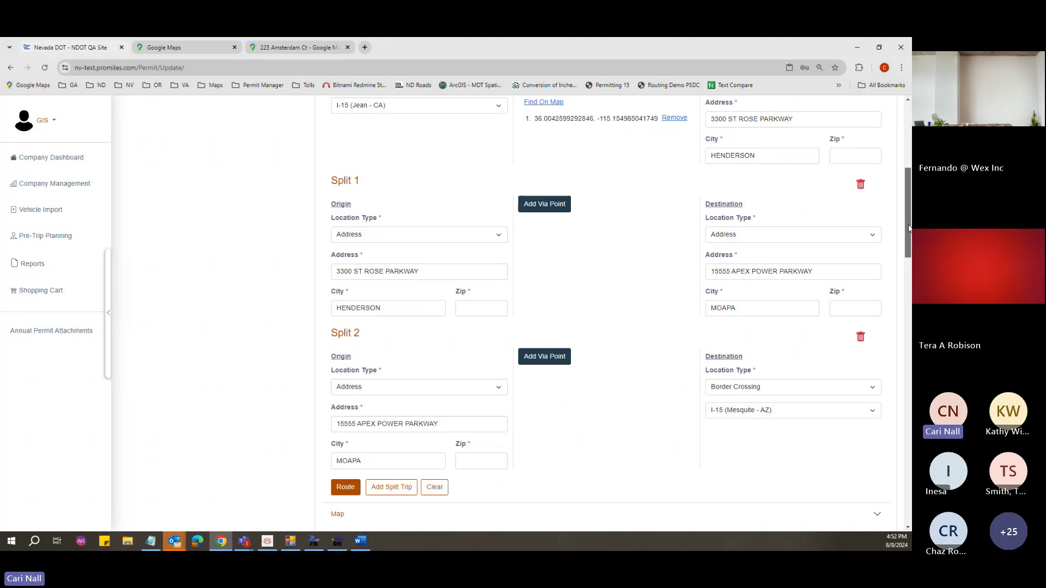
{"action": "scroll", "coordinate": [563, 179], "scroll_direction": "down", "scroll_amount": 8}
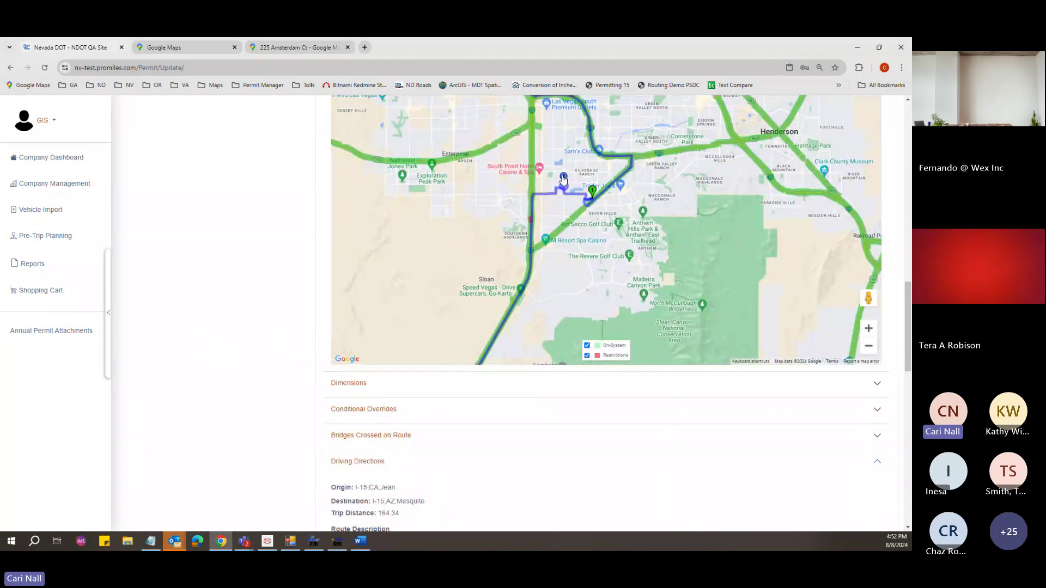
{"action": "scroll", "coordinate": [563, 179], "scroll_direction": "up", "scroll_amount": 3}
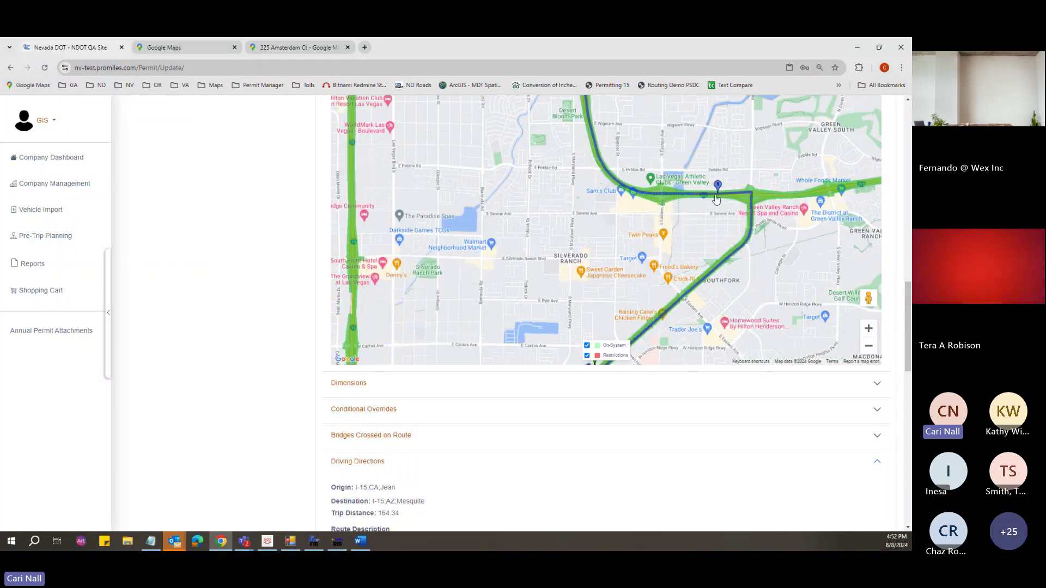
- Move the via point marker so the route runs along E Serene Ave
{"action": "mouse_move", "coordinate": [717, 199]}
{"action": "left_mouse_down"}
{"action": "mouse_move", "coordinate": [582, 224]}
{"action": "mouse_move", "coordinate": [482, 220]}
{"action": "left_mouse_up"}
{"action": "left_click_drag", "start_coordinate": [539, 224], "coordinate": [568, 219]}
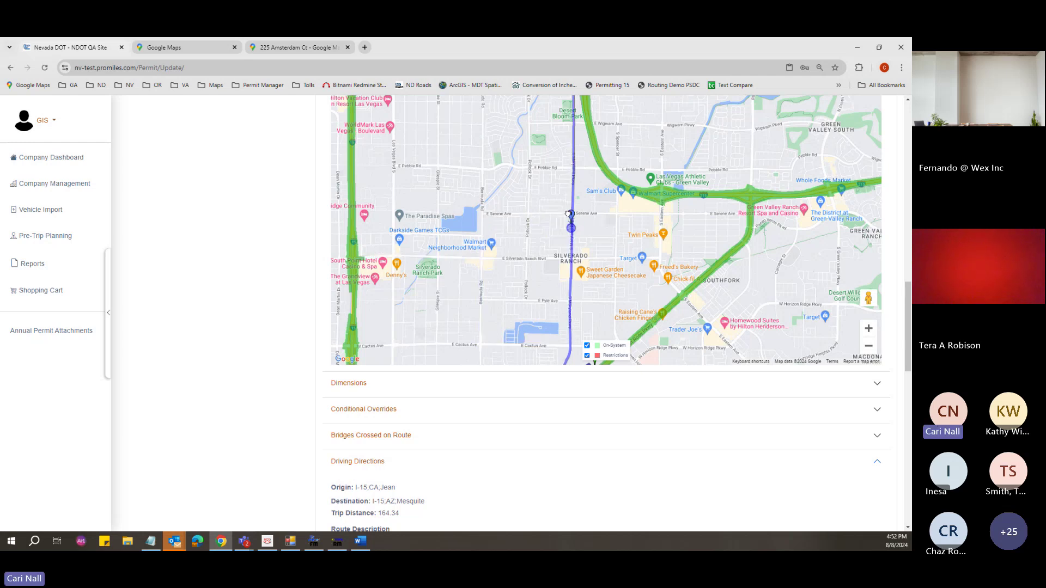
{"action": "left_click", "coordinate": [868, 346]}
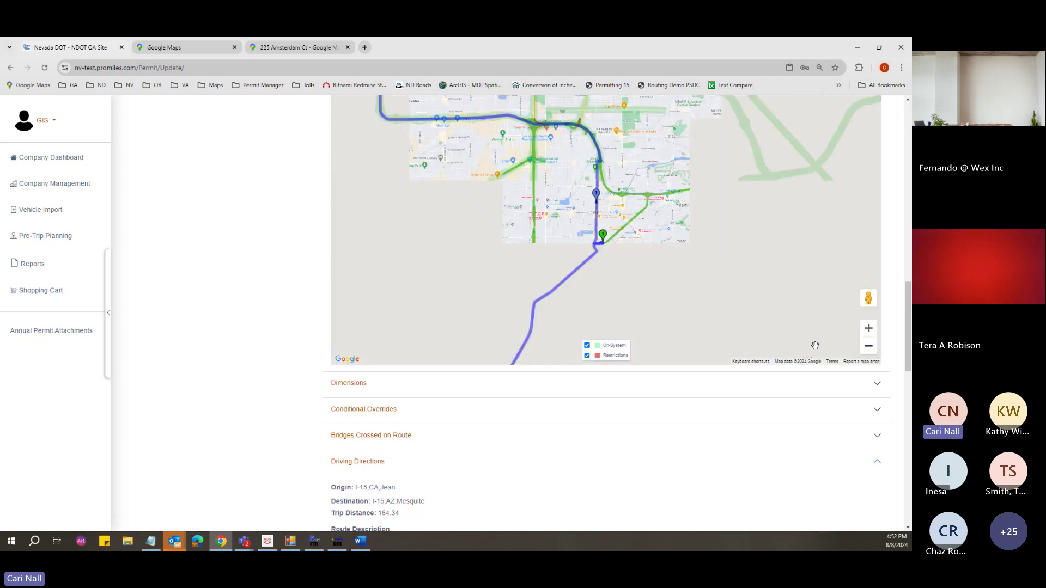
{"action": "left_click", "coordinate": [869, 346]}
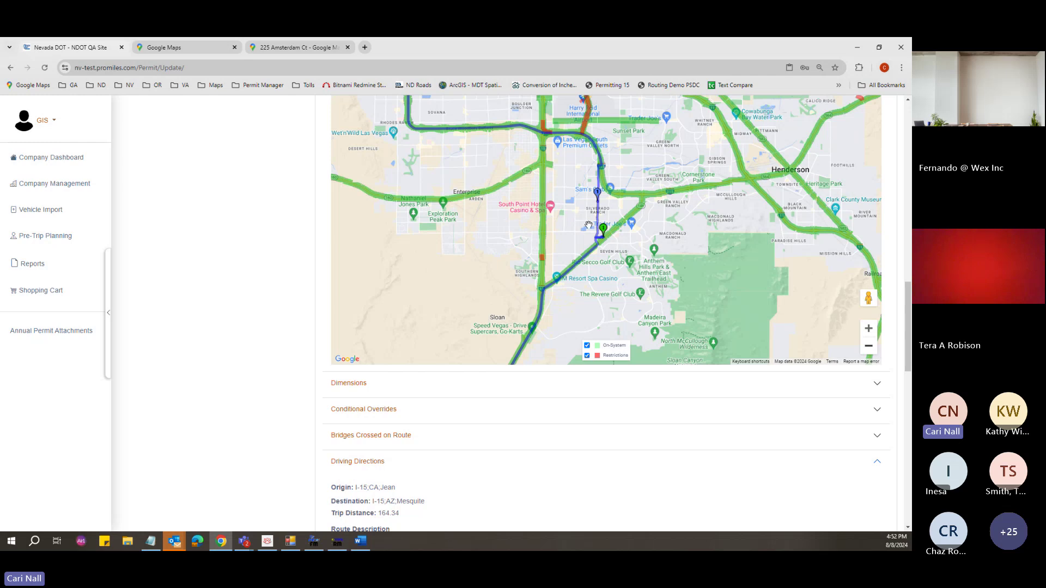
{"action": "left_click_drag", "start_coordinate": [594, 207], "coordinate": [588, 244]}
{"action": "scroll", "coordinate": [588, 244], "scroll_direction": "up", "scroll_amount": 4}
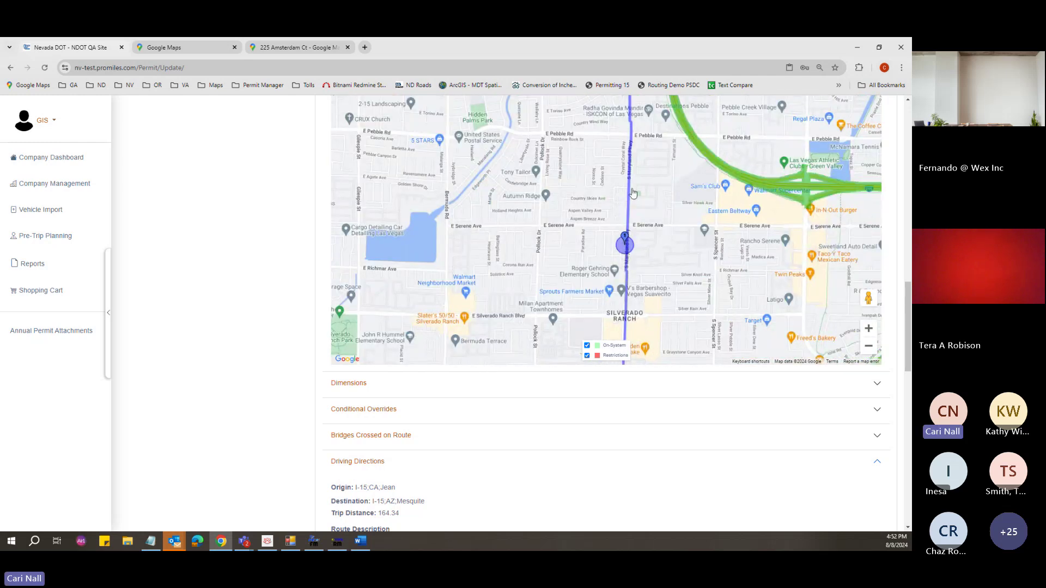
{"action": "mouse_move", "coordinate": [632, 98]}
{"action": "left_mouse_down"}
{"action": "mouse_move", "coordinate": [635, 151]}
{"action": "mouse_move", "coordinate": [545, 161]}
{"action": "mouse_move", "coordinate": [450, 211]}
{"action": "mouse_move", "coordinate": [452, 192]}
{"action": "mouse_move", "coordinate": [450, 209]}
{"action": "left_mouse_up"}
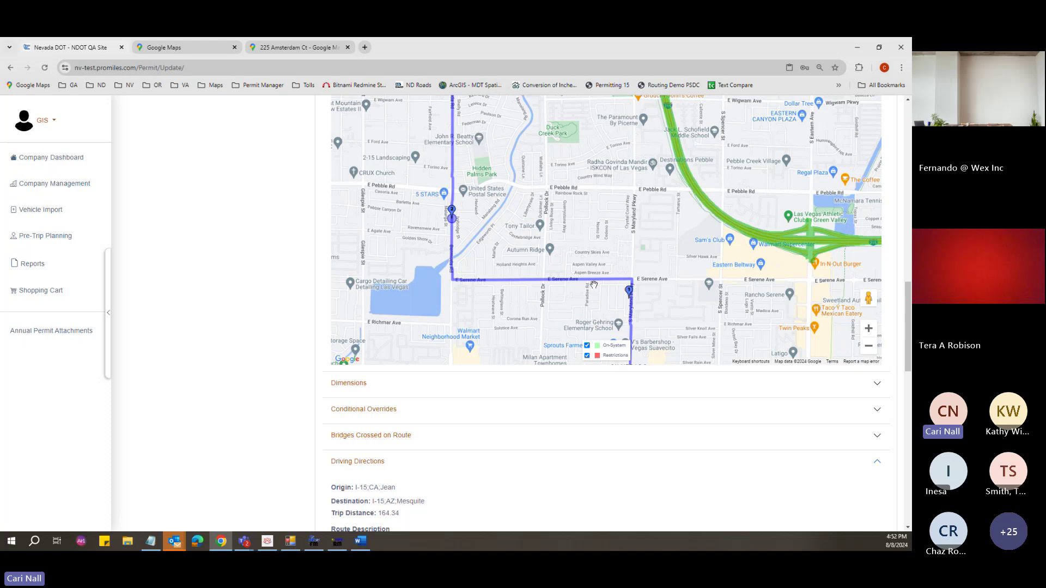
- Add a third Split 1 via point on the route near Paradise Valley
{"action": "left_click_drag", "start_coordinate": [504, 278], "coordinate": [544, 345]}
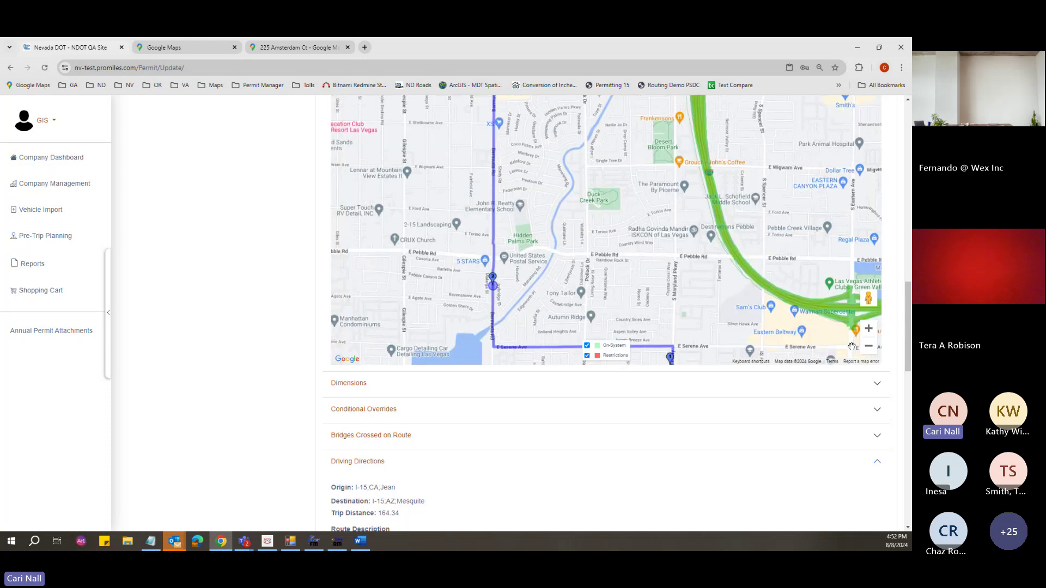
{"action": "left_click", "coordinate": [869, 347]}
{"action": "left_click", "coordinate": [869, 347]}
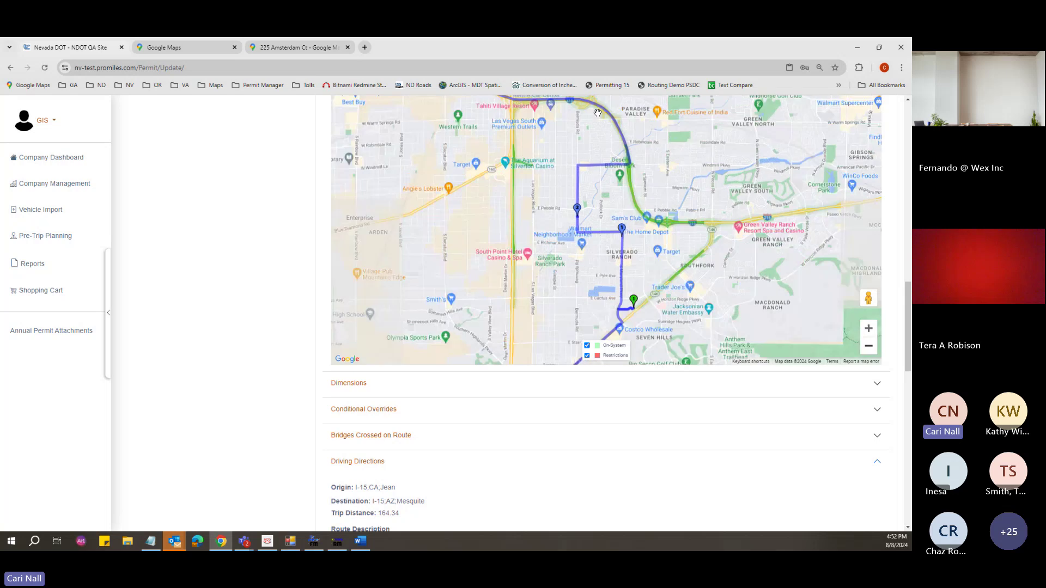
{"action": "left_click_drag", "start_coordinate": [567, 141], "coordinate": [588, 189]}
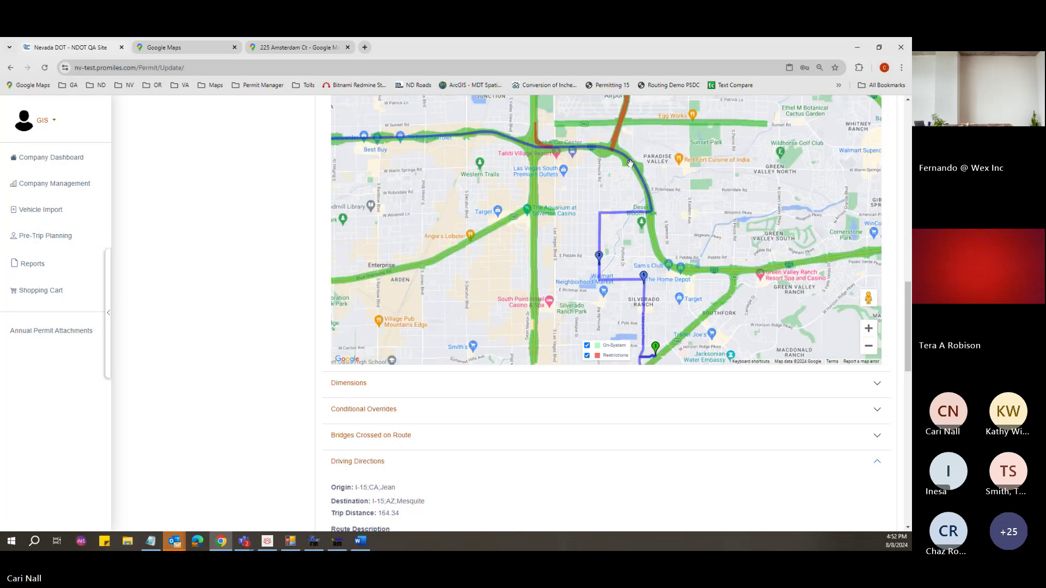
{"action": "scroll", "coordinate": [634, 168], "scroll_direction": "up", "scroll_amount": 1}
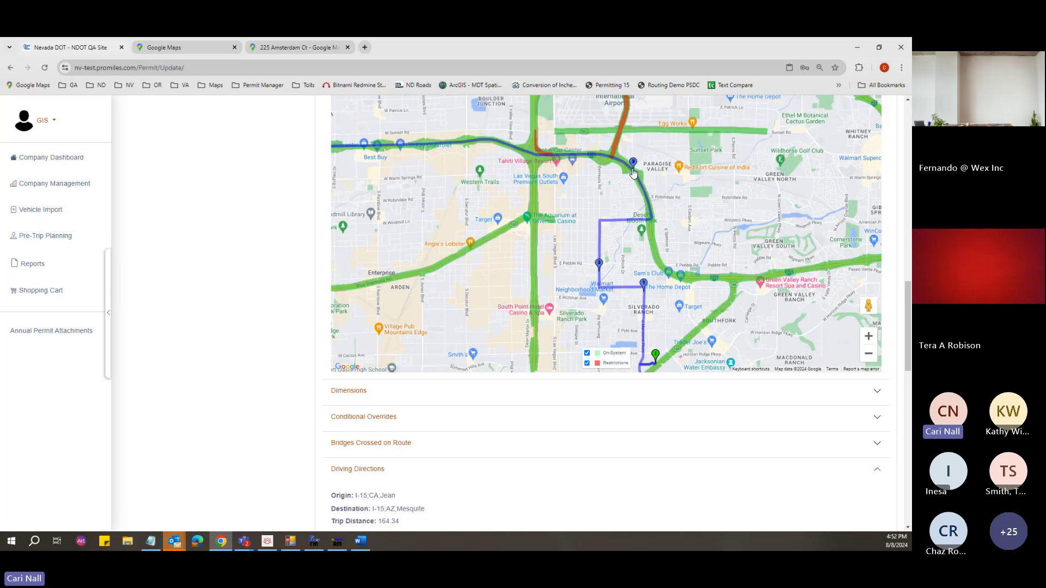
{"action": "mouse_move", "coordinate": [634, 169]}
{"action": "left_mouse_down"}
{"action": "mouse_move", "coordinate": [600, 180]}
{"action": "mouse_move", "coordinate": [597, 158]}
{"action": "mouse_move", "coordinate": [586, 167]}
{"action": "left_mouse_up"}
- Center on via point 3, then zoom out to the whole Las Vegas route
{"action": "scroll", "coordinate": [597, 167], "scroll_direction": "down", "scroll_amount": 1}
{"action": "scroll", "coordinate": [597, 166], "scroll_direction": "up", "scroll_amount": 1}
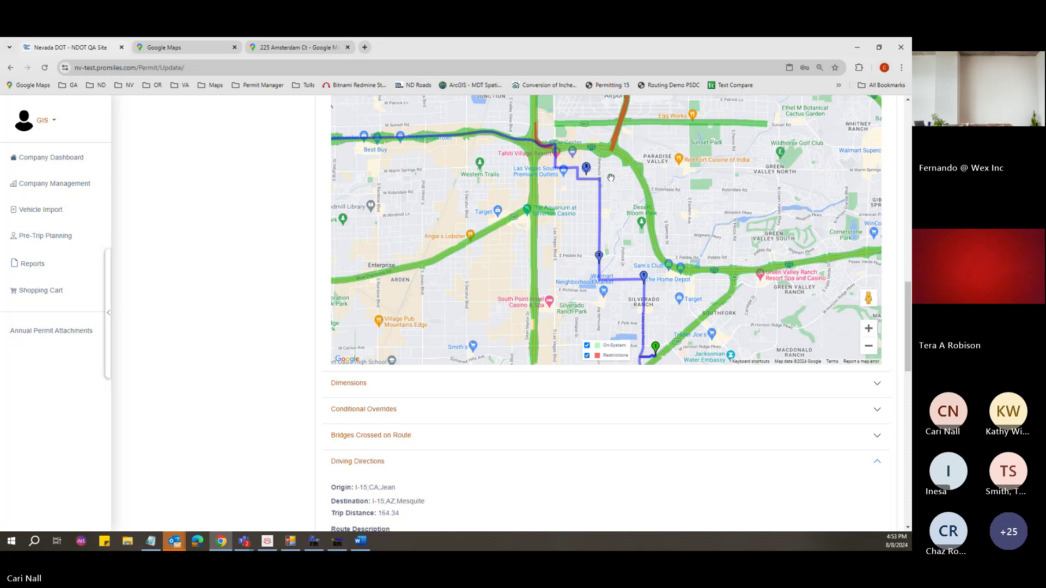
{"action": "scroll", "coordinate": [611, 184], "scroll_direction": "up", "scroll_amount": 3}
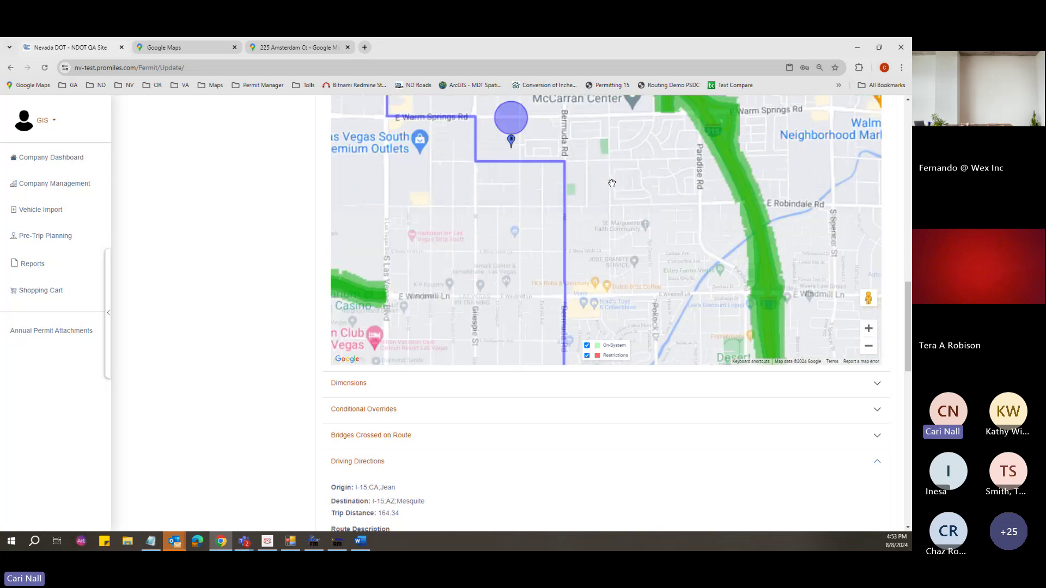
{"action": "left_click_drag", "start_coordinate": [612, 183], "coordinate": [706, 307]}
{"action": "scroll", "coordinate": [605, 218], "scroll_direction": "up", "scroll_amount": 2}
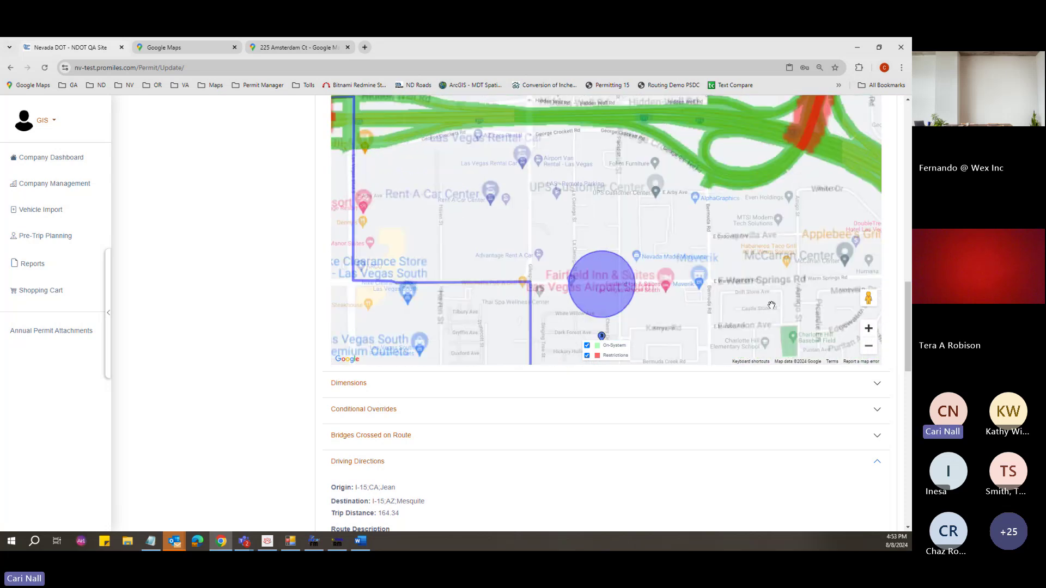
{"action": "left_click_drag", "start_coordinate": [605, 345], "coordinate": [585, 204]}
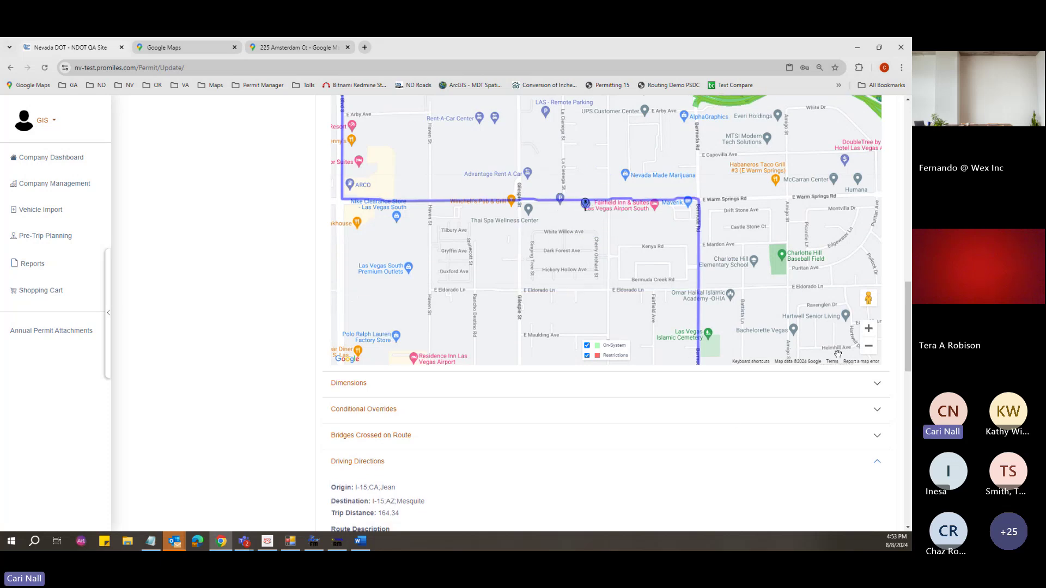
{"action": "left_click", "coordinate": [869, 349]}
{"action": "left_click", "coordinate": [869, 349]}
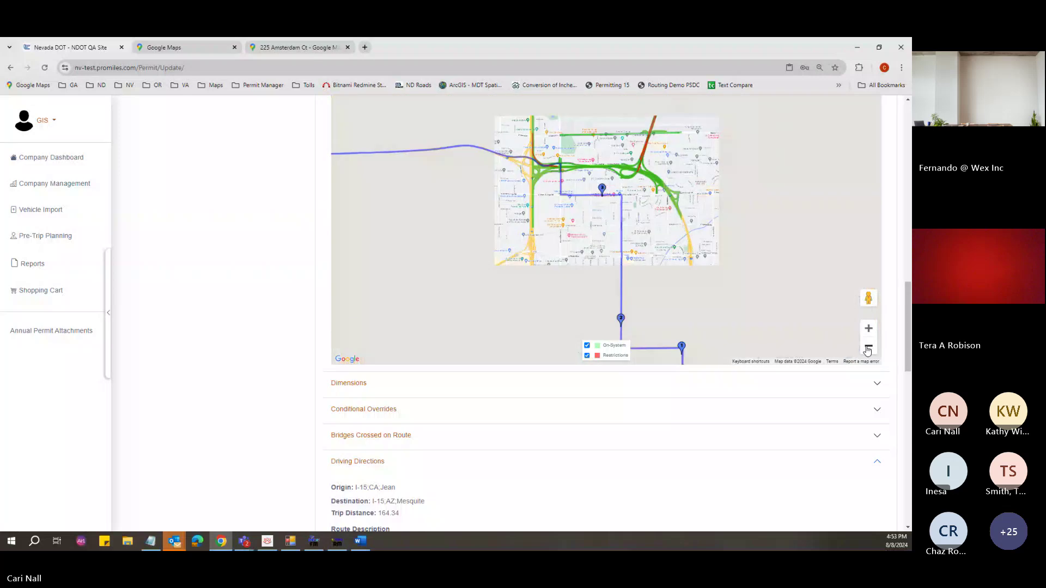
{"action": "left_click", "coordinate": [868, 349]}
{"action": "left_click", "coordinate": [869, 350]}
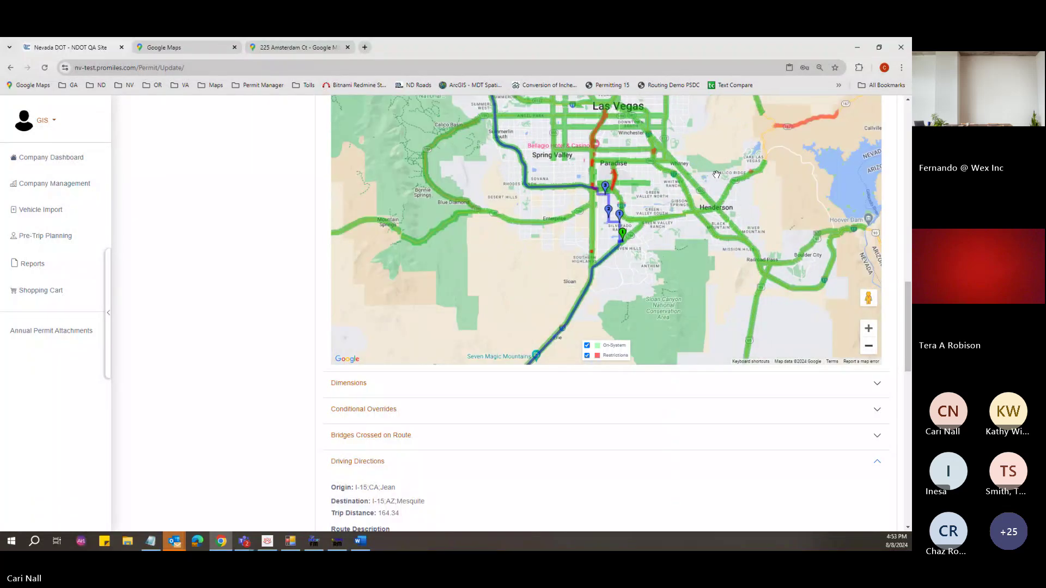
{"action": "left_click_drag", "start_coordinate": [768, 287], "coordinate": [786, 312]}
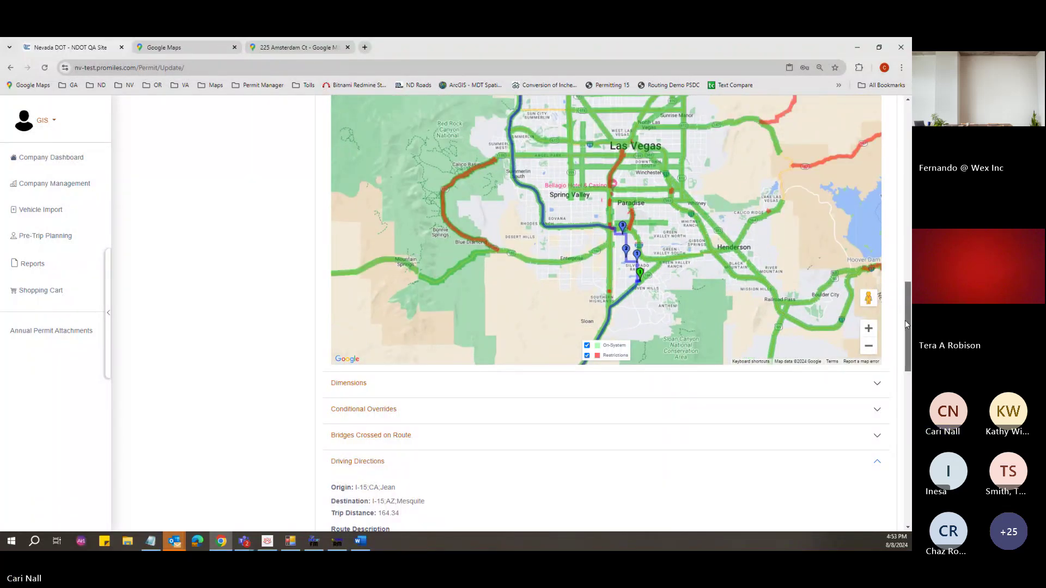
{"action": "left_click_drag", "start_coordinate": [904, 320], "coordinate": [908, 210]}
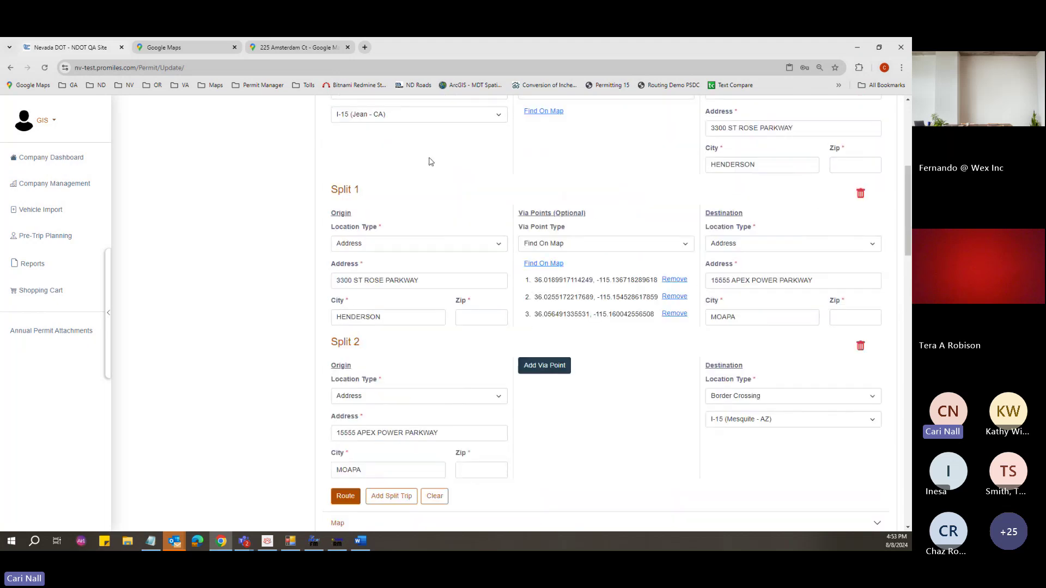
- Drag the Split 2 route near Ute up to Coyote Springs, adding a via point
{"action": "triple_click", "coordinate": [380, 191]}
{"action": "mouse_move", "coordinate": [904, 221]}
{"action": "left_mouse_down"}
{"action": "mouse_move", "coordinate": [906, 199]}
{"action": "mouse_move", "coordinate": [909, 213]}
{"action": "left_mouse_up"}
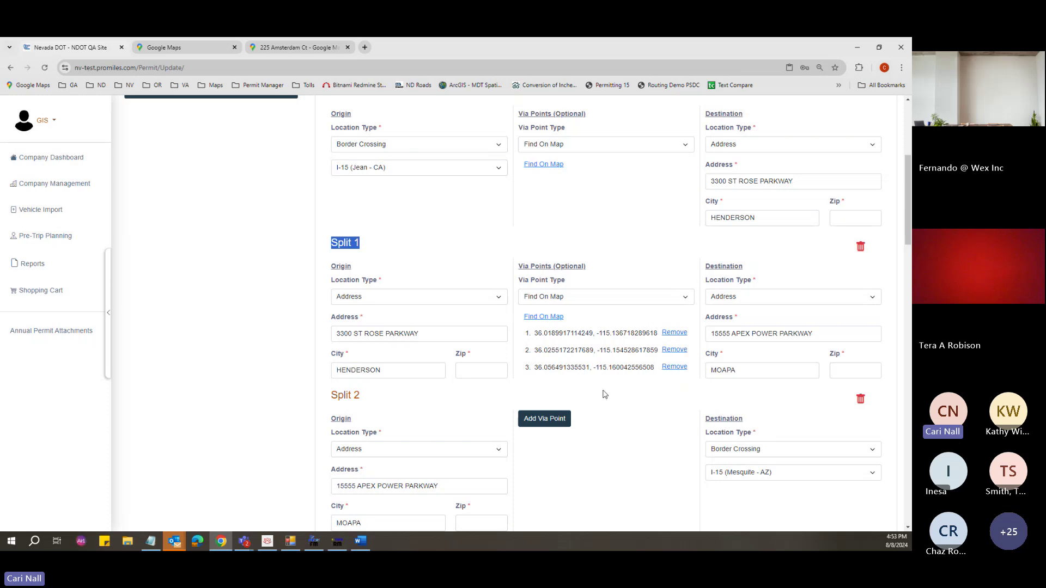
{"action": "left_click_drag", "start_coordinate": [907, 230], "coordinate": [908, 306]}
{"action": "left_click_drag", "start_coordinate": [634, 302], "coordinate": [491, 382]}
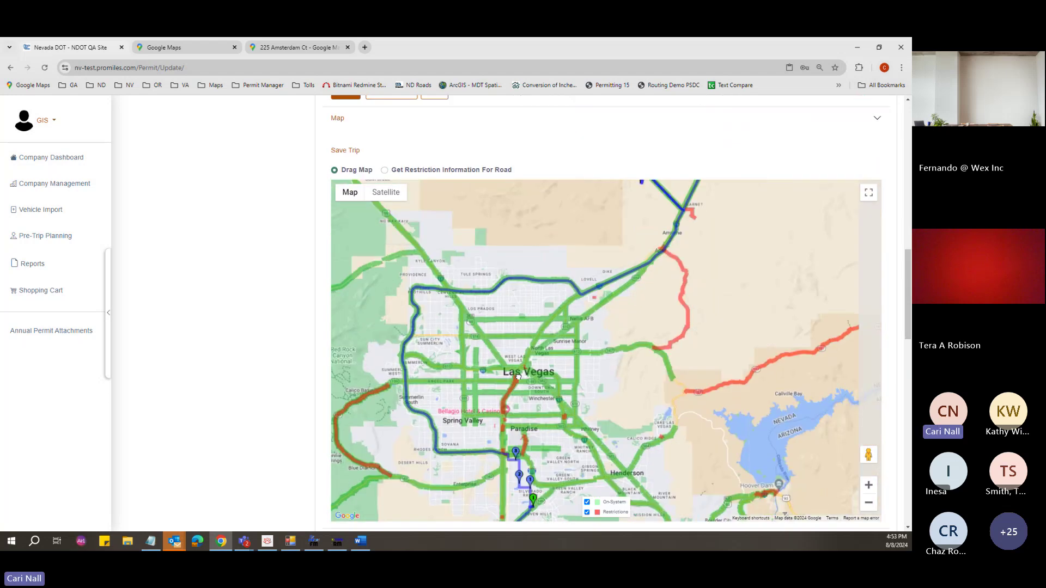
{"action": "left_click_drag", "start_coordinate": [713, 234], "coordinate": [594, 451]}
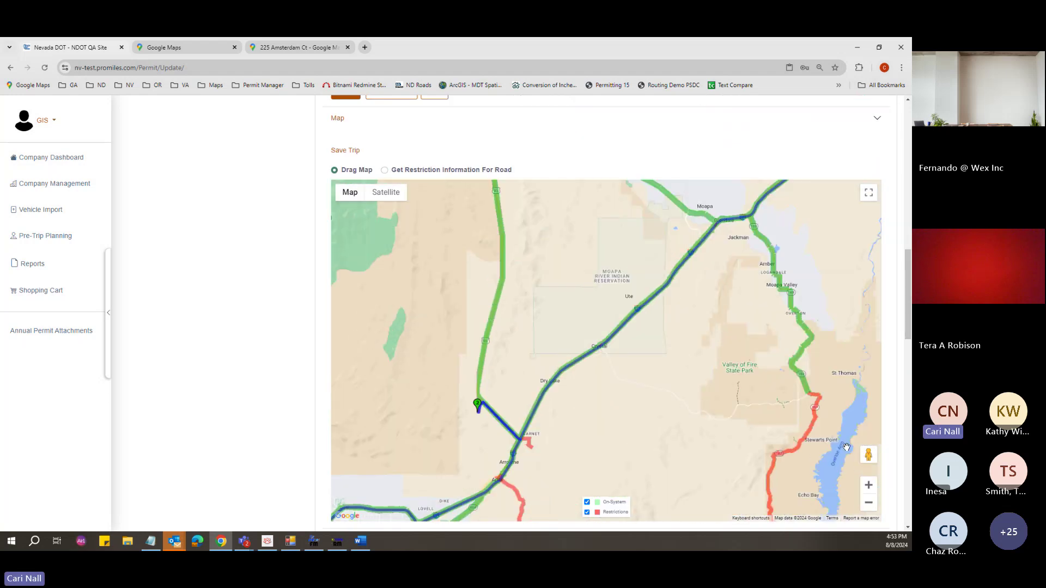
{"action": "left_click", "coordinate": [869, 503]}
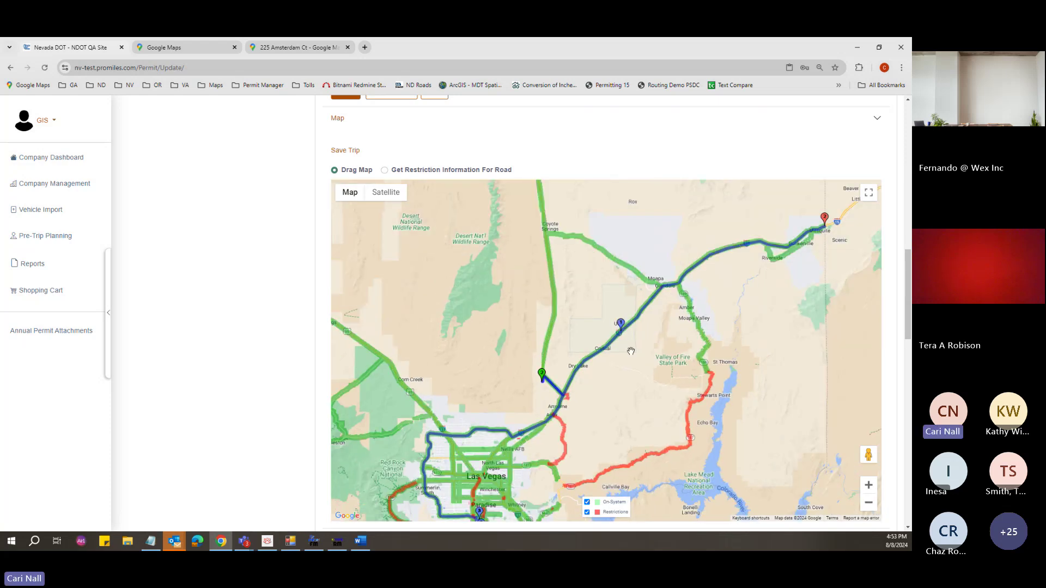
{"action": "left_click_drag", "start_coordinate": [623, 327], "coordinate": [548, 232]}
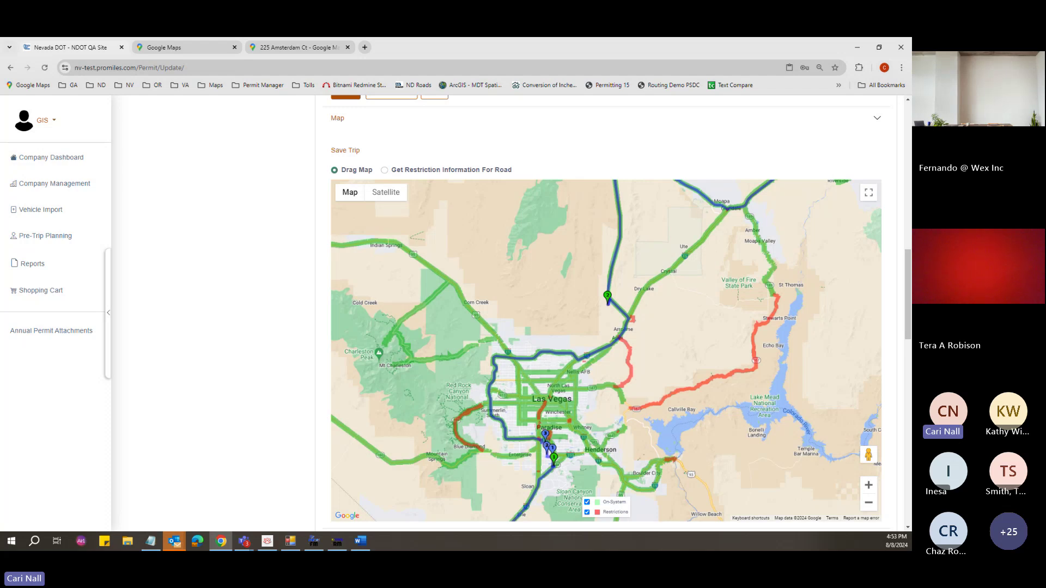
{"action": "left_click_drag", "start_coordinate": [908, 312], "coordinate": [910, 221]}
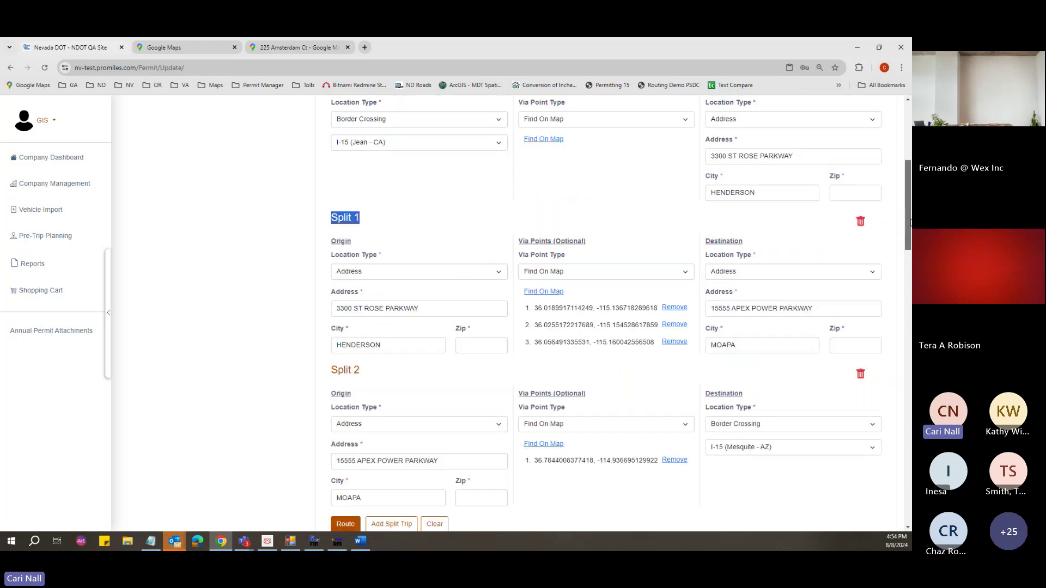
- Review the Driving Directions for every leg, ending at I-15 AZ Mesquite, 164.34 miles
{"action": "scroll", "coordinate": [905, 226], "scroll_direction": "down", "scroll_amount": 1}
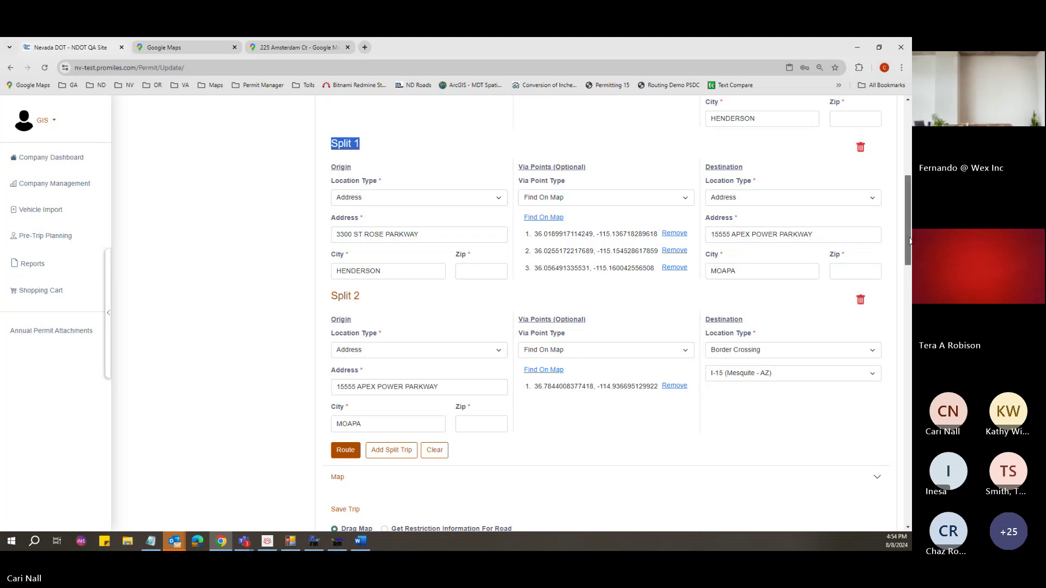
{"action": "left_click_drag", "start_coordinate": [909, 242], "coordinate": [905, 323]}
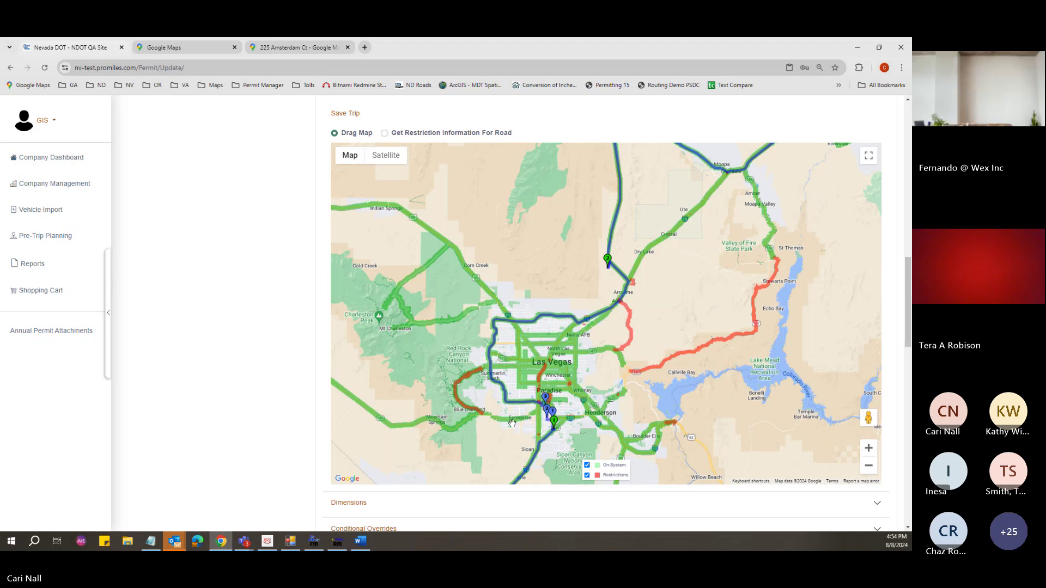
{"action": "left_click_drag", "start_coordinate": [549, 398], "coordinate": [548, 416]}
{"action": "left_click", "coordinate": [359, 541]}
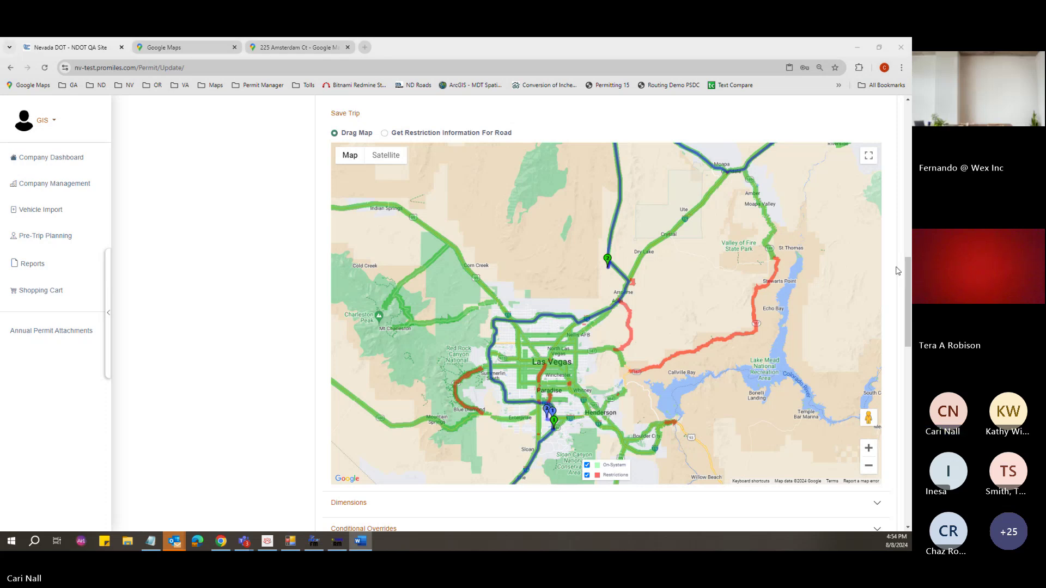
{"action": "scroll", "coordinate": [899, 271], "scroll_direction": "down", "scroll_amount": 9}
- Save and exit permit 7835, keeping the existing route information
{"action": "scroll", "coordinate": [605, 311], "scroll_direction": "down", "scroll_amount": 7}
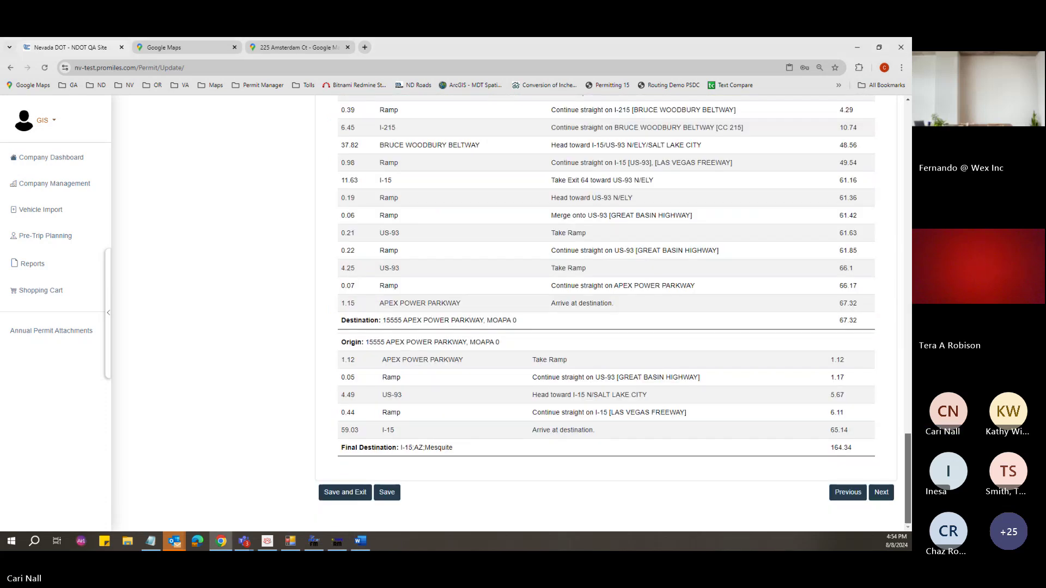
{"action": "left_click", "coordinate": [334, 498]}
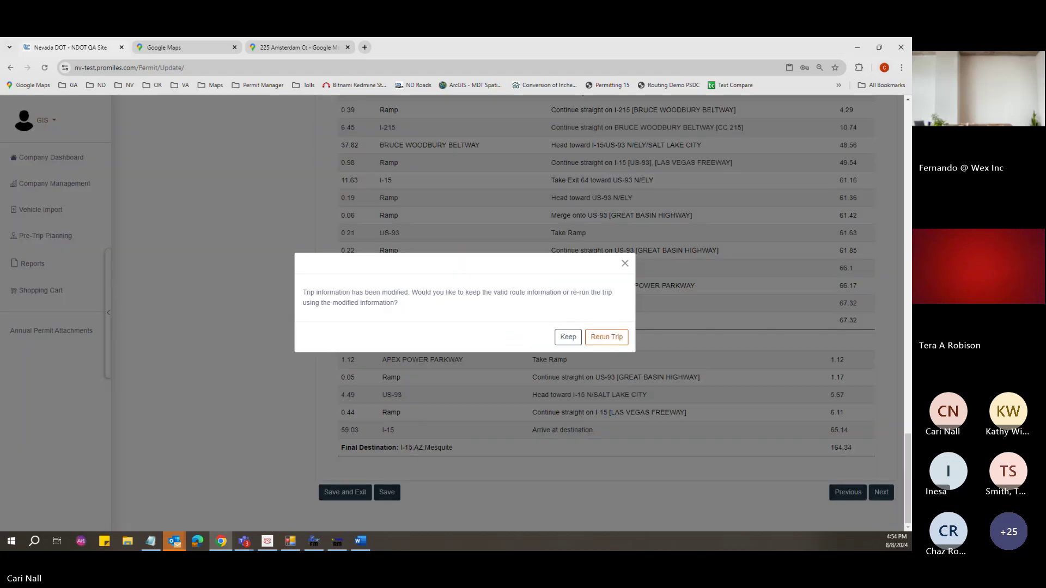
{"action": "left_click", "coordinate": [568, 338]}
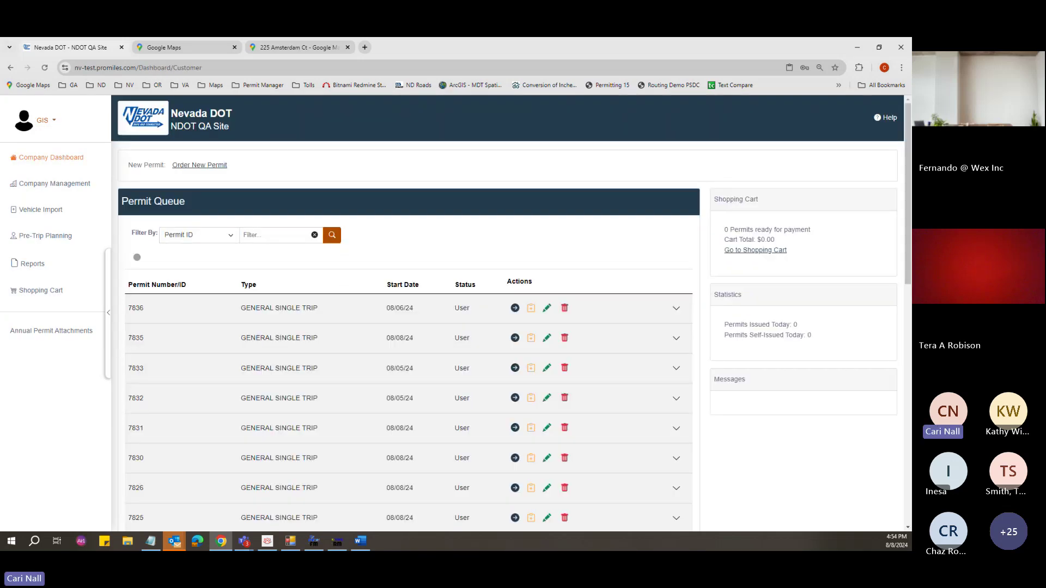
- Filter the Permit Queue by permit ID 7836
{"action": "key", "text": "alt+Tab"}
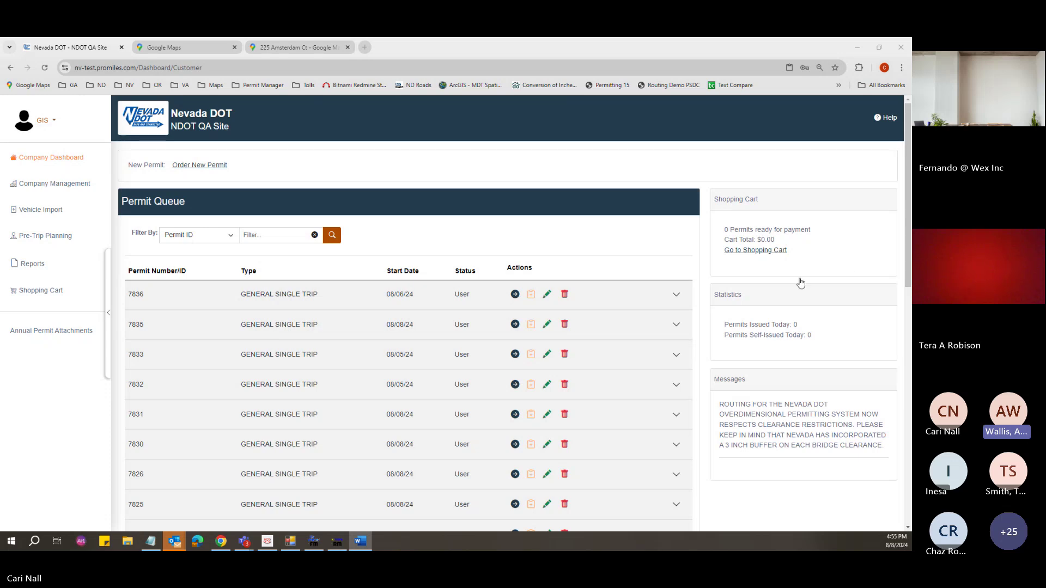
{"action": "left_click", "coordinate": [275, 235]}
{"action": "type", "text": "7836"}
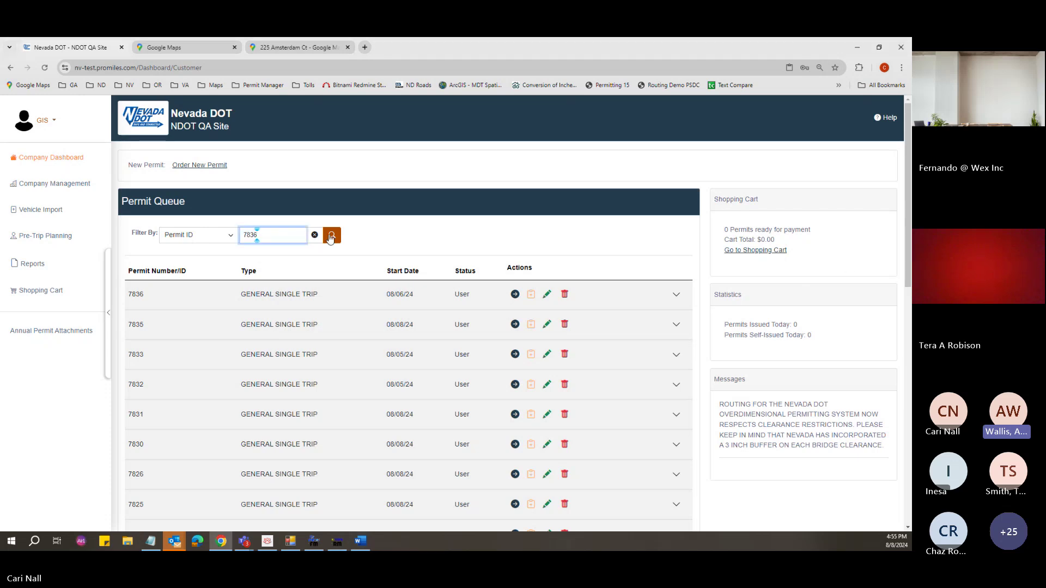
{"action": "left_click", "coordinate": [332, 235]}
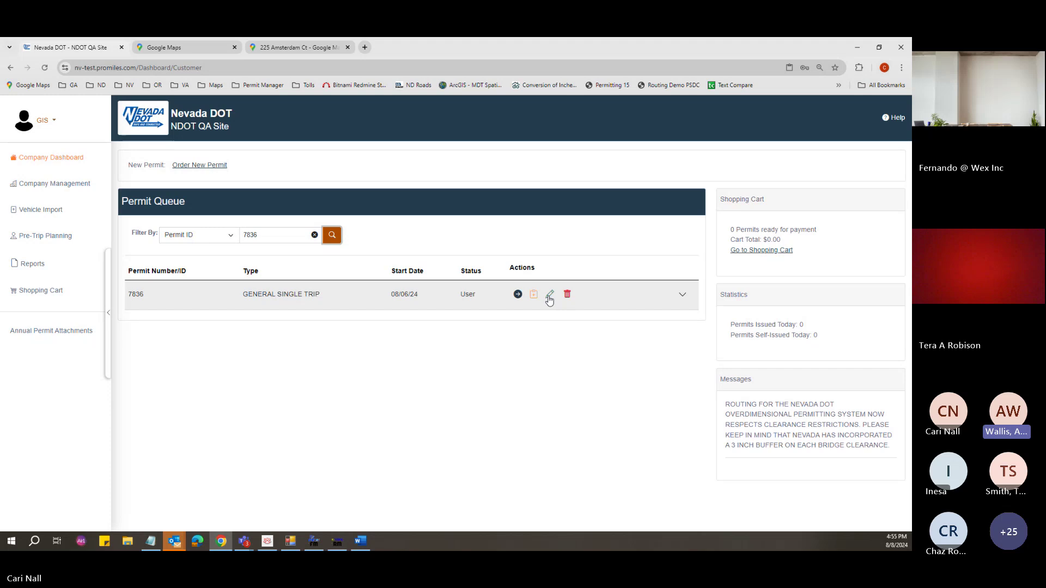
- Edit permit 7836, moving past Company, Contact Information, Vehicles and Load Details to the Route step
{"action": "left_click", "coordinate": [549, 296]}
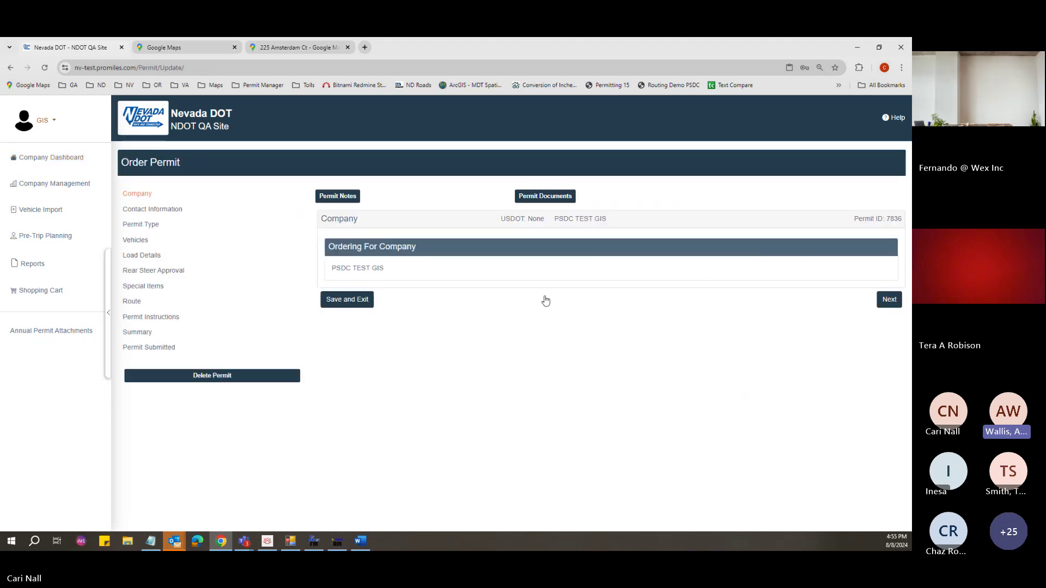
{"action": "left_click", "coordinate": [889, 300]}
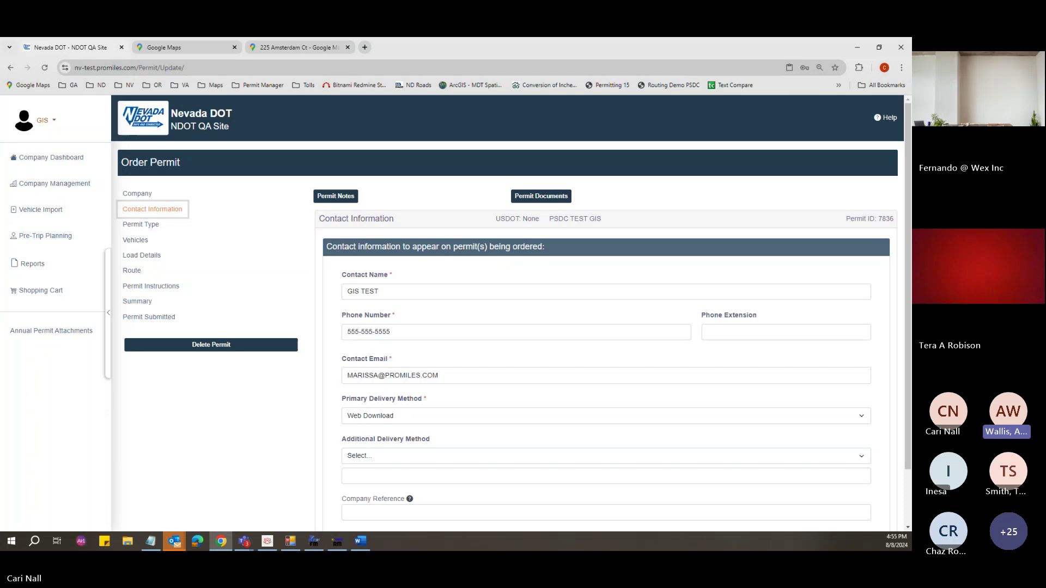
{"action": "scroll", "coordinate": [877, 479], "scroll_direction": "down", "scroll_amount": 2}
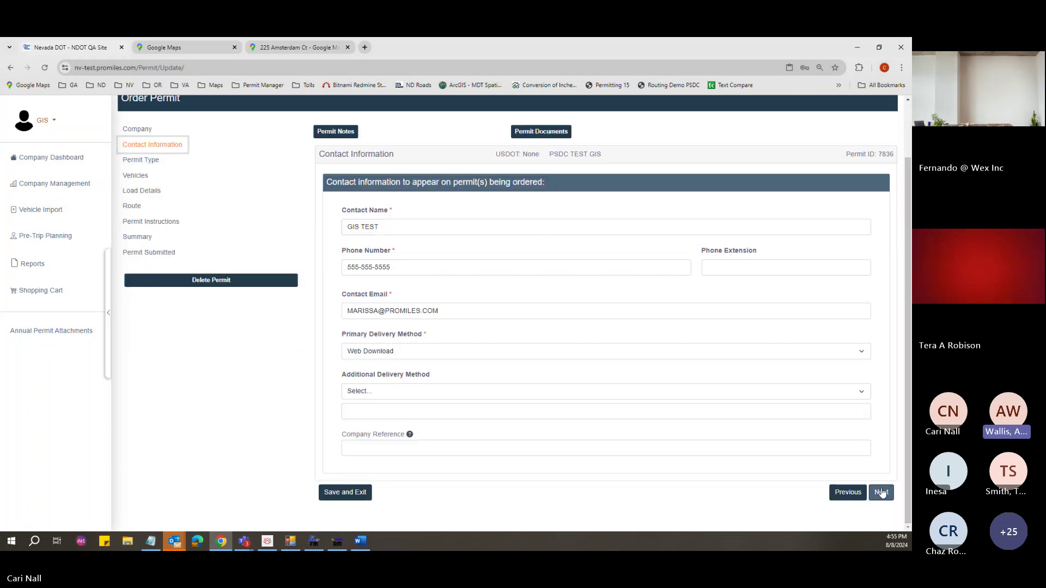
{"action": "left_click", "coordinate": [881, 493]}
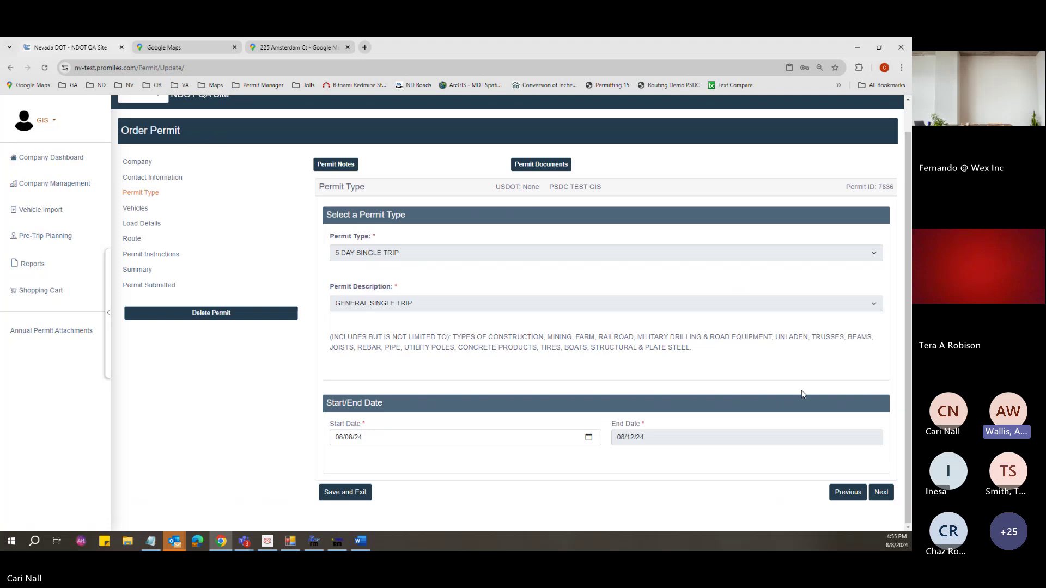
{"action": "left_click", "coordinate": [880, 492]}
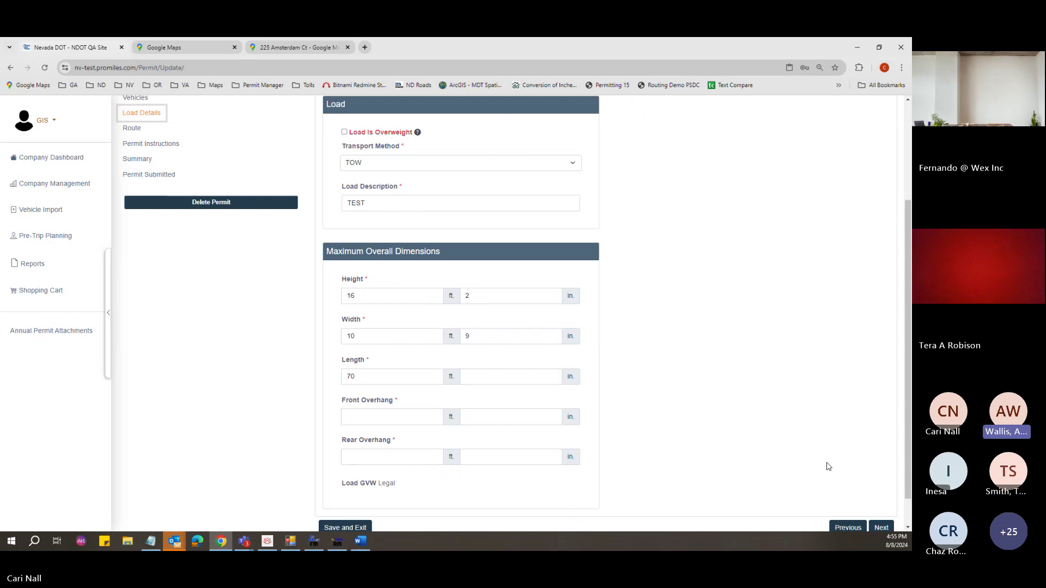
{"action": "scroll", "coordinate": [795, 455], "scroll_direction": "down", "scroll_amount": 1}
{"action": "left_click", "coordinate": [881, 492]}
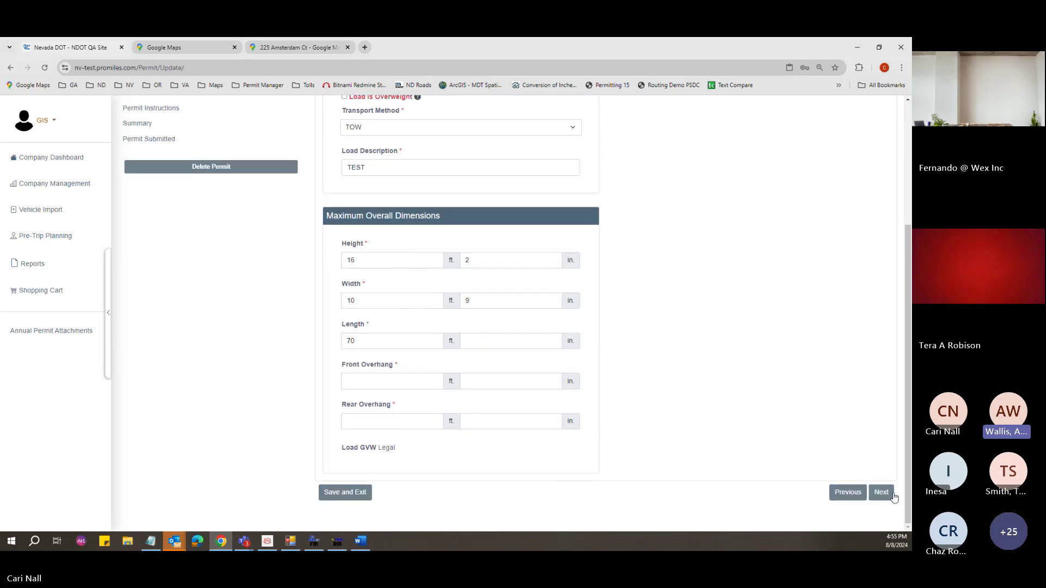
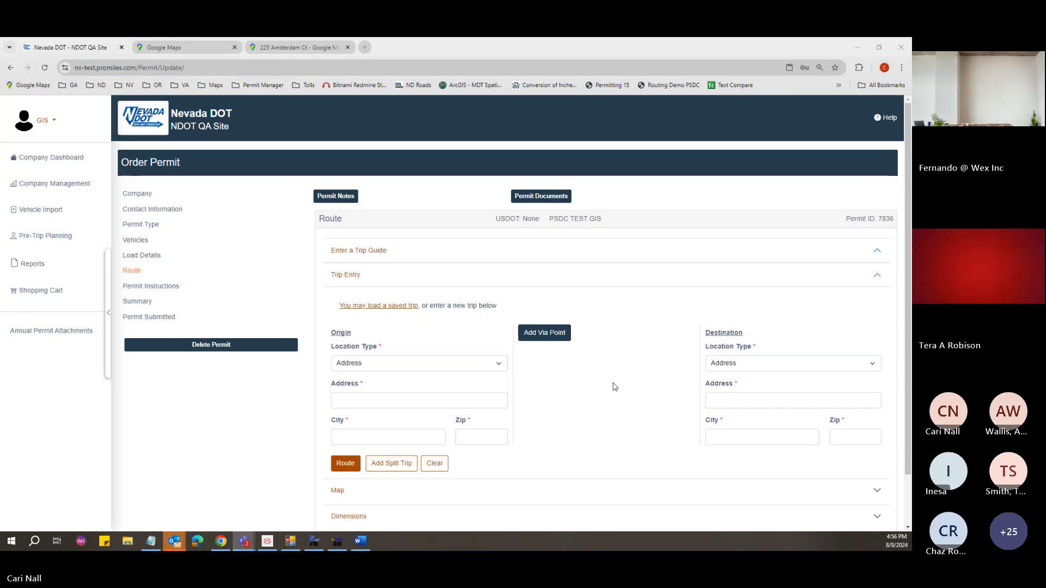
{"action": "scroll", "coordinate": [615, 384], "scroll_direction": "down", "scroll_amount": 1}
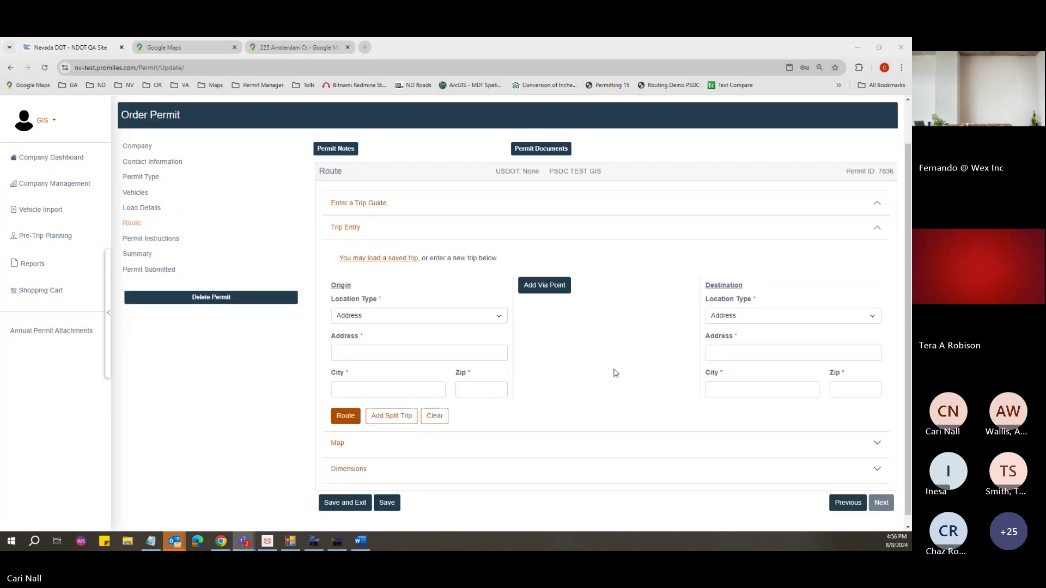
{"action": "left_click", "coordinate": [388, 318]}
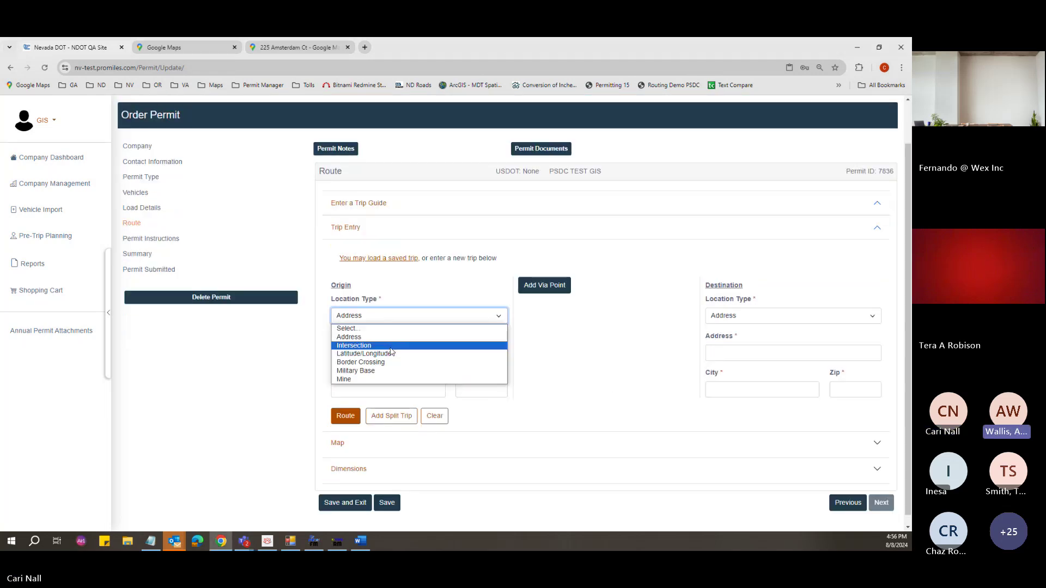
{"action": "left_click", "coordinate": [360, 337]}
{"action": "left_click", "coordinate": [360, 541]}
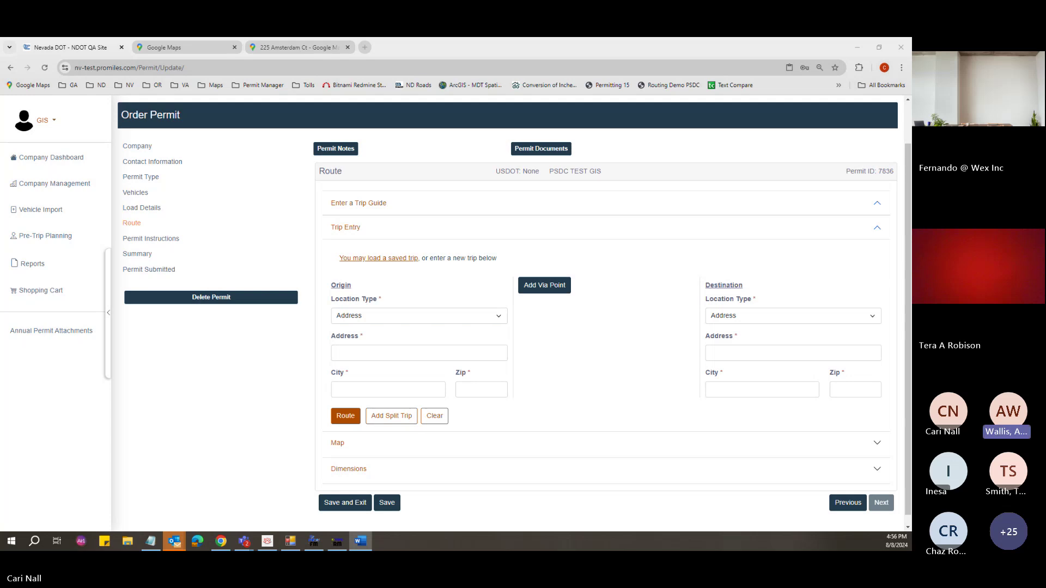
{"action": "left_click", "coordinate": [396, 353]}
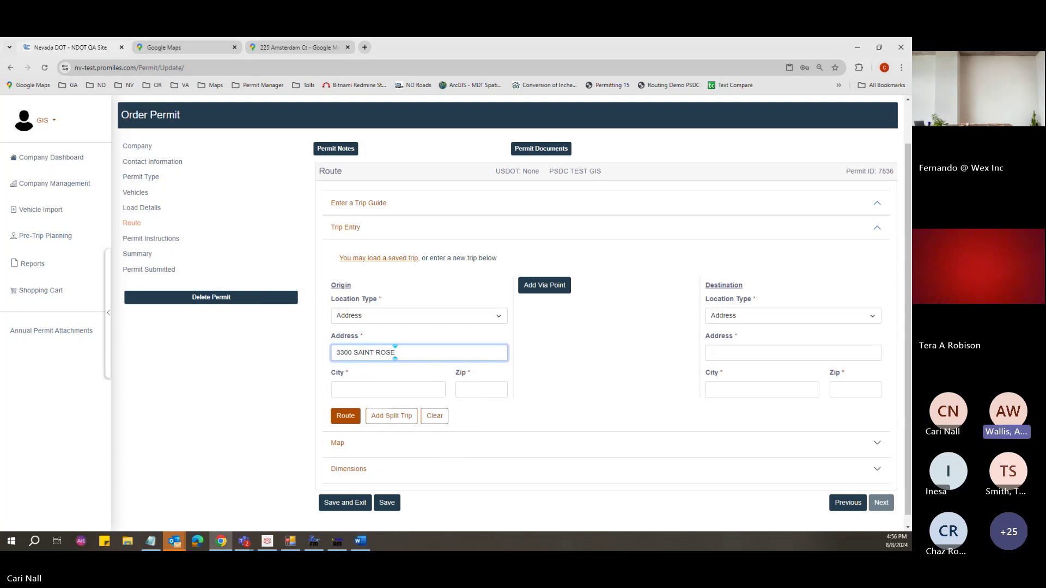
{"action": "key", "text": "alt+Tab"}
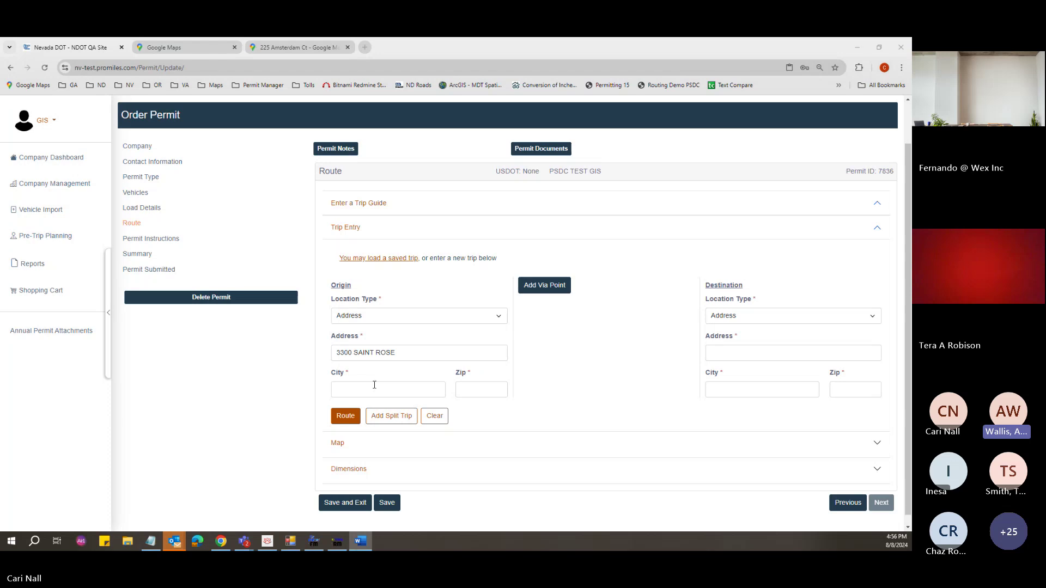
{"action": "left_click", "coordinate": [375, 385]}
{"action": "type", "text": "HENDERSON"}
{"action": "key", "text": "alt+Tab"}
- Set the destination type to Border Crossing and choose I-15 (Mesquite - AZ)
{"action": "left_click", "coordinate": [763, 317]}
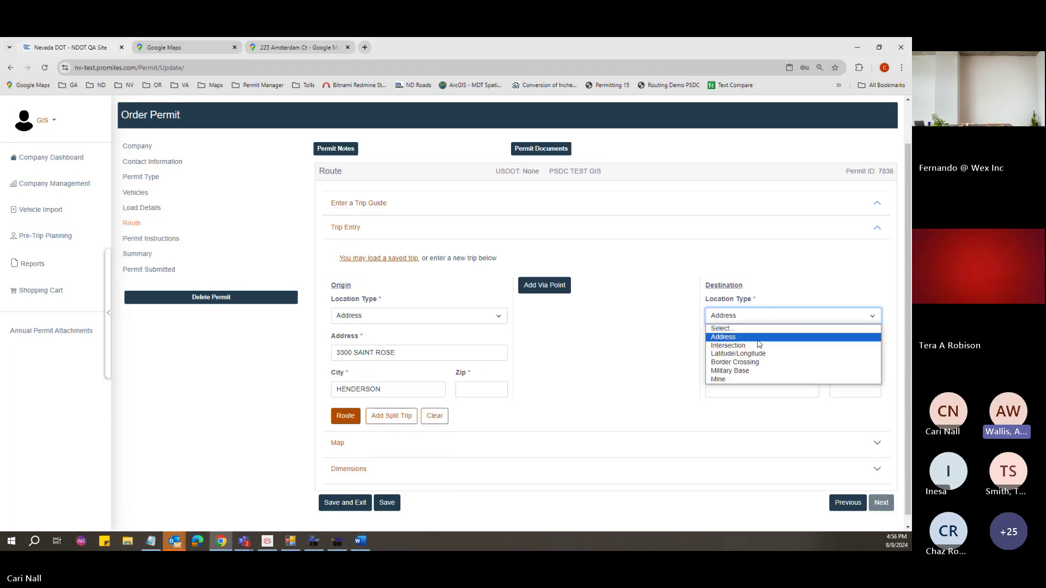
{"action": "left_click", "coordinate": [760, 339]}
{"action": "left_click", "coordinate": [757, 315]}
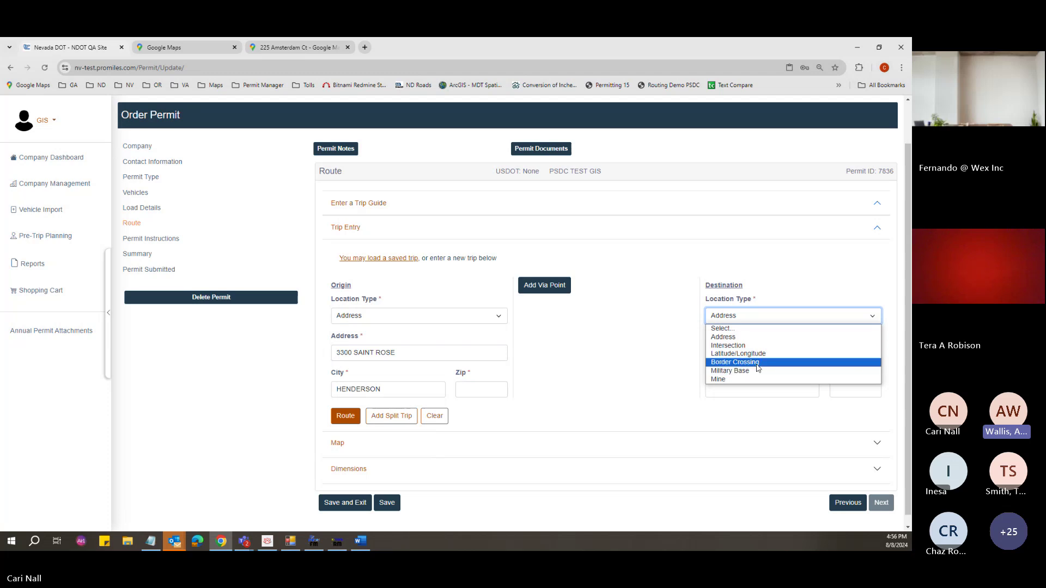
{"action": "left_click", "coordinate": [757, 364]}
{"action": "left_click", "coordinate": [756, 342]}
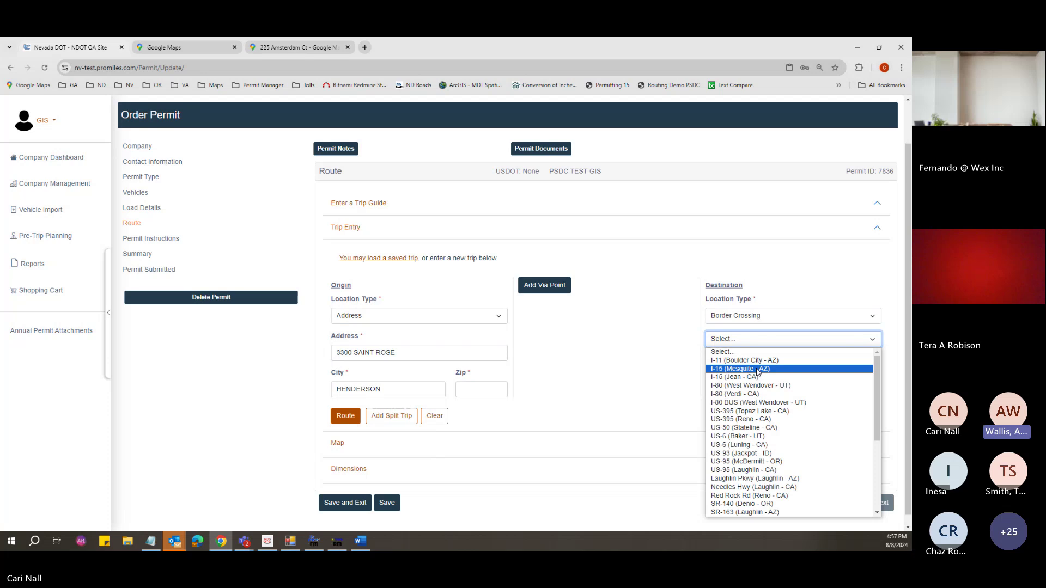
{"action": "left_click", "coordinate": [757, 369]}
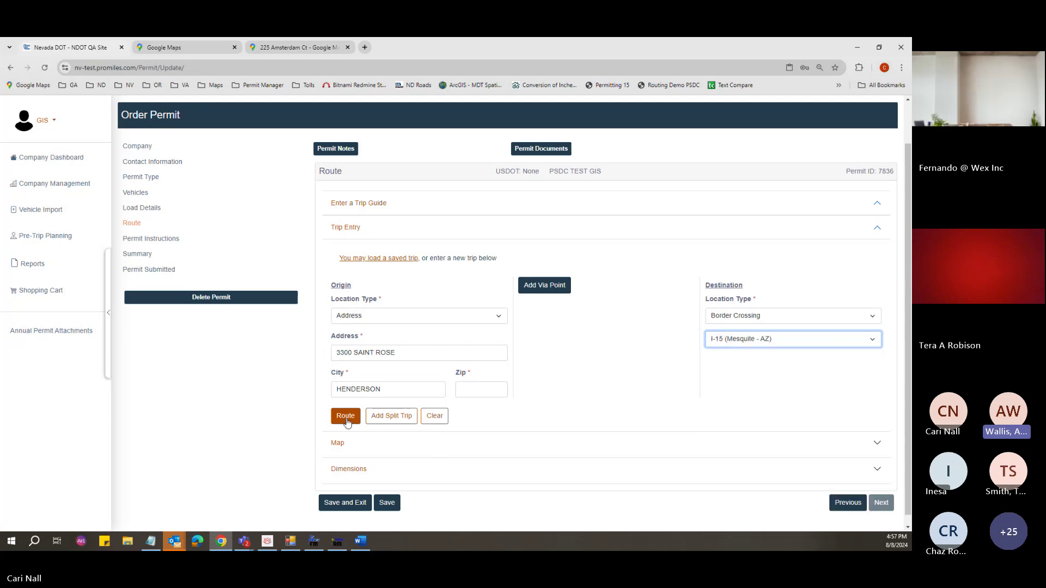
- Calculate the route and look over the restricted red stretches on the trip map
{"action": "key", "text": "Tab"}
{"action": "key", "text": "Return"}
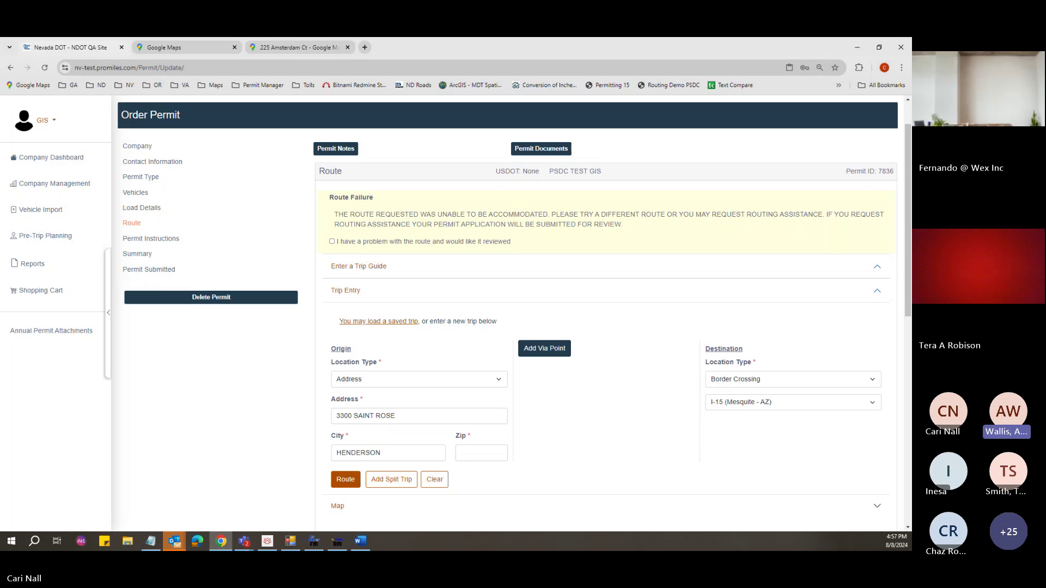
{"action": "scroll", "coordinate": [905, 250], "scroll_direction": "down", "scroll_amount": 3}
{"action": "scroll", "coordinate": [605, 313], "scroll_direction": "down", "scroll_amount": 5}
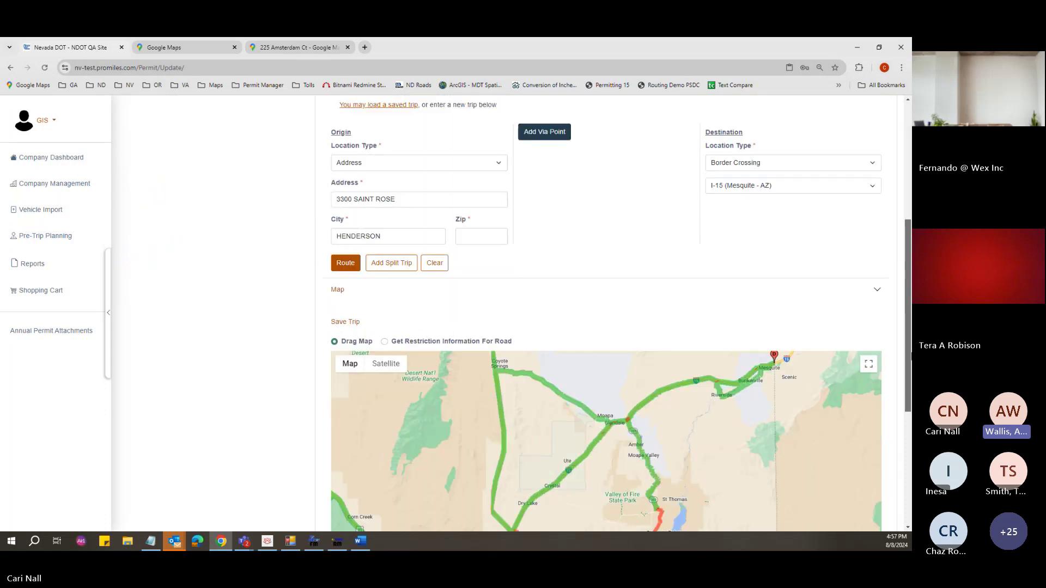
{"action": "scroll", "coordinate": [908, 369], "scroll_direction": "up", "scroll_amount": 1}
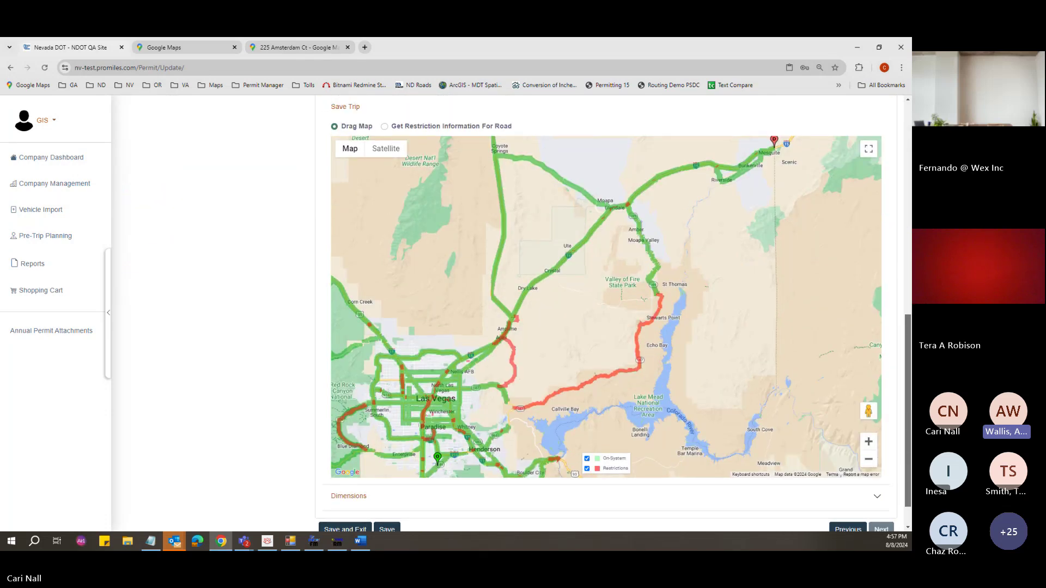
{"action": "scroll", "coordinate": [907, 369], "scroll_direction": "up", "scroll_amount": 3}
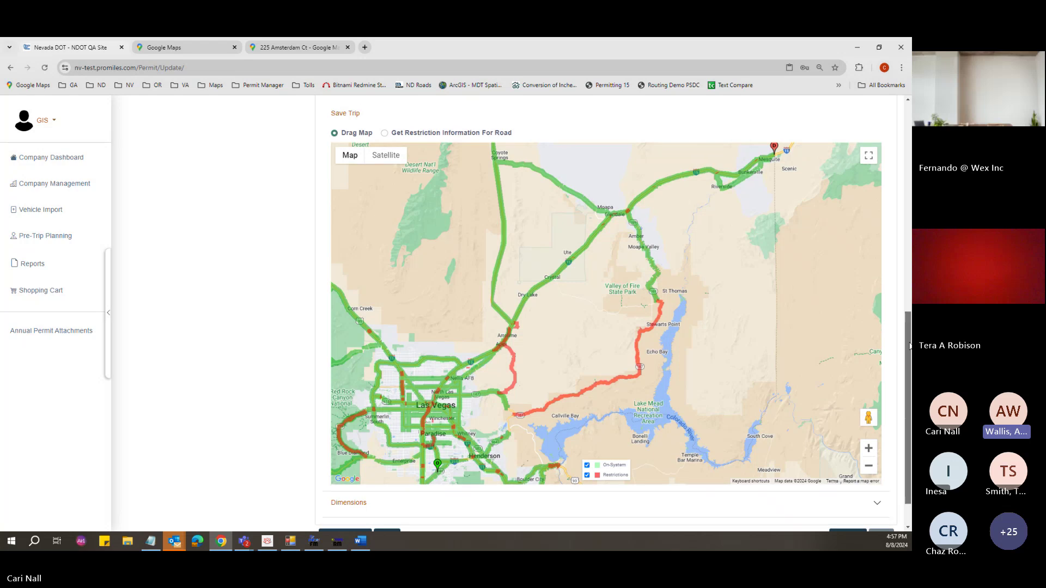
- Switch the destination crossing to I-15 (Jean - CA) and recalculate the route
{"action": "left_click", "coordinate": [784, 149]}
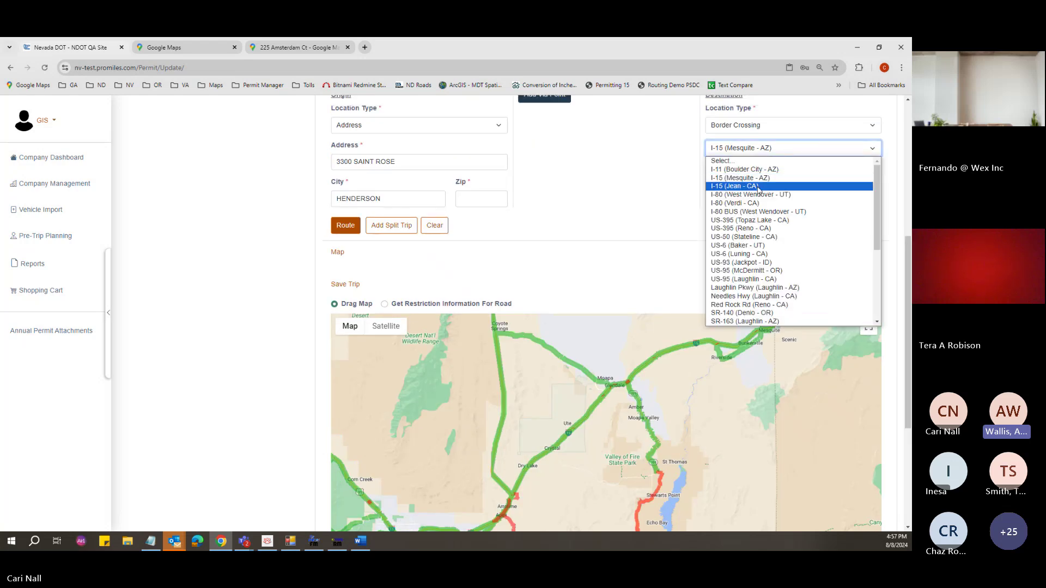
{"action": "left_click", "coordinate": [739, 186]}
{"action": "left_click", "coordinate": [348, 229]}
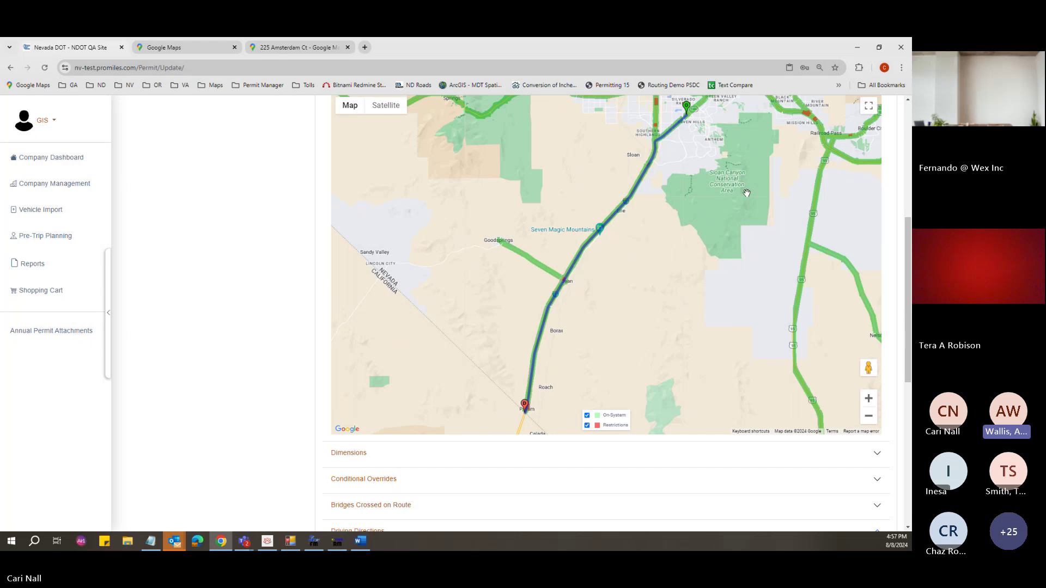
- Expand the Dimensions details, pan the map along the Henderson-to-Primm route, and view Driving Directions
{"action": "left_click_drag", "start_coordinate": [747, 193], "coordinate": [747, 243]}
{"action": "left_click", "coordinate": [359, 455]}
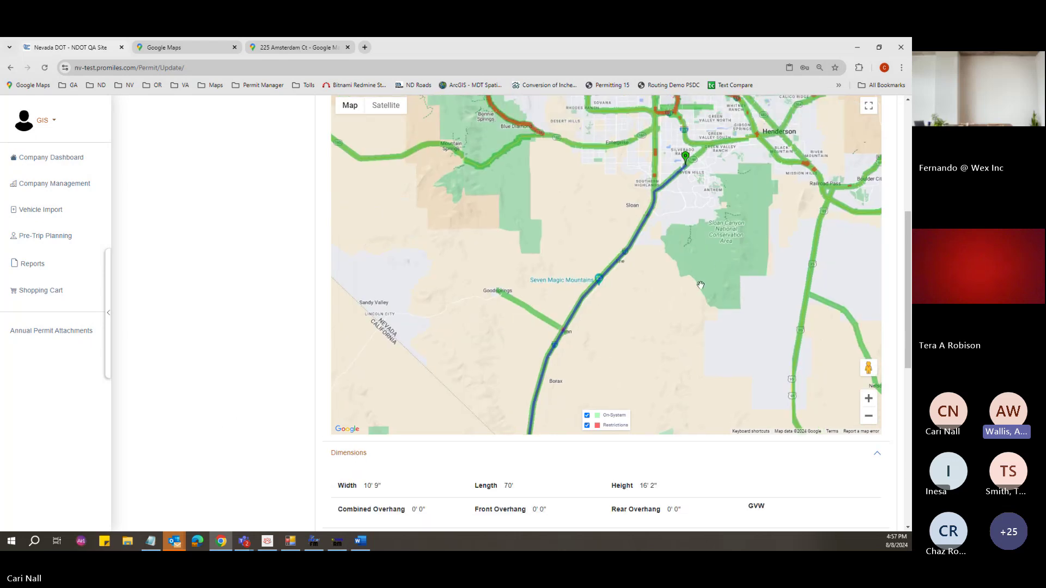
{"action": "left_click_drag", "start_coordinate": [690, 343], "coordinate": [680, 313]}
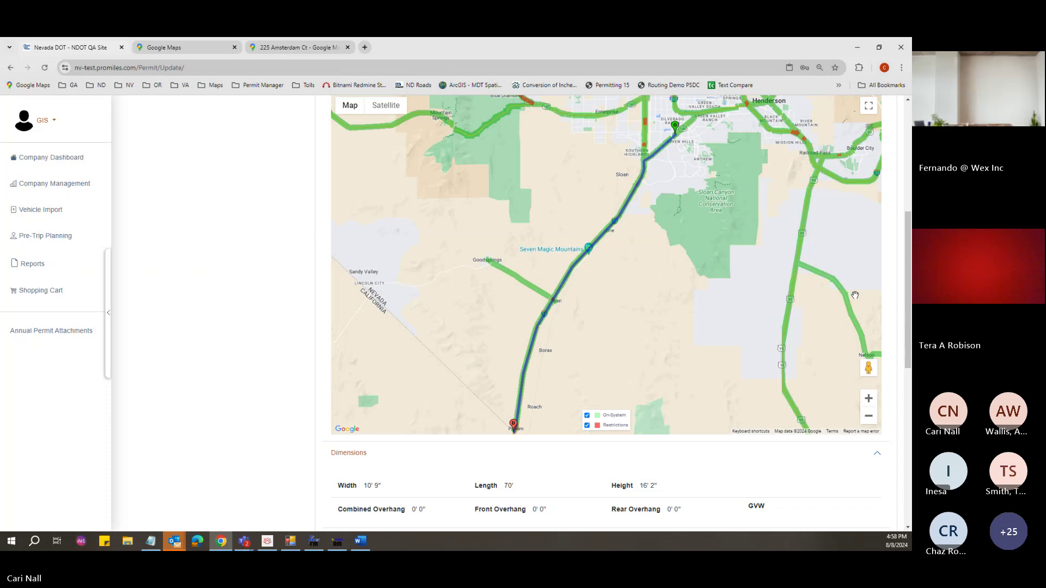
{"action": "left_click_drag", "start_coordinate": [656, 174], "coordinate": [650, 212]}
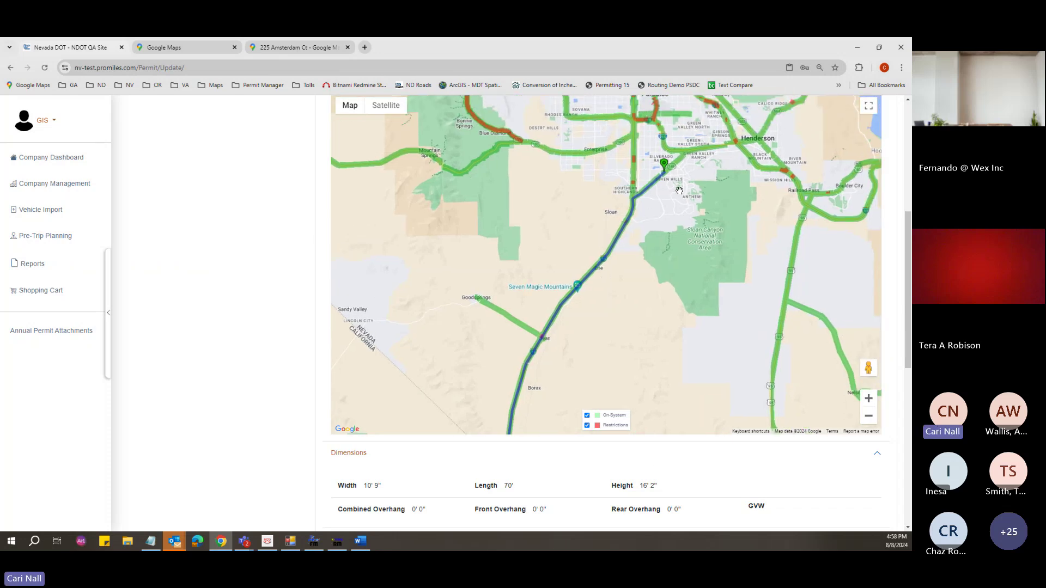
{"action": "scroll", "coordinate": [680, 190], "scroll_direction": "up", "scroll_amount": 1}
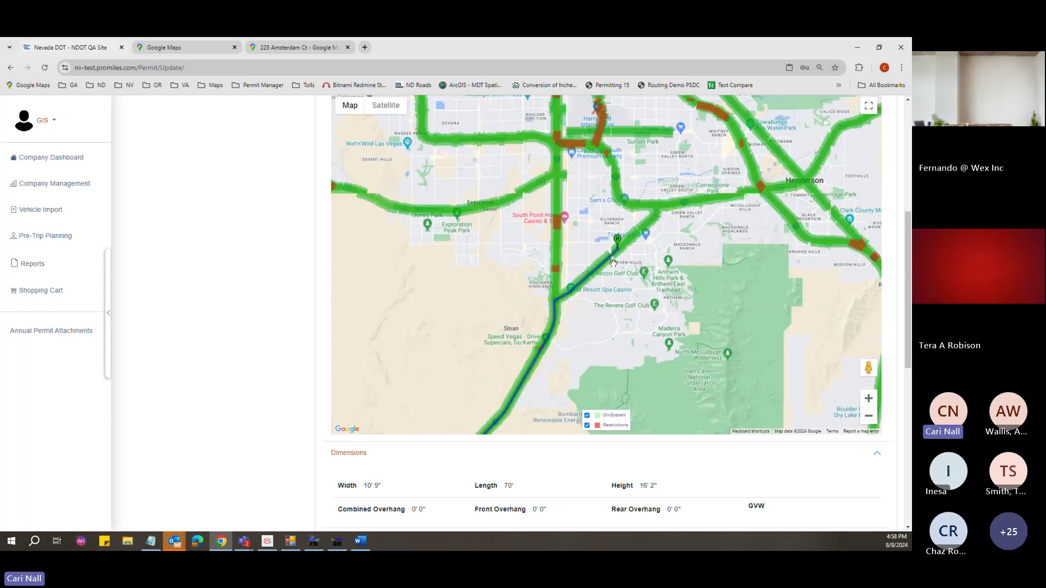
{"action": "scroll", "coordinate": [613, 263], "scroll_direction": "up", "scroll_amount": 2}
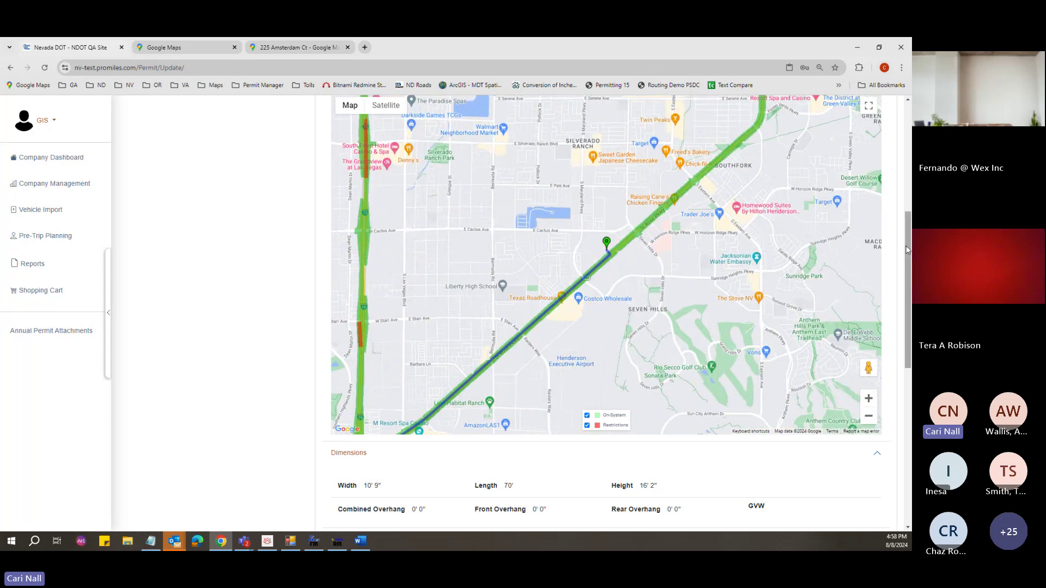
{"action": "left_click_drag", "start_coordinate": [908, 250], "coordinate": [908, 355]}
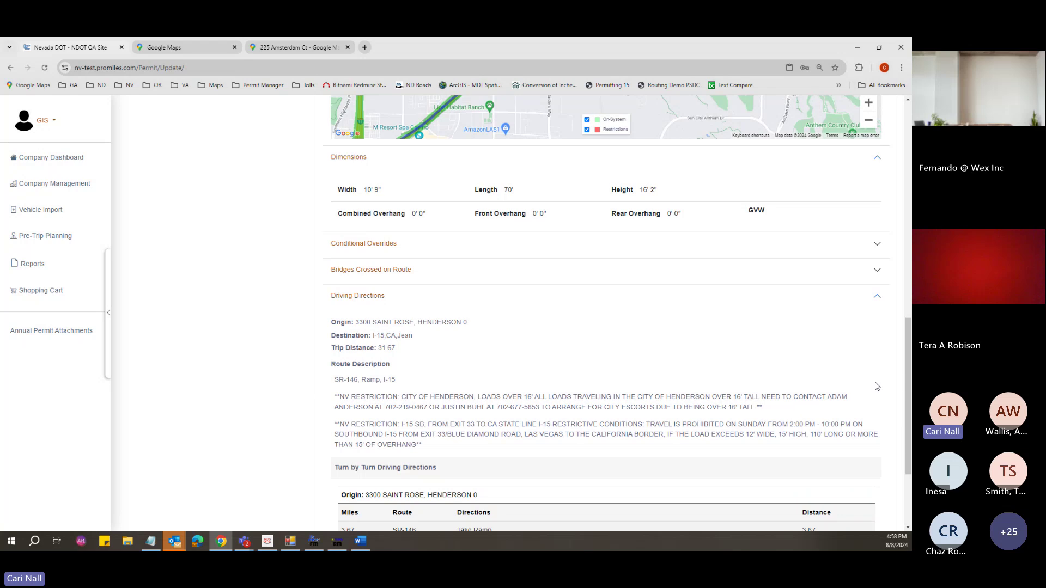
{"action": "left_click_drag", "start_coordinate": [906, 411], "coordinate": [878, 490]}
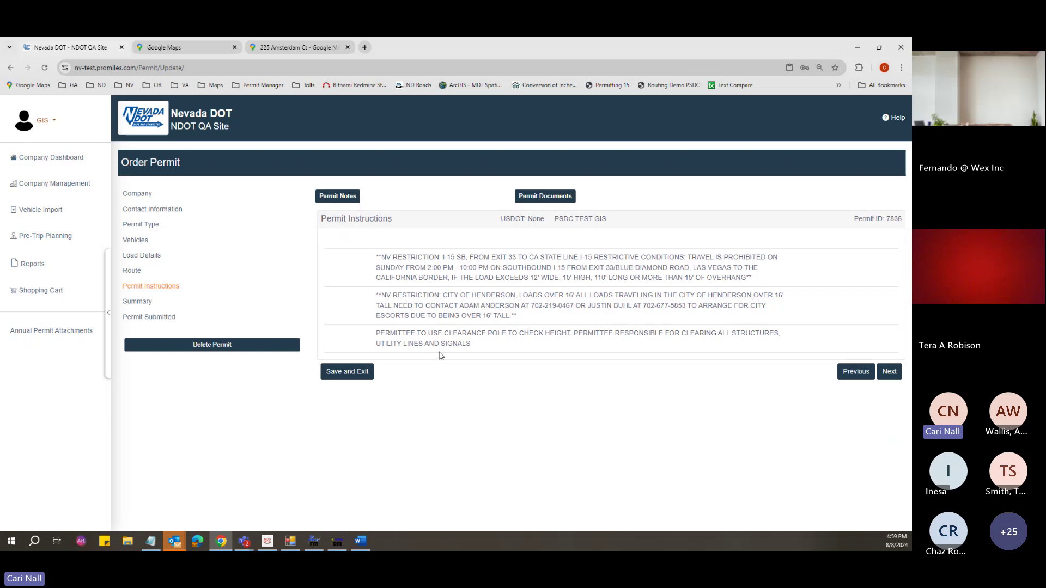
{"action": "left_click", "coordinate": [853, 373]}
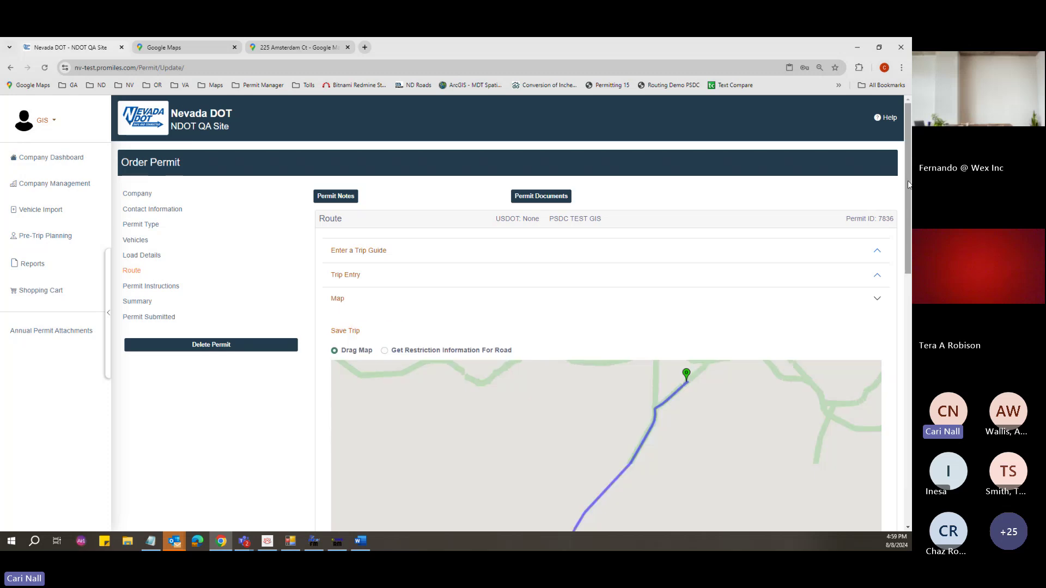
- Read the NV RESTRICTION notes in Driving Directions, then scroll back toward the route map
{"action": "left_click_drag", "start_coordinate": [908, 184], "coordinate": [911, 410]}
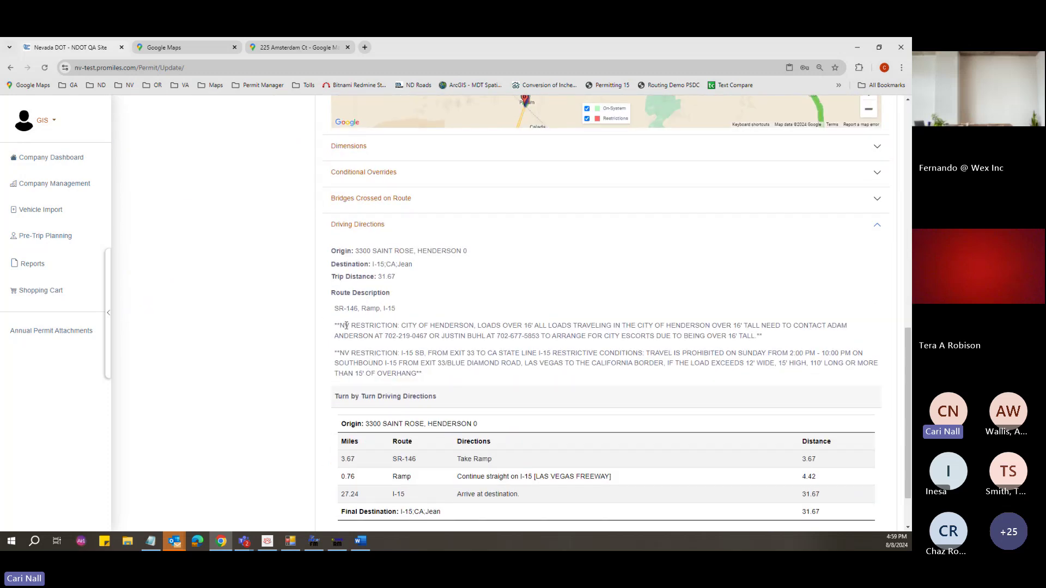
{"action": "left_click_drag", "start_coordinate": [423, 381], "coordinate": [334, 354]}
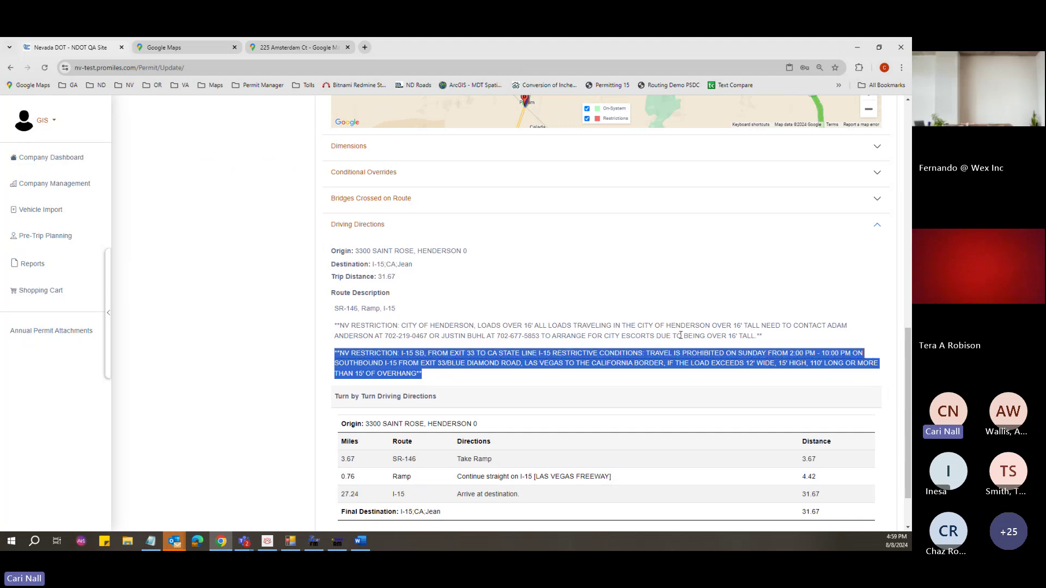
{"action": "left_click", "coordinate": [865, 305]}
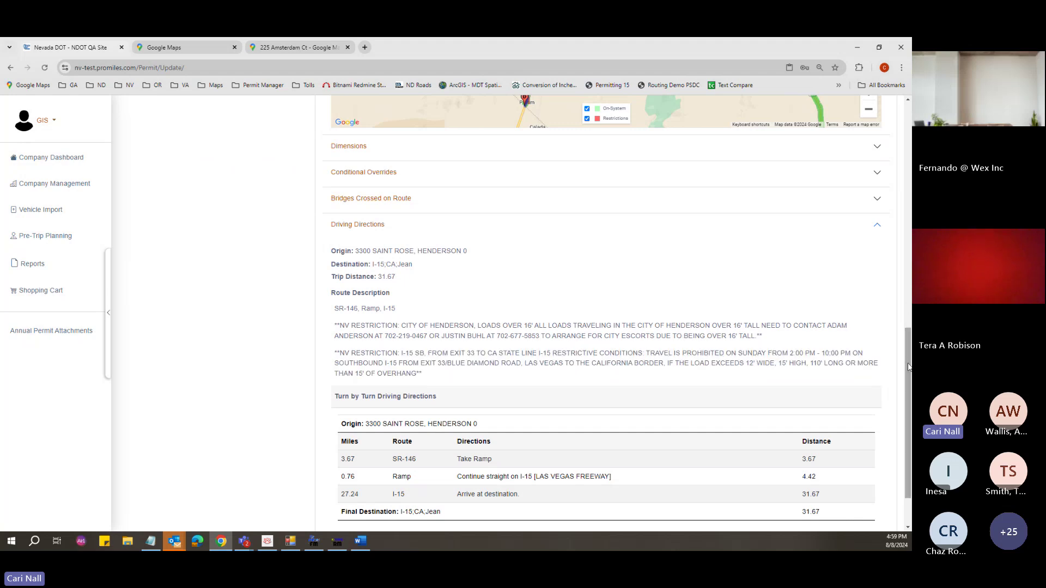
{"action": "left_click_drag", "start_coordinate": [909, 369], "coordinate": [910, 372]}
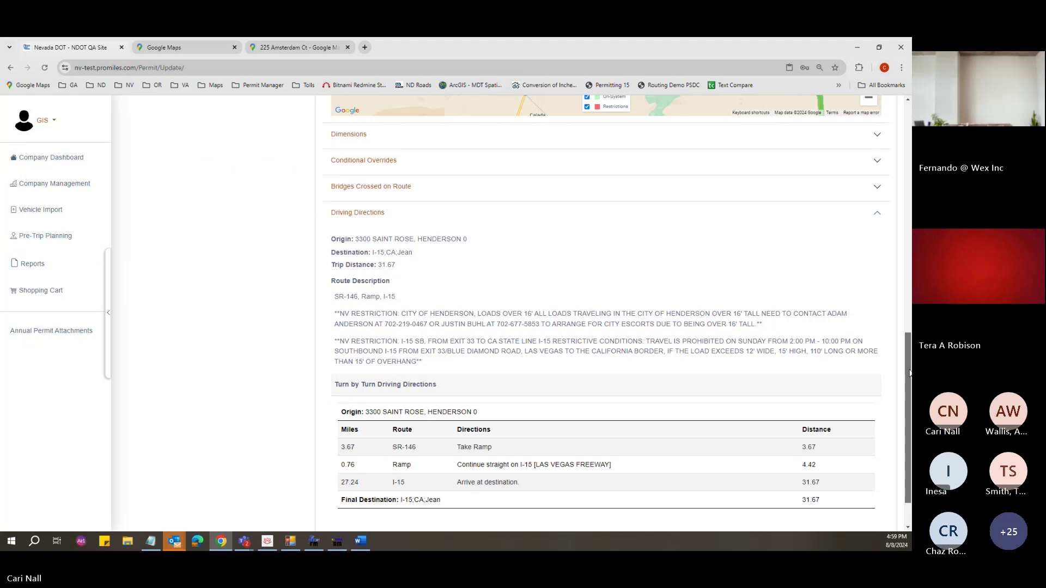
{"action": "scroll", "coordinate": [909, 373], "scroll_direction": "up", "scroll_amount": 5}
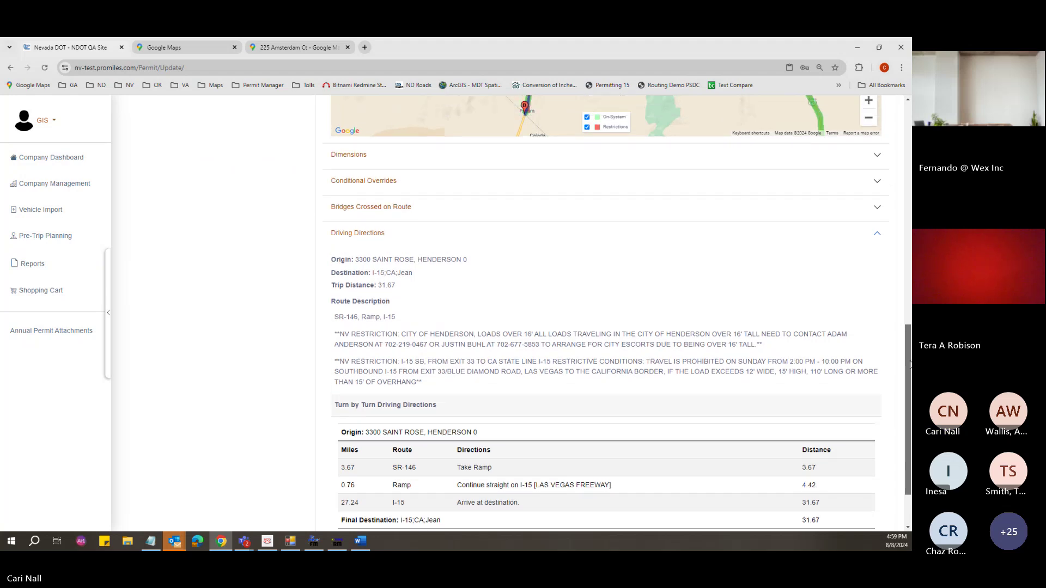
- Zoom the route map out two levels and centre it on the Las Vegas region
{"action": "scroll", "coordinate": [910, 373], "scroll_direction": "up", "scroll_amount": 1}
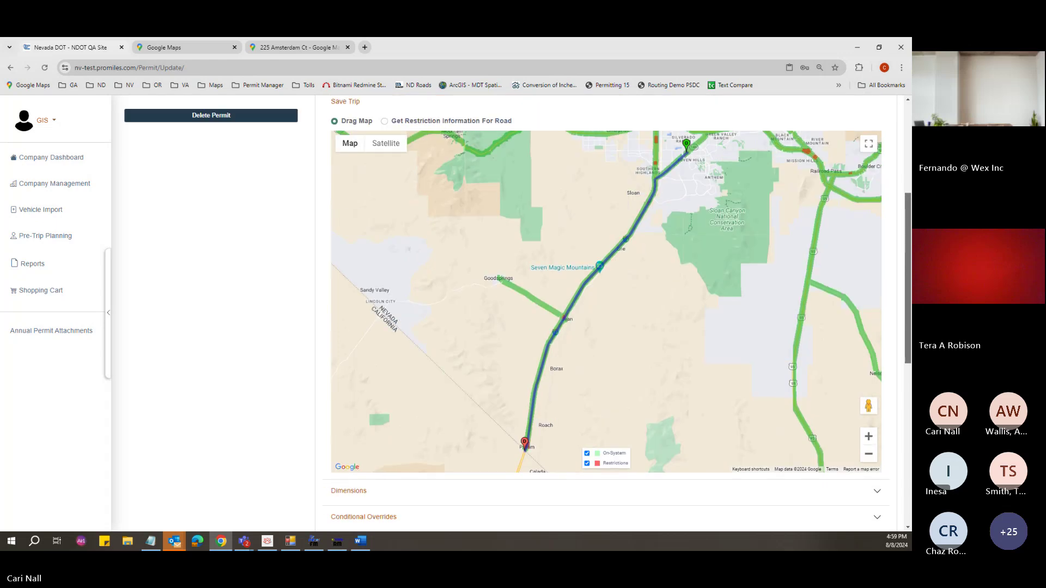
{"action": "left_click_drag", "start_coordinate": [722, 305], "coordinate": [691, 346]}
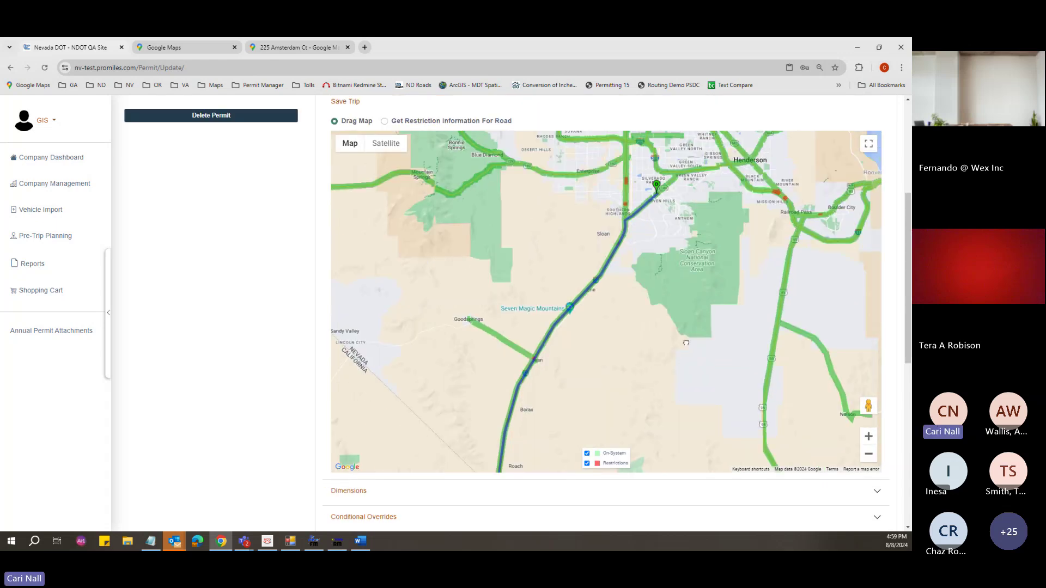
{"action": "left_click", "coordinate": [868, 454]}
{"action": "left_click", "coordinate": [868, 453]}
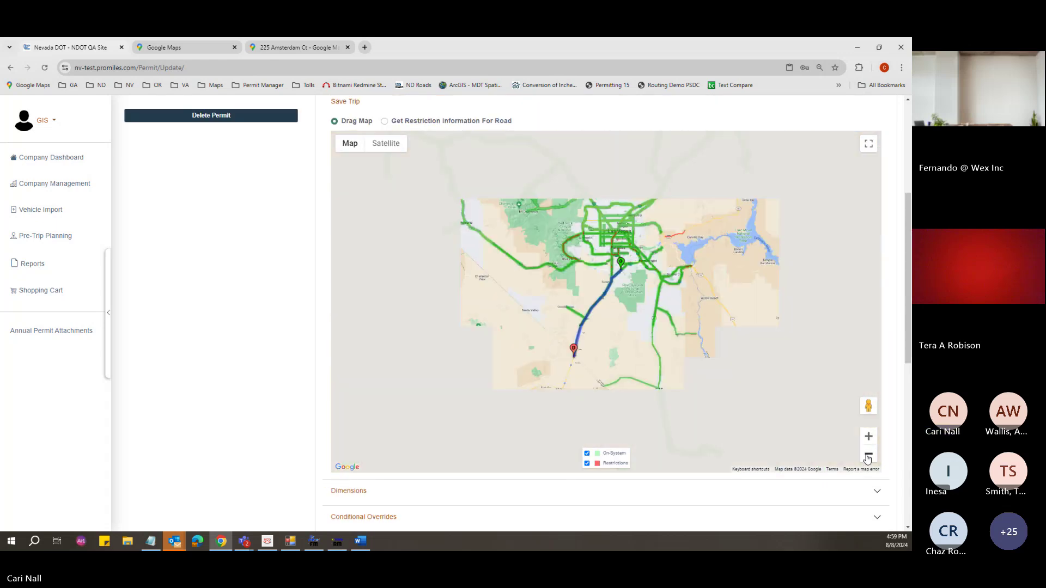
{"action": "left_click_drag", "start_coordinate": [611, 326], "coordinate": [597, 346]}
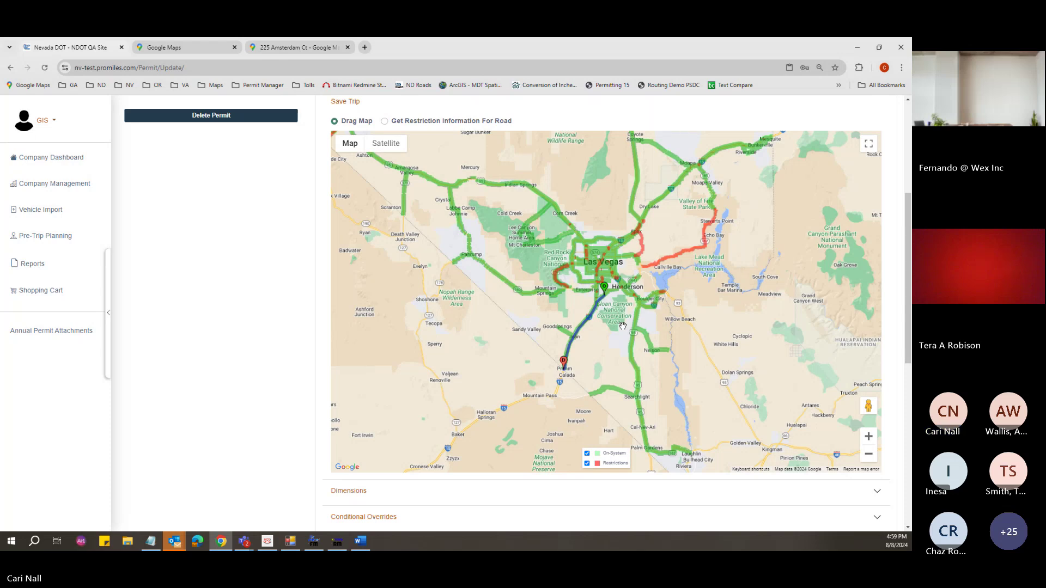
{"action": "left_click_drag", "start_coordinate": [622, 325], "coordinate": [615, 345]}
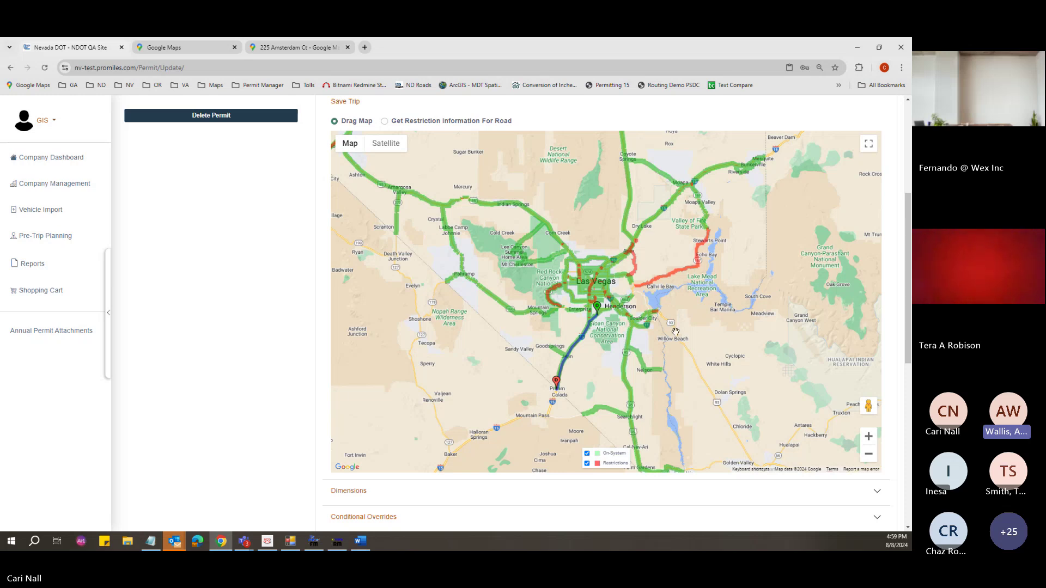
{"action": "left_click_drag", "start_coordinate": [694, 322], "coordinate": [692, 322]}
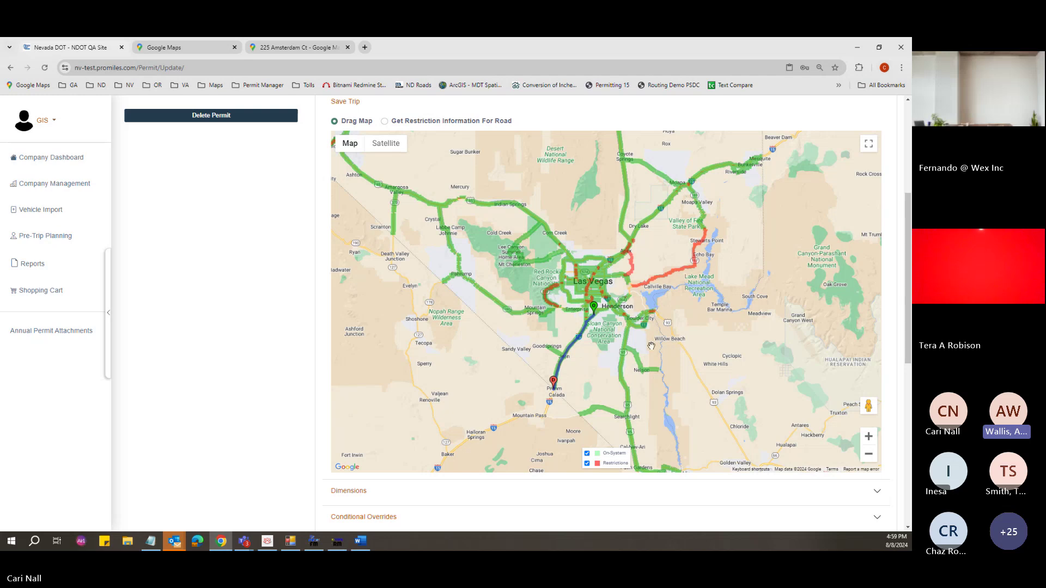
{"action": "scroll", "coordinate": [613, 331], "scroll_direction": "down", "scroll_amount": 2}
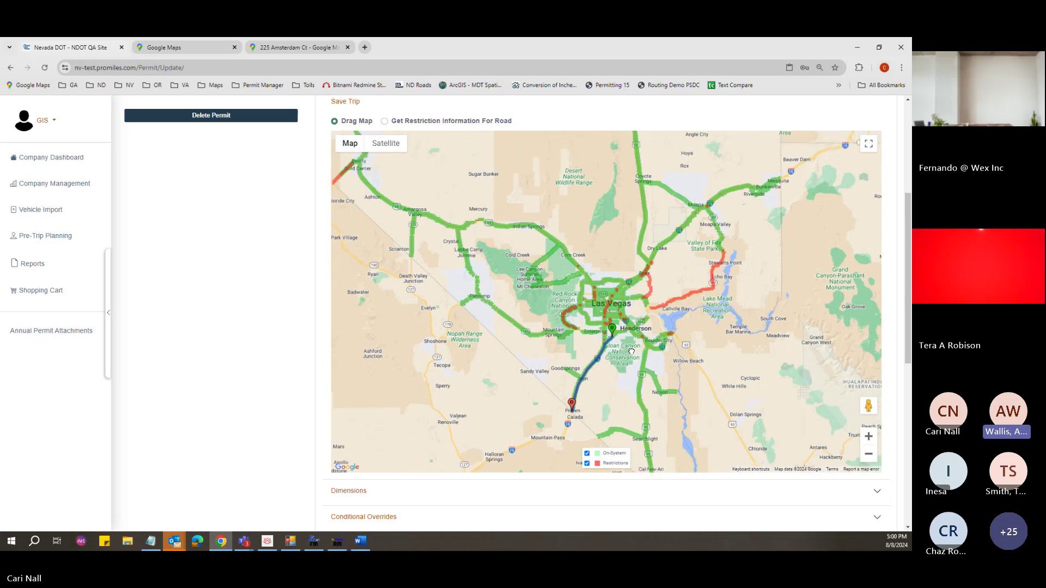
- View the desert east of Las Vegas in Satellite imagery, then return to road Map view
{"action": "scroll", "coordinate": [624, 306], "scroll_direction": "up", "scroll_amount": 4}
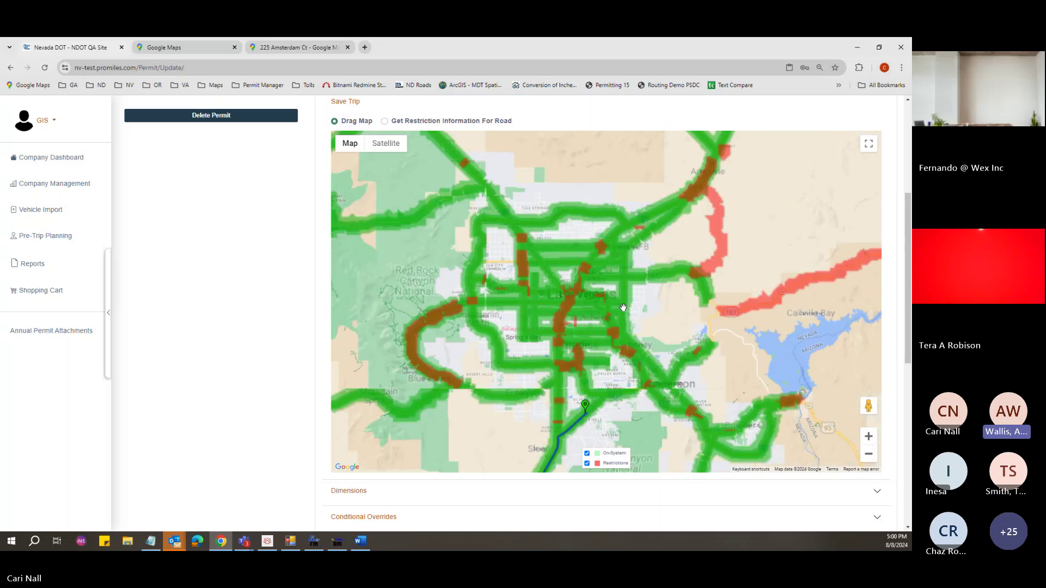
{"action": "left_click", "coordinate": [385, 143]}
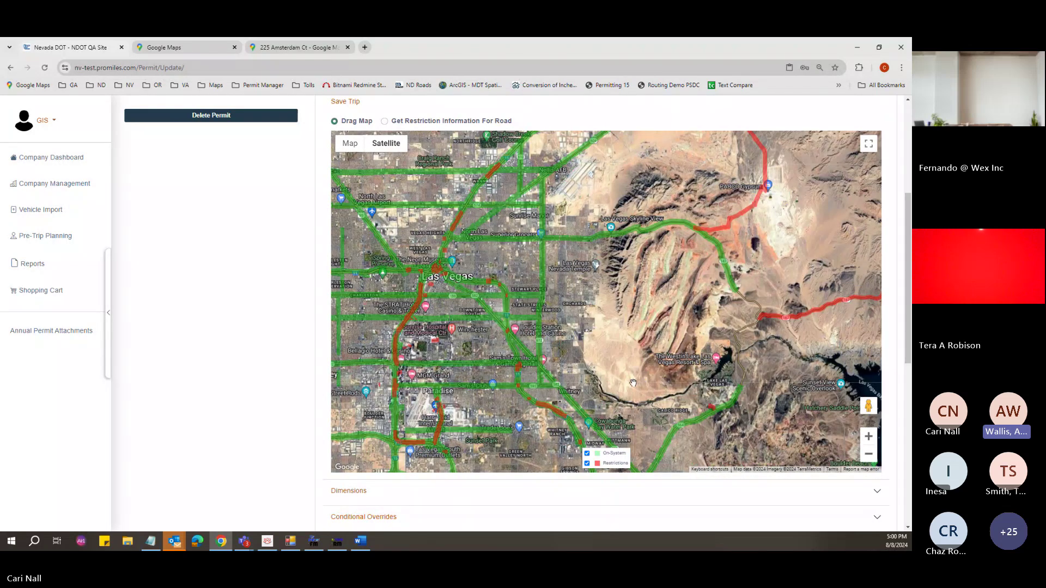
{"action": "scroll", "coordinate": [638, 376], "scroll_direction": "up", "scroll_amount": 3}
{"action": "scroll", "coordinate": [643, 352], "scroll_direction": "down", "scroll_amount": 2}
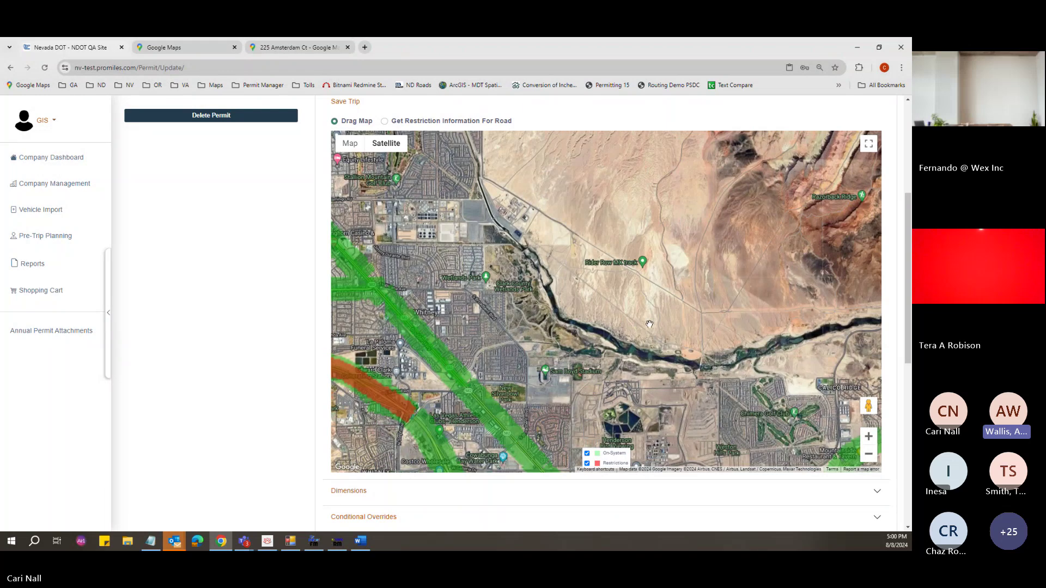
{"action": "scroll", "coordinate": [595, 253], "scroll_direction": "up", "scroll_amount": 4}
{"action": "scroll", "coordinate": [595, 253], "scroll_direction": "down", "scroll_amount": 2}
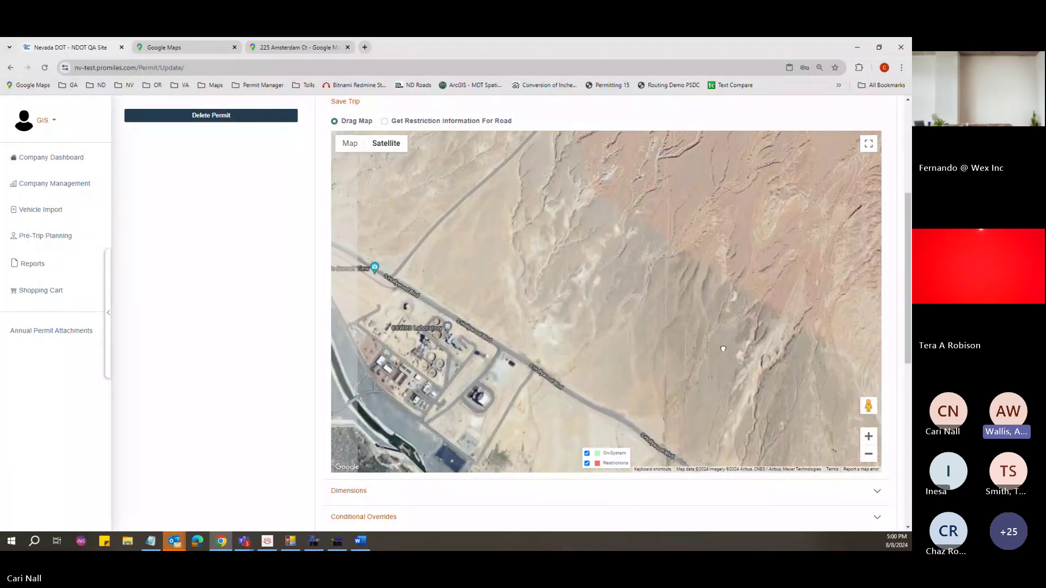
{"action": "left_click_drag", "start_coordinate": [361, 189], "coordinate": [431, 170]}
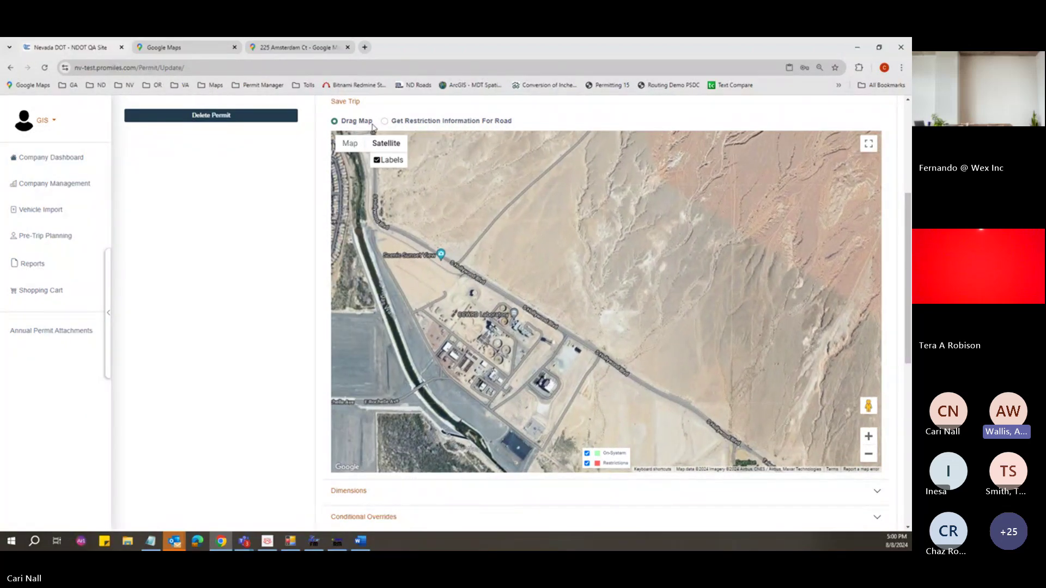
{"action": "left_click_drag", "start_coordinate": [558, 181], "coordinate": [615, 211]}
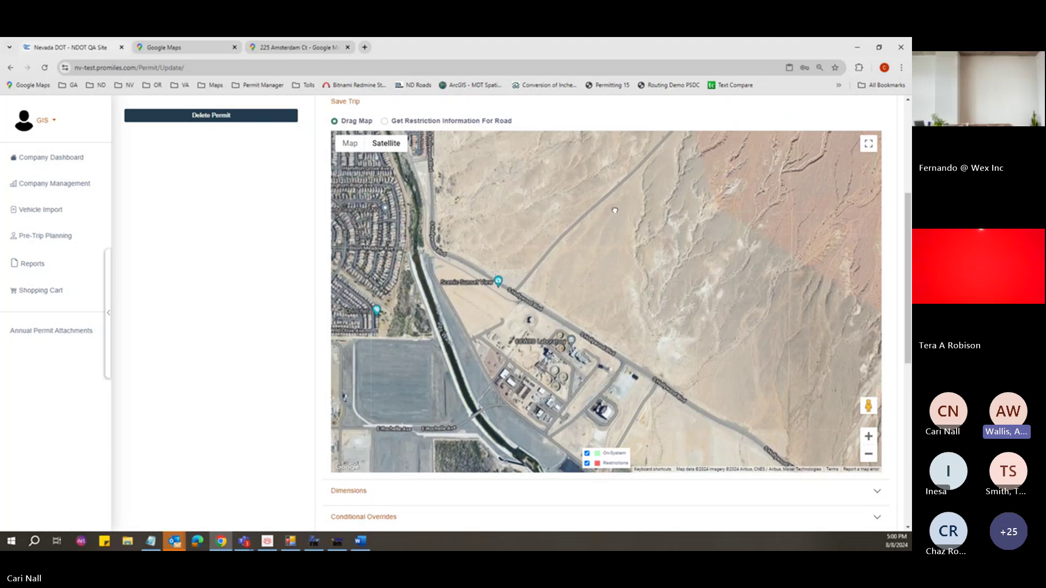
{"action": "left_click", "coordinate": [870, 455]}
{"action": "left_click", "coordinate": [870, 455]}
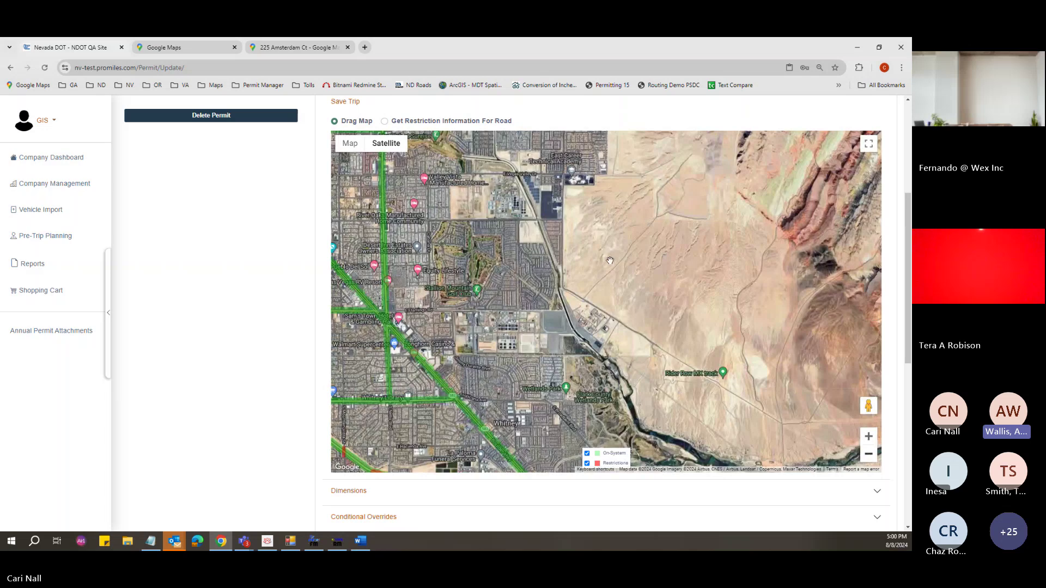
{"action": "left_click_drag", "start_coordinate": [705, 274], "coordinate": [620, 270]}
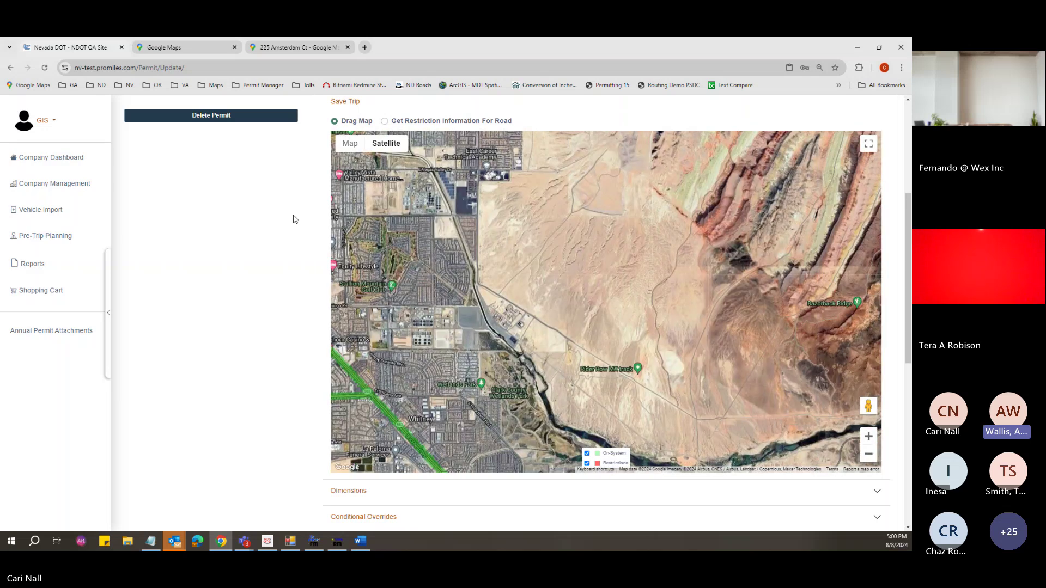
{"action": "left_click", "coordinate": [350, 143]}
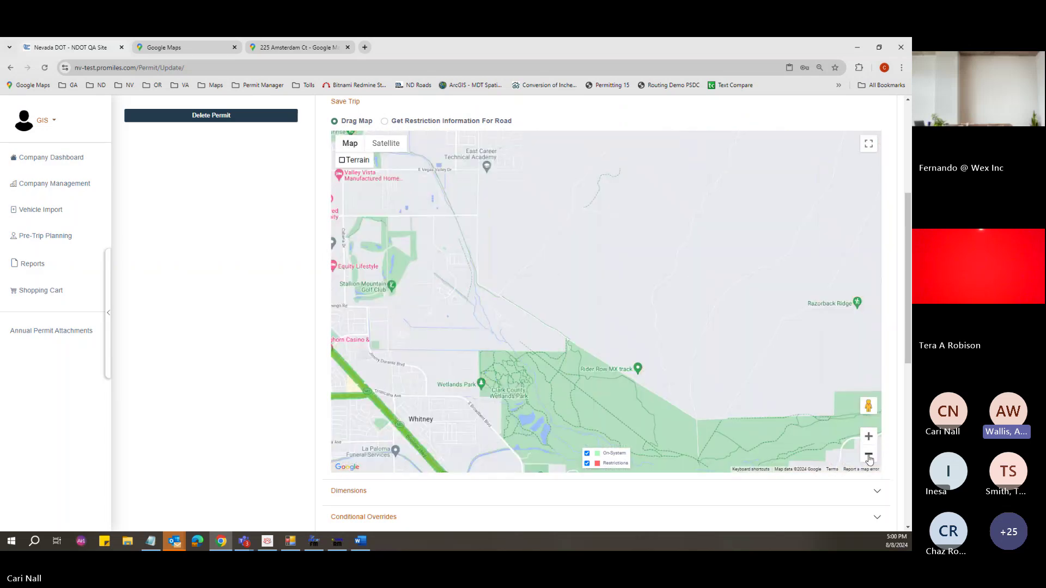
- Pan the road map from central Las Vegas and the Strip down to Paradise and Henderson
{"action": "left_click", "coordinate": [869, 454]}
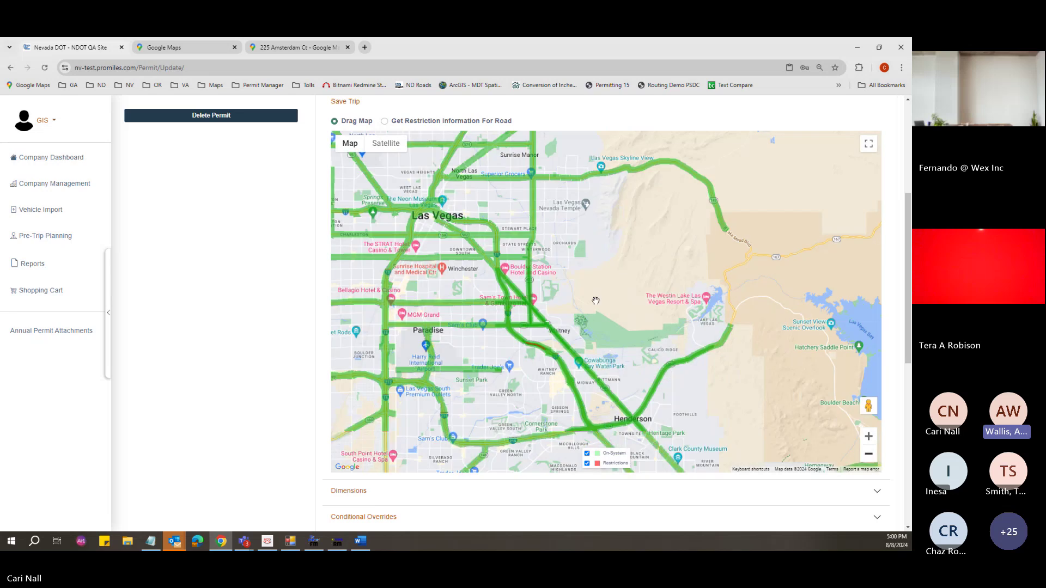
{"action": "scroll", "coordinate": [771, 258], "scroll_direction": "up", "scroll_amount": 2}
{"action": "left_click_drag", "start_coordinate": [771, 258], "coordinate": [766, 267]}
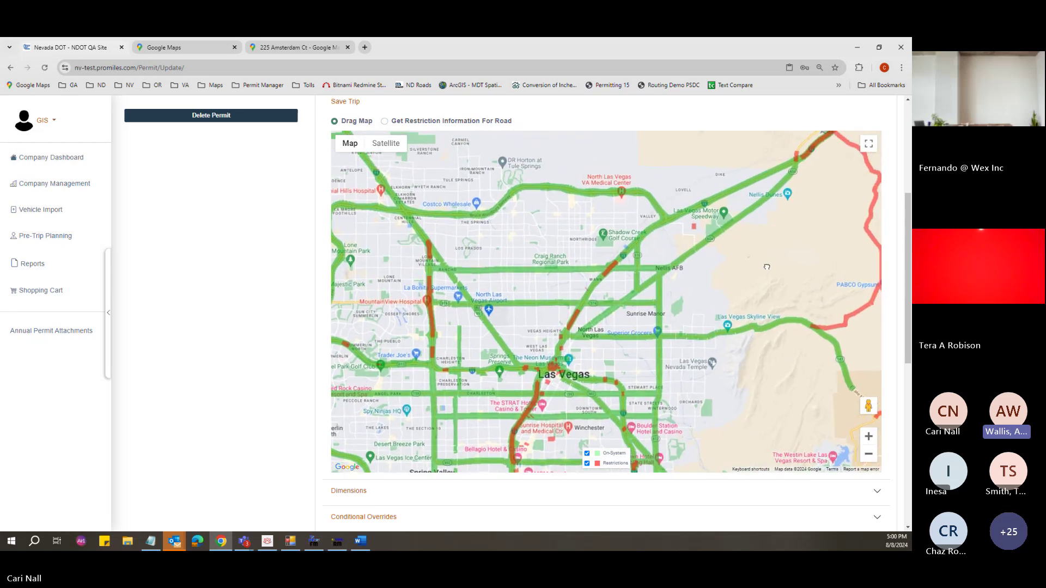
{"action": "left_click_drag", "start_coordinate": [767, 266], "coordinate": [755, 253]}
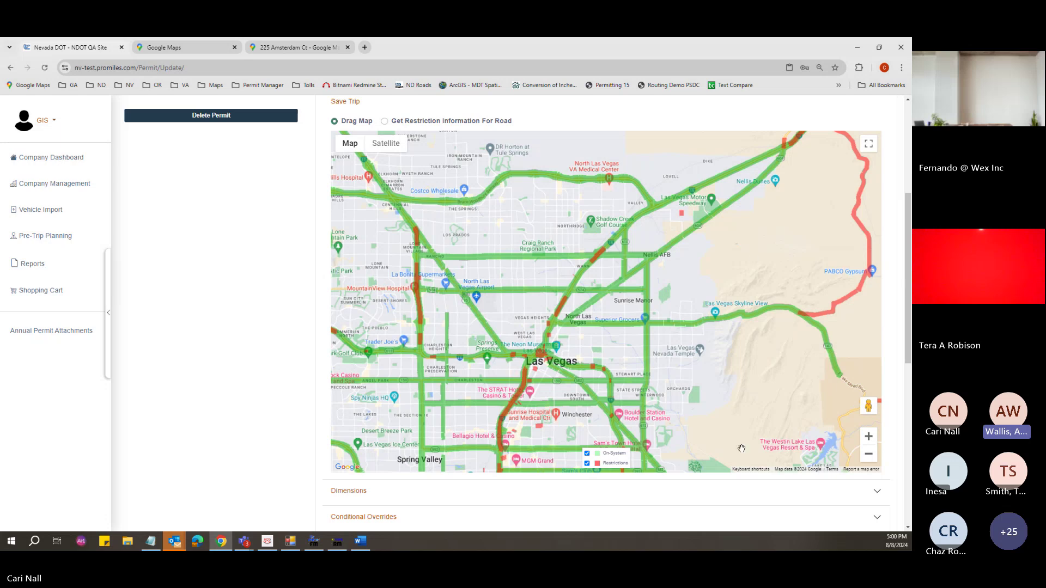
{"action": "left_click_drag", "start_coordinate": [741, 409], "coordinate": [751, 380]}
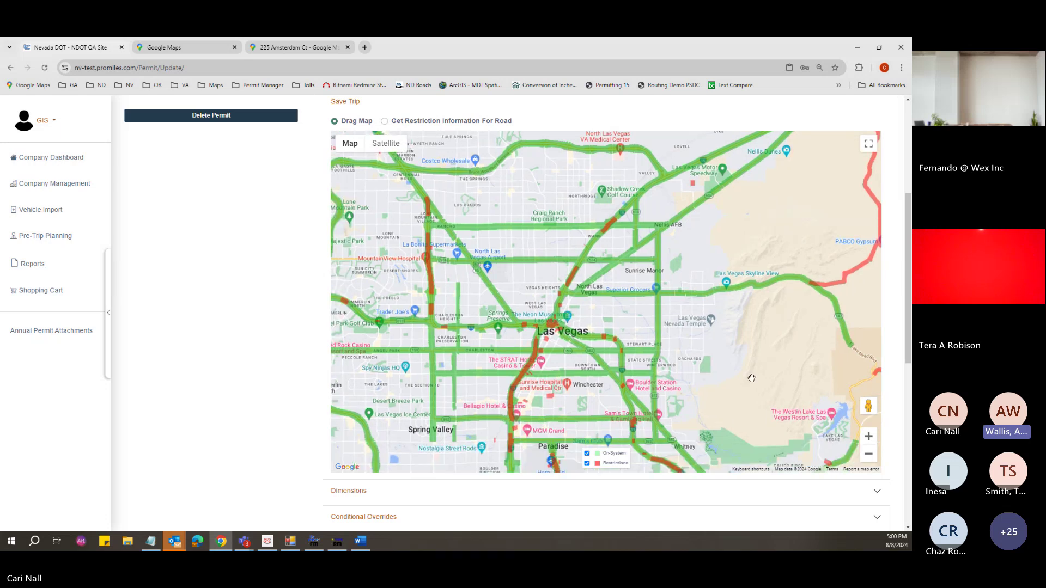
{"action": "left_click_drag", "start_coordinate": [751, 378], "coordinate": [808, 268]}
{"action": "left_click_drag", "start_coordinate": [594, 432], "coordinate": [639, 404]}
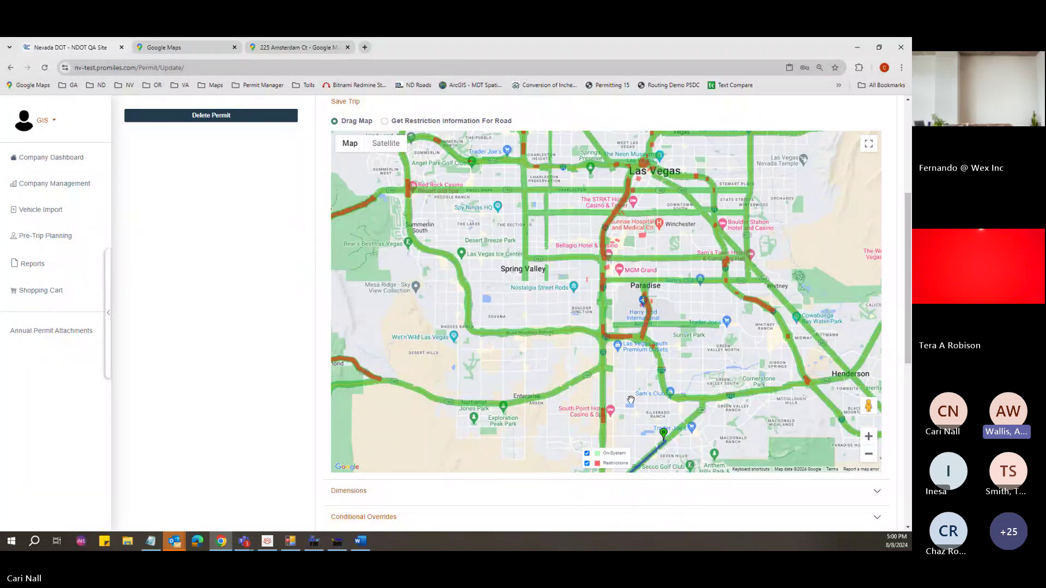
{"action": "left_click_drag", "start_coordinate": [639, 419], "coordinate": [632, 401]}
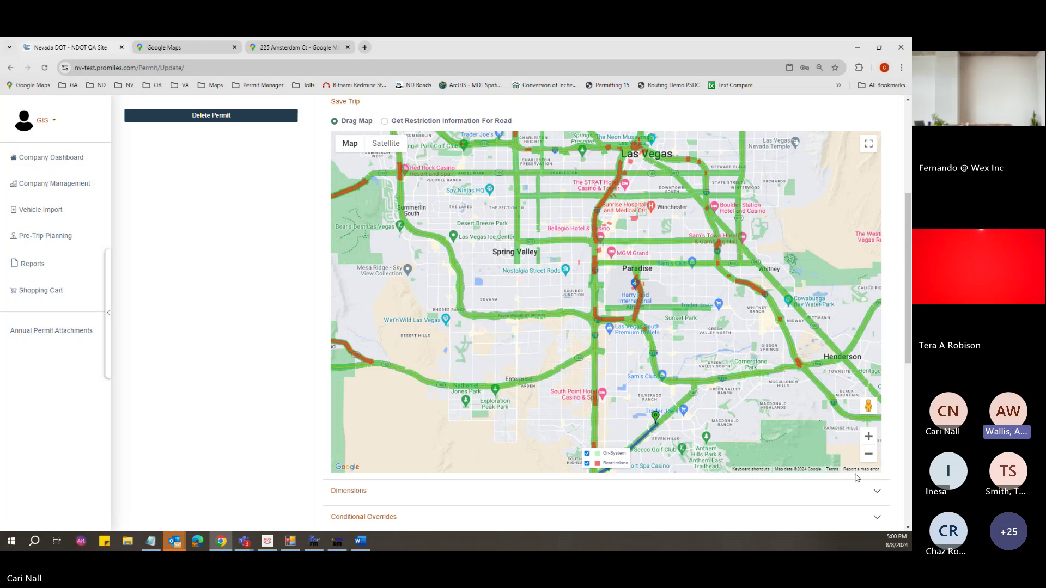
- Change the origin location type to Mine, leaving the mine list at Select..
{"action": "left_click", "coordinate": [869, 454]}
{"action": "scroll", "coordinate": [168, 260], "scroll_direction": "up", "scroll_amount": 1}
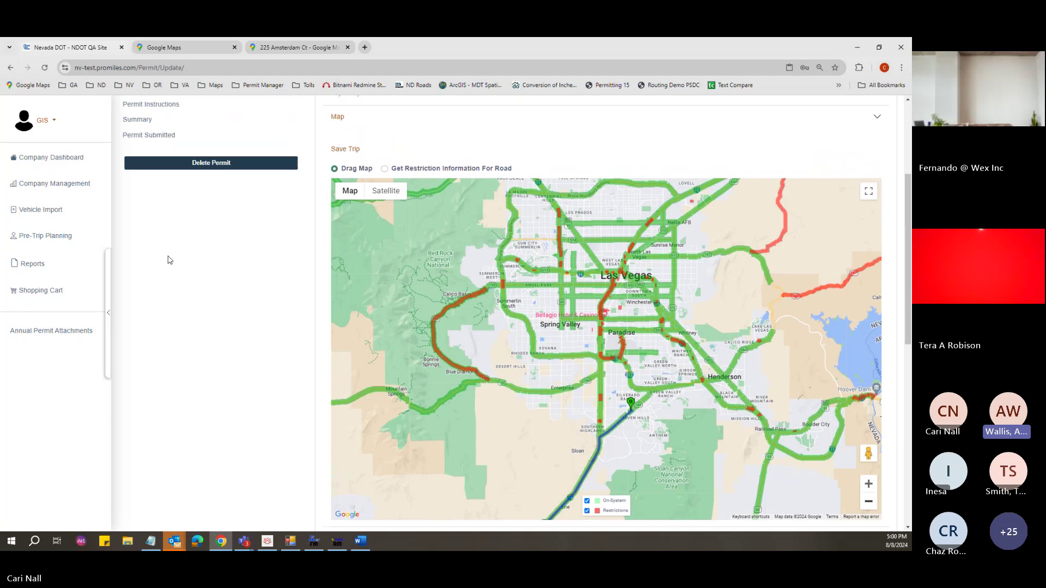
{"action": "scroll", "coordinate": [168, 259], "scroll_direction": "up", "scroll_amount": 2}
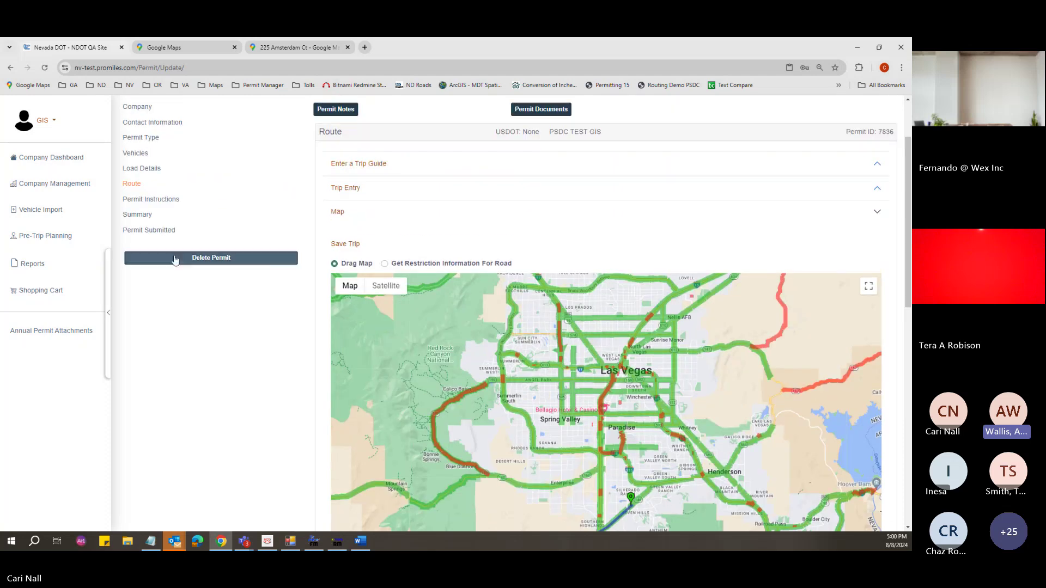
{"action": "left_click", "coordinate": [381, 190]}
{"action": "left_click", "coordinate": [396, 281]}
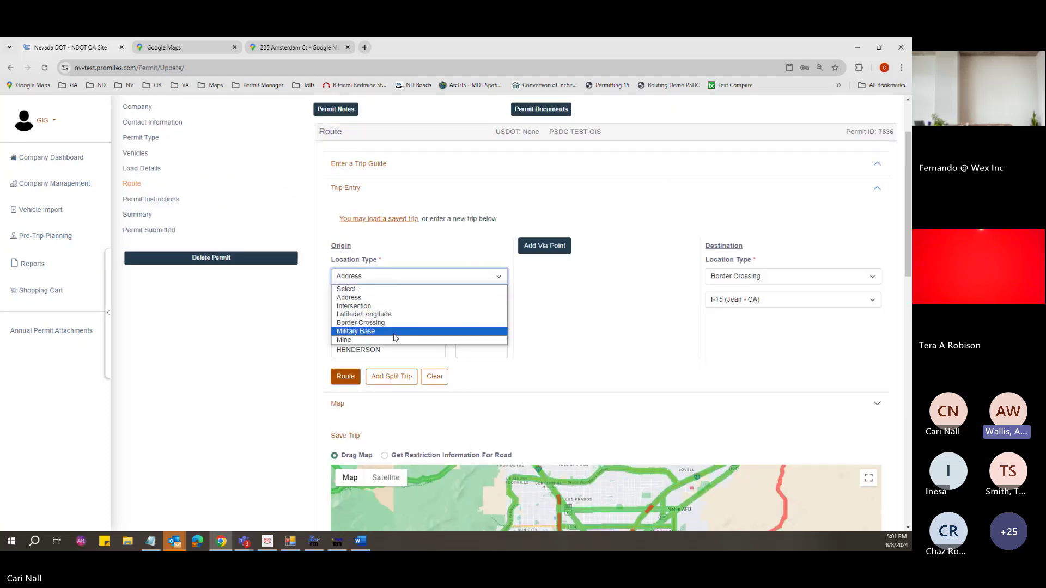
{"action": "left_click", "coordinate": [396, 339]}
{"action": "left_click", "coordinate": [402, 306]}
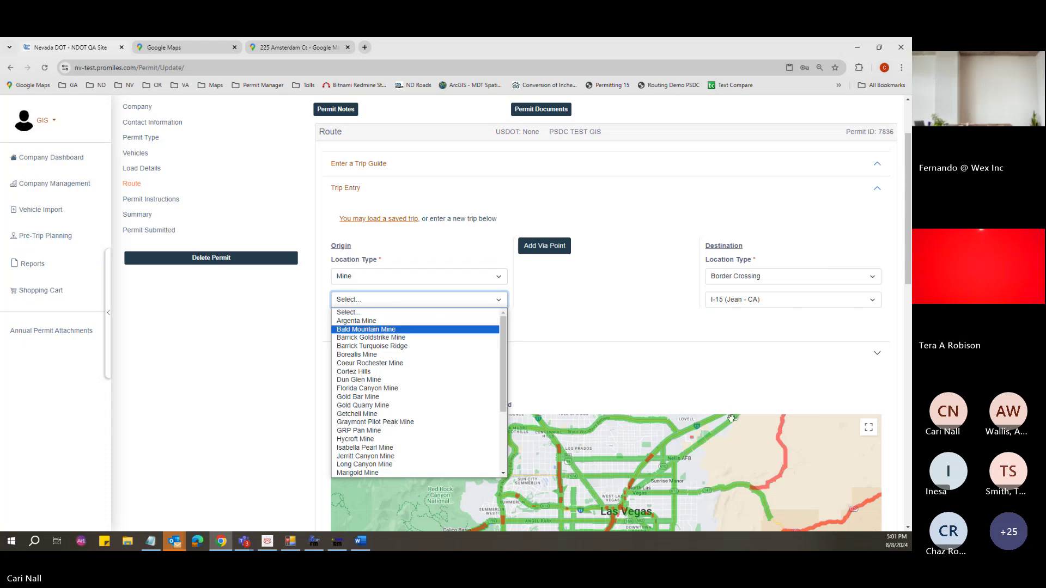
{"action": "left_click", "coordinate": [658, 333]}
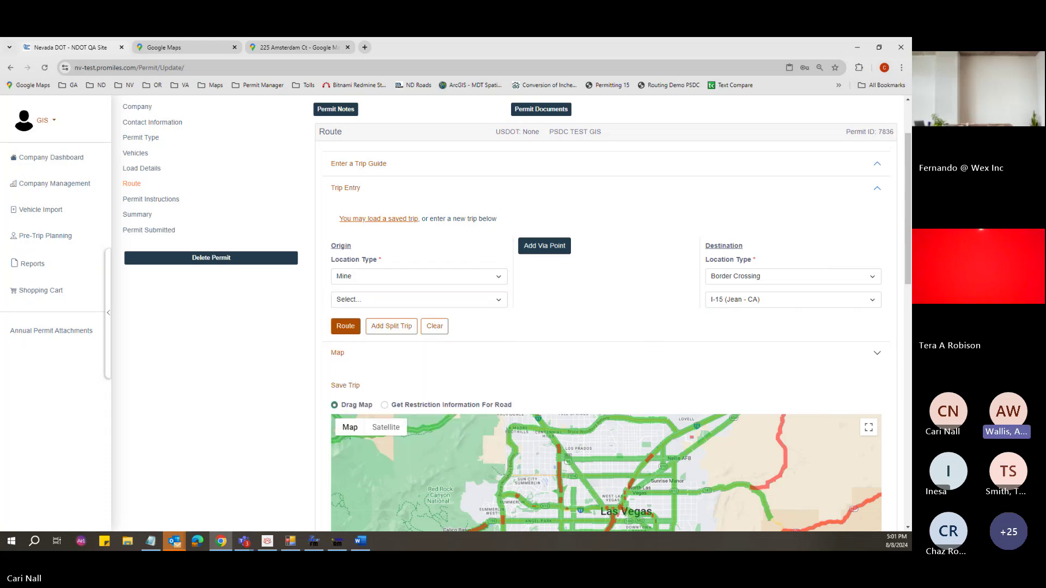
{"action": "scroll", "coordinate": [911, 241], "scroll_direction": "down", "scroll_amount": 1}
- Scroll down past the map to the Driving Directions for the 31.67-mile trip
{"action": "scroll", "coordinate": [911, 242], "scroll_direction": "down", "scroll_amount": 3}
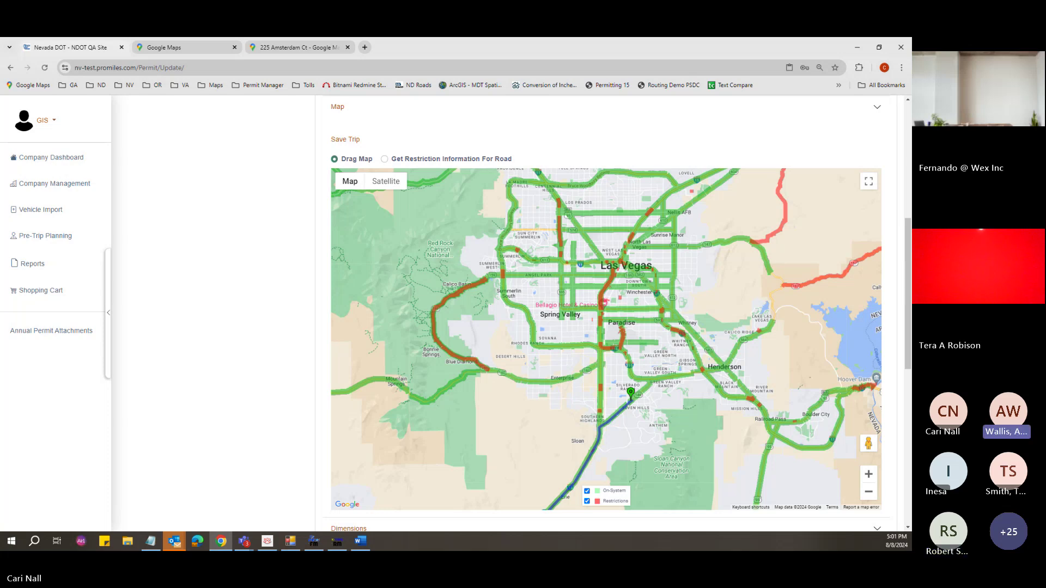
{"action": "scroll", "coordinate": [605, 306], "scroll_direction": "down", "scroll_amount": 8}
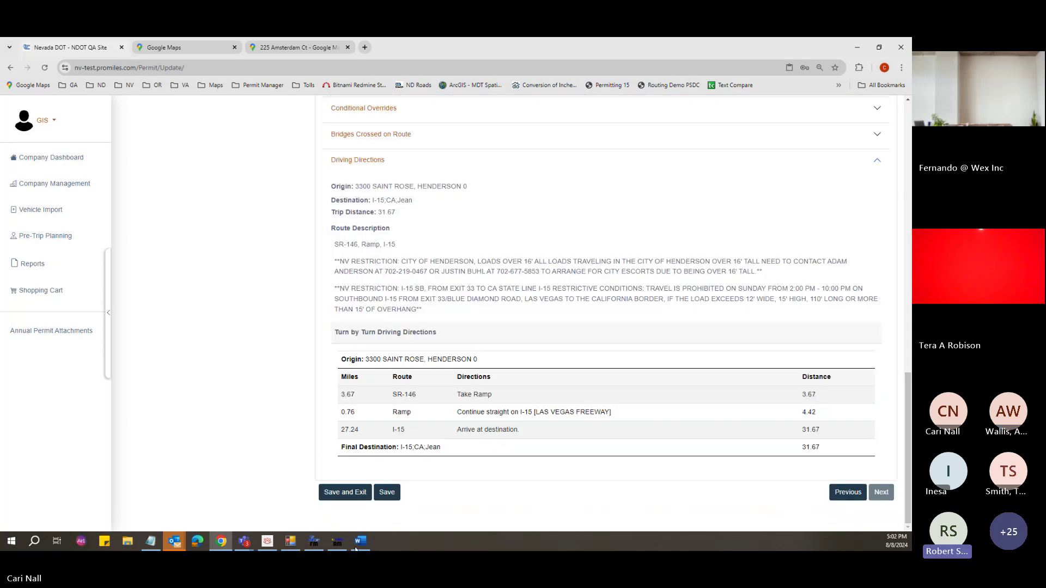
- Keep the existing route, then filter the Permit Queue by Permit ID 7836
{"action": "left_click", "coordinate": [881, 492]}
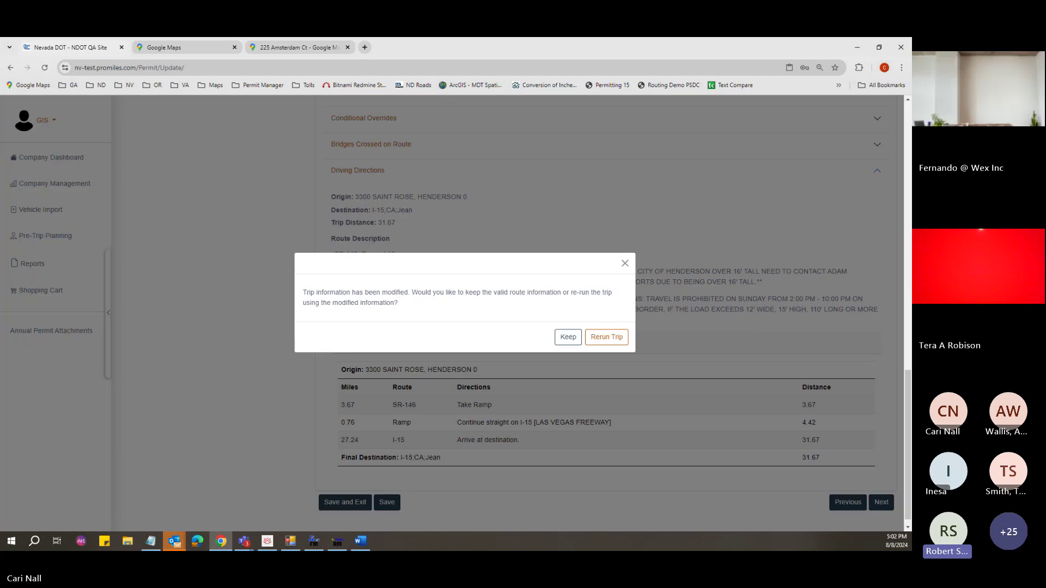
{"action": "left_click", "coordinate": [568, 336]}
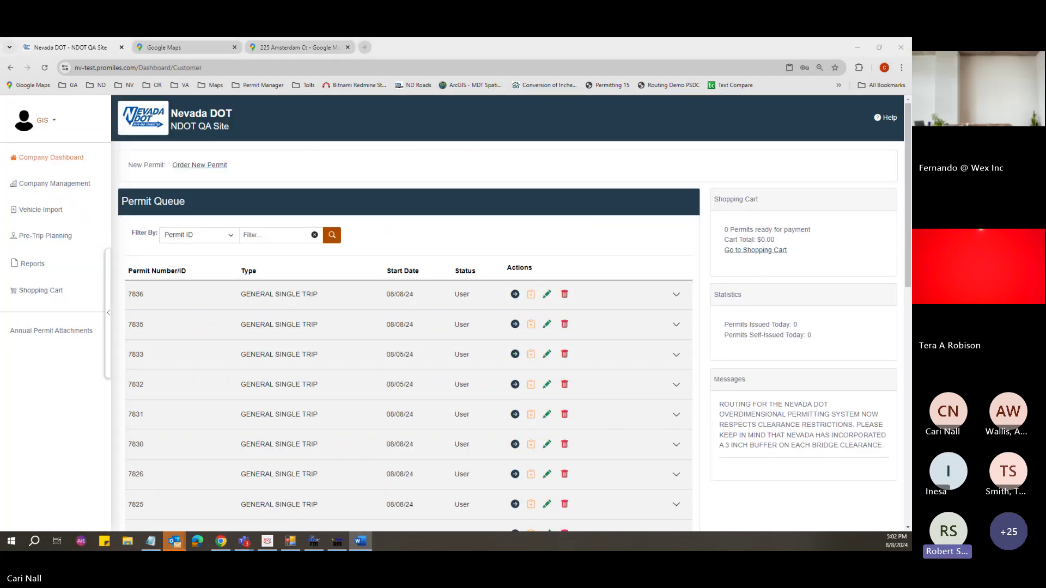
{"action": "left_click", "coordinate": [263, 233]}
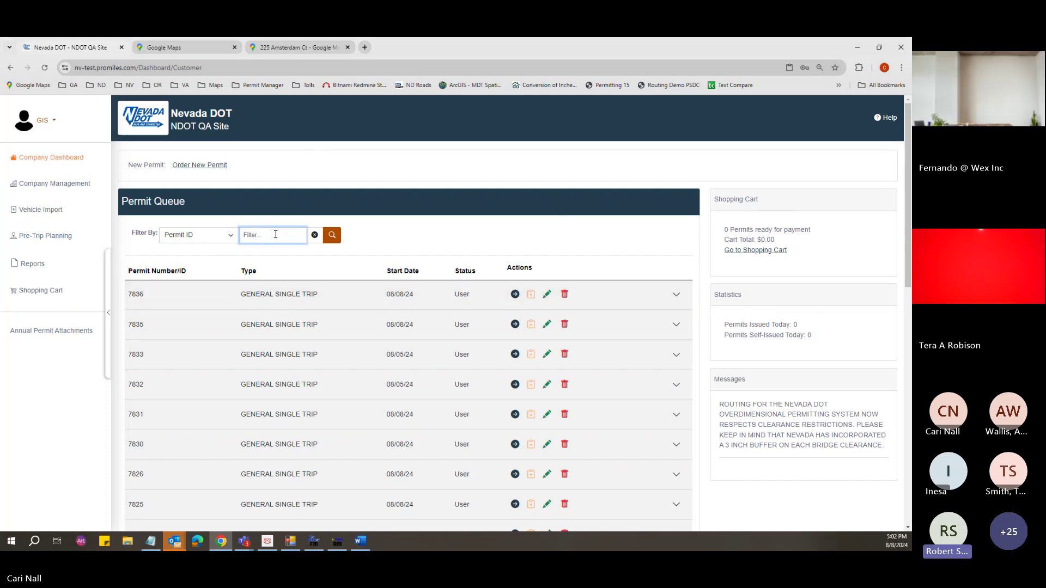
{"action": "type", "text": "7836"}
{"action": "left_click", "coordinate": [331, 237]}
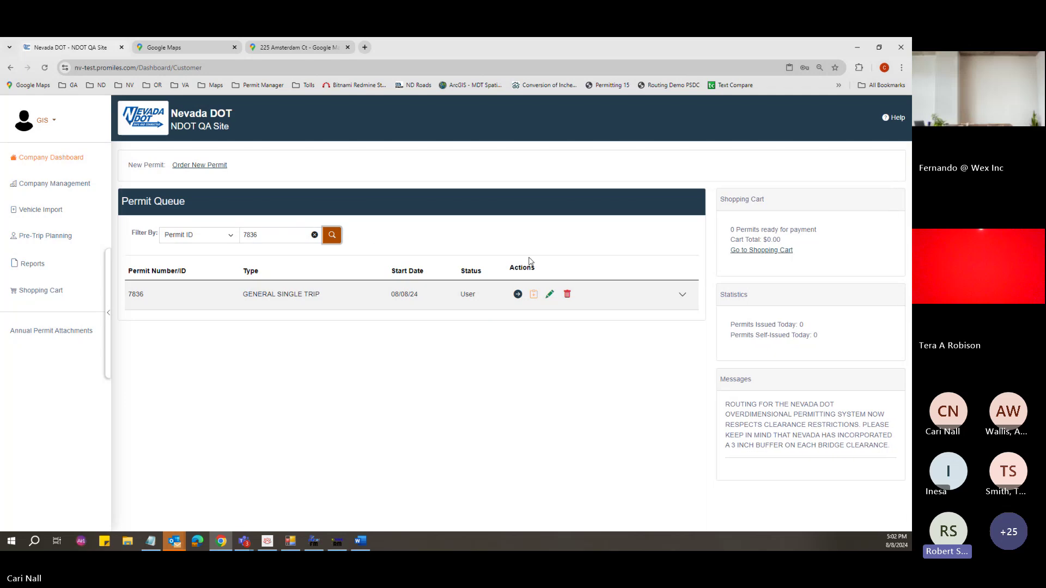
- Copy permit 7836 into new permit 7862 and advance it to Load Details
{"action": "left_click", "coordinate": [533, 294]}
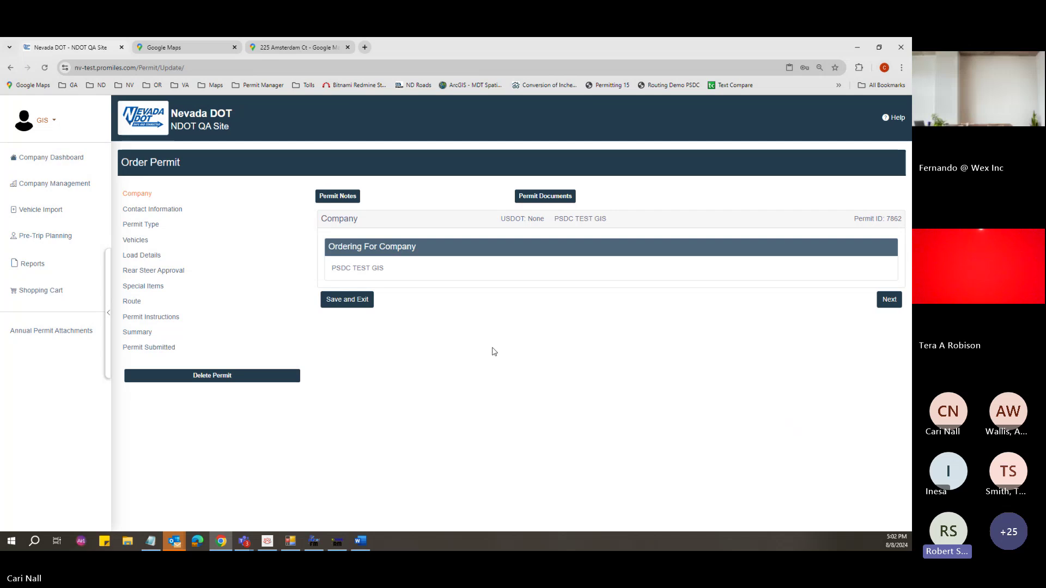
{"action": "left_click", "coordinate": [890, 305]}
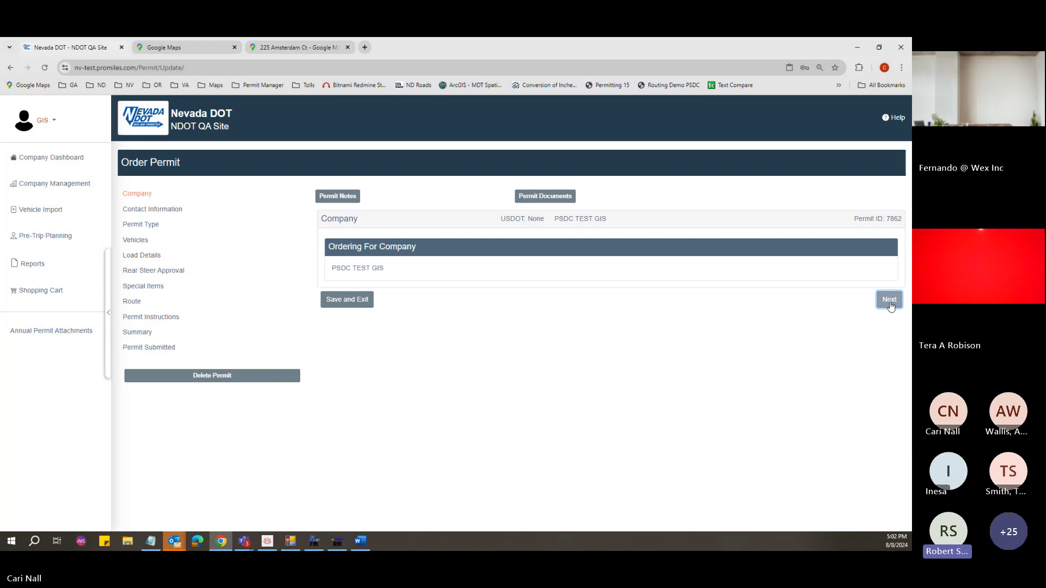
{"action": "scroll", "coordinate": [600, 410], "scroll_direction": "down", "scroll_amount": 2}
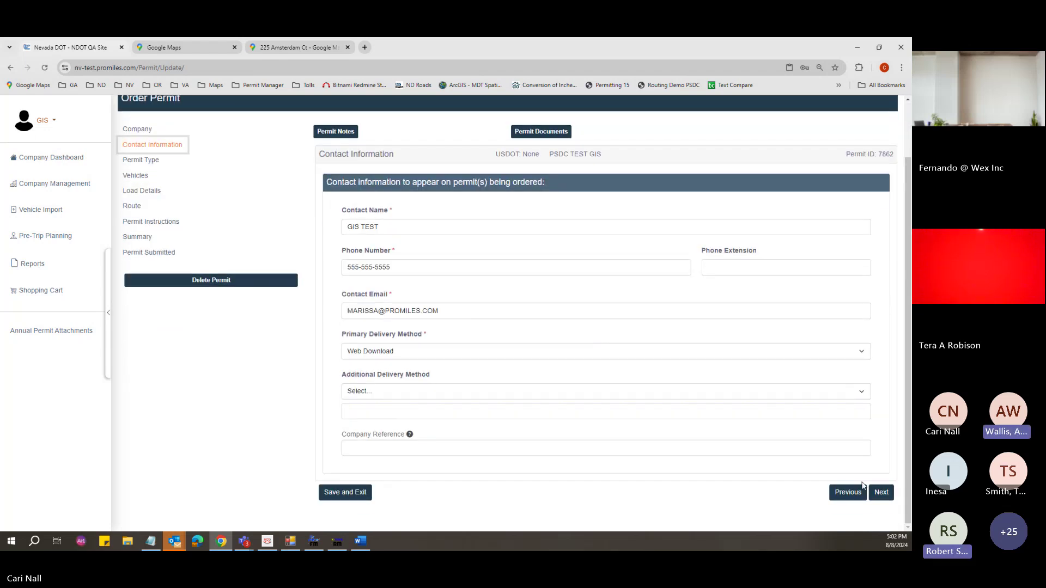
{"action": "left_click", "coordinate": [881, 492]}
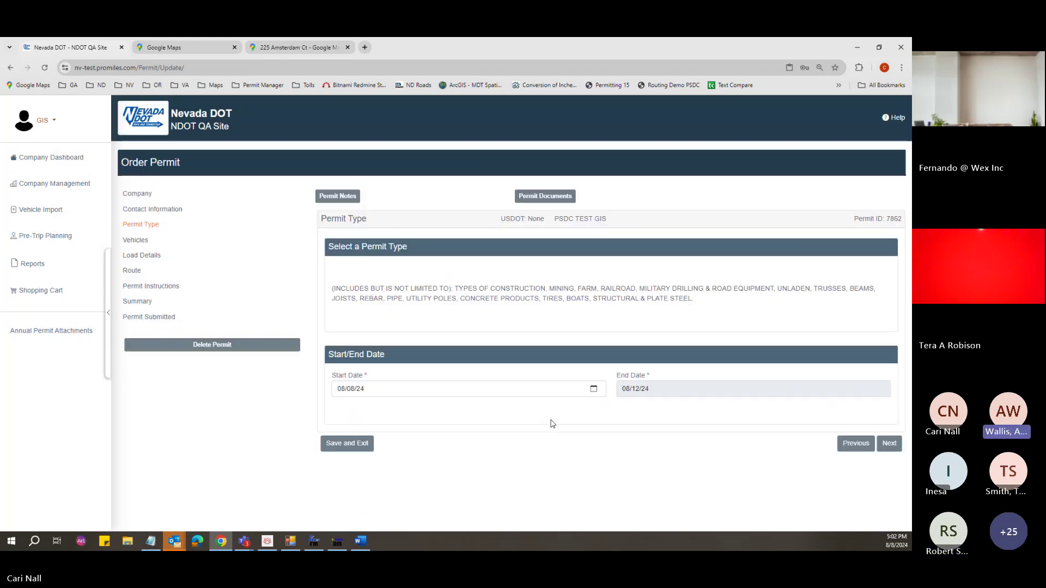
{"action": "scroll", "coordinate": [553, 420], "scroll_direction": "down", "scroll_amount": 1}
{"action": "left_click", "coordinate": [881, 493]}
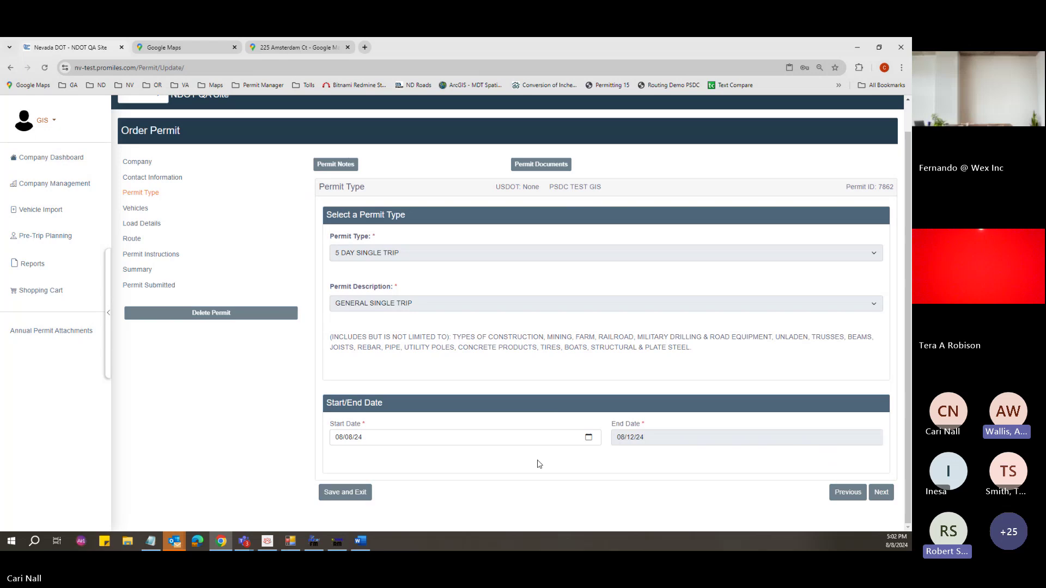
{"action": "left_click", "coordinate": [879, 499]}
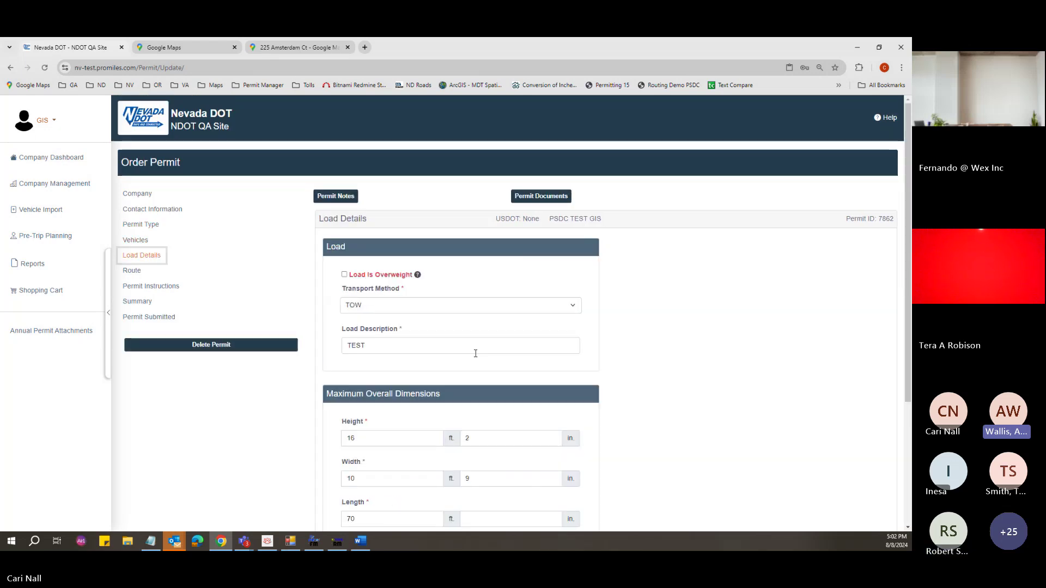
{"action": "scroll", "coordinate": [793, 322], "scroll_direction": "down", "scroll_amount": 5}
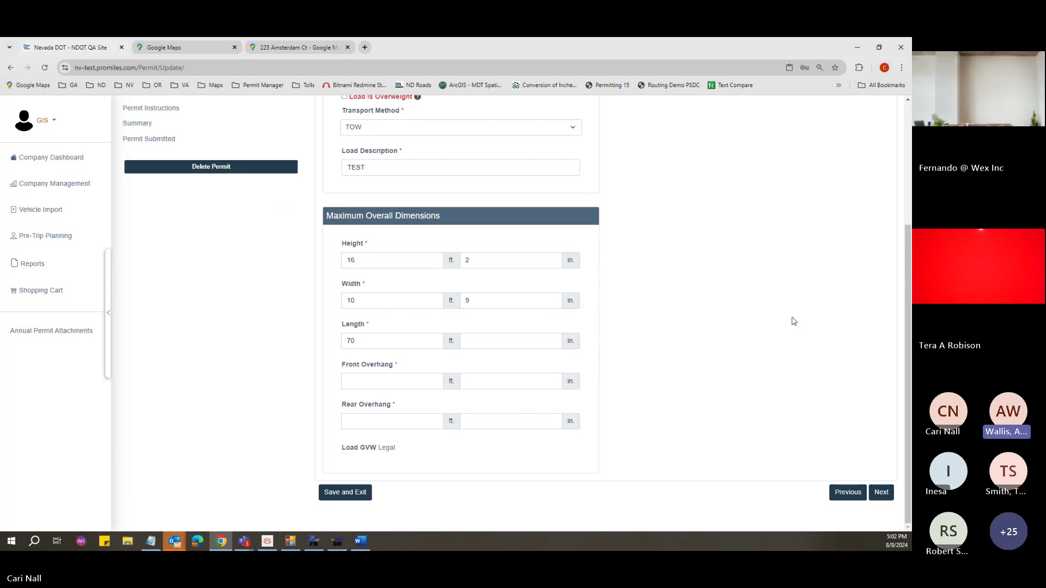
{"action": "scroll", "coordinate": [793, 321], "scroll_direction": "up", "scroll_amount": 5}
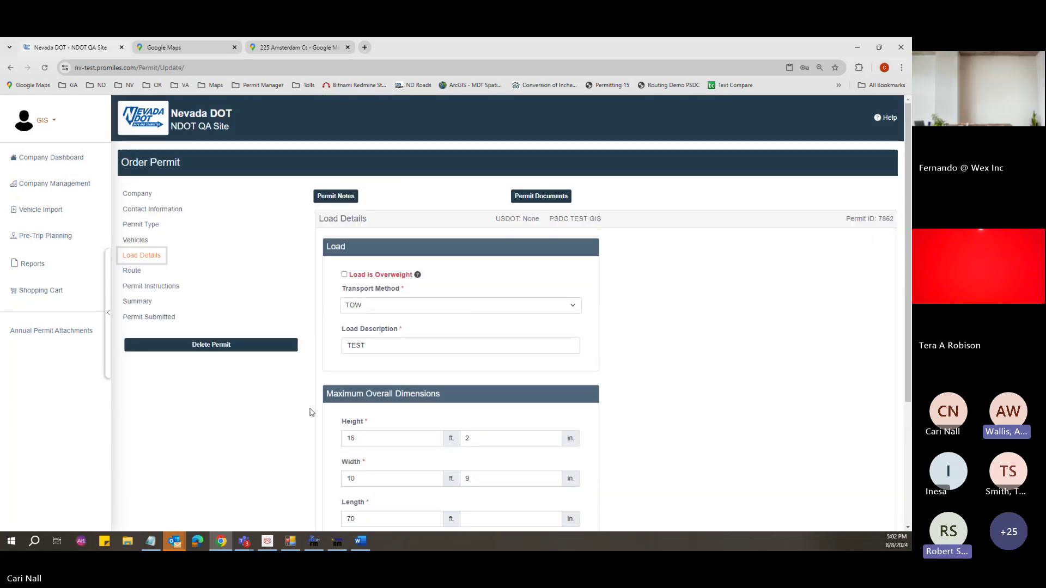
- Delete the copied permit 7862, then open permit 7836 for editing
{"action": "left_click", "coordinate": [218, 345]}
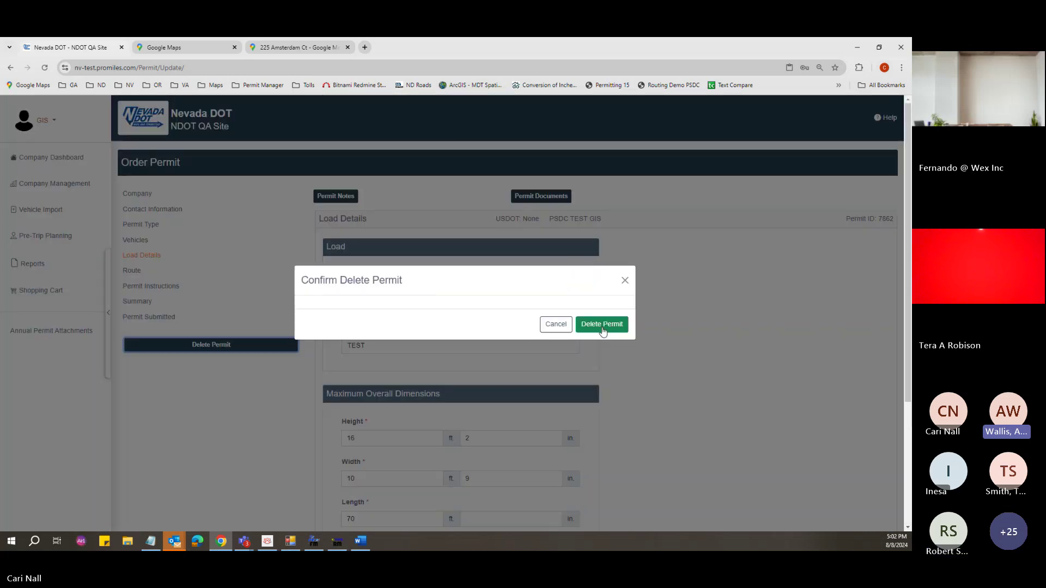
{"action": "left_click", "coordinate": [602, 327]}
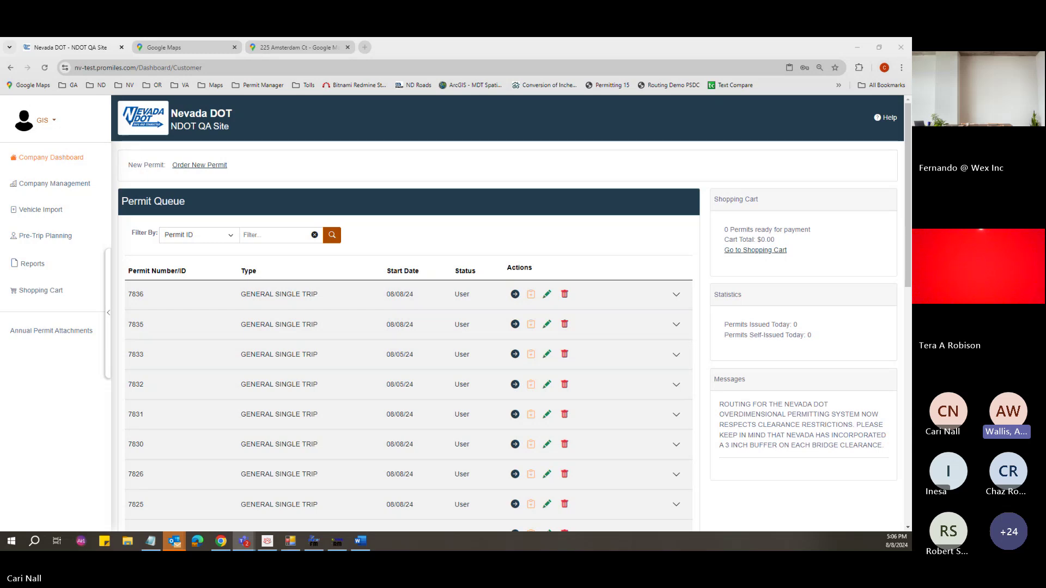
{"action": "left_click", "coordinate": [547, 294]}
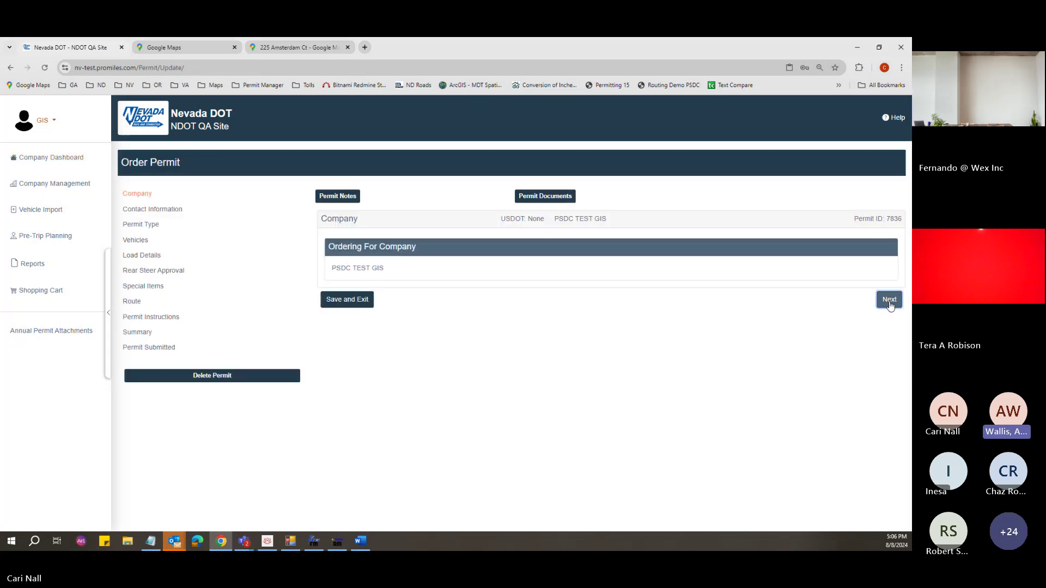
- Advance permit 7836 through Contact Information and Permit Type to the Vehicles step
{"action": "left_click", "coordinate": [888, 301]}
{"action": "scroll", "coordinate": [888, 327], "scroll_direction": "down", "scroll_amount": 1}
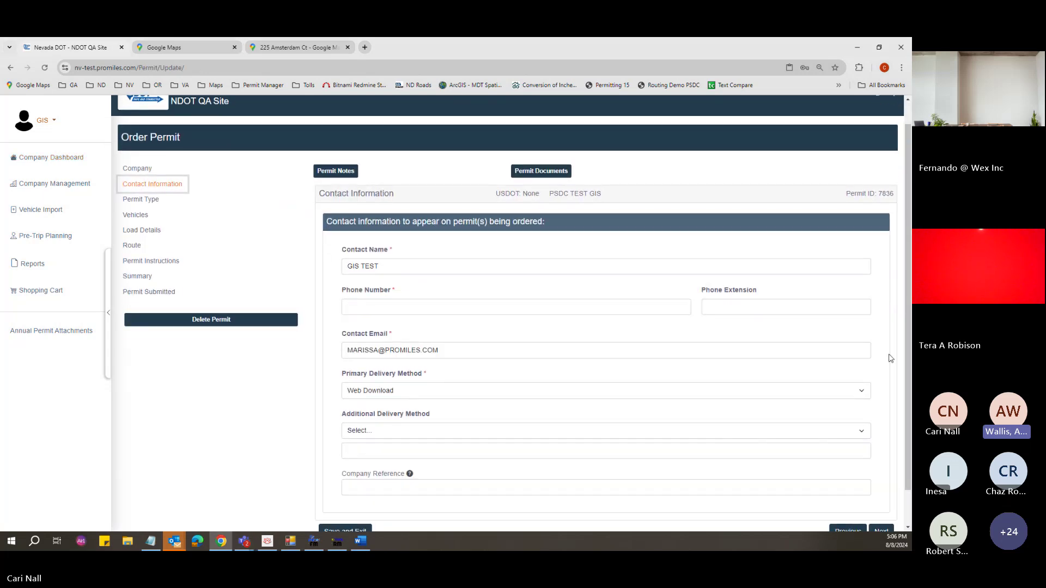
{"action": "scroll", "coordinate": [902, 490], "scroll_direction": "down", "scroll_amount": 1}
{"action": "left_click", "coordinate": [882, 493]}
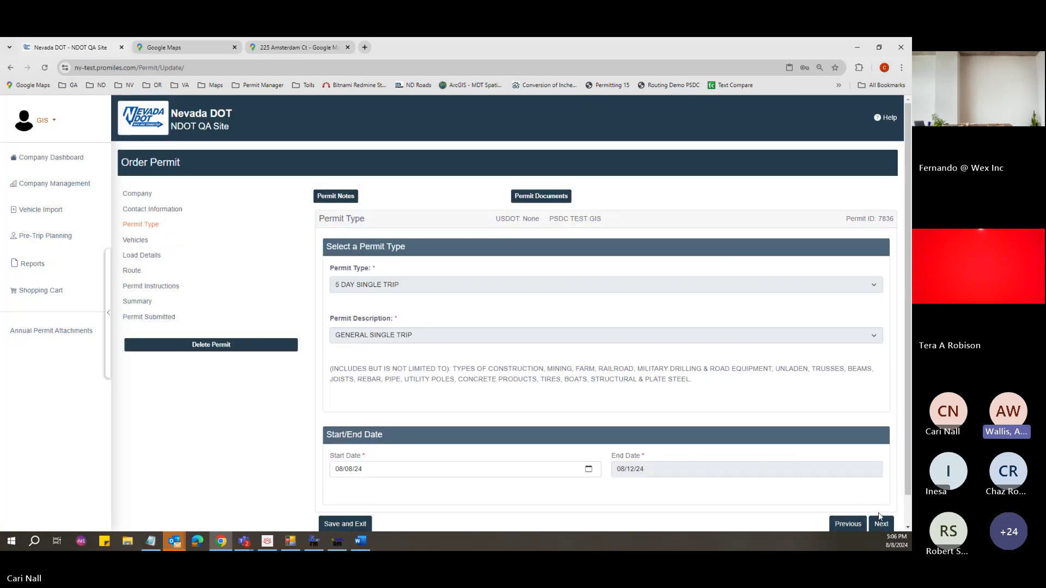
{"action": "left_click", "coordinate": [883, 523]}
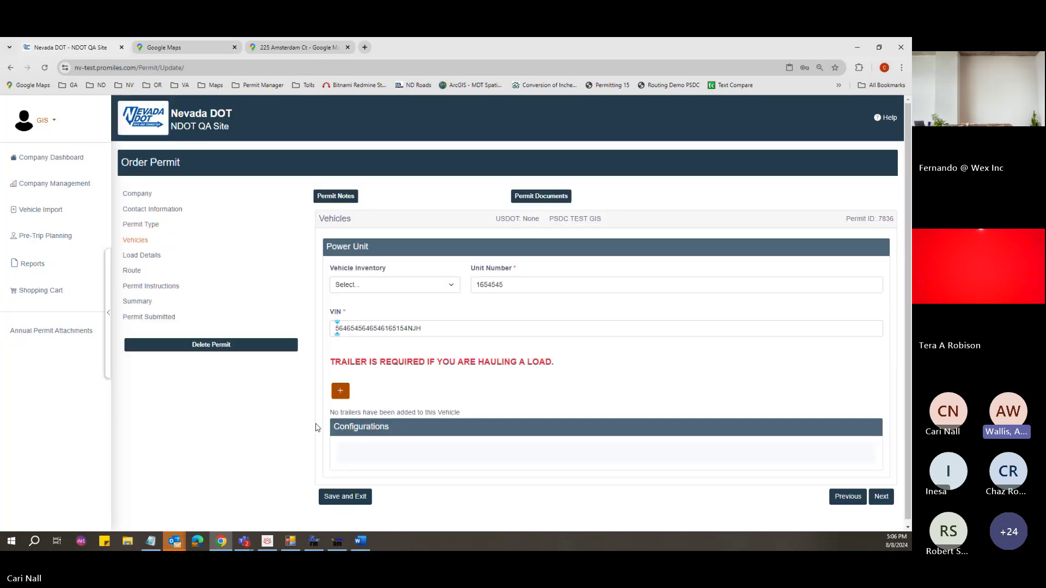
- Add Trailer 1 as inventory unit 1654545 and advance through Load Details to Route
{"action": "left_click", "coordinate": [342, 393]}
{"action": "scroll", "coordinate": [378, 321], "scroll_direction": "down", "scroll_amount": 3}
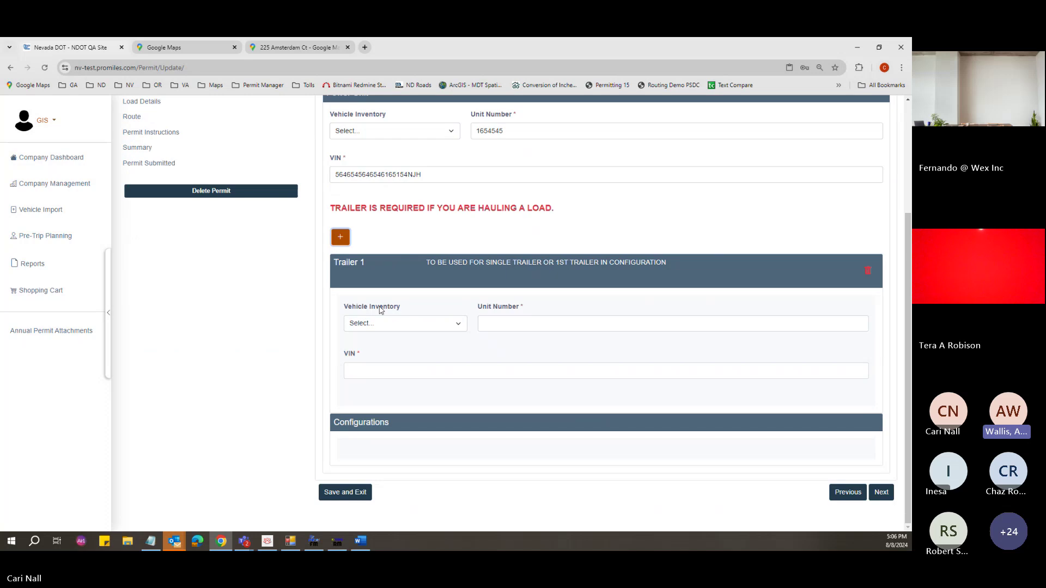
{"action": "left_click", "coordinate": [382, 323]}
{"action": "left_click", "coordinate": [374, 334]}
{"action": "left_click", "coordinate": [382, 323]}
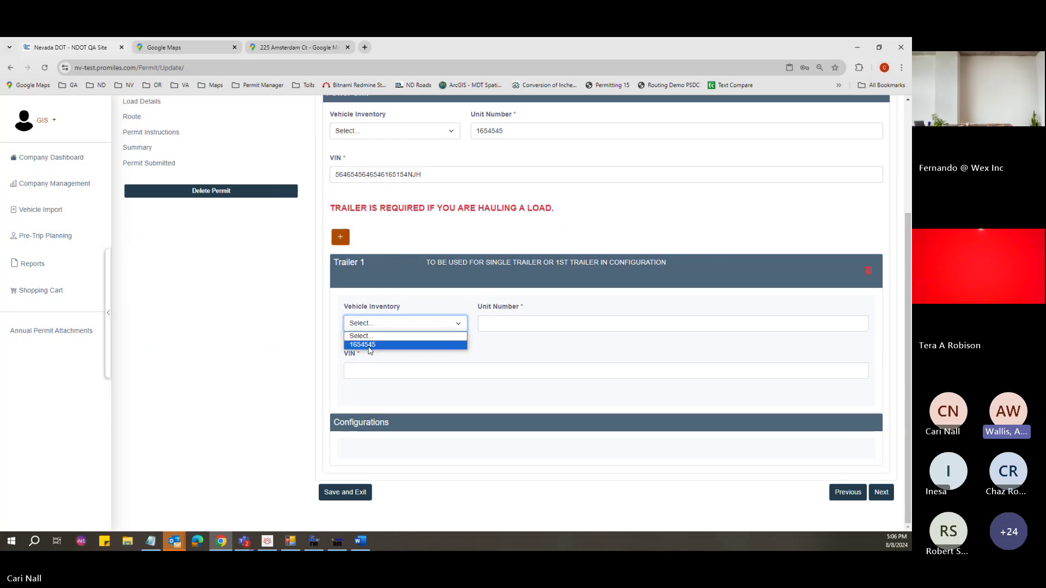
{"action": "left_click", "coordinate": [375, 344]}
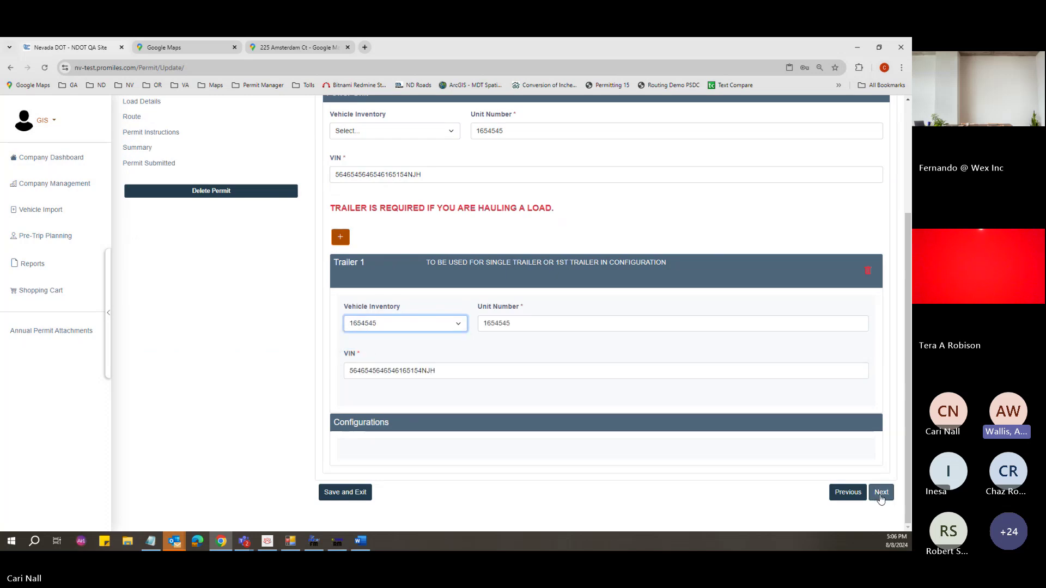
{"action": "left_click", "coordinate": [881, 492]}
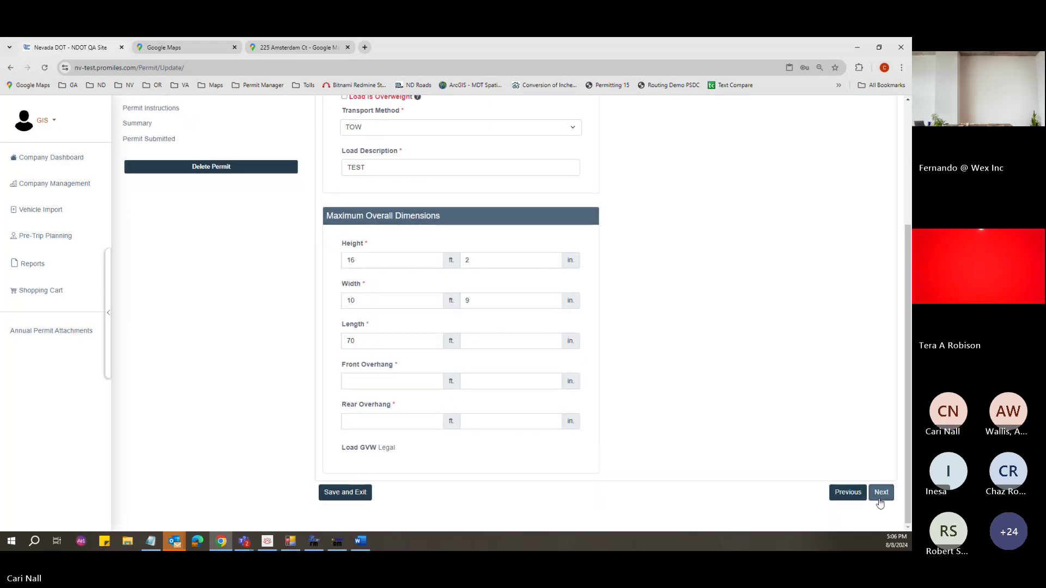
{"action": "left_click", "coordinate": [881, 492]}
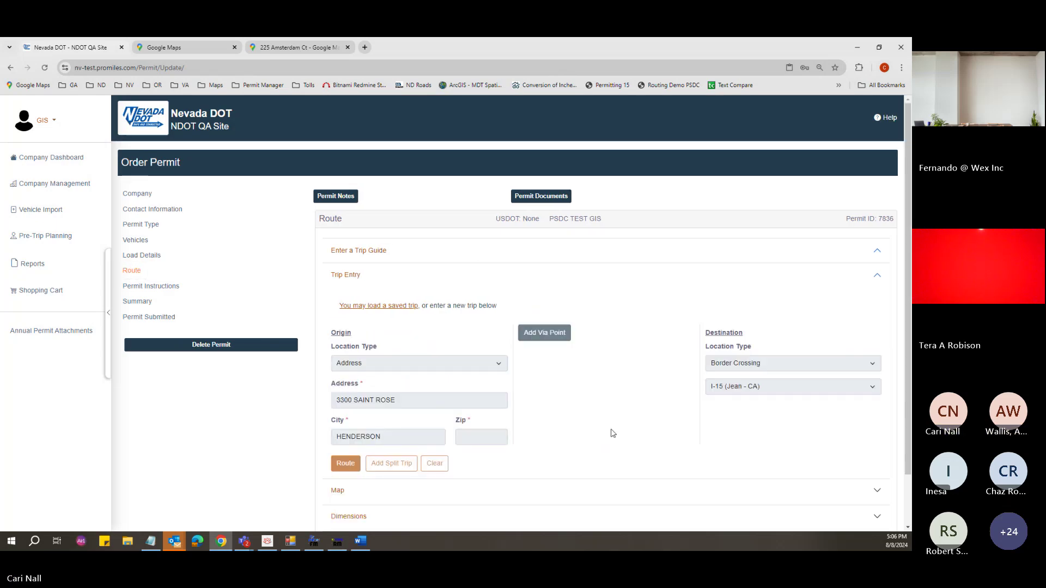
{"action": "scroll", "coordinate": [616, 428], "scroll_direction": "down", "scroll_amount": 1}
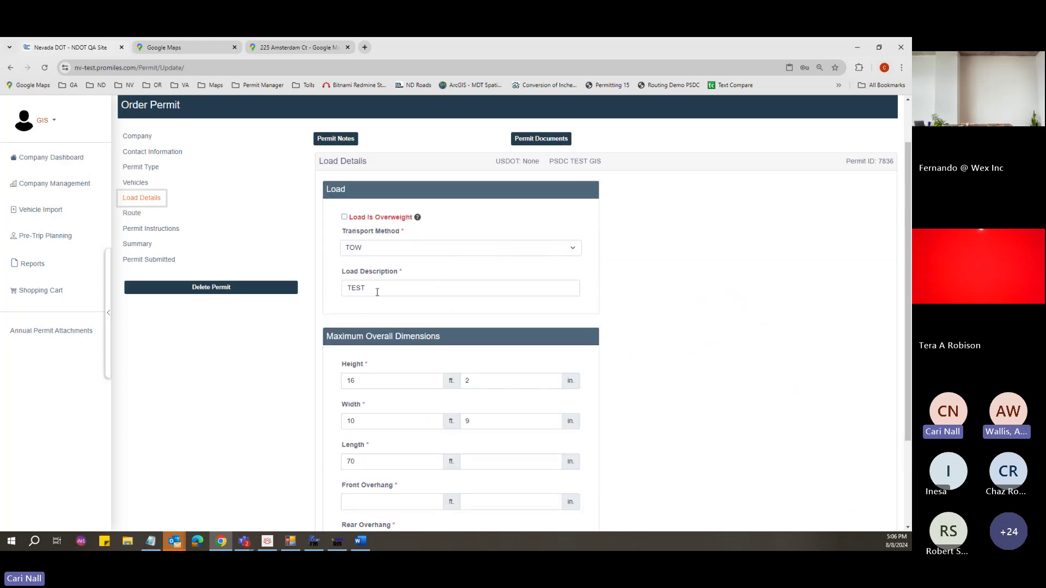
- Set Transport Method to HAUL, mark the load overweight, and continue to Axle Weight and Spacings
{"action": "left_click", "coordinate": [376, 252]}
{"action": "left_click", "coordinate": [372, 280]}
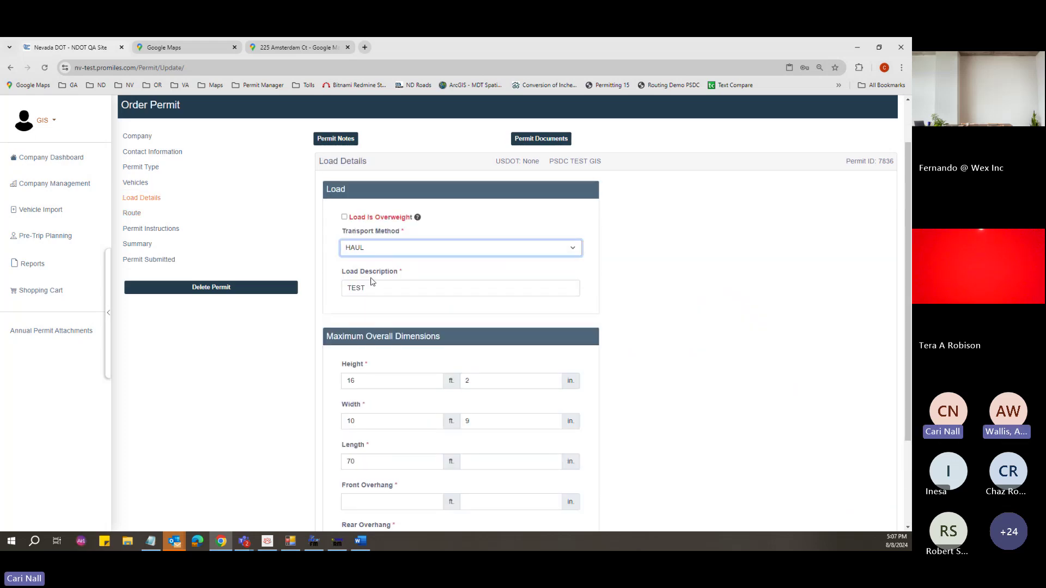
{"action": "left_click", "coordinate": [357, 215]}
{"action": "left_click", "coordinate": [346, 218]}
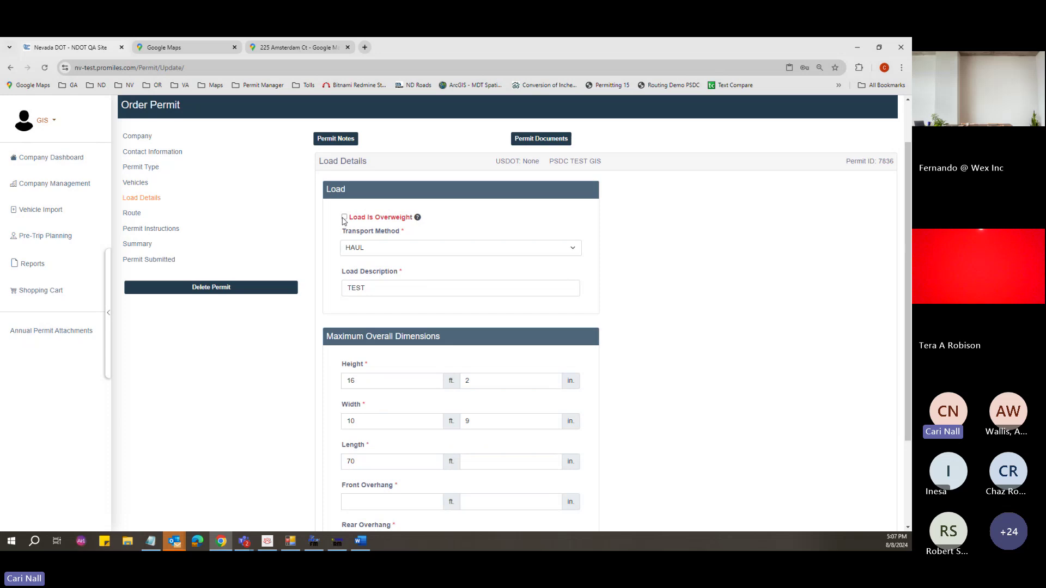
{"action": "scroll", "coordinate": [910, 262], "scroll_direction": "down", "scroll_amount": 1}
{"action": "scroll", "coordinate": [910, 263], "scroll_direction": "down", "scroll_amount": 2}
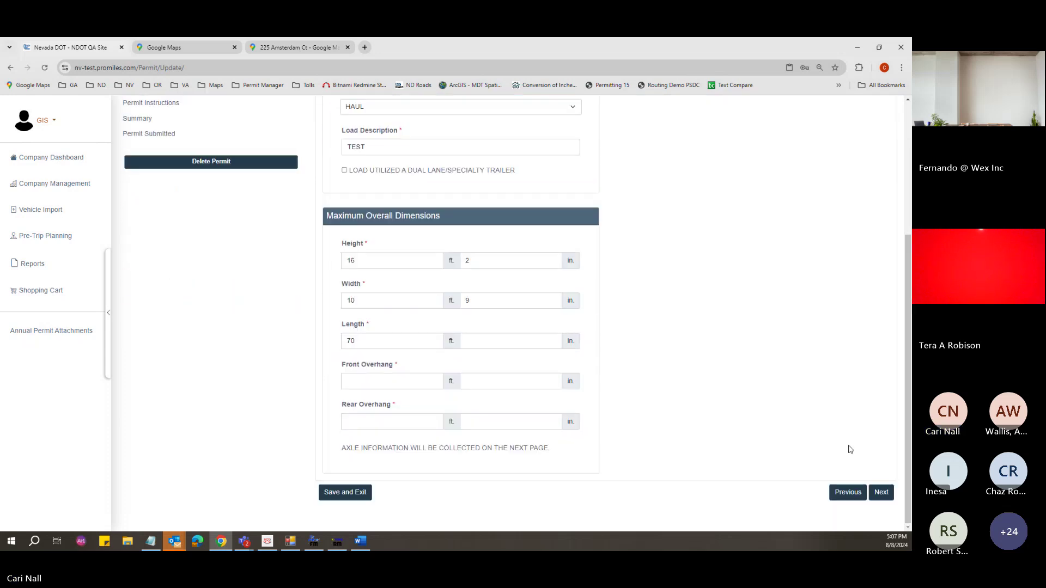
{"action": "left_click", "coordinate": [879, 493]}
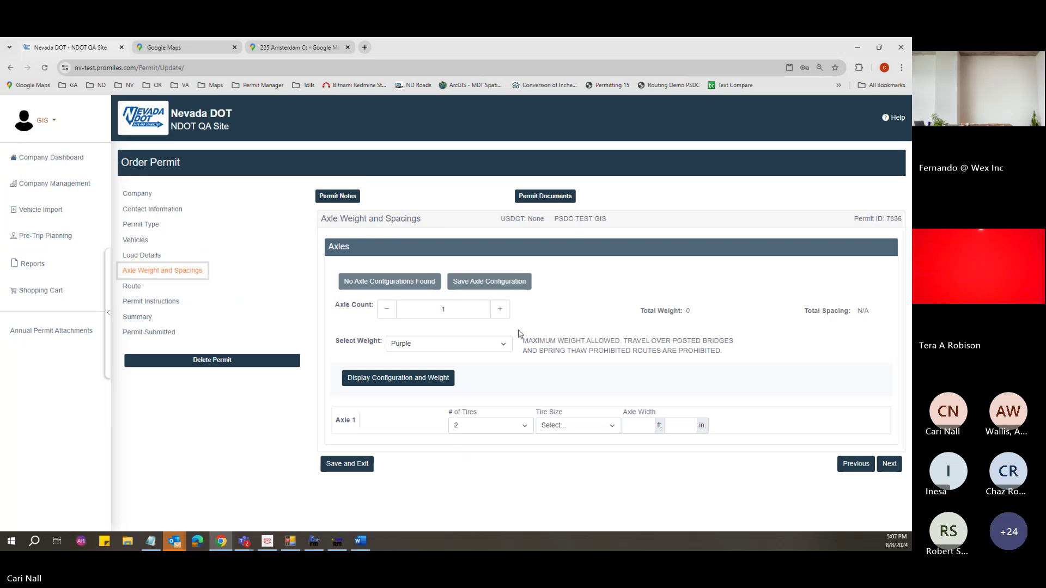
- Set the axle count to 3 and display the axle configuration and weight diagram
{"action": "left_click", "coordinate": [500, 309]}
{"action": "left_click", "coordinate": [499, 309]}
{"action": "scroll", "coordinate": [572, 420], "scroll_direction": "down", "scroll_amount": 1}
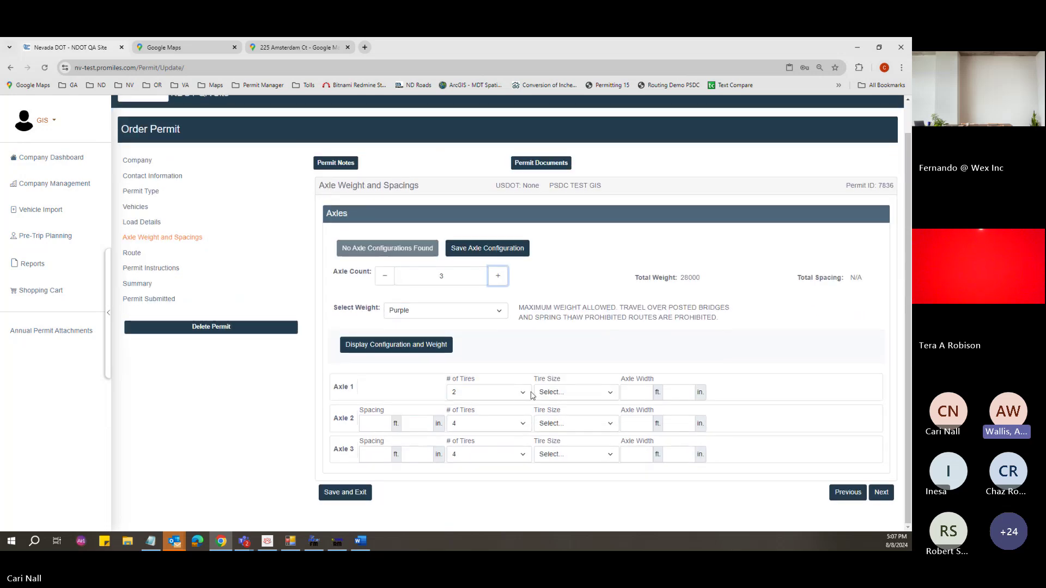
{"action": "left_click", "coordinate": [612, 394]}
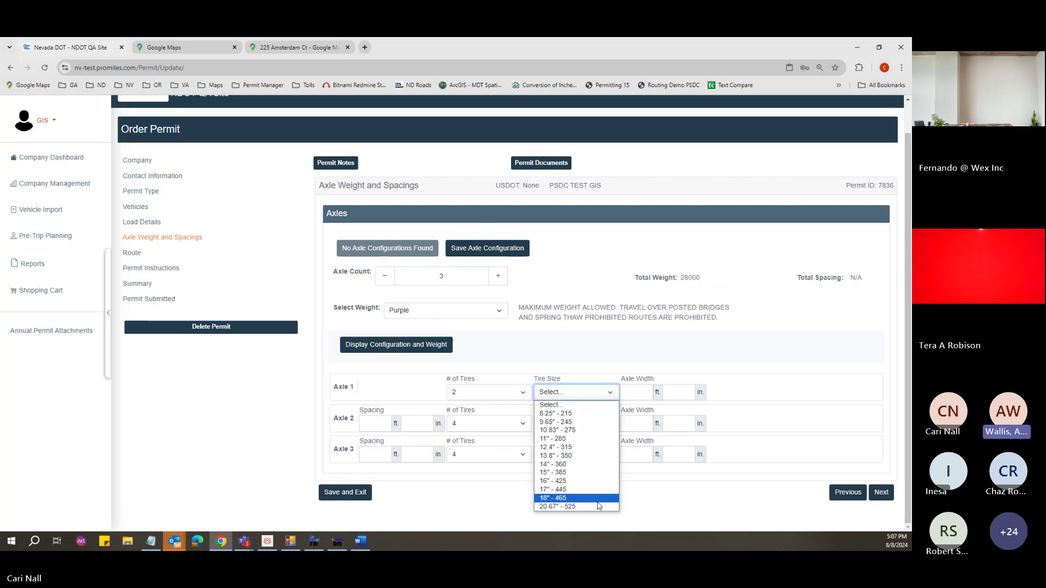
{"action": "left_click", "coordinate": [516, 355]}
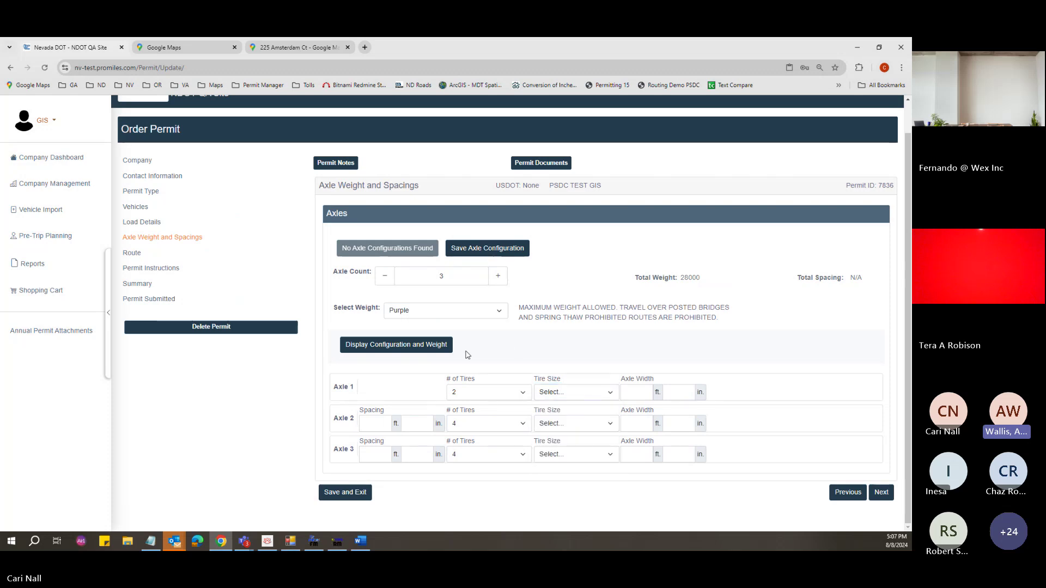
{"action": "left_click", "coordinate": [396, 353]}
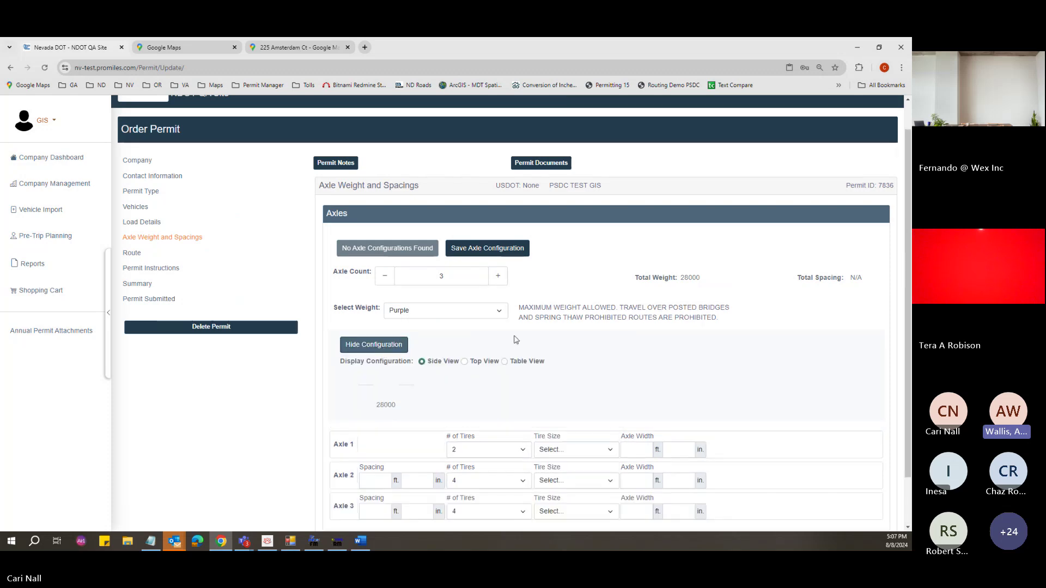
{"action": "scroll", "coordinate": [825, 352], "scroll_direction": "down", "scroll_amount": 1}
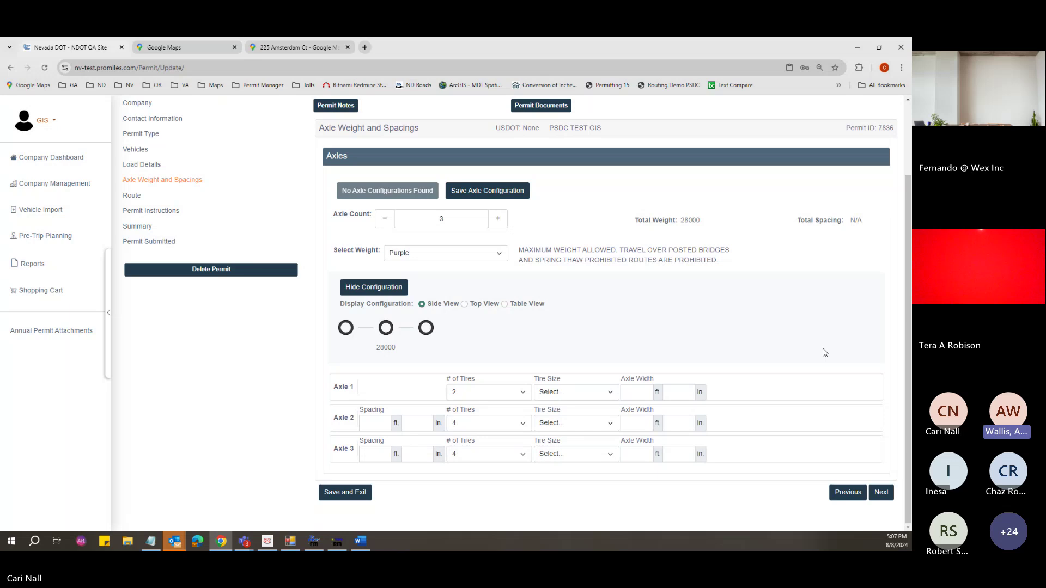
- Enter Axle 1 width 4'6" and Axle 2 spacing 10'6"
{"action": "left_click", "coordinate": [636, 392]}
{"action": "type", "text": "4"}
{"action": "key", "text": "Tab"}
{"action": "type", "text": "6"}
{"action": "key", "text": "Tab"}
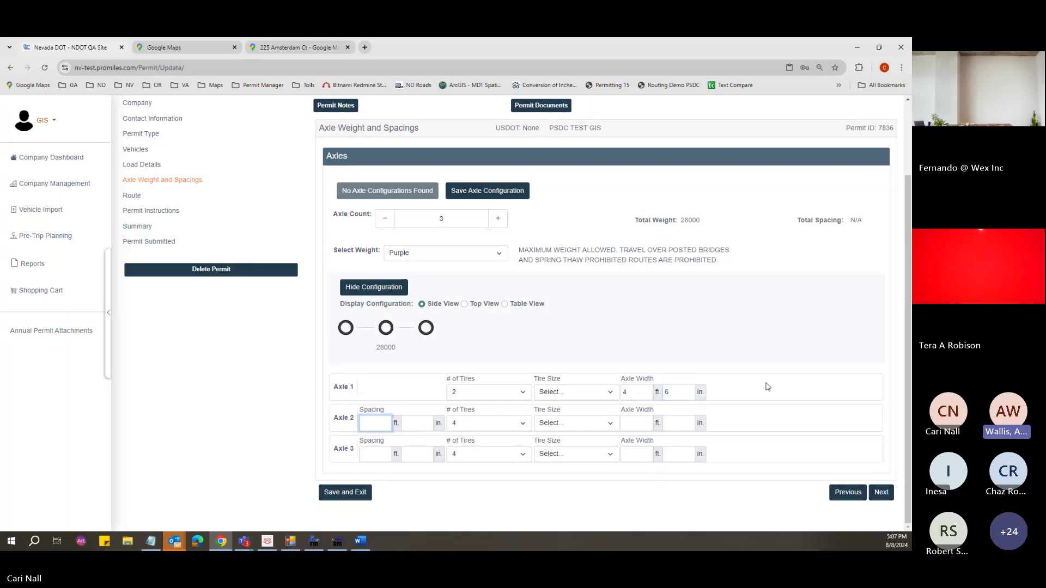
{"action": "type", "text": "10"}
{"action": "key", "text": "Tab"}
{"action": "type", "text": "6"}
{"action": "key", "text": "Tab"}
{"action": "key", "text": "Tab"}
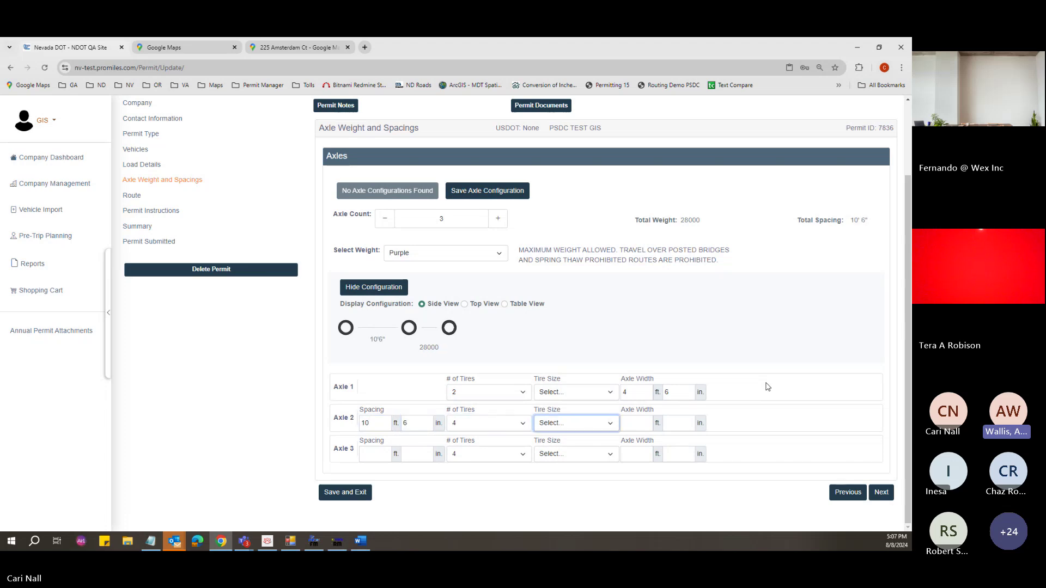
- Set Axle 1 tire size 10.83" - 275, Axle 2 tire size 17" - 445, and Axle 2 width 4'6"
{"action": "left_click", "coordinate": [582, 395]}
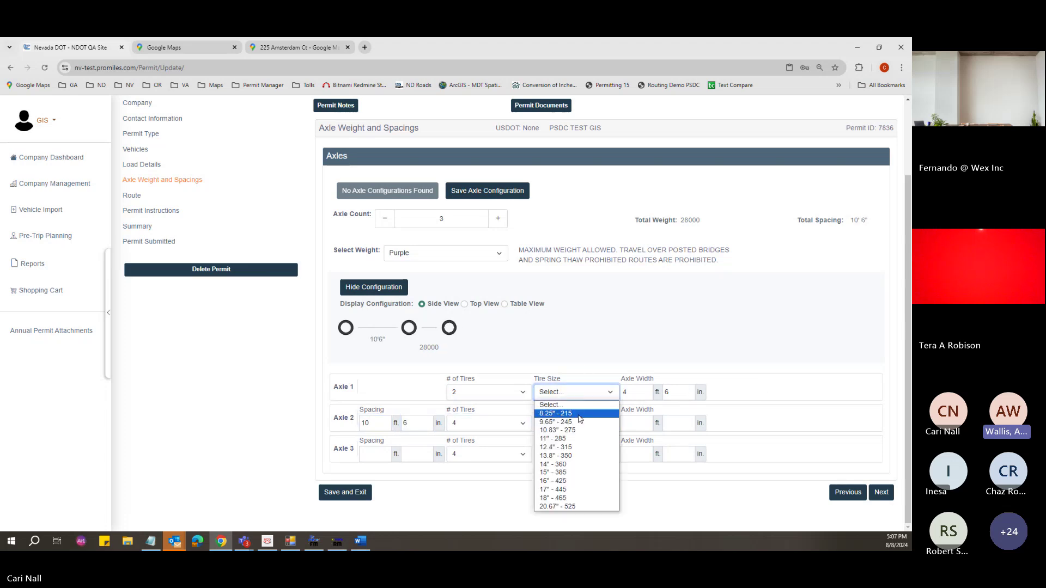
{"action": "left_click", "coordinate": [580, 431]}
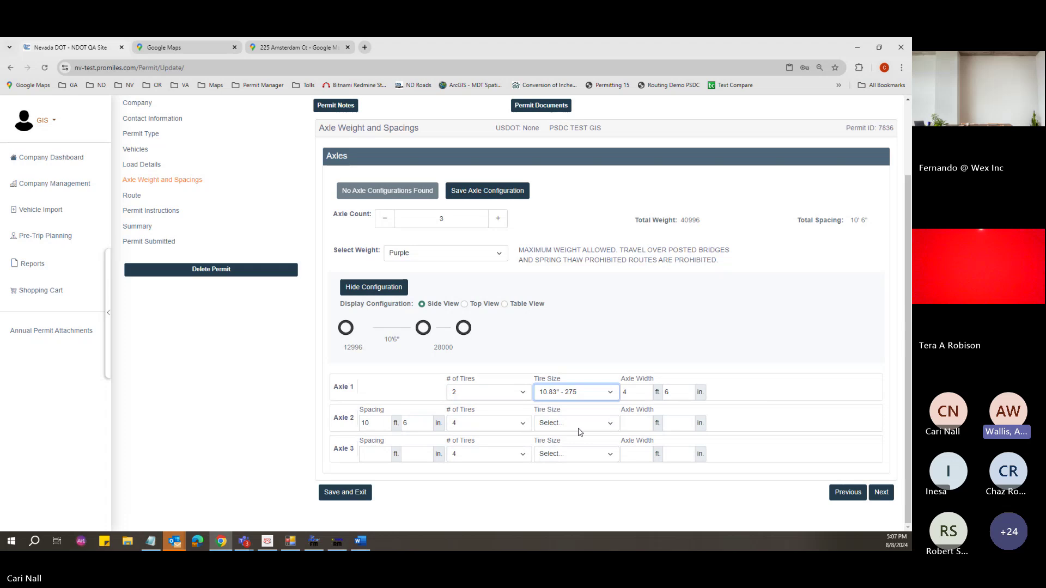
{"action": "left_click", "coordinate": [580, 431]}
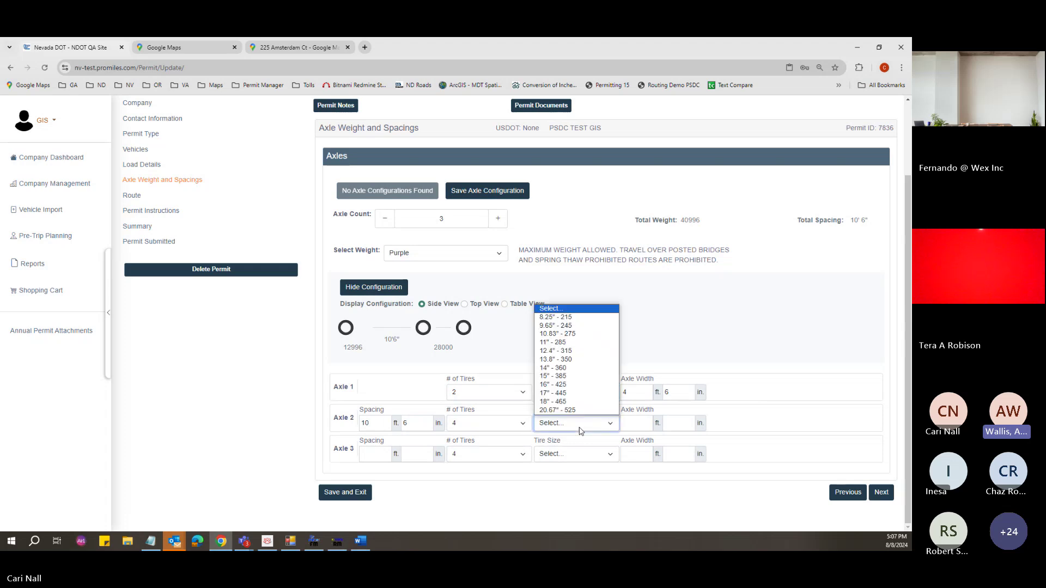
{"action": "left_click", "coordinate": [582, 393]}
{"action": "left_click", "coordinate": [651, 425]}
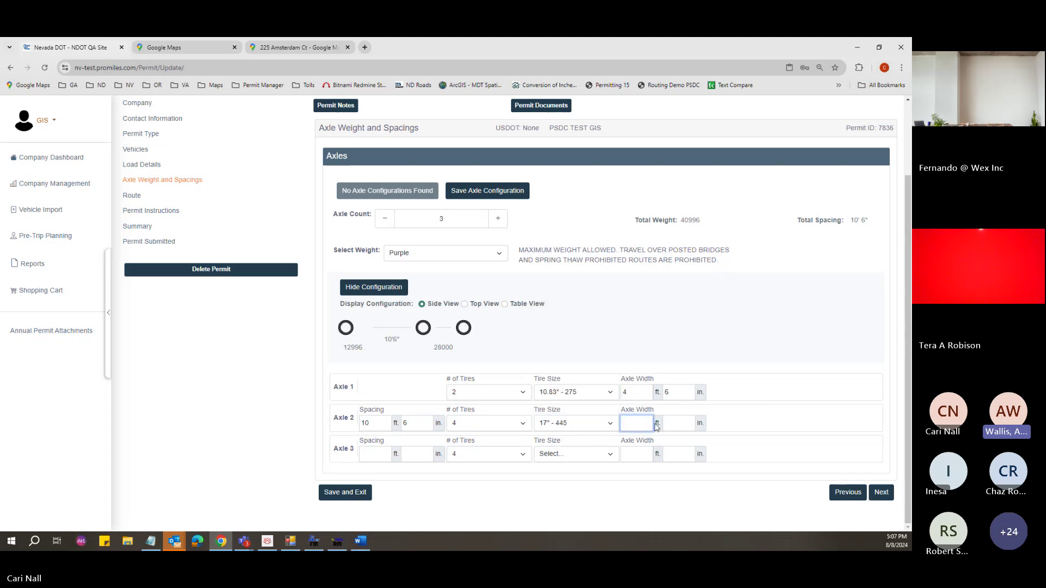
{"action": "type", "text": "4"}
{"action": "key", "text": "Tab"}
{"action": "type", "text": "6"}
{"action": "key", "text": "Tab"}
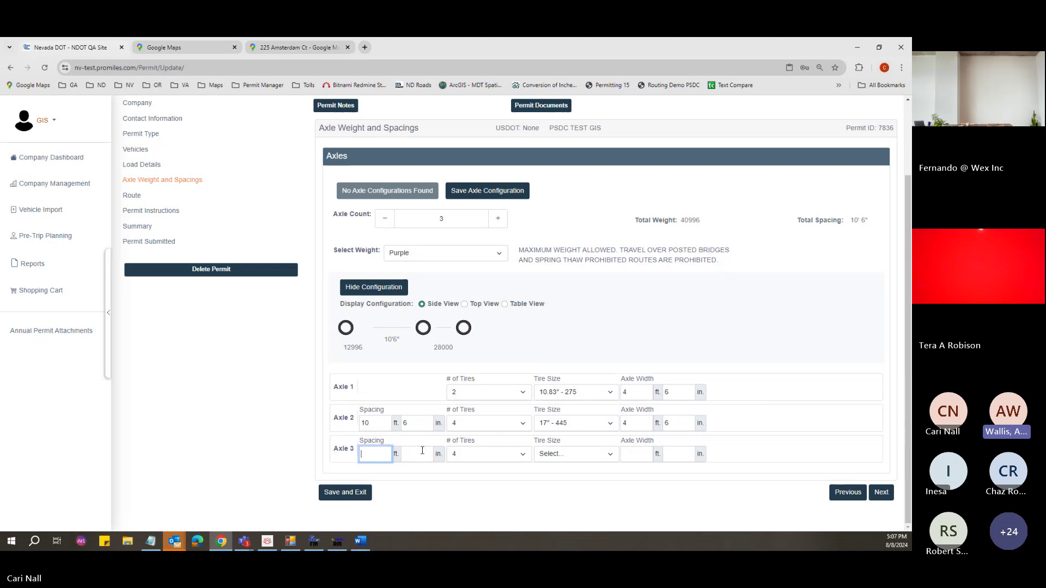
- Give Axle 3 spacing 35'6", 8 tires, tire size 11" - 285, and width 4'6"
{"action": "type", "text": "35"}
{"action": "key", "text": "Tab"}
{"action": "type", "text": "6"}
{"action": "key", "text": "Tab"}
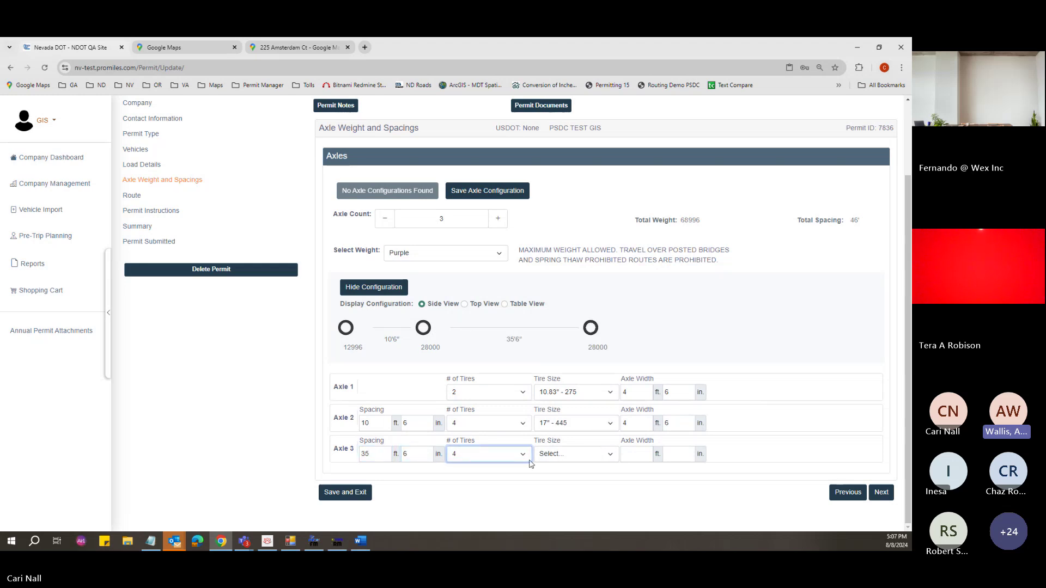
{"action": "left_click", "coordinate": [526, 459]}
{"action": "left_click", "coordinate": [505, 487]}
{"action": "left_click", "coordinate": [611, 455]}
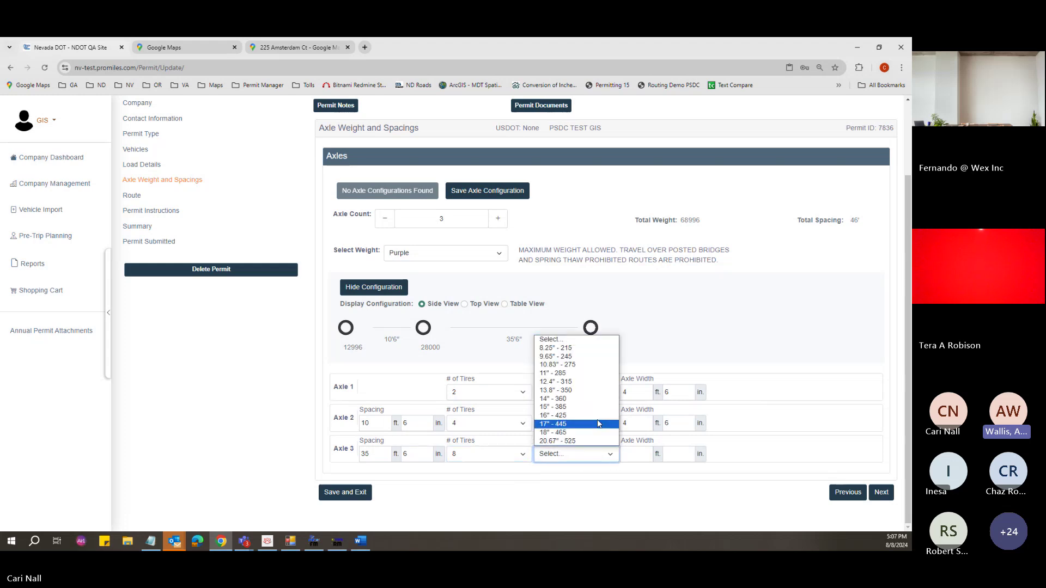
{"action": "left_click", "coordinate": [597, 373]}
{"action": "key", "text": "Tab"}
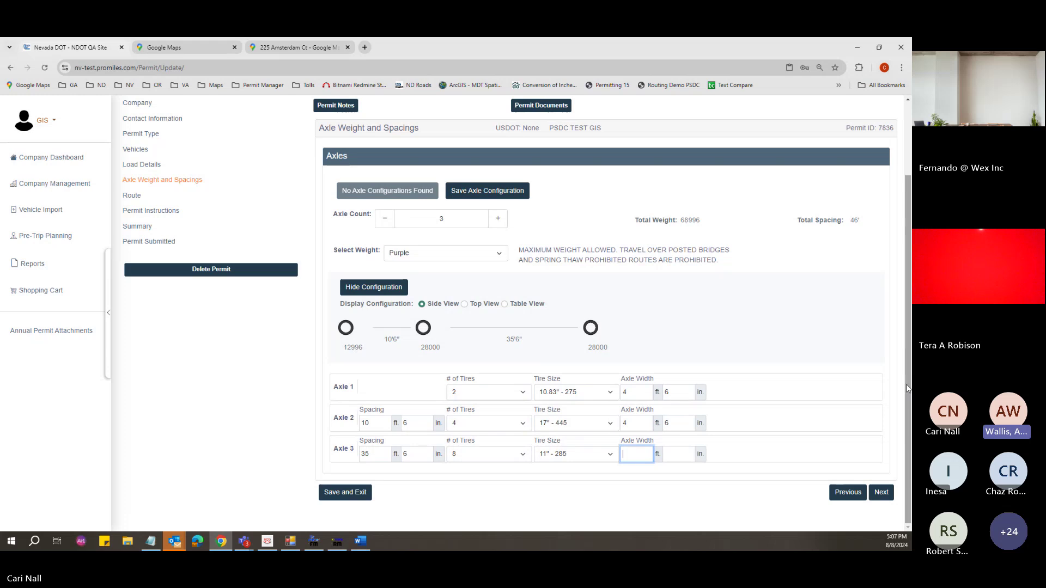
{"action": "type", "text": "4"}
{"action": "key", "text": "Tab"}
{"action": "type", "text": "6"}
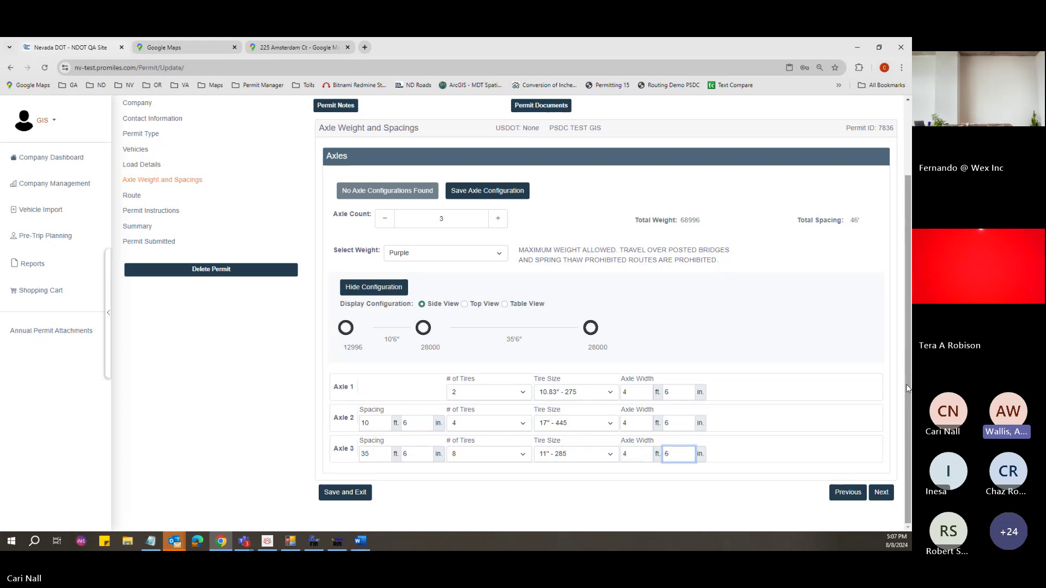
{"action": "key", "text": "Tab"}
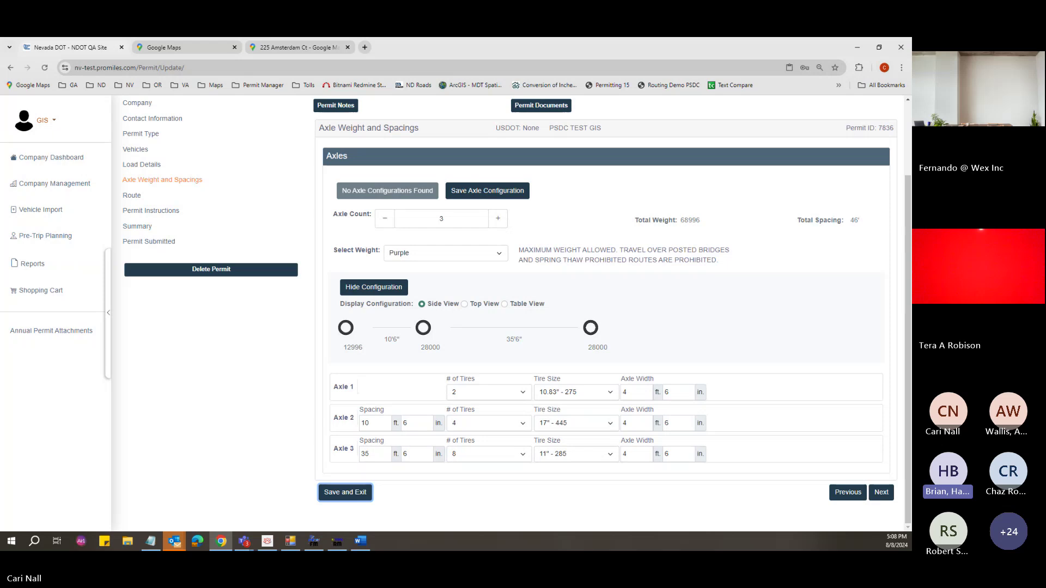
- Confirm Axle 1 tire size stays 10.83" - 275, then return to the Company Dashboard queue
{"action": "left_click", "coordinate": [611, 394]}
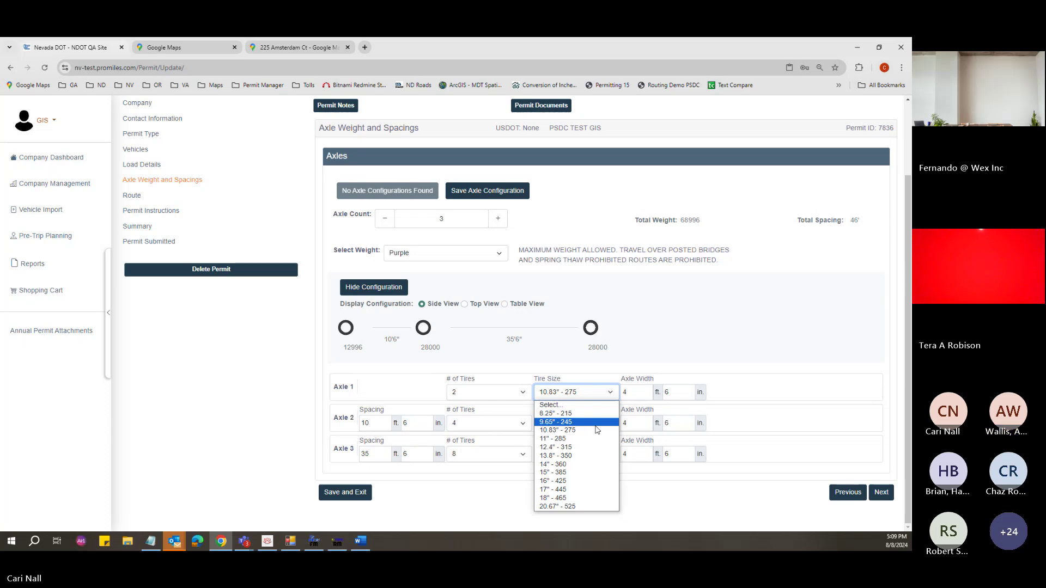
{"action": "left_click", "coordinate": [640, 360]}
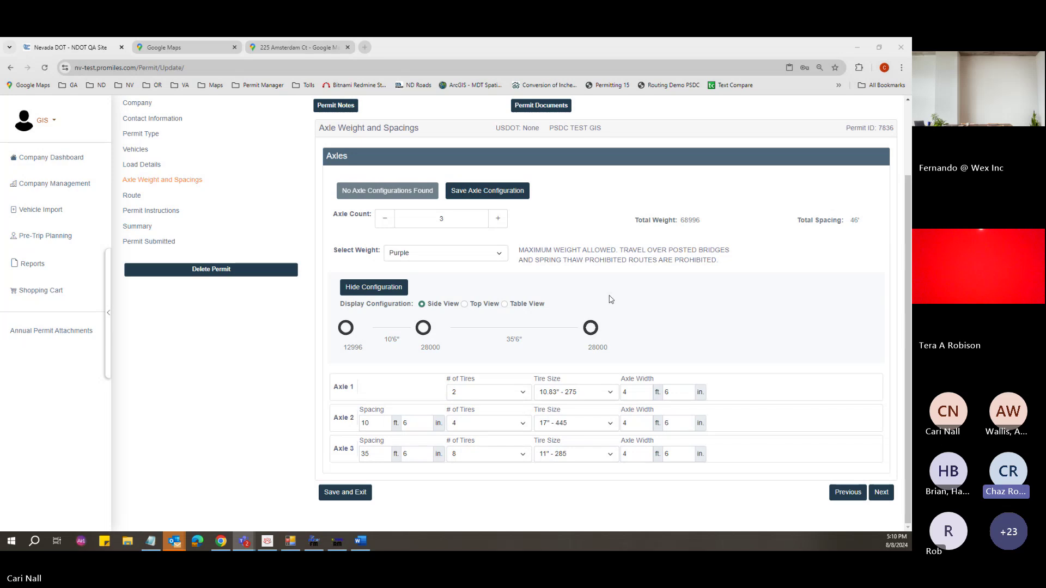
{"action": "left_click", "coordinate": [42, 162]}
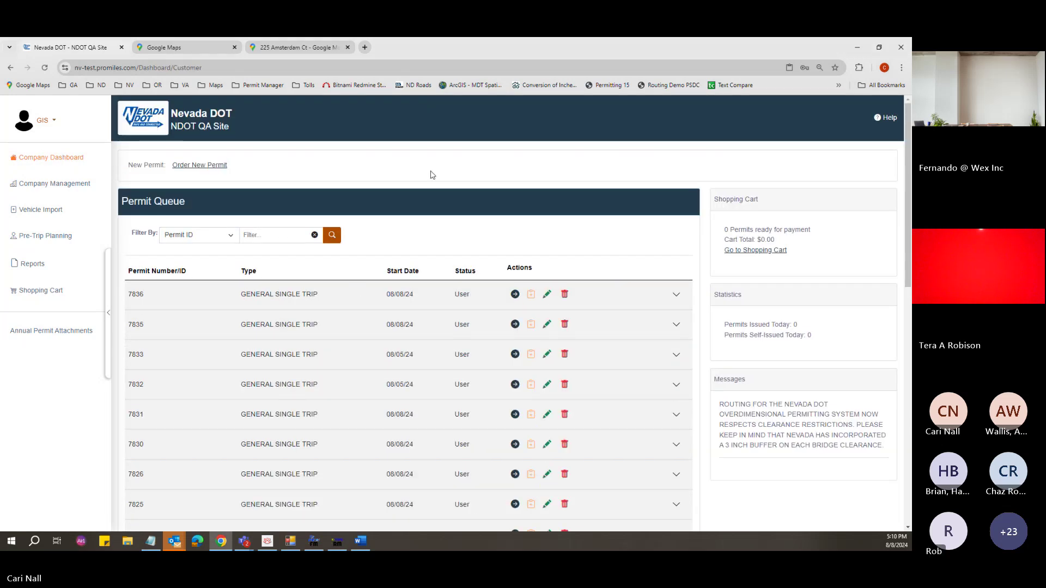